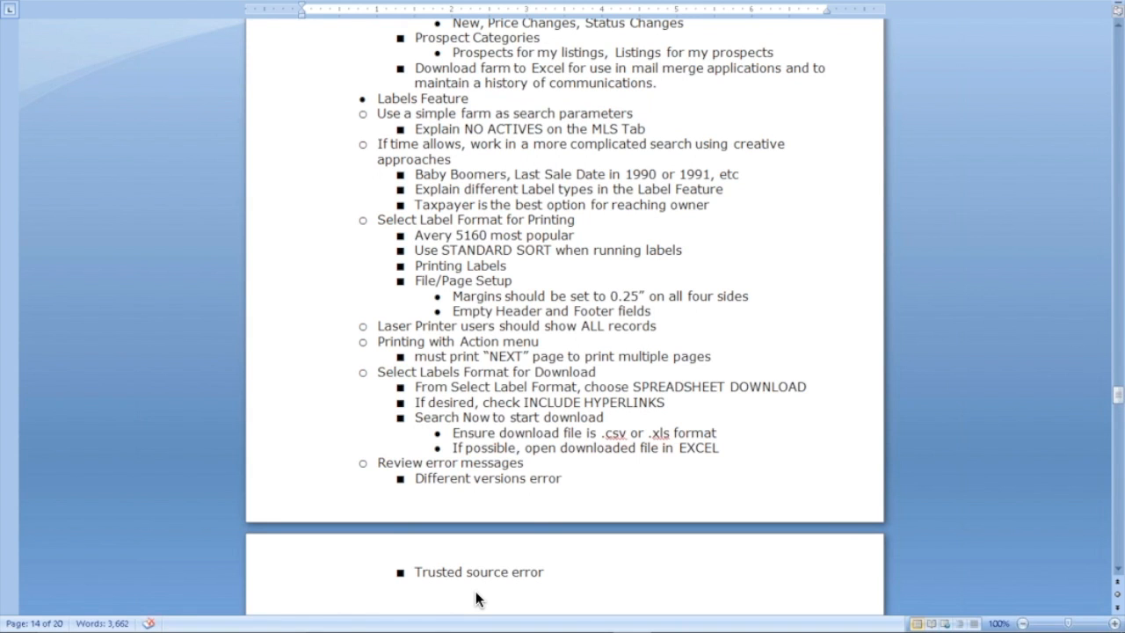
# Step: Scroll the Word outline to section 4, REsearch6 Formats, reviewing the MLS, TMK and additional formats
pyautogui.scroll(2, 475, 595)
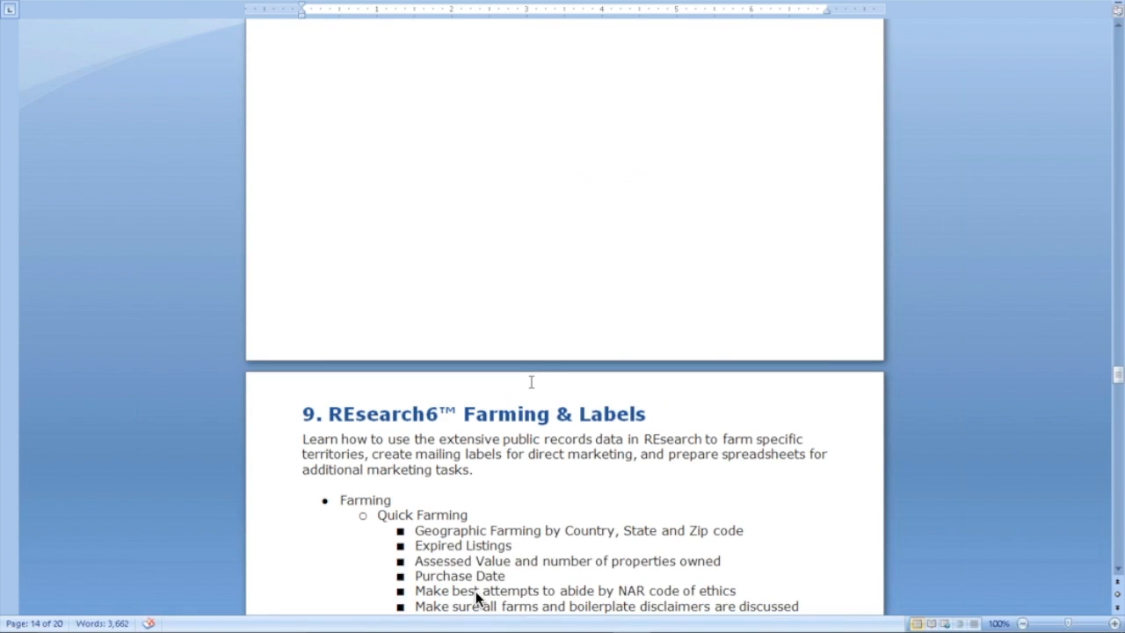
pyautogui.scroll(20, 476, 597)
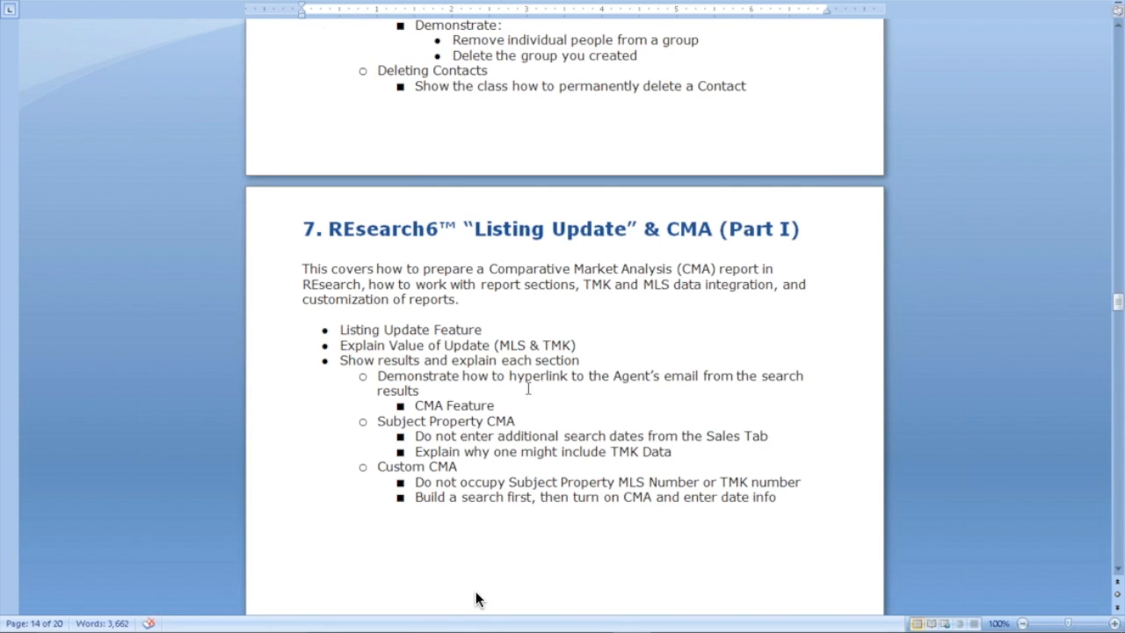
pyautogui.scroll(8, 475, 599)
pyautogui.scroll(11, 475, 597)
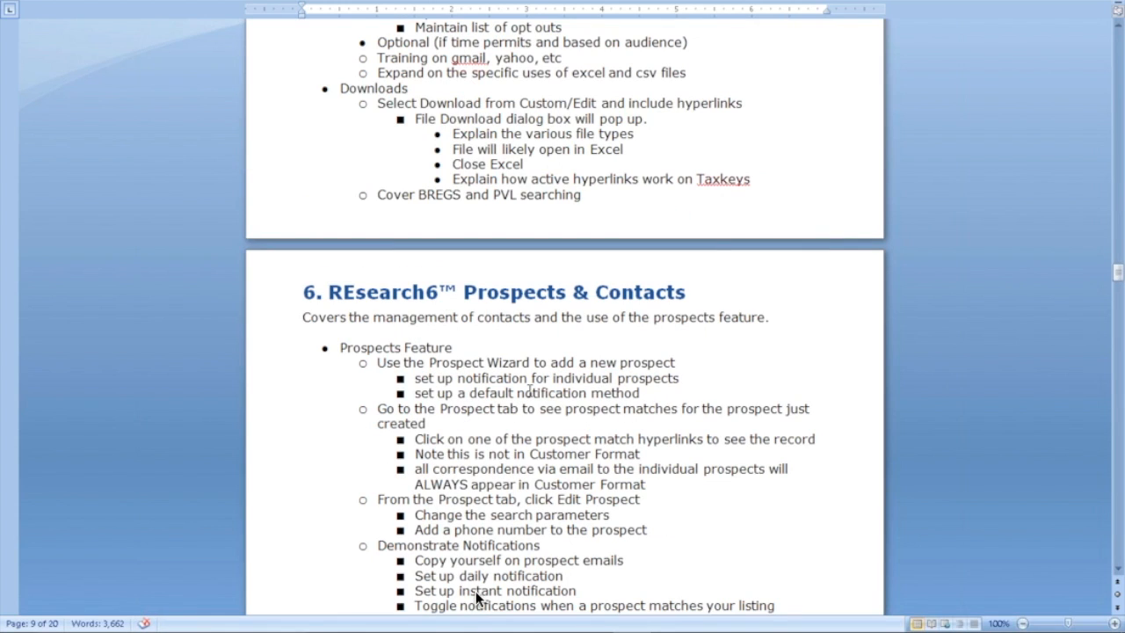
pyautogui.scroll(20, 476, 597)
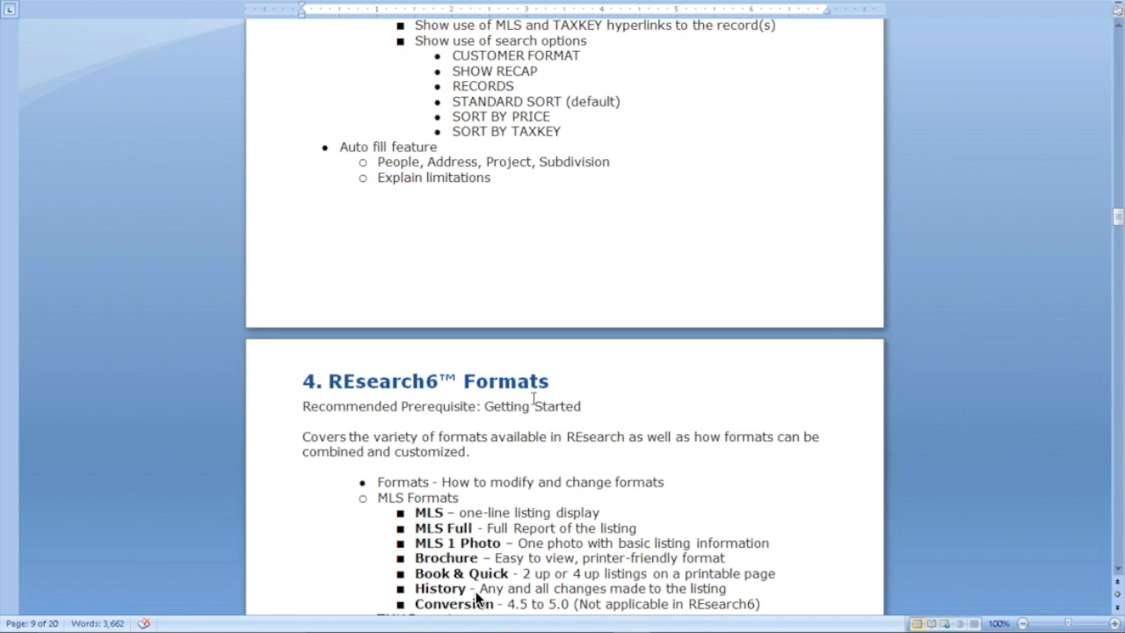
pyautogui.scroll(-3, 476, 598)
pyautogui.scroll(-3, 476, 598)
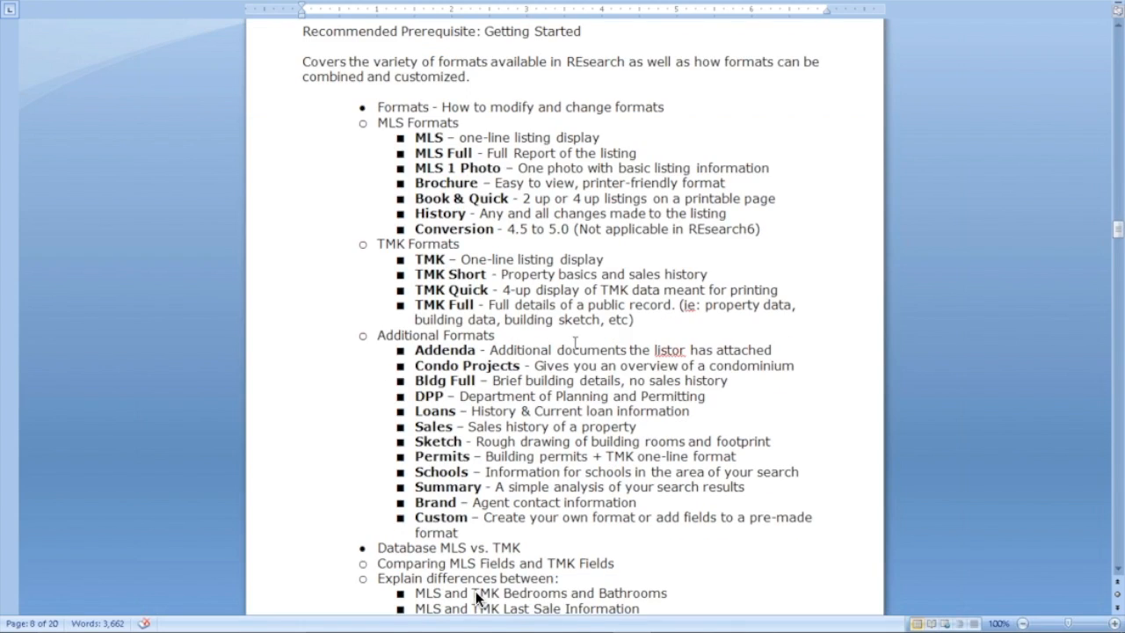
pyautogui.scroll(1, 375, 278)
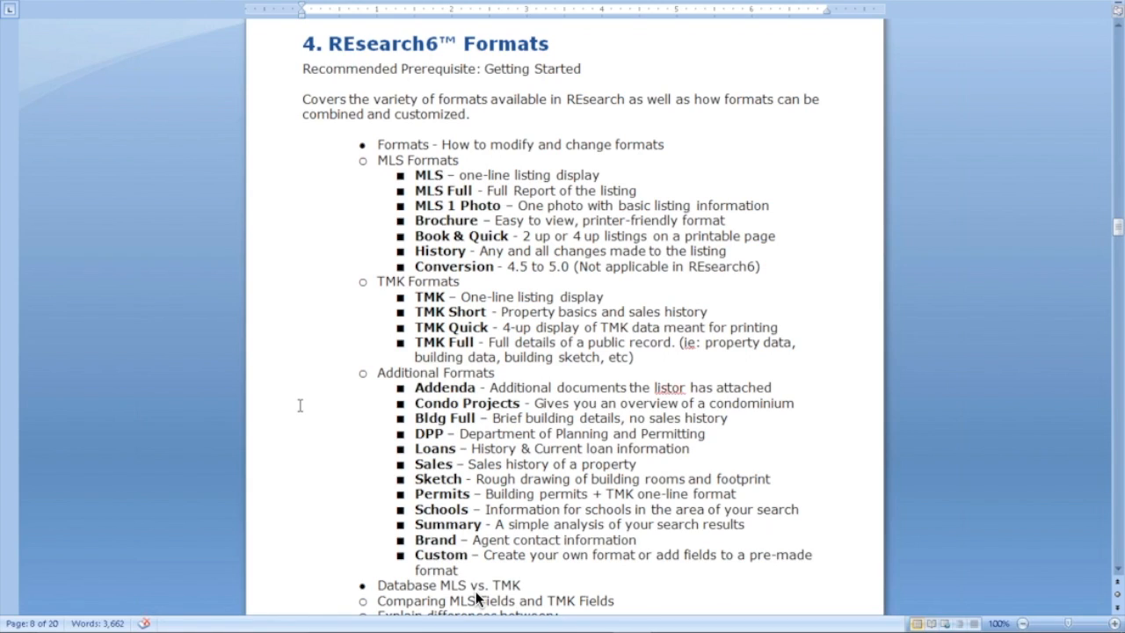
pyautogui.scroll(-1, 300, 405)
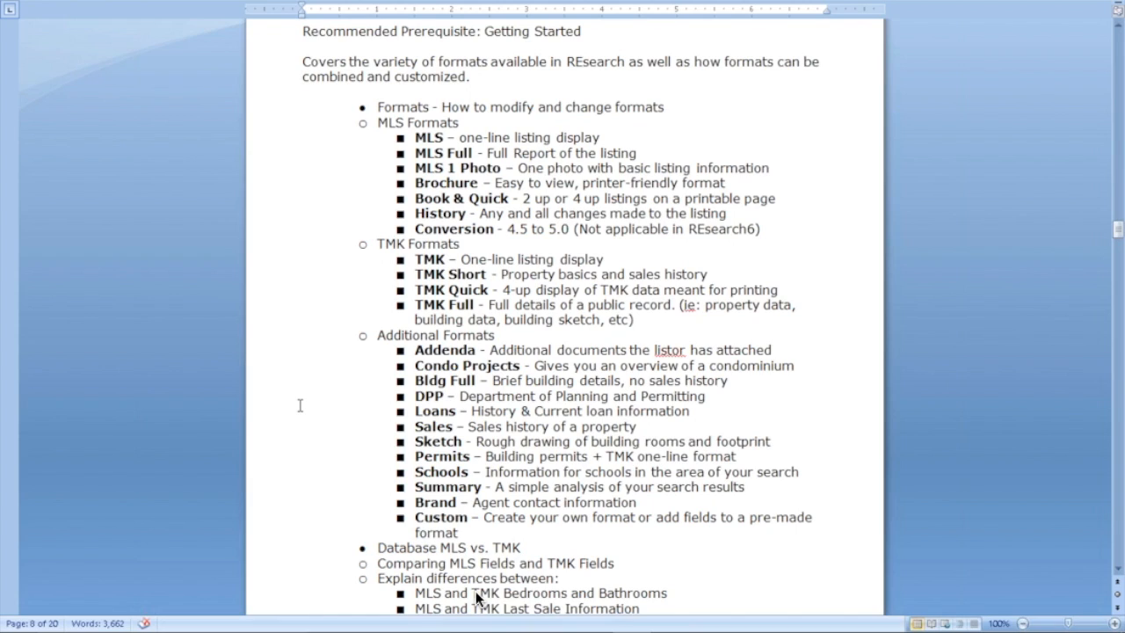
pyautogui.scroll(-1, 300, 405)
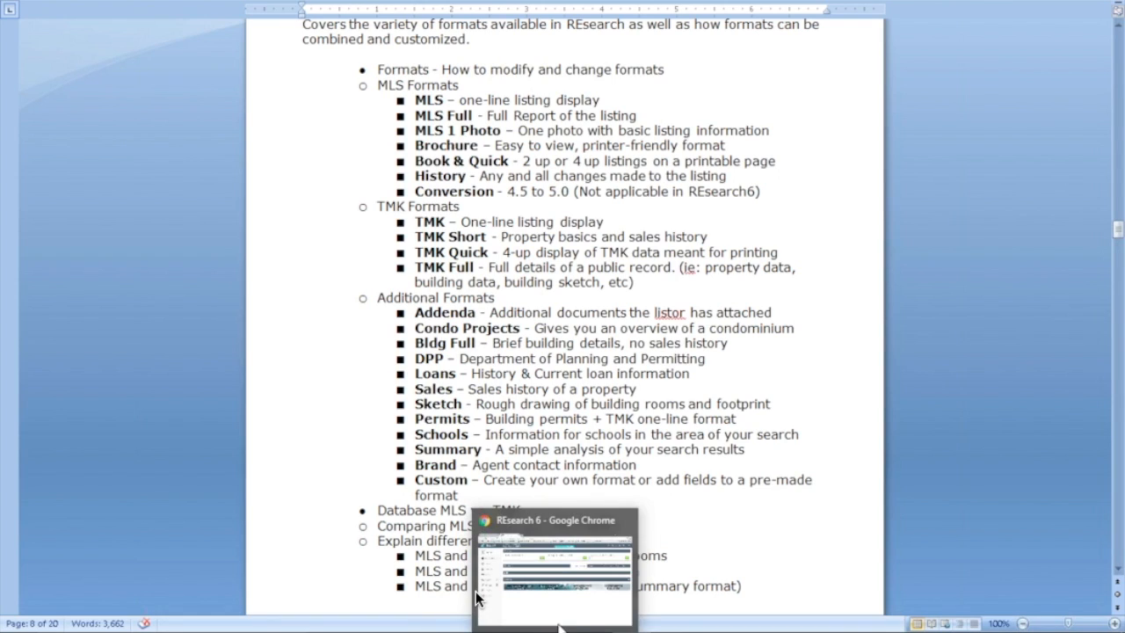
# Step: In Chrome, open REsearch6's Search for Listings form from the Search sidebar
pyautogui.click(476, 599)
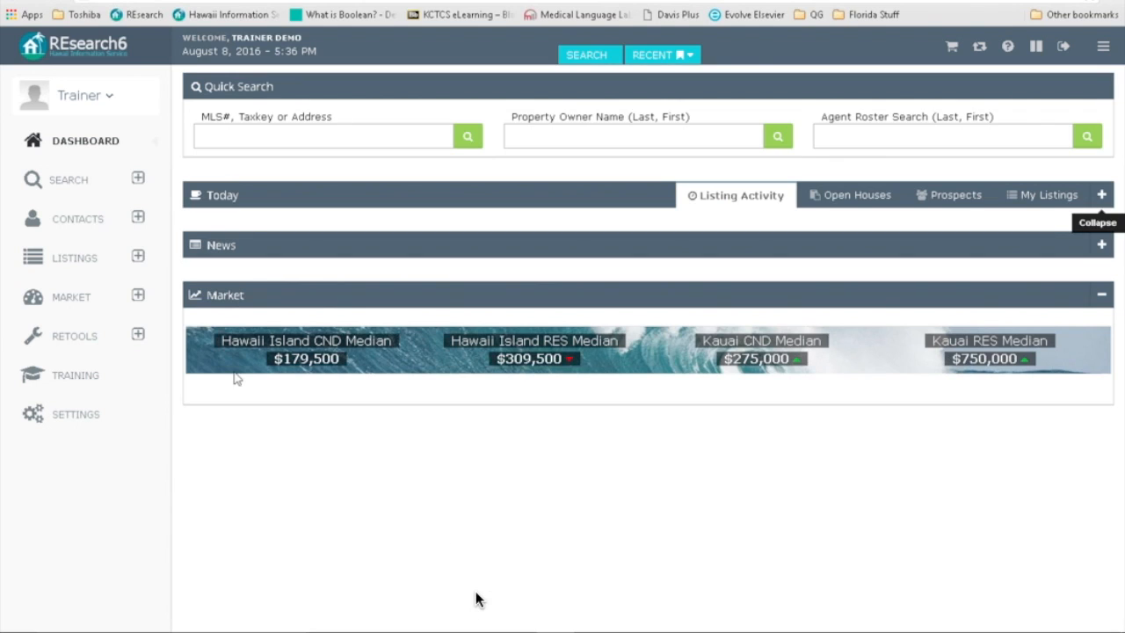
pyautogui.click(137, 180)
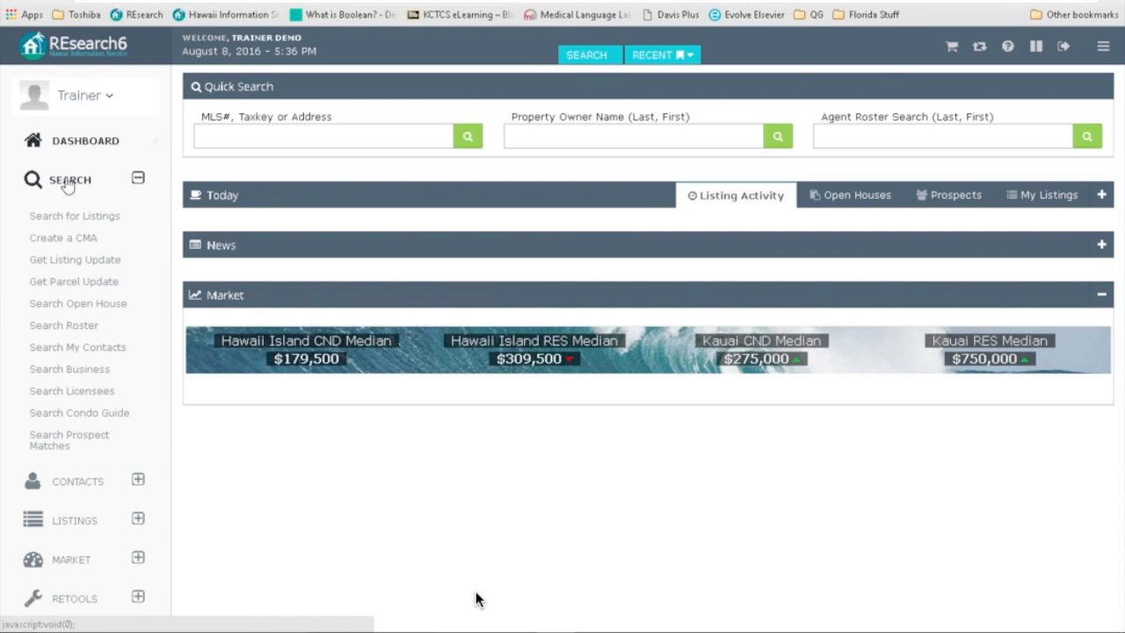
pyautogui.click(72, 217)
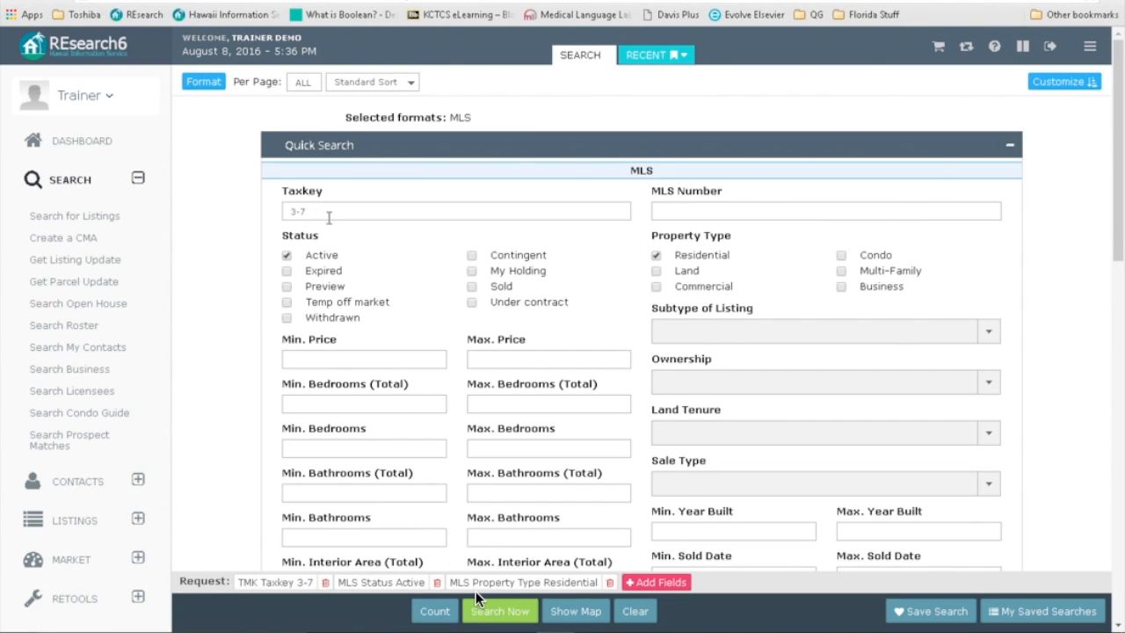
# Step: Clear all existing criteria from the listing search form
pyautogui.click(633, 612)
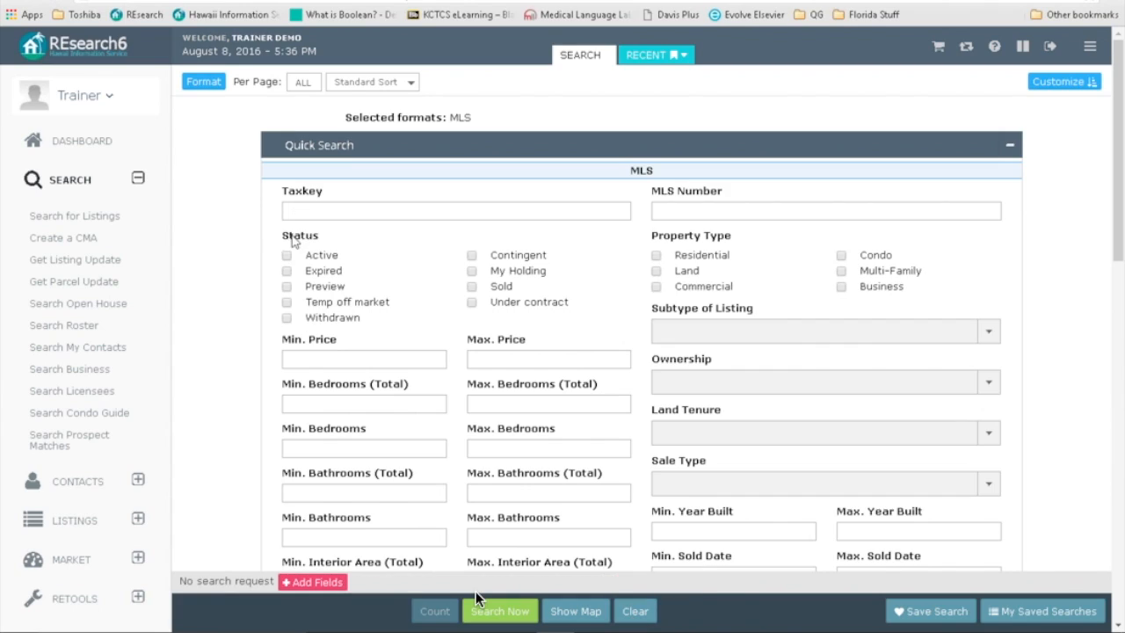
pyautogui.click(688, 213)
pyautogui.click(898, 167)
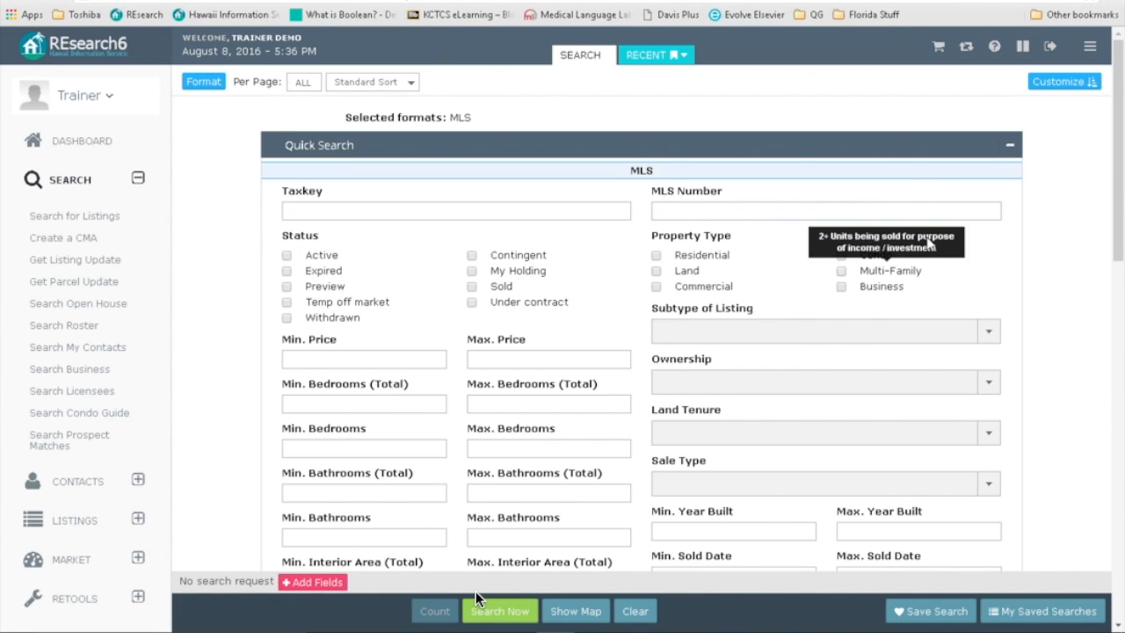
pyautogui.click(649, 211)
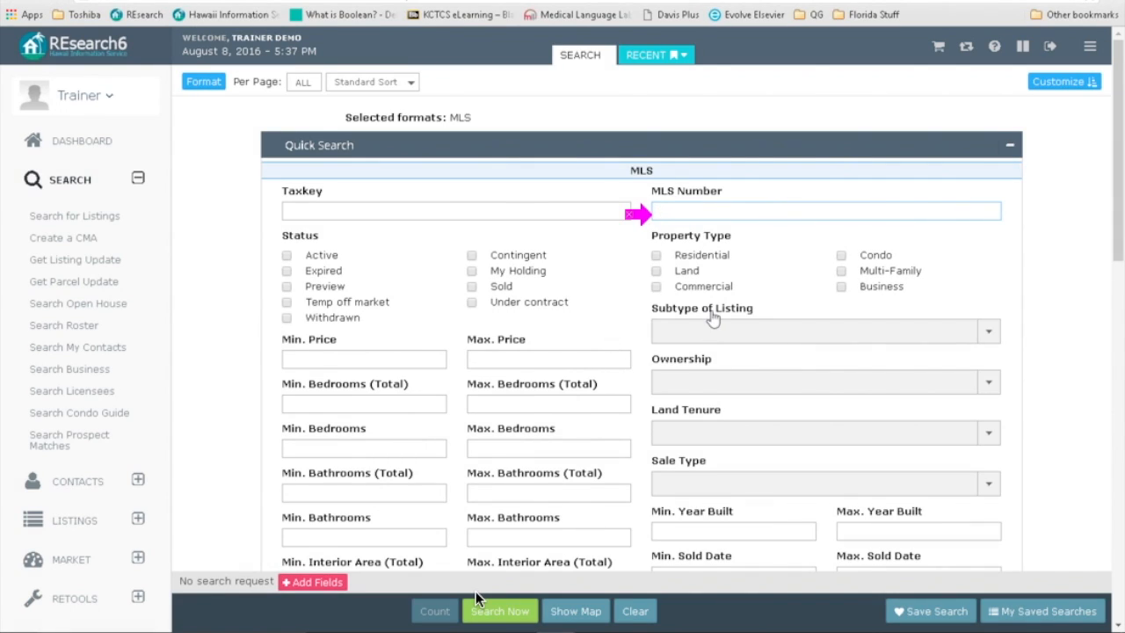
# Step: Enter MLS numbers 294794, 293055, 245822 in the MLS Number field and bring up the Format choices
pyautogui.click(645, 216)
pyautogui.click(664, 212)
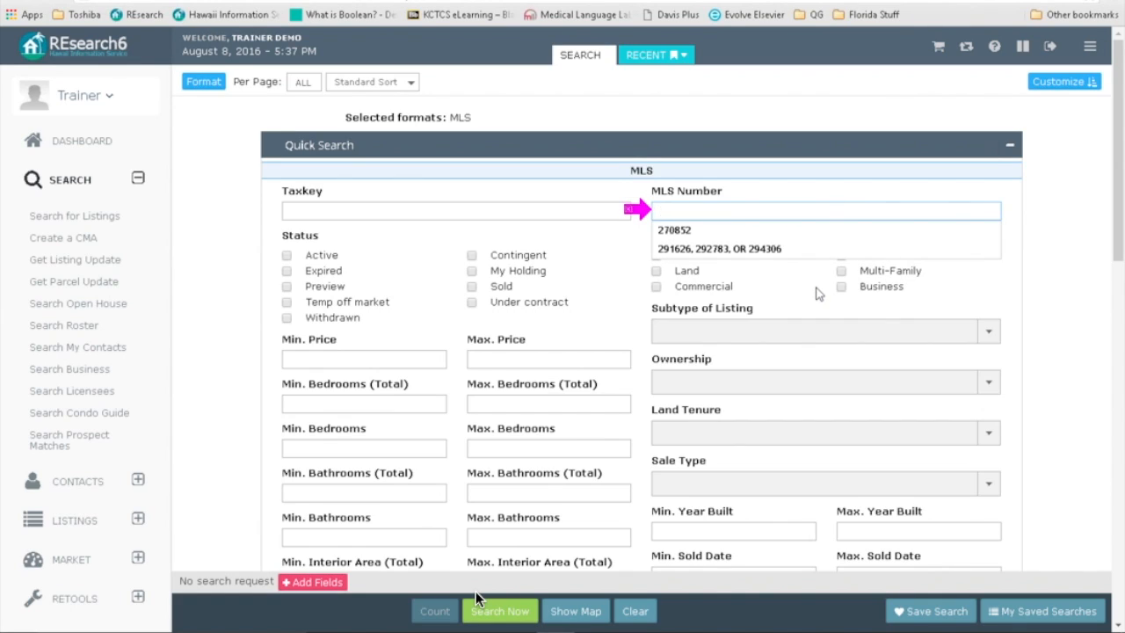
pyautogui.write('24')
pyautogui.press('BackSpace')
pyautogui.write('94')
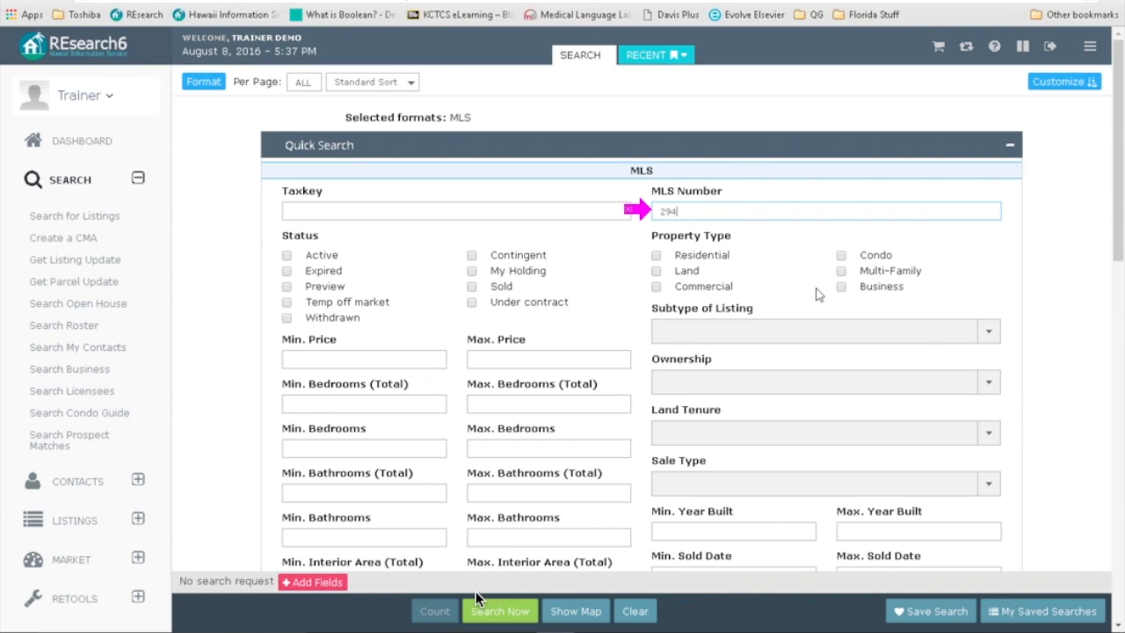
pyautogui.write('794, 293055,245822')
pyautogui.click(566, 233)
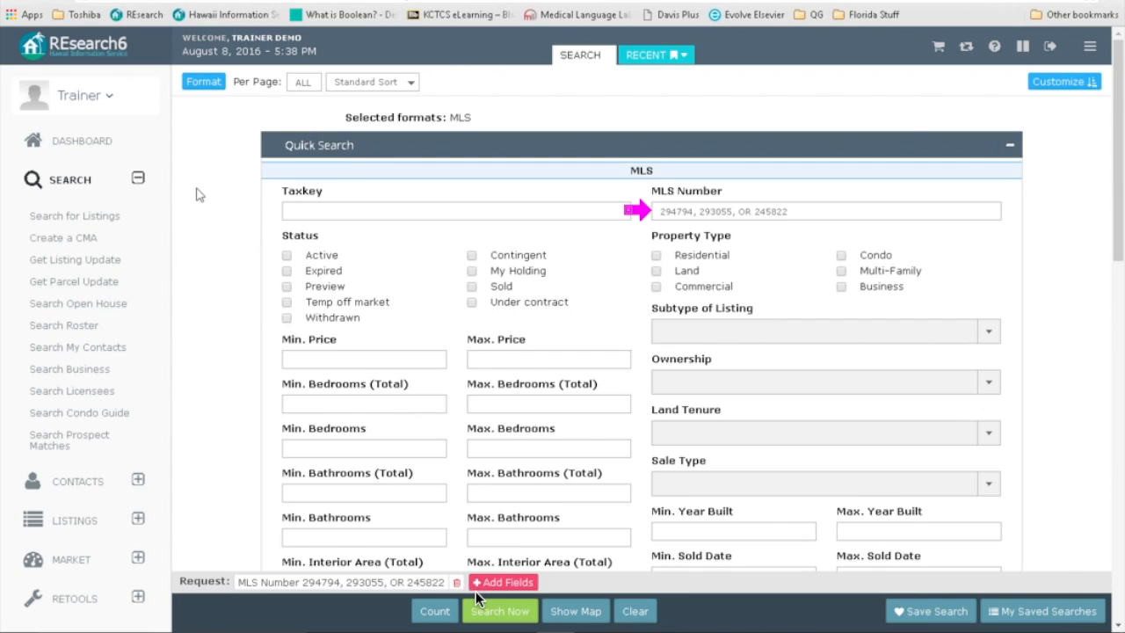
pyautogui.click(205, 82)
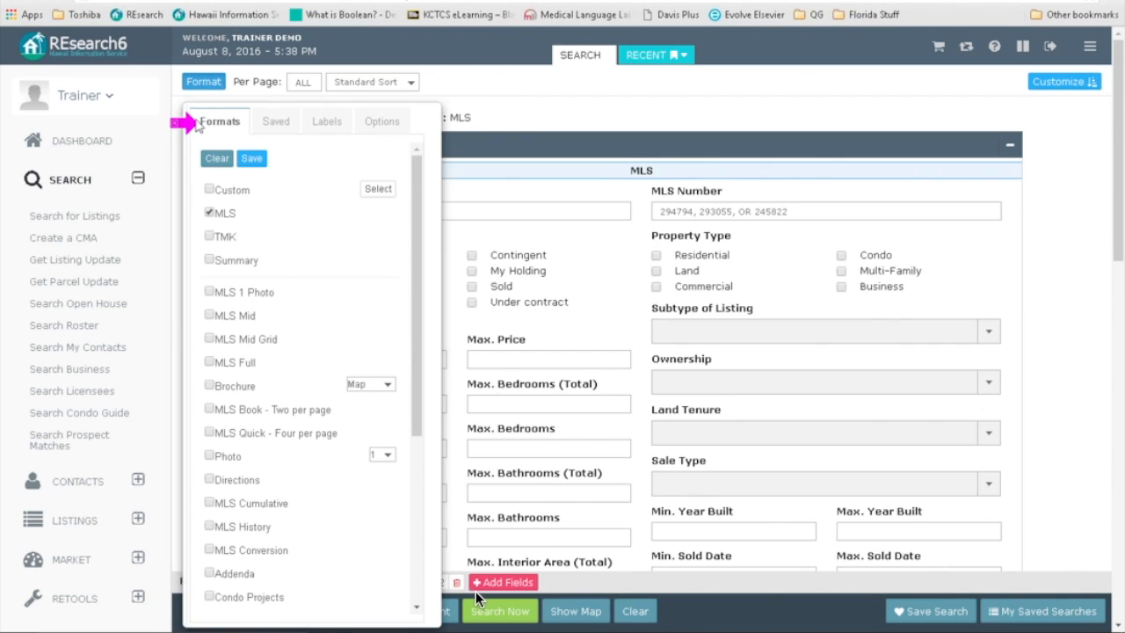
# Step: Review the Saved, Labels and Options tabs of the Format panel, then close it
pyautogui.click(270, 125)
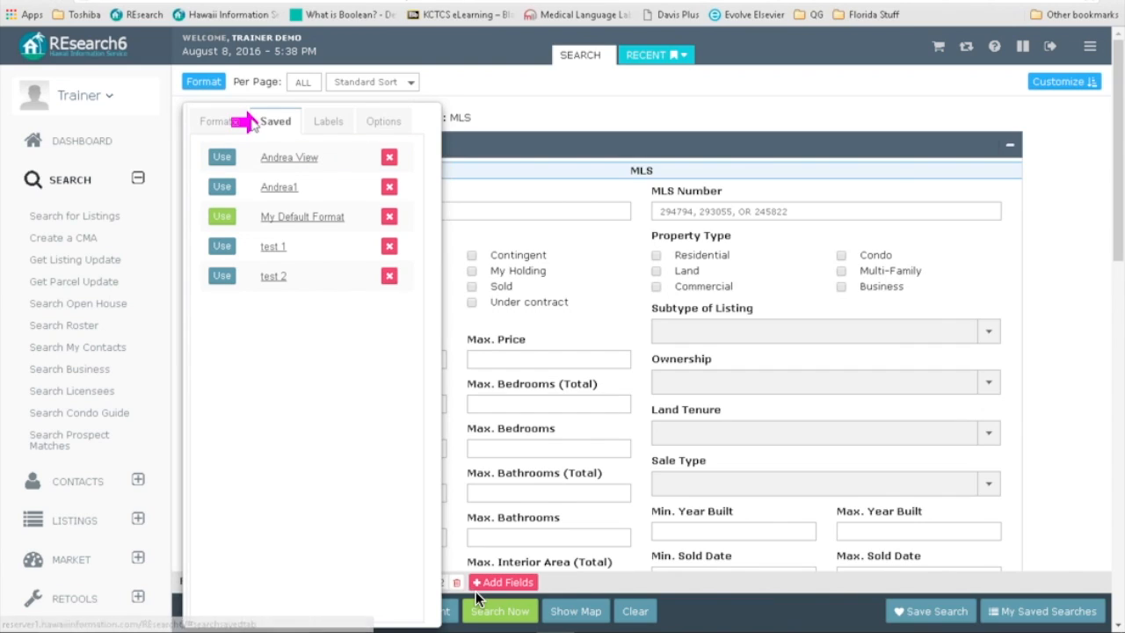
pyautogui.click(321, 122)
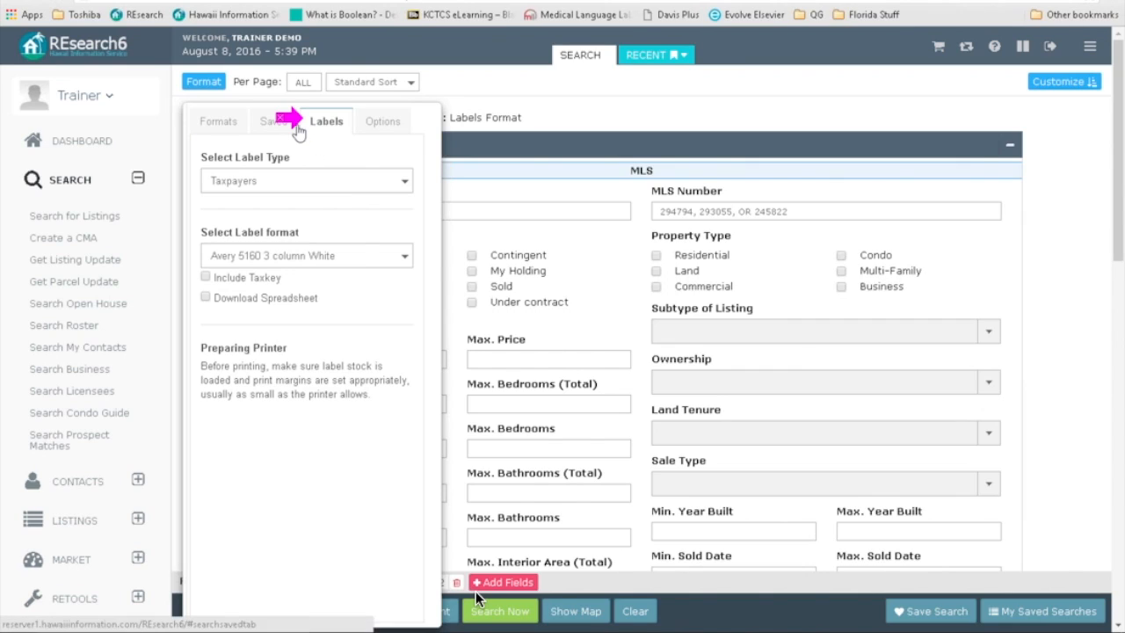
pyautogui.click(341, 128)
pyautogui.click(373, 130)
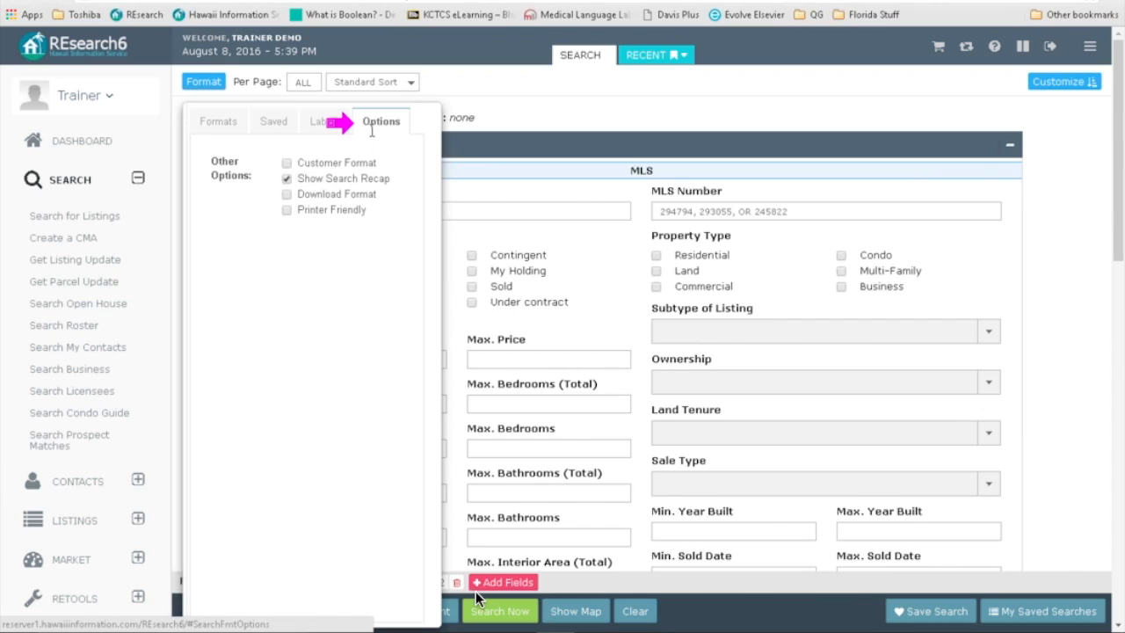
pyautogui.click(521, 118)
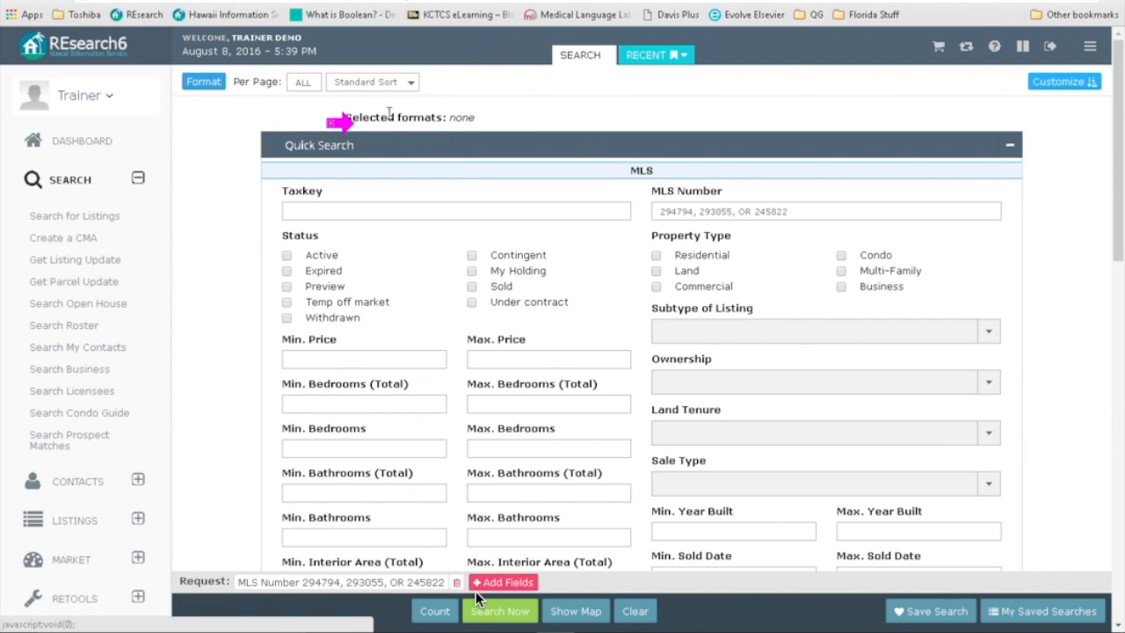
pyautogui.click(226, 80)
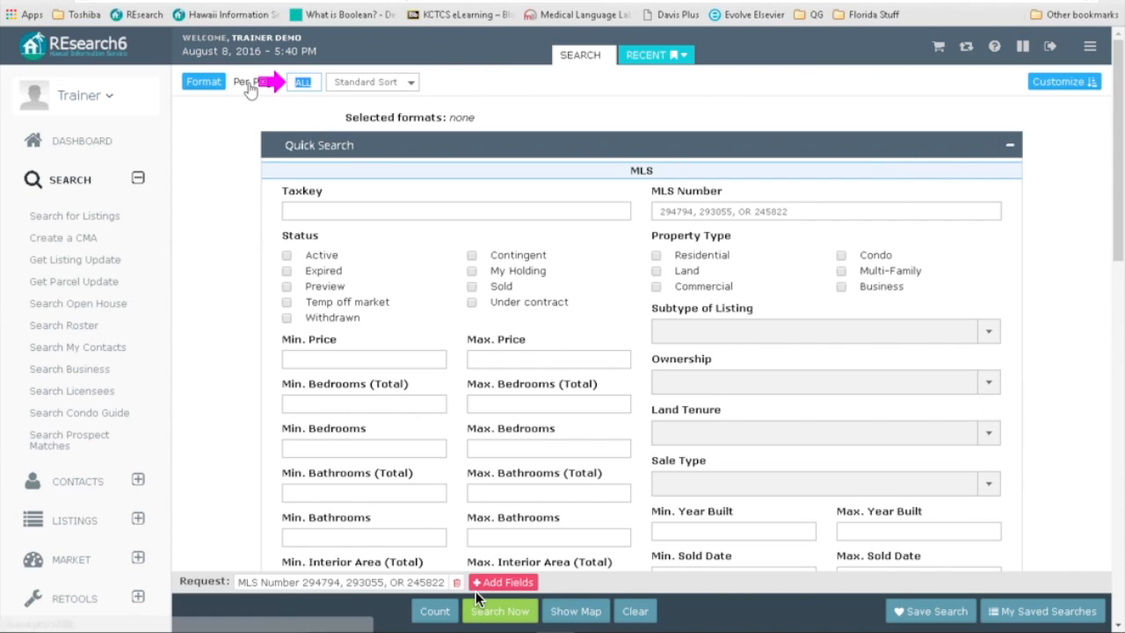
pyautogui.write('00')
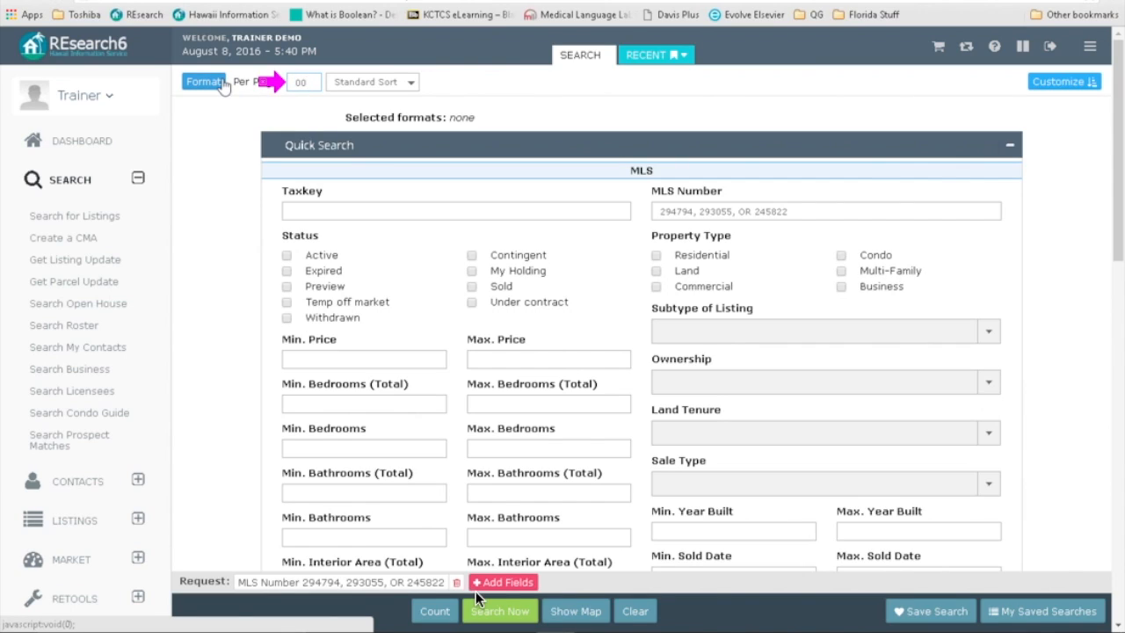
pyautogui.press('BackSpace')
pyautogui.press('BackSpace')
pyautogui.write('20')
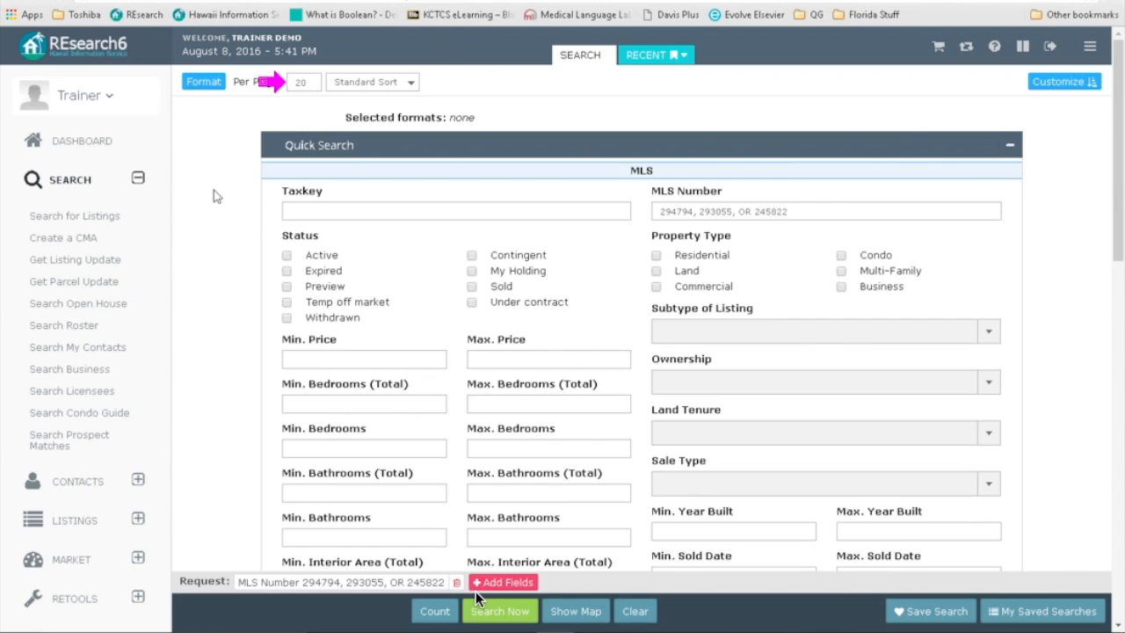
pyautogui.moveTo(304, 81); pyautogui.dragTo(282, 81)
pyautogui.write('all')
pyautogui.click(270, 106)
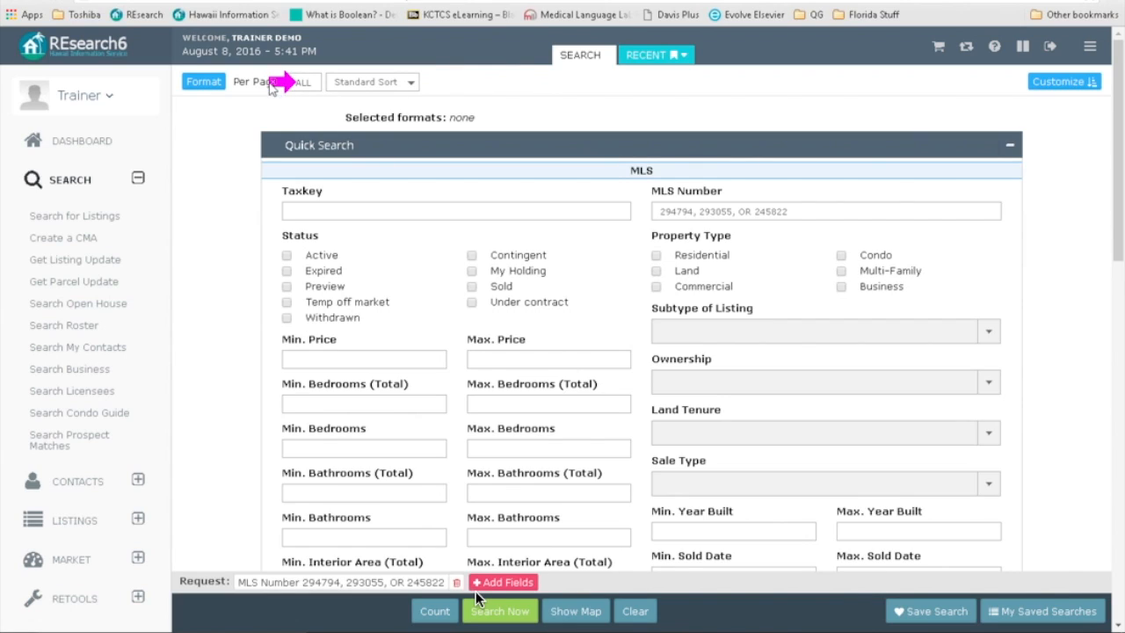
pyautogui.click(284, 77)
pyautogui.moveTo(285, 83); pyautogui.dragTo(325, 81)
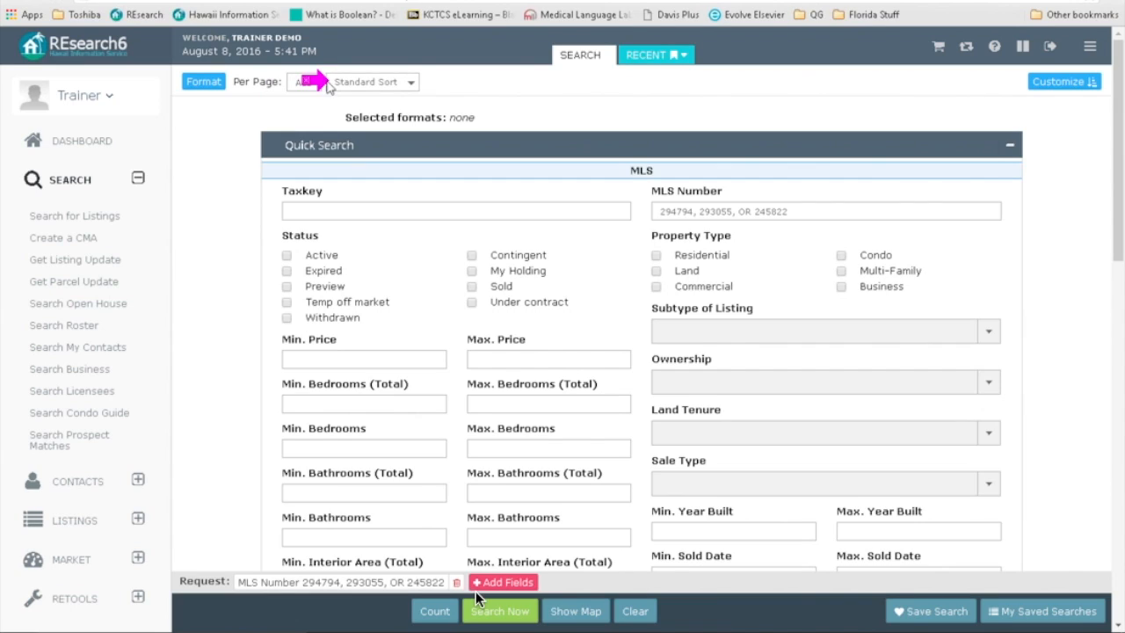
pyautogui.click(413, 83)
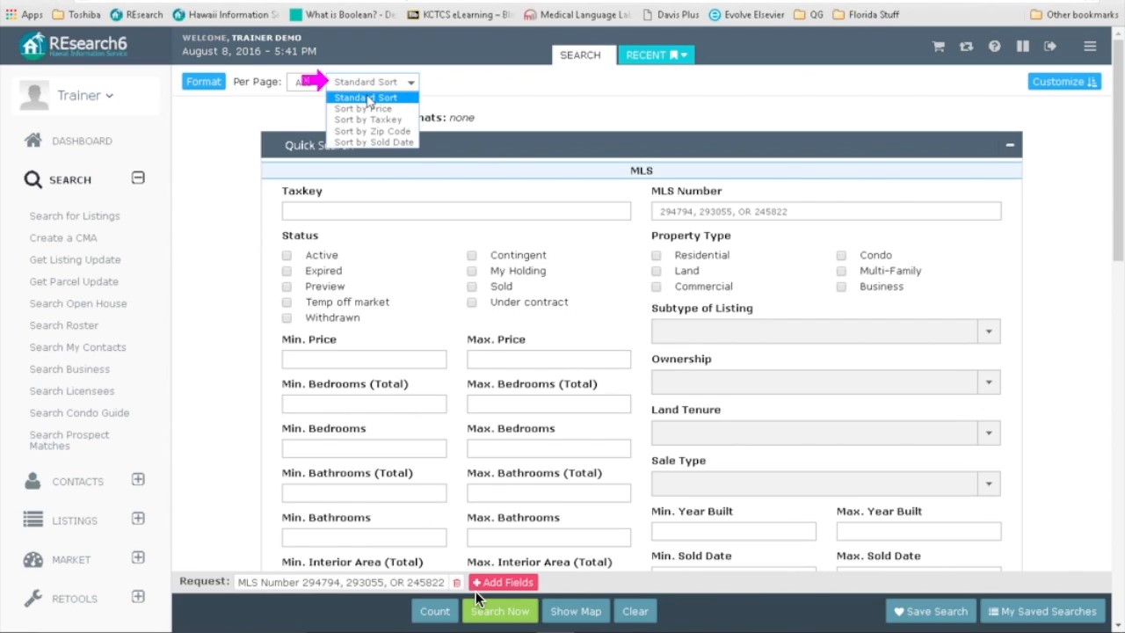
pyautogui.click(334, 95)
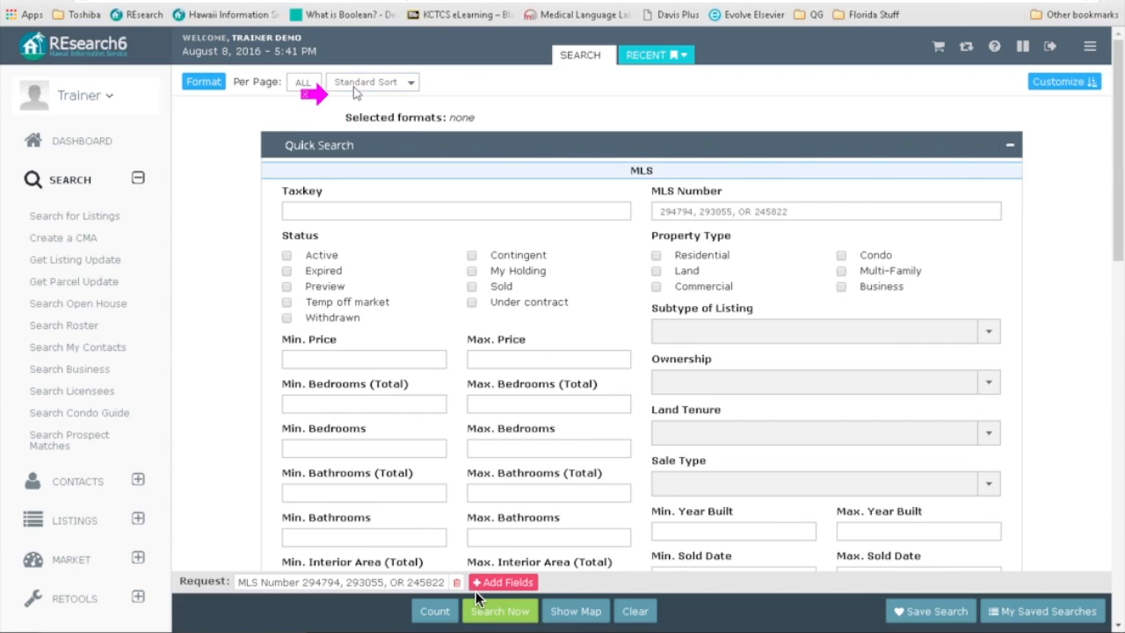
pyautogui.click(355, 89)
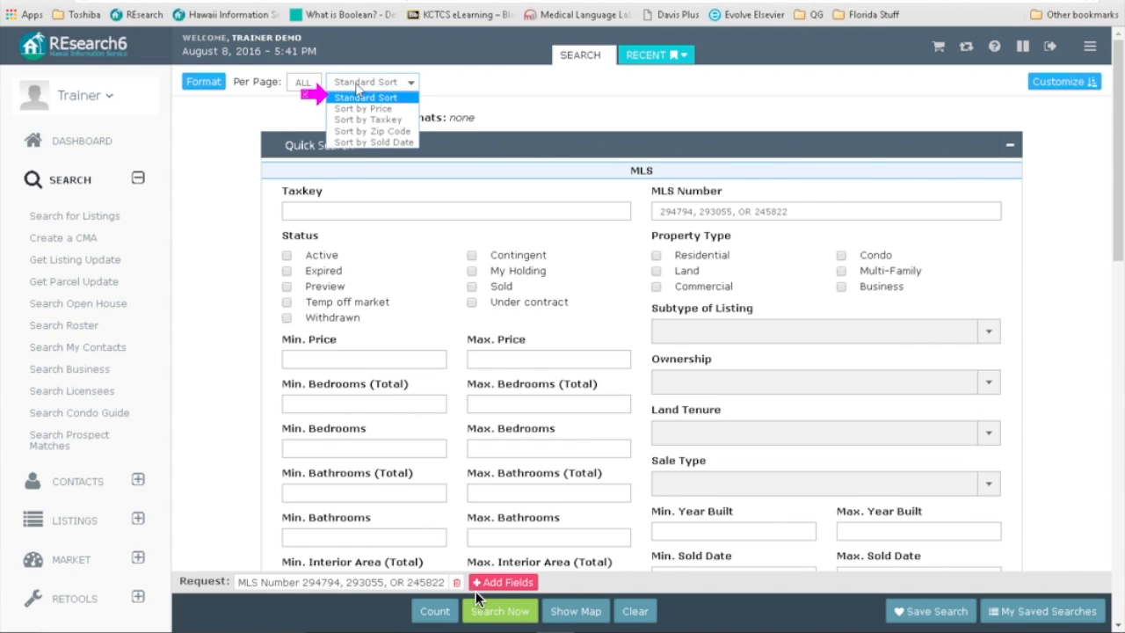
pyautogui.click(392, 109)
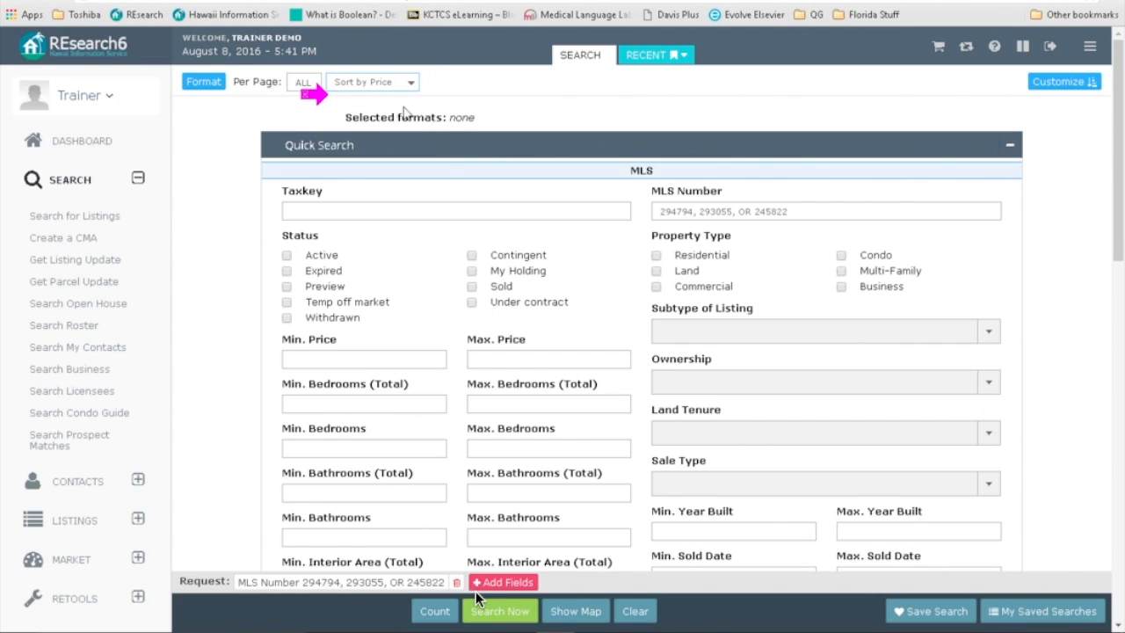
pyautogui.click(412, 88)
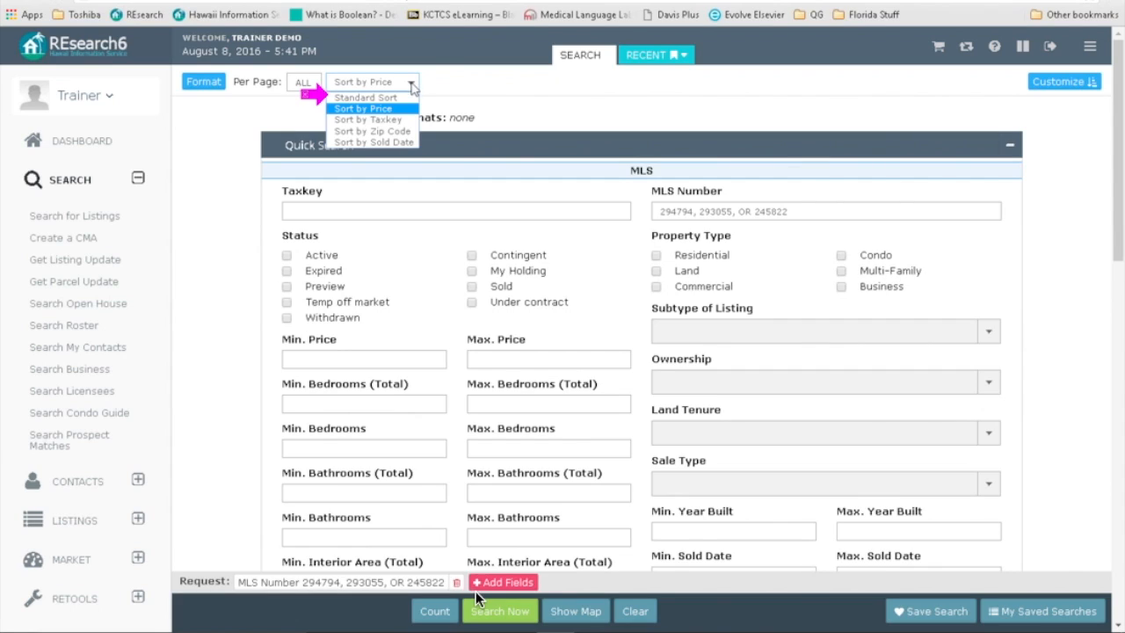
pyautogui.click(407, 118)
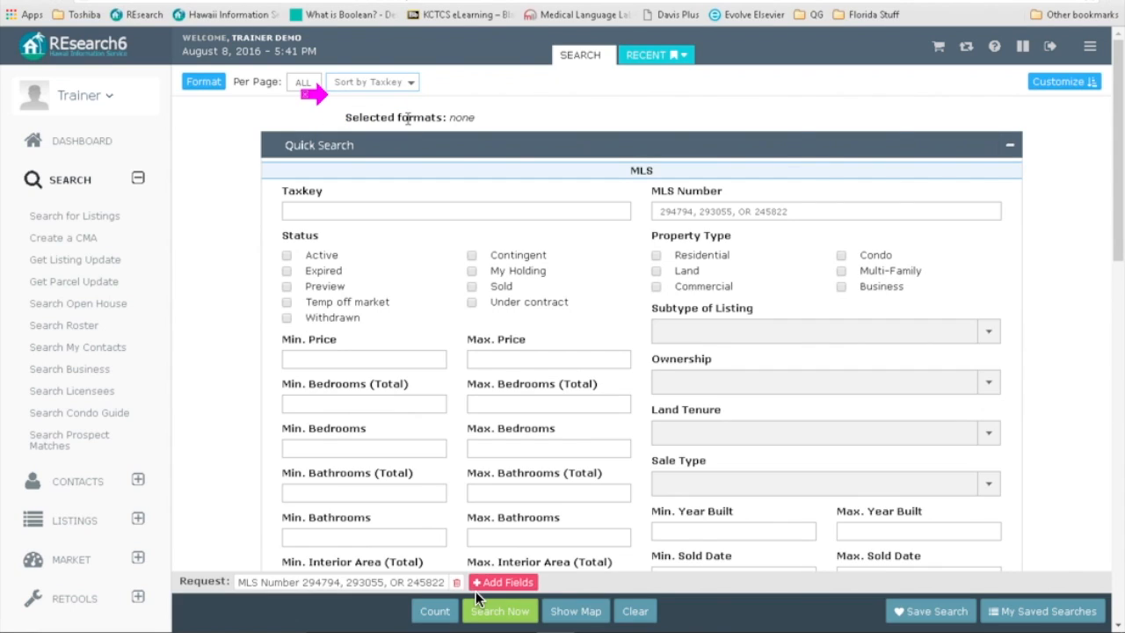
pyautogui.click(412, 88)
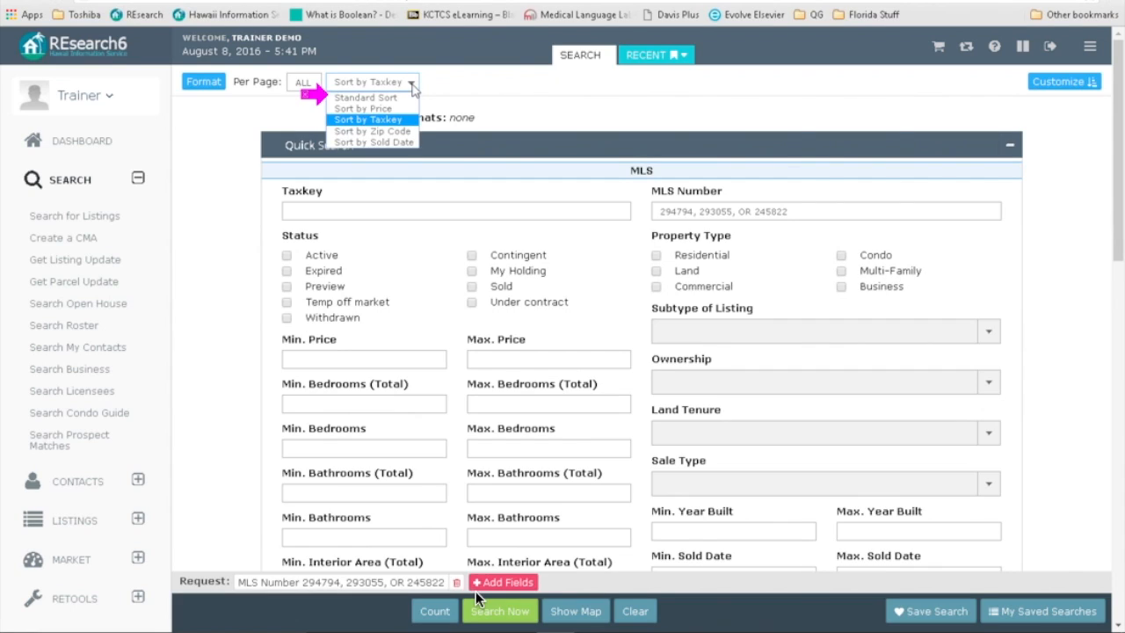
pyautogui.click(412, 132)
pyautogui.click(413, 88)
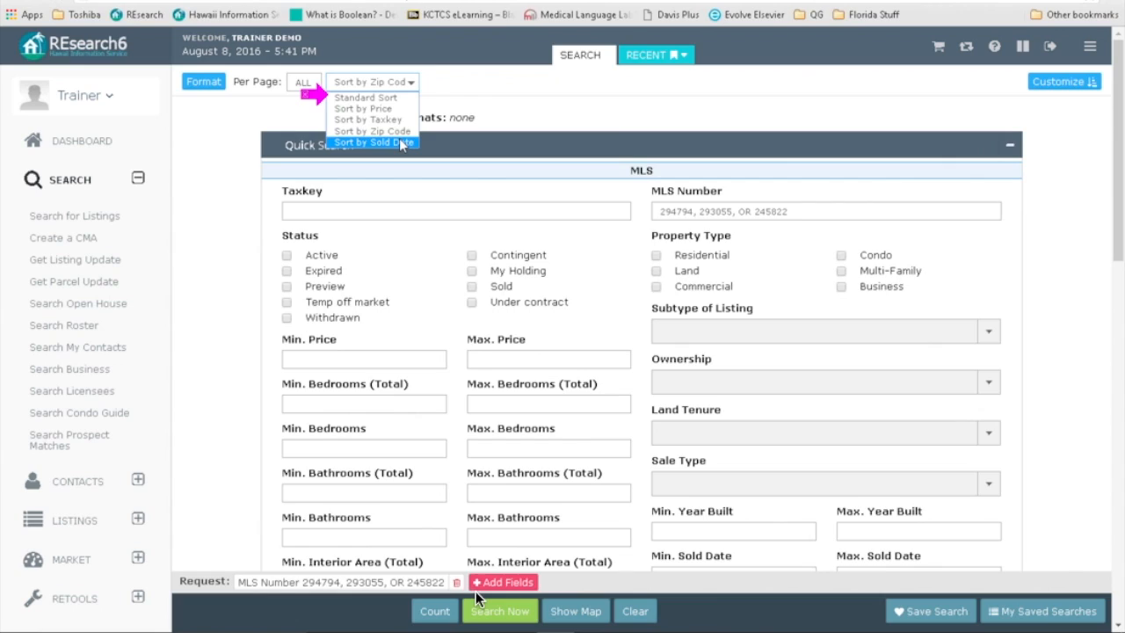
pyautogui.click(437, 114)
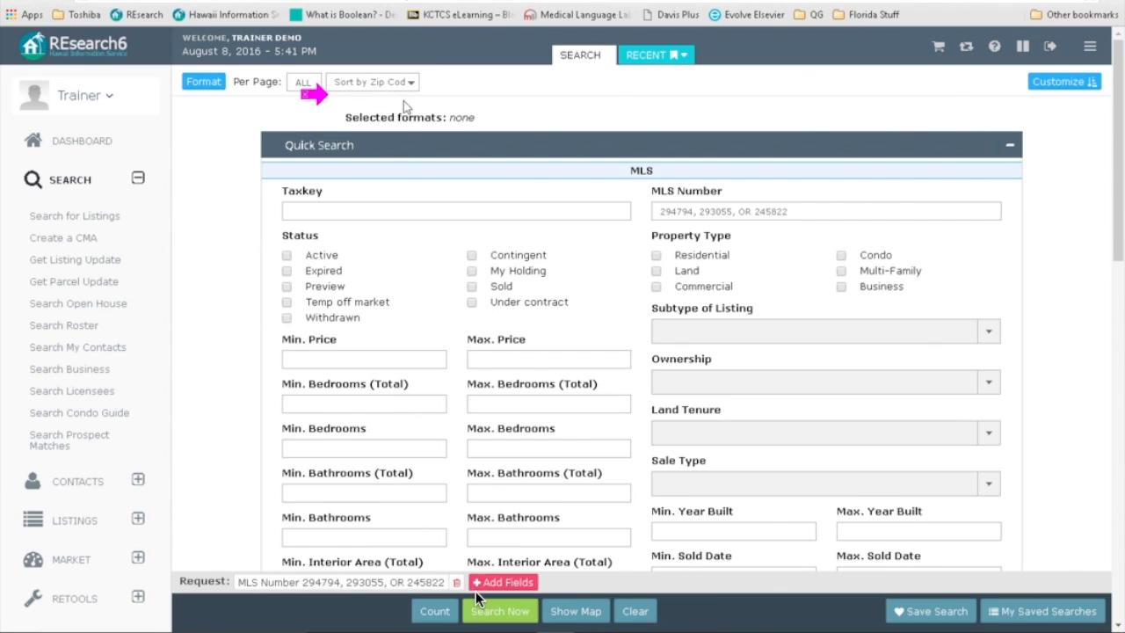
pyautogui.click(410, 84)
pyautogui.click(383, 102)
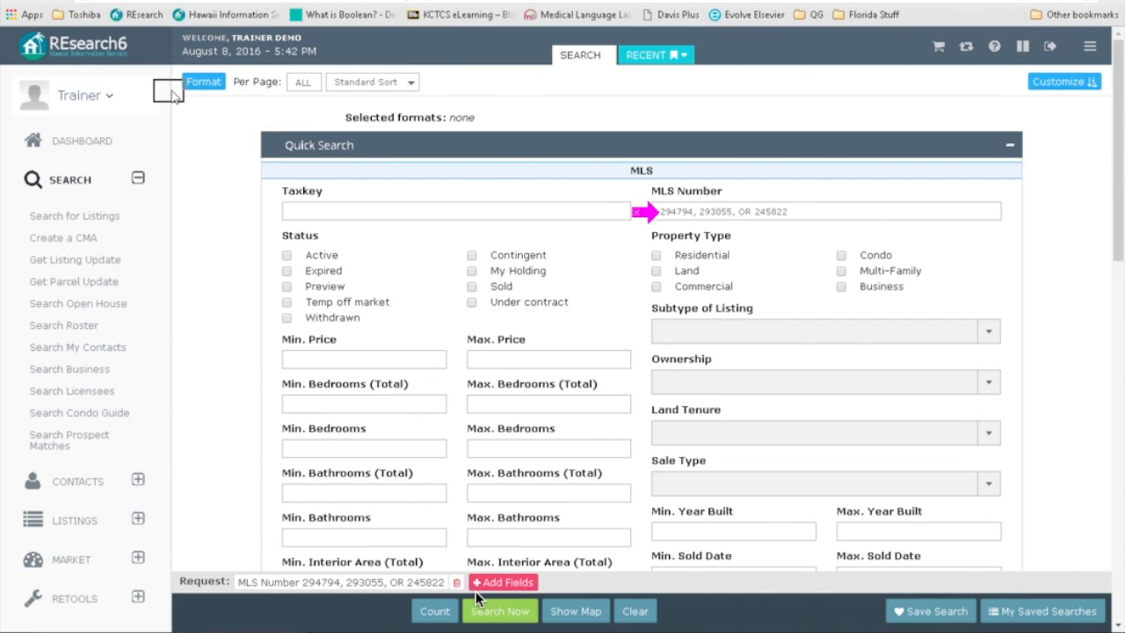
# Step: Tick the MLS format on the Format panel's Formats tab for the results
pyautogui.click(204, 84)
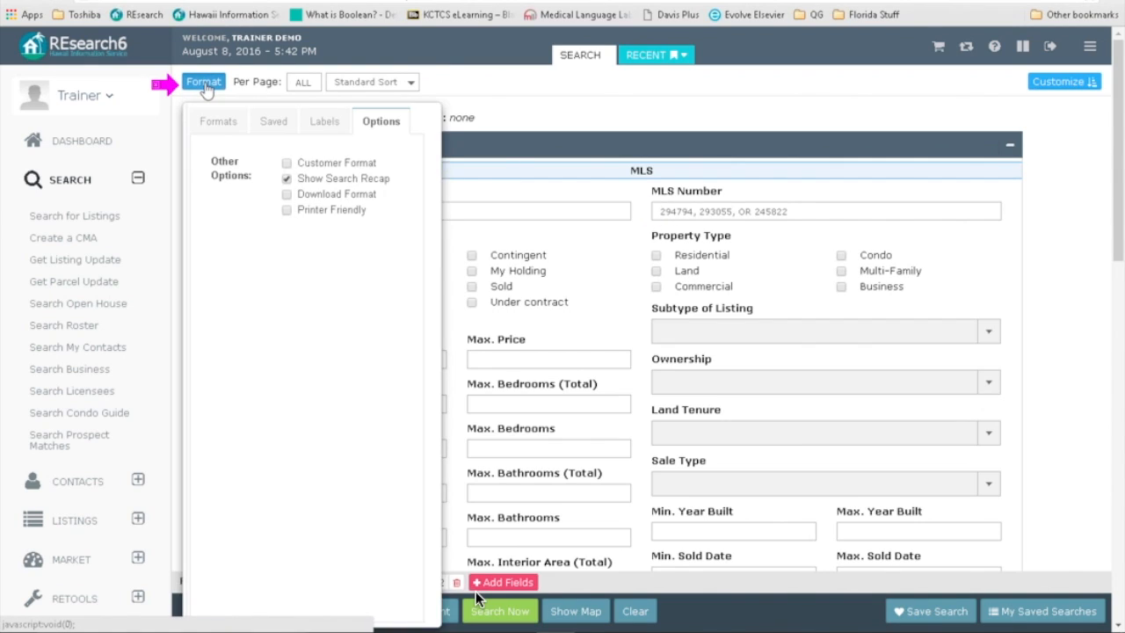
pyautogui.click(212, 121)
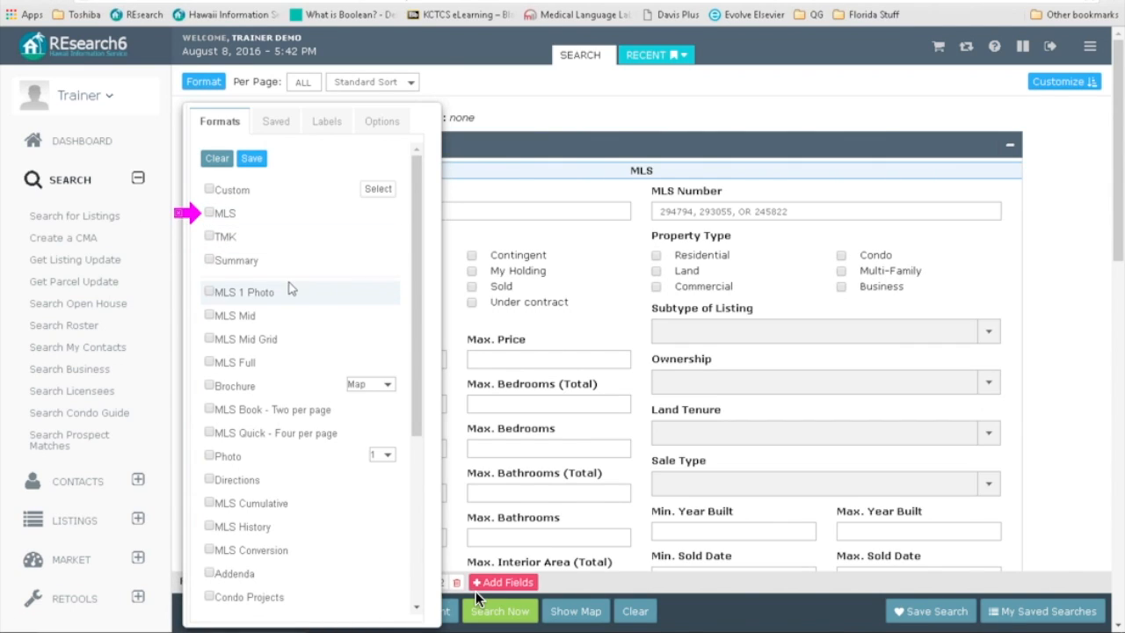
pyautogui.moveTo(290, 274); pyautogui.dragTo(289, 231)
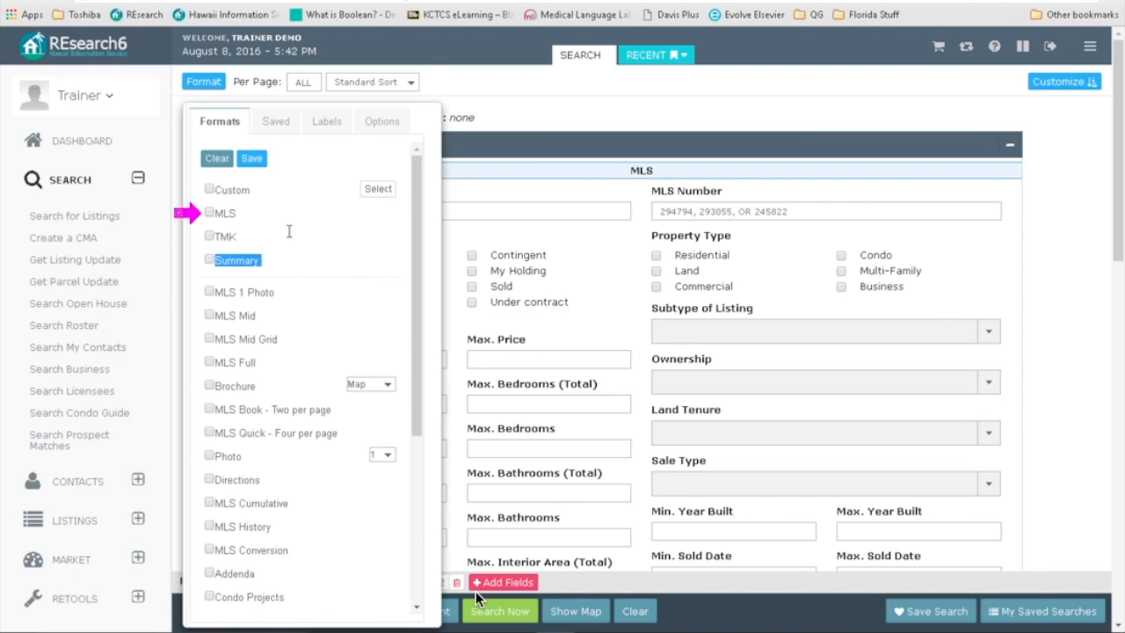
pyautogui.click(271, 226)
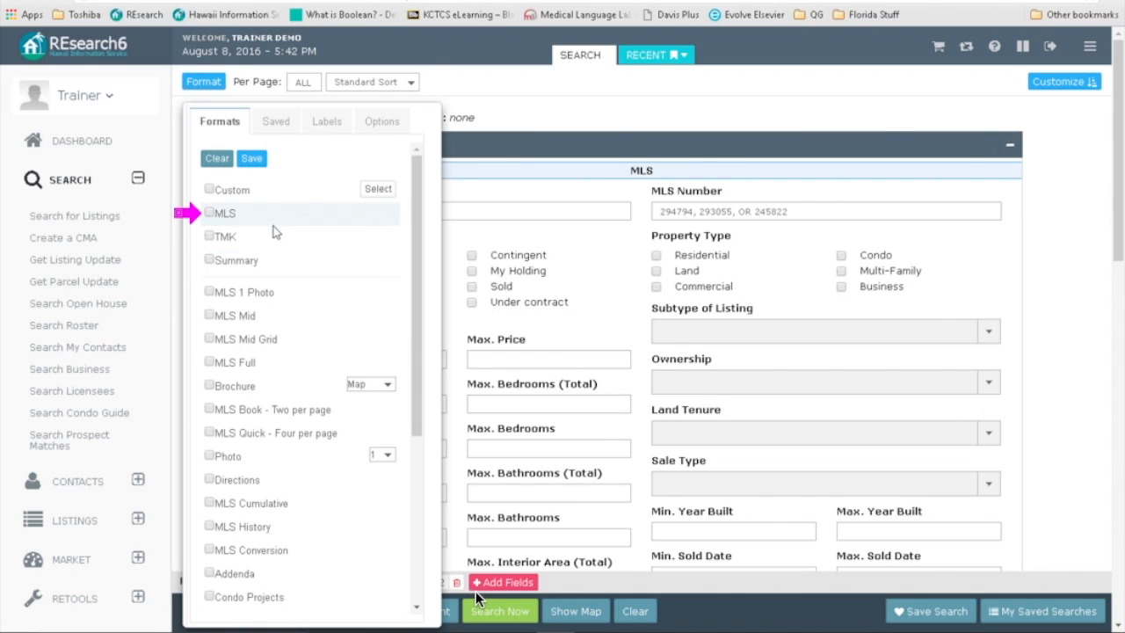
pyautogui.click(210, 214)
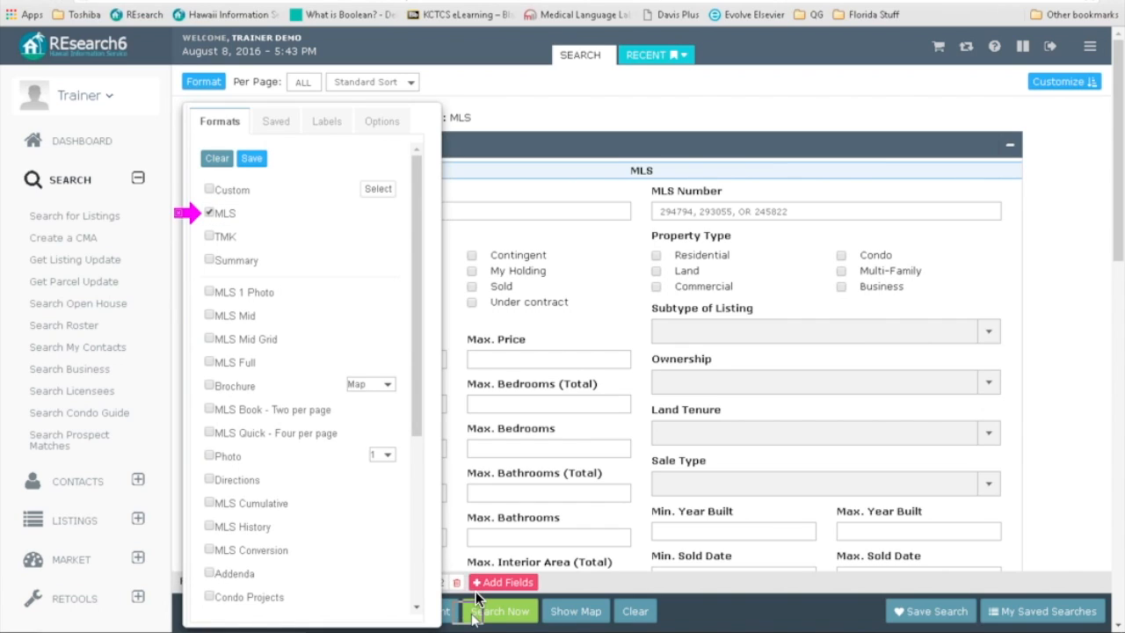
# Step: Run the search to list MLS results for 293055, 245822 and 294794
pyautogui.click(506, 615)
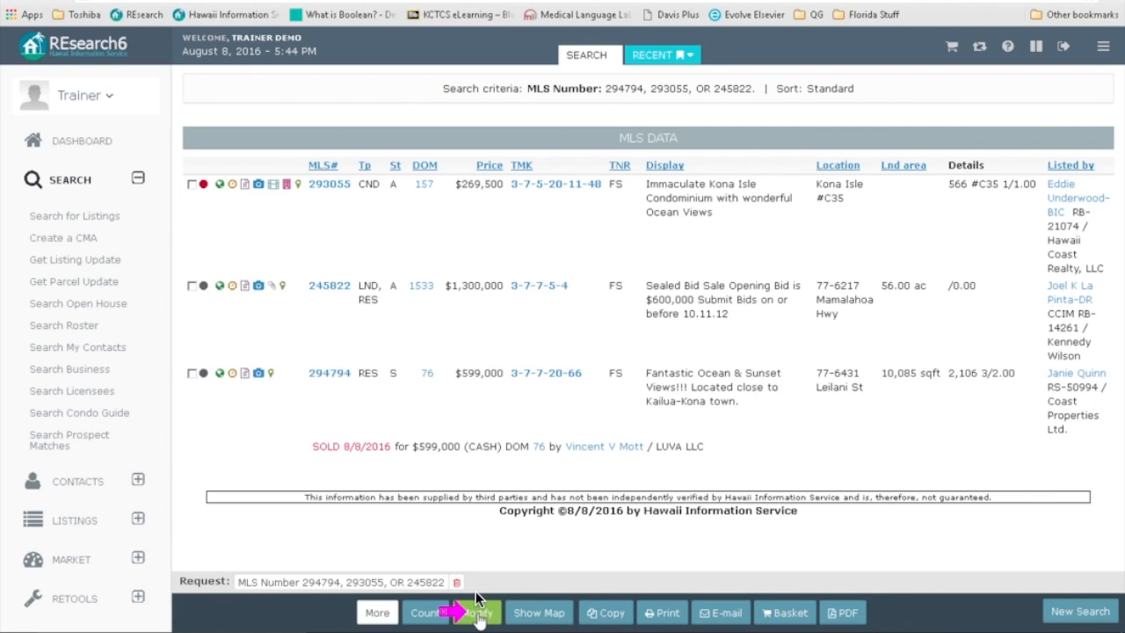
# Step: Return to edit the search and view the Format Options tab with Show Search Recap ticked
pyautogui.click(479, 615)
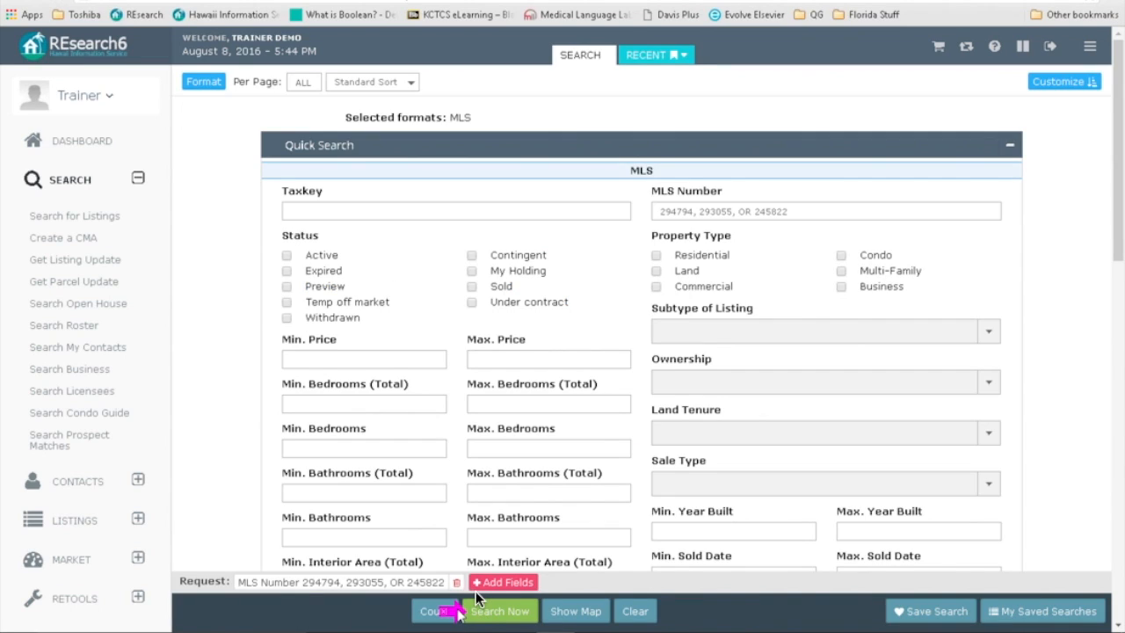
pyautogui.click(205, 85)
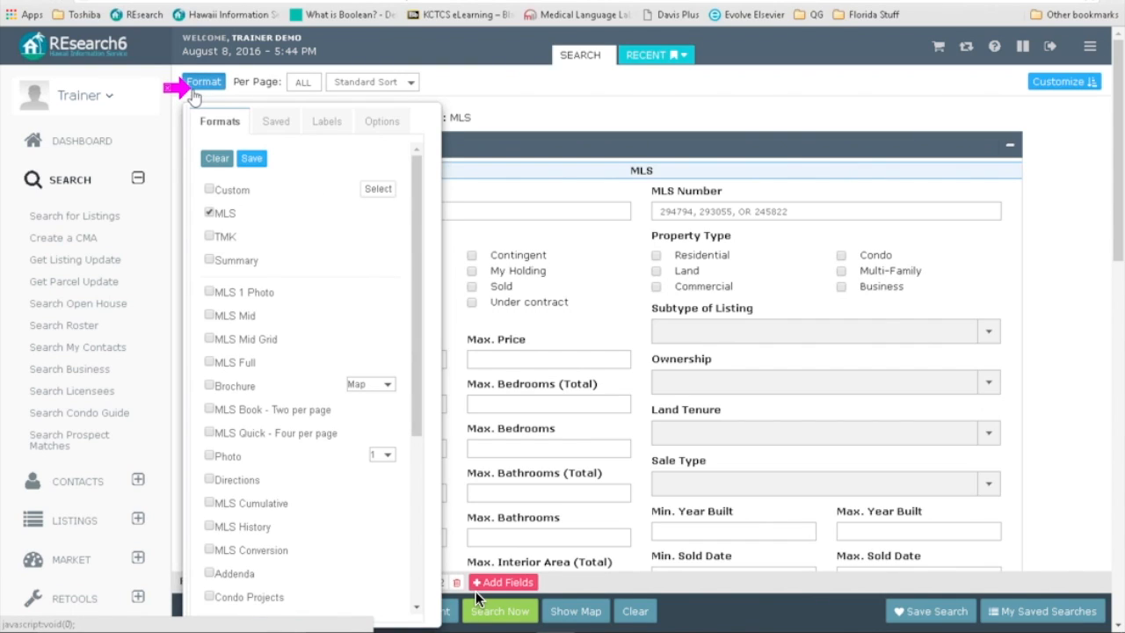
pyautogui.click(373, 124)
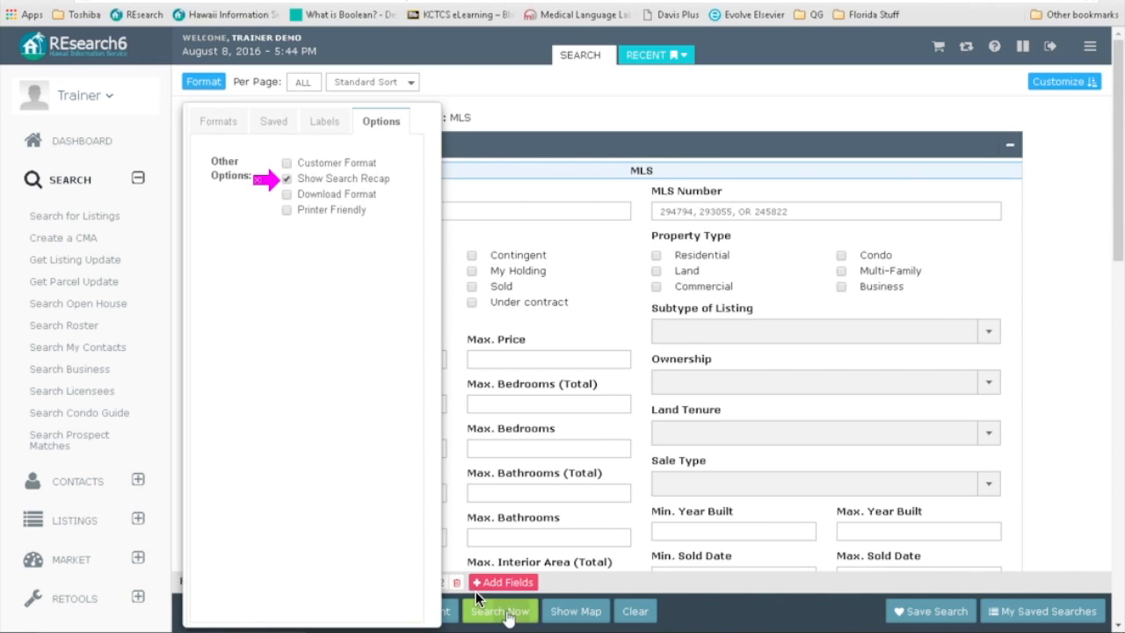
# Step: Rerun the search so the results appear headed by the MLS Number search recap
pyautogui.click(508, 615)
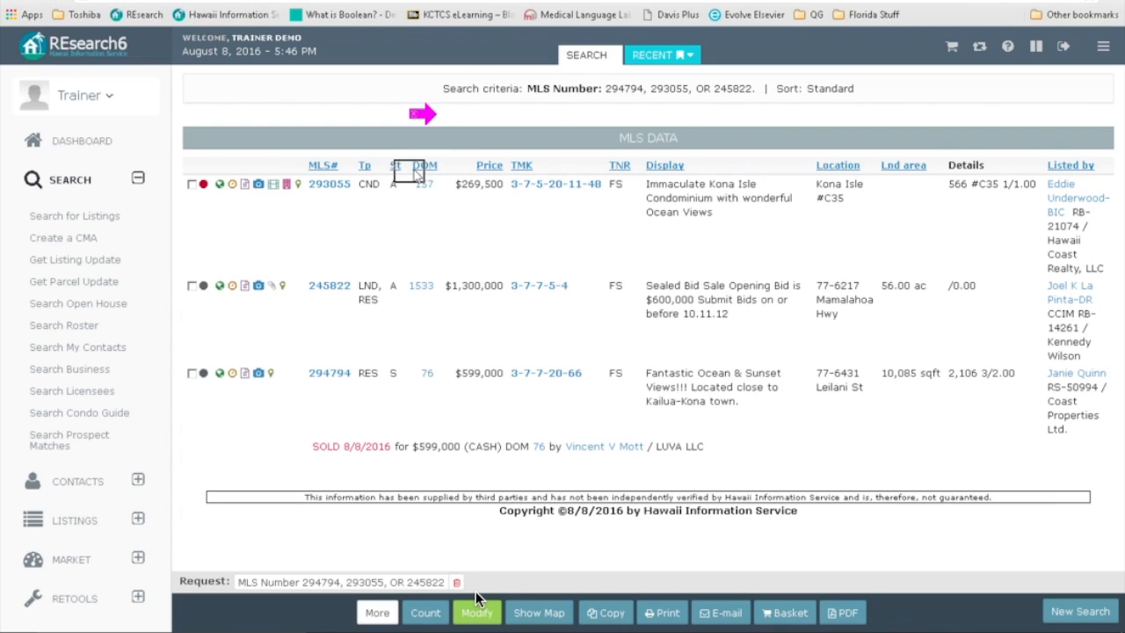
# Step: Sort the results by MLS# in both directions, then TMK and DOM, and return to the search form
pyautogui.click(319, 167)
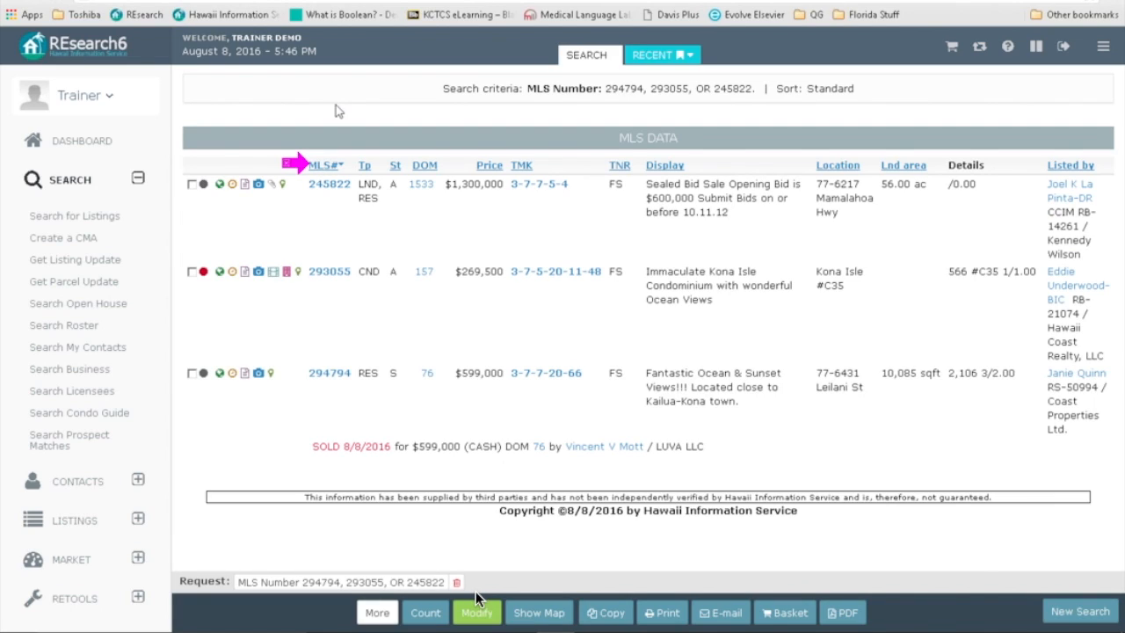
pyautogui.click(326, 165)
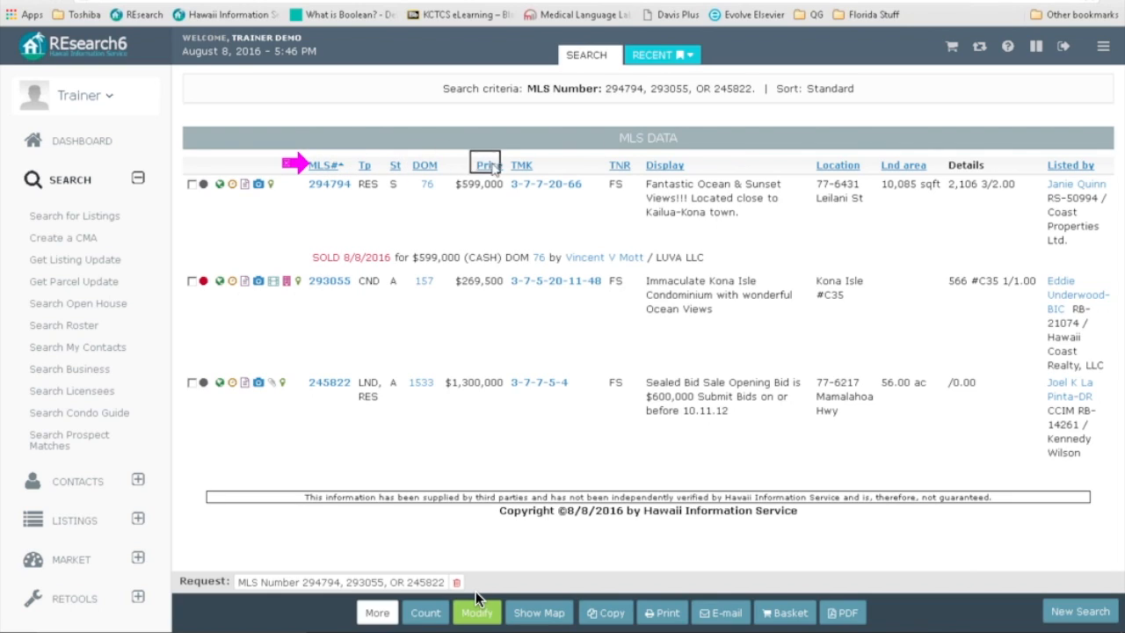
pyautogui.click(521, 166)
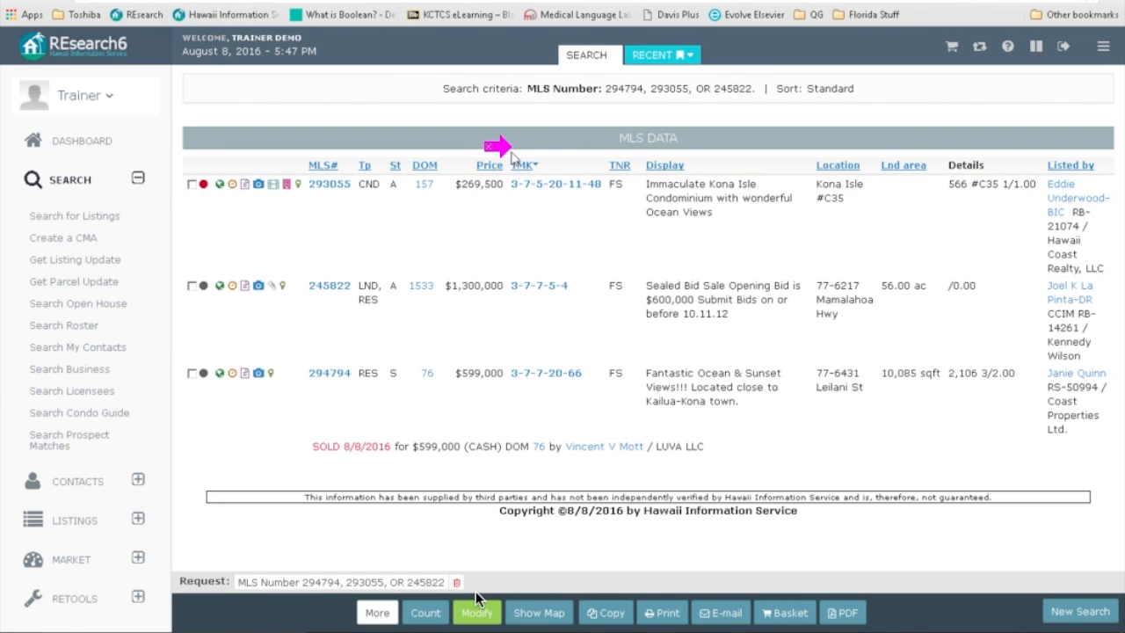
pyautogui.click(424, 165)
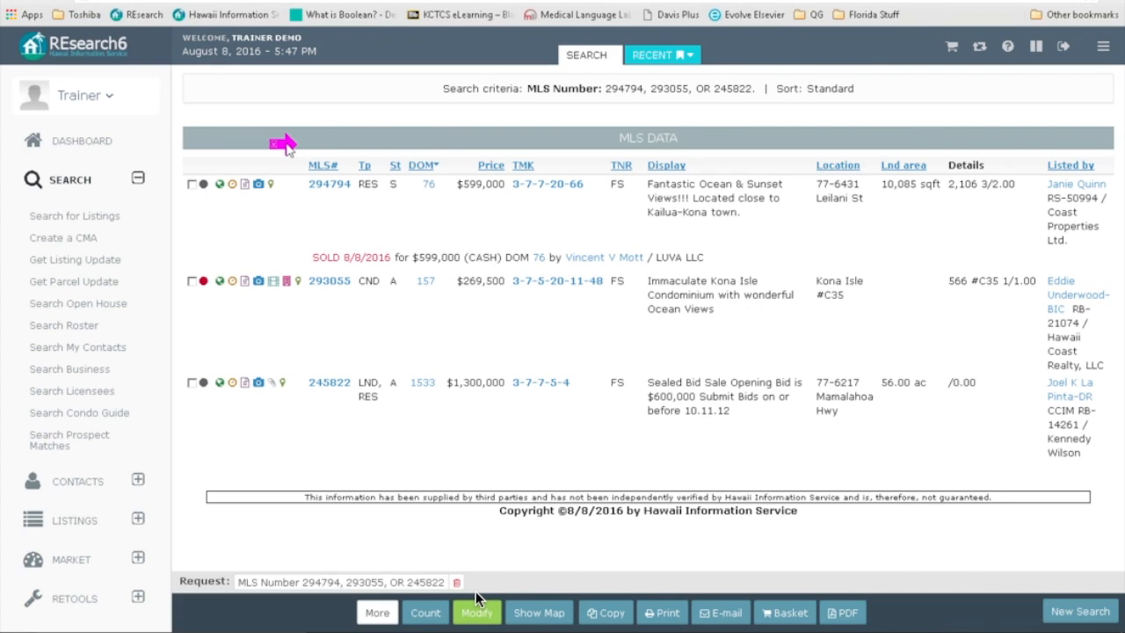
pyautogui.click(477, 608)
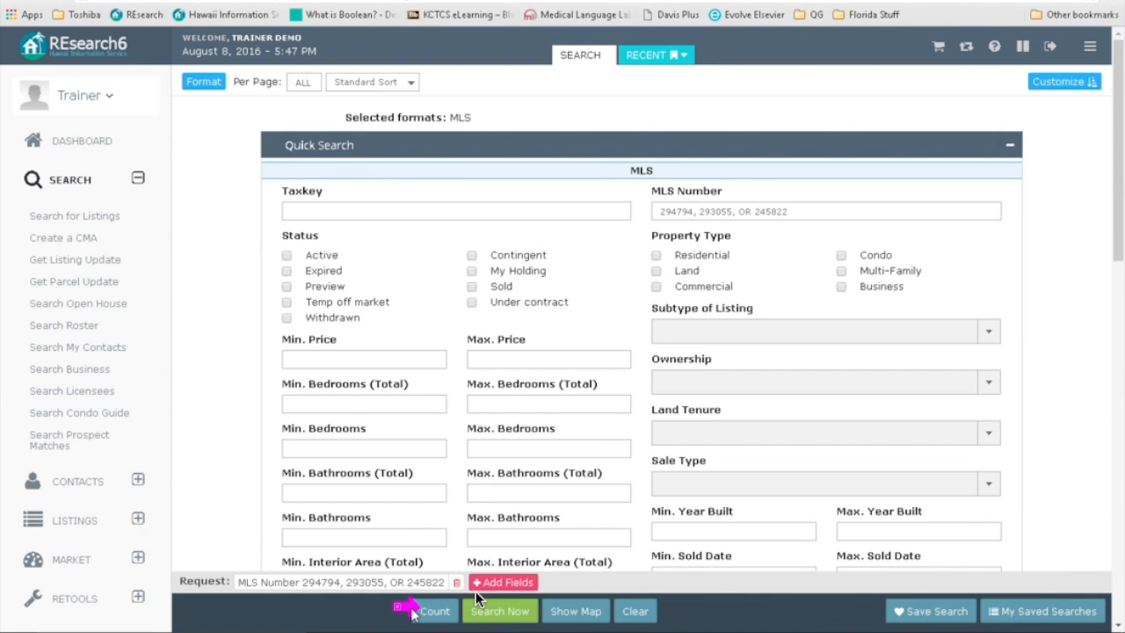
pyautogui.click(474, 611)
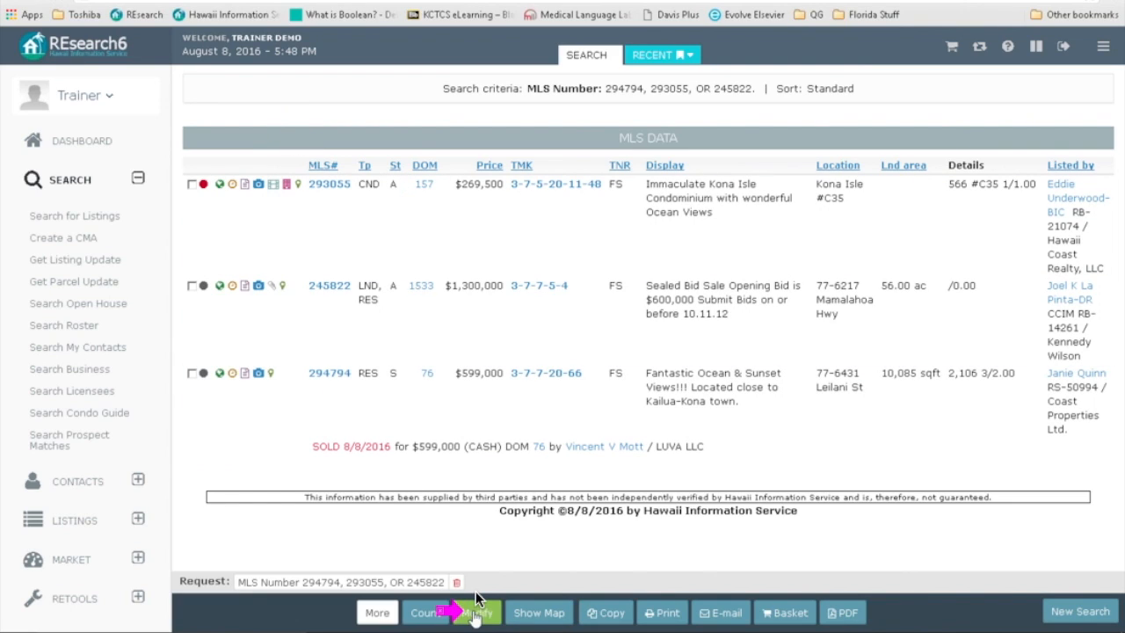
pyautogui.click(476, 601)
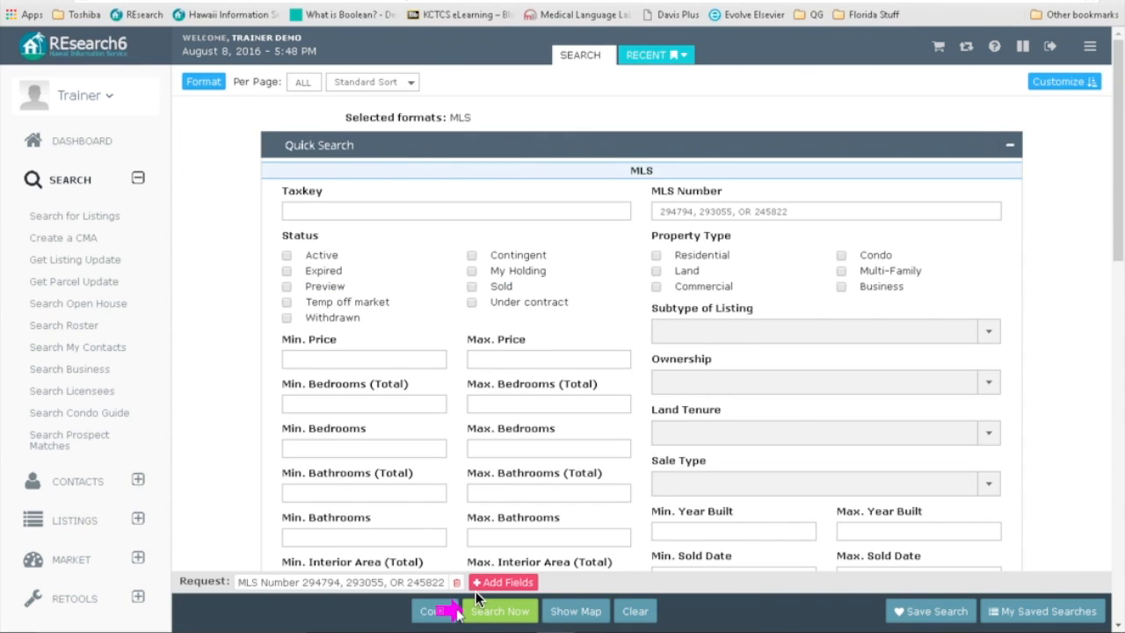
# Step: Run the three-MLS-number search sorted by sold date
pyautogui.click(211, 82)
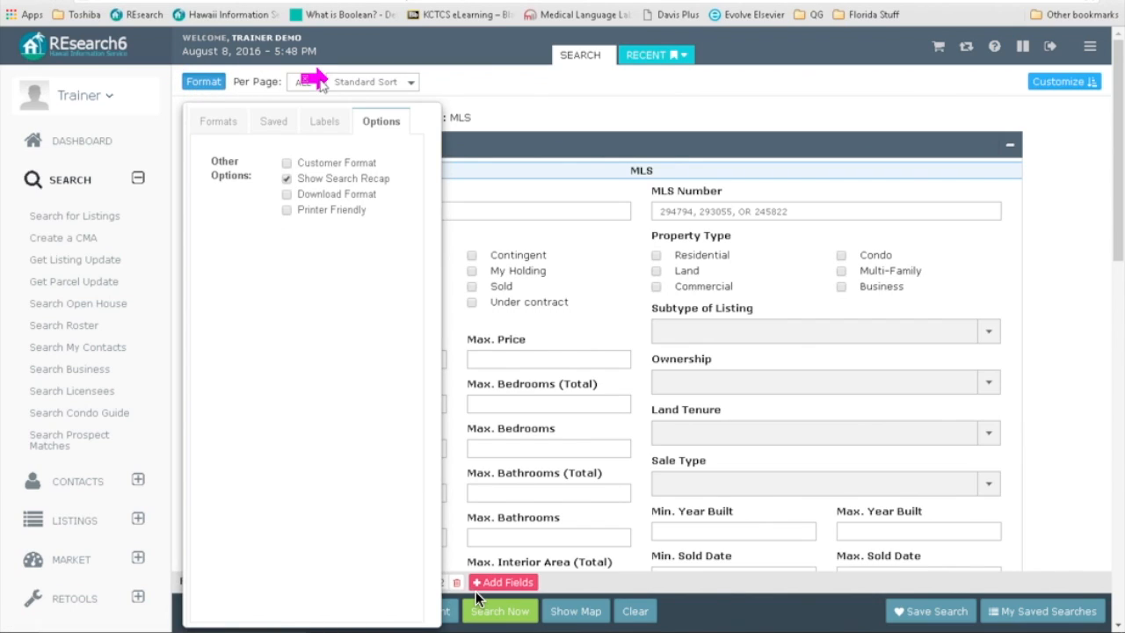
pyautogui.click(481, 90)
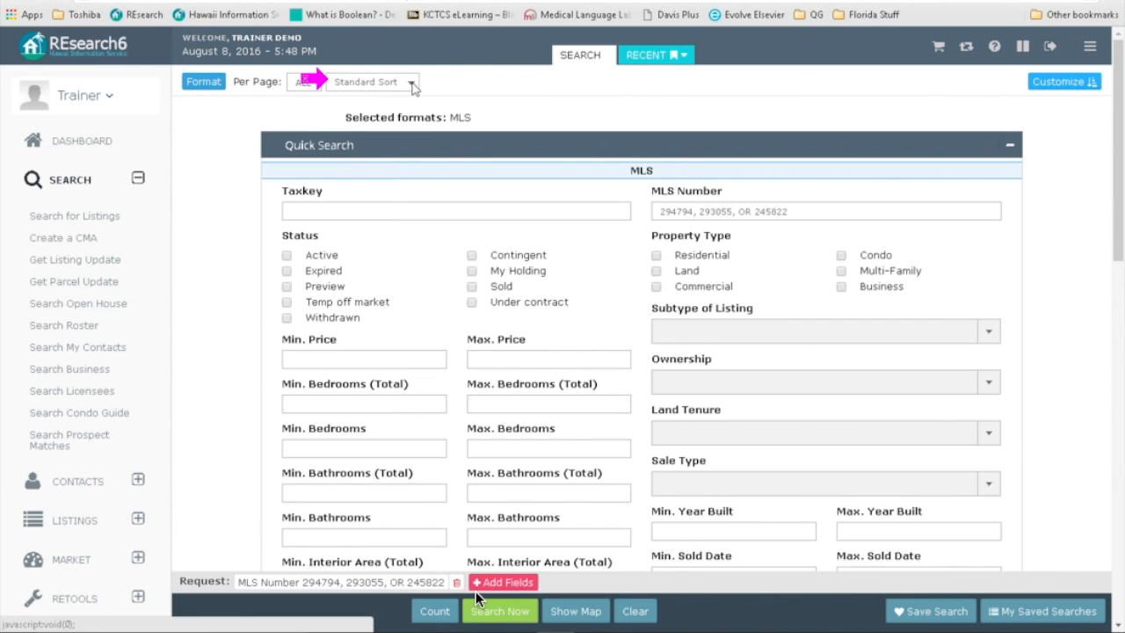
pyautogui.click(412, 84)
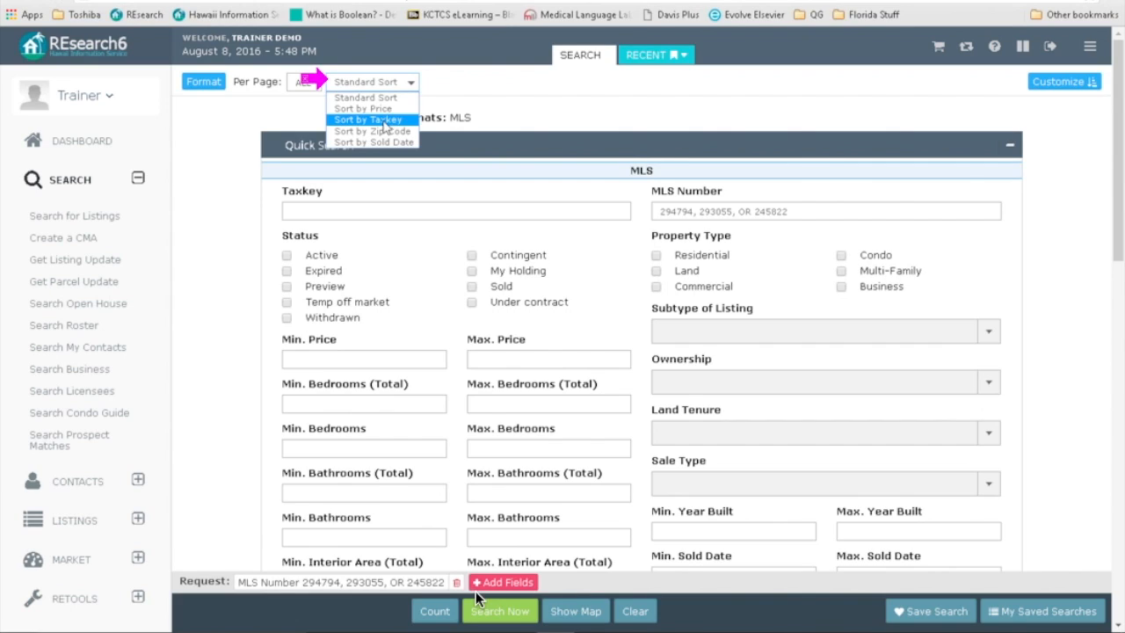
pyautogui.click(376, 142)
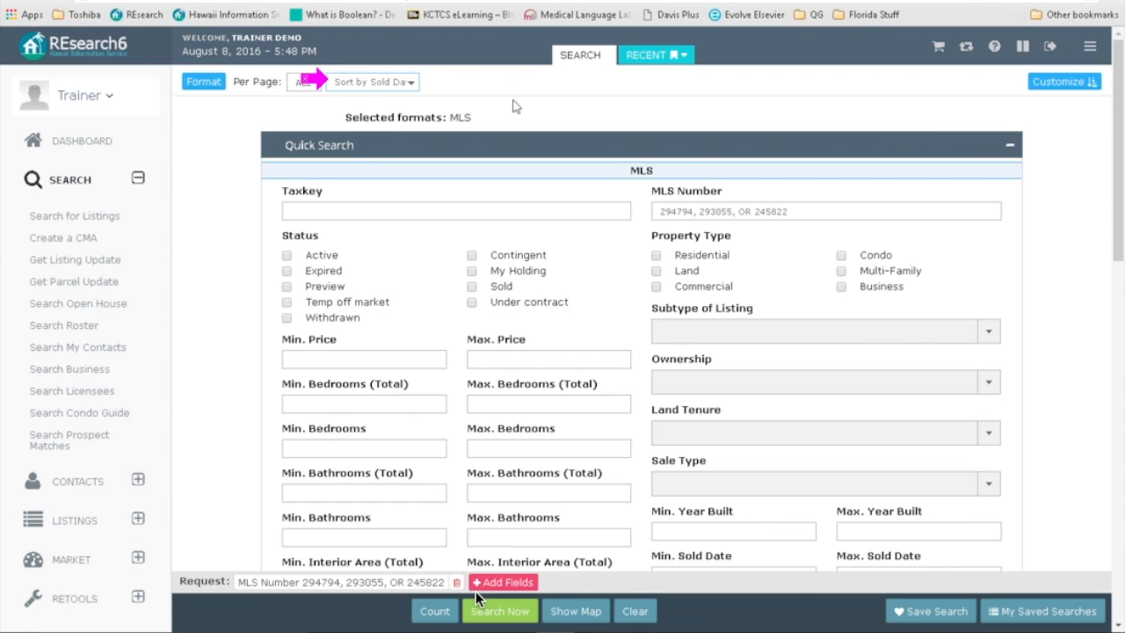
pyautogui.click(499, 611)
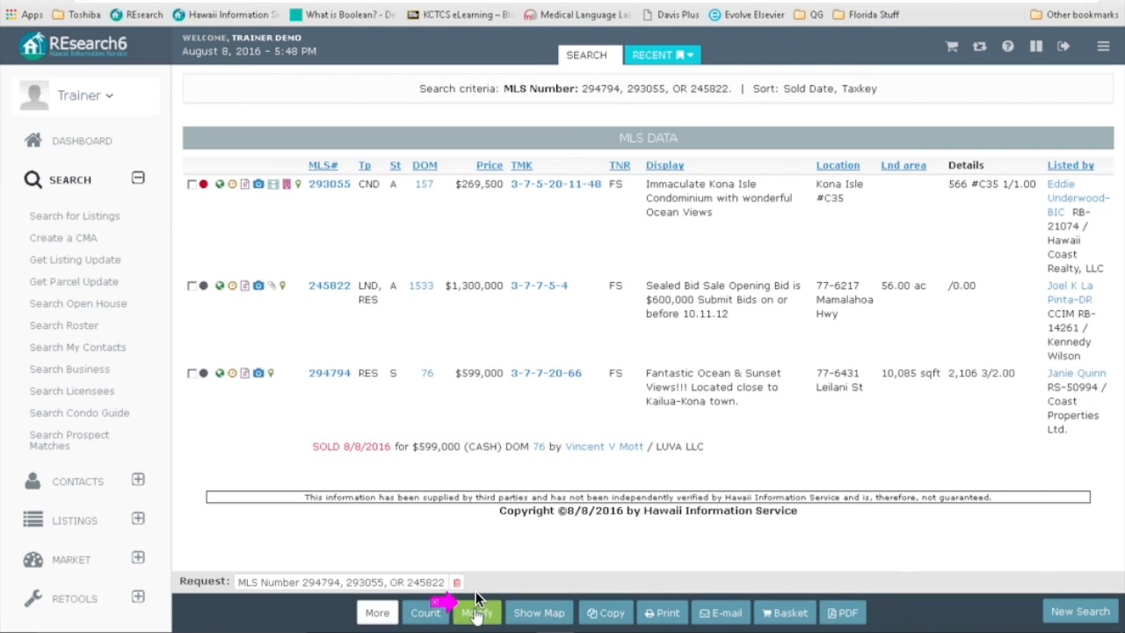
# Step: Rerun the search sorted by price, listing $269,500 up to $1,300,000
pyautogui.click(475, 606)
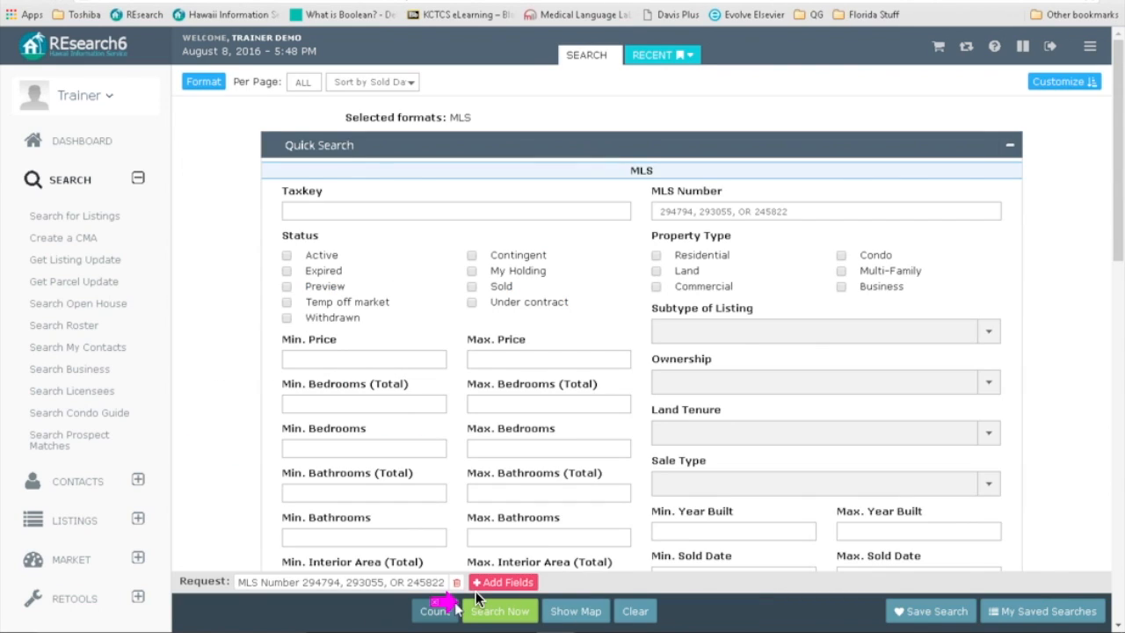
pyautogui.click(341, 82)
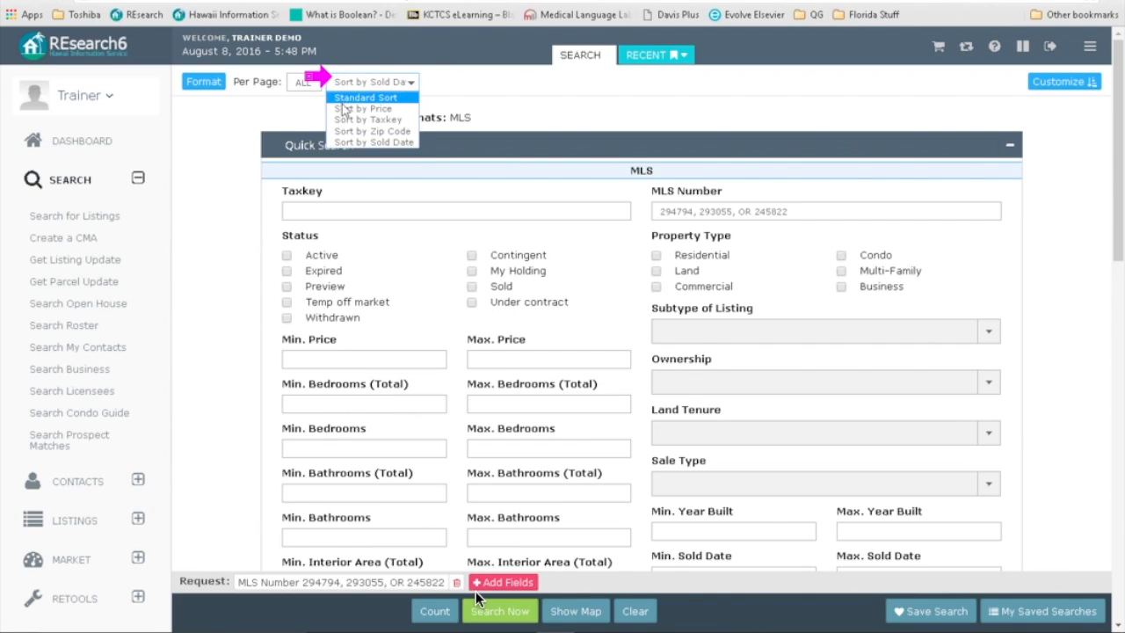
pyautogui.click(345, 108)
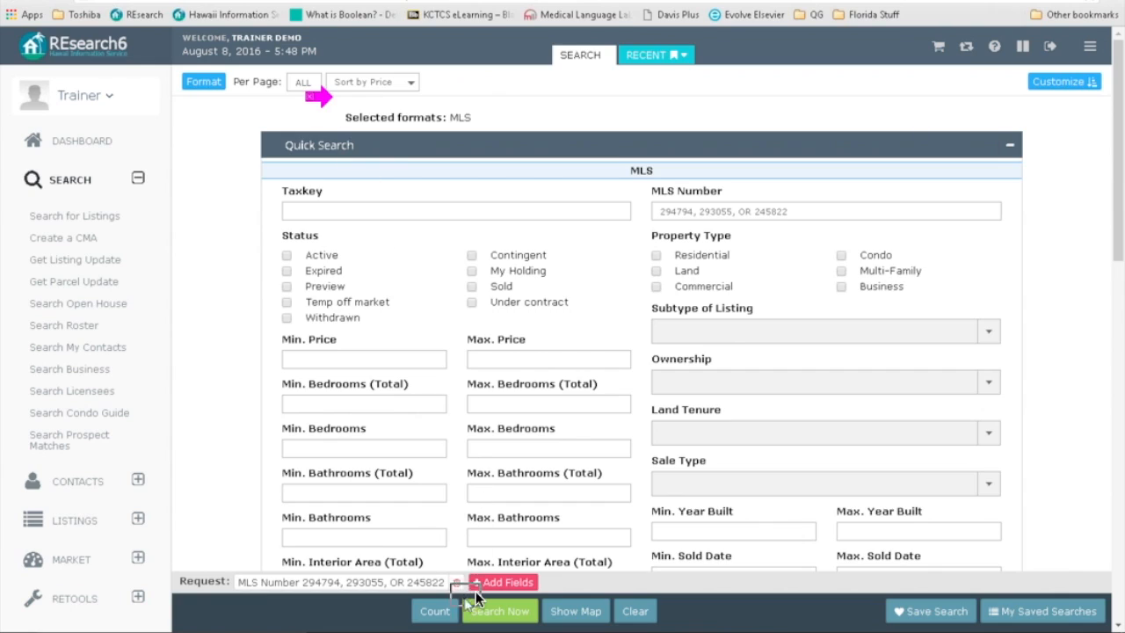
pyautogui.click(479, 609)
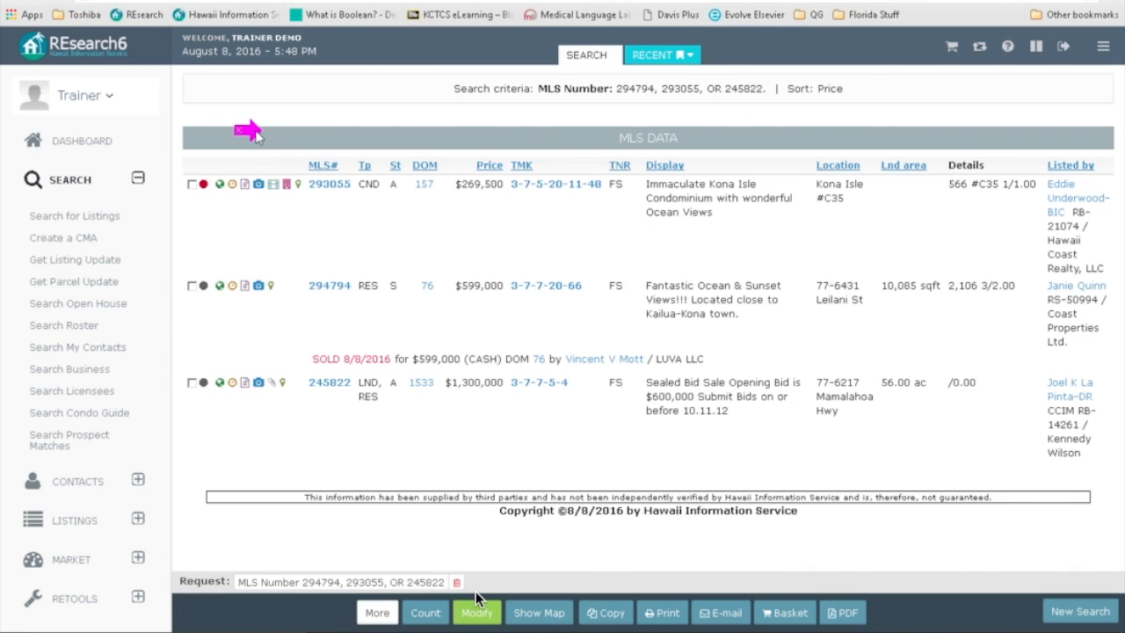
pyautogui.moveTo(250, 131); pyautogui.dragTo(238, 131)
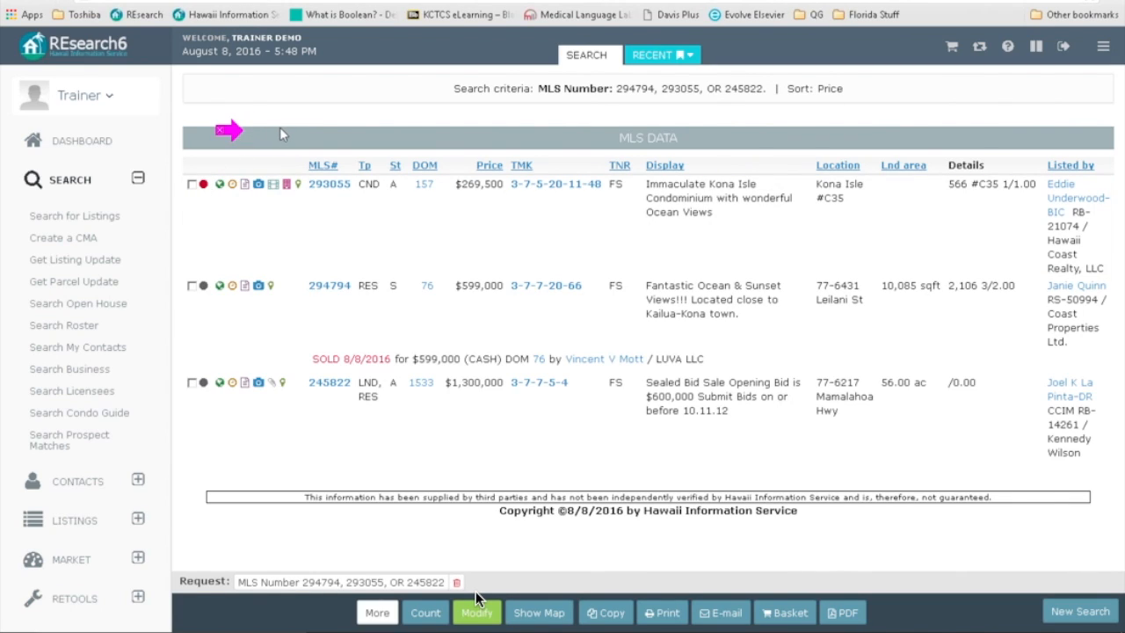
pyautogui.moveTo(238, 132); pyautogui.dragTo(459, 240)
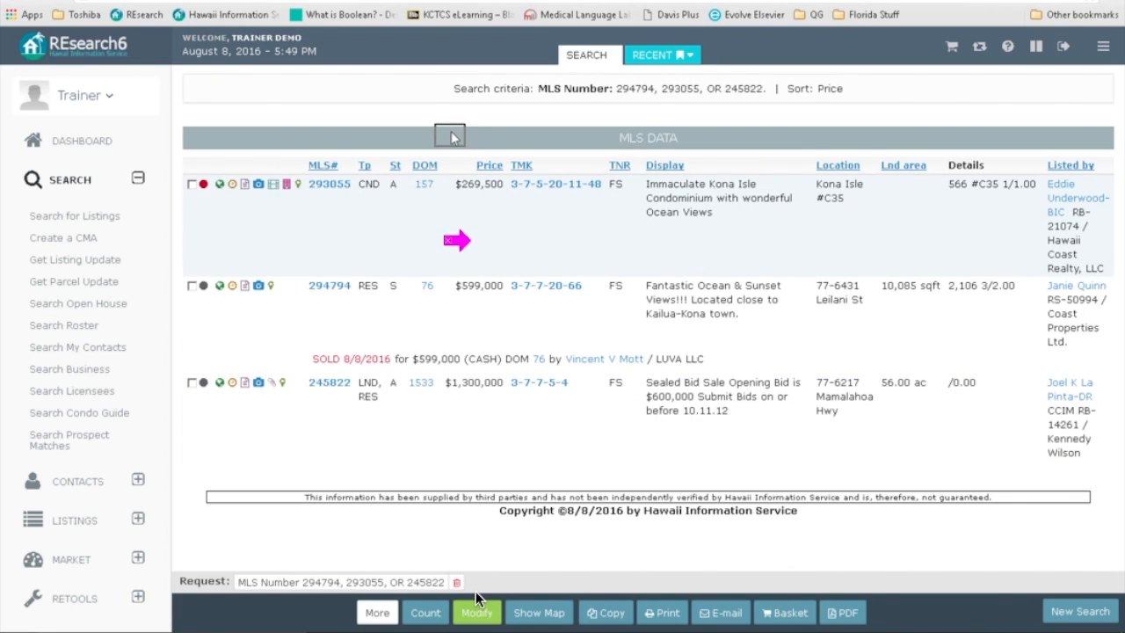
pyautogui.moveTo(452, 134); pyautogui.dragTo(450, 133)
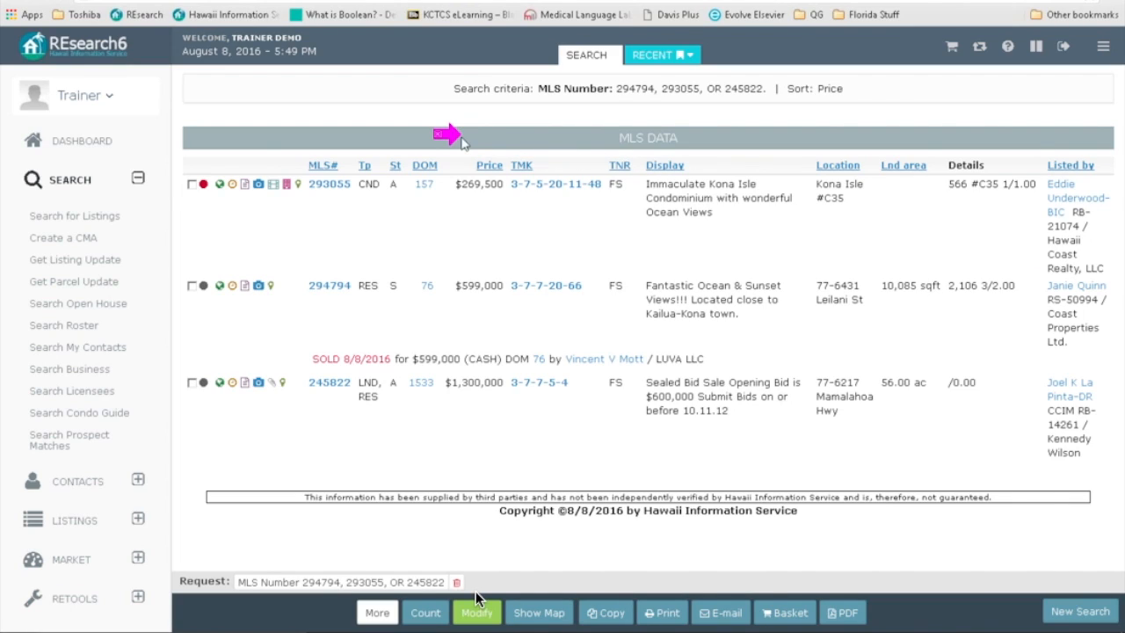
pyautogui.moveTo(463, 143); pyautogui.dragTo(300, 169)
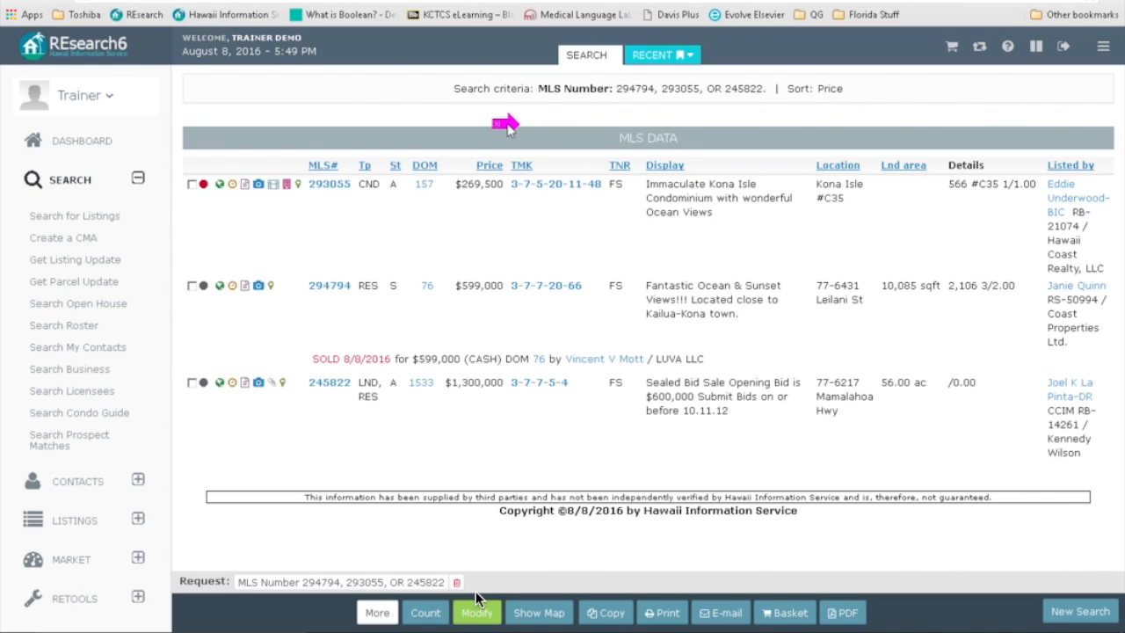
# Step: Collapse the SEARCH section and open the REsearch Settings page, briefly checking the account menu
pyautogui.click(141, 177)
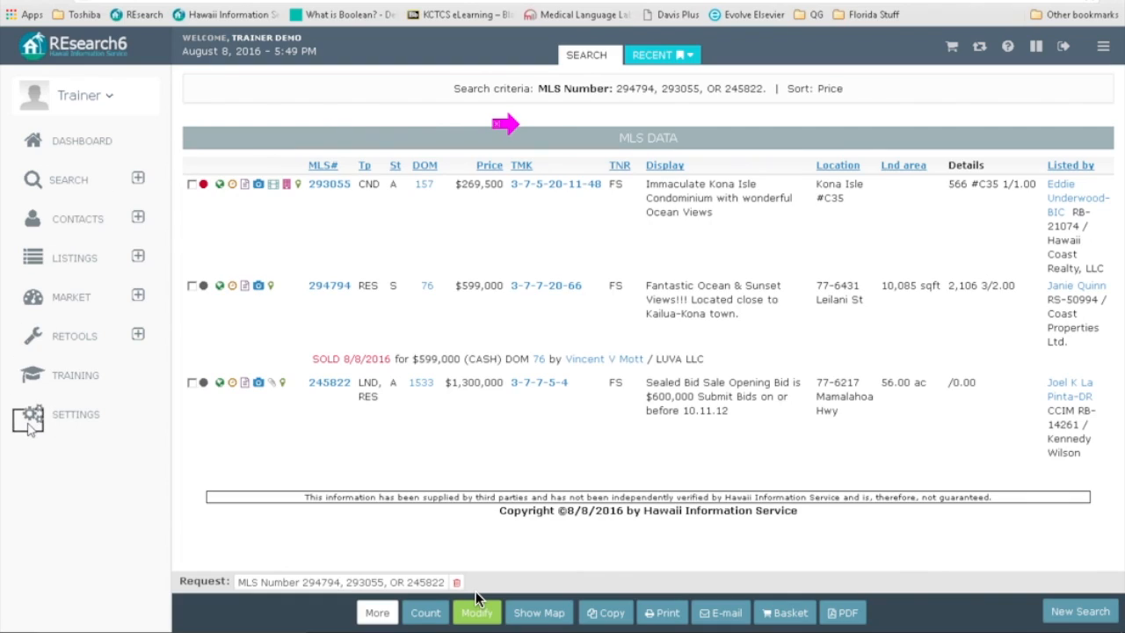
pyautogui.click(77, 418)
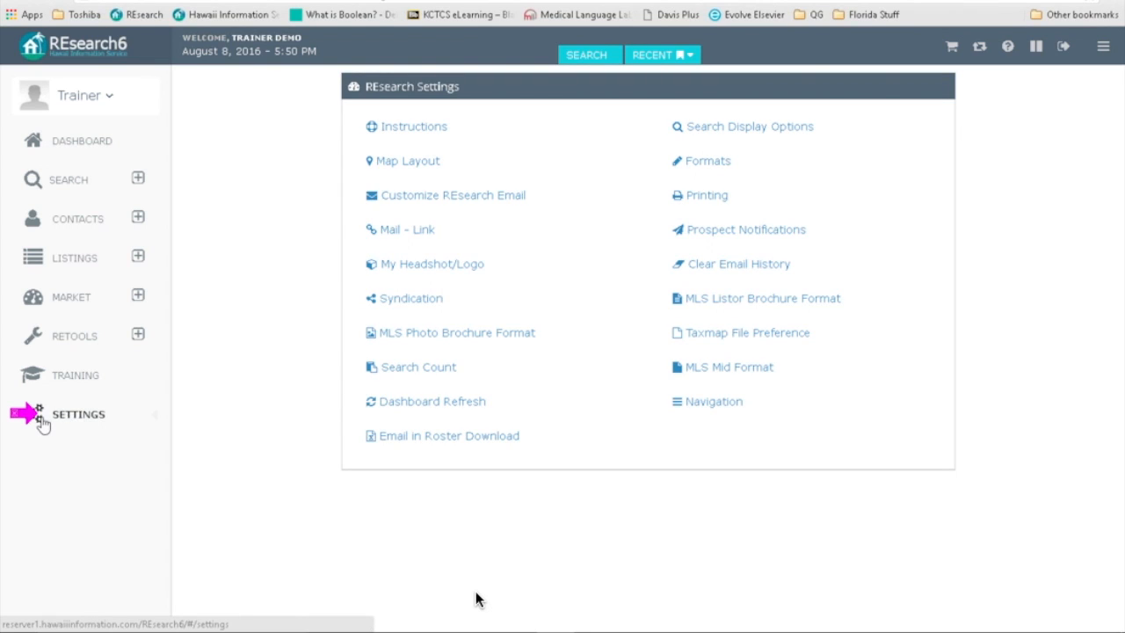
pyautogui.click(70, 101)
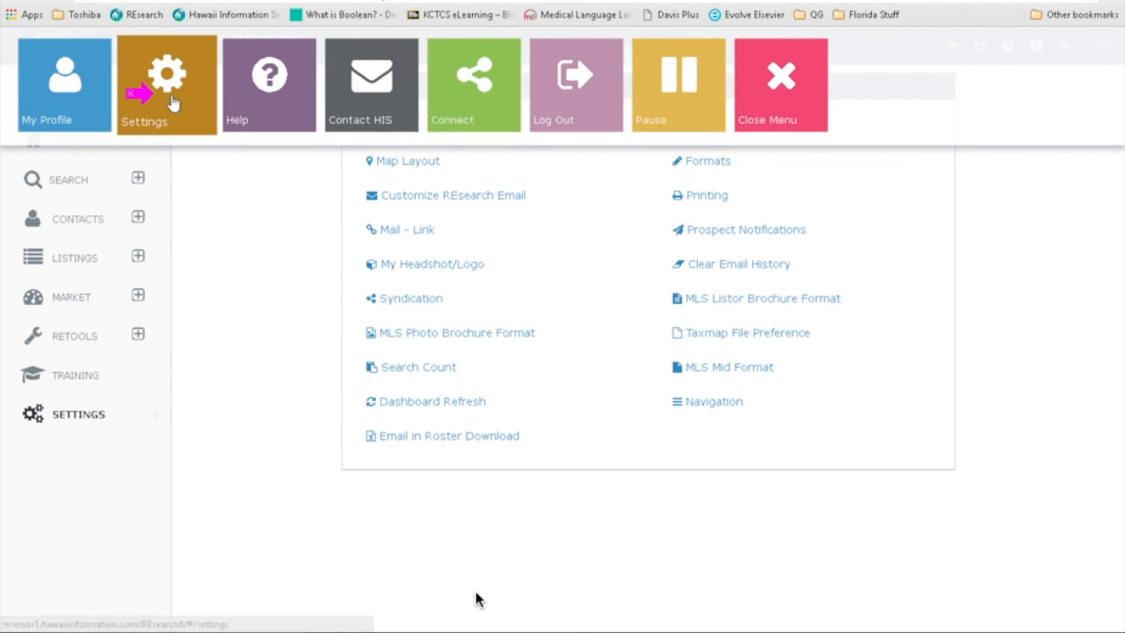
pyautogui.click(241, 265)
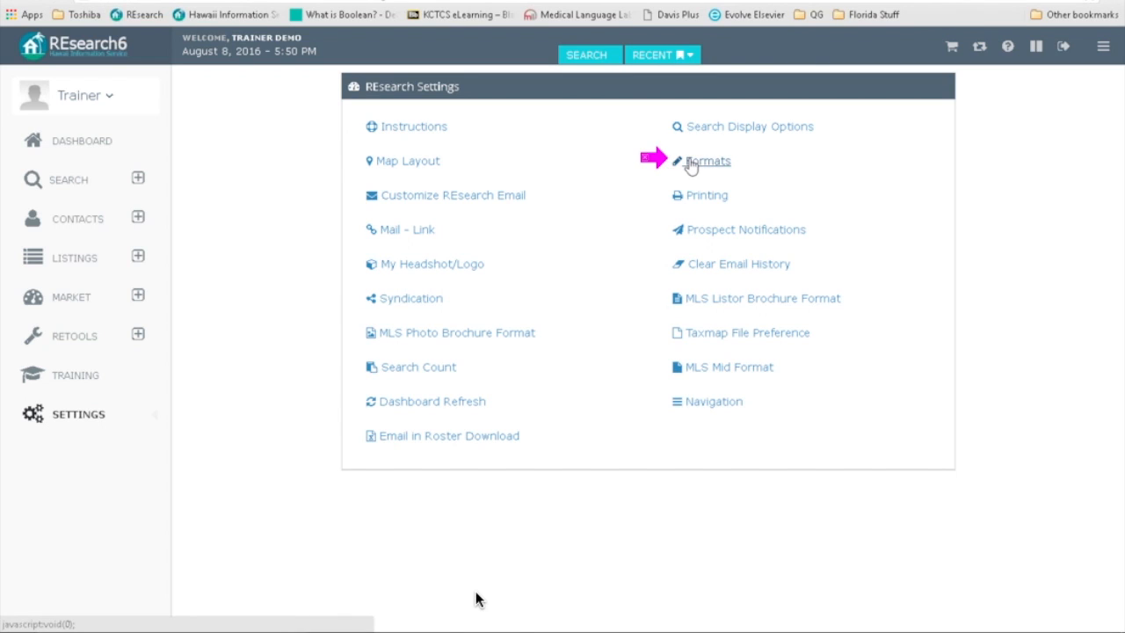
# Step: Open Search Display Options, showing Show Recap, DOM in Customer Format and MLS One Liner with Location
pyautogui.click(715, 132)
pyautogui.click(884, 271)
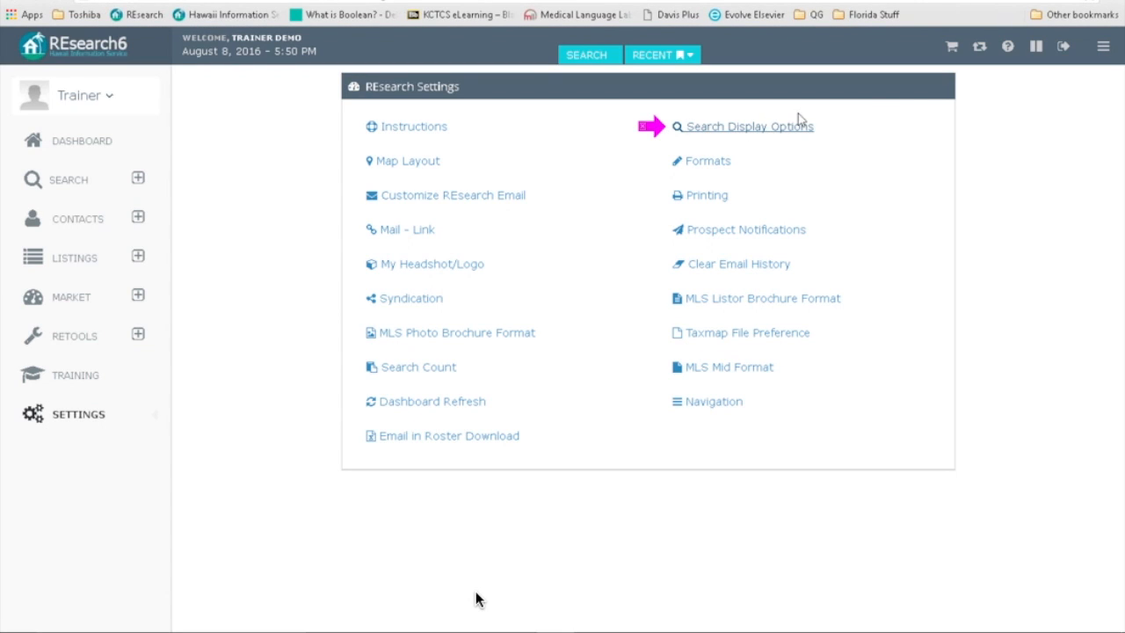
pyautogui.click(708, 132)
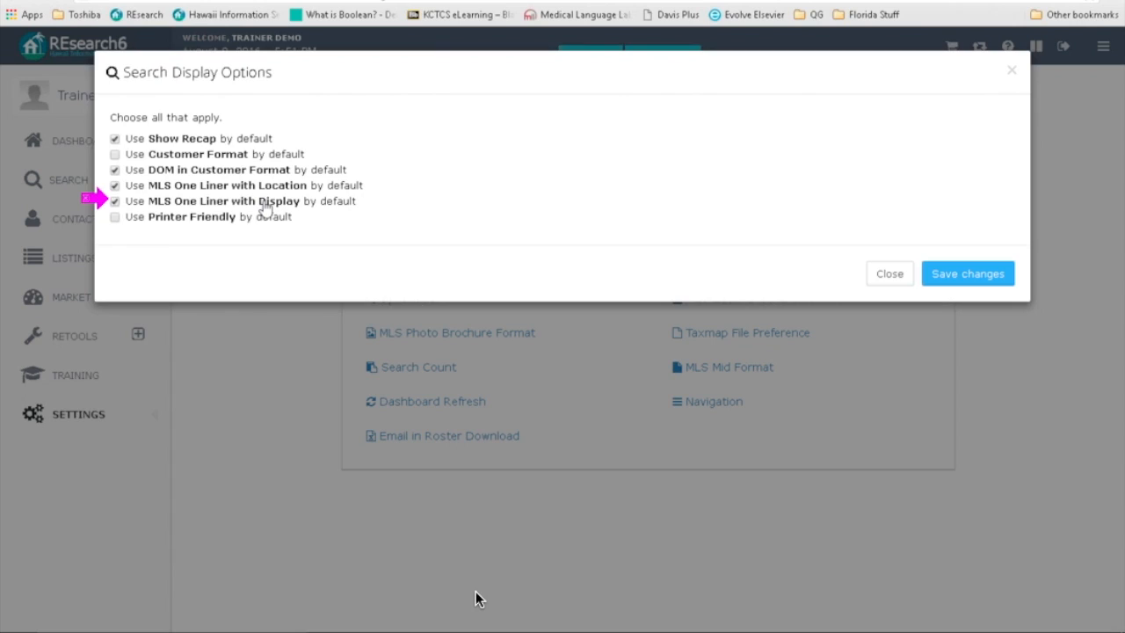
# Step: Tick MLS One Liner with Display, then close the display options without saving
pyautogui.click(115, 201)
pyautogui.click(890, 277)
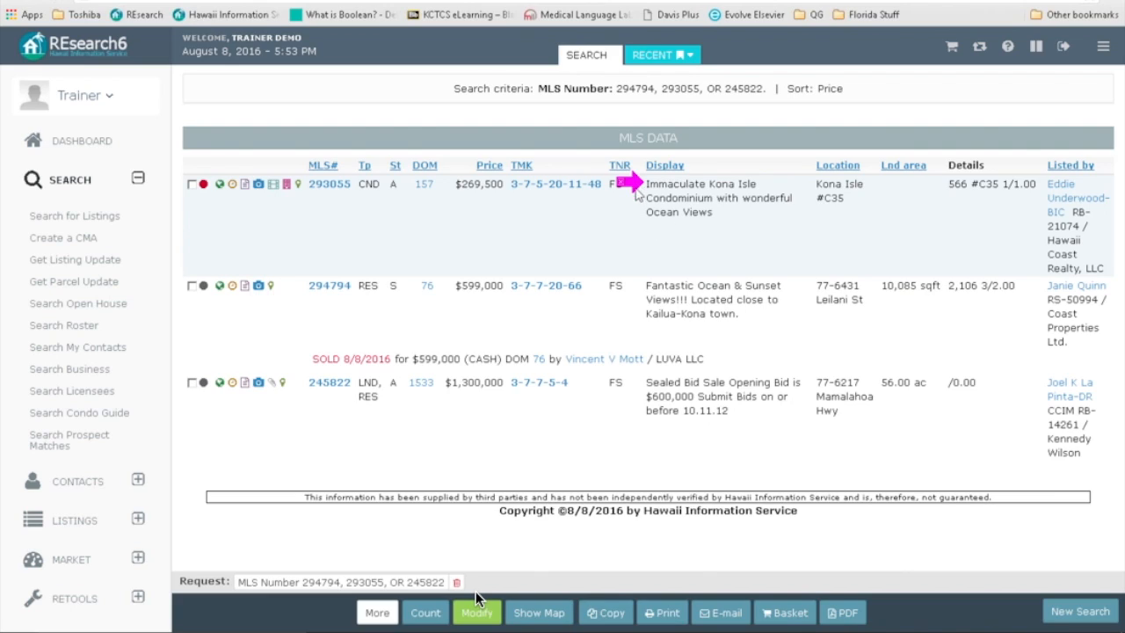
# Step: Leave the results via Modify, collapse SEARCH and open the REsearch Settings page
pyautogui.click(476, 601)
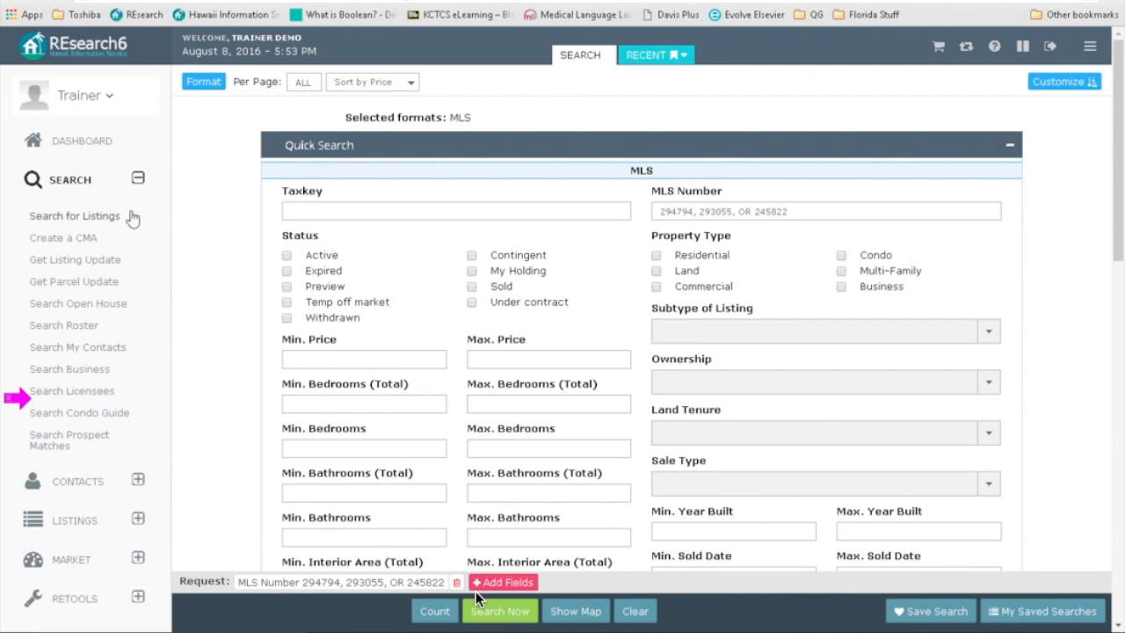
pyautogui.click(138, 178)
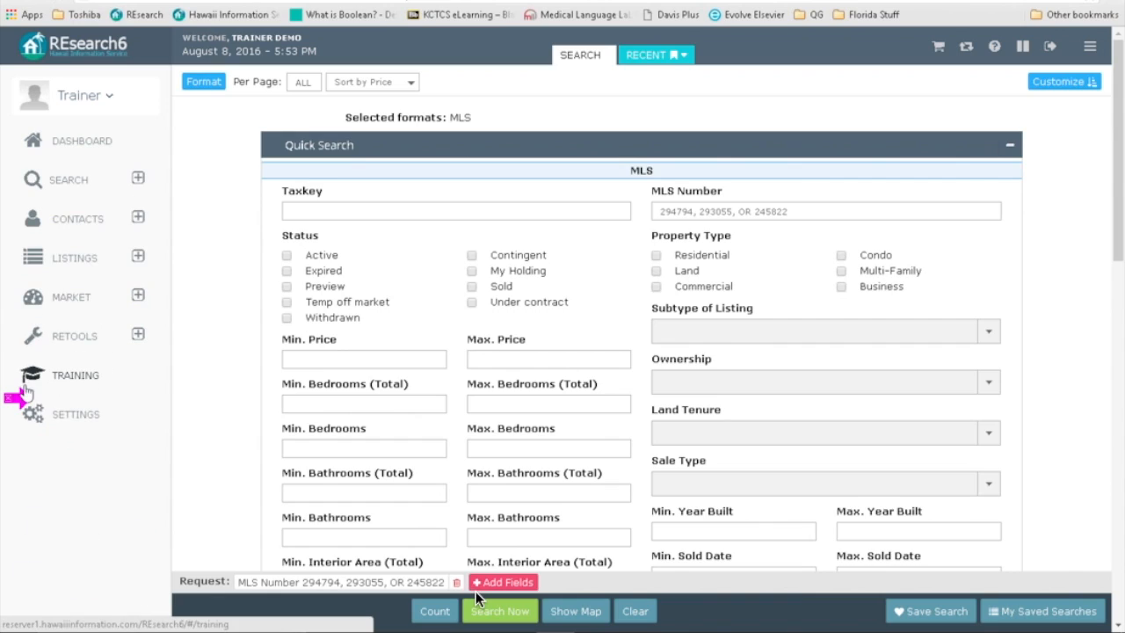
pyautogui.click(70, 426)
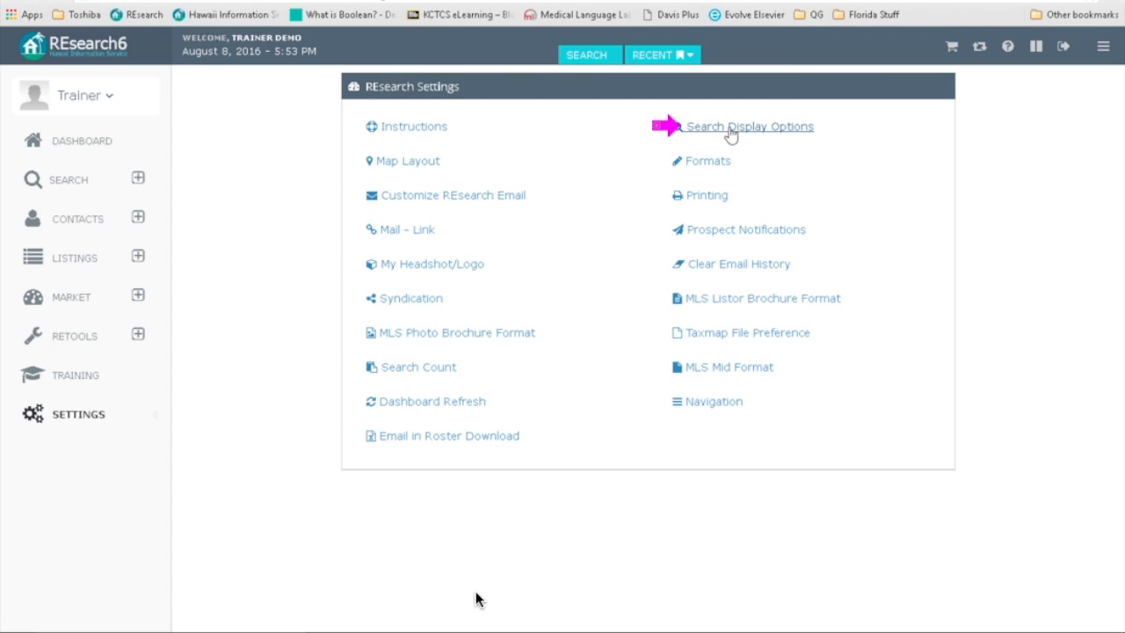
# Step: Turn off the MLS One Liner display defaults, keeping Show Recap and DOM in Customer Format, and save
pyautogui.click(731, 132)
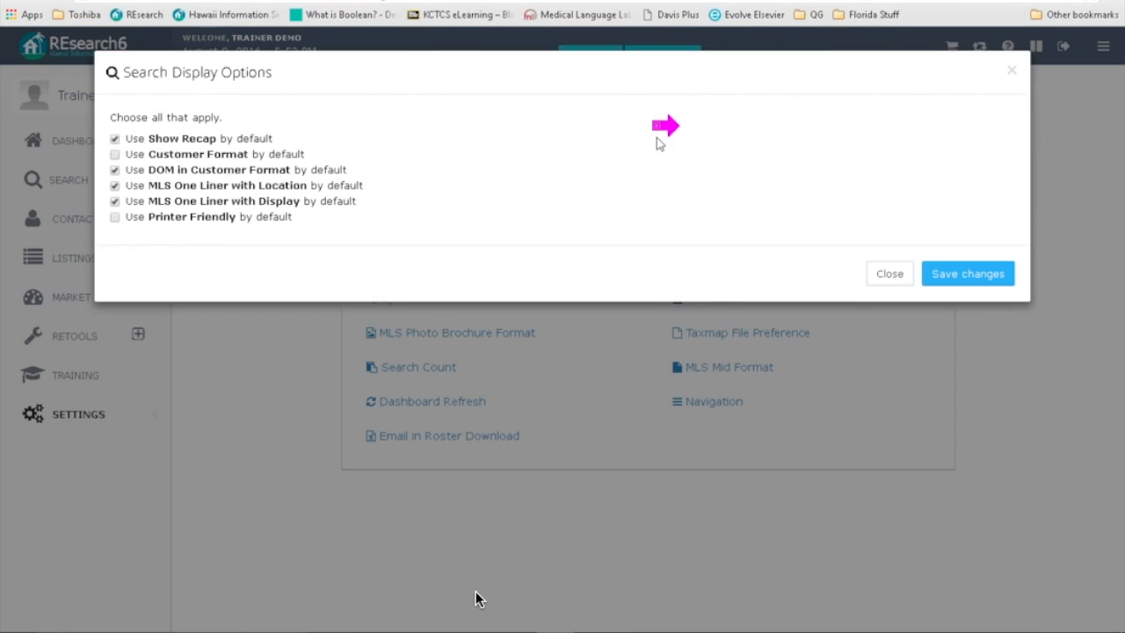
pyautogui.click(105, 182)
pyautogui.click(973, 279)
pyautogui.click(963, 284)
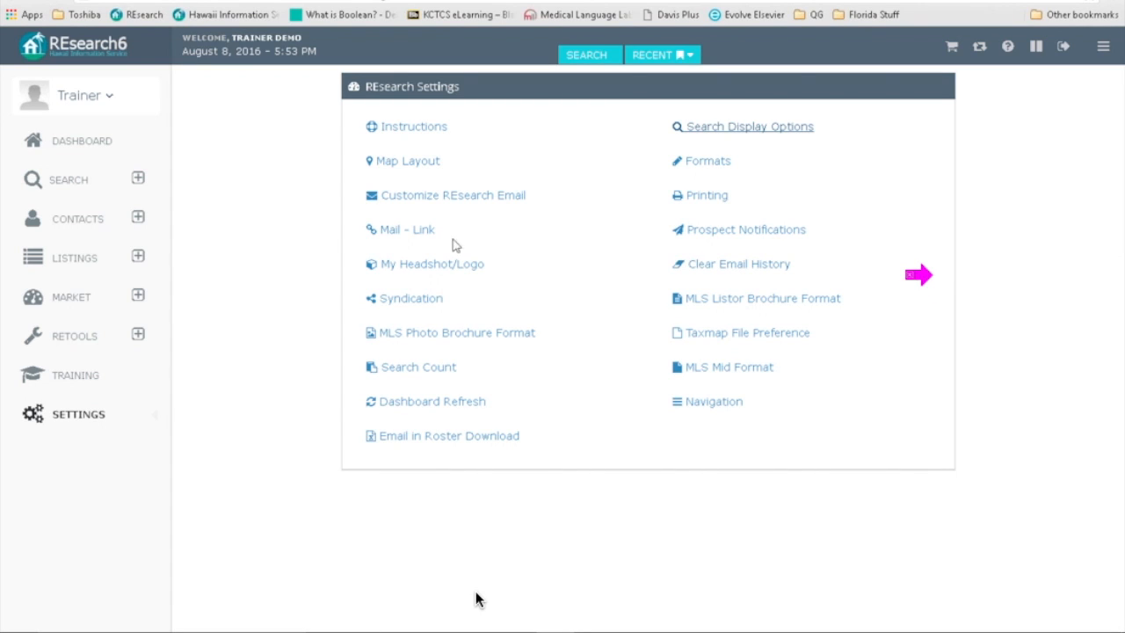
# Step: Rerun the three-listing search from the search form and look over the compact one-line results
pyautogui.click(70, 184)
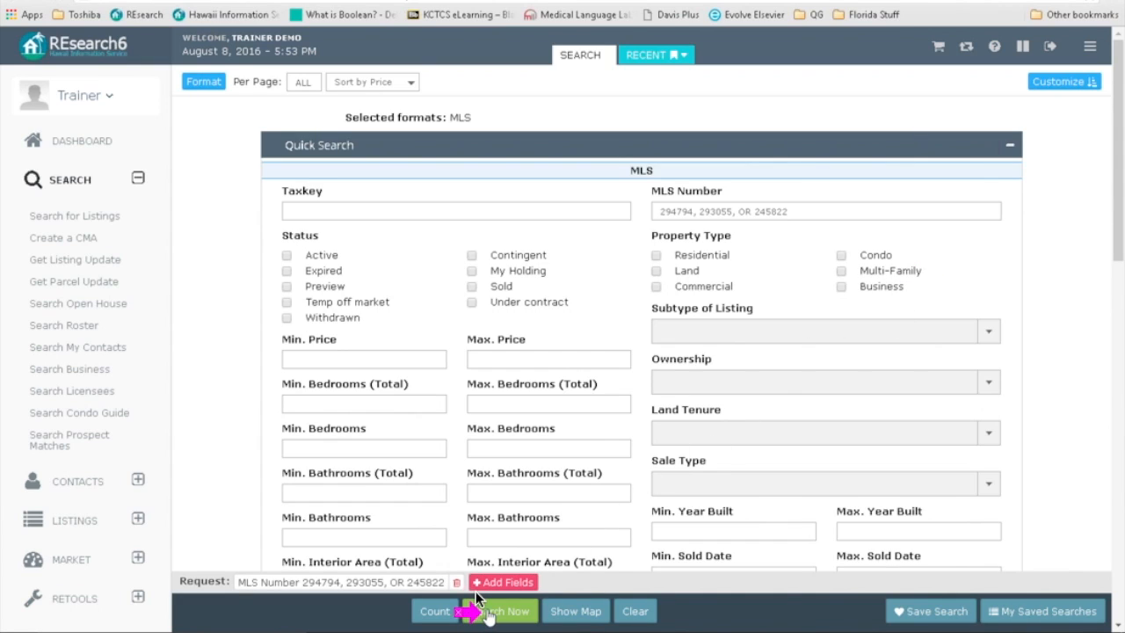
pyautogui.click(497, 610)
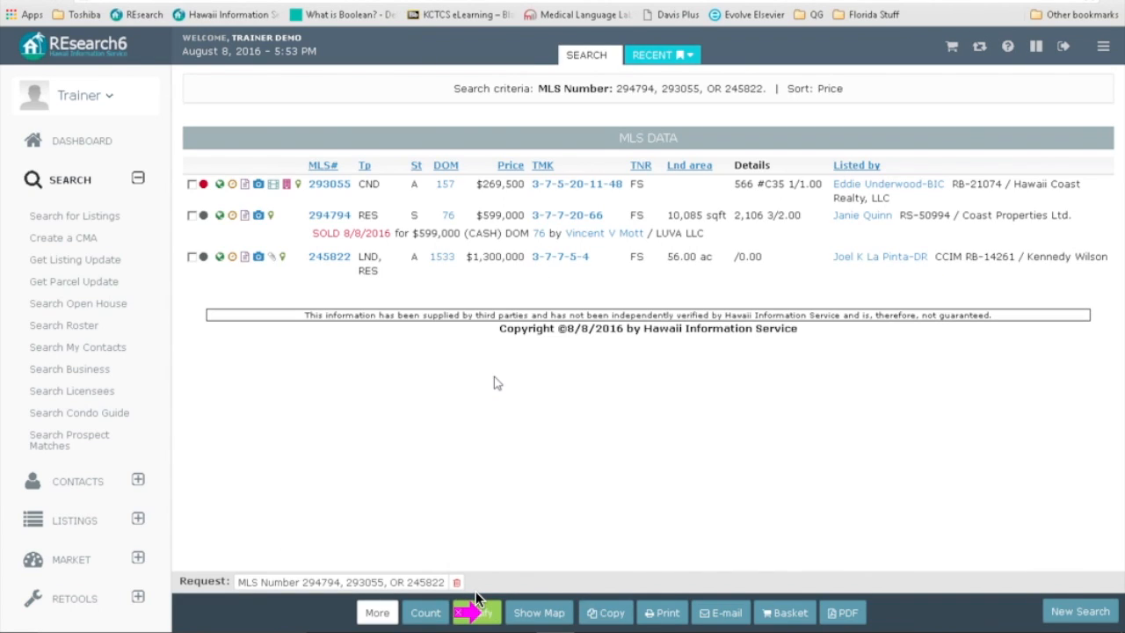
pyautogui.moveTo(483, 434); pyautogui.dragTo(436, 289)
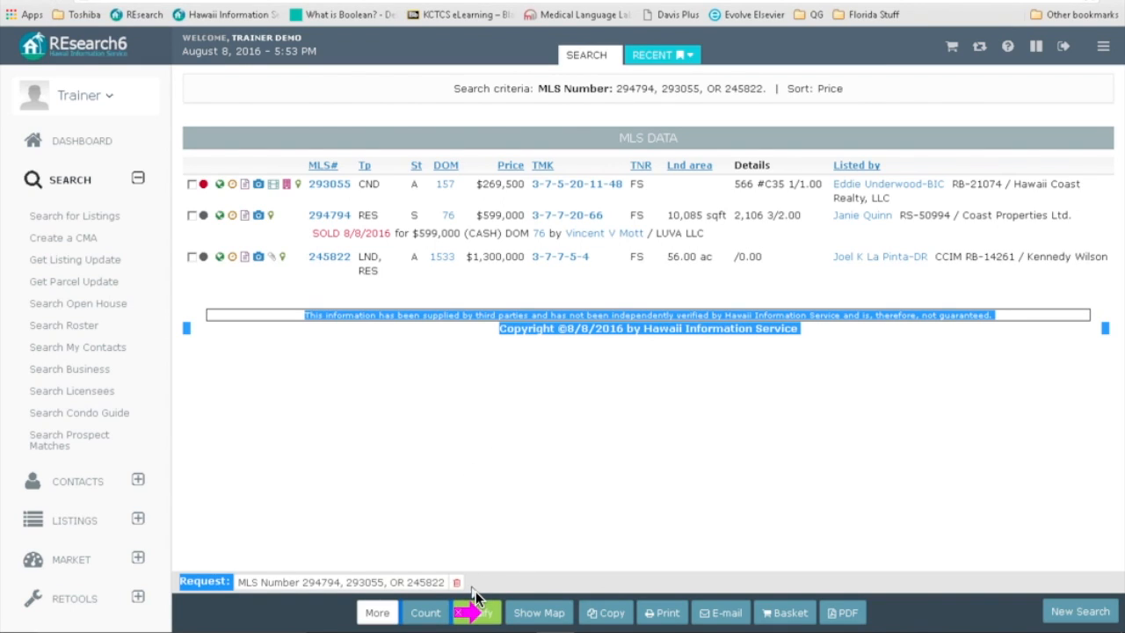
pyautogui.click(422, 274)
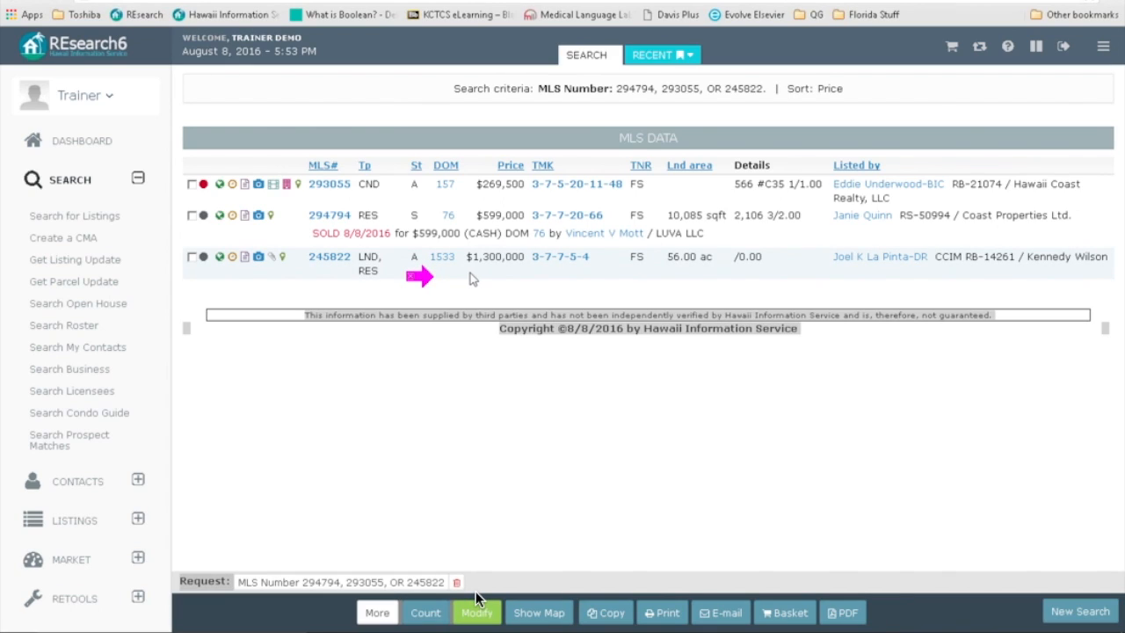
pyautogui.moveTo(667, 174); pyautogui.dragTo(698, 194)
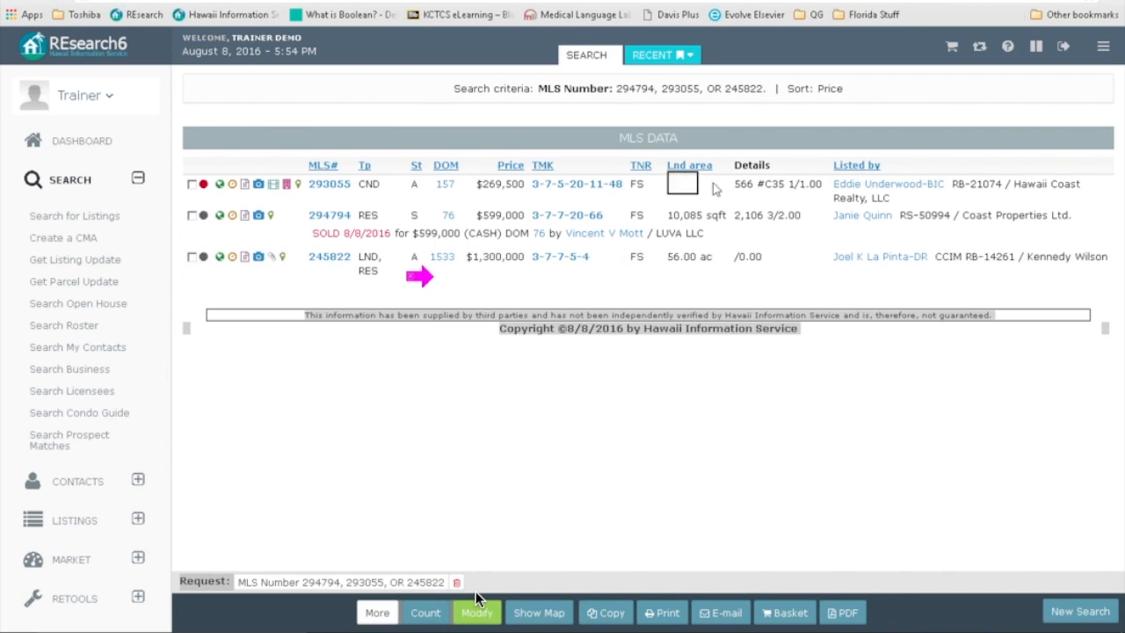
pyautogui.click(818, 167)
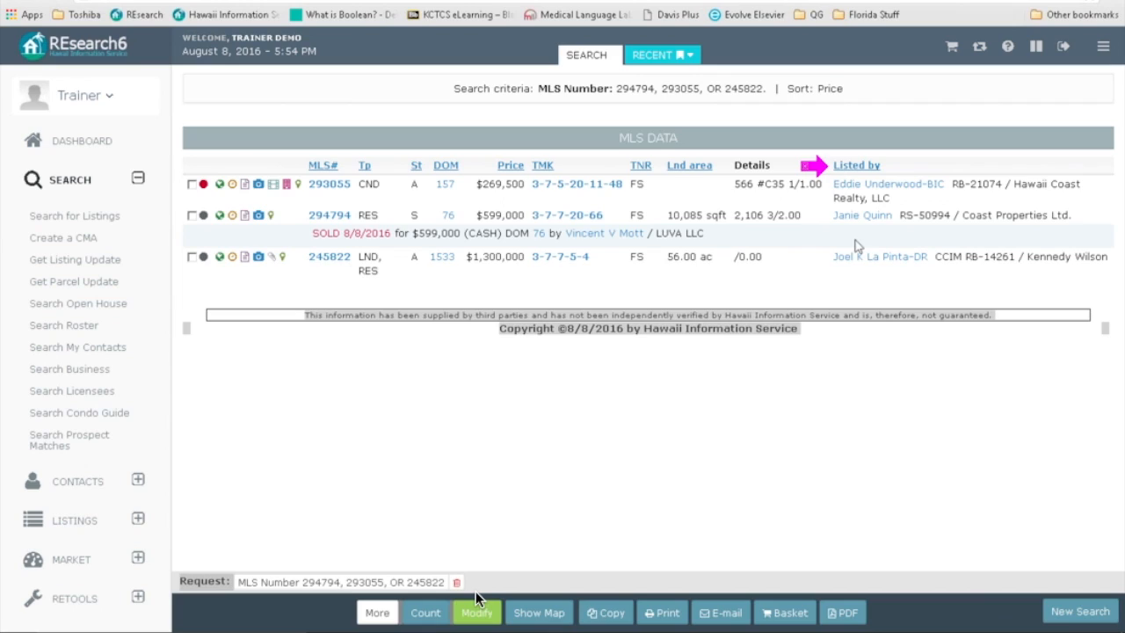
pyautogui.moveTo(821, 166); pyautogui.dragTo(826, 192)
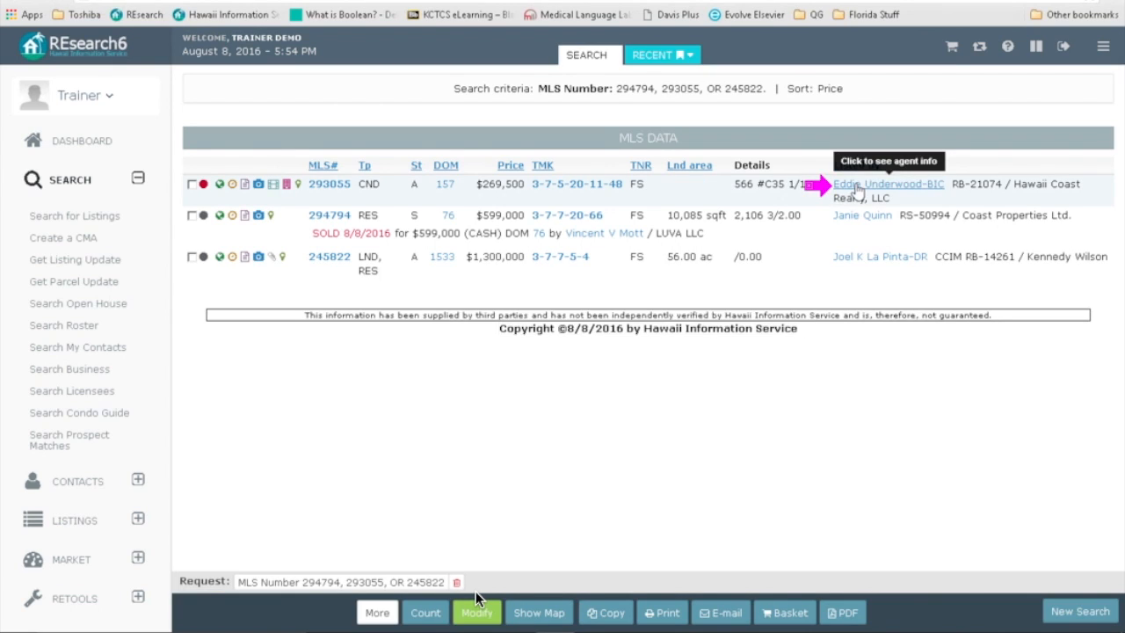
# Step: View the listing agent's details for 293055 in the Agent Data popup, then close it
pyautogui.click(856, 186)
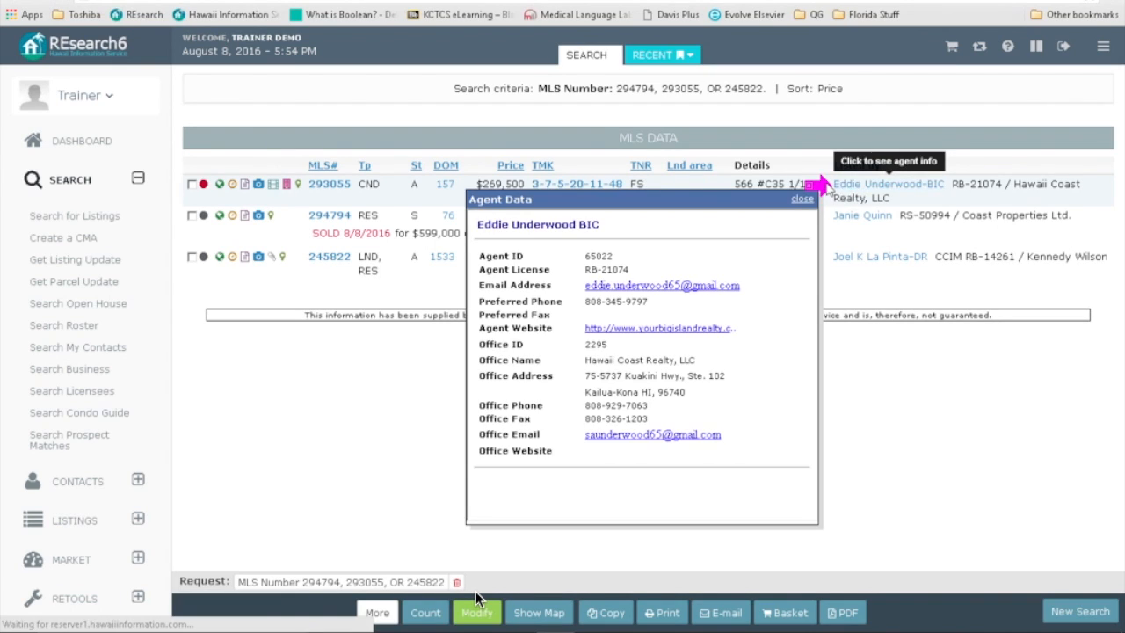
pyautogui.click(463, 237)
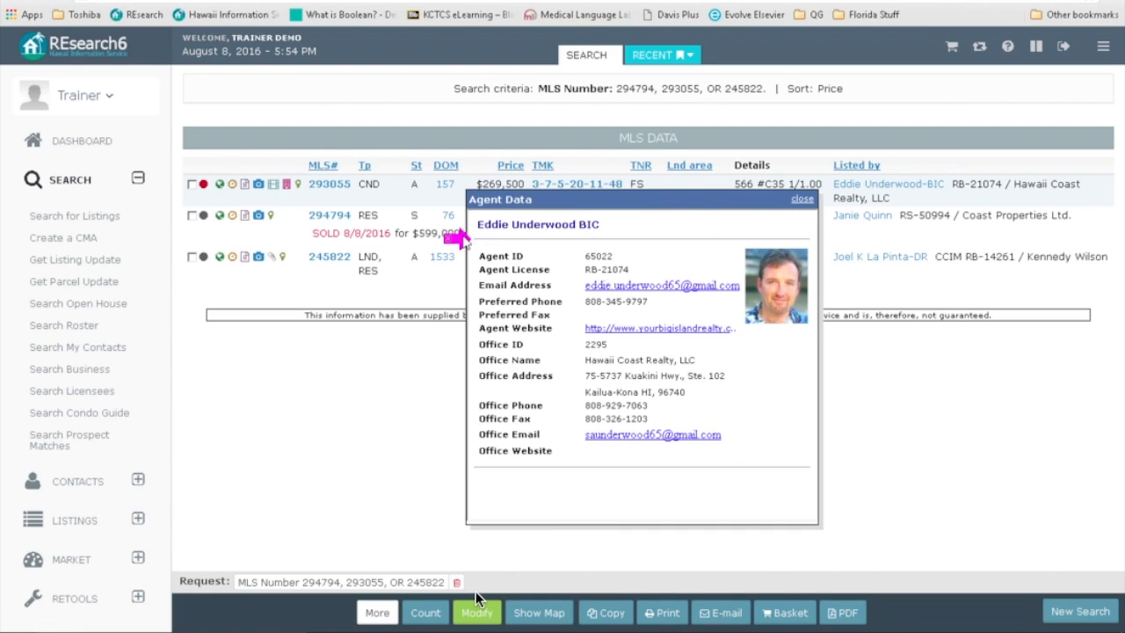
pyautogui.moveTo(763, 299); pyautogui.dragTo(477, 241)
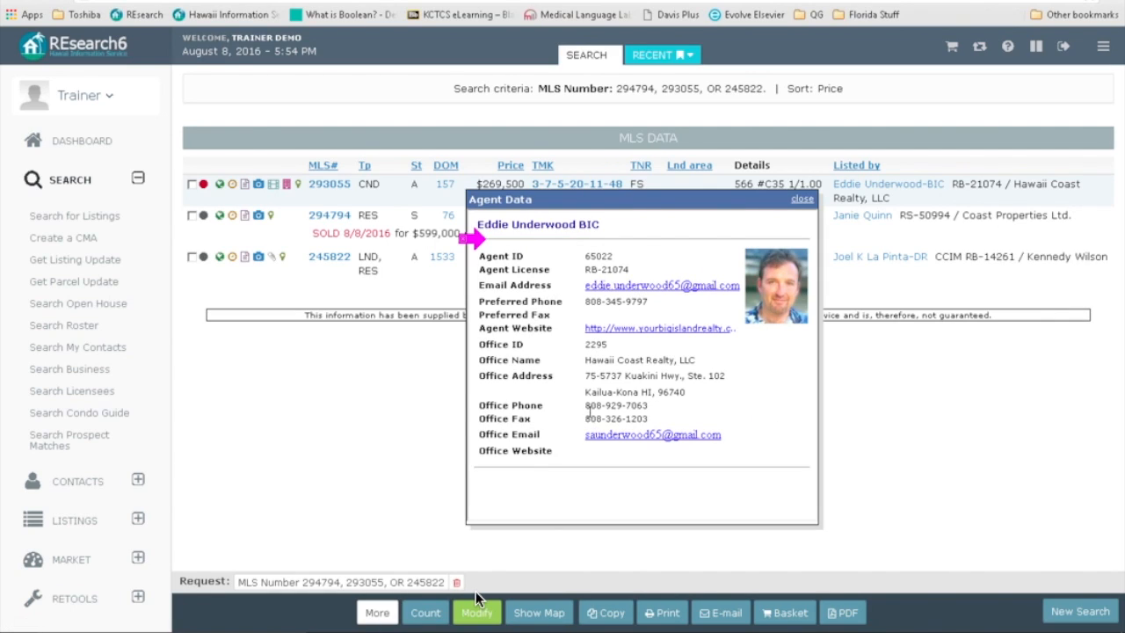
pyautogui.click(801, 200)
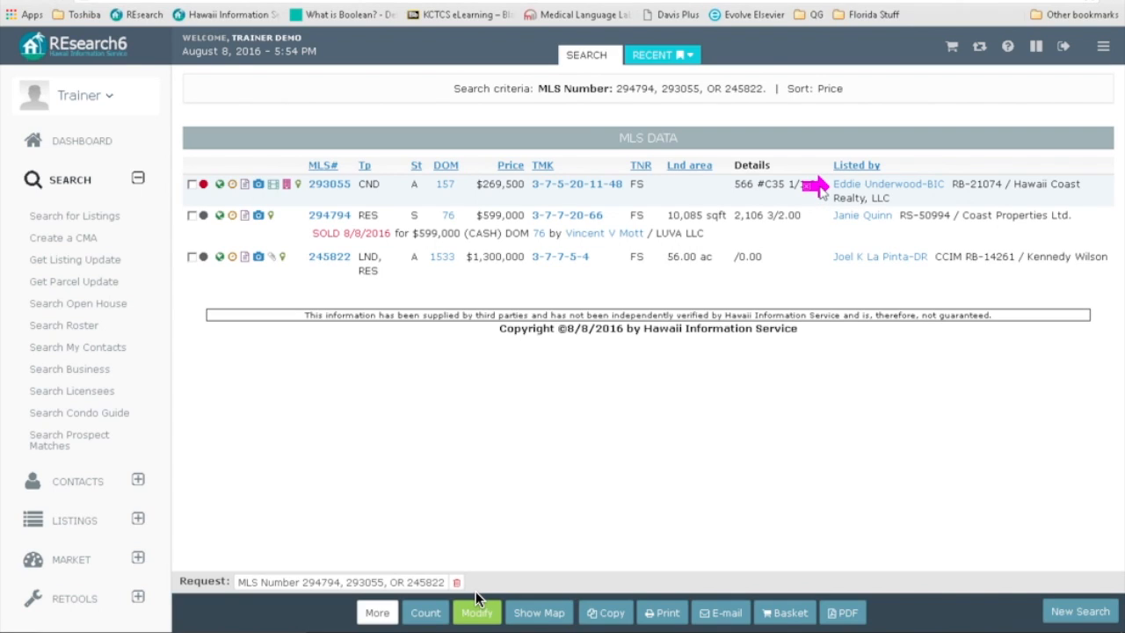
# Step: Open MLS 293055's full listing in a new tab and scroll through its details and back up
pyautogui.click(323, 186)
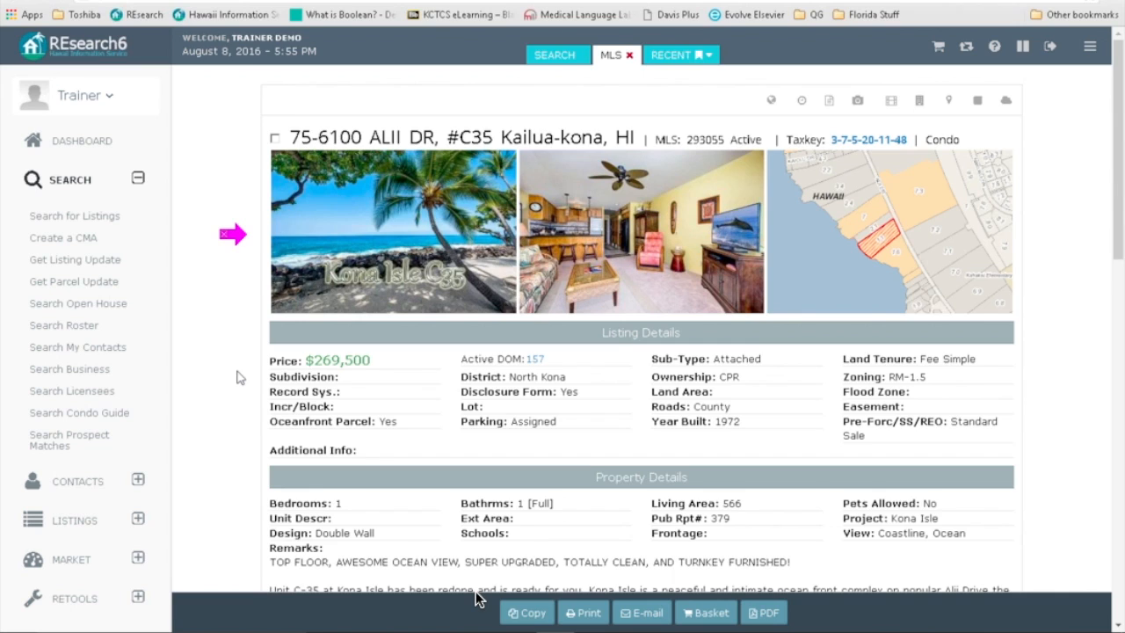
pyautogui.scroll(-1, 236, 378)
pyautogui.scroll(-4, 236, 377)
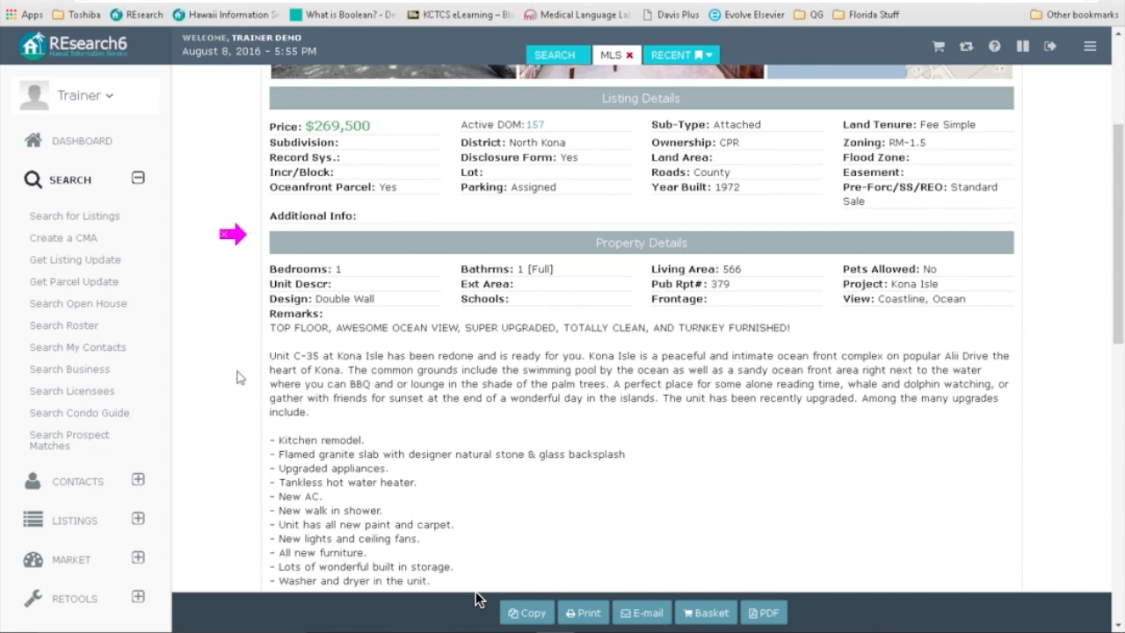
pyautogui.scroll(-1, 236, 378)
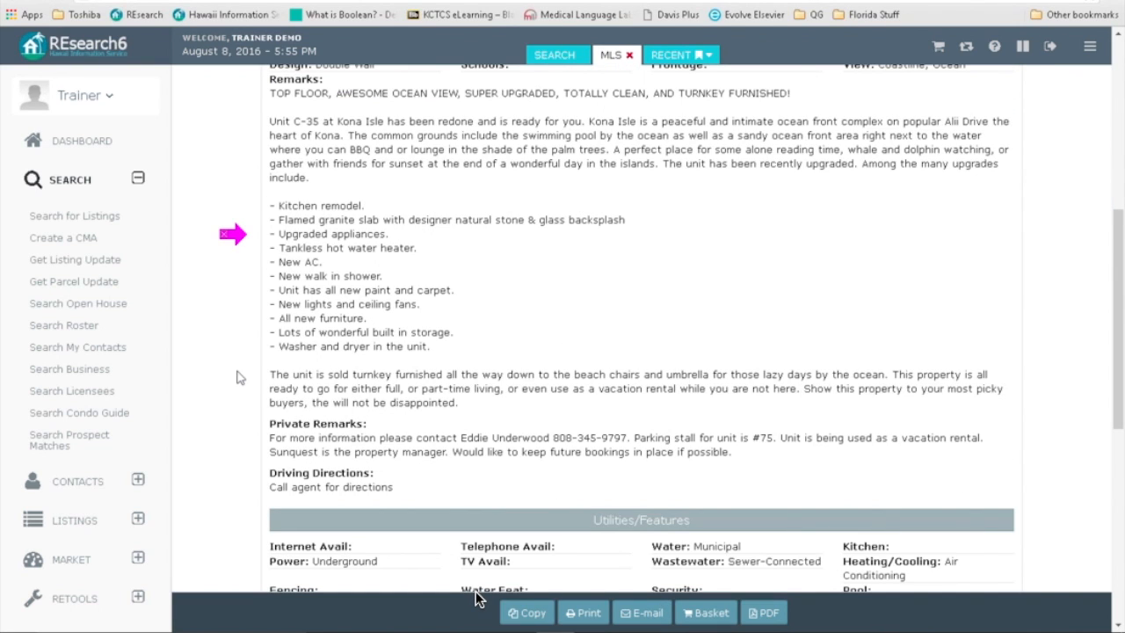
pyautogui.scroll(-1, 237, 377)
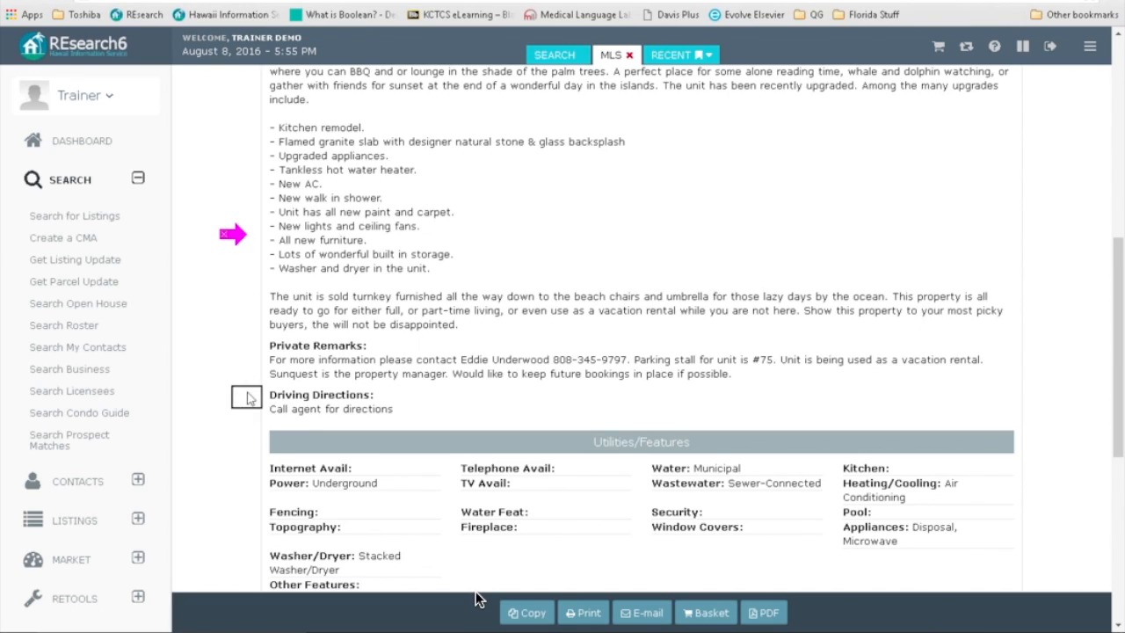
pyautogui.click(254, 348)
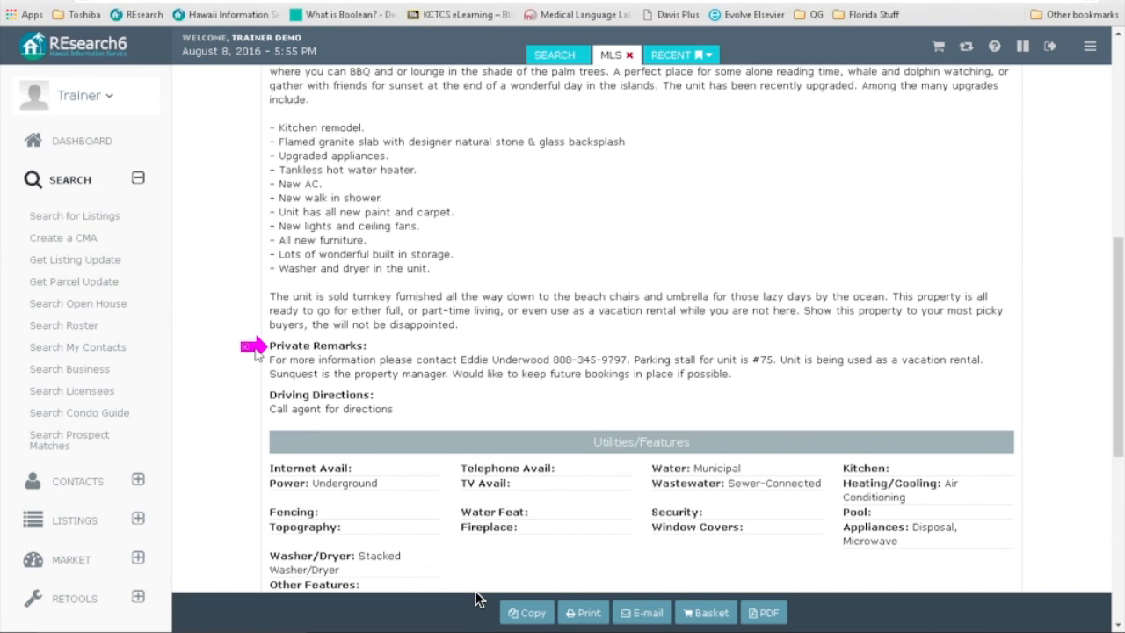
pyautogui.click(255, 393)
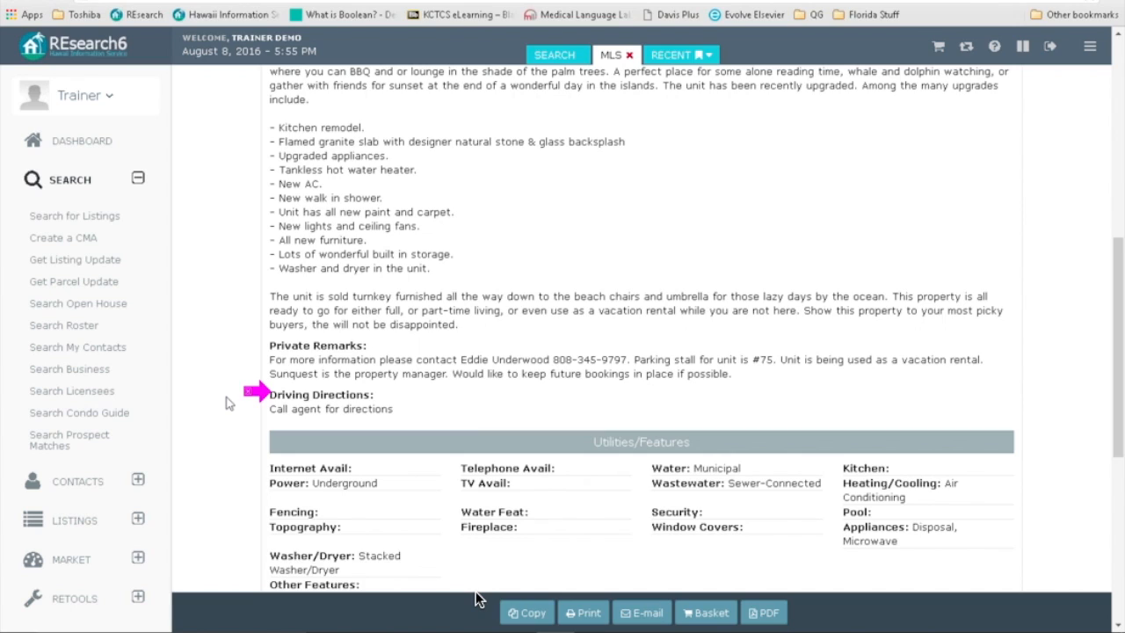
pyautogui.scroll(-5, 227, 402)
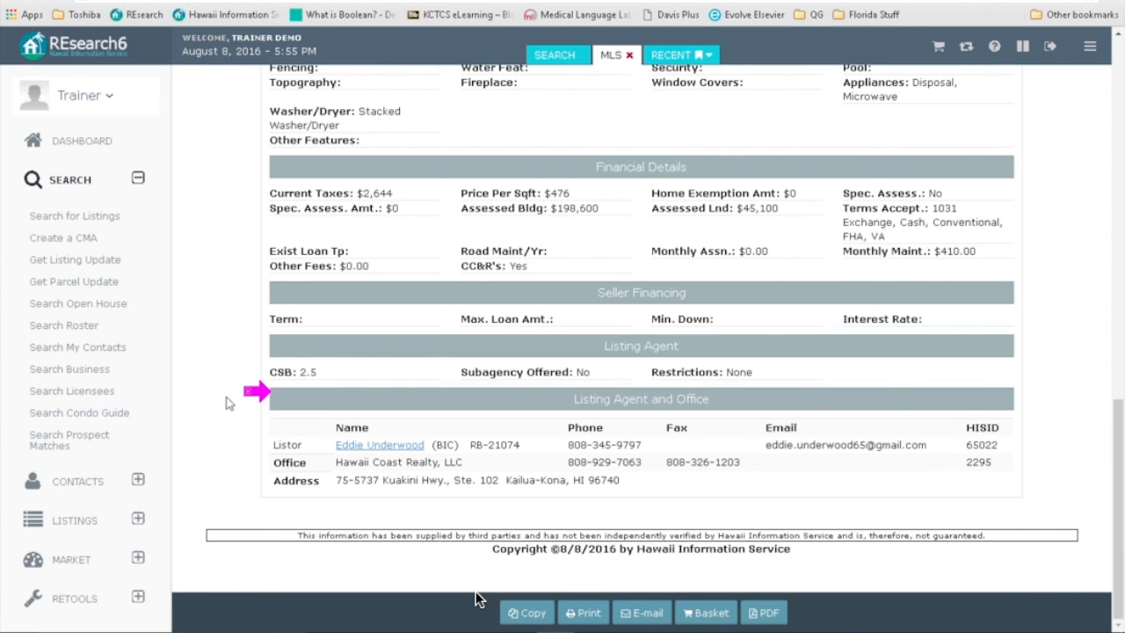
pyautogui.moveTo(264, 389)
pyautogui.mouseDown()
pyautogui.moveTo(265, 361)
pyautogui.moveTo(264, 432)
pyautogui.mouseUp()
pyautogui.scroll(10, 193, 302)
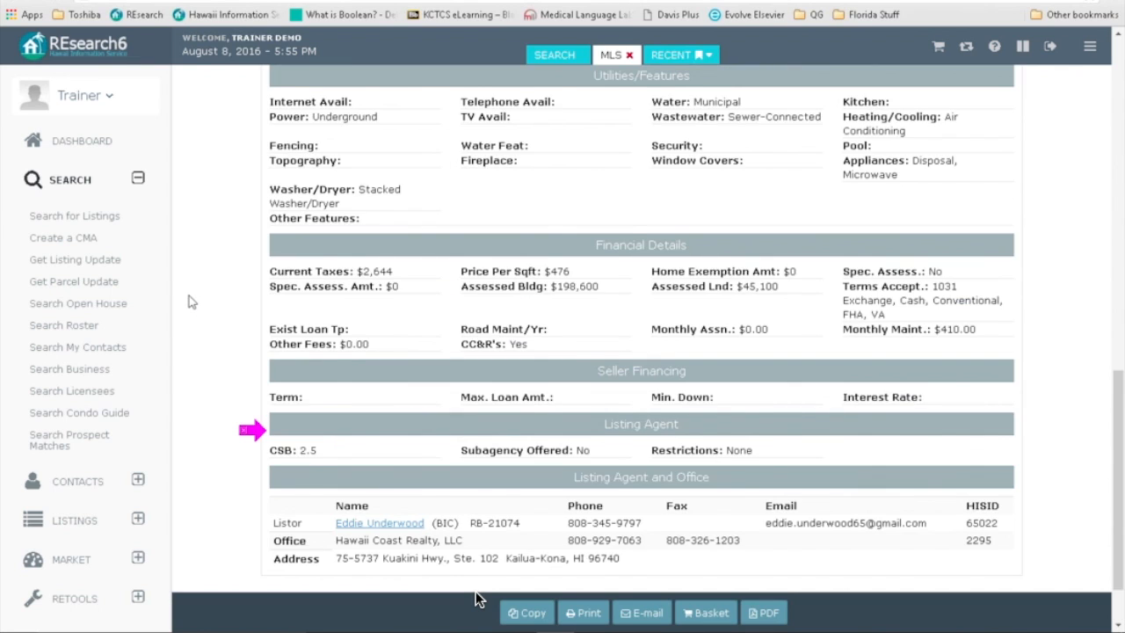
pyautogui.scroll(2, 190, 301)
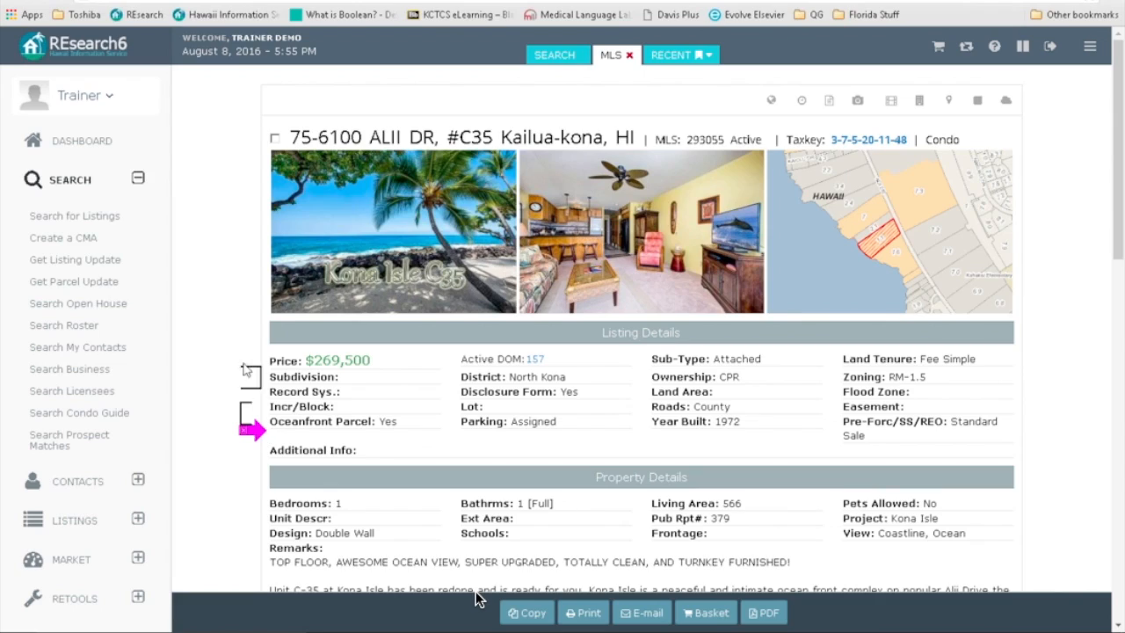
pyautogui.click(237, 299)
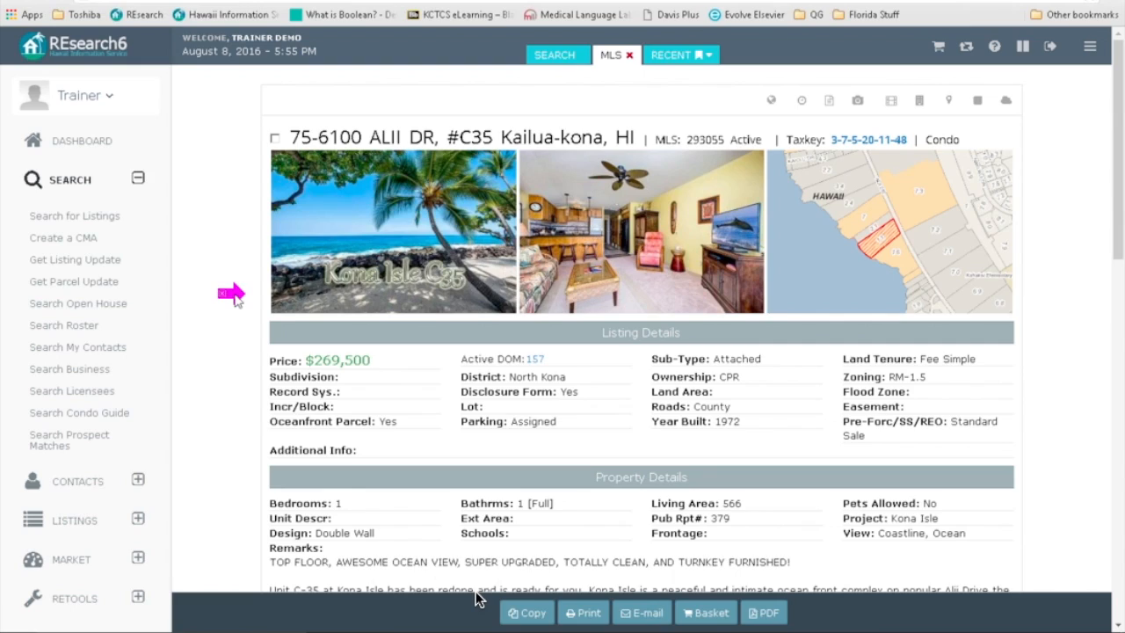
# Step: Open the TMK tax record for parcel 3-7-5-20-11-48, then return through the MLS tab to the results
pyautogui.click(856, 141)
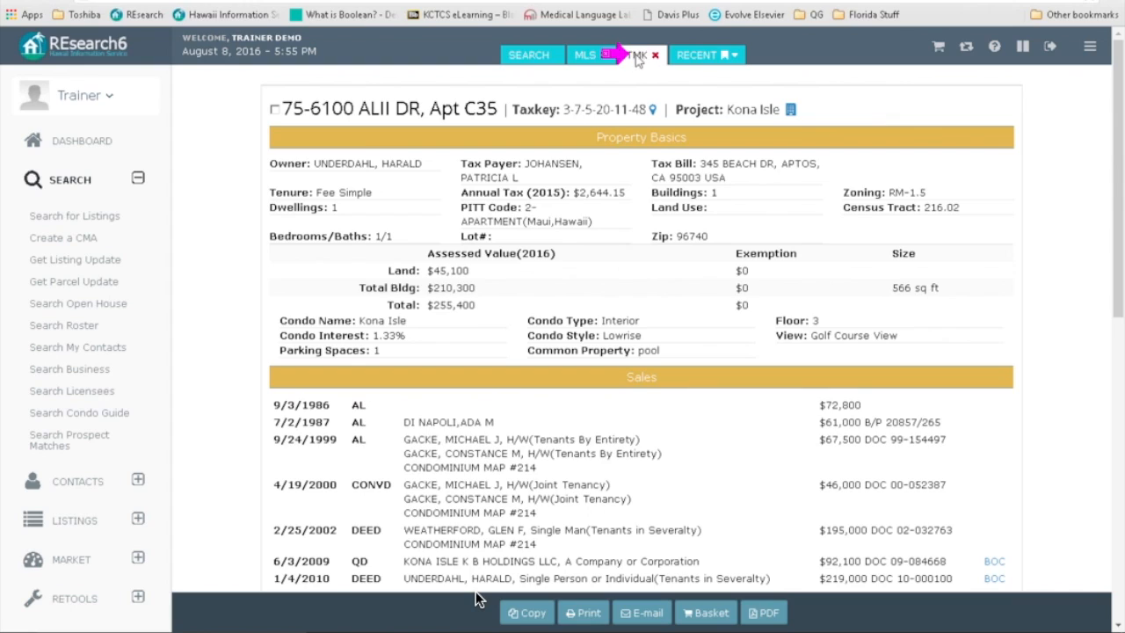
pyautogui.click(586, 57)
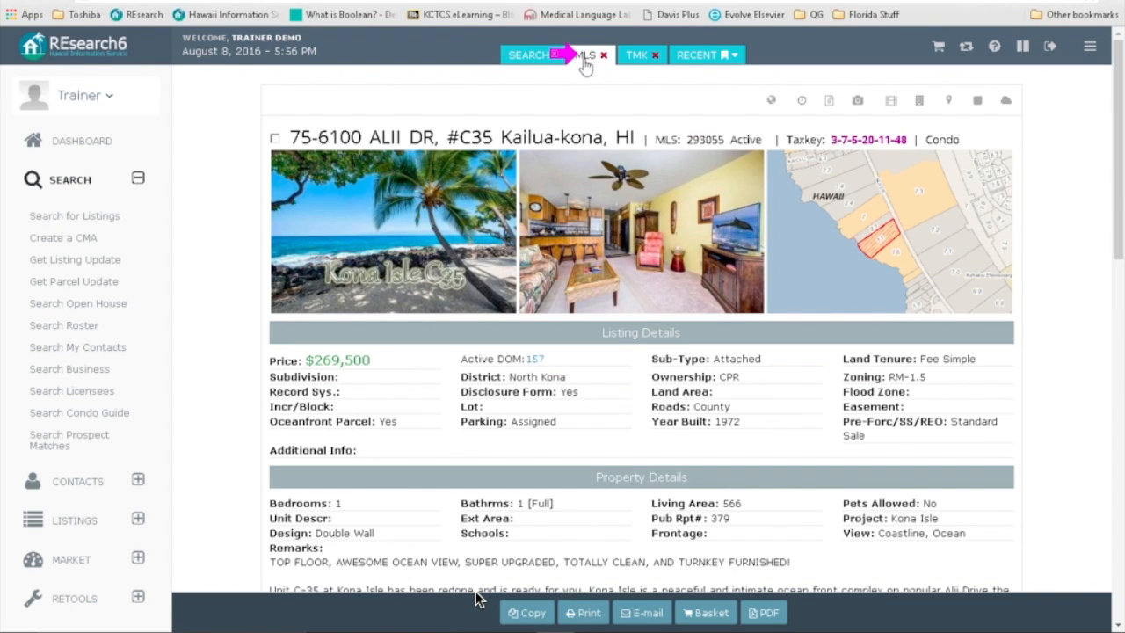
pyautogui.click(527, 57)
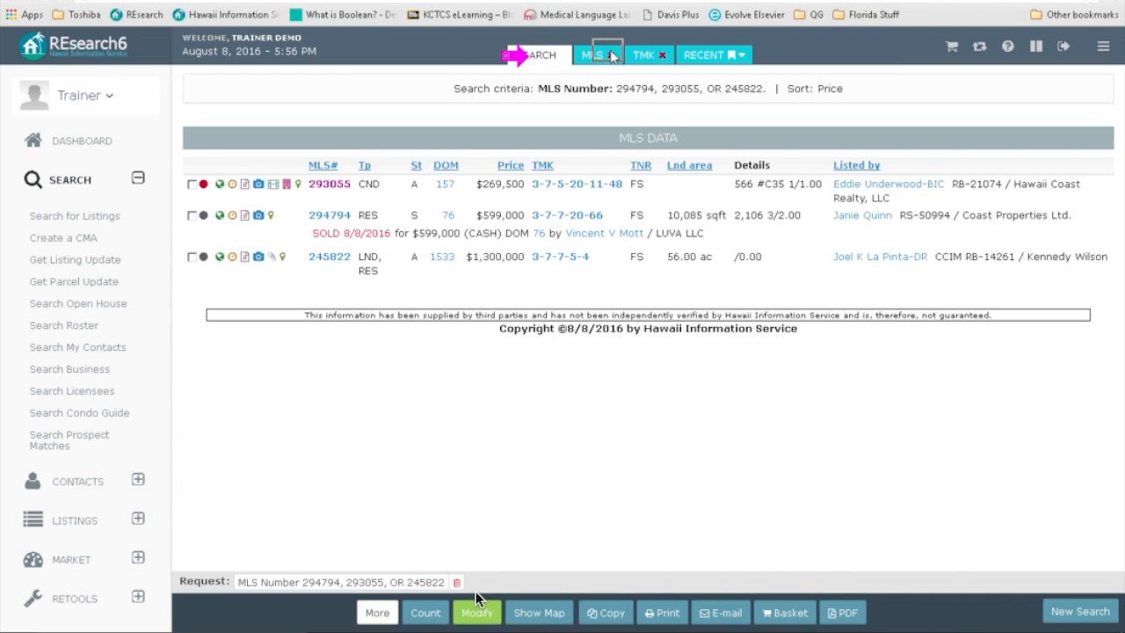
# Step: Review the TMK tax record again, then close both the TMK and MLS tabs
pyautogui.click(640, 56)
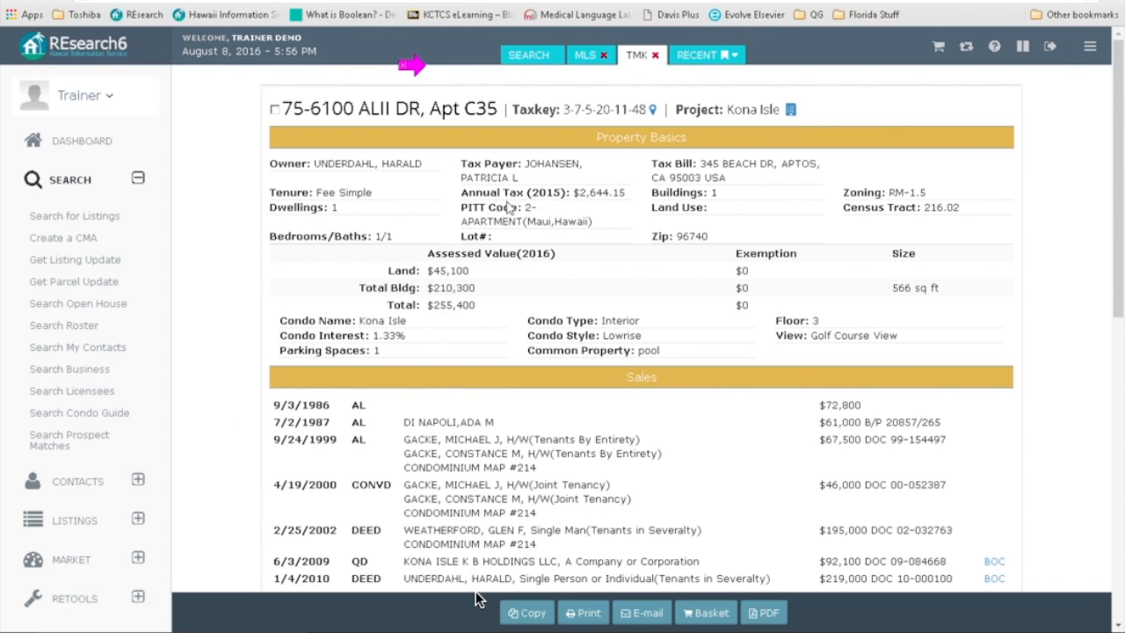
pyautogui.click(654, 55)
pyautogui.click(630, 55)
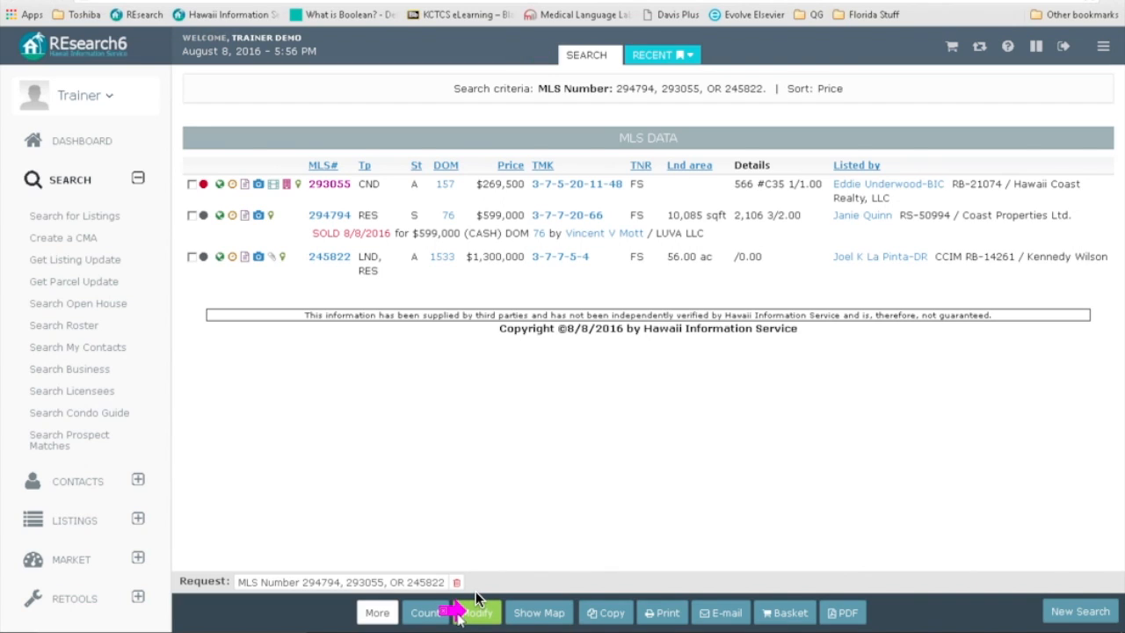
# Step: Rerun the three-MLS search with Customer Format turned on in the Format options
pyautogui.click(476, 601)
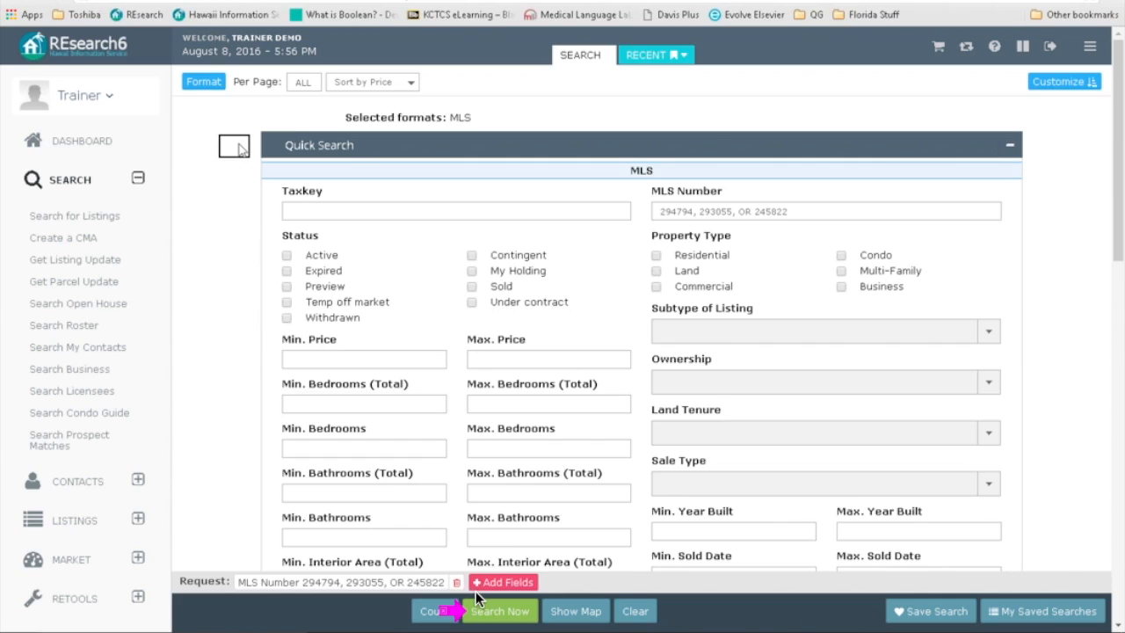
pyautogui.click(205, 86)
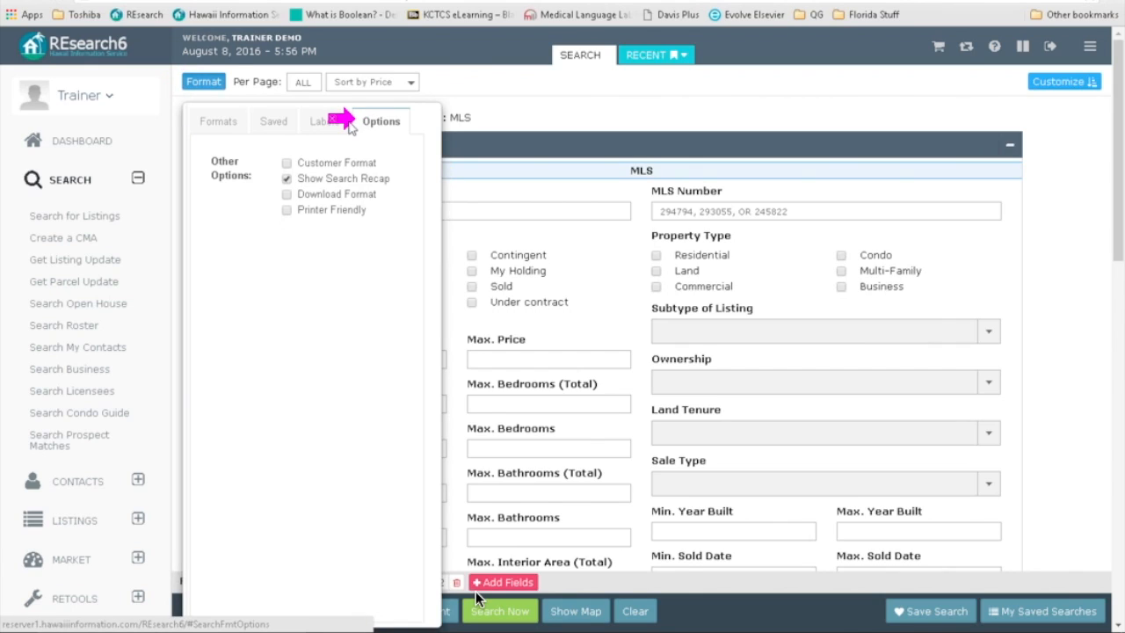
pyautogui.click(285, 164)
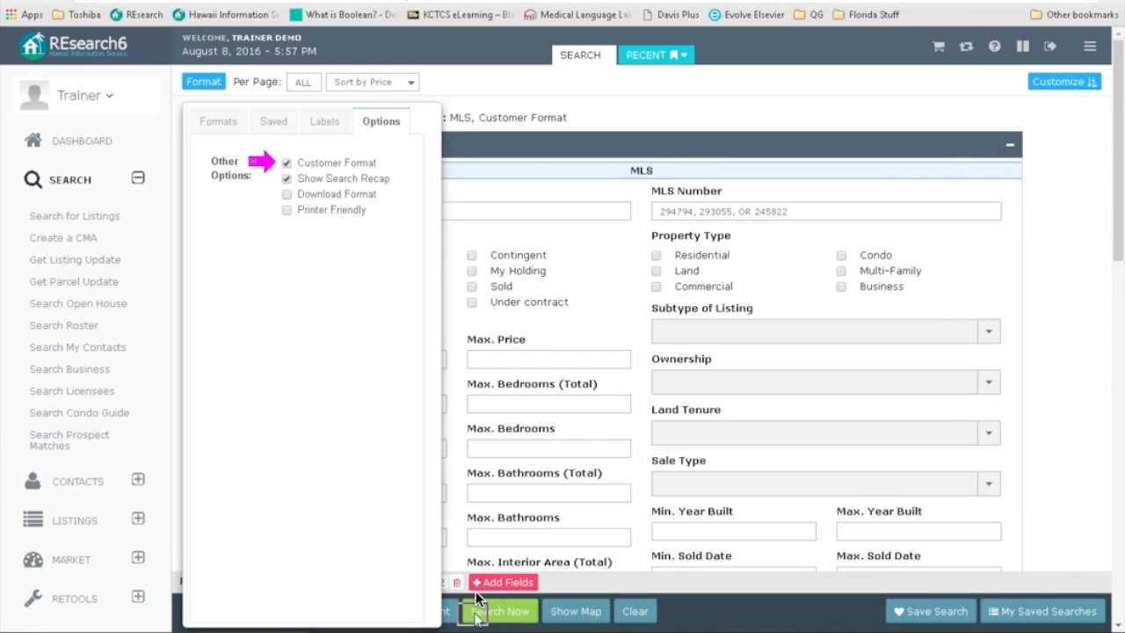
pyautogui.click(503, 613)
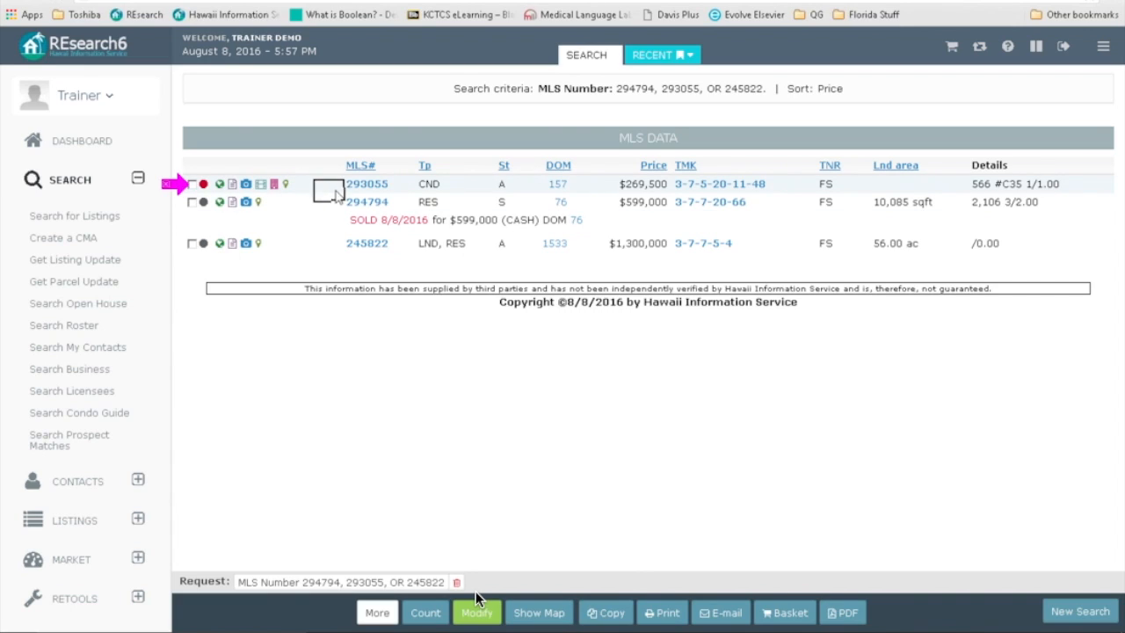
pyautogui.click(365, 185)
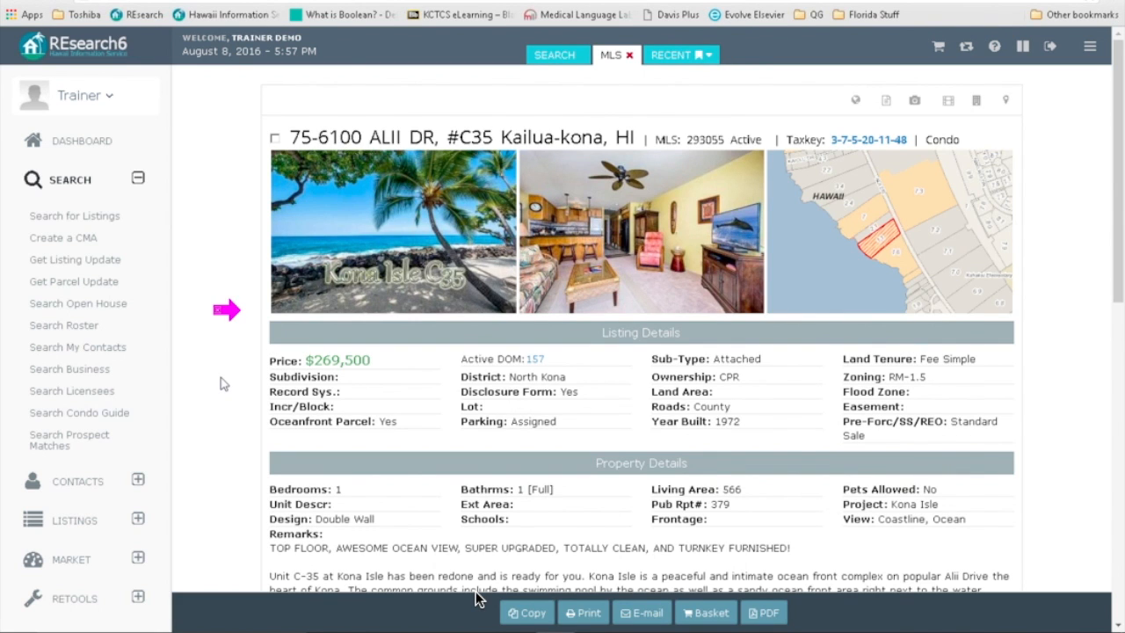
pyautogui.scroll(-5, 222, 384)
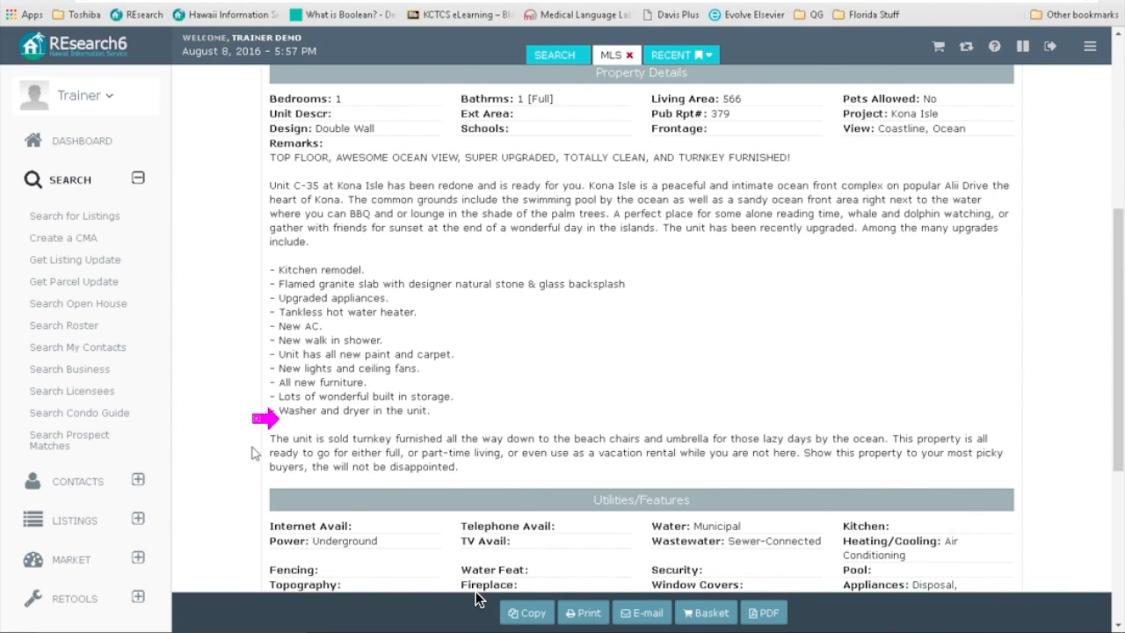
pyautogui.scroll(-4, 253, 452)
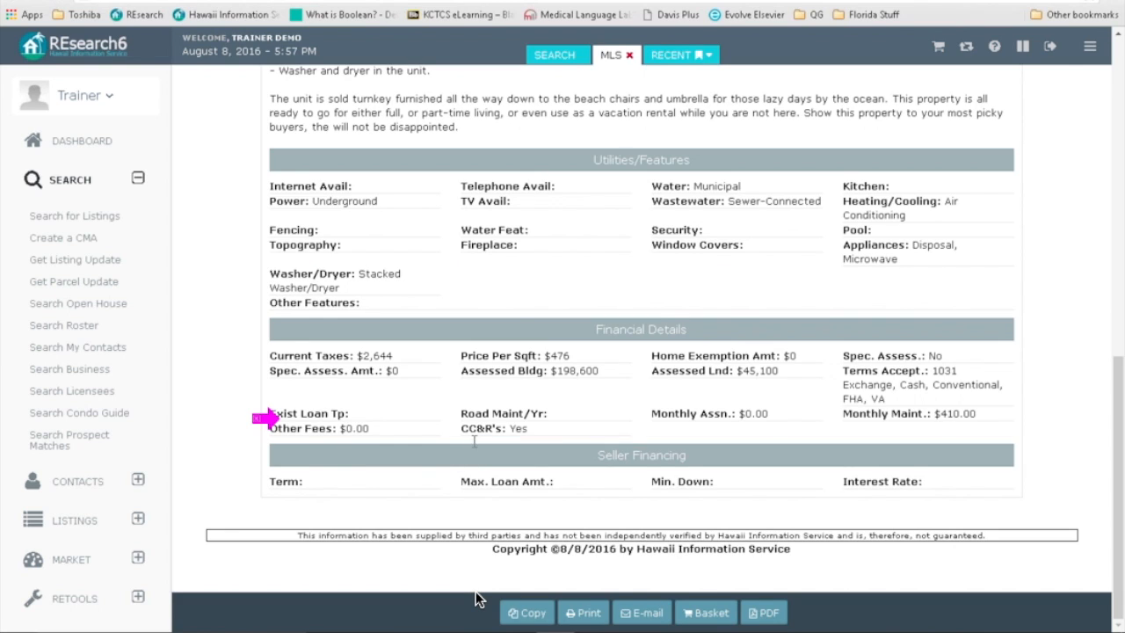
pyautogui.scroll(8, 444, 424)
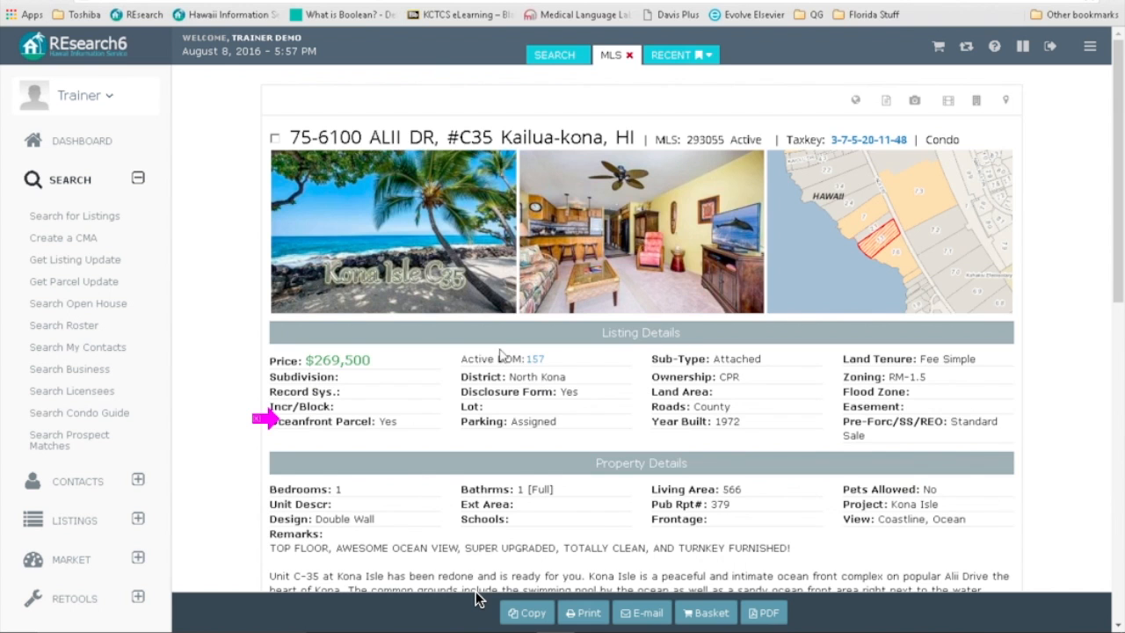
pyautogui.click(865, 140)
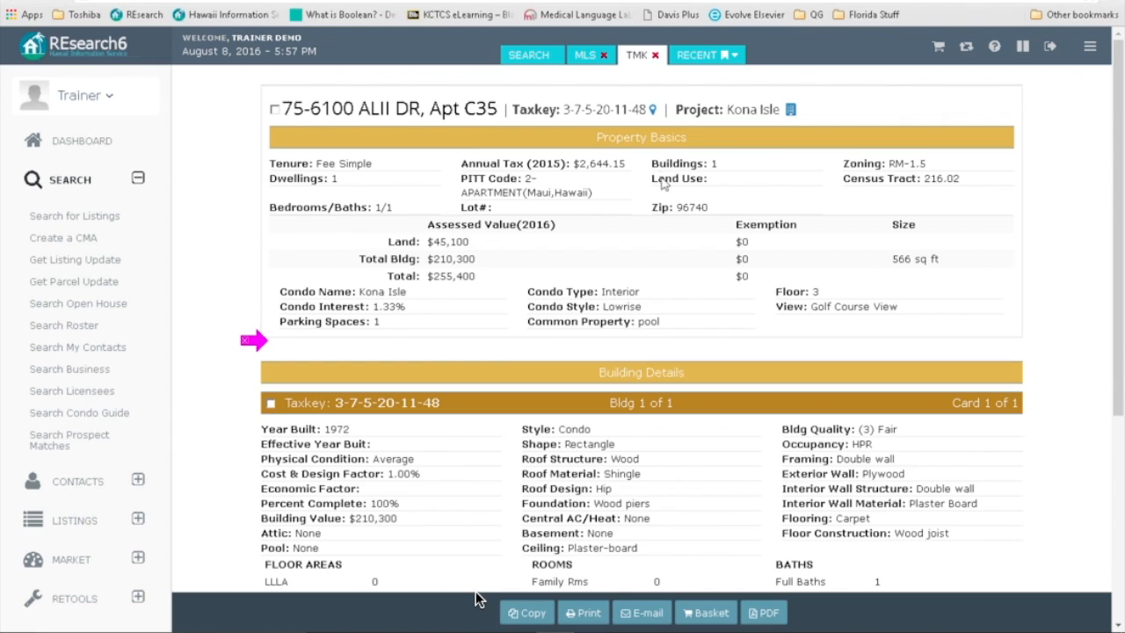
pyautogui.click(654, 55)
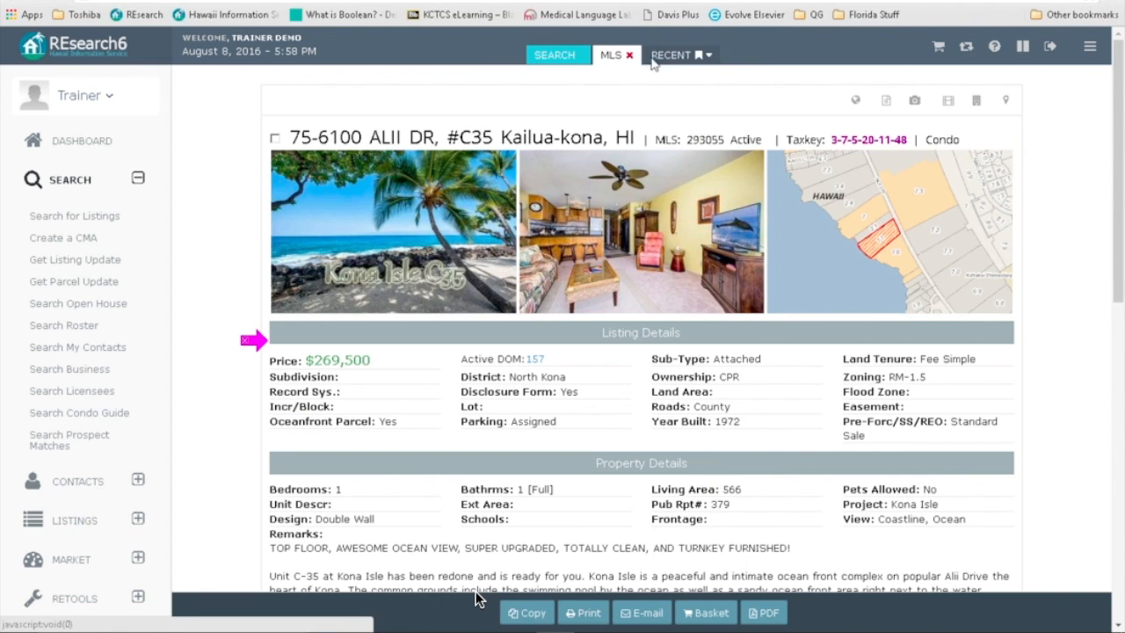
pyautogui.click(629, 56)
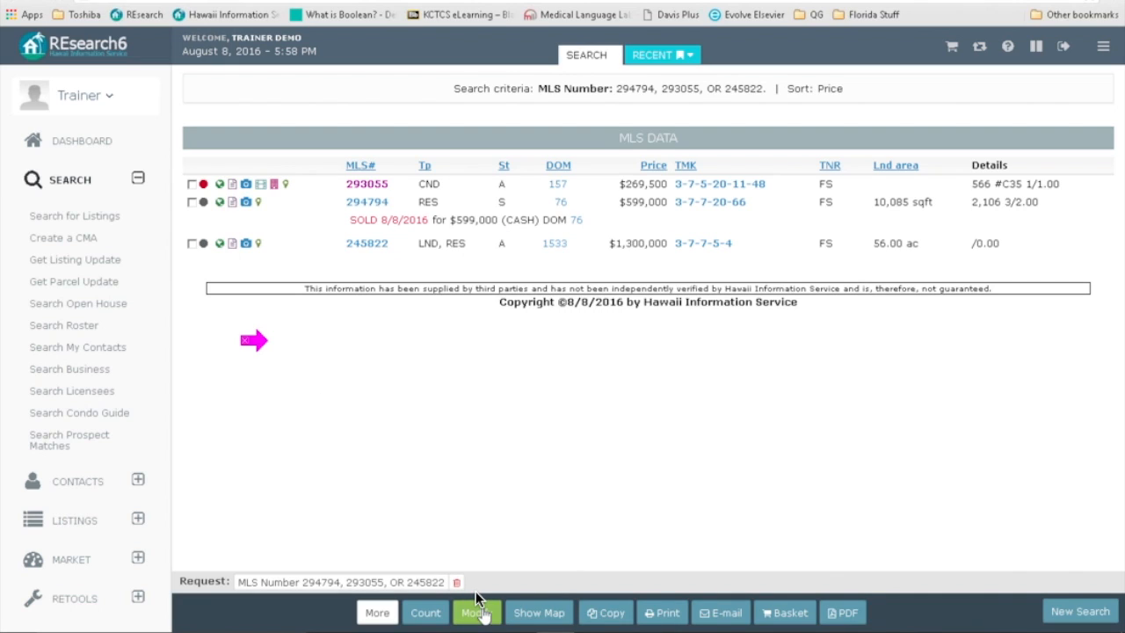
# Step: Rerun the search for MLS 294794, 293055 and 245822 with Customer Format turned off
pyautogui.click(475, 606)
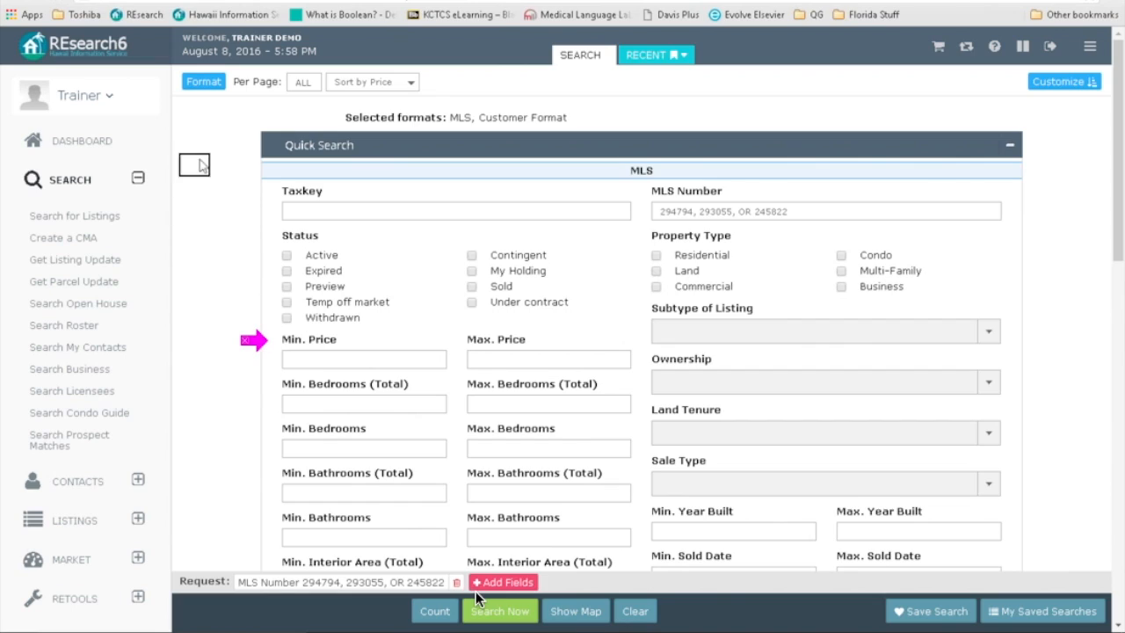
pyautogui.click(204, 84)
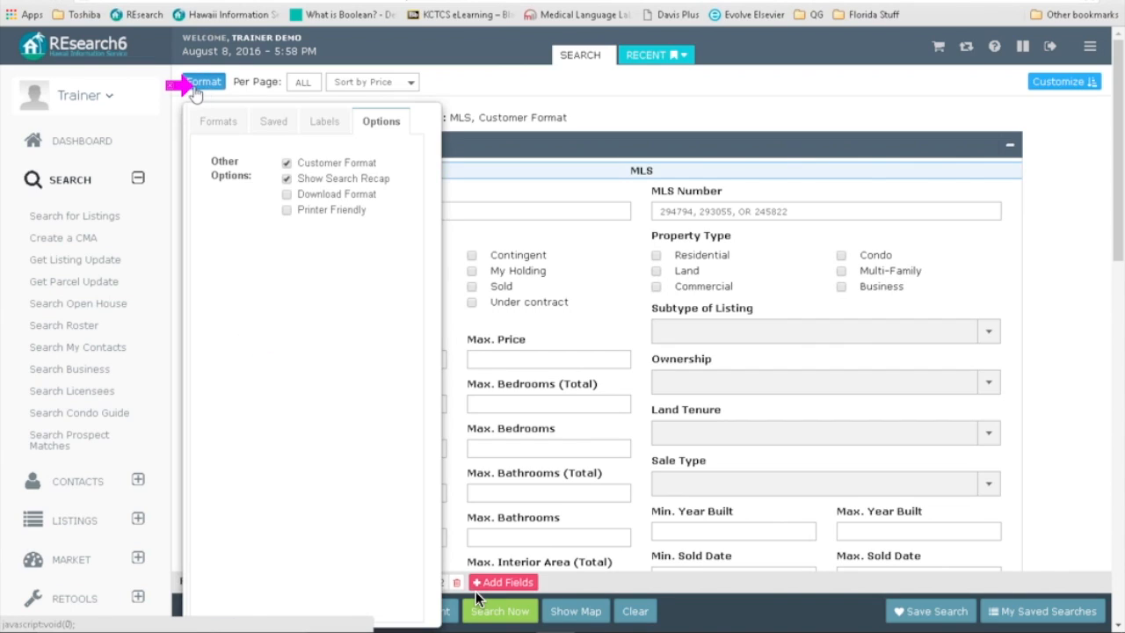
pyautogui.click(287, 164)
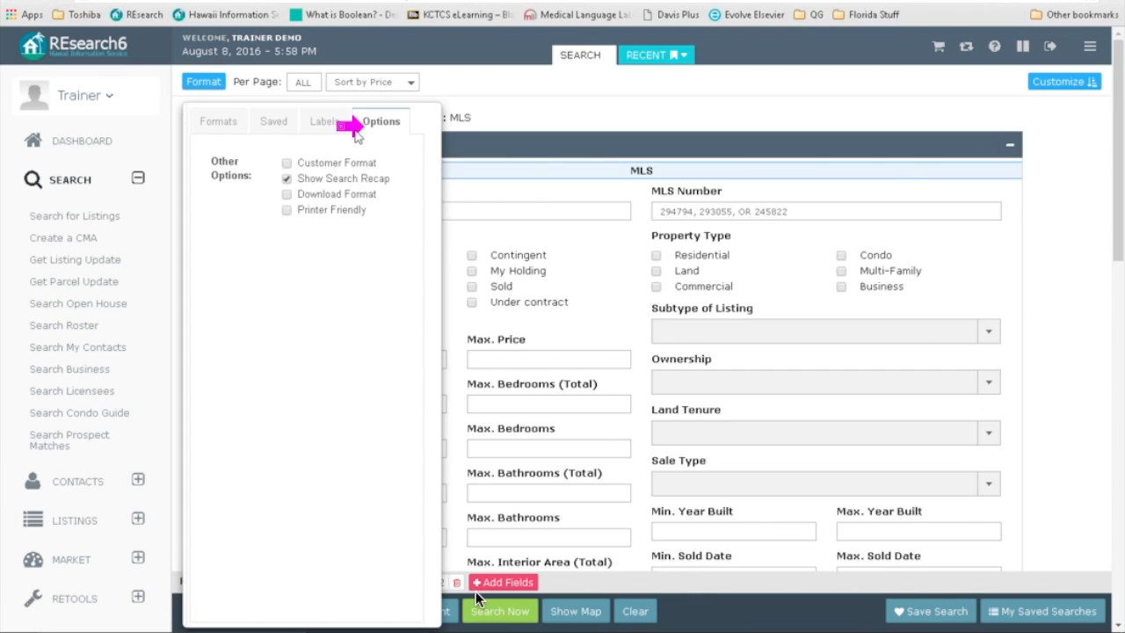
pyautogui.click(490, 612)
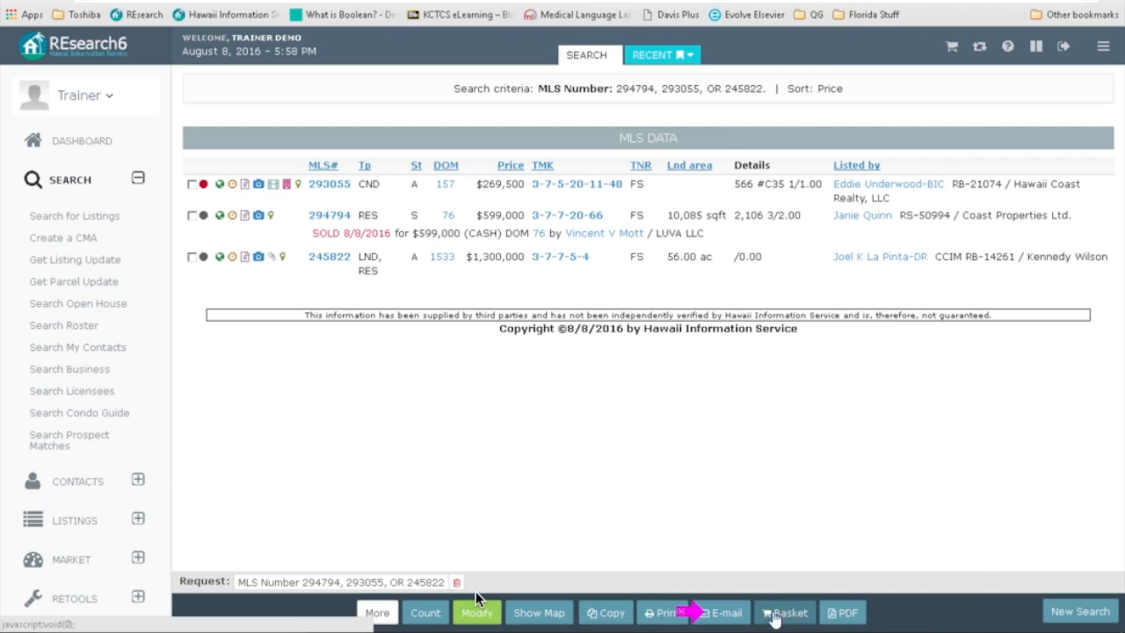
# Step: Switch the three listings to Customer Format and collapse the search submenu
pyautogui.click(701, 613)
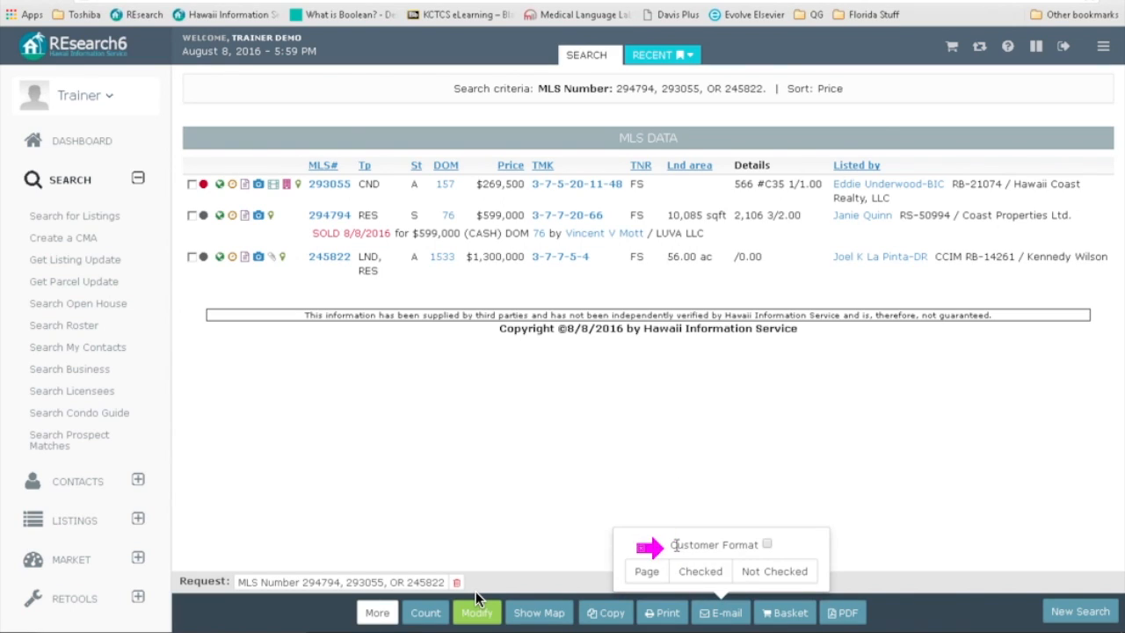
pyautogui.click(767, 545)
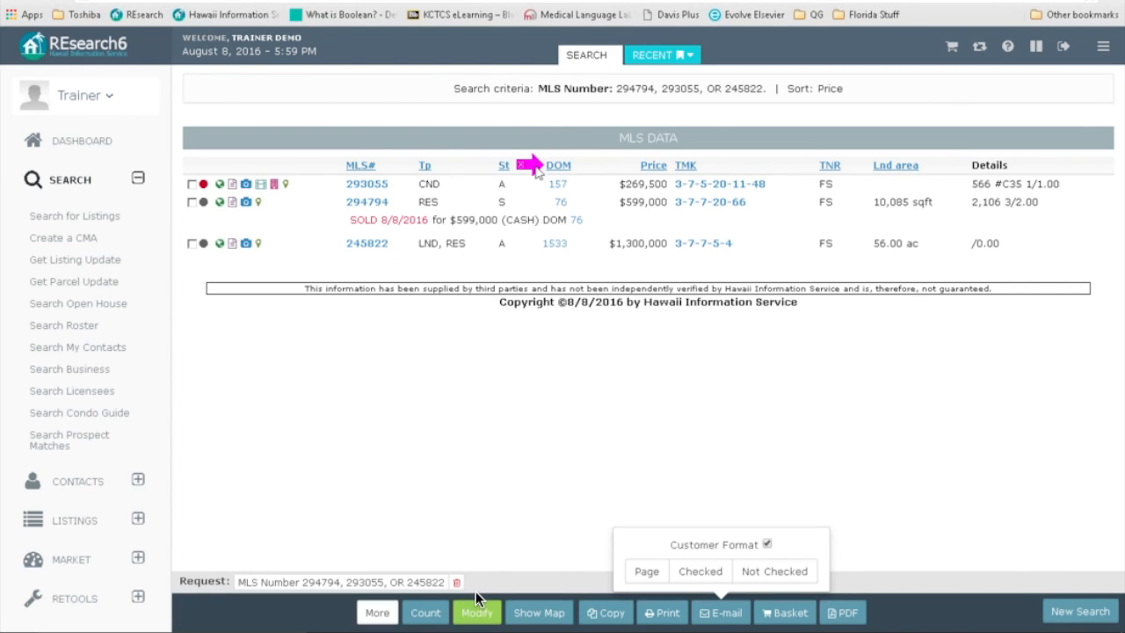
pyautogui.click(138, 179)
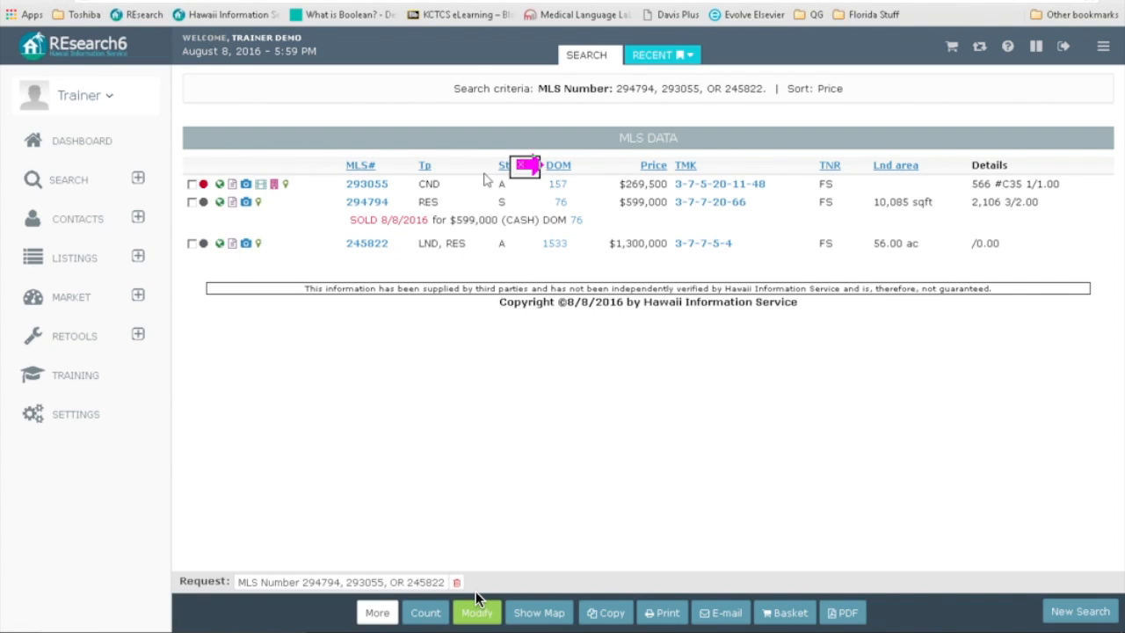
# Step: Untick 'Use DOM in Customer Format by default' in Search Display Options and save the changes
pyautogui.click(76, 418)
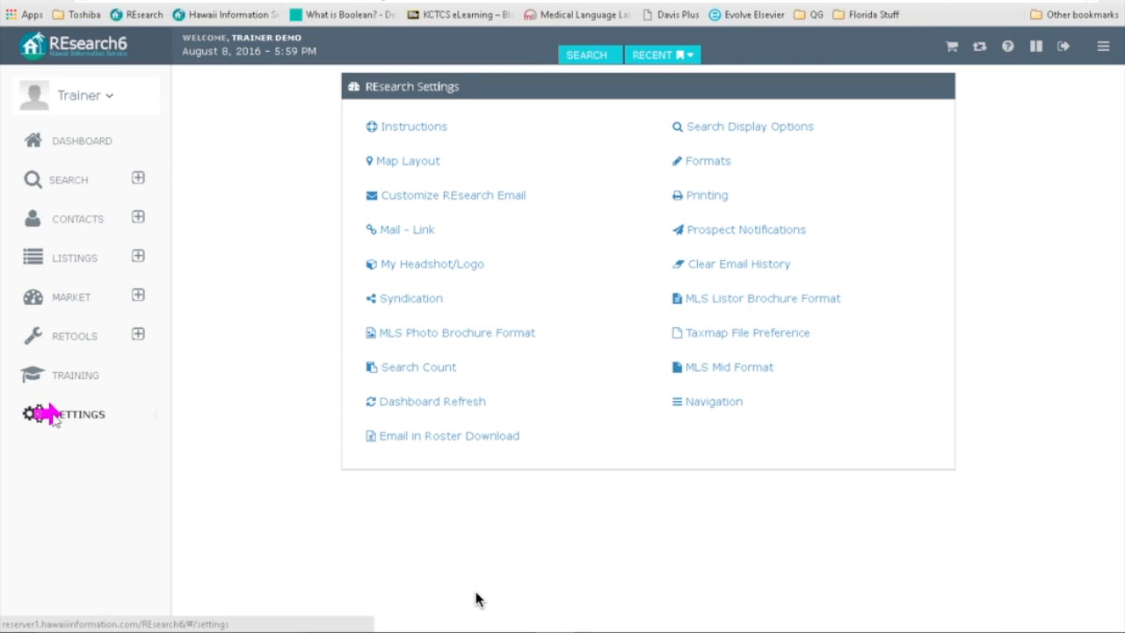
pyautogui.click(707, 127)
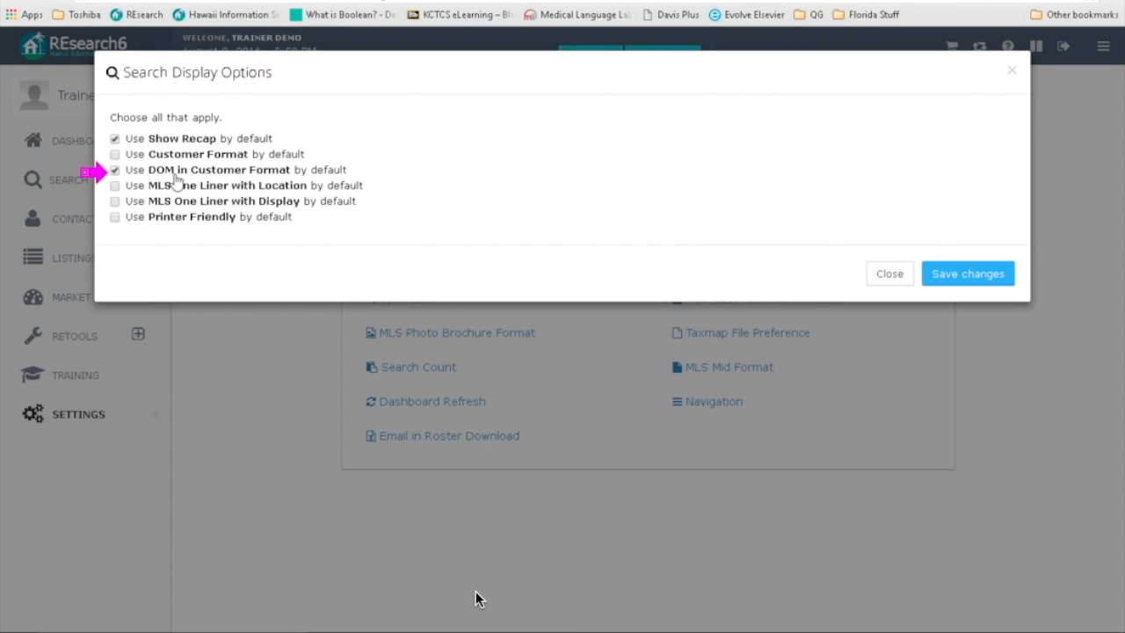
pyautogui.click(115, 170)
pyautogui.click(964, 277)
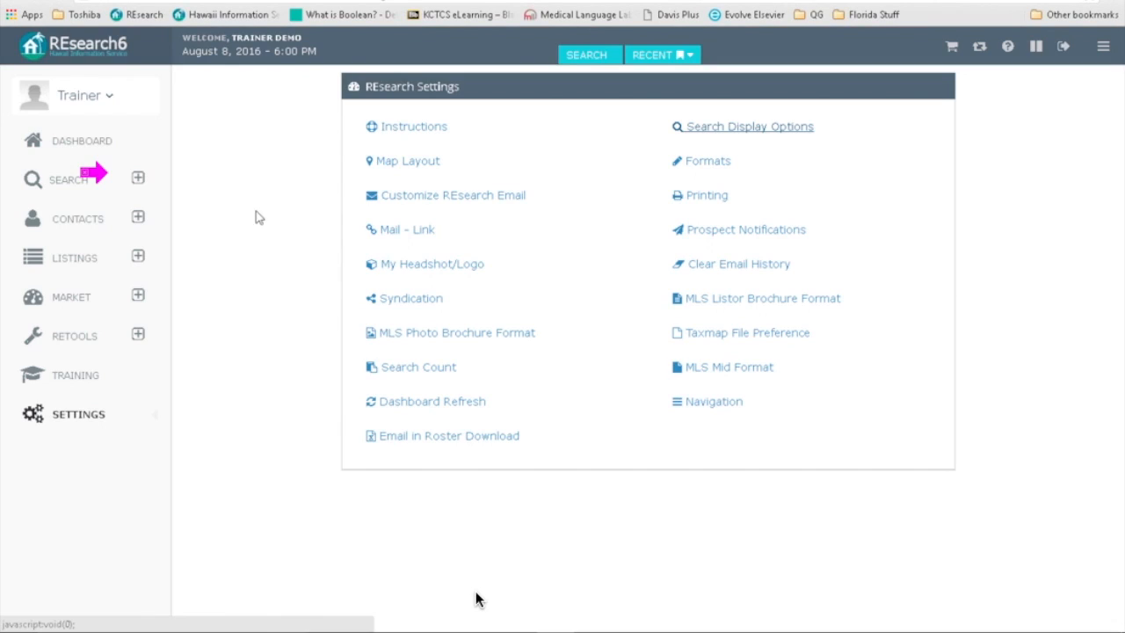
# Step: Return to the results and rerun the three-MLS search after checking the Format options
pyautogui.click(77, 180)
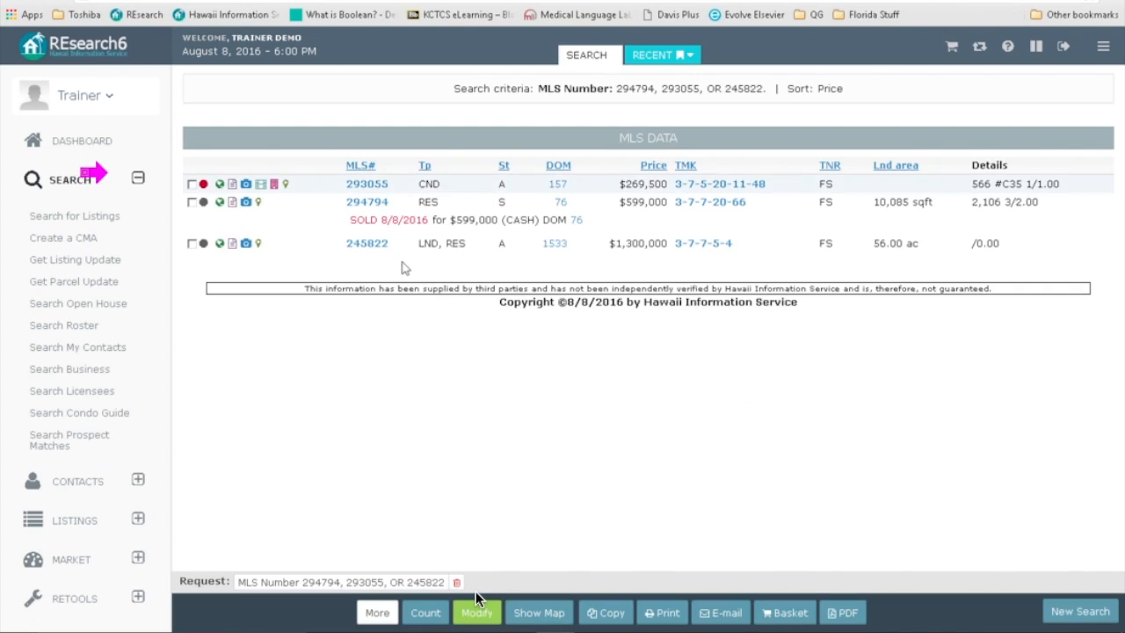
pyautogui.click(477, 611)
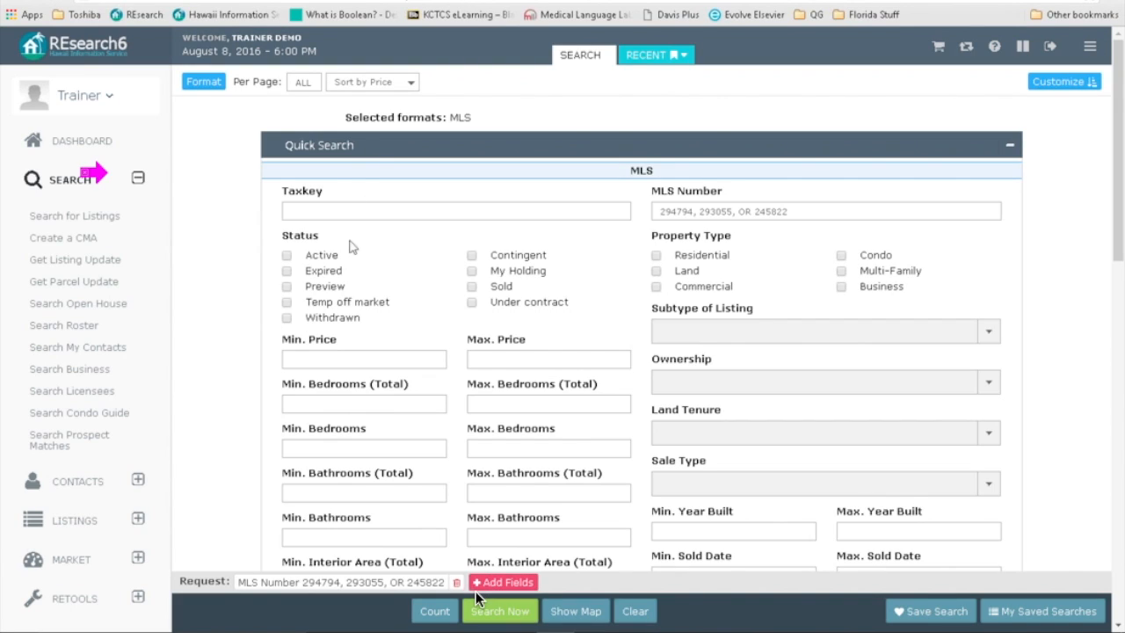
pyautogui.click(211, 85)
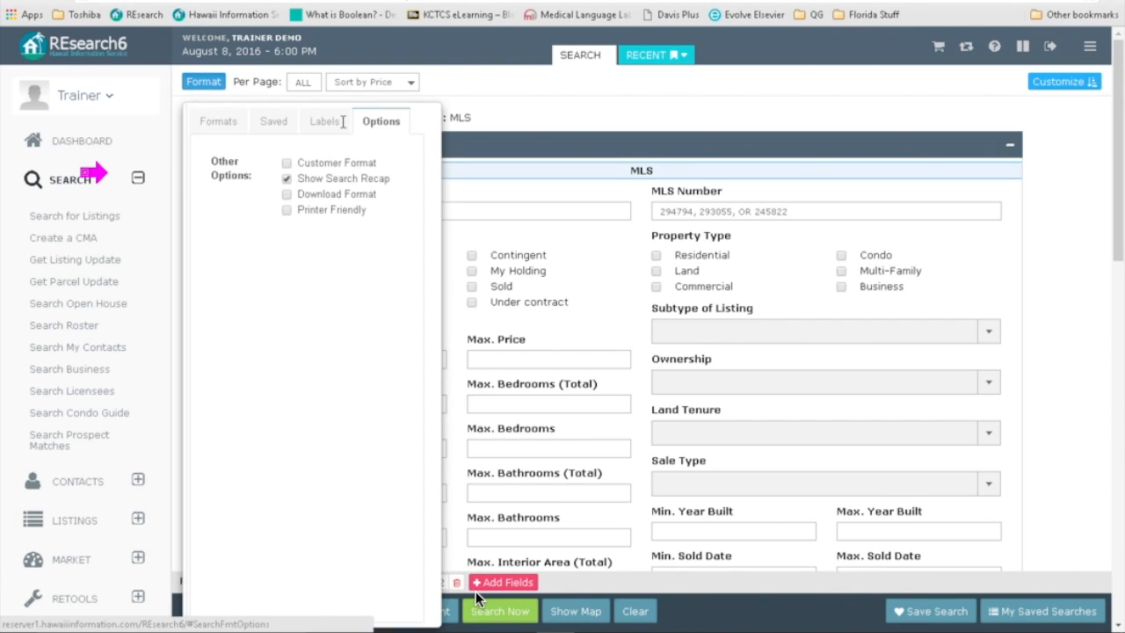
pyautogui.click(505, 612)
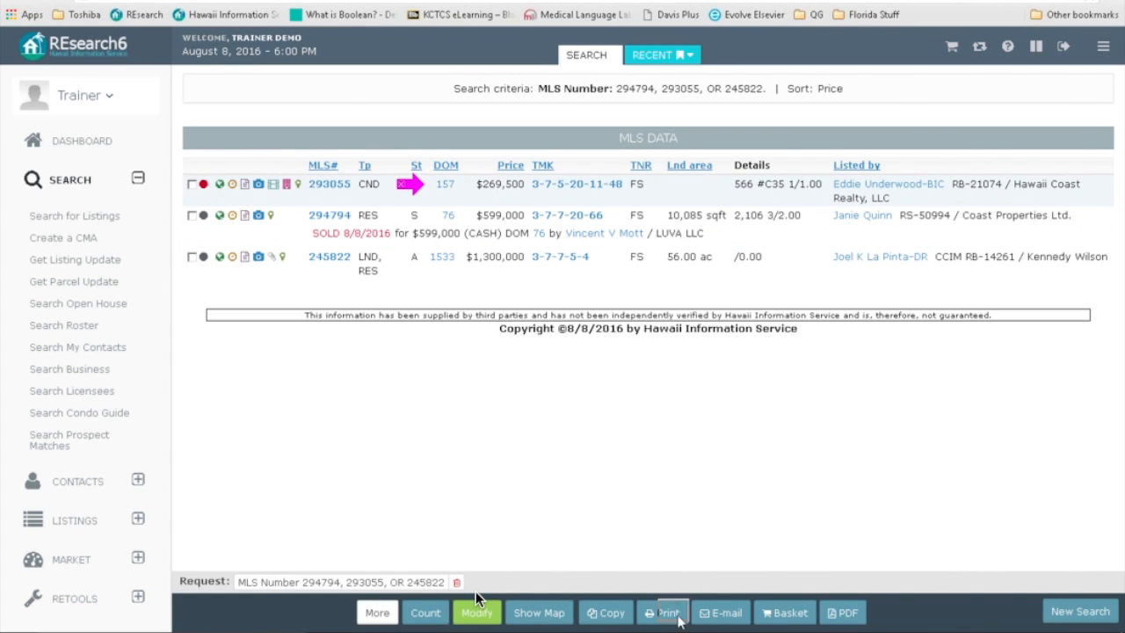
# Step: Toggle Customer Format on then off again, restoring the DOM columns, and close the popup
pyautogui.click(714, 619)
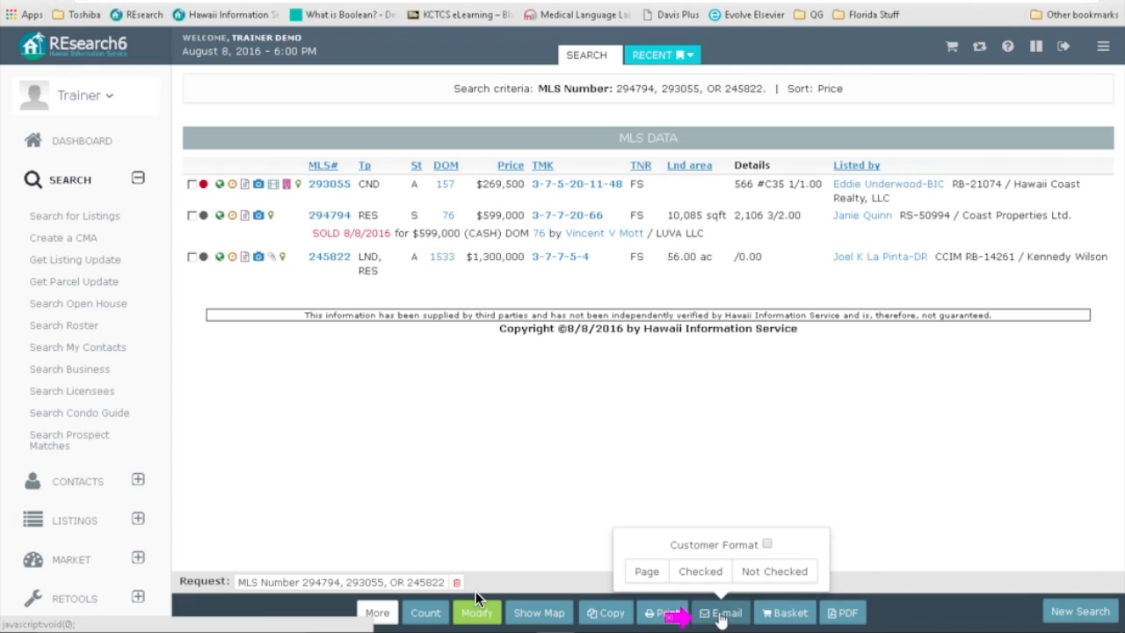
pyautogui.click(767, 545)
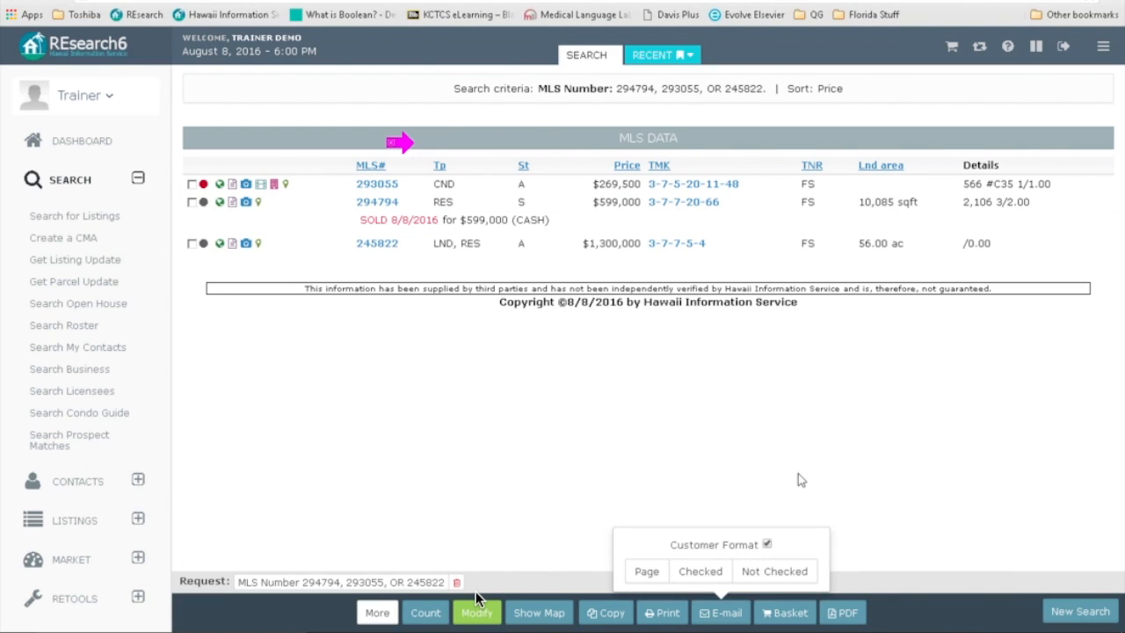
pyautogui.click(768, 545)
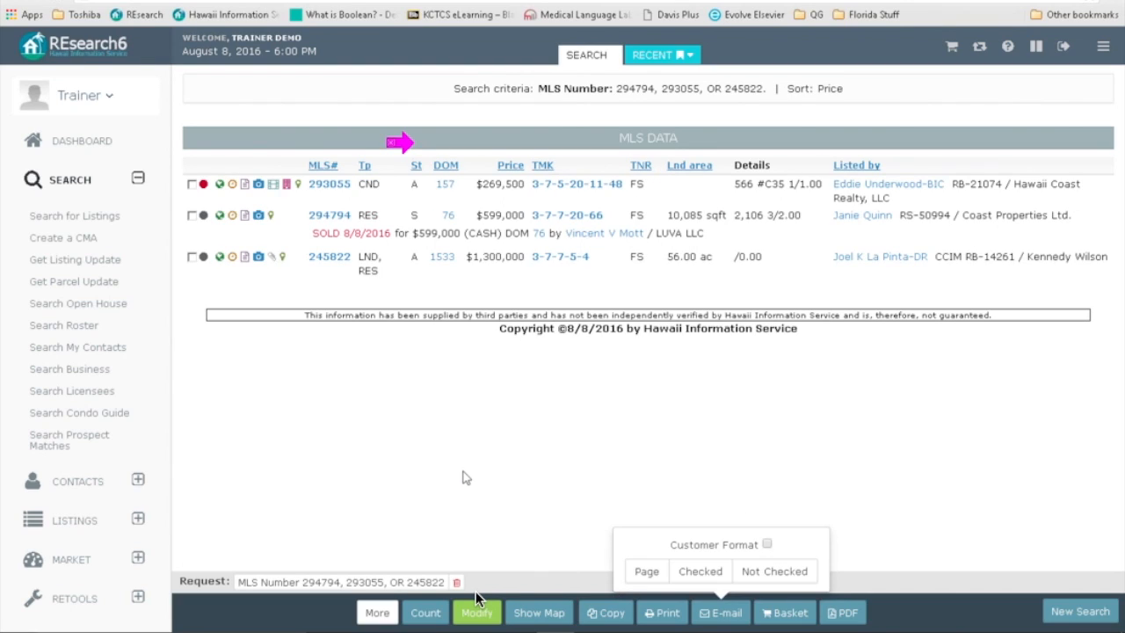
pyautogui.click(491, 472)
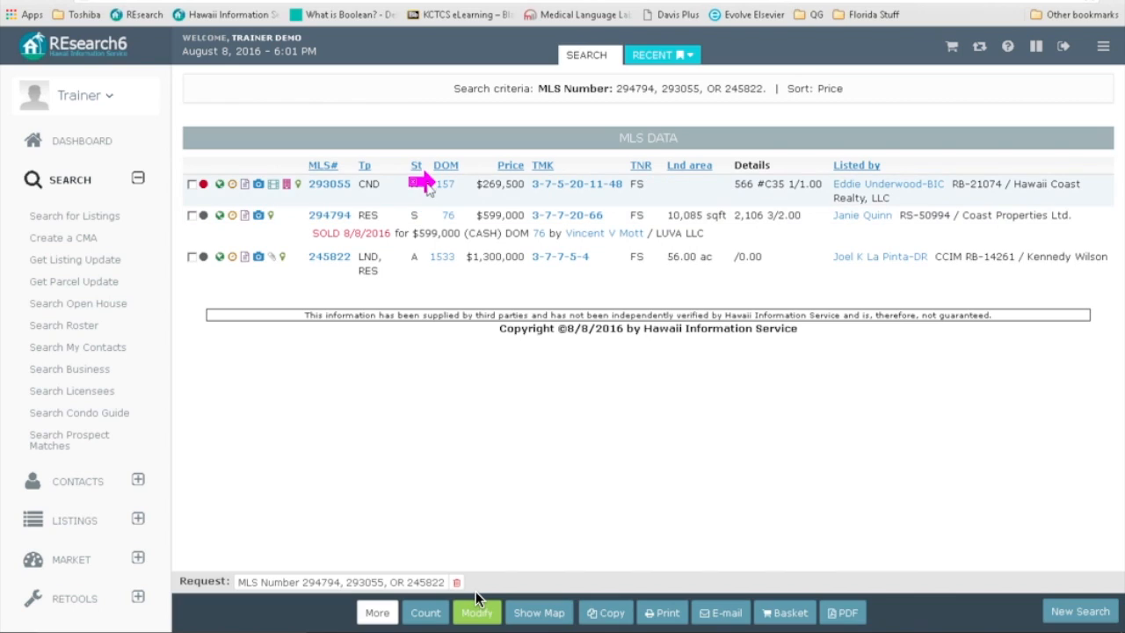
pyautogui.click(441, 259)
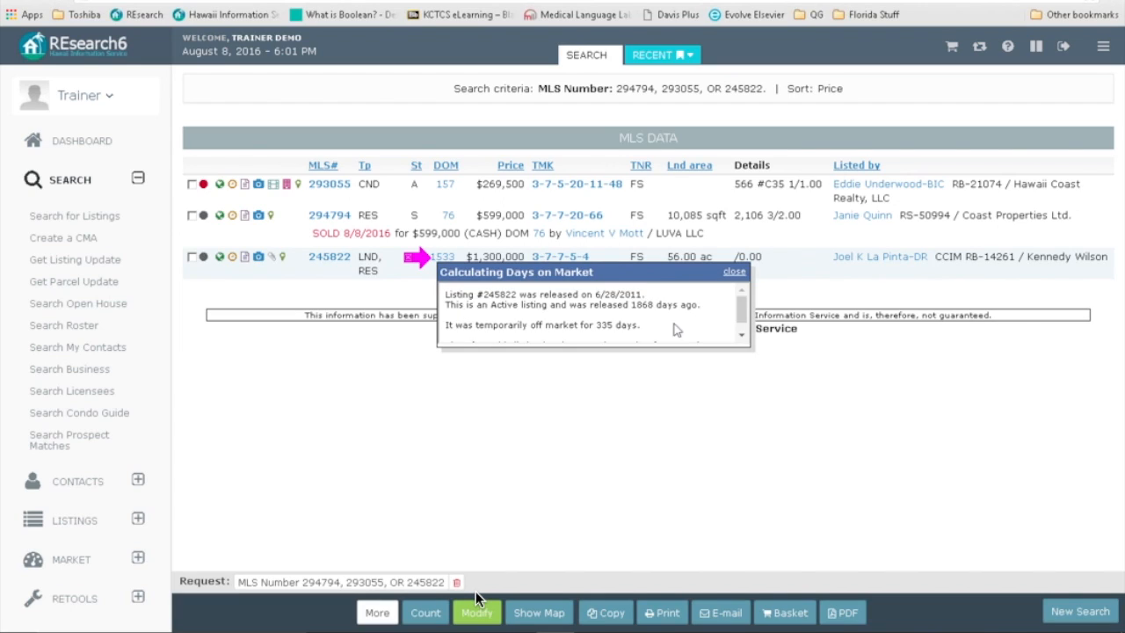
pyautogui.click(745, 340)
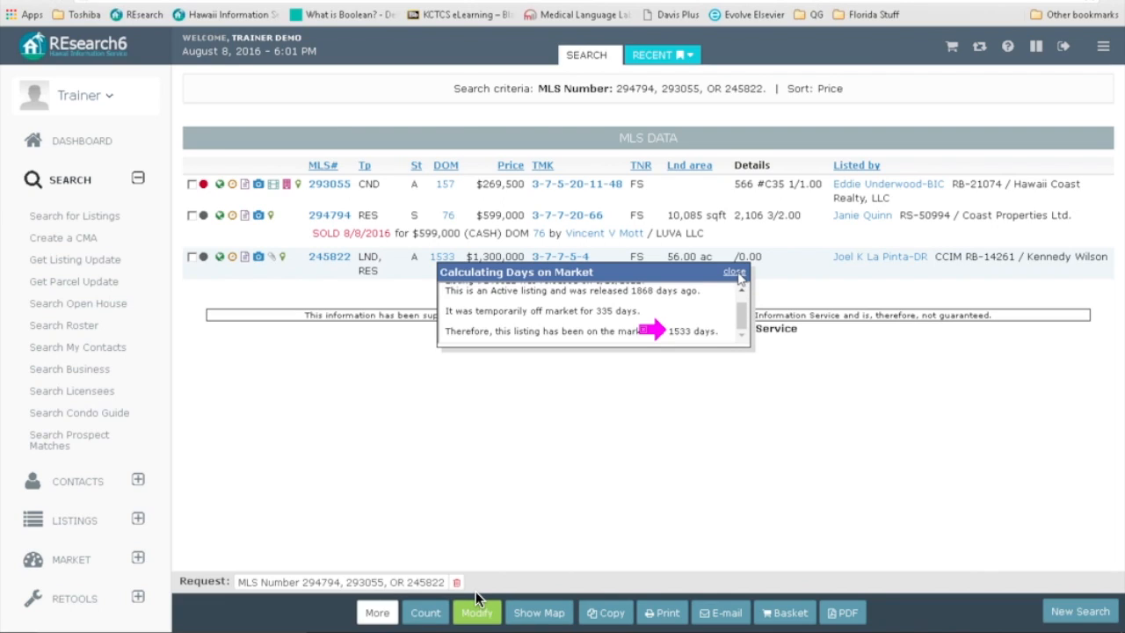
pyautogui.click(734, 273)
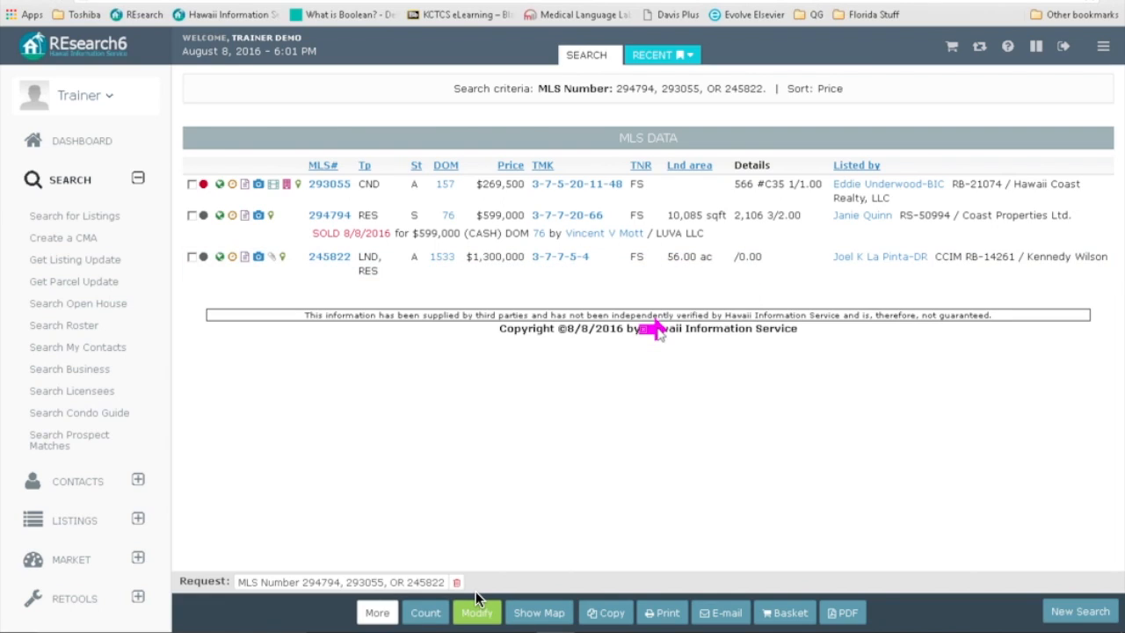
pyautogui.click(440, 187)
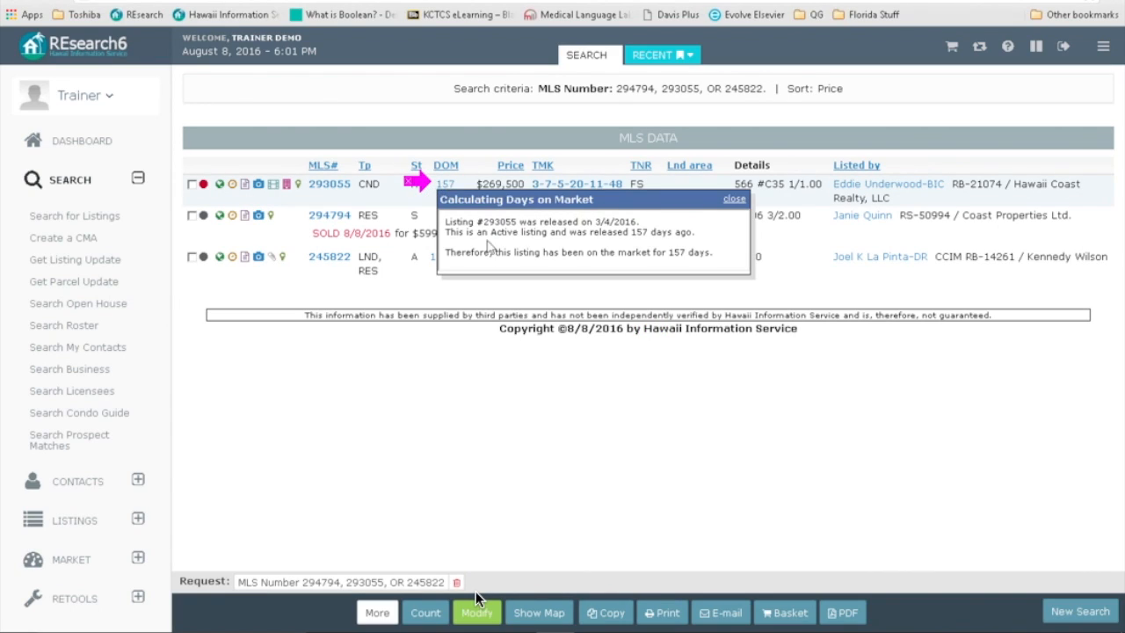
pyautogui.click(734, 200)
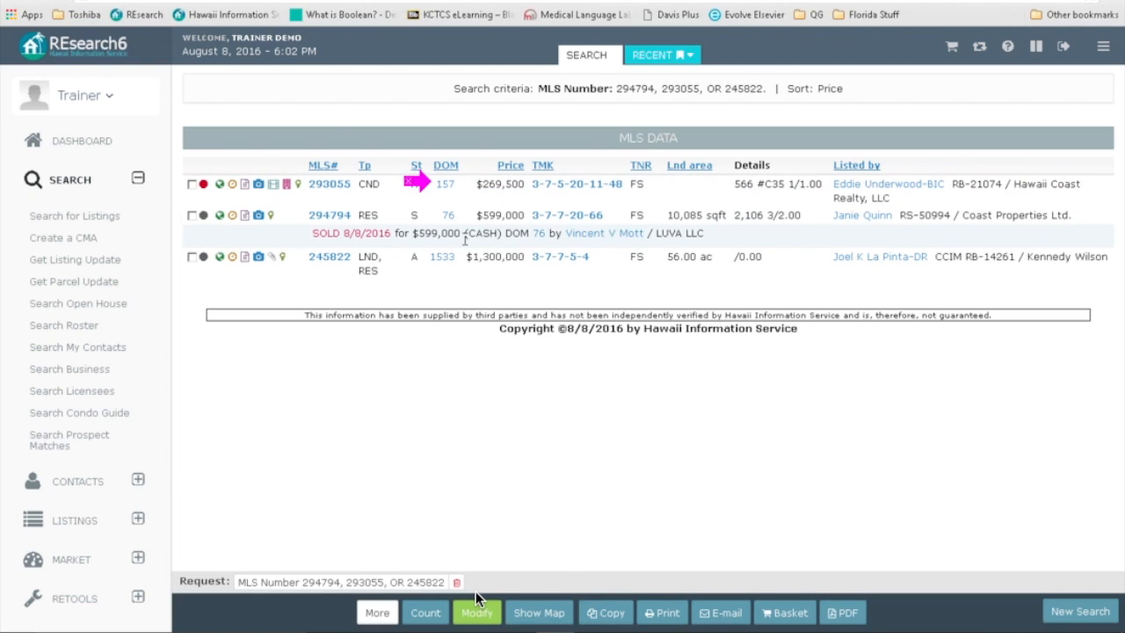
pyautogui.click(448, 216)
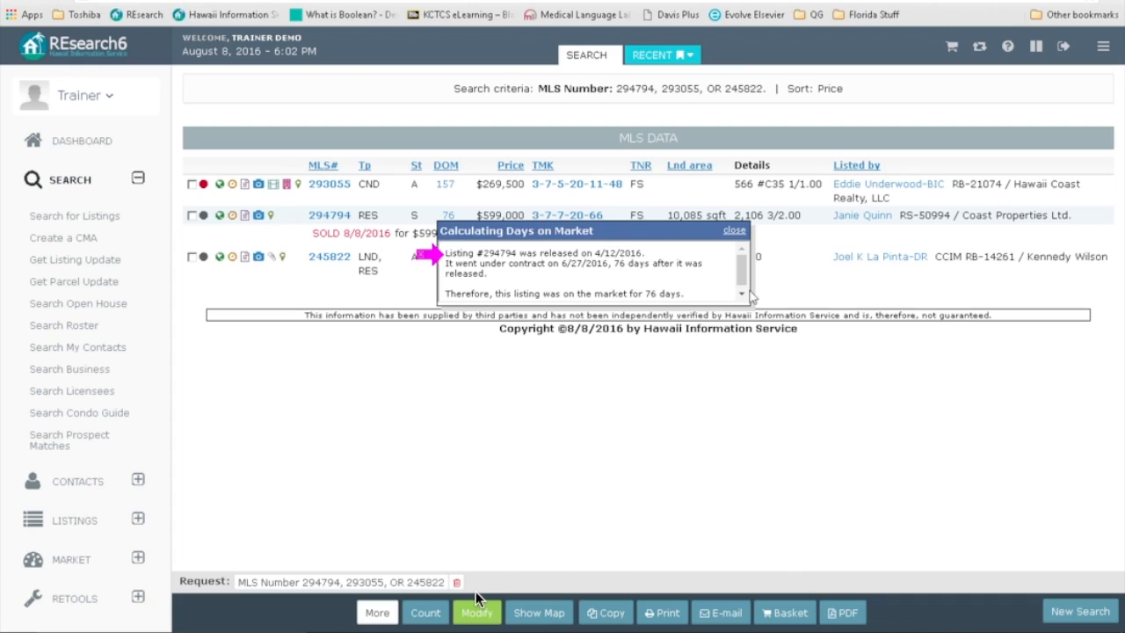
pyautogui.click(743, 296)
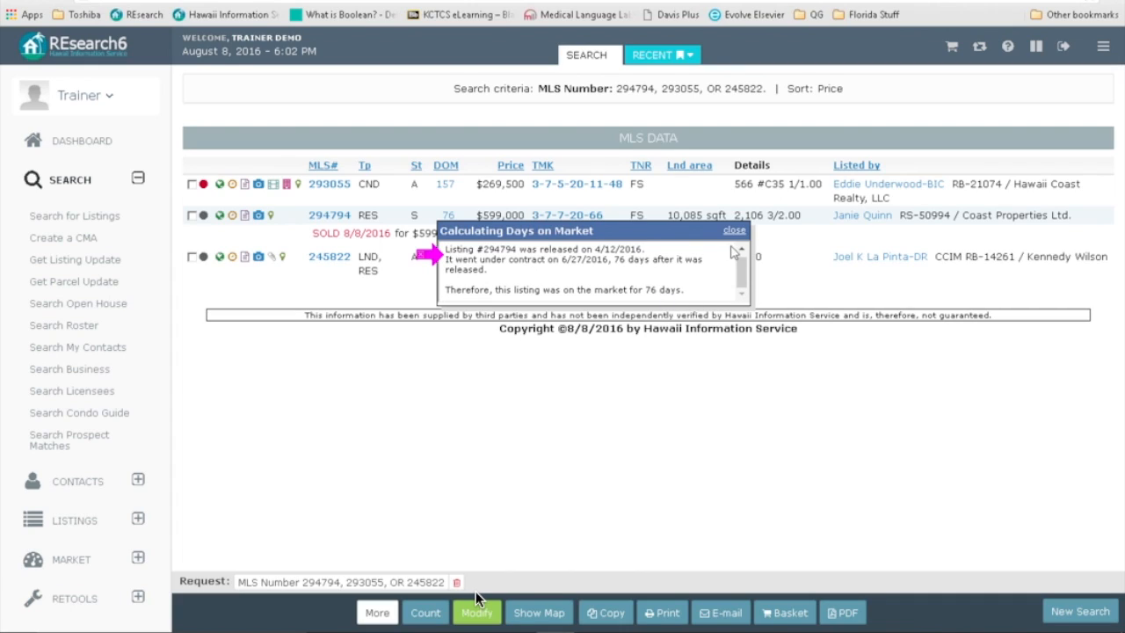
pyautogui.click(733, 230)
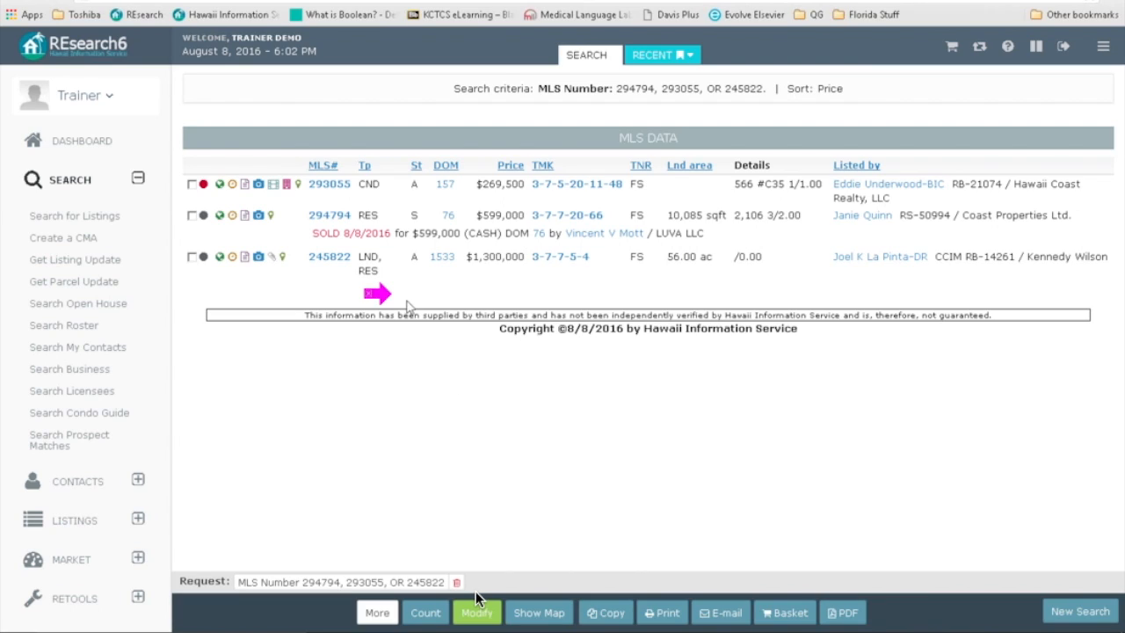
# Step: Check listings 293055 and 245822 for copying, leaving sold listing 294794 unchecked
pyautogui.click(192, 185)
pyautogui.click(192, 257)
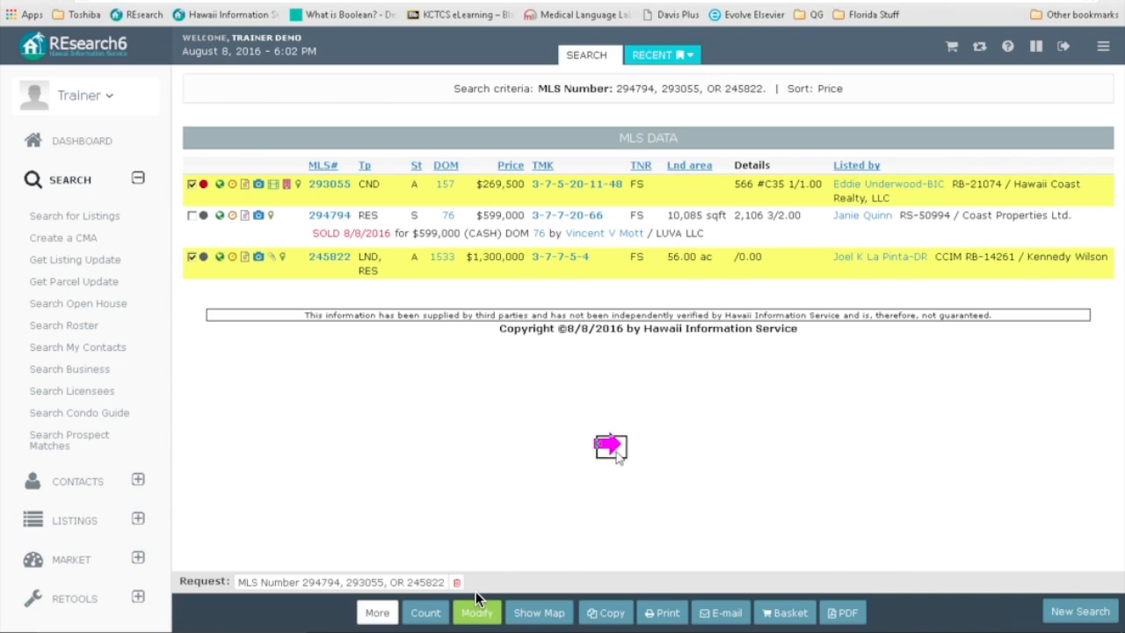
pyautogui.click(708, 616)
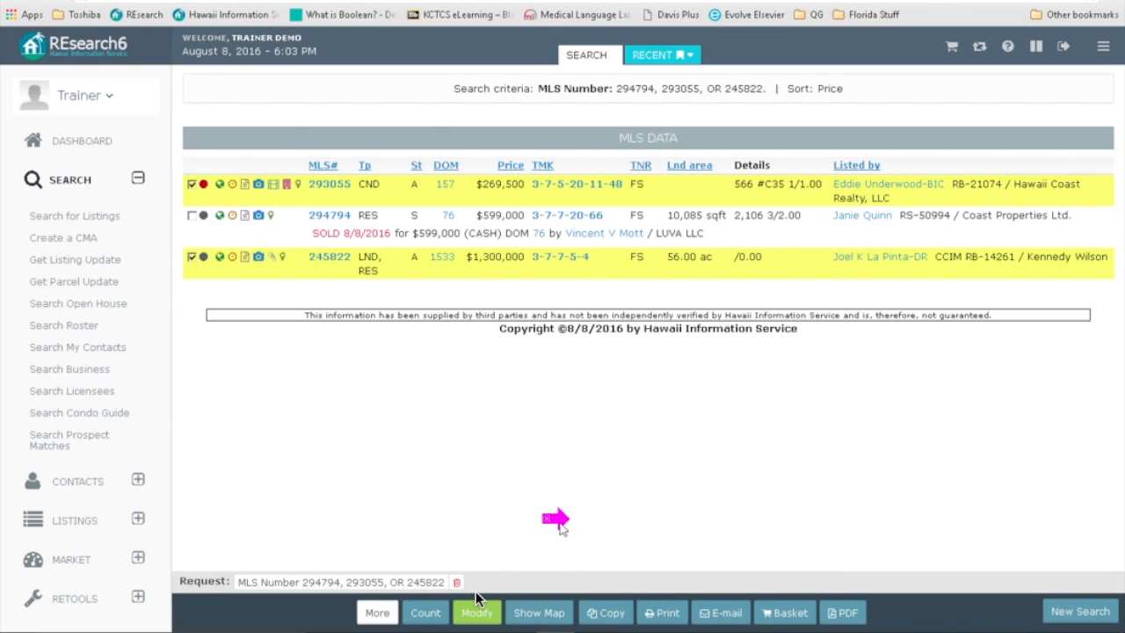
# Step: Request a copy-ready Page version of the whole results list
pyautogui.moveTo(600, 618)
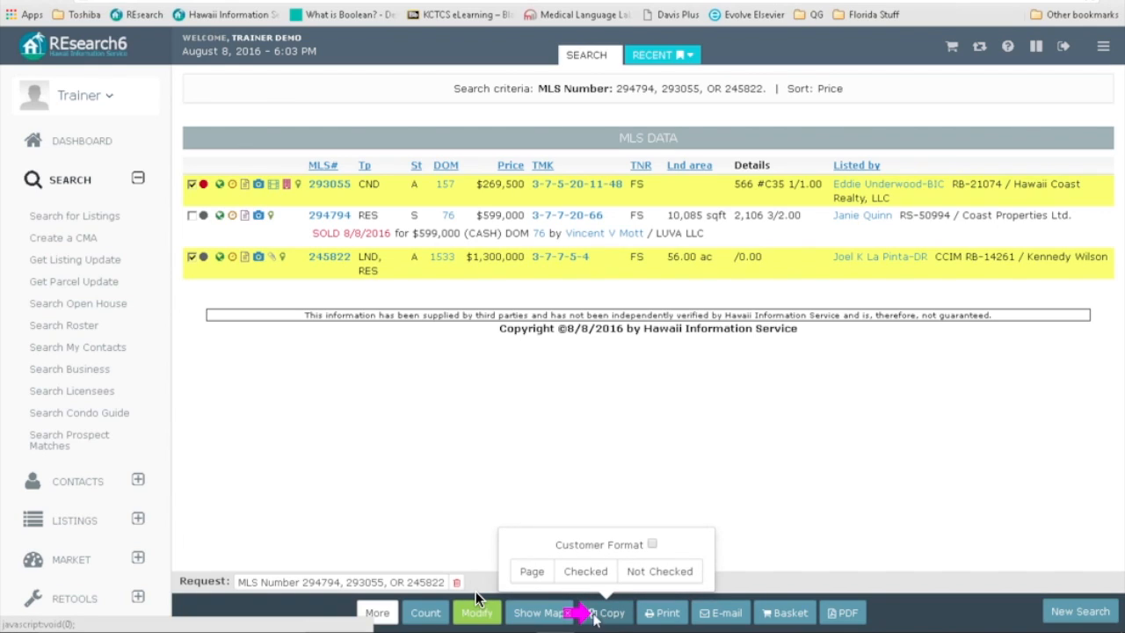
pyautogui.click(532, 572)
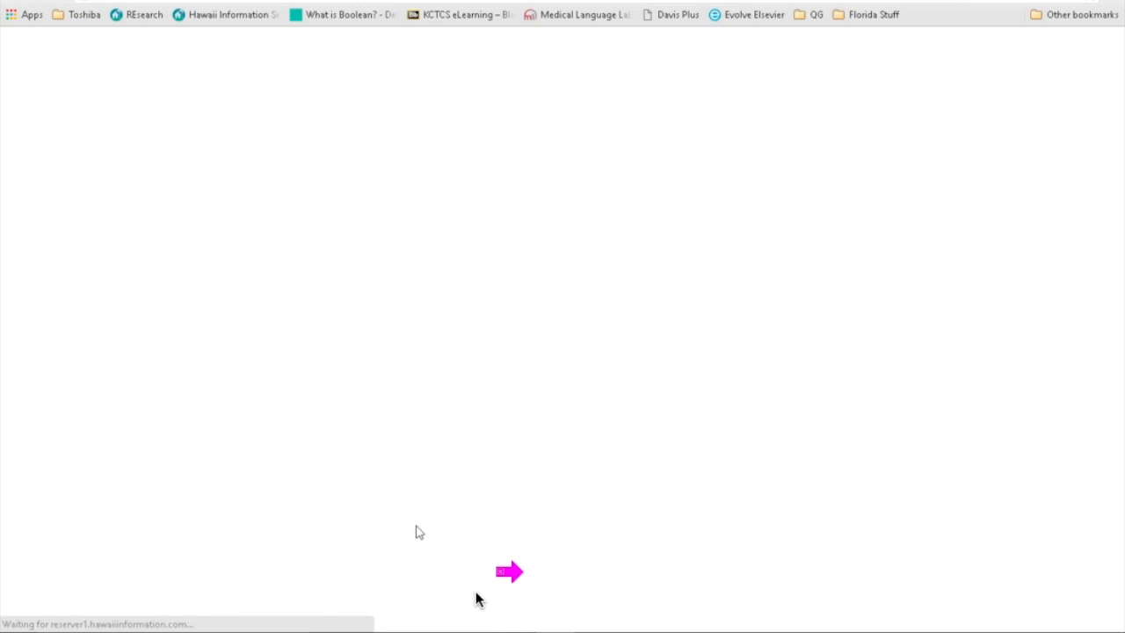
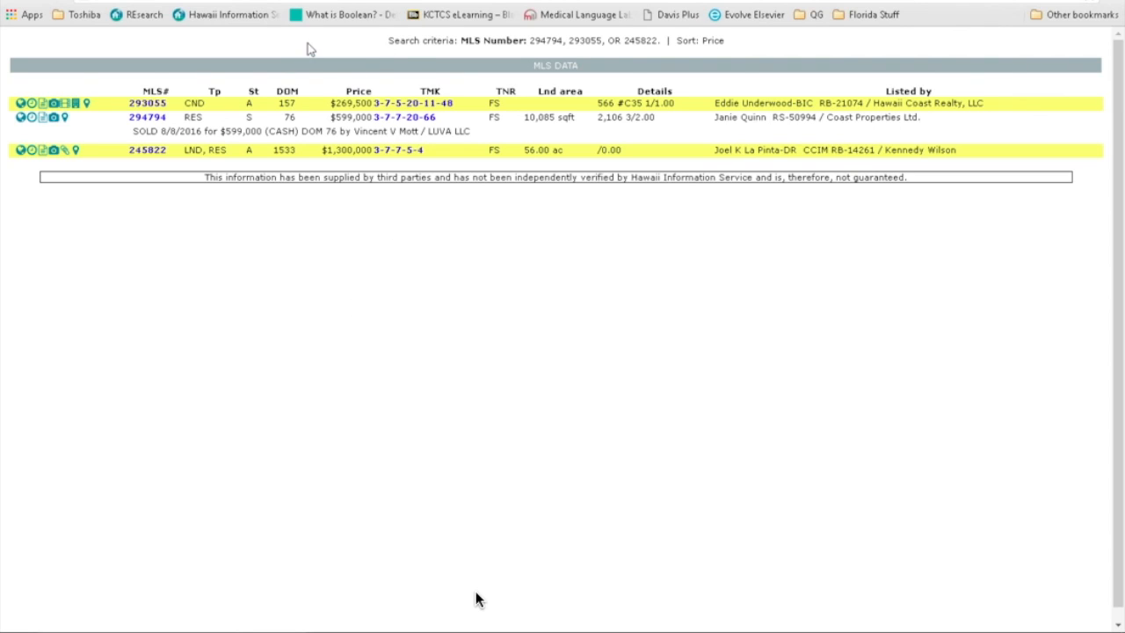
# Step: Select the whole results page, then start a blank new Outlook message and click into its body
pyautogui.hotkey('ctrl', 'a')
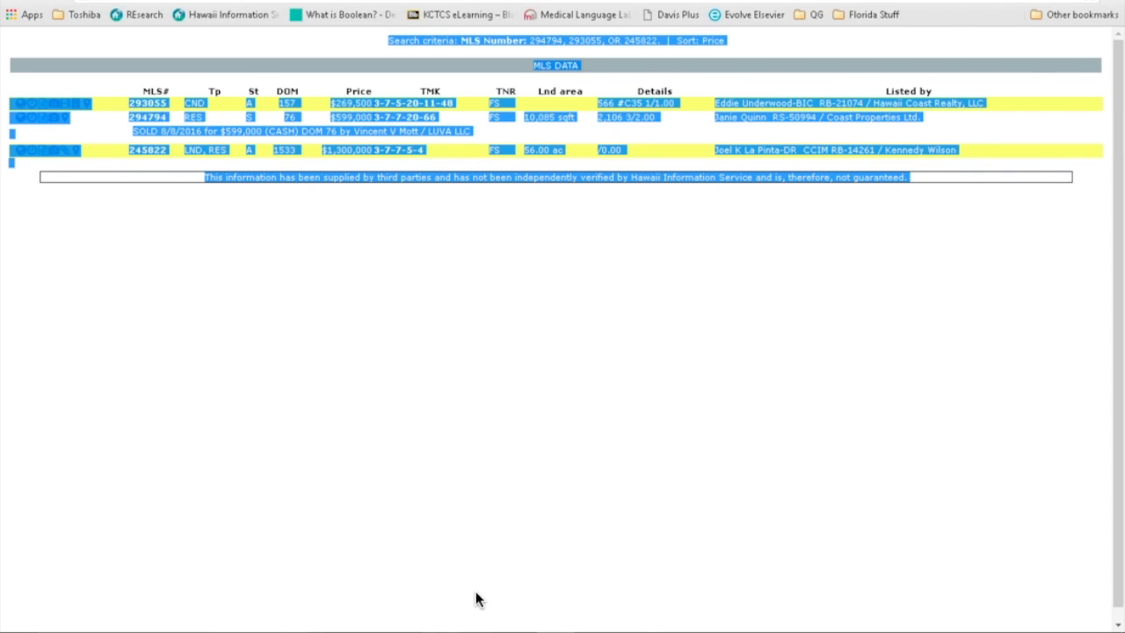
pyautogui.click(475, 599)
pyautogui.hotkey('ctrl', 'n')
pyautogui.click(150, 234)
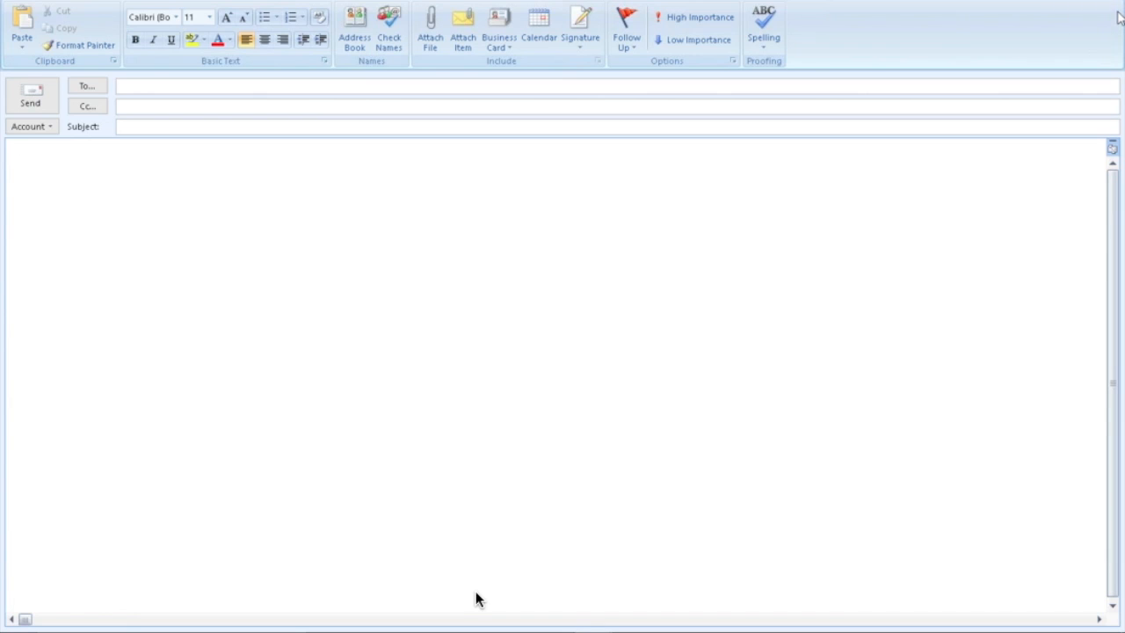
# Step: Write a greeting and 'these highlighted listings that I think you'll really like.', then paste the table
pyautogui.click(40, 190)
pyautogui.write('Dear Susie,')
pyautogui.press('Return')
pyautogui.write('Take a look atthe')
pyautogui.press('BackSpace')
pyautogui.press('BackSpace')
pyautogui.press('BackSpace')
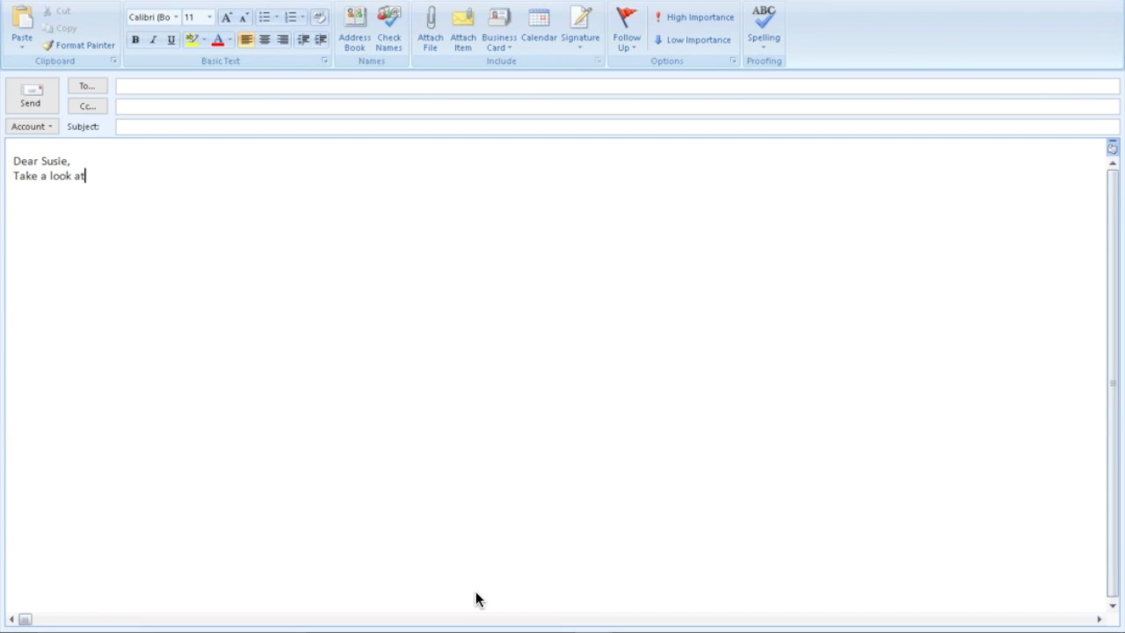
pyautogui.write("these highlighted listings that I think you'll really like.")
pyautogui.press('Return')
pyautogui.press('Return')
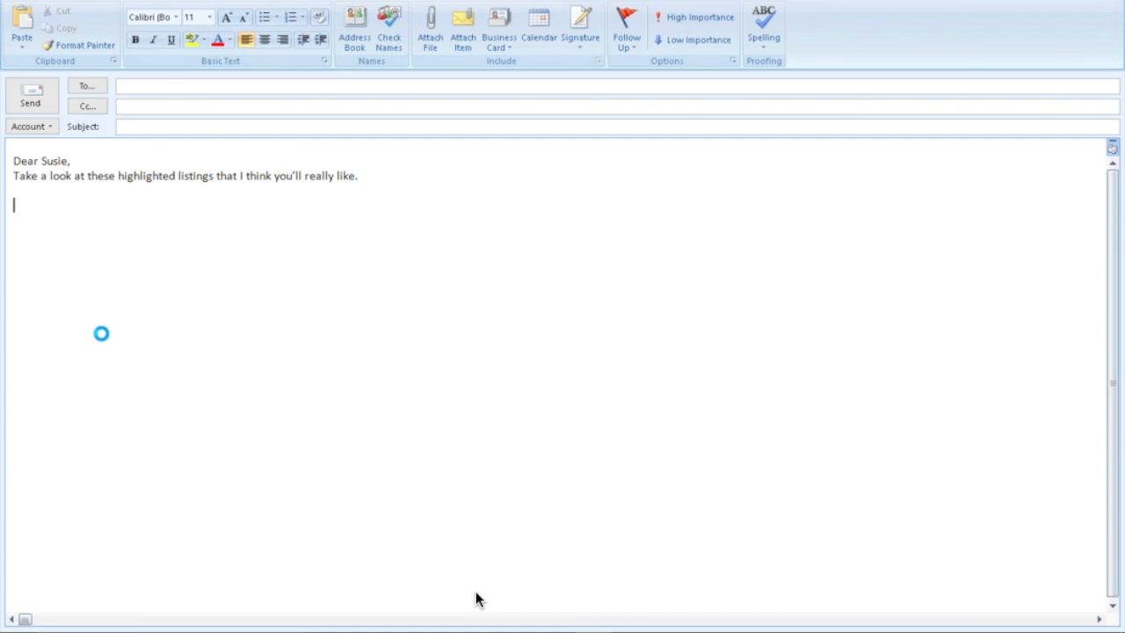
pyautogui.hotkey('ctrl', 'v')
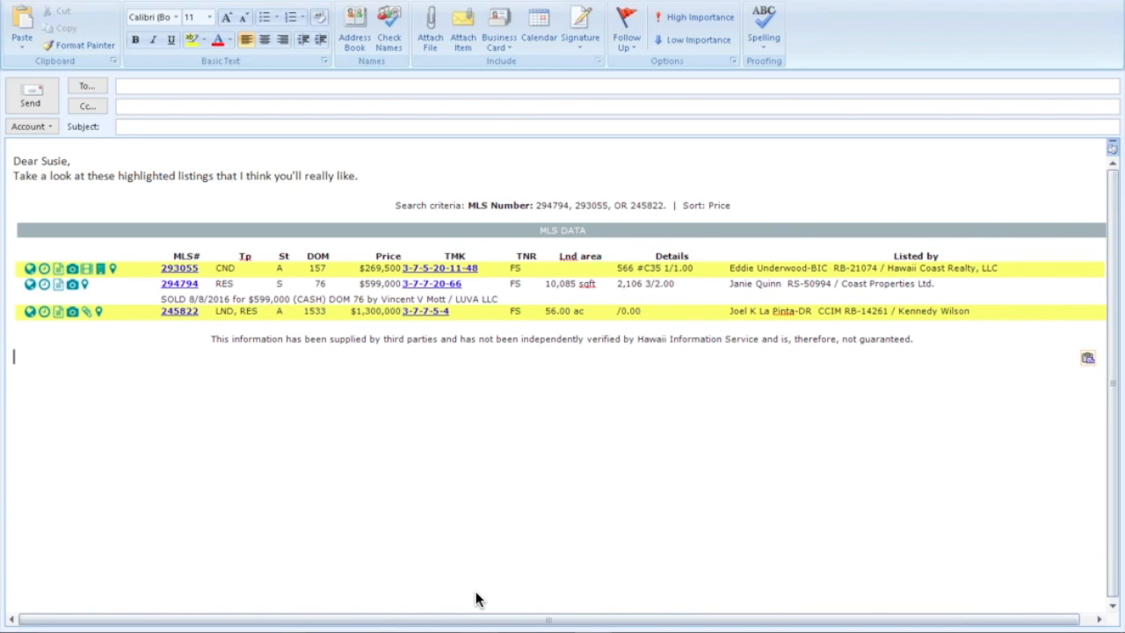
# Step: Back in the browser, clear the page selection and return to the REsearch6 results tab
pyautogui.click(548, 606)
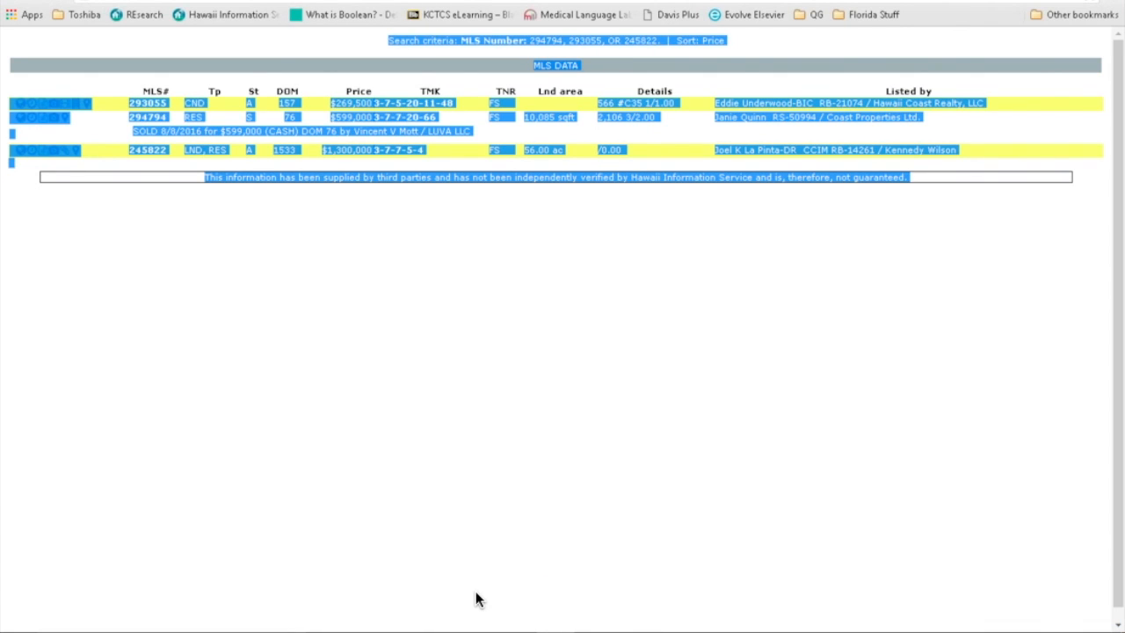
pyautogui.click(475, 598)
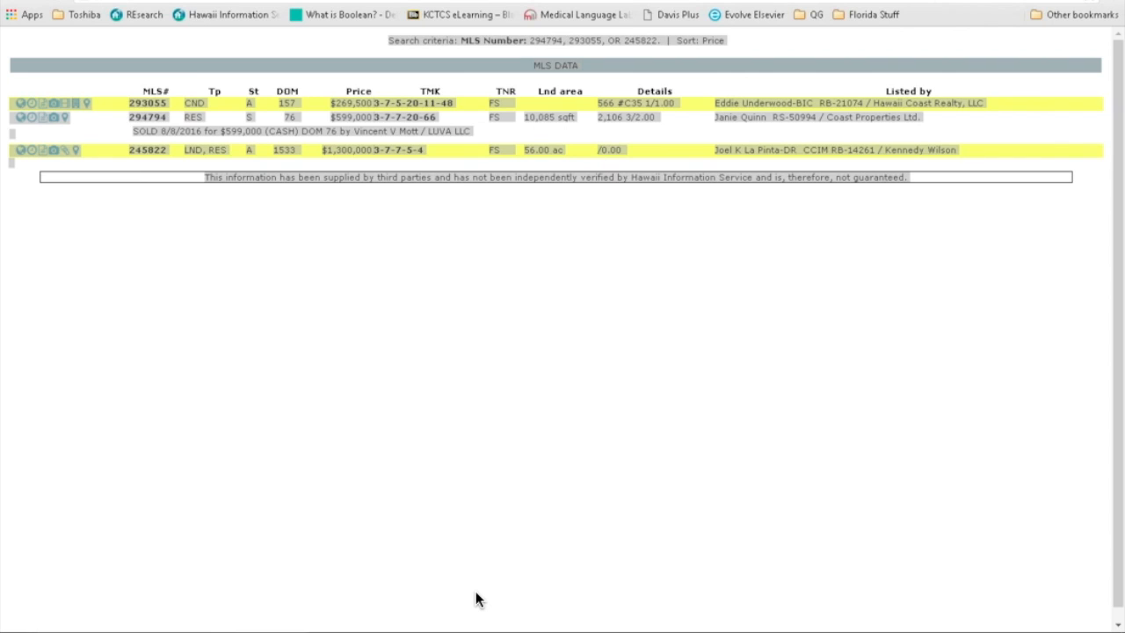
pyautogui.hotkey('ctrl', 'w')
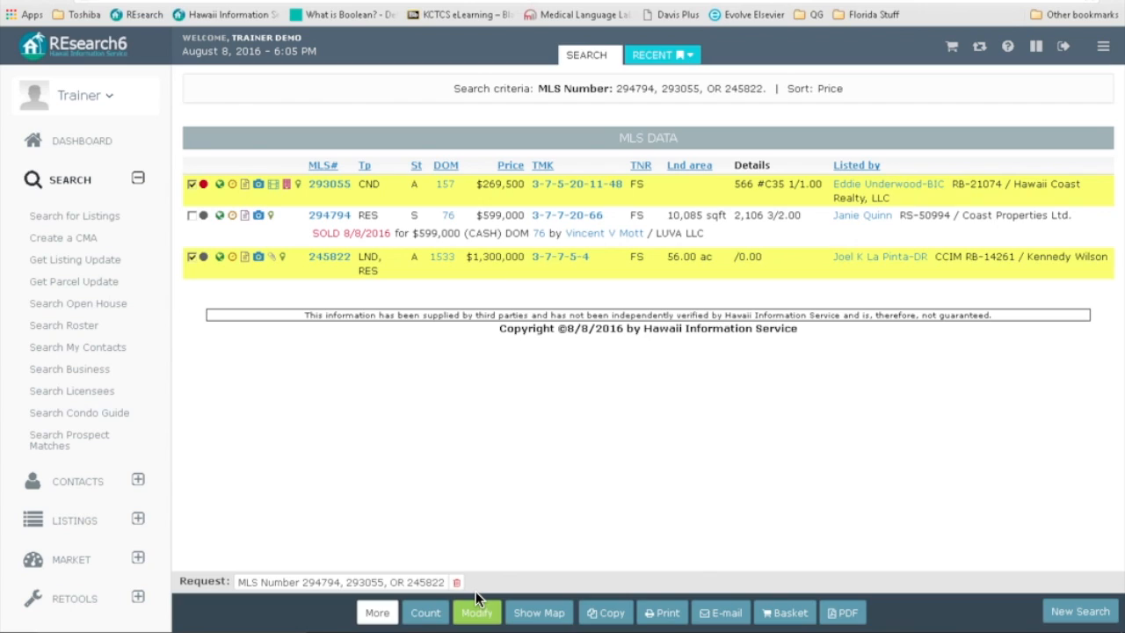
pyautogui.hotkey('alt', 'Tab')
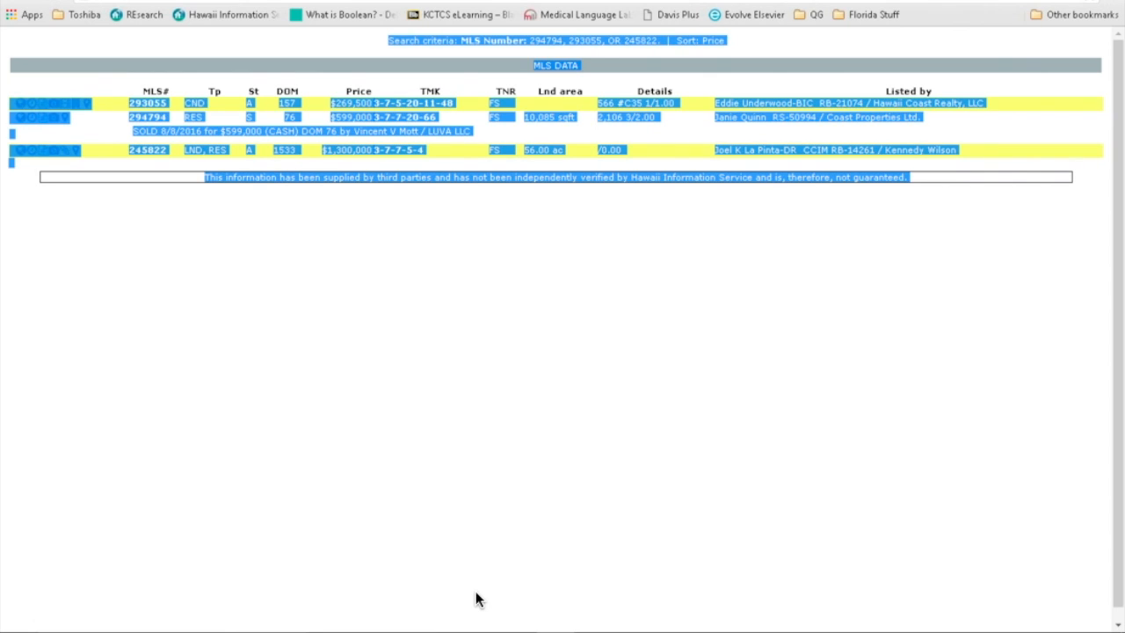
pyautogui.click(426, 264)
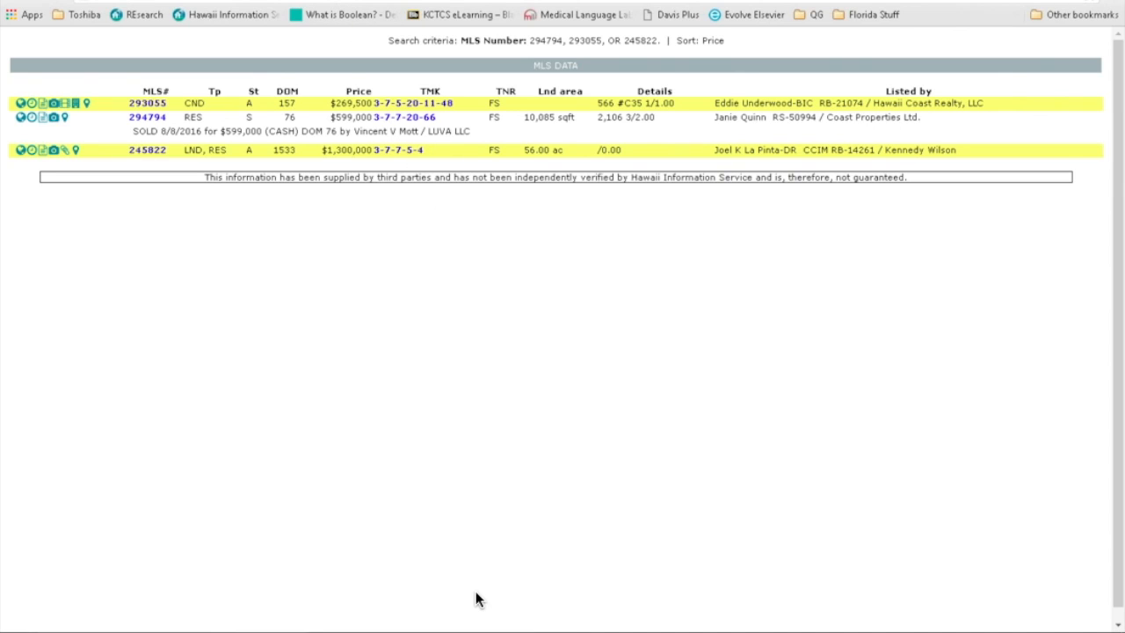
pyautogui.hotkey('ctrl', 'w')
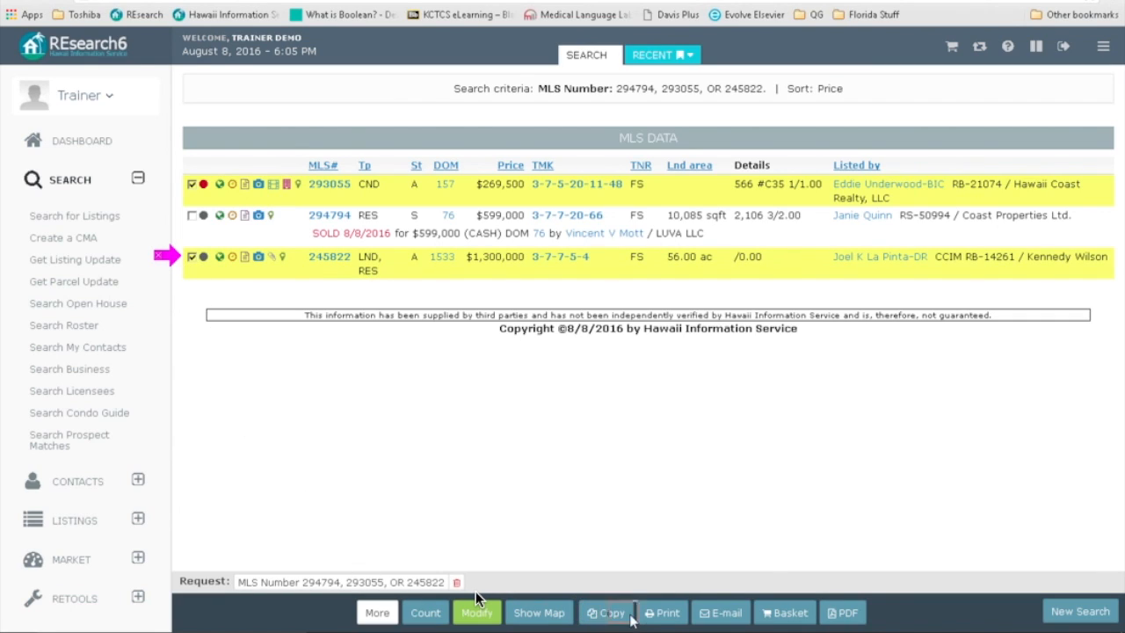
# Step: Choose Print > Checked for the results, then uncheck listings 293055 and 245822
pyautogui.click(668, 615)
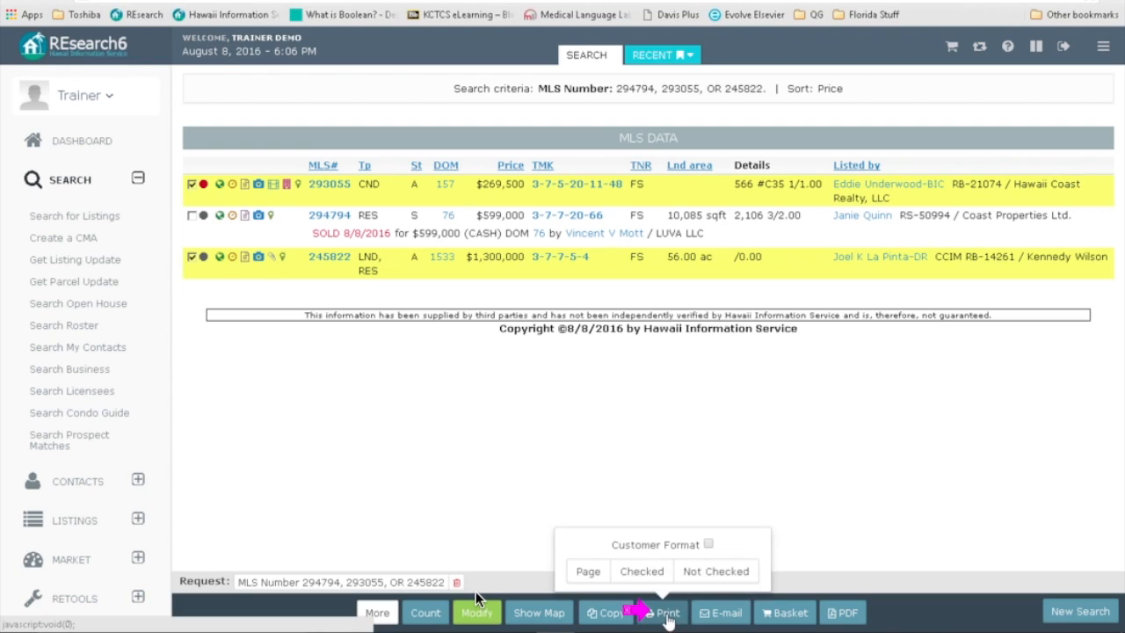
pyautogui.click(630, 576)
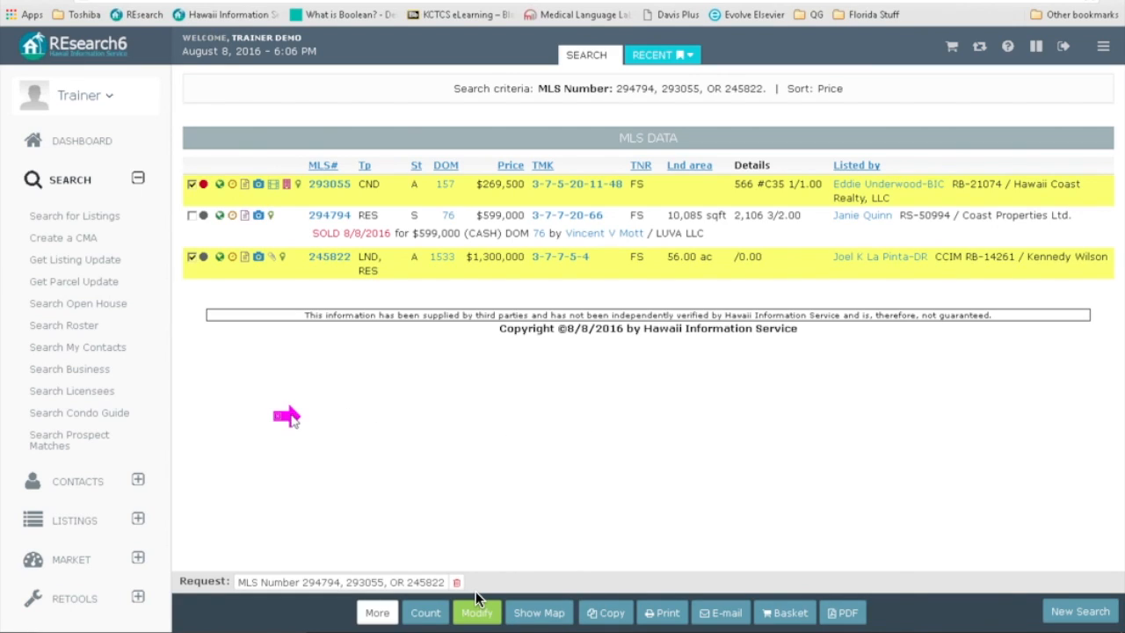
pyautogui.click(191, 185)
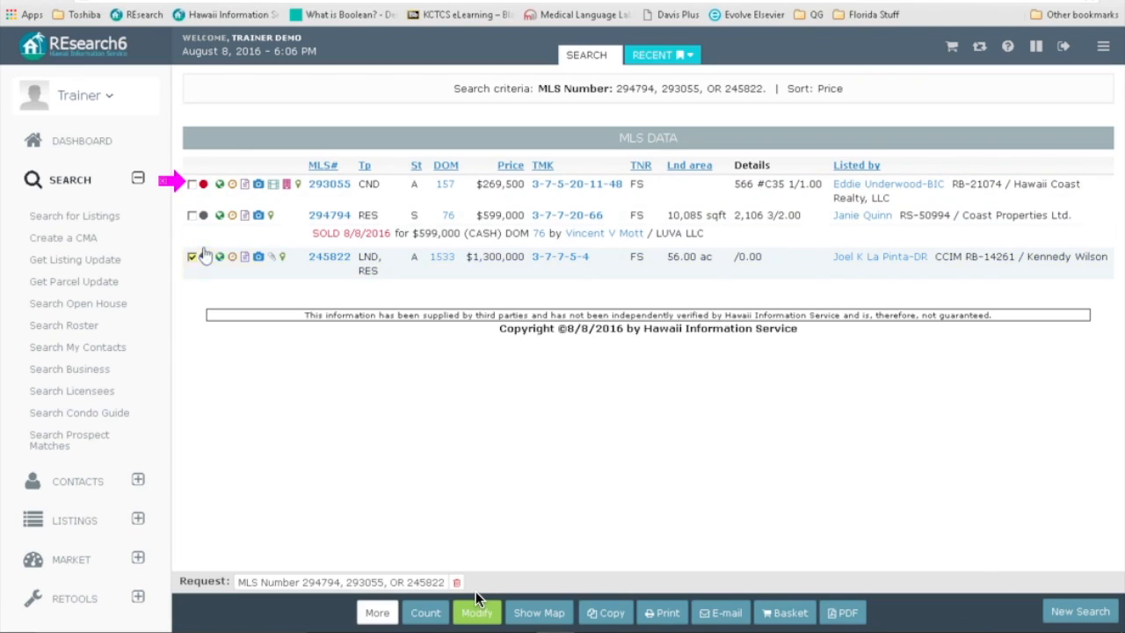
pyautogui.click(191, 257)
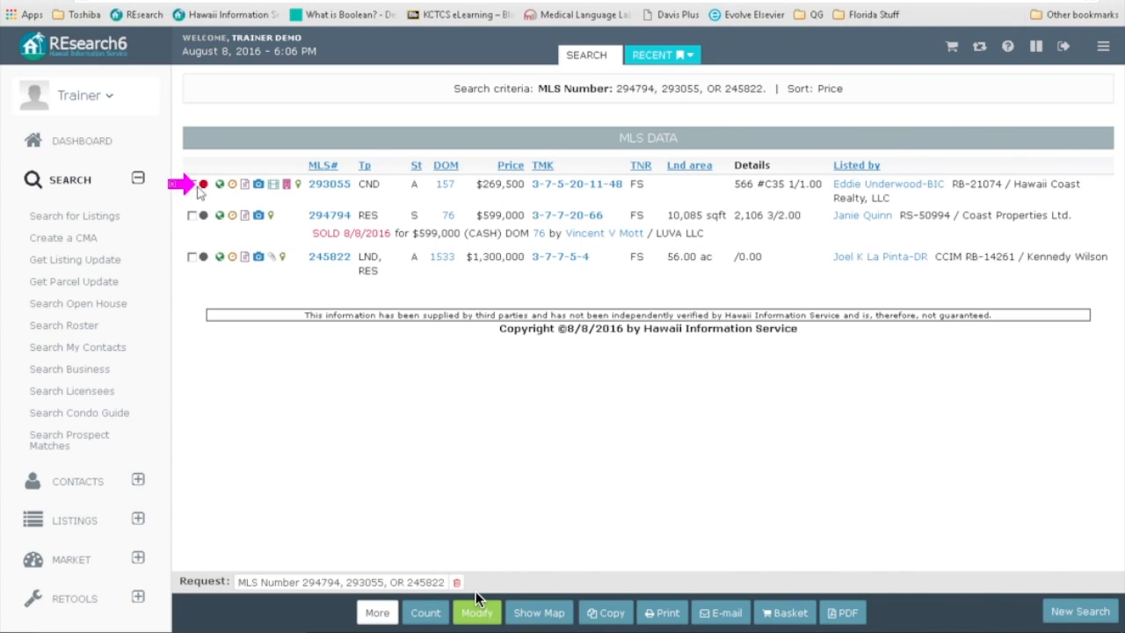
pyautogui.click(202, 258)
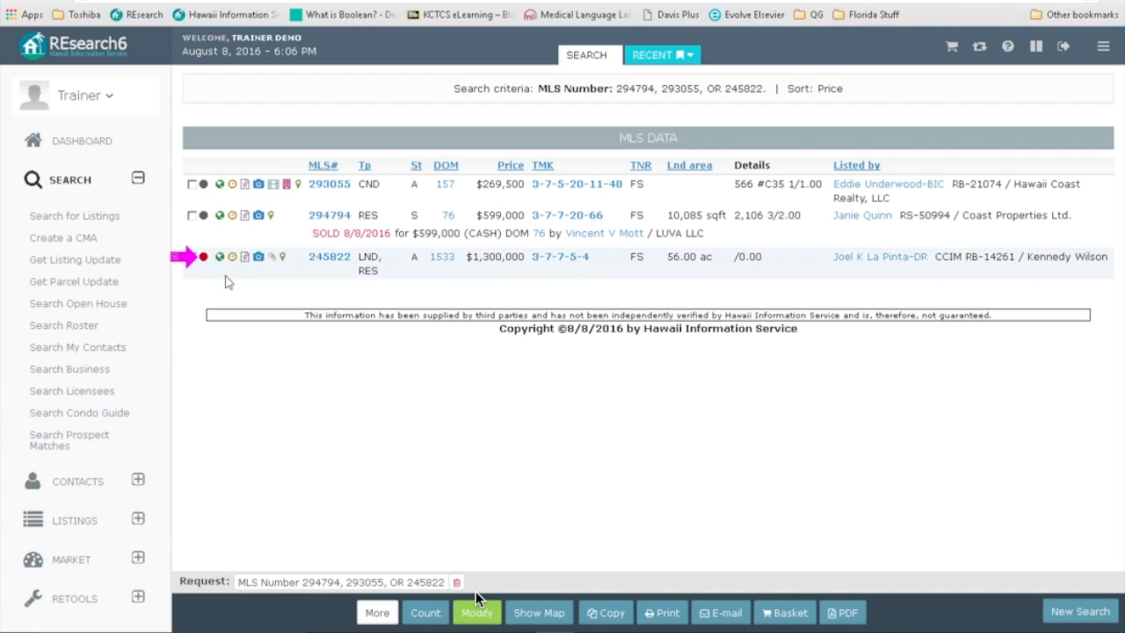
pyautogui.click(203, 215)
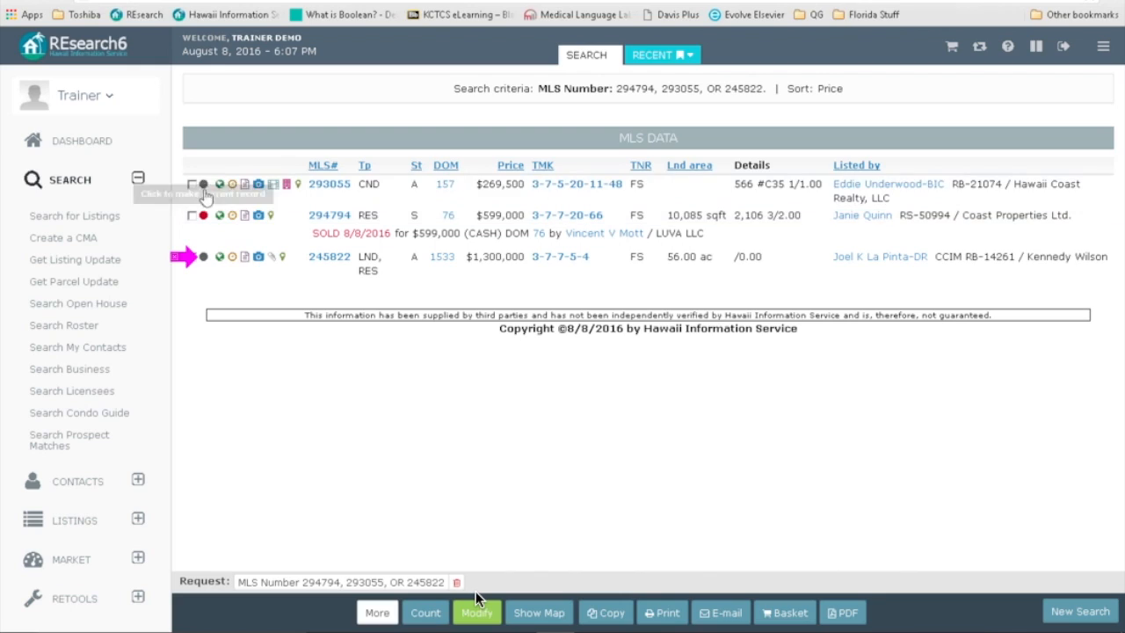
pyautogui.click(203, 183)
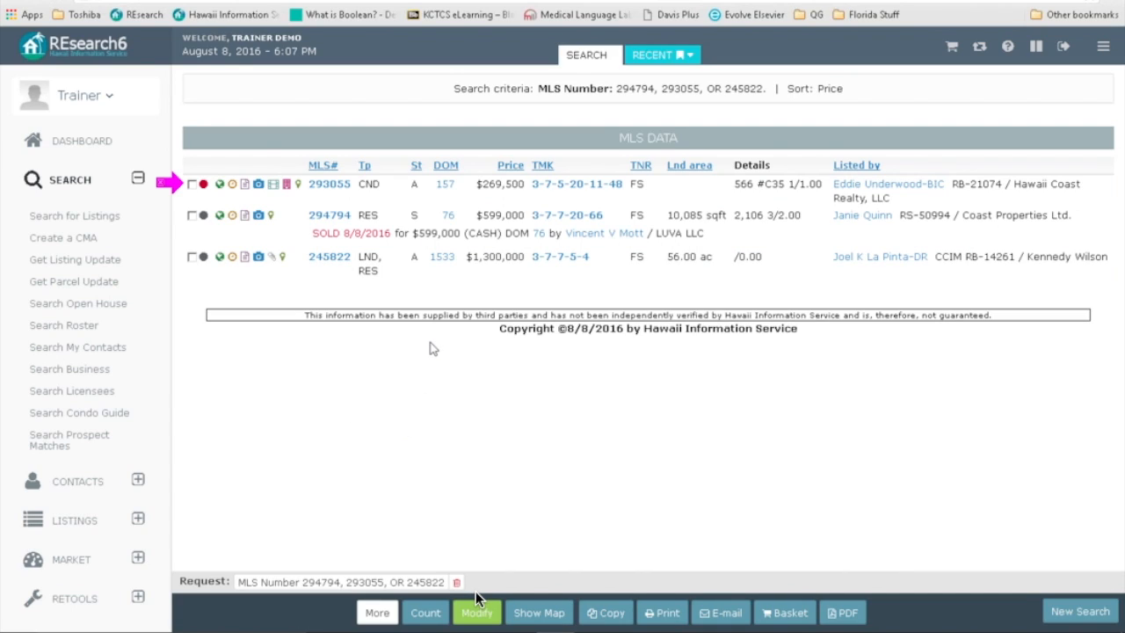
pyautogui.click(219, 184)
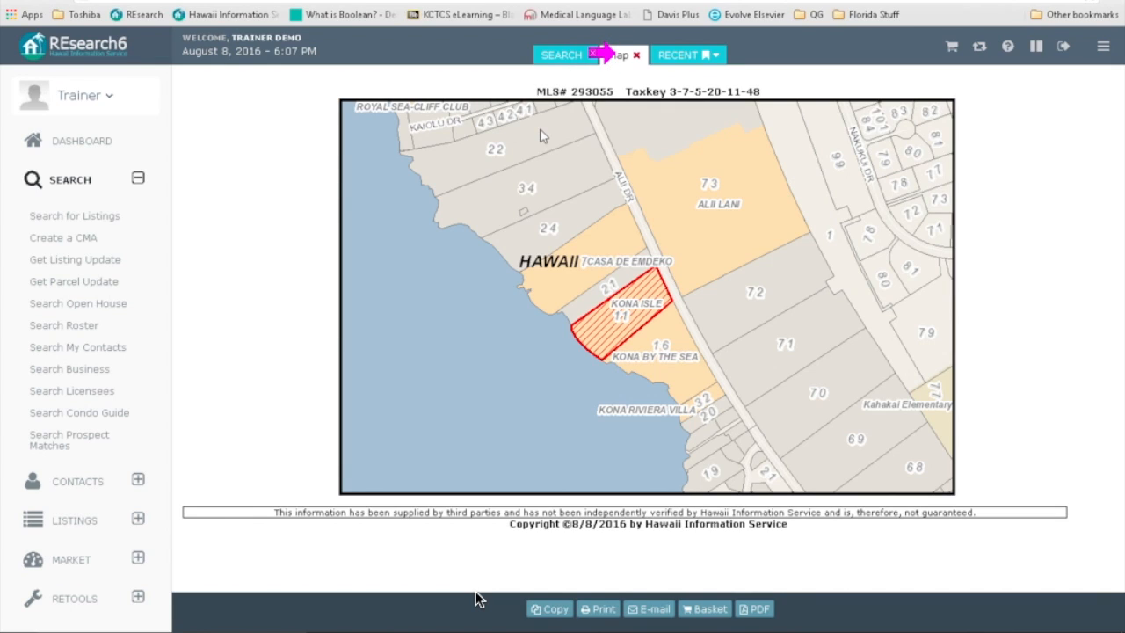
pyautogui.click(559, 58)
pyautogui.click(616, 55)
pyautogui.click(636, 54)
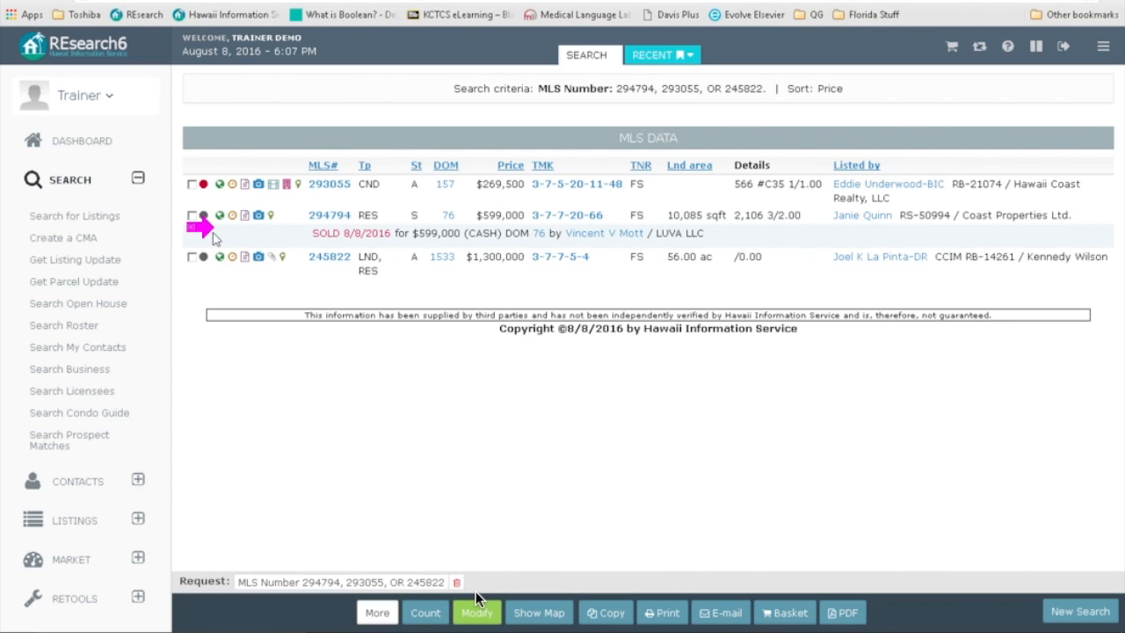
pyautogui.click(219, 218)
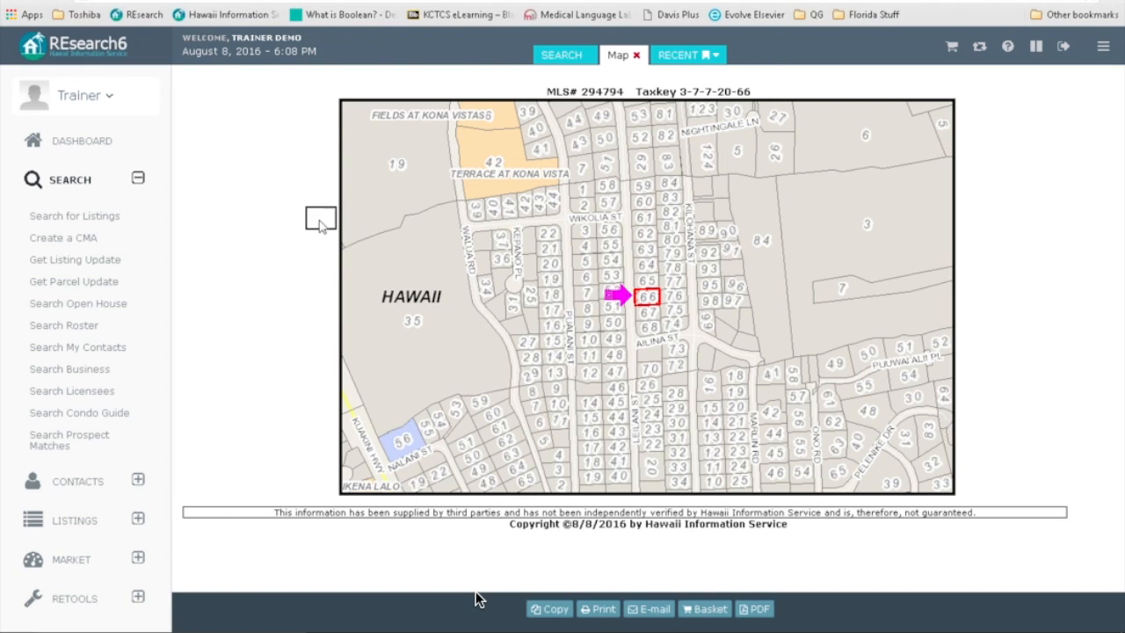
pyautogui.click(636, 54)
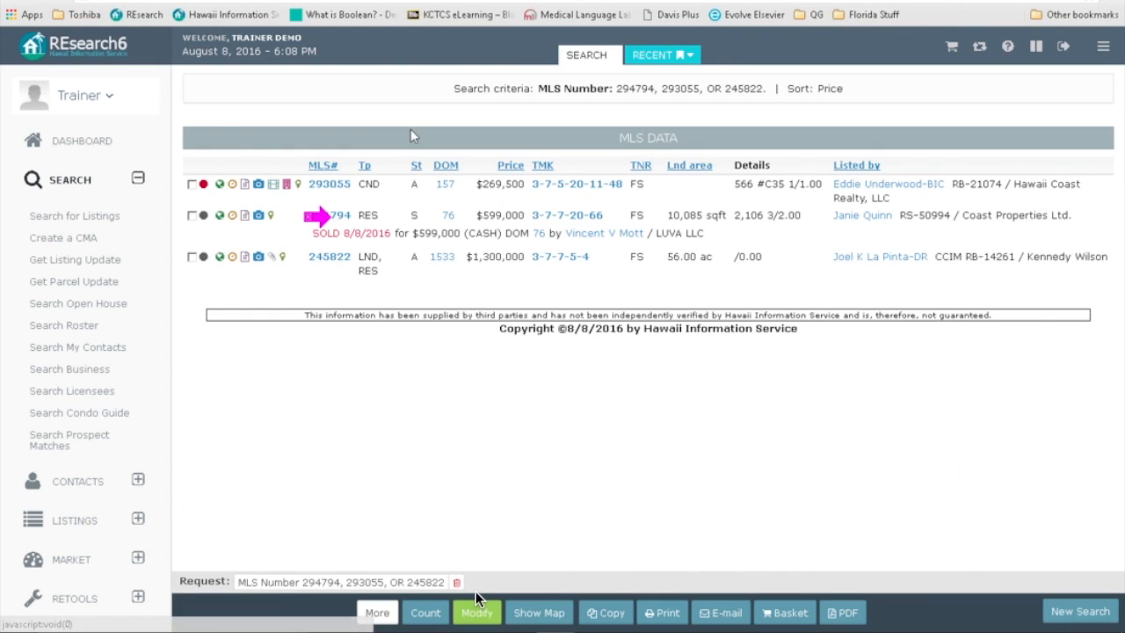
pyautogui.click(232, 188)
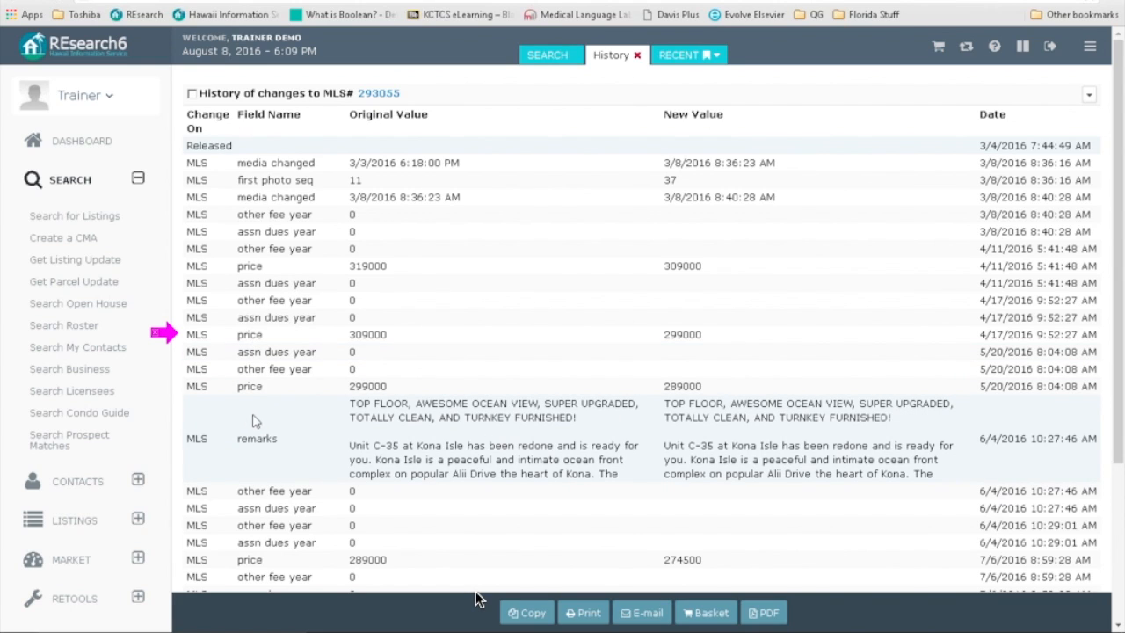
pyautogui.scroll(-2, 422, 493)
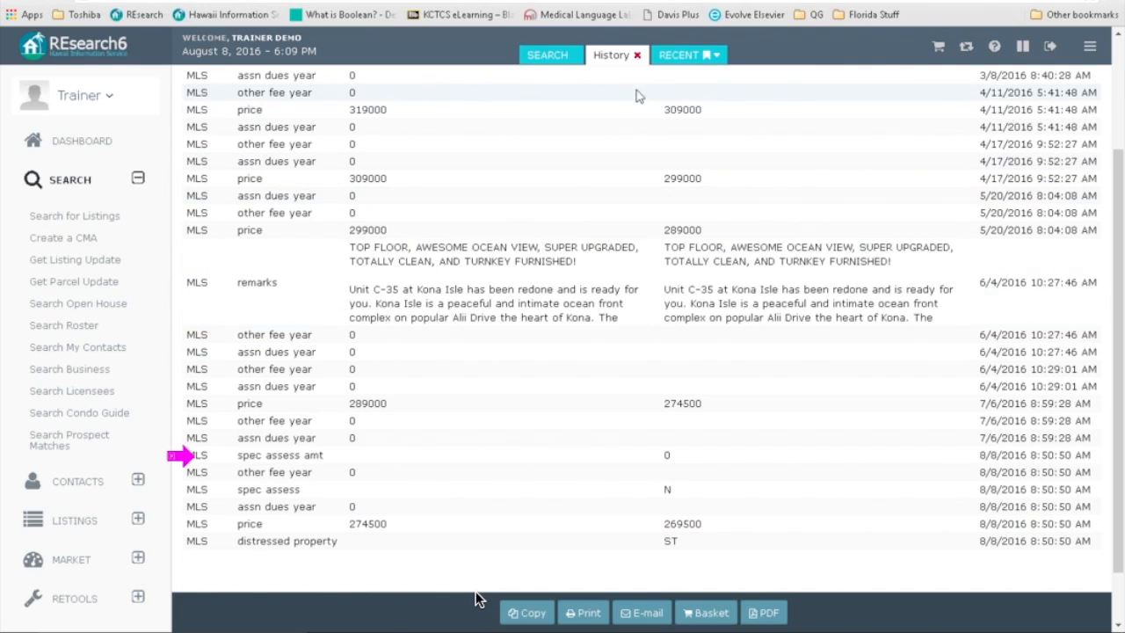
pyautogui.click(636, 55)
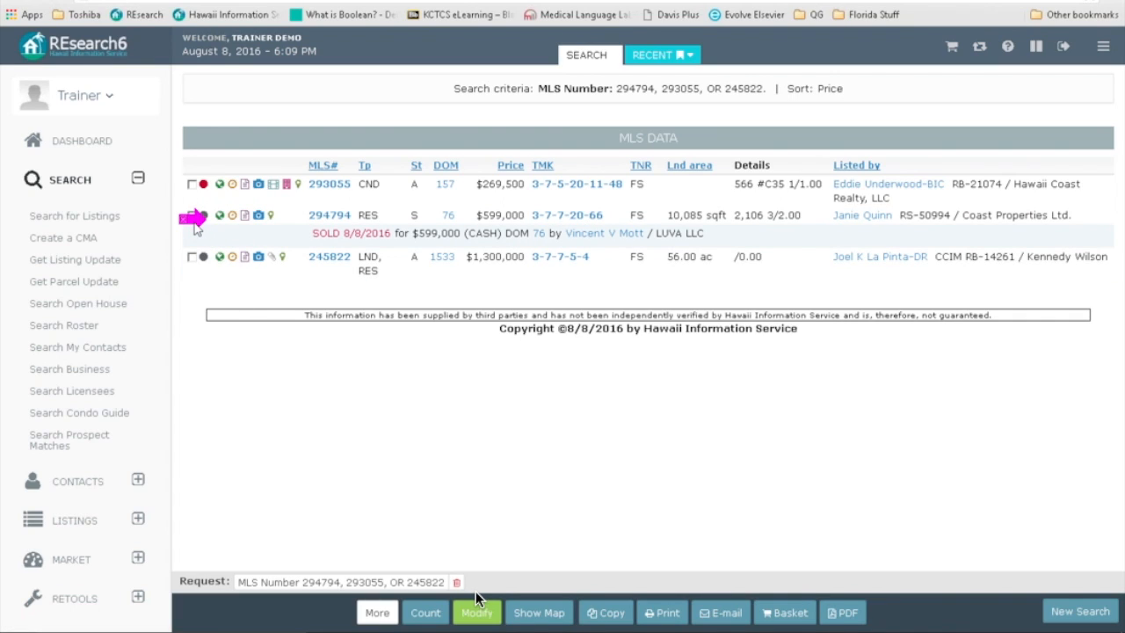
pyautogui.click(246, 186)
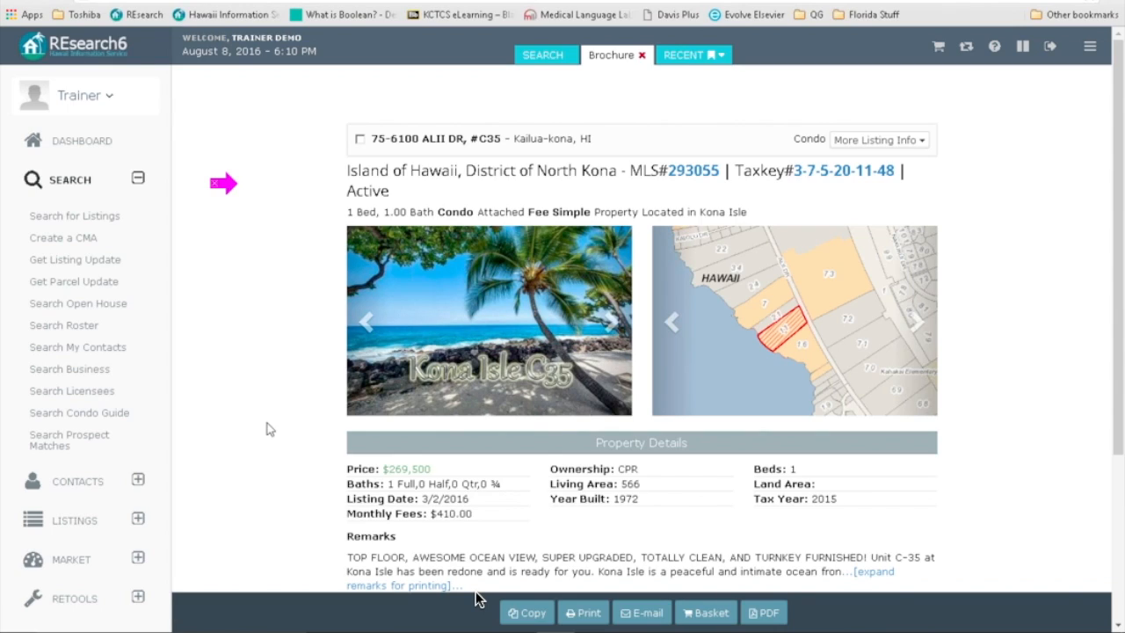
pyautogui.scroll(-1, 270, 431)
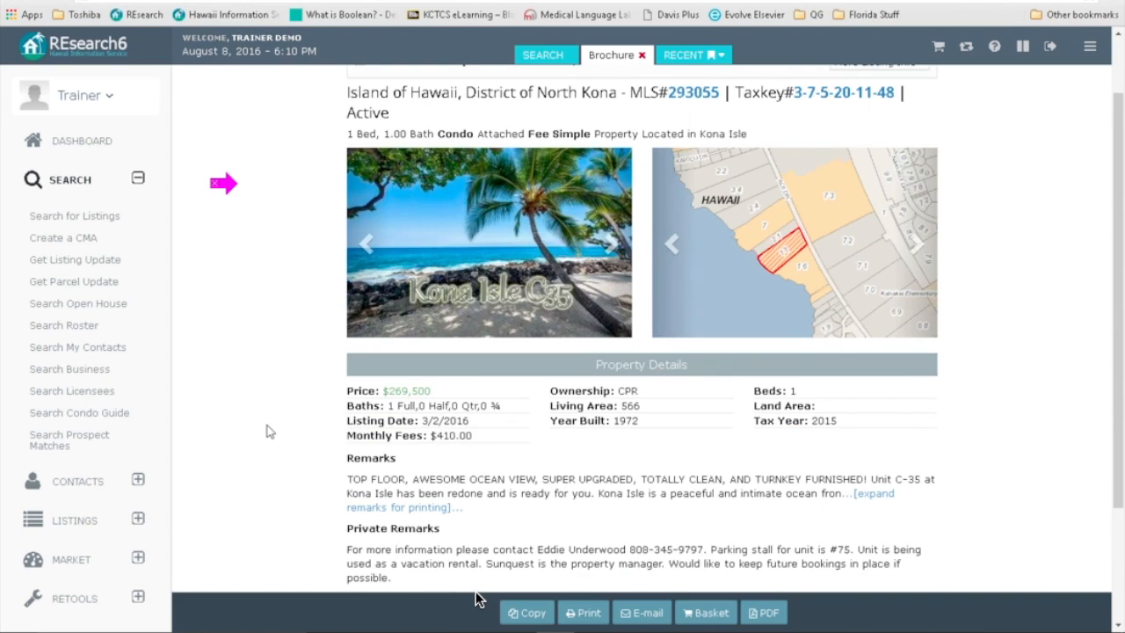
pyautogui.scroll(1, 267, 435)
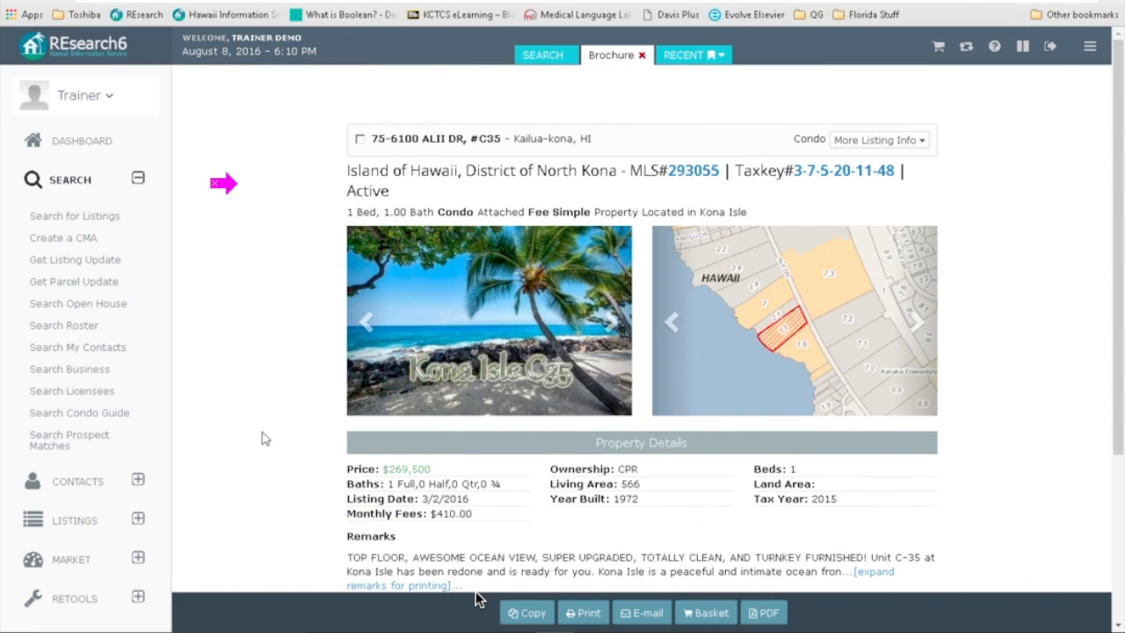
pyautogui.scroll(-1, 270, 352)
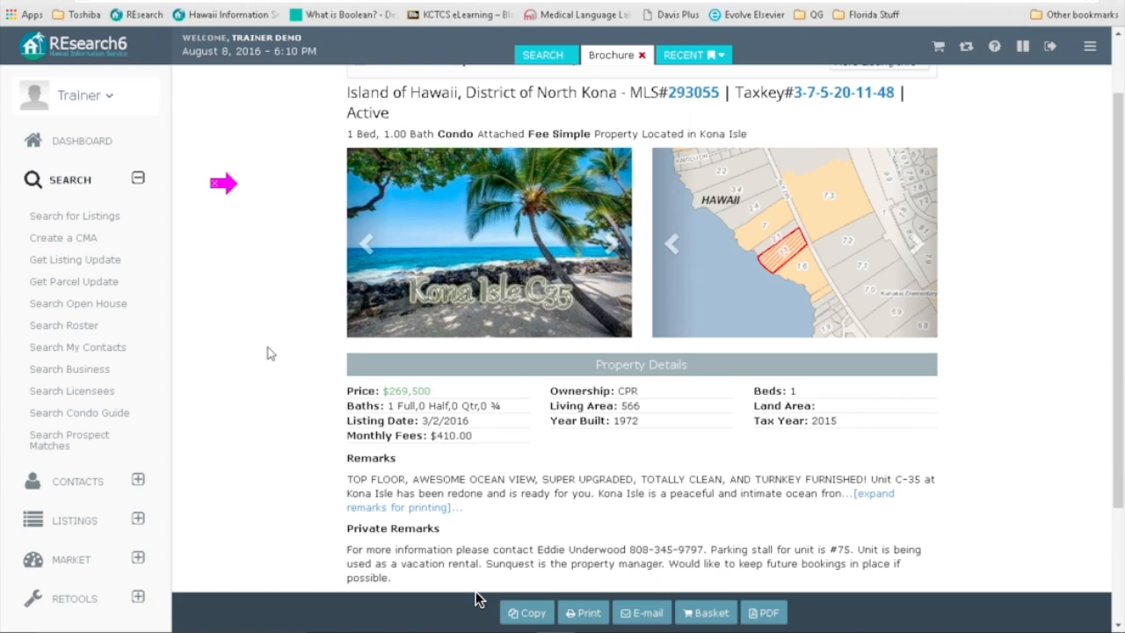
pyautogui.scroll(-2, 269, 353)
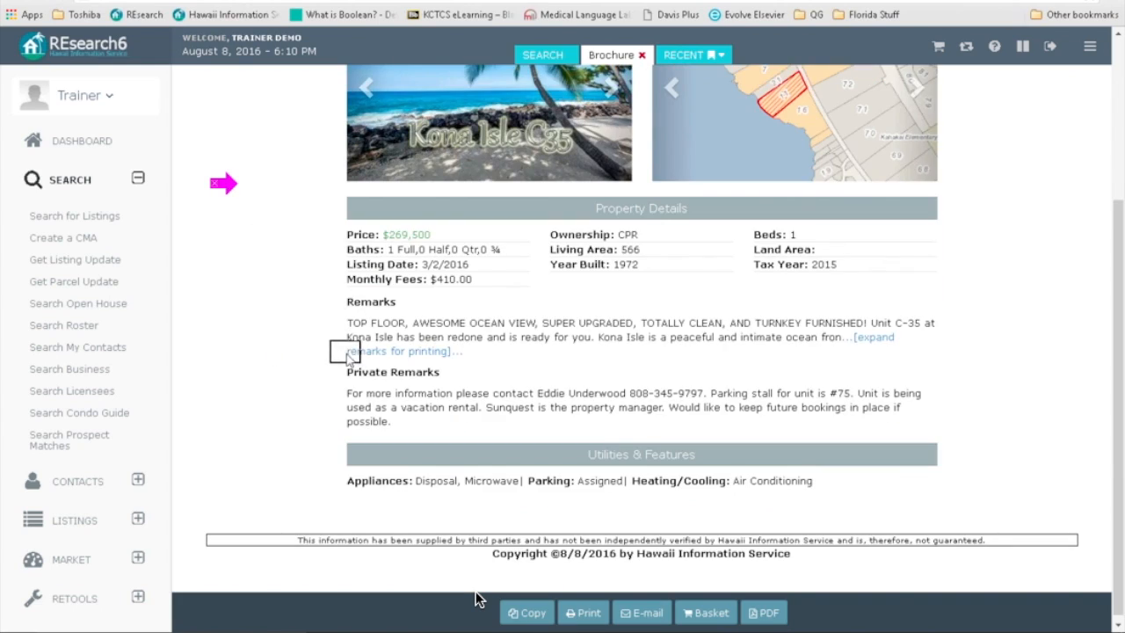
# Step: Expand the full remarks in the listing 293055 brochure and scroll through its price, remarks and utilities
pyautogui.click(403, 352)
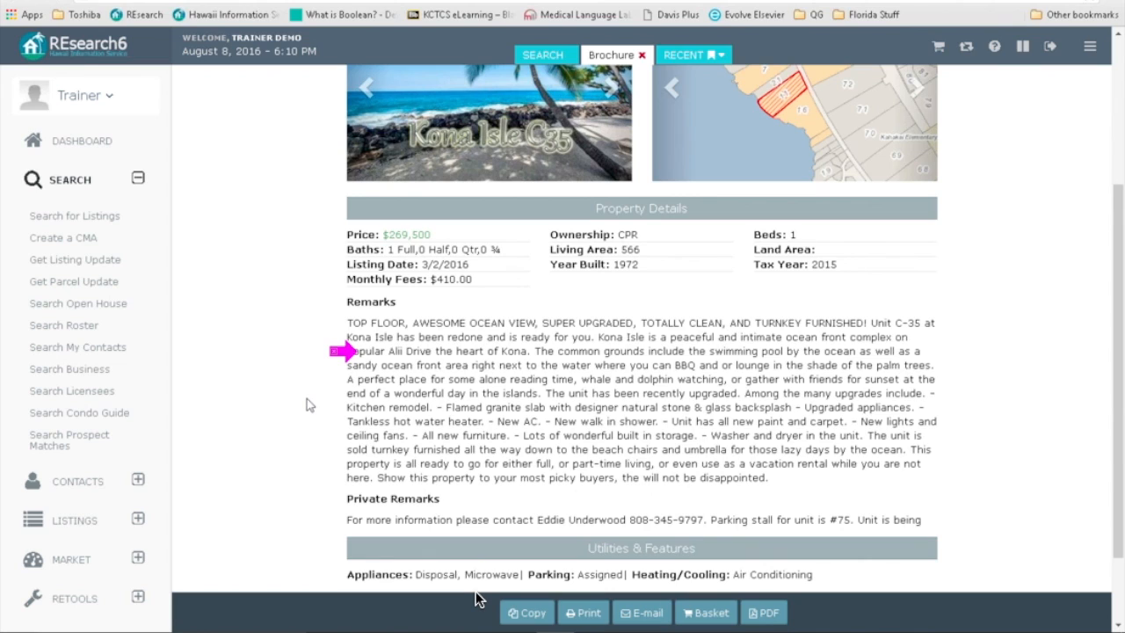
pyautogui.scroll(-2, 307, 403)
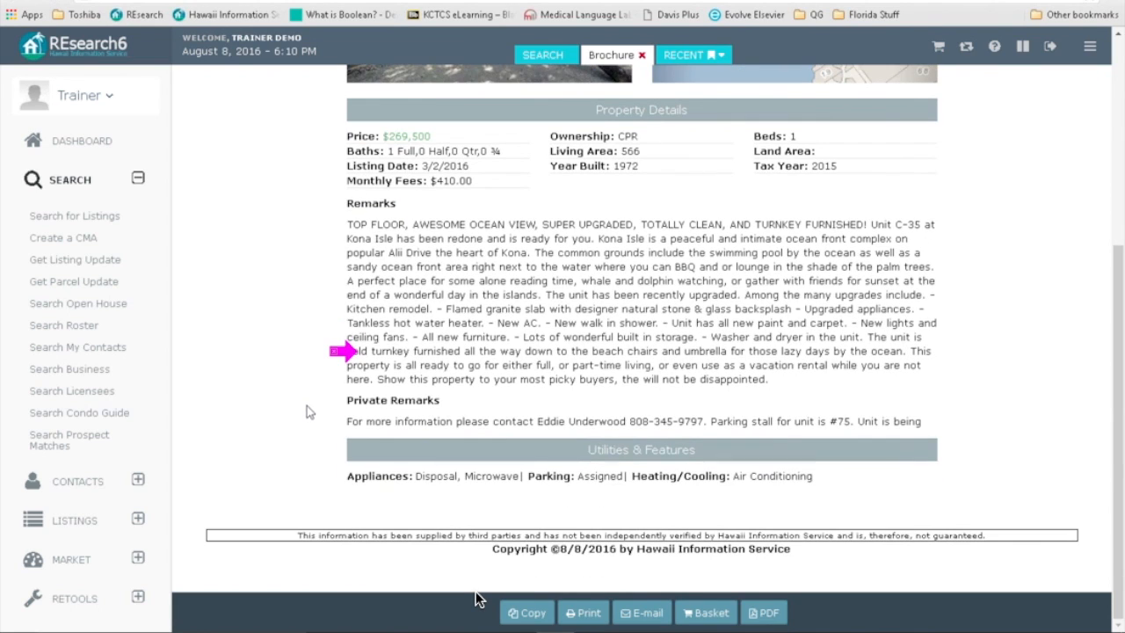
pyautogui.scroll(4, 307, 437)
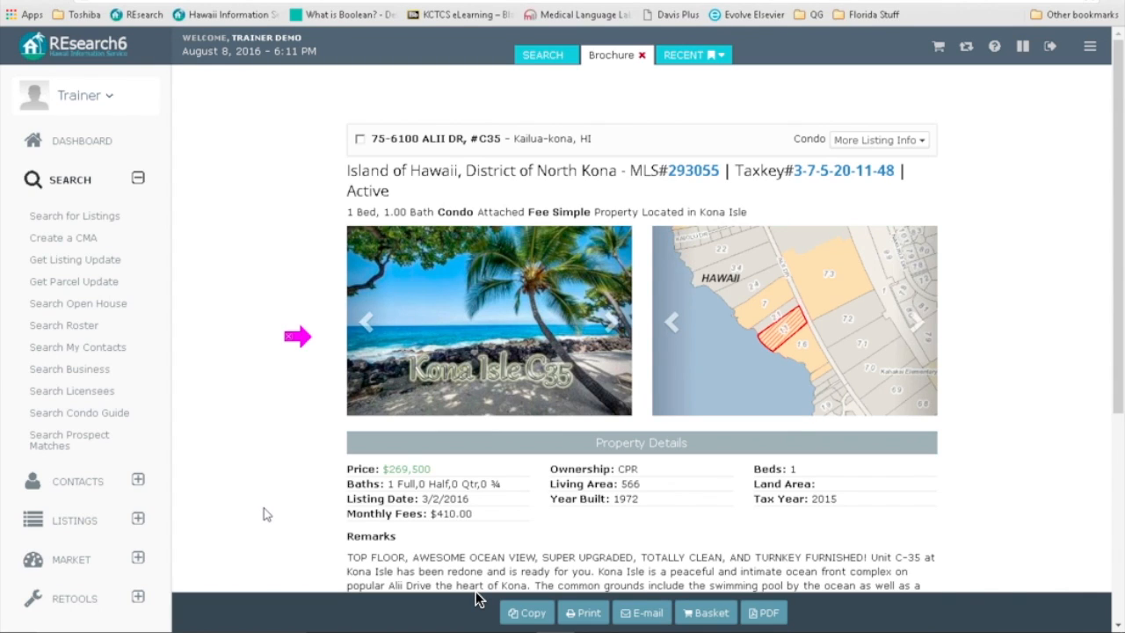
pyautogui.scroll(-2, 265, 513)
pyautogui.scroll(-2, 266, 514)
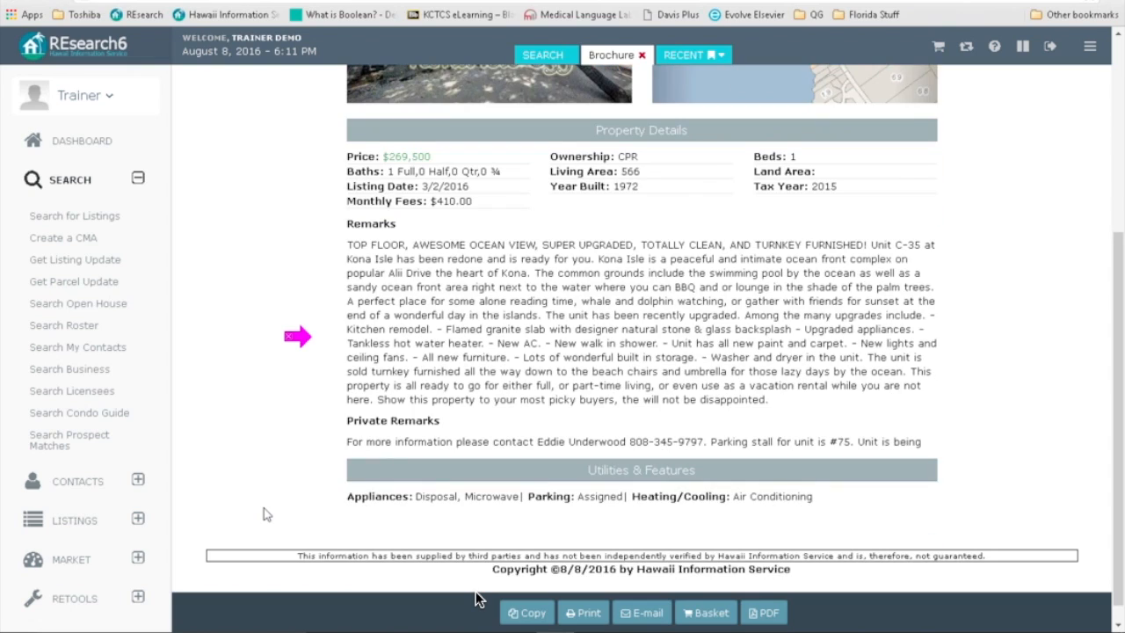
pyautogui.scroll(1, 266, 515)
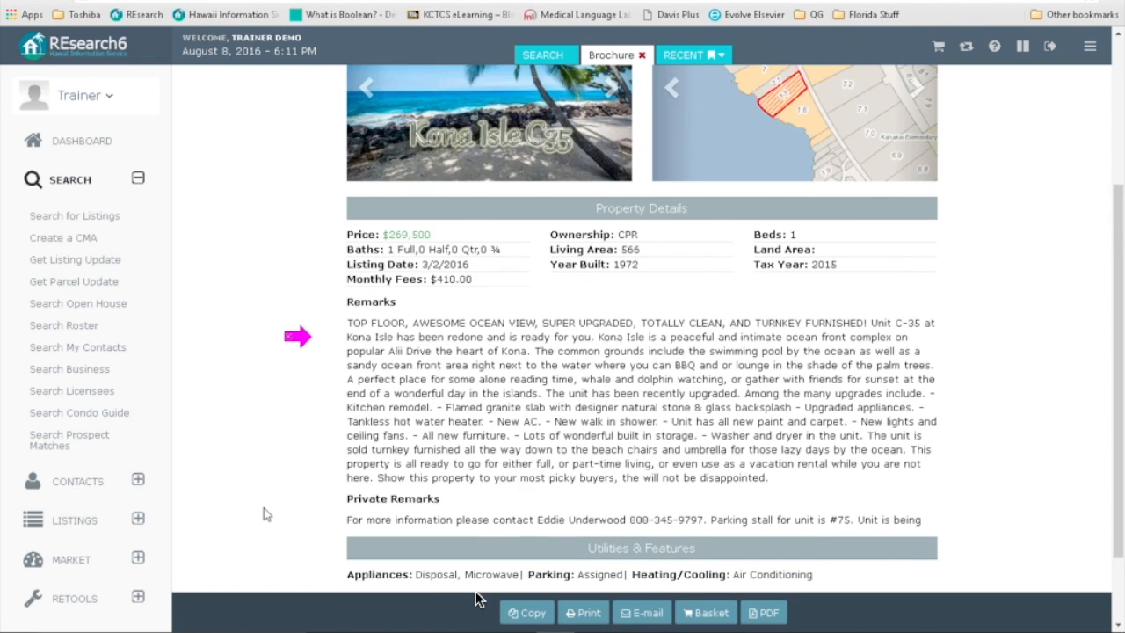
pyautogui.scroll(-1, 266, 513)
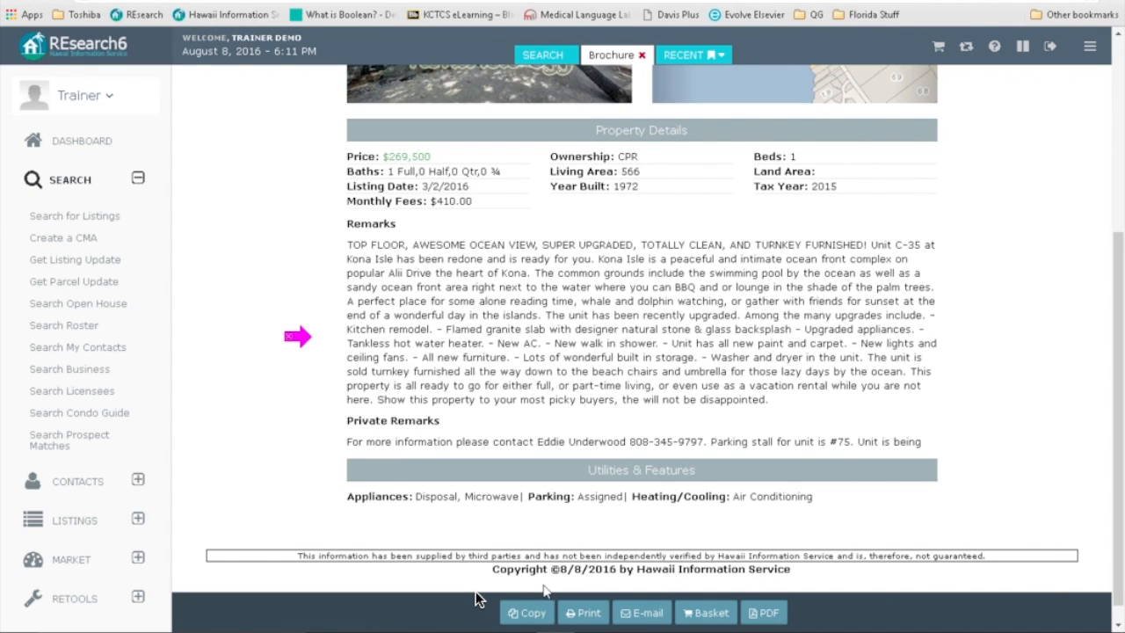
pyautogui.scroll(4, 474, 598)
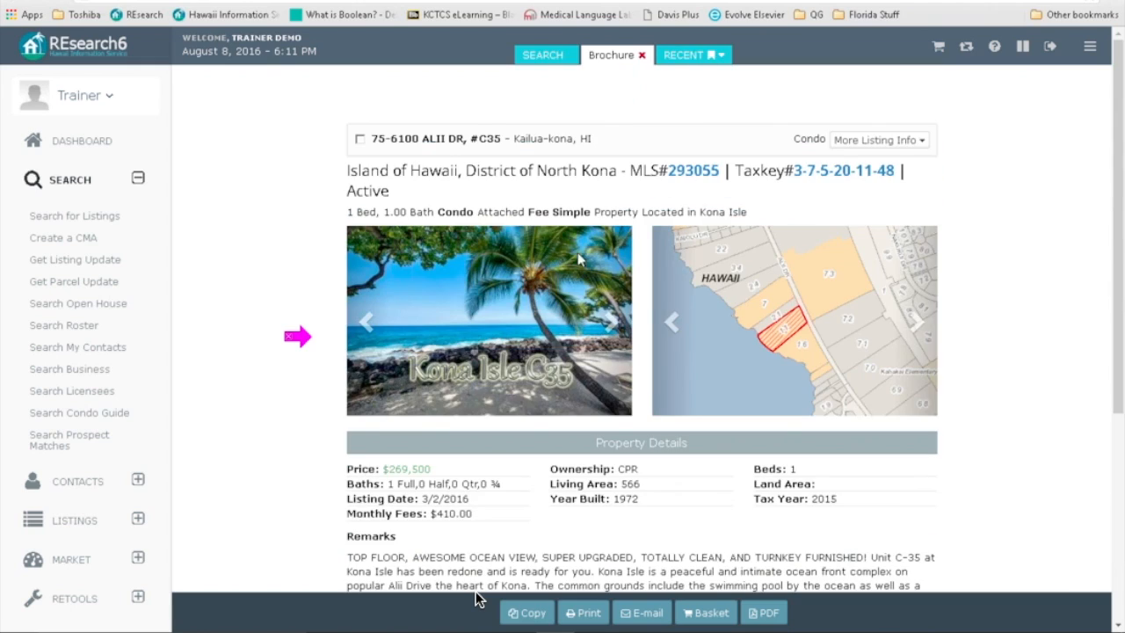
# Step: Close the brochure and re-run the three-listing search with Customer Format added to the output
pyautogui.click(642, 55)
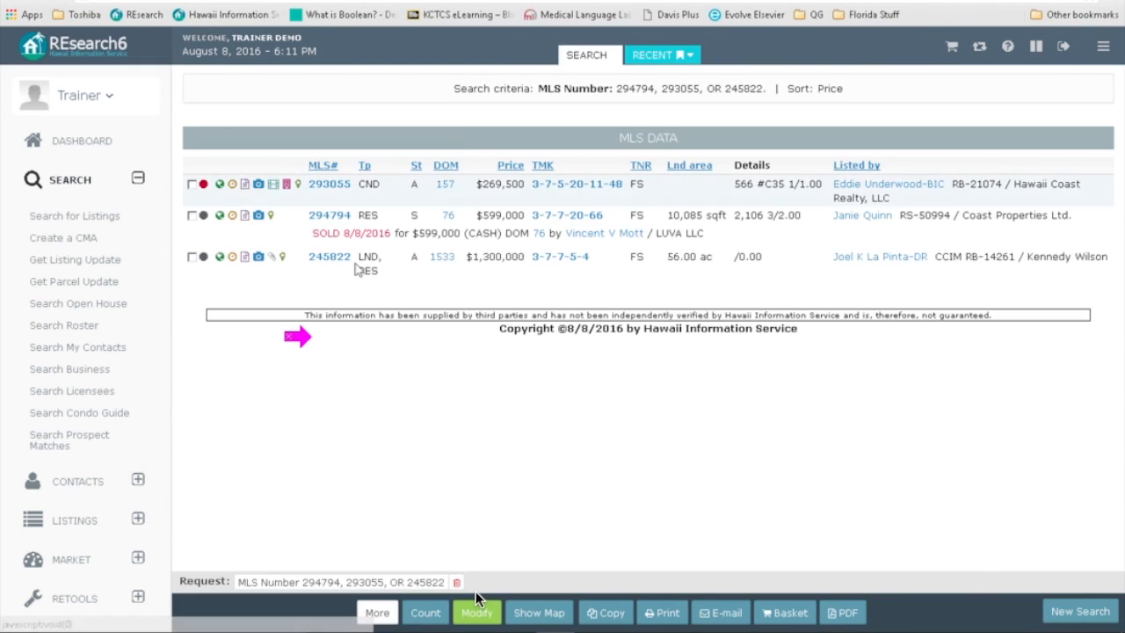
pyautogui.click(475, 606)
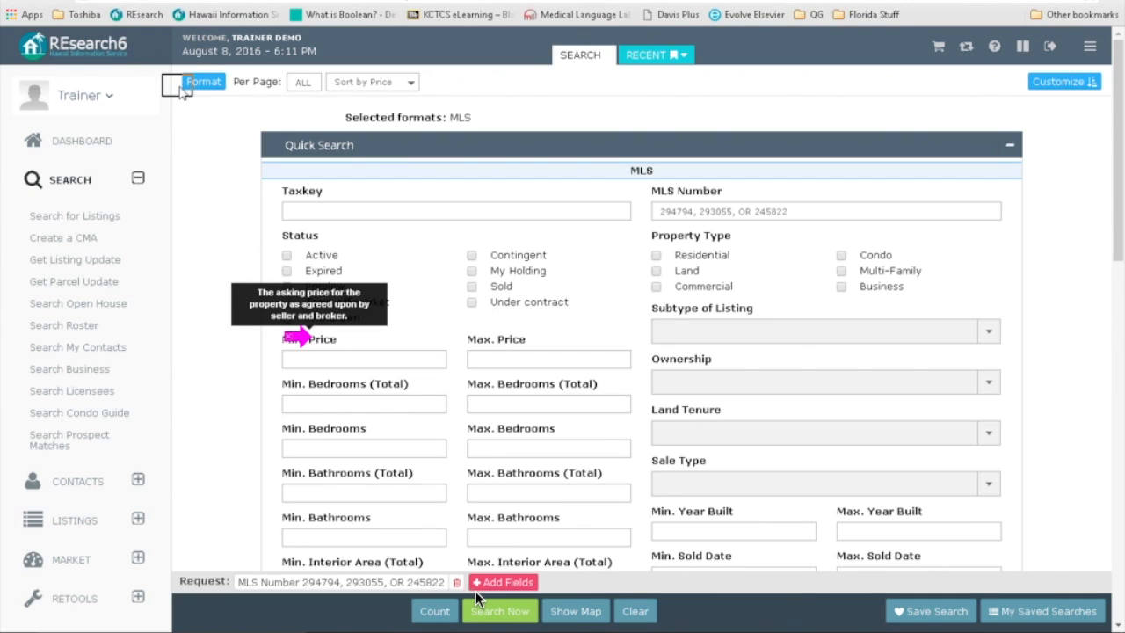
pyautogui.click(202, 84)
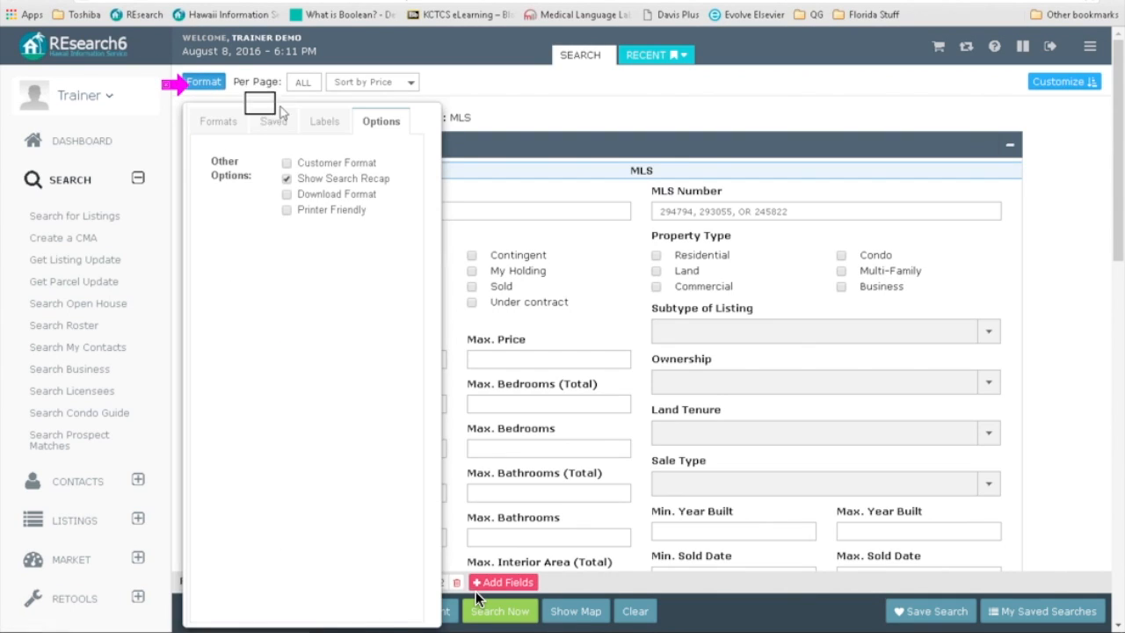
pyautogui.click(285, 163)
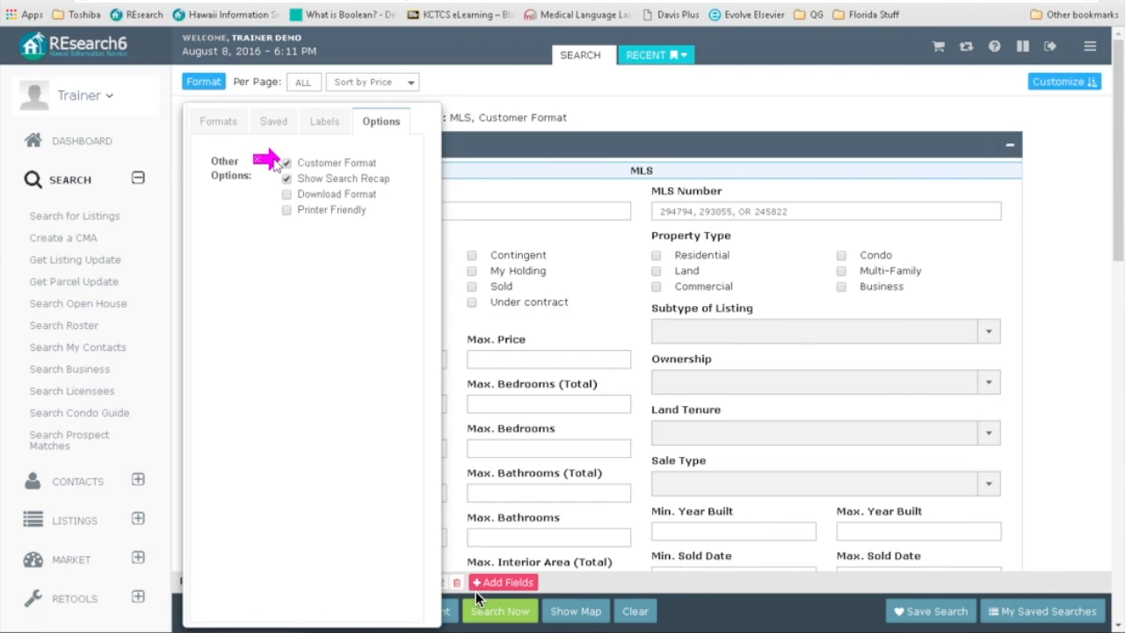
pyautogui.click(482, 606)
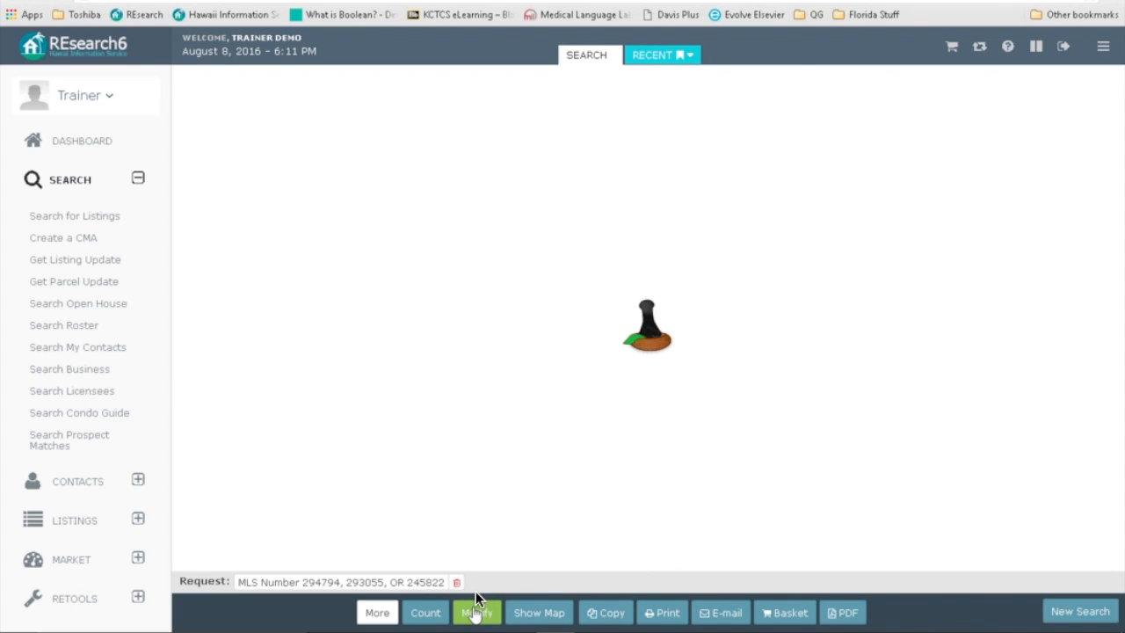
# Step: Restrict the search criteria to Active status and run the search again
pyautogui.click(475, 606)
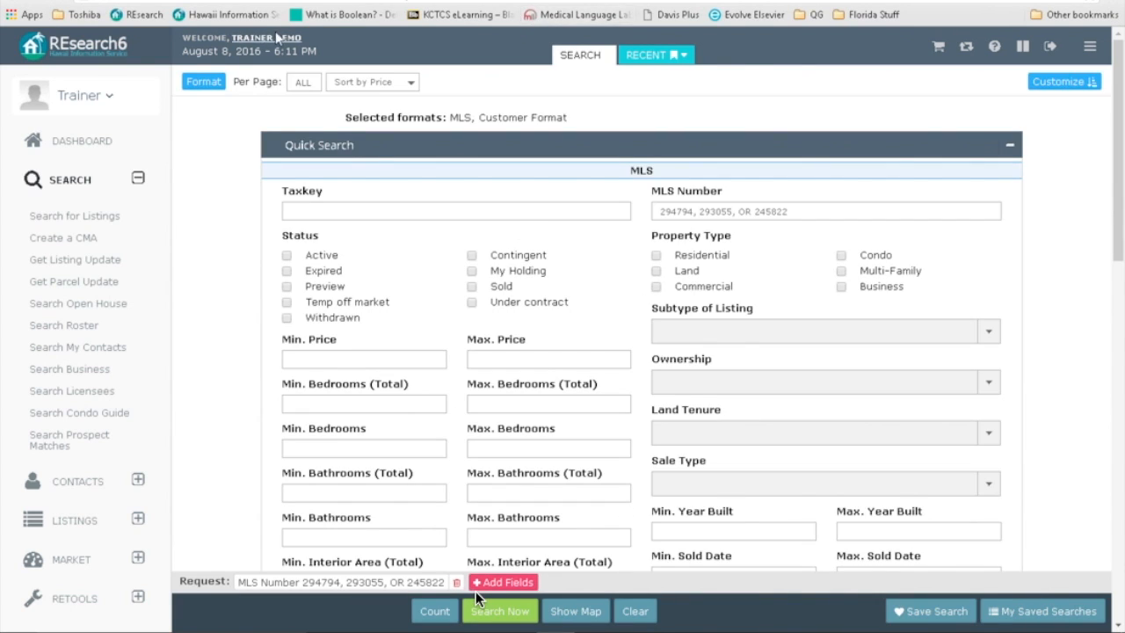
pyautogui.click(286, 255)
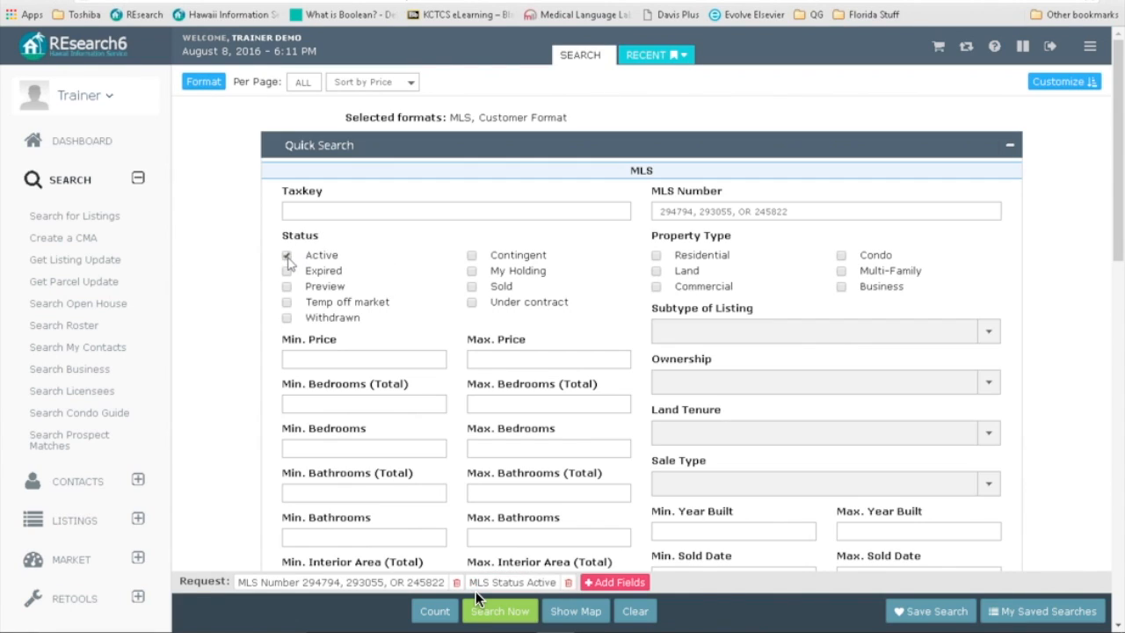
pyautogui.click(503, 614)
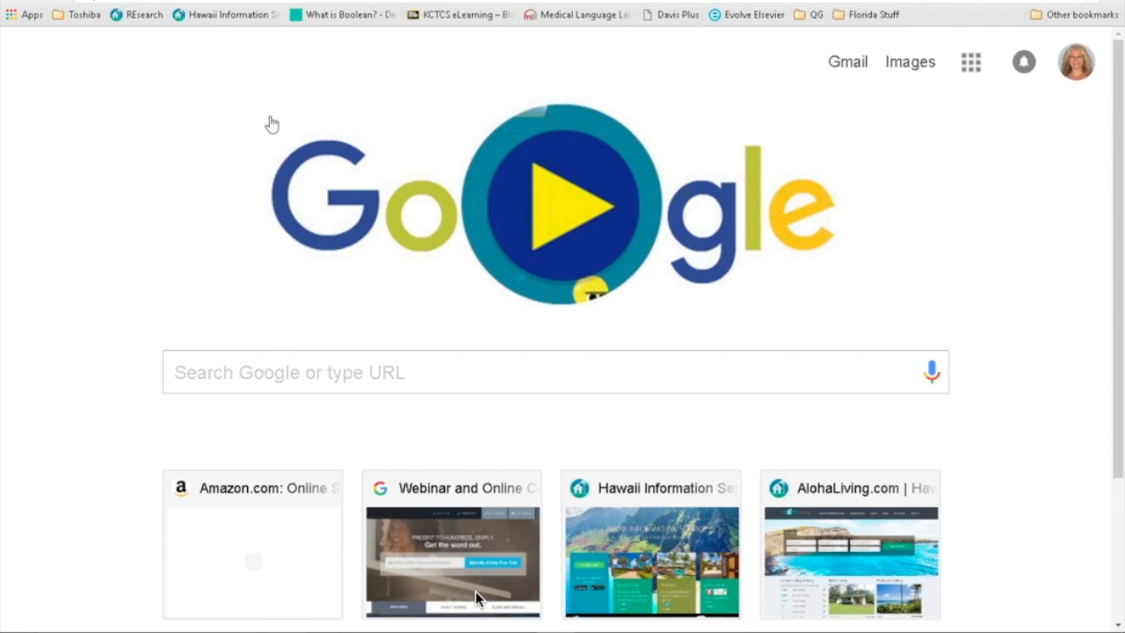
# Step: Search Google for 'presidential news'
pyautogui.click(204, 378)
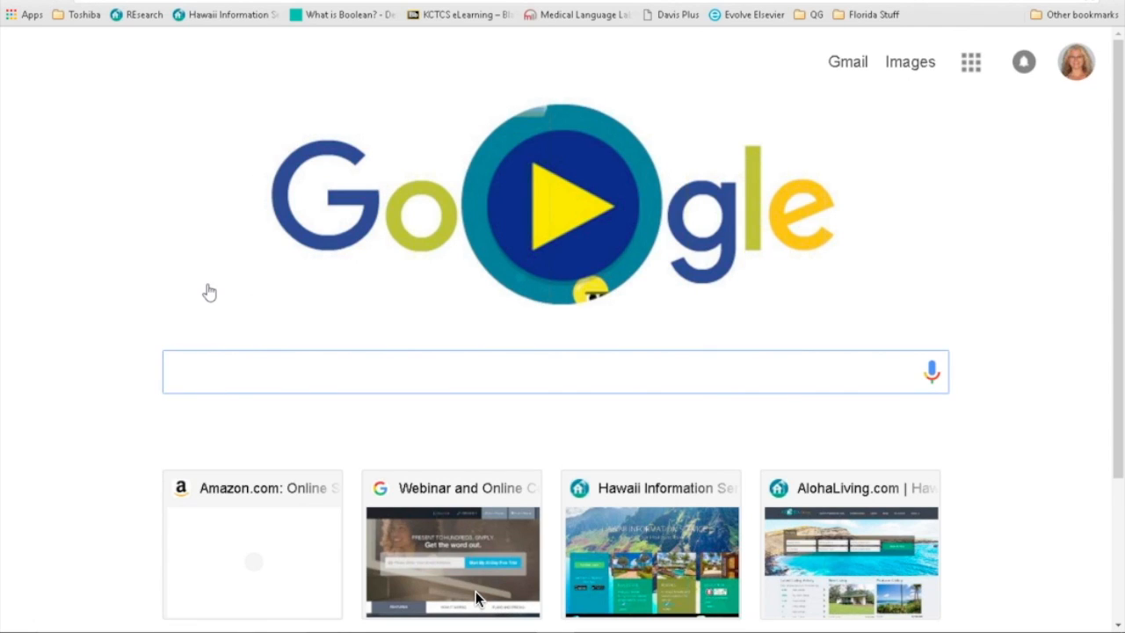
pyautogui.write('presidential')
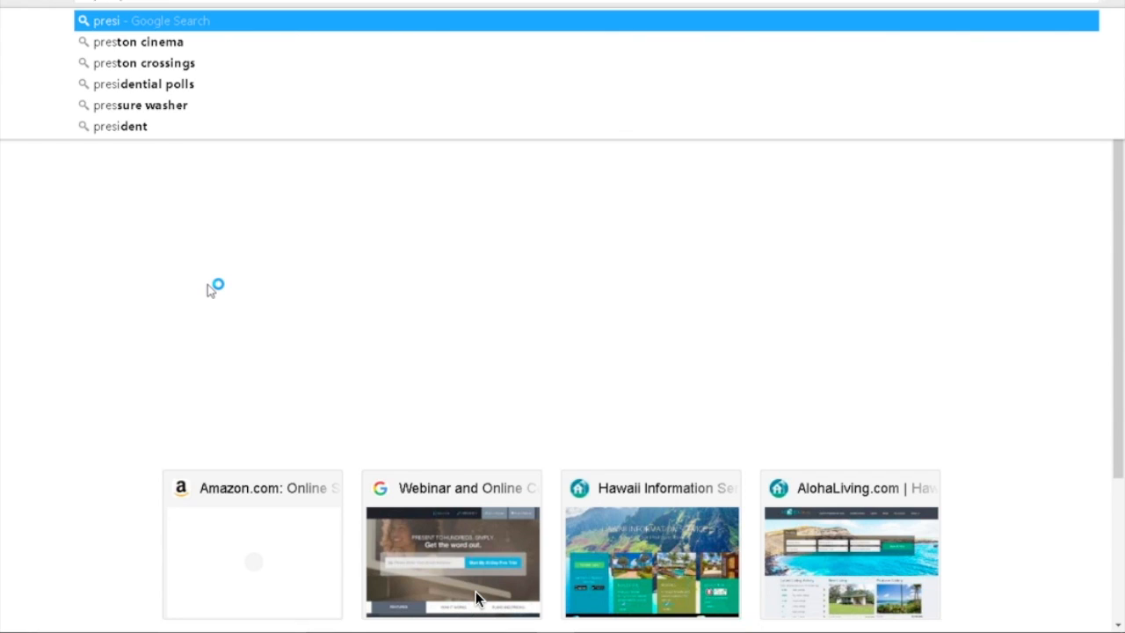
pyautogui.write(' news')
pyautogui.press('Return')
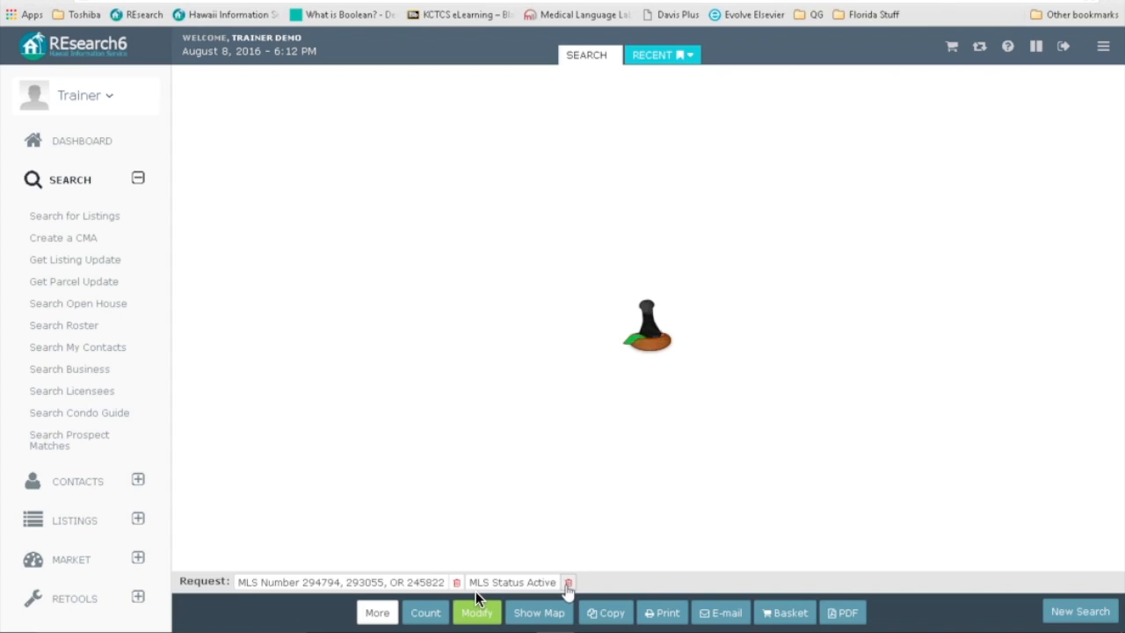
# Step: Return to the Quick Search form, then log out of REsearch6
pyautogui.click(475, 598)
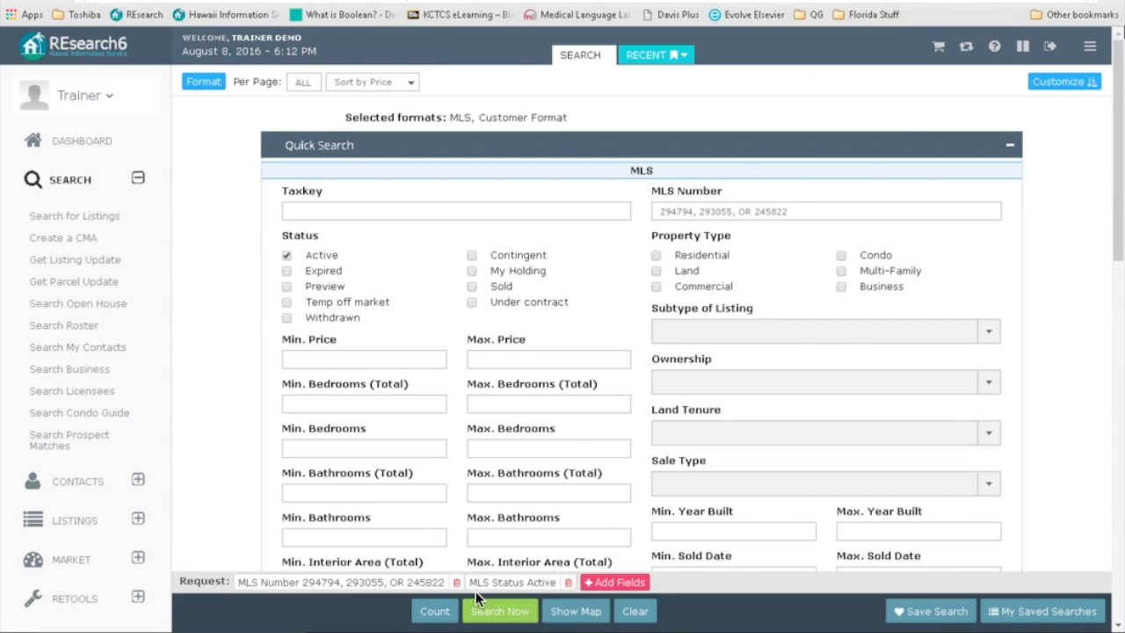
pyautogui.click(1053, 45)
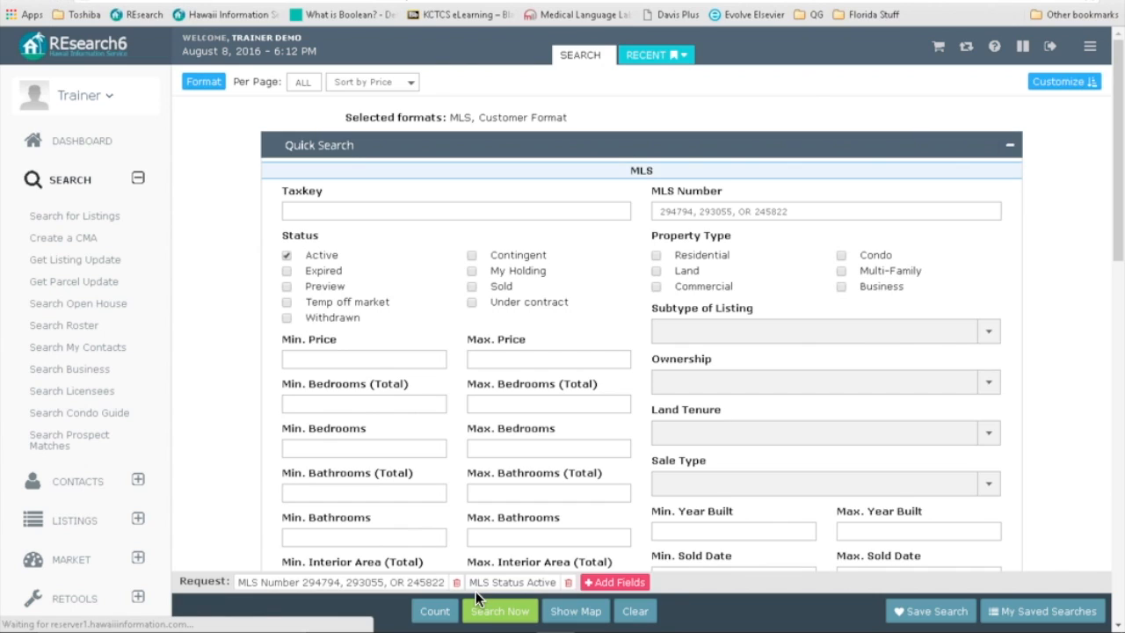
# Step: Open hawaiiinformation.com in a new tab and log back in to REsearch 6 via Member Login
pyautogui.hotkey('ctrl', 'Tab')
pyautogui.hotkey('ctrl', 't')
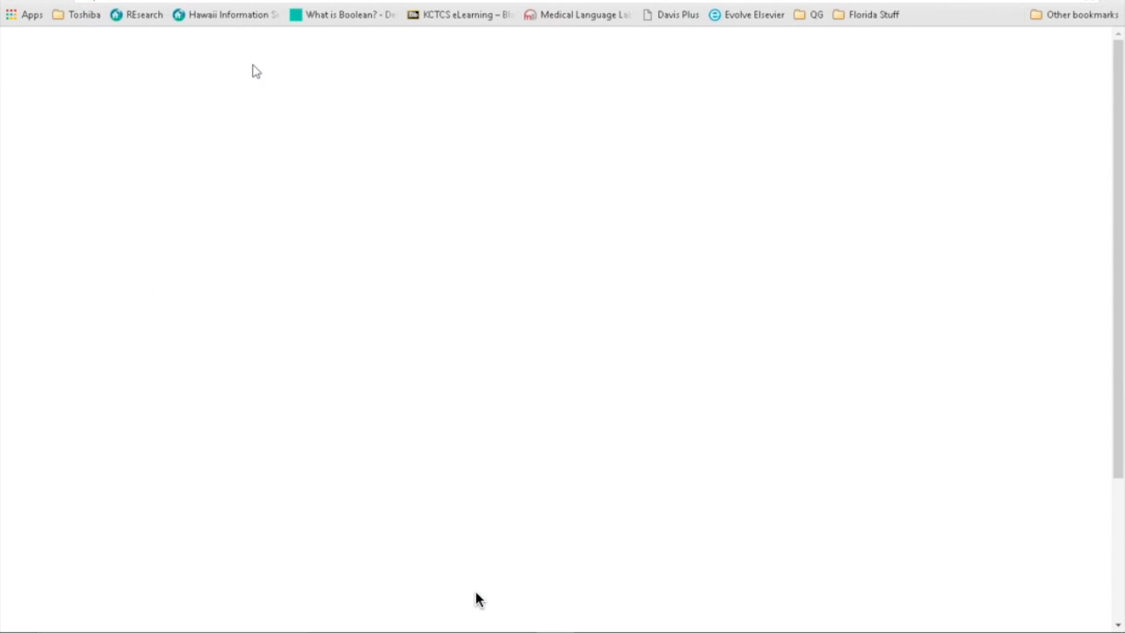
pyautogui.write('haw')
pyautogui.press('Return')
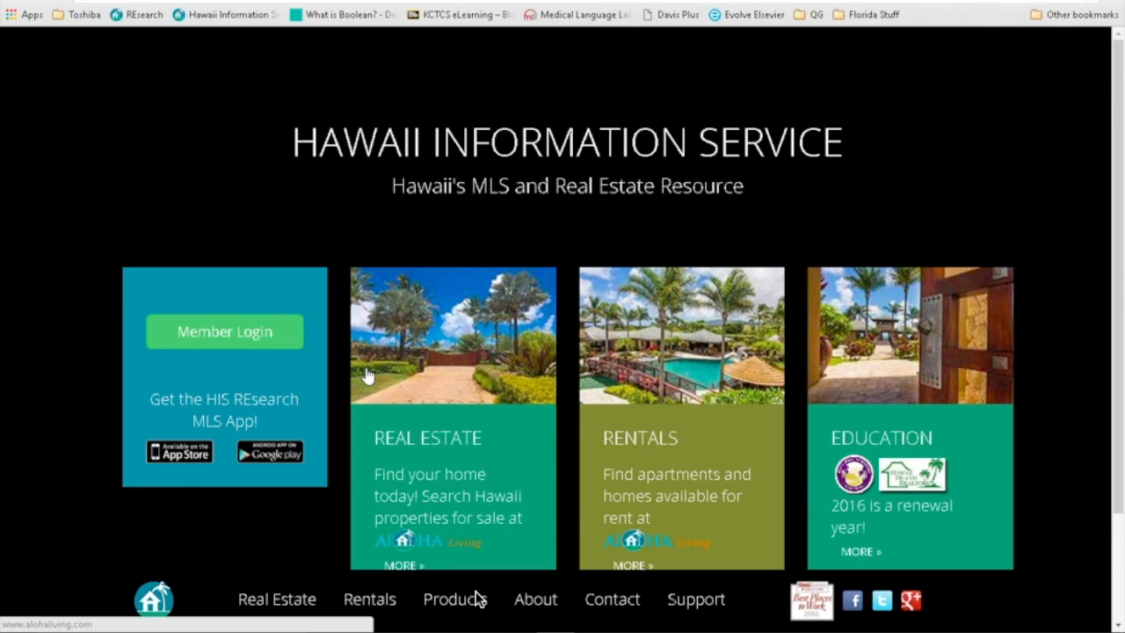
pyautogui.click(257, 340)
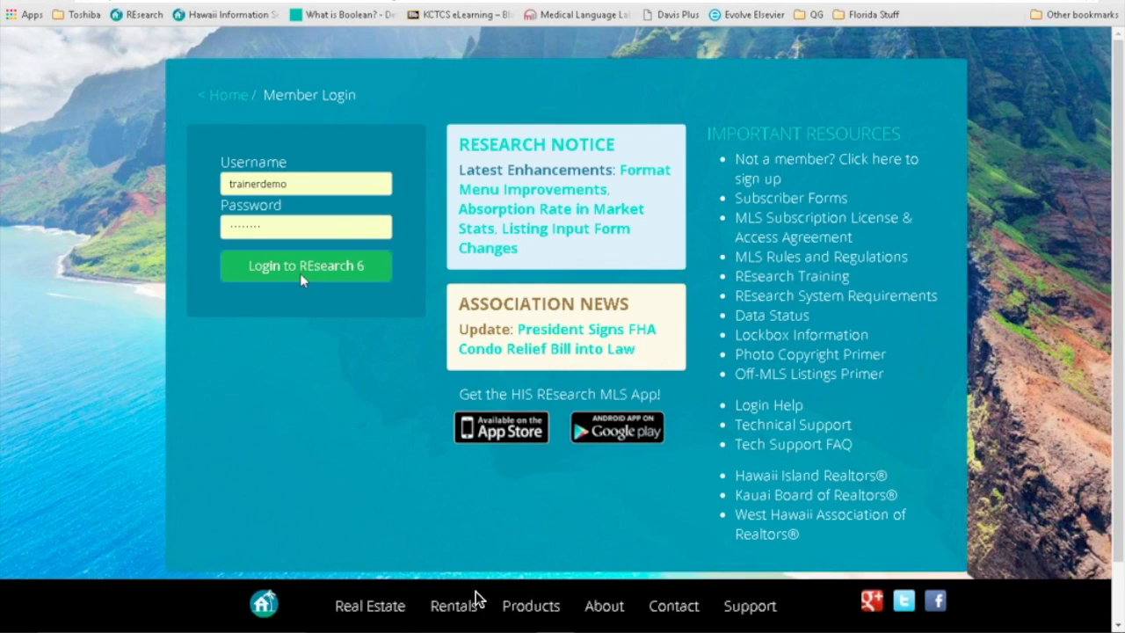
pyautogui.click(300, 277)
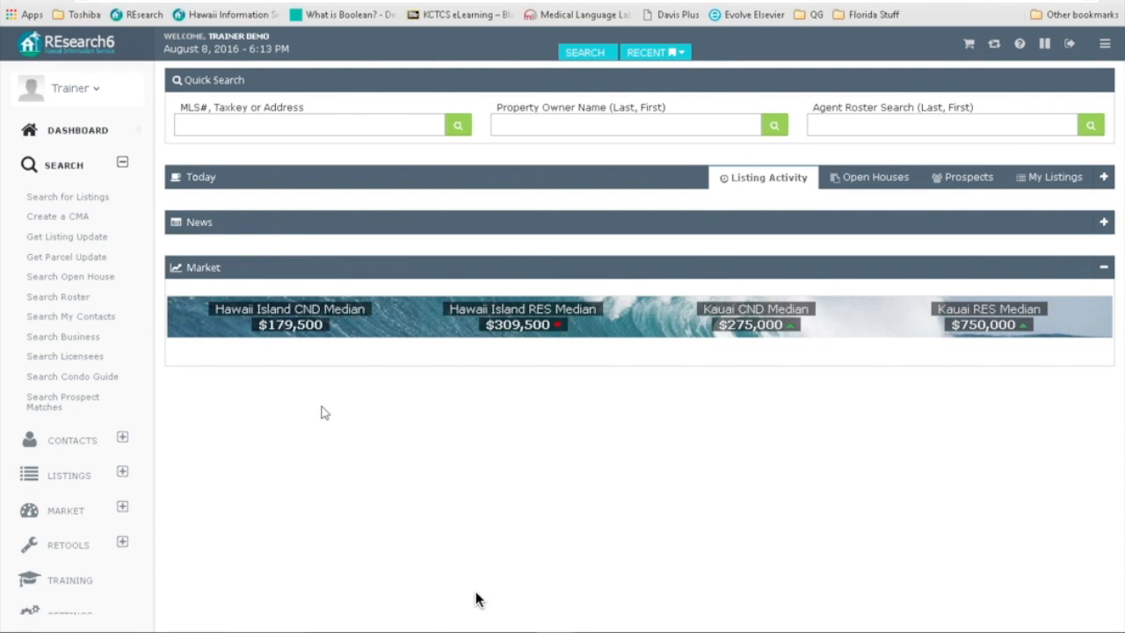
# Step: Run a fresh Quick Search for MLS numbers 294794, 293055 and 245822
pyautogui.click(123, 163)
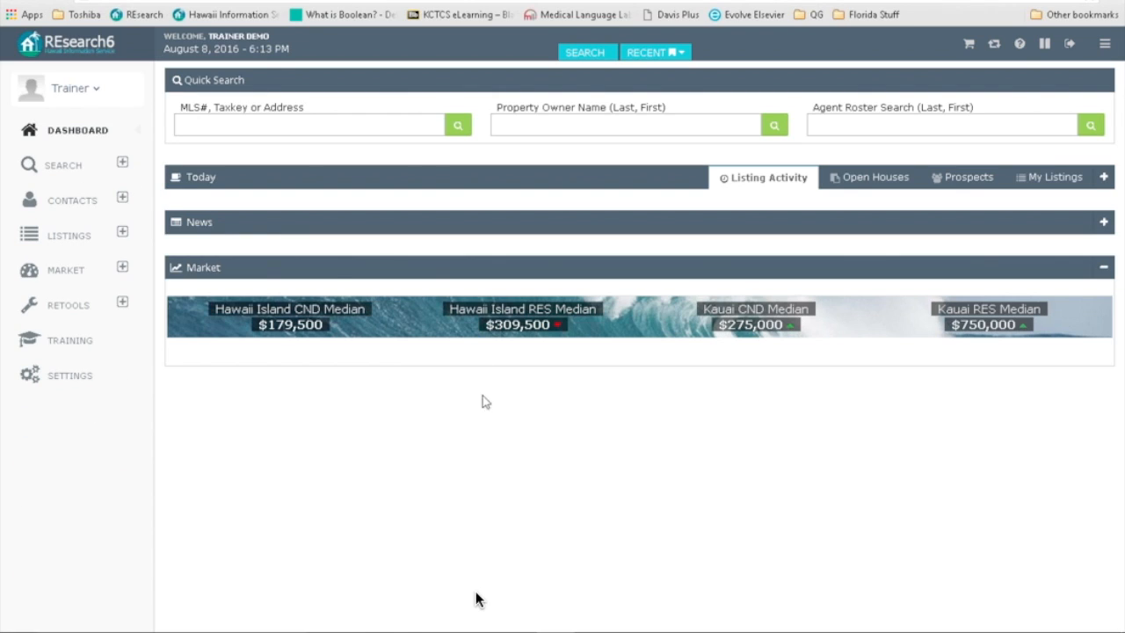
pyautogui.click(65, 167)
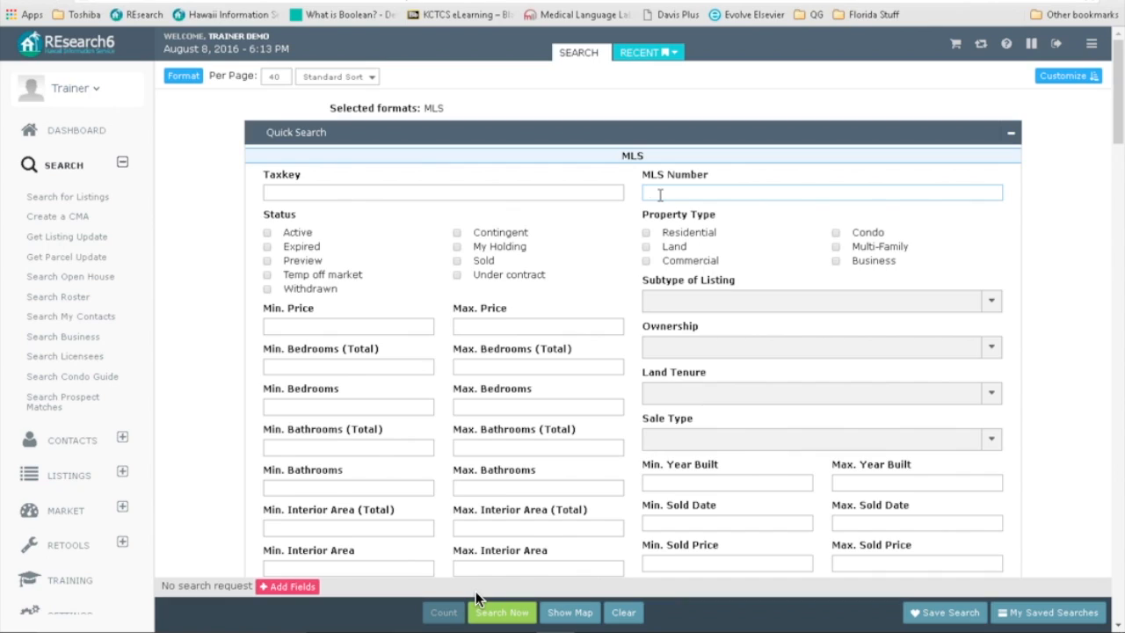
pyautogui.click(660, 195)
pyautogui.write('294794,293055,245822')
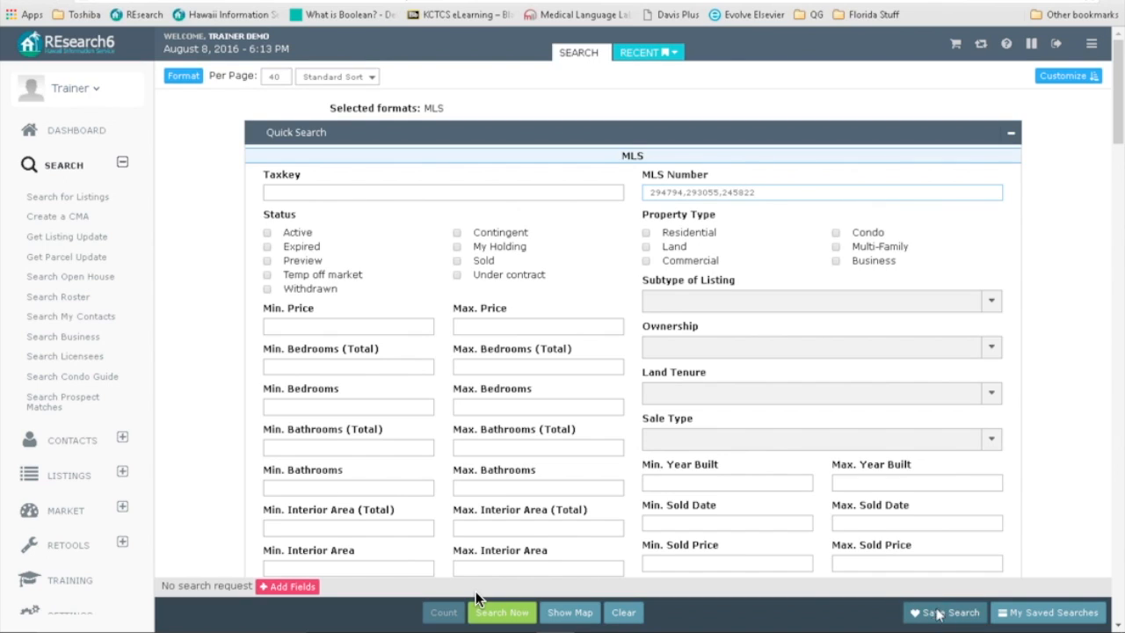
pyautogui.click(511, 614)
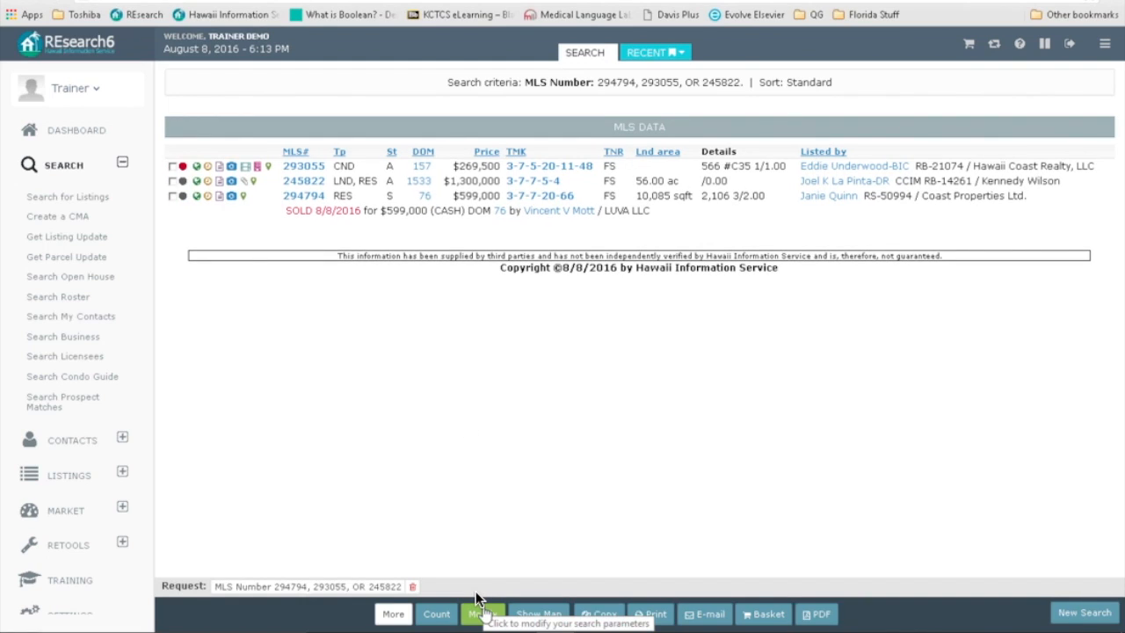
# Step: Add Customer Format to the output and re-run the three-MLS-number search, keeping the sort order
pyautogui.click(477, 608)
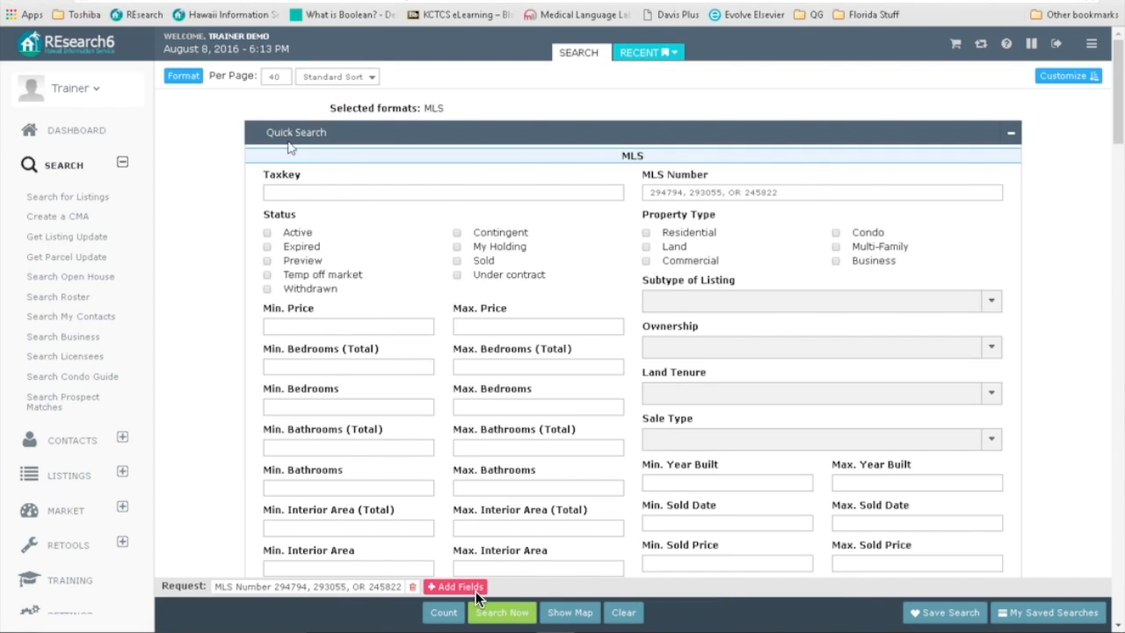
pyautogui.click(339, 78)
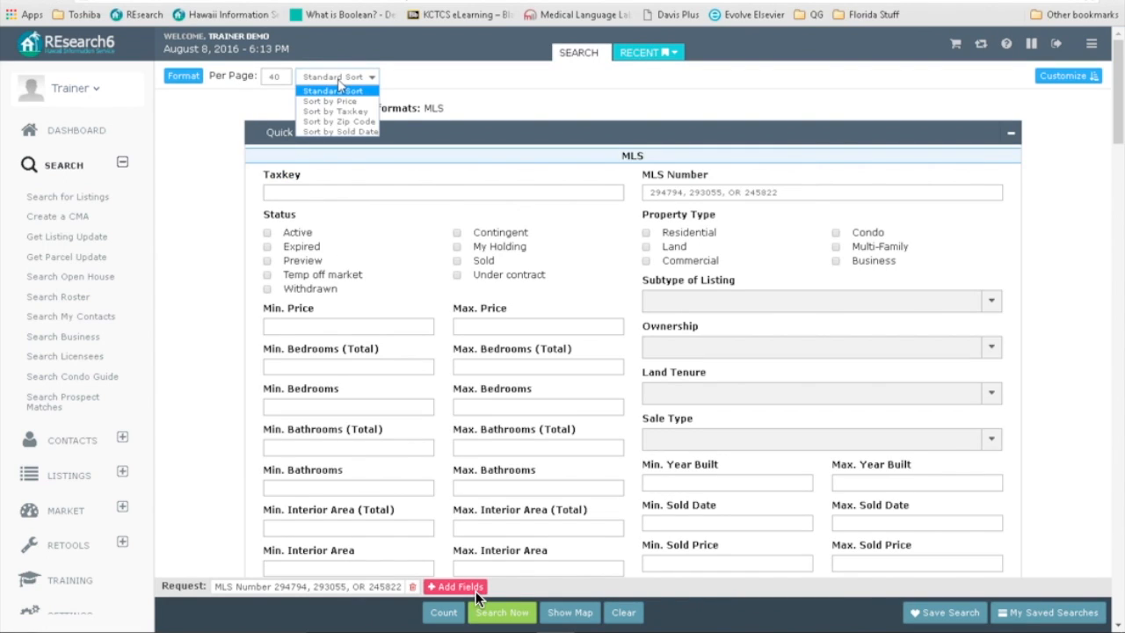
pyautogui.click(232, 98)
pyautogui.click(192, 78)
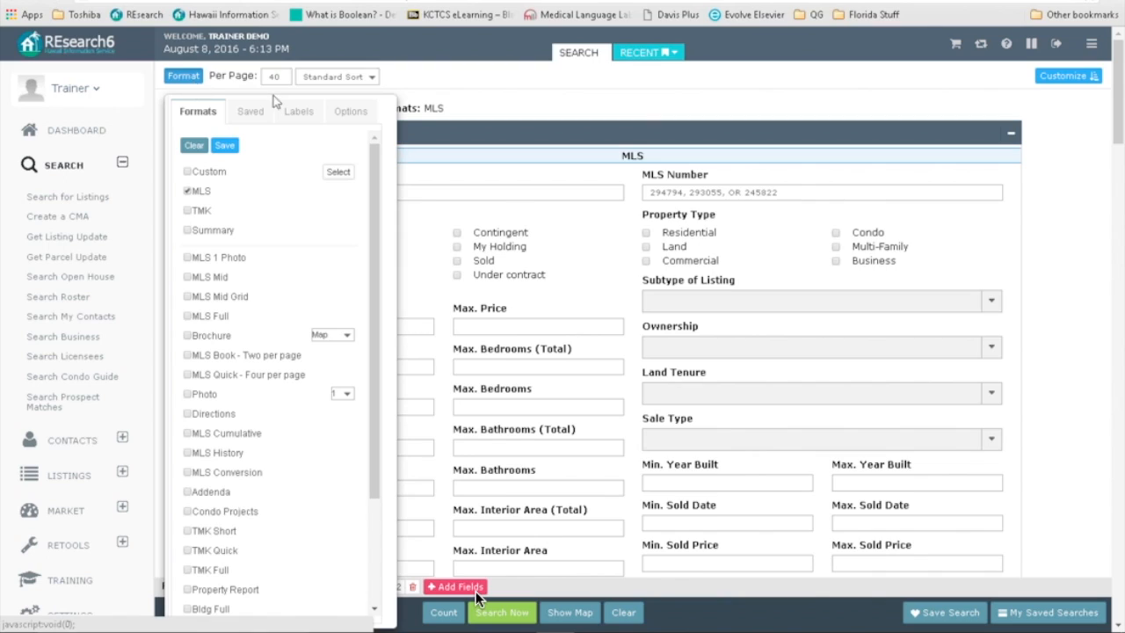
pyautogui.click(350, 112)
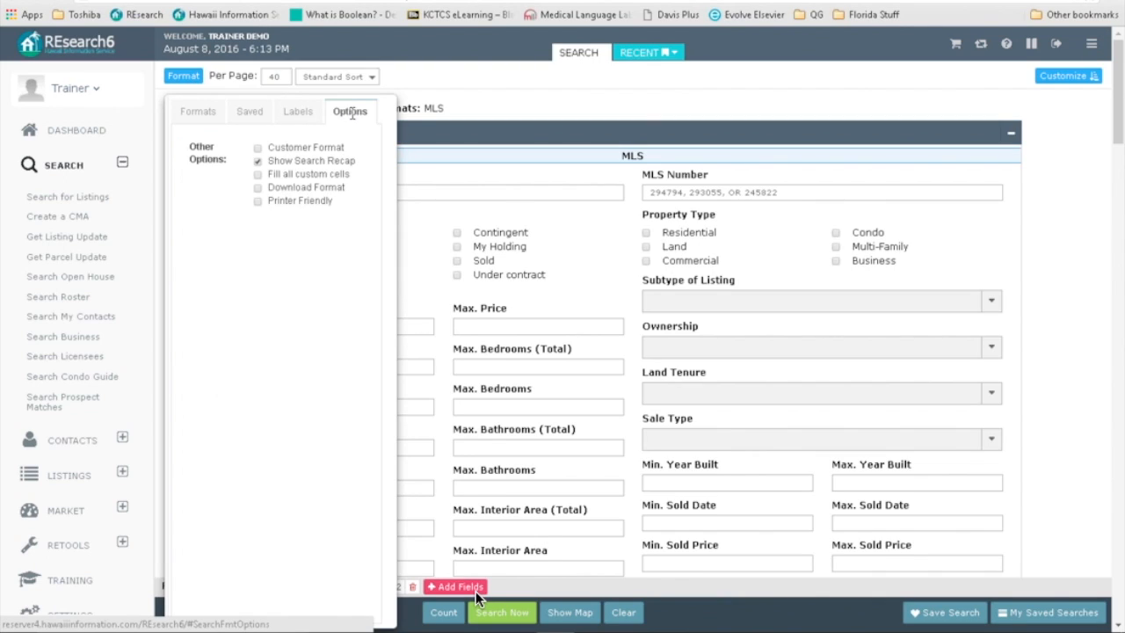
pyautogui.click(257, 147)
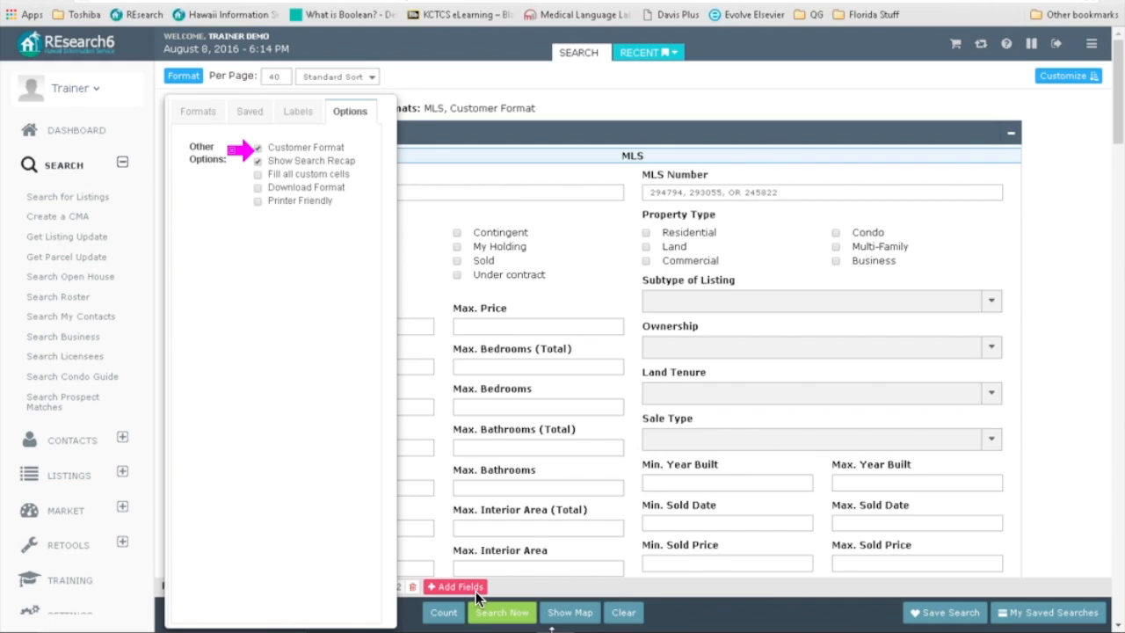
pyautogui.click(502, 611)
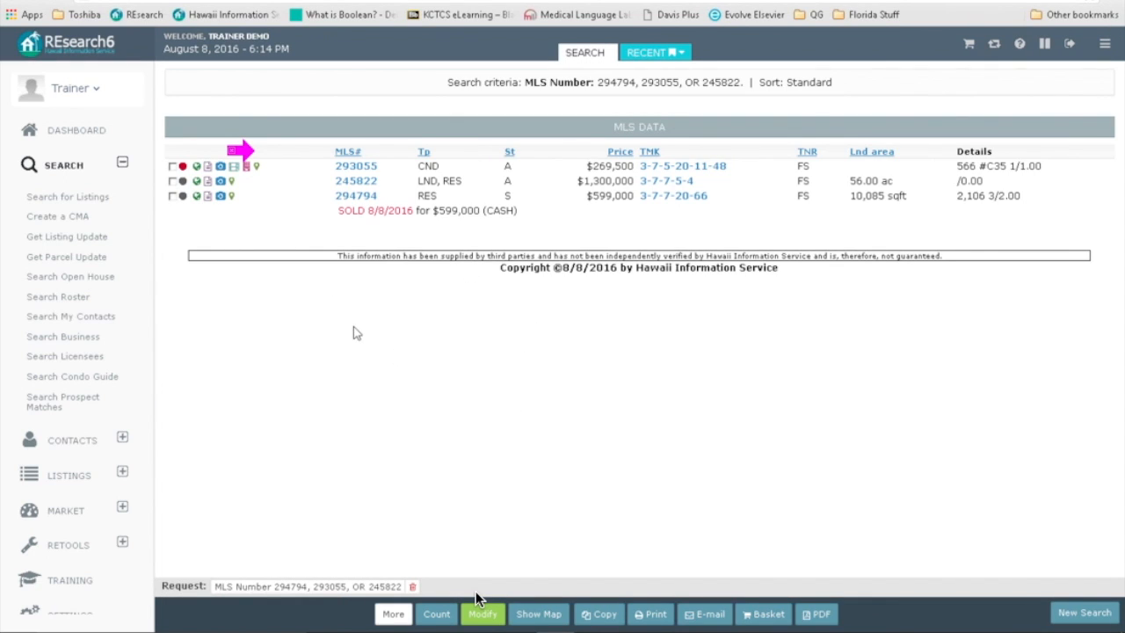
pyautogui.click(207, 168)
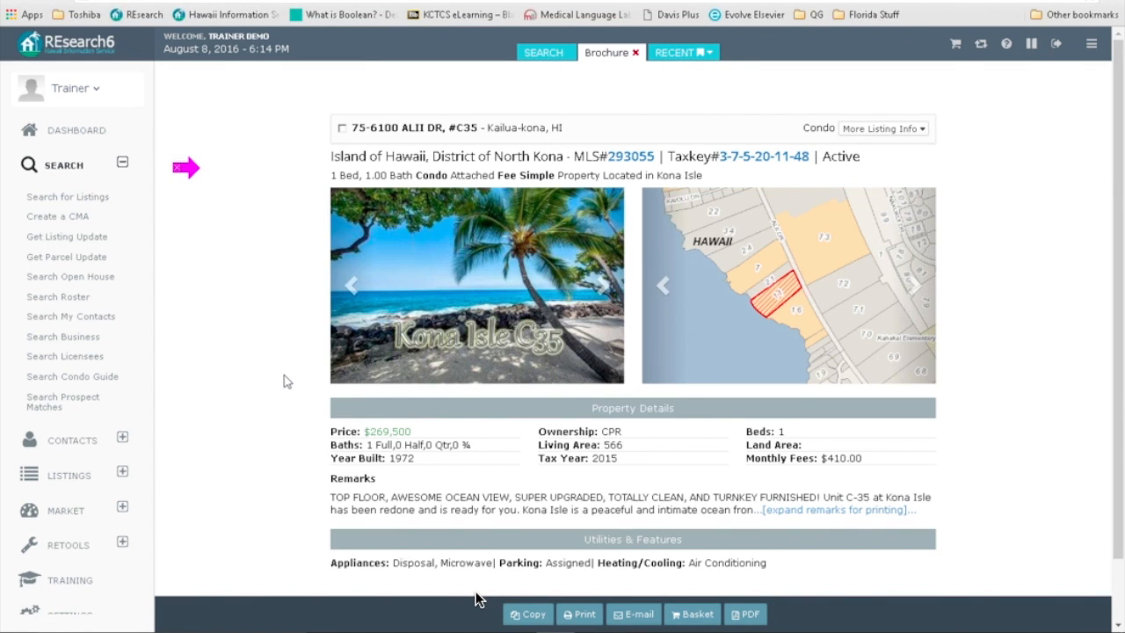
pyautogui.scroll(-1, 286, 381)
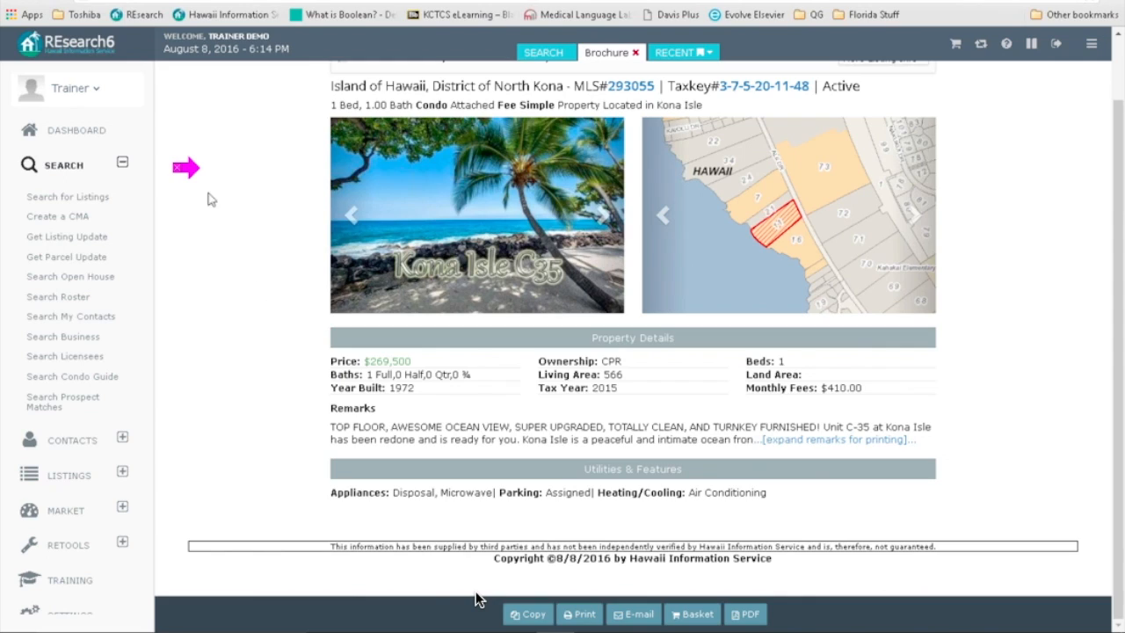
pyautogui.click(808, 446)
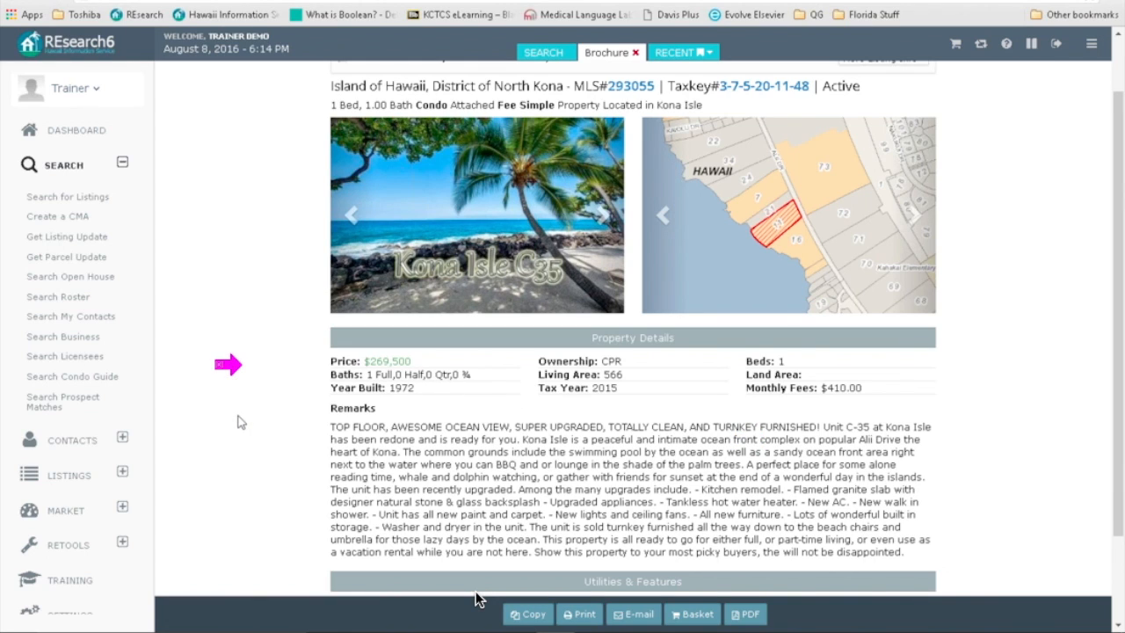
pyautogui.scroll(-2, 243, 420)
pyautogui.scroll(3, 248, 421)
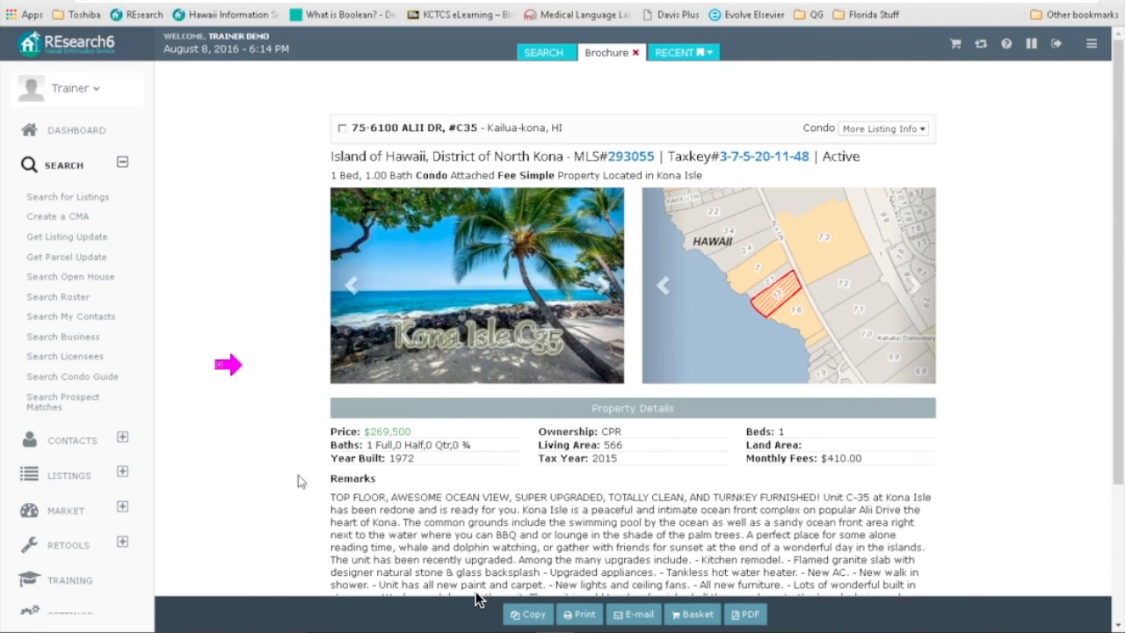
pyautogui.click(636, 53)
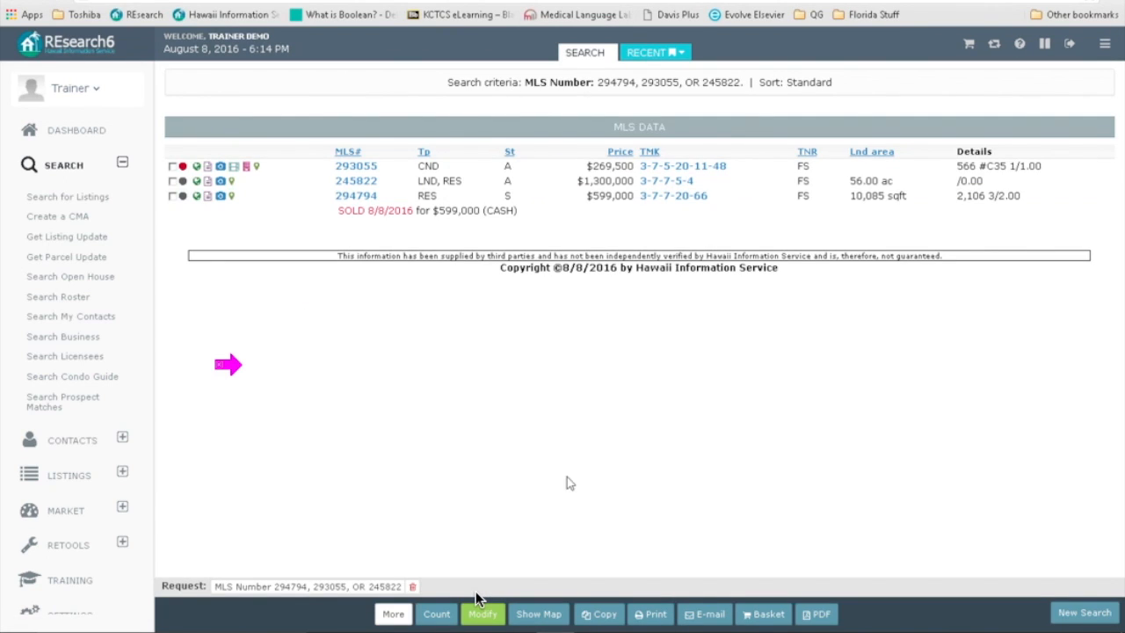
# Step: Replace the MLS output format with Brochure using Taxmap, keeping Customer Format
pyautogui.click(481, 612)
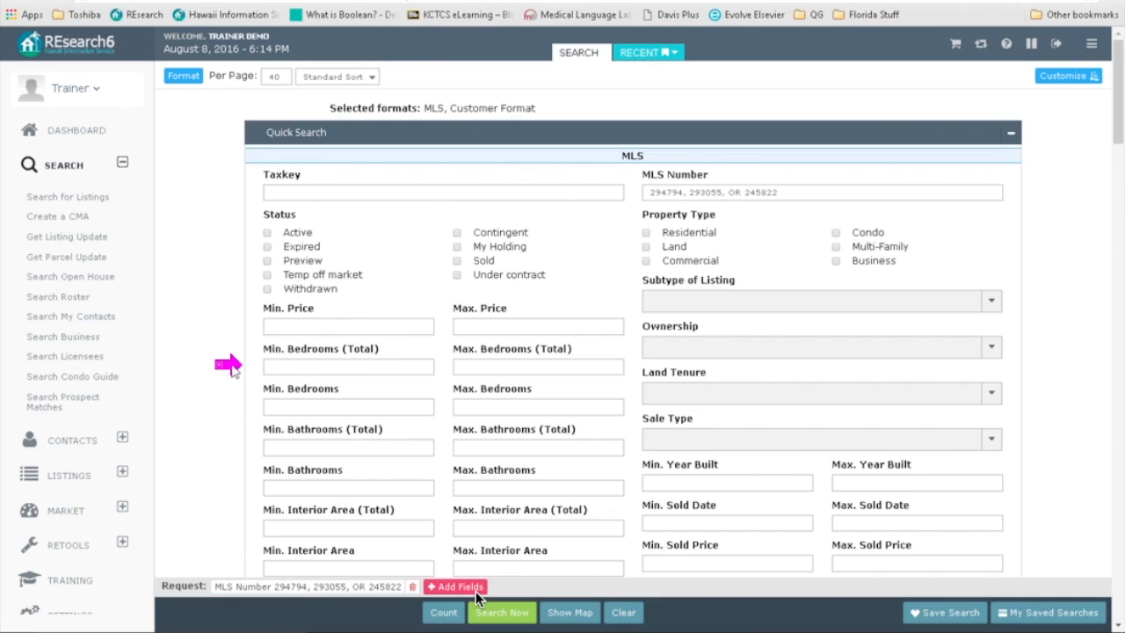
pyautogui.click(182, 79)
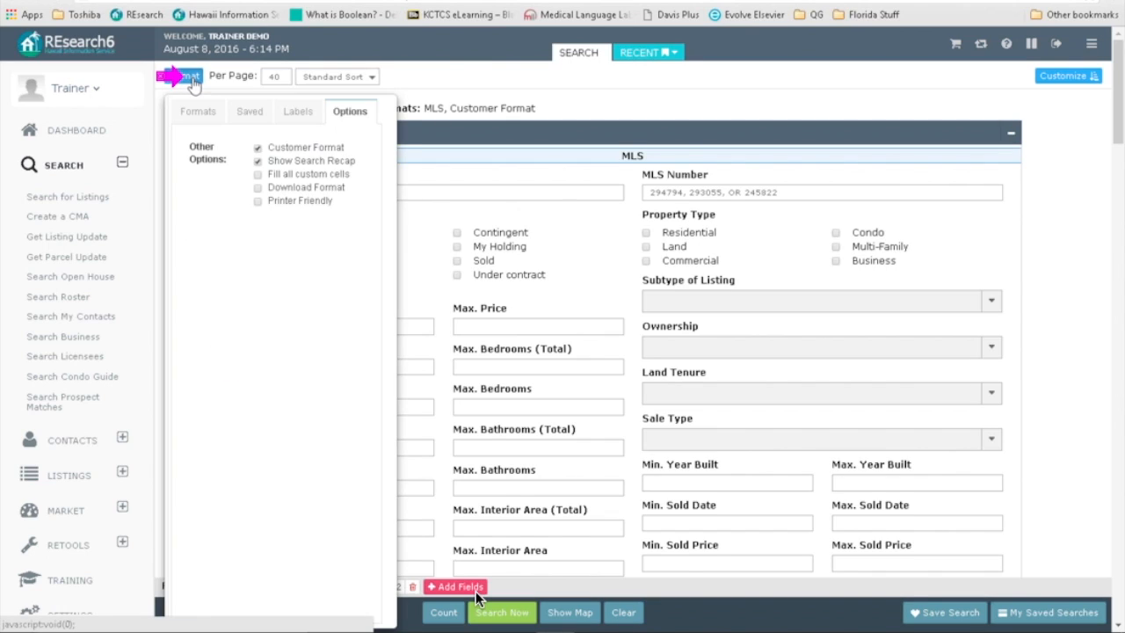
pyautogui.click(197, 112)
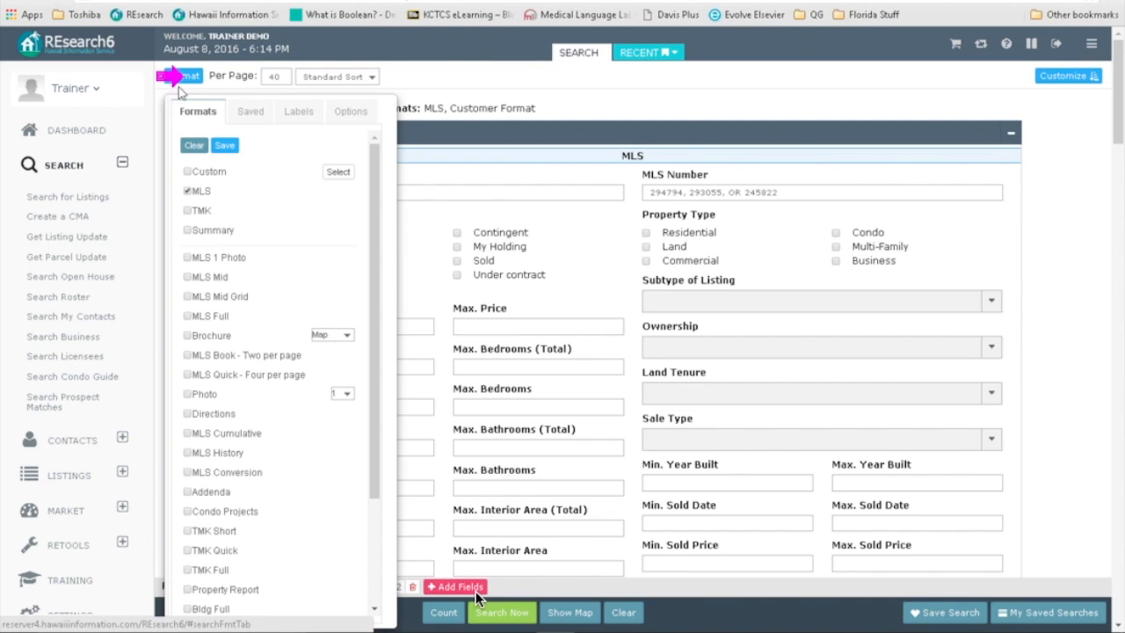
pyautogui.click(187, 191)
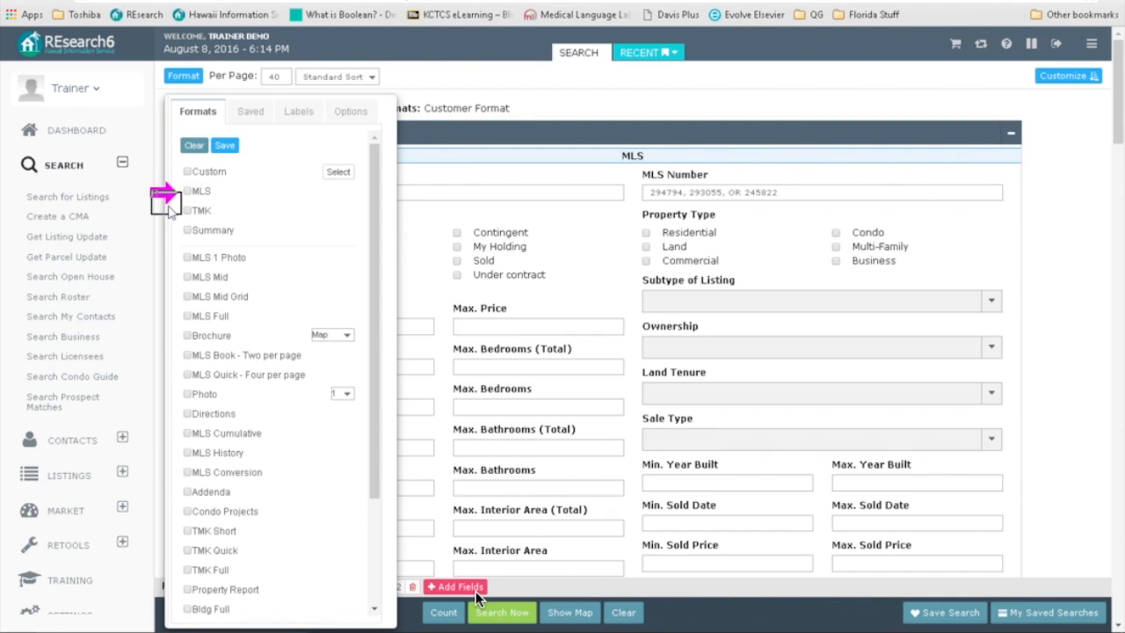
pyautogui.click(187, 335)
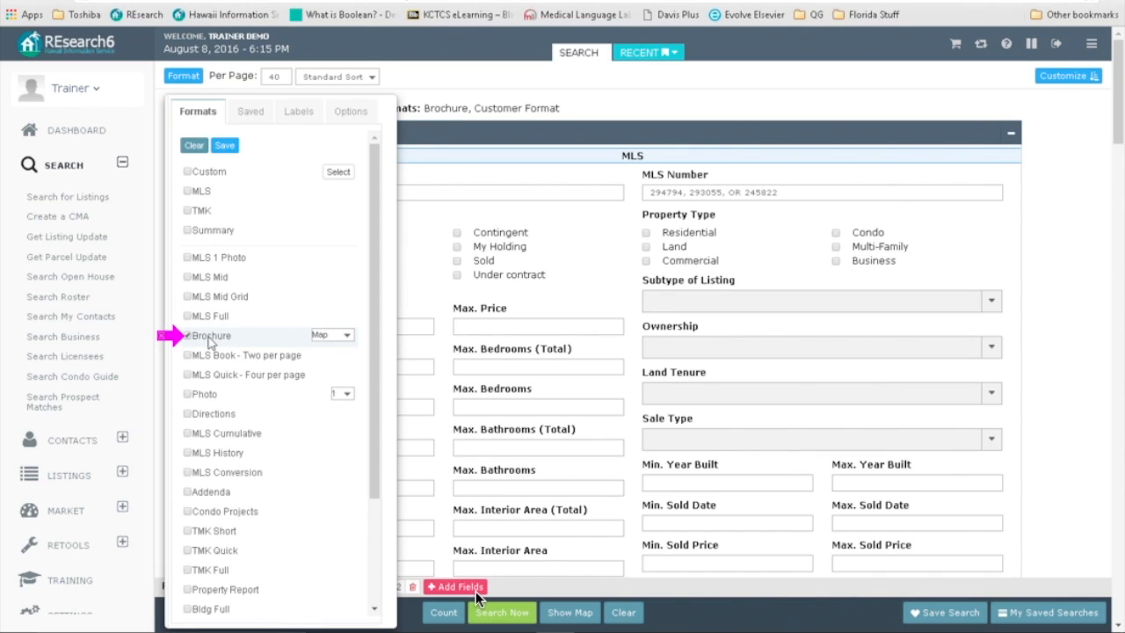
pyautogui.click(349, 339)
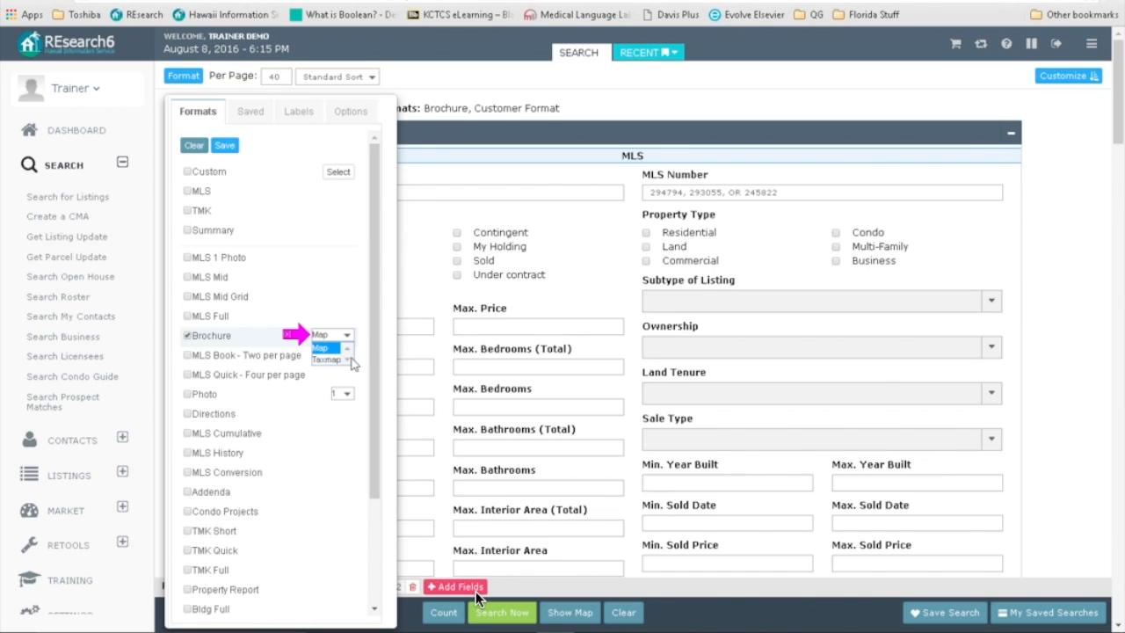
pyautogui.click(338, 359)
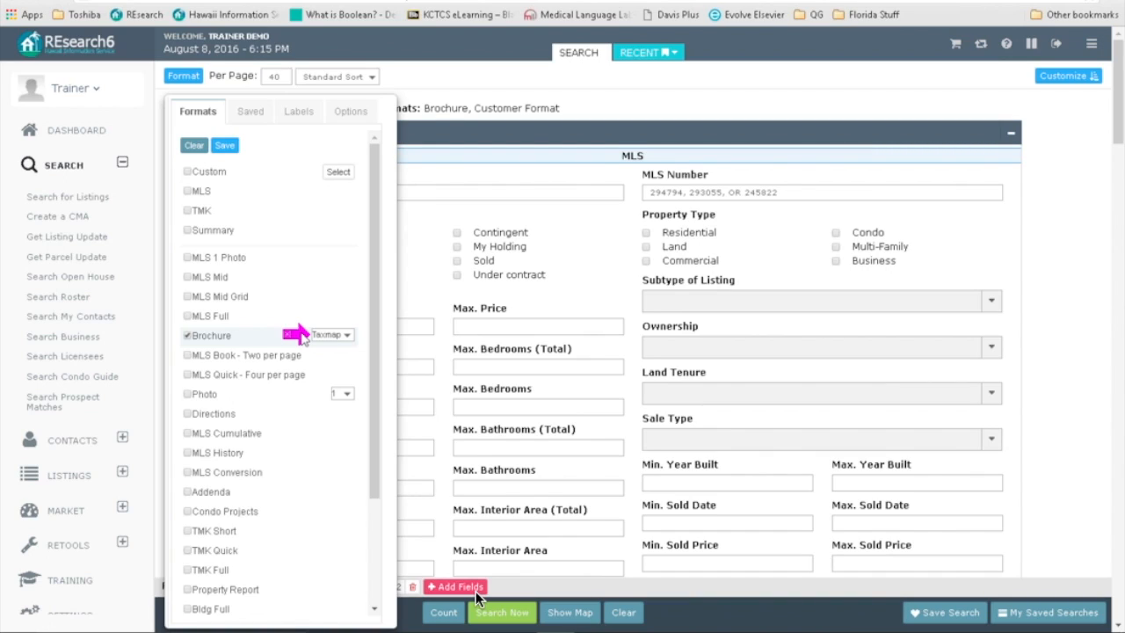
pyautogui.click(494, 84)
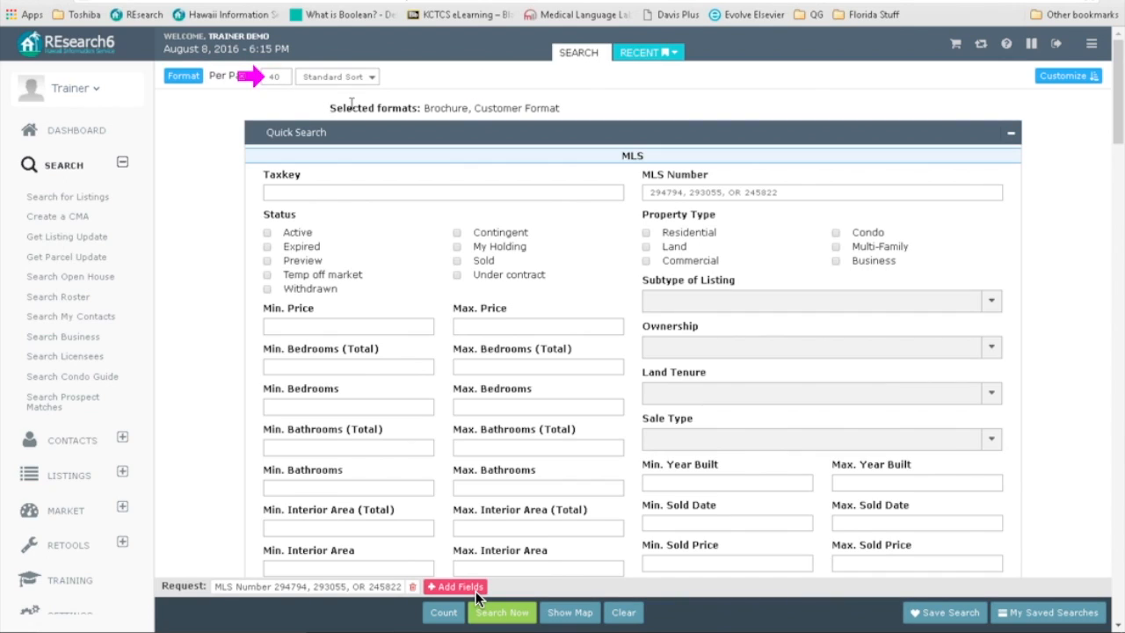
# Step: Set Per Page to ALL, re-run the search, and scroll through the three brochure results
pyautogui.moveTo(287, 78); pyautogui.dragTo(251, 68)
pyautogui.write('all')
pyautogui.click(173, 112)
pyautogui.click(479, 604)
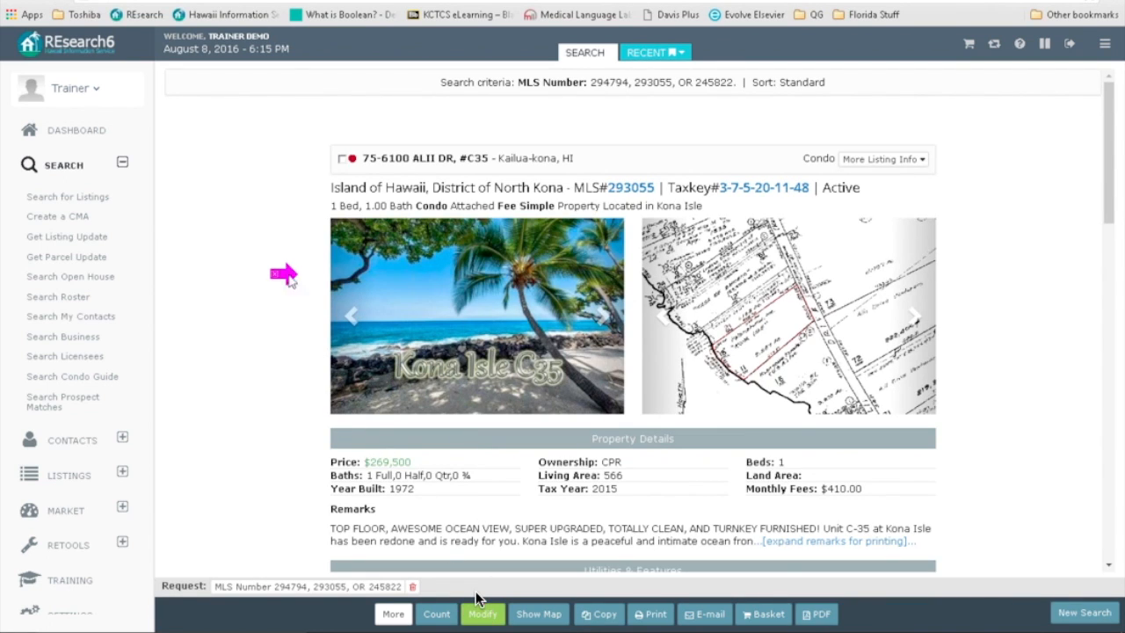
pyautogui.scroll(-5, 290, 345)
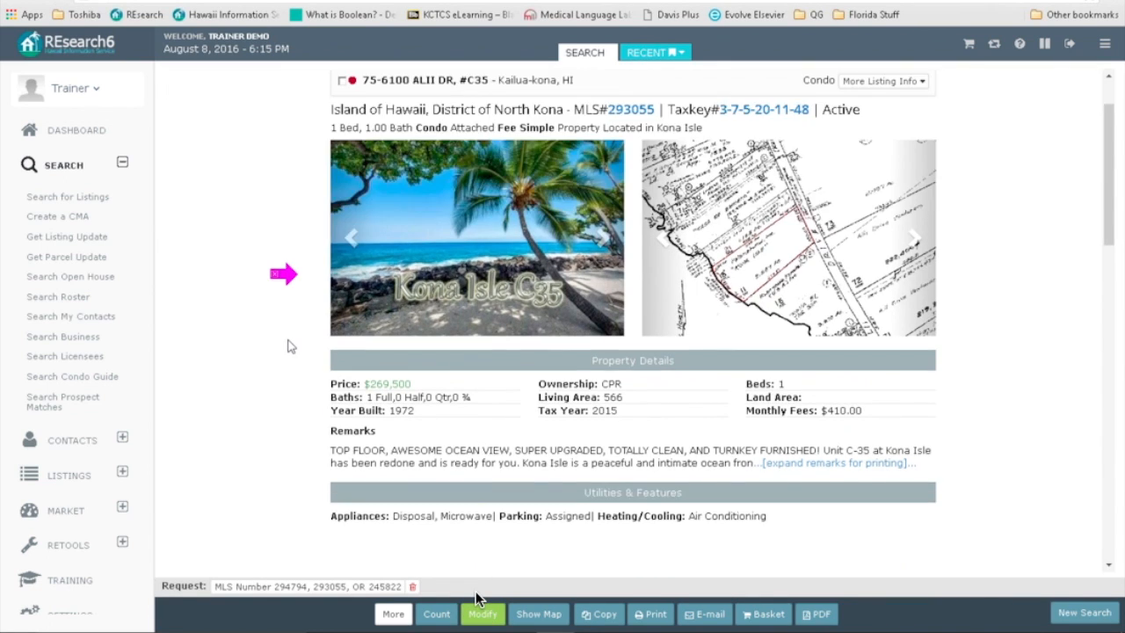
pyautogui.scroll(-4, 290, 347)
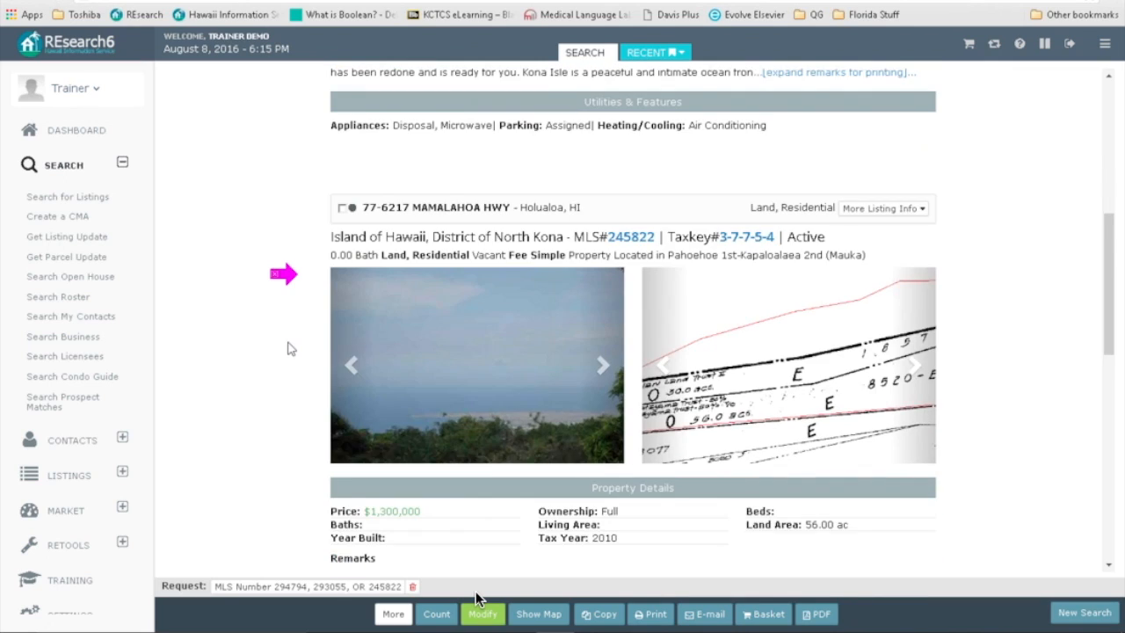
pyautogui.scroll(-3, 290, 349)
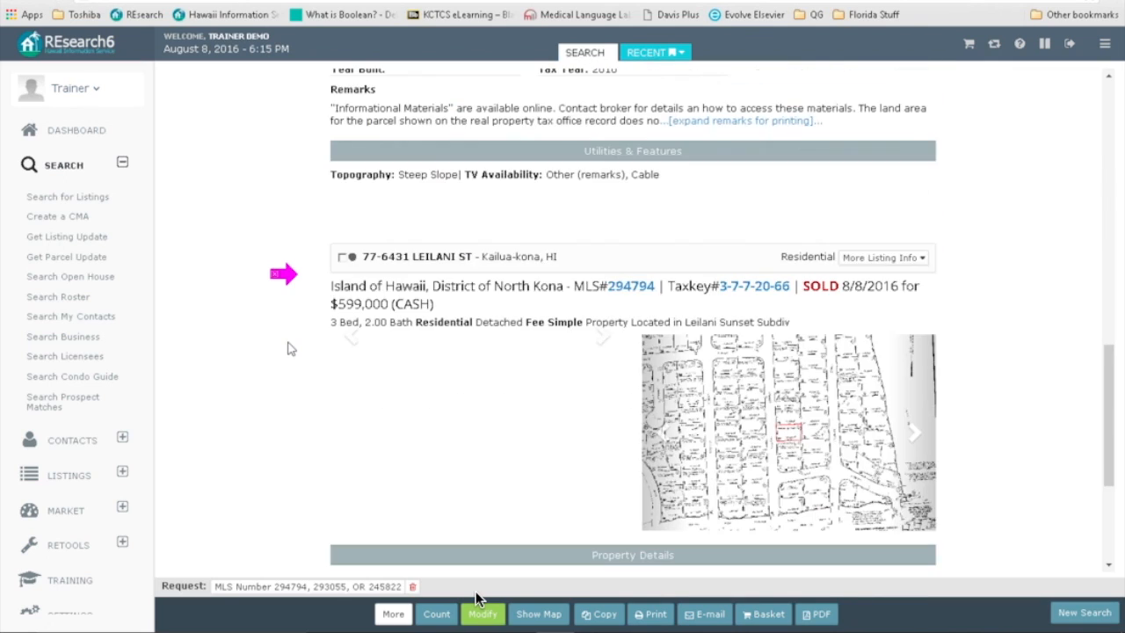
pyautogui.scroll(-2, 290, 349)
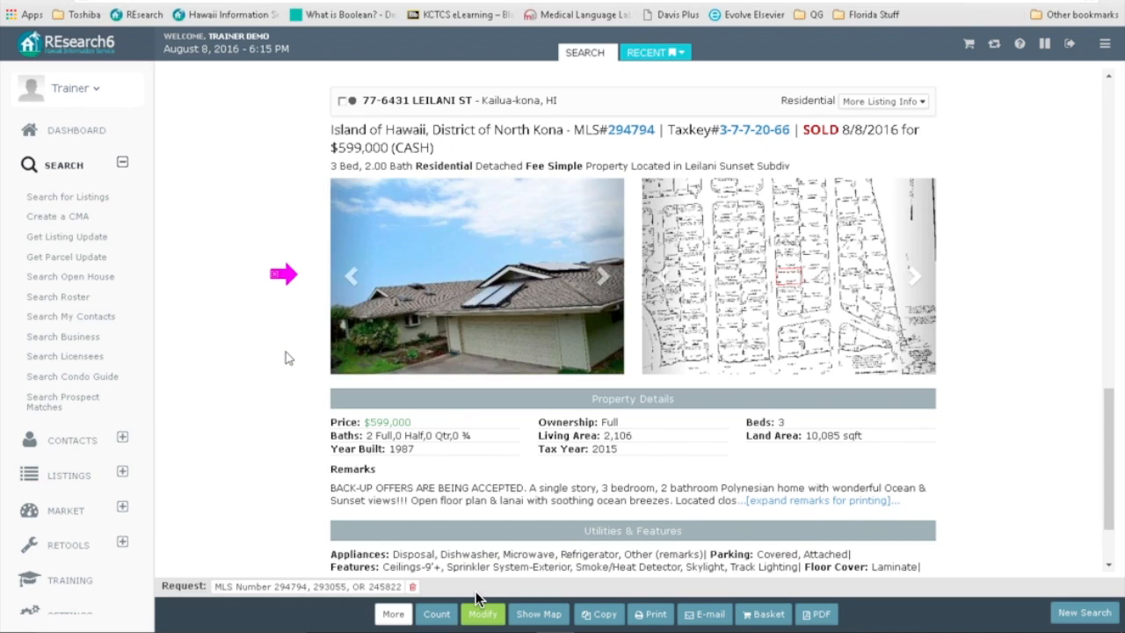
pyautogui.scroll(10, 286, 353)
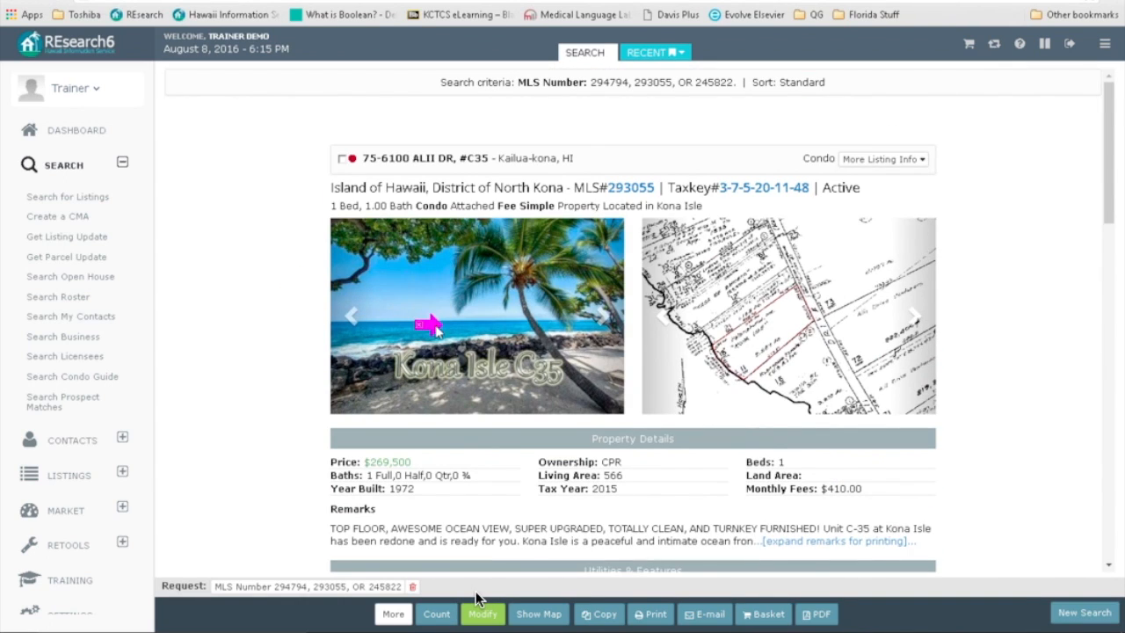
# Step: Advance the Kona Isle condo's first photo carousel through its images to the bedroom photo
pyautogui.click(603, 318)
pyautogui.click(603, 318)
pyautogui.click(603, 318)
pyautogui.click(603, 320)
pyautogui.click(603, 320)
pyautogui.click(602, 320)
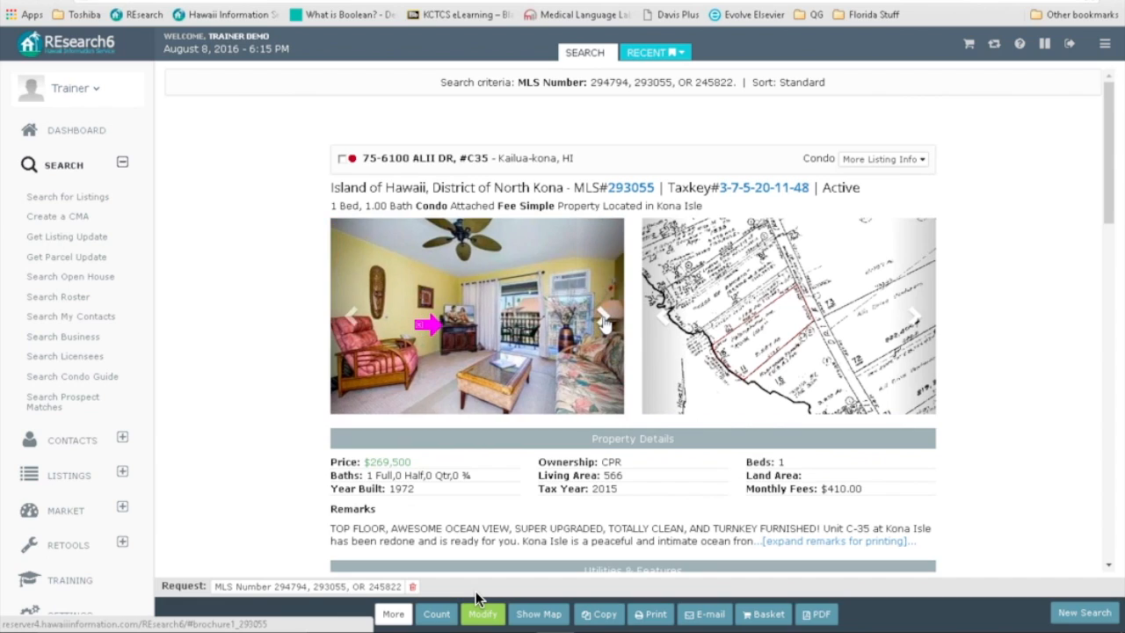
pyautogui.click(603, 320)
pyautogui.click(603, 320)
pyautogui.click(603, 320)
pyautogui.click(602, 320)
pyautogui.click(603, 320)
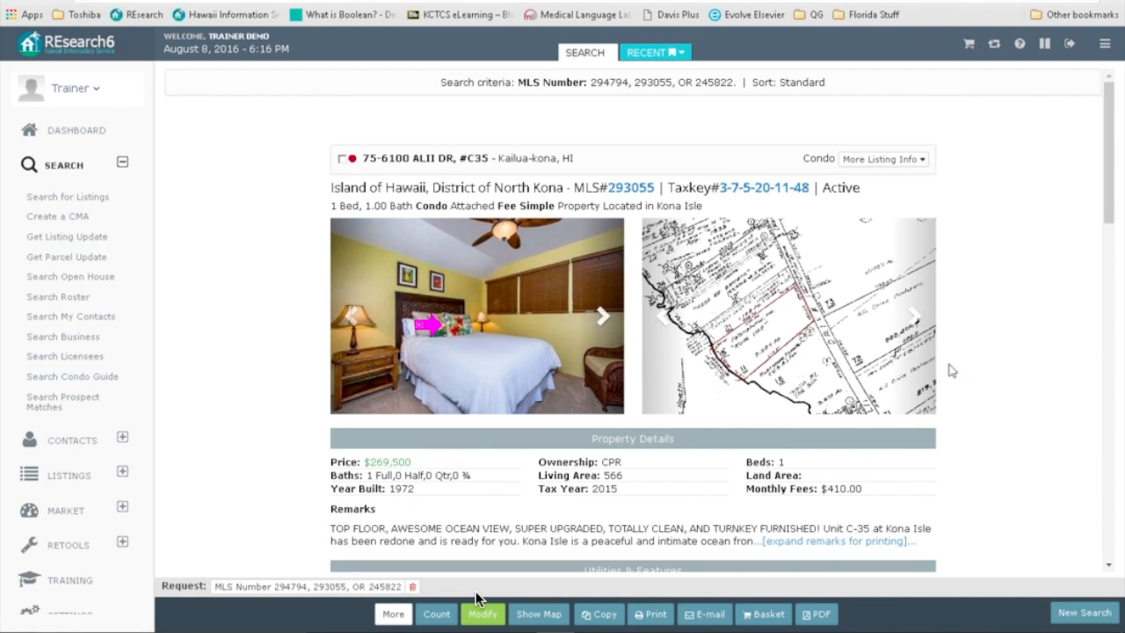
# Step: Set the condo's two galleries to the living-room photo and the courtyard photo
pyautogui.click(915, 319)
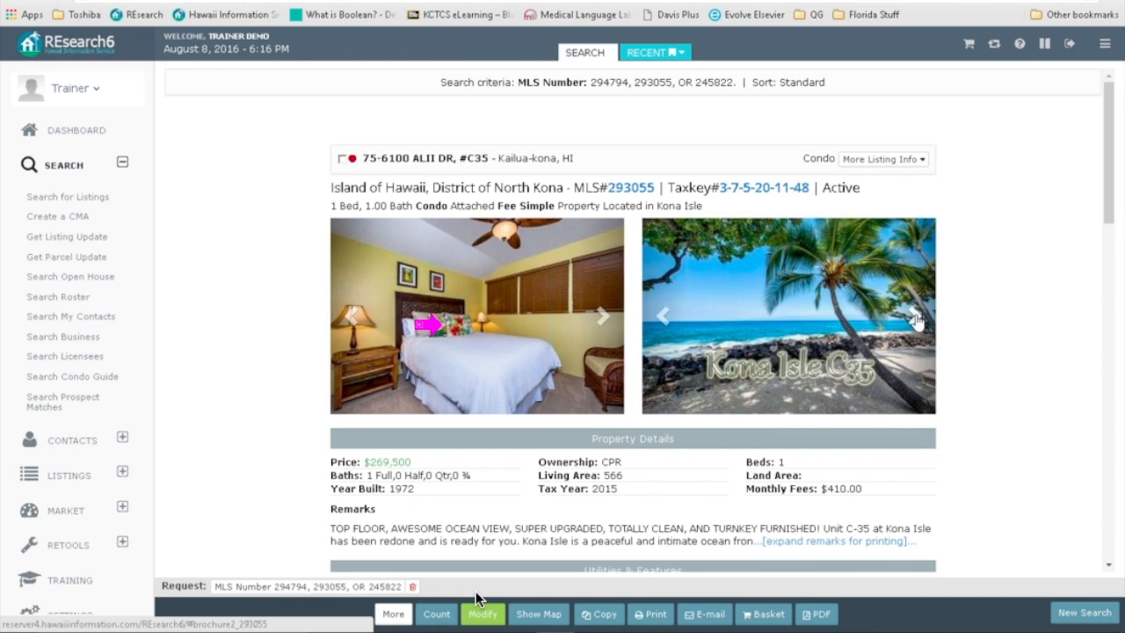
pyautogui.click(662, 318)
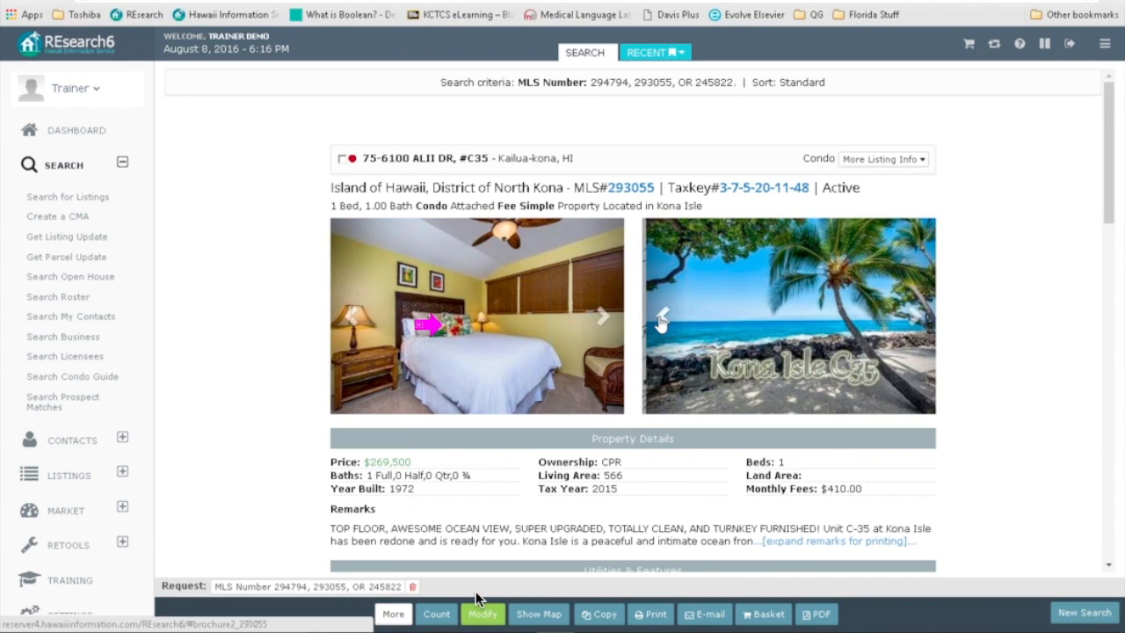
pyautogui.click(662, 320)
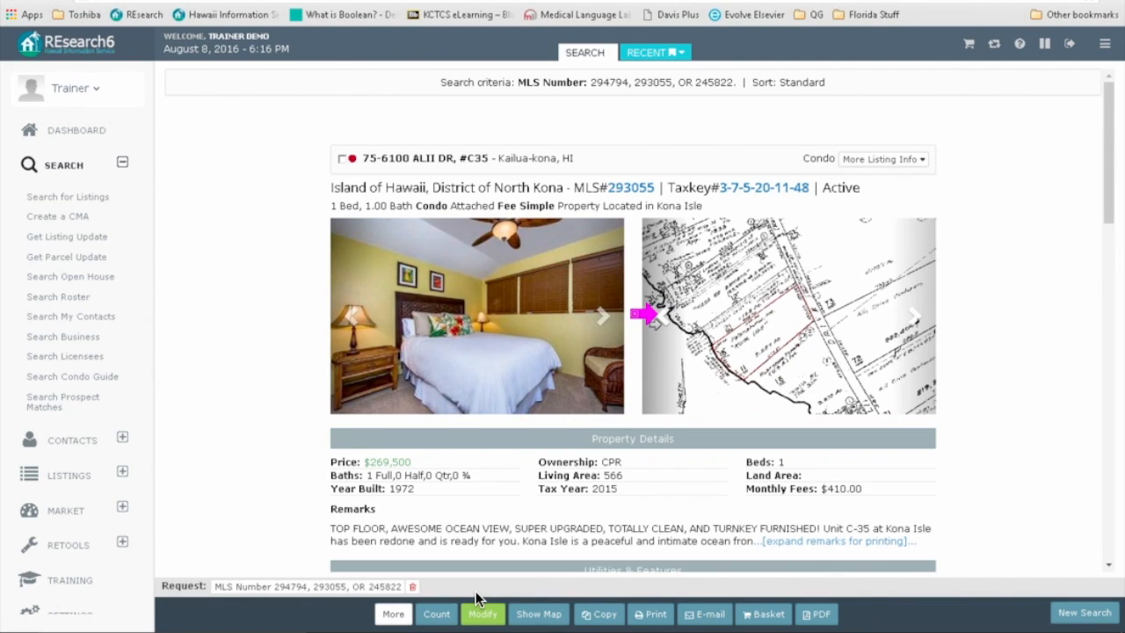
pyautogui.click(603, 317)
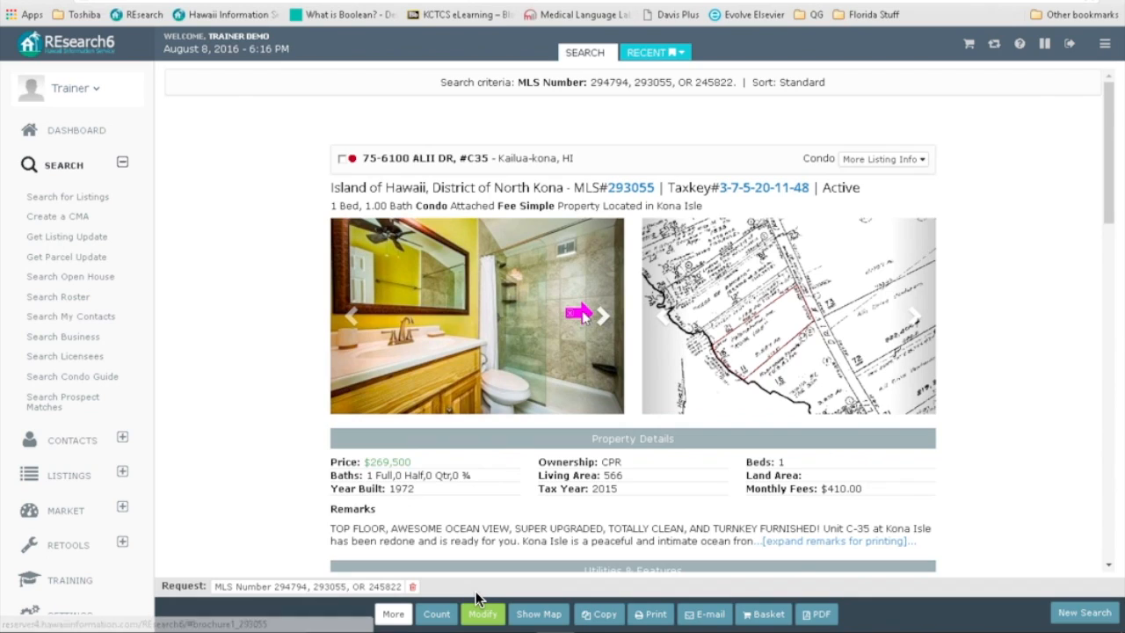
pyautogui.click(348, 323)
pyautogui.click(348, 324)
pyautogui.click(348, 324)
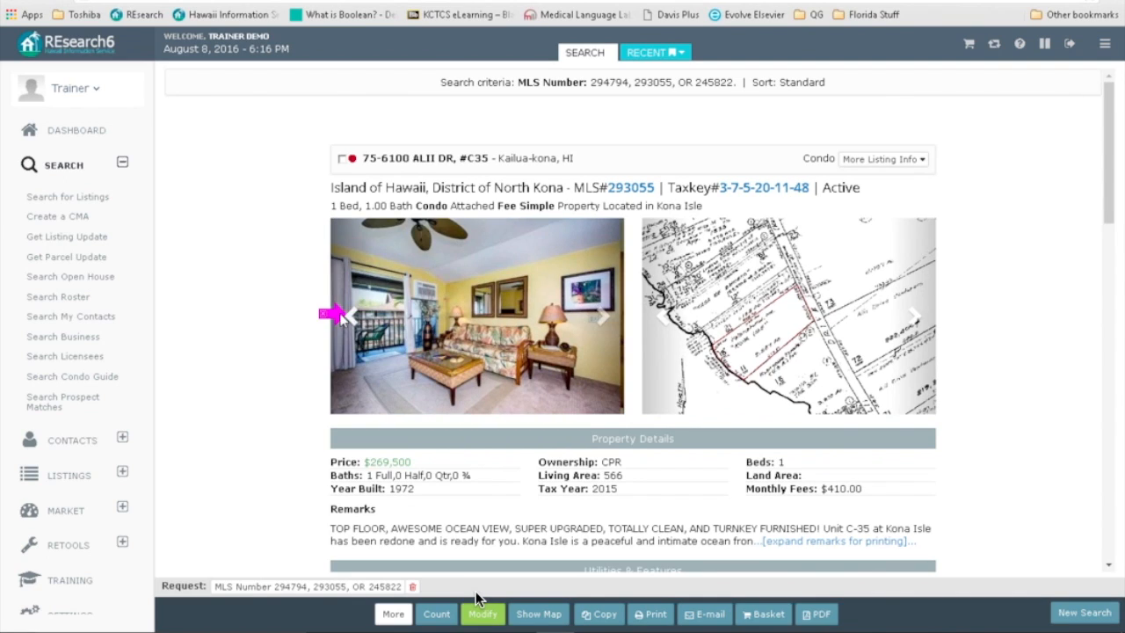
pyautogui.click(663, 320)
pyautogui.click(662, 320)
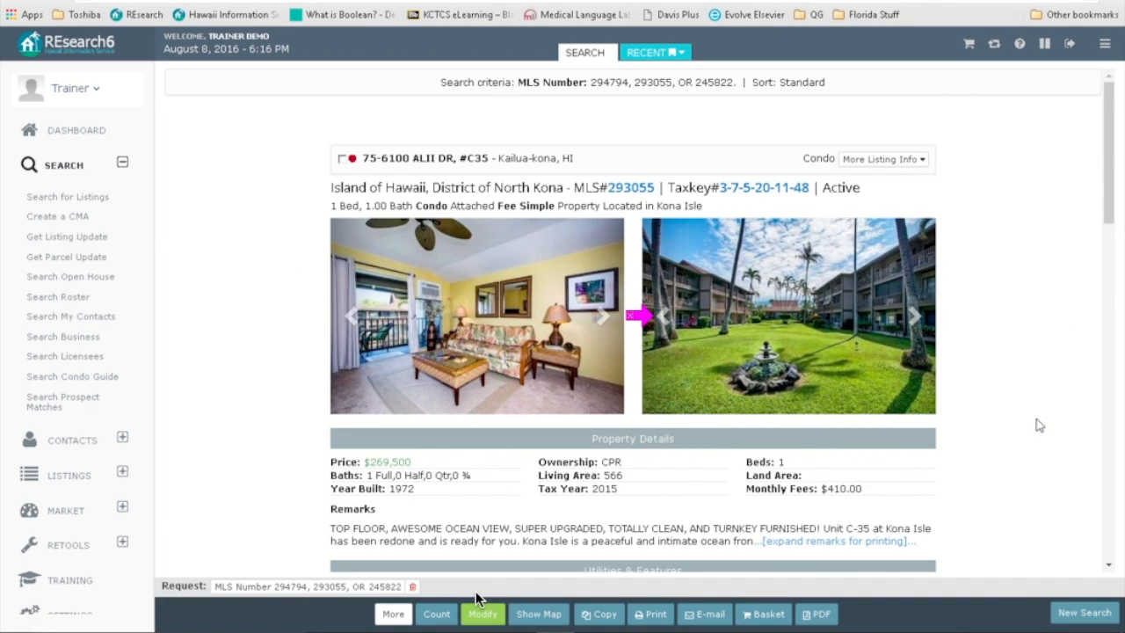
# Step: Scroll down the results and expand the Kona Isle condo's full remarks text
pyautogui.scroll(-1, 1039, 426)
pyautogui.scroll(-2, 1039, 425)
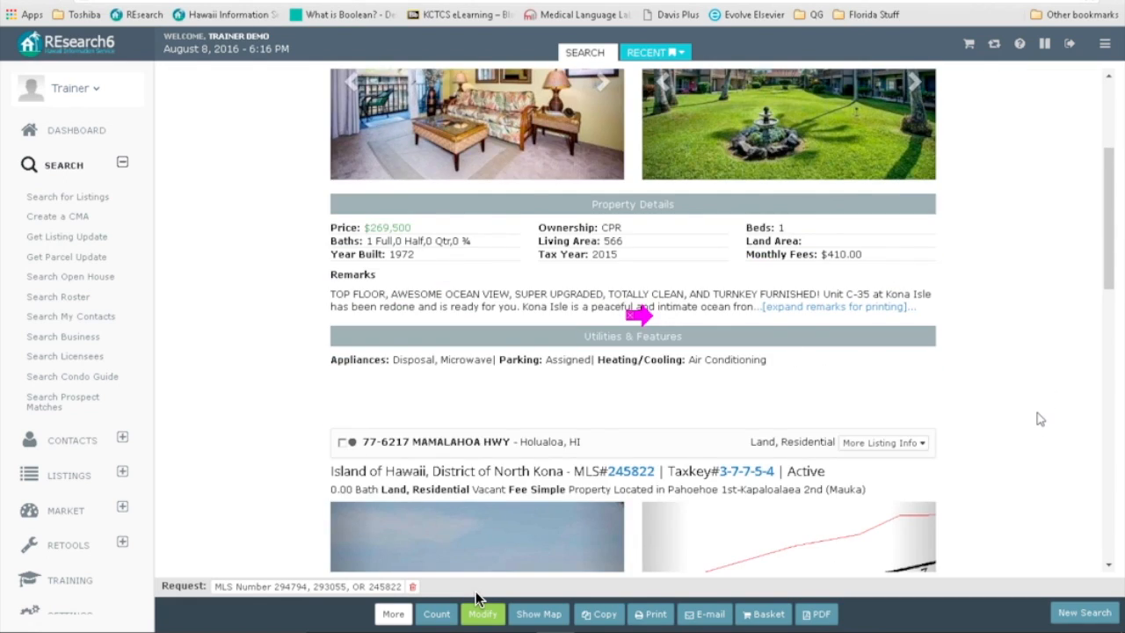
pyautogui.scroll(-1, 1039, 419)
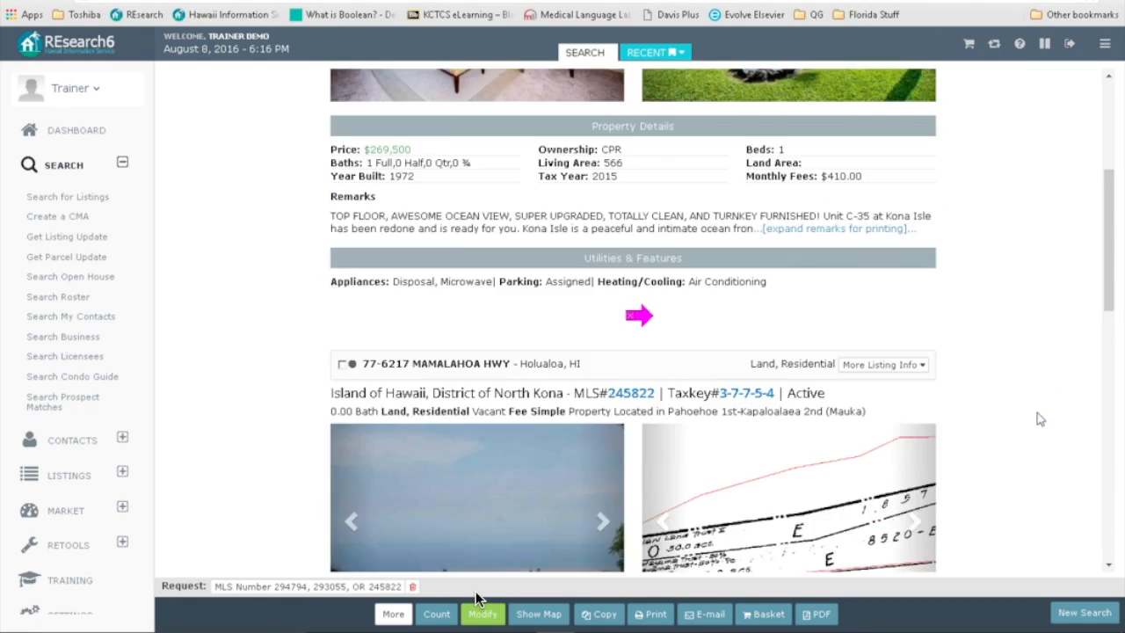
pyautogui.click(796, 228)
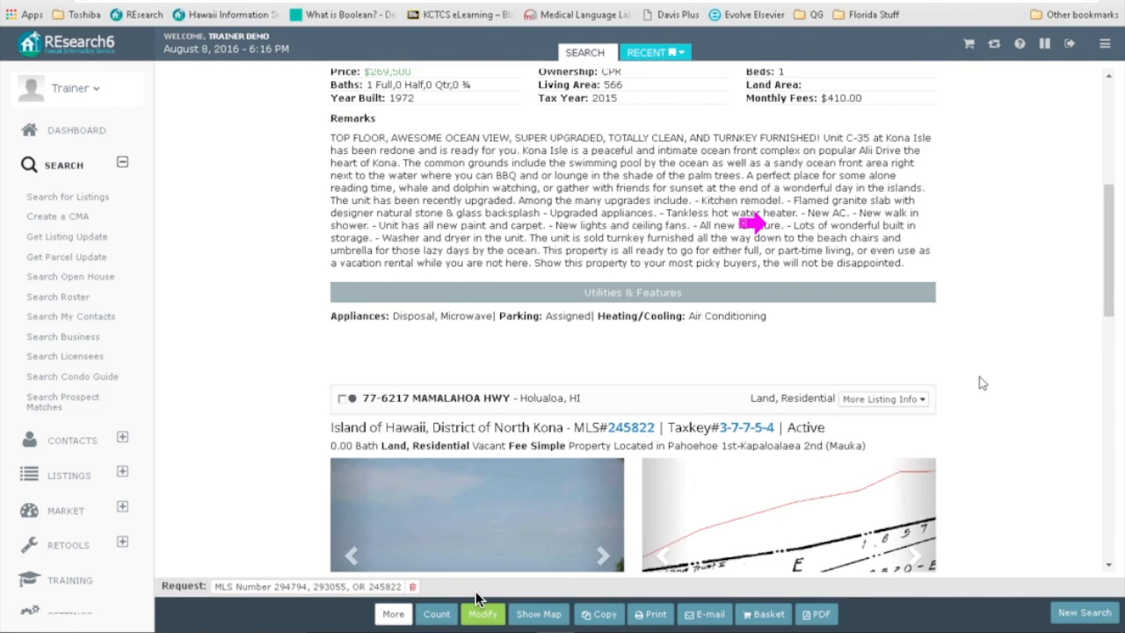
pyautogui.scroll(4, 977, 382)
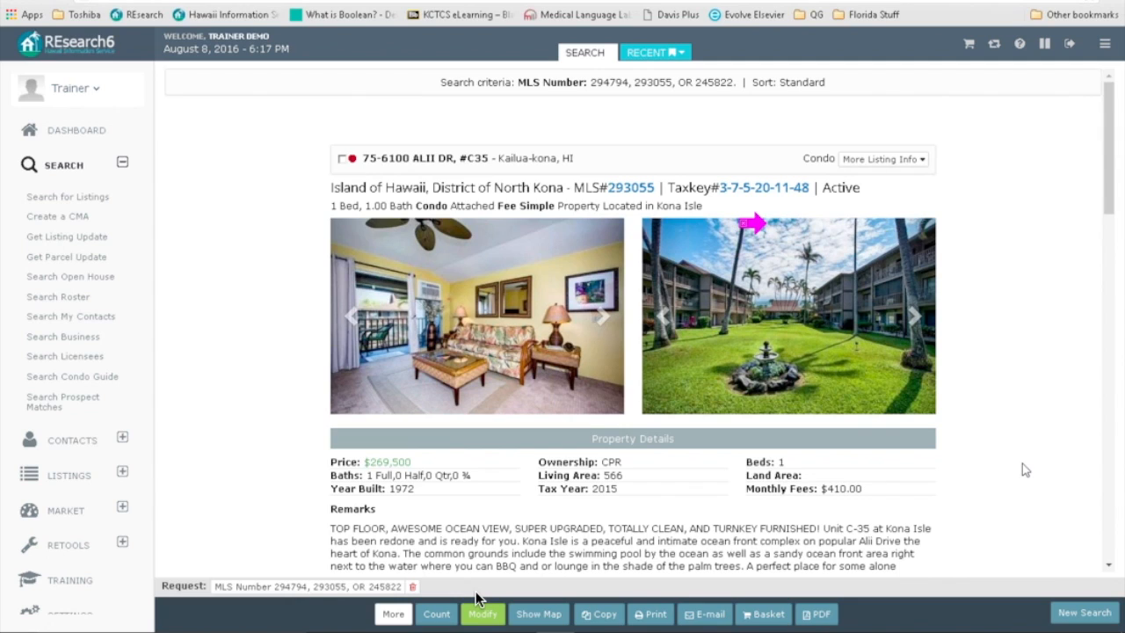
# Step: Scroll through the remaining listings, return to the top, and collapse the sidebar's Search section
pyautogui.scroll(-5, 1022, 464)
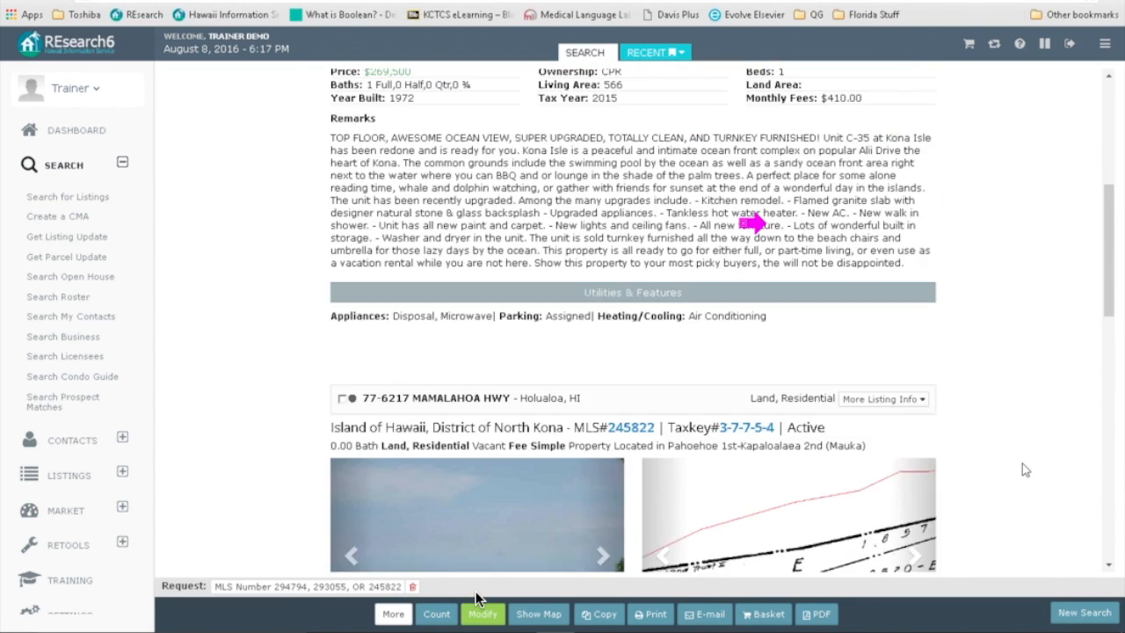
pyautogui.scroll(-5, 1022, 464)
pyautogui.scroll(-3, 1022, 472)
pyautogui.scroll(2, 1022, 471)
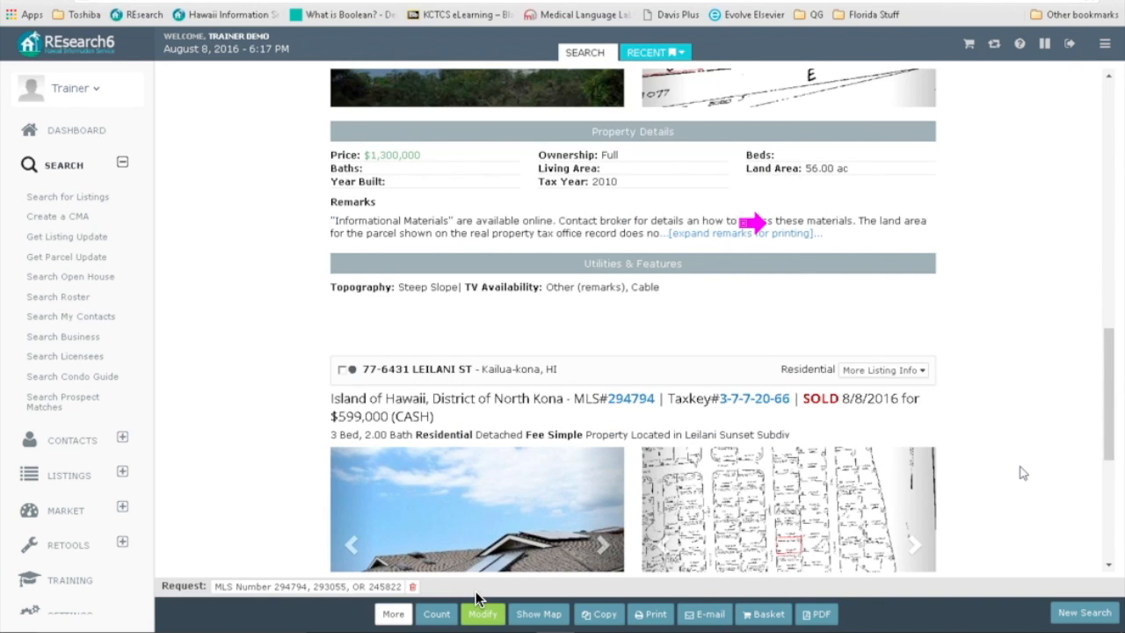
pyautogui.scroll(6, 1022, 472)
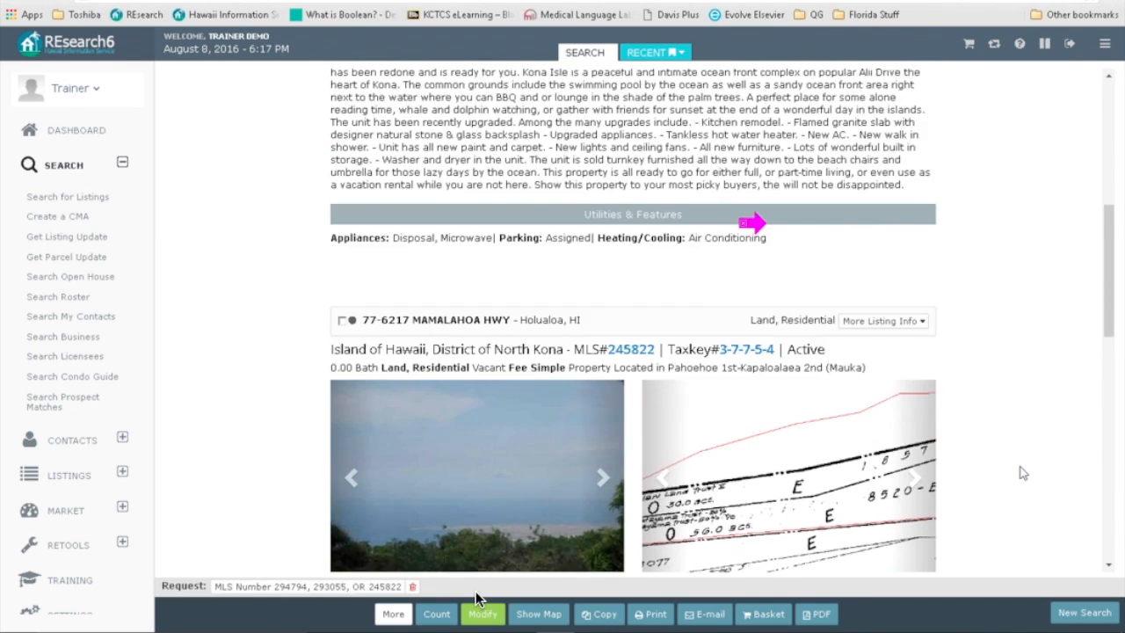
pyautogui.scroll(6, 1022, 472)
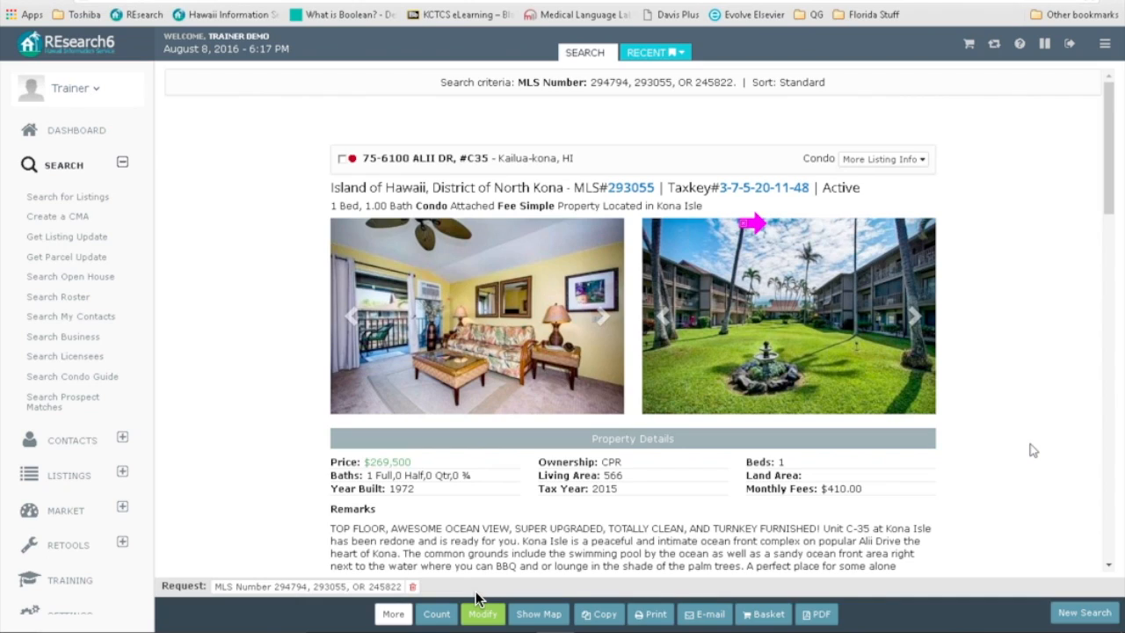
pyautogui.click(123, 162)
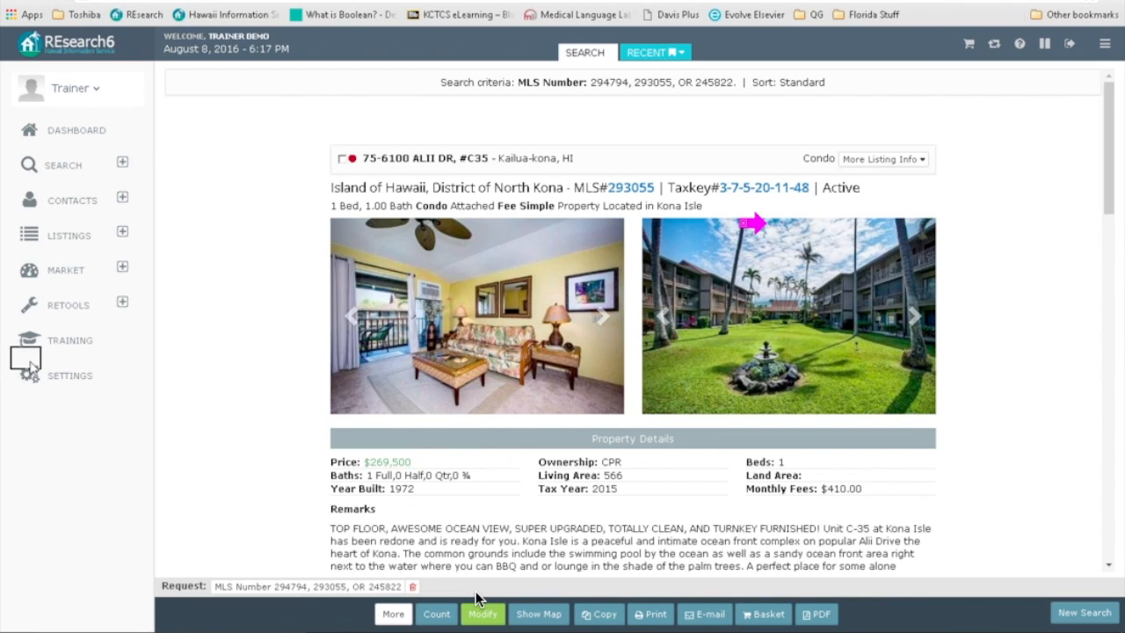
# Step: Change the printing preference to the old continuous printing method and save it
pyautogui.click(73, 378)
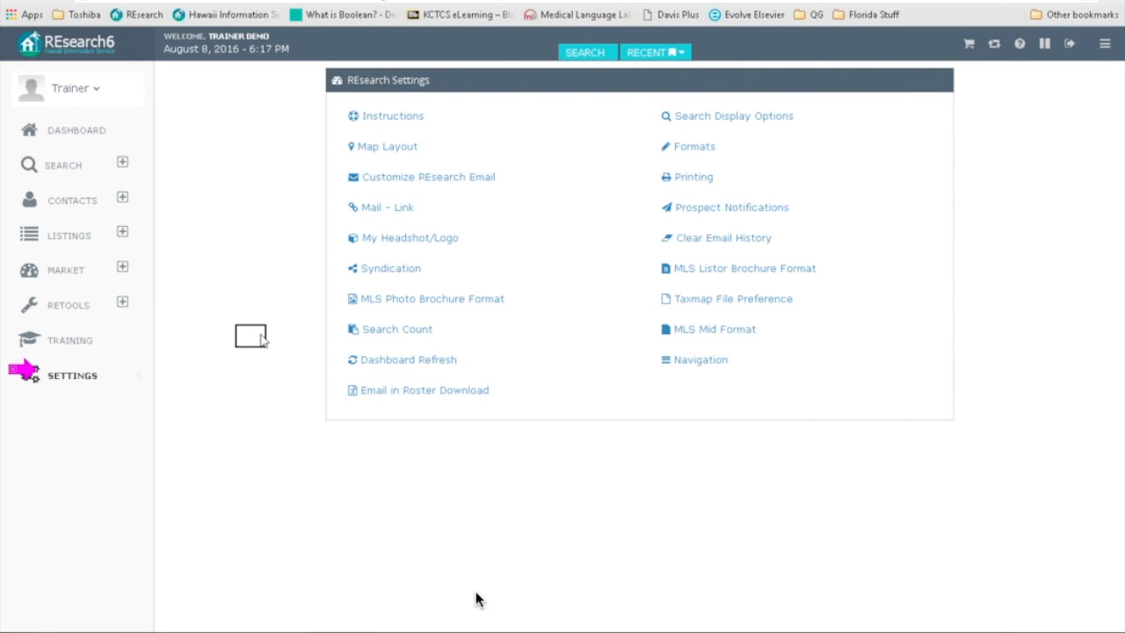
pyautogui.click(693, 178)
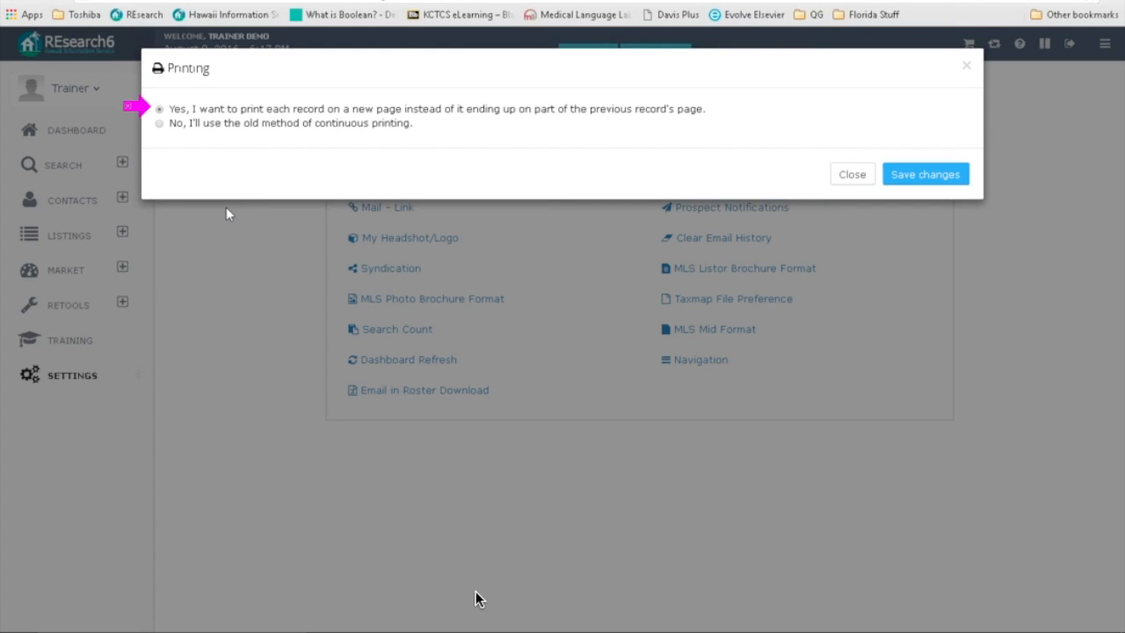
pyautogui.click(159, 124)
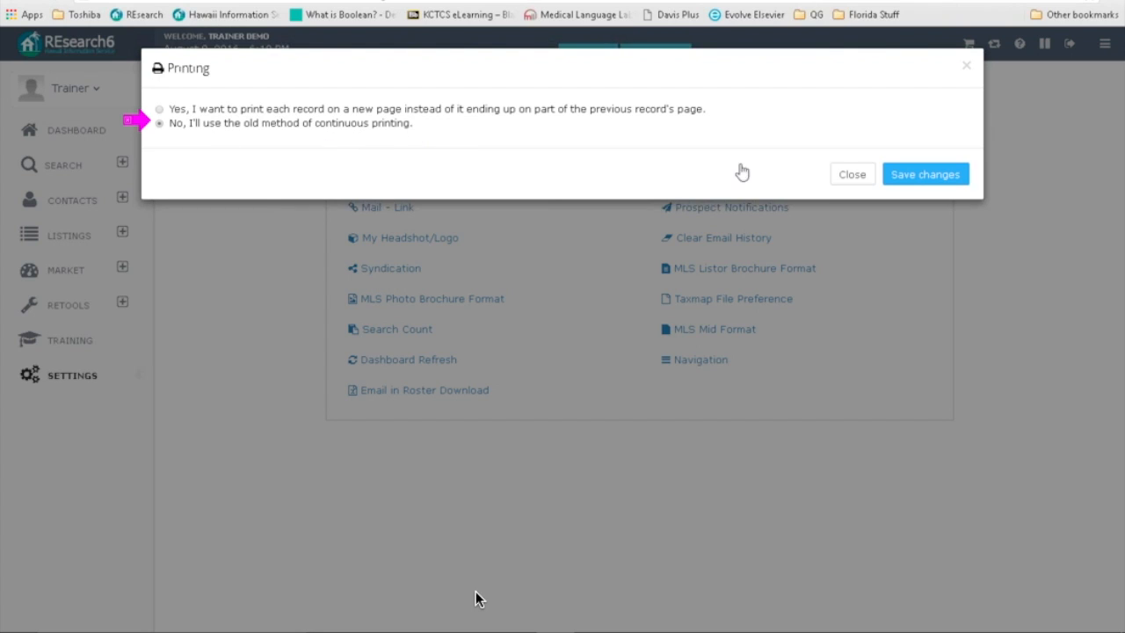
pyautogui.click(930, 179)
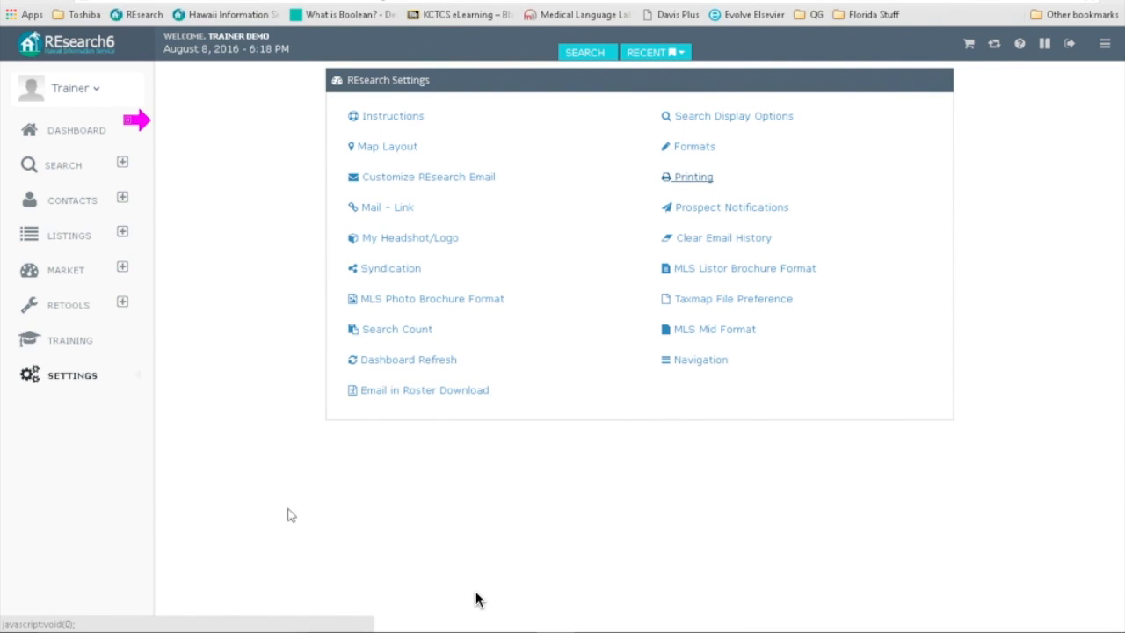
# Step: Re-run the three-MLS-number search with Per Page changed from ALL to 1
pyautogui.click(68, 168)
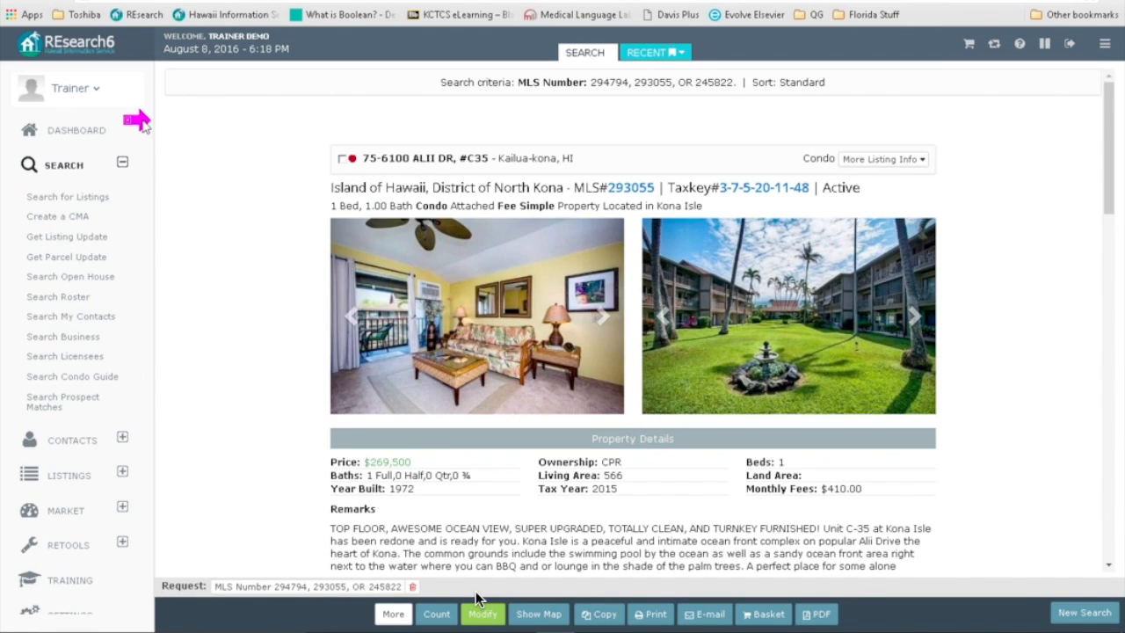
pyautogui.click(475, 602)
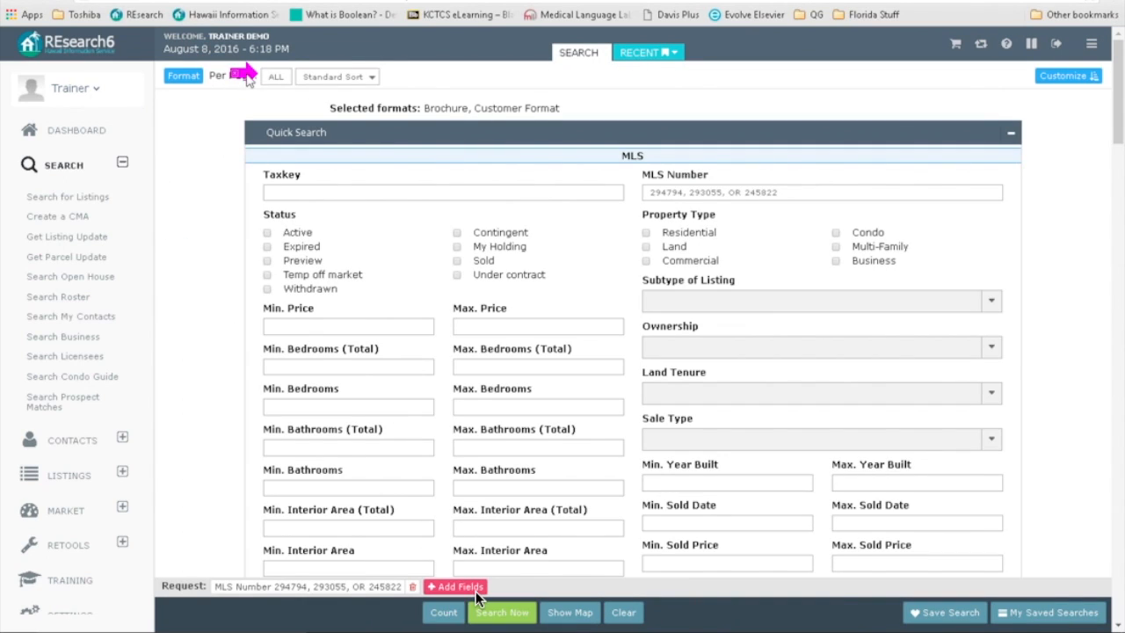
pyautogui.moveTo(289, 77); pyautogui.dragTo(233, 82)
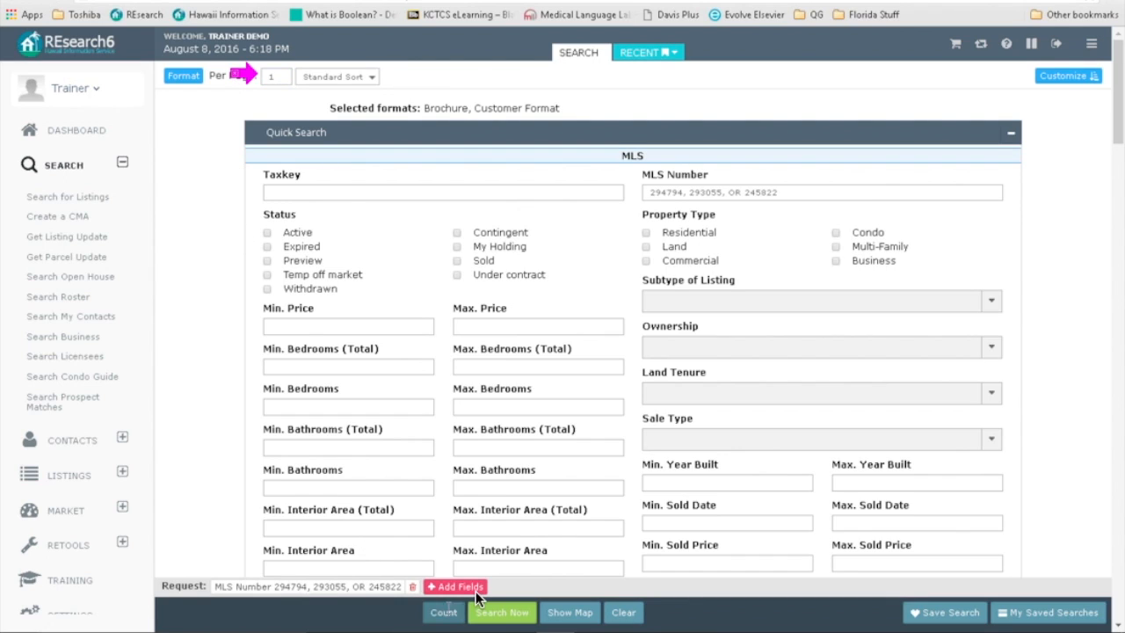
pyautogui.click(493, 616)
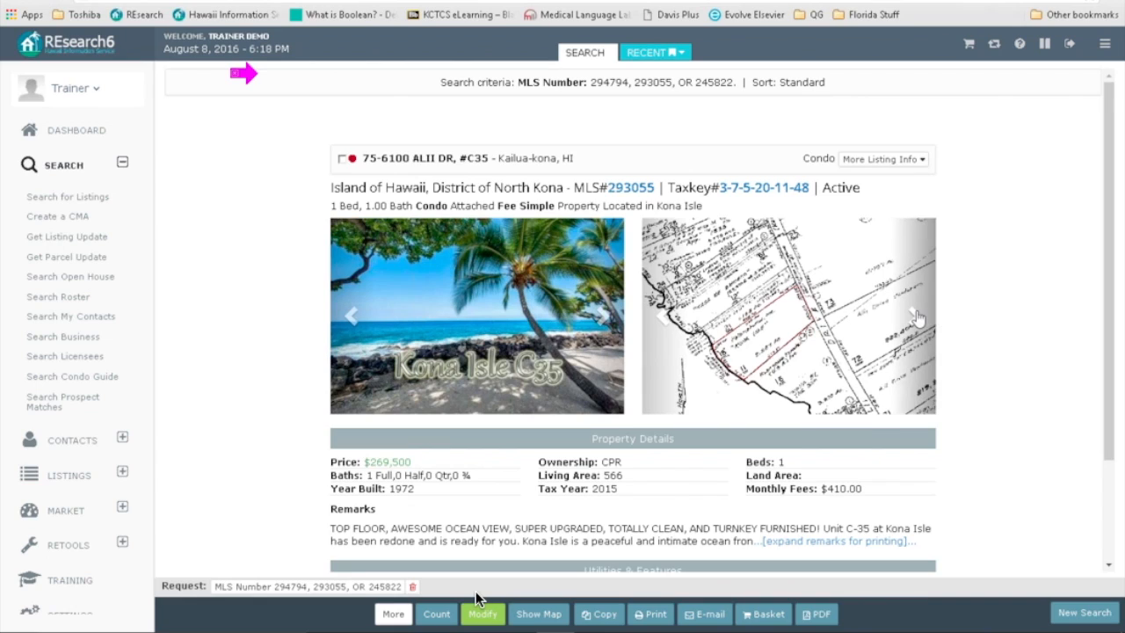
# Step: Show the condo's kitchen photo, expand its full remarks, and view the page print layout
pyautogui.click(916, 318)
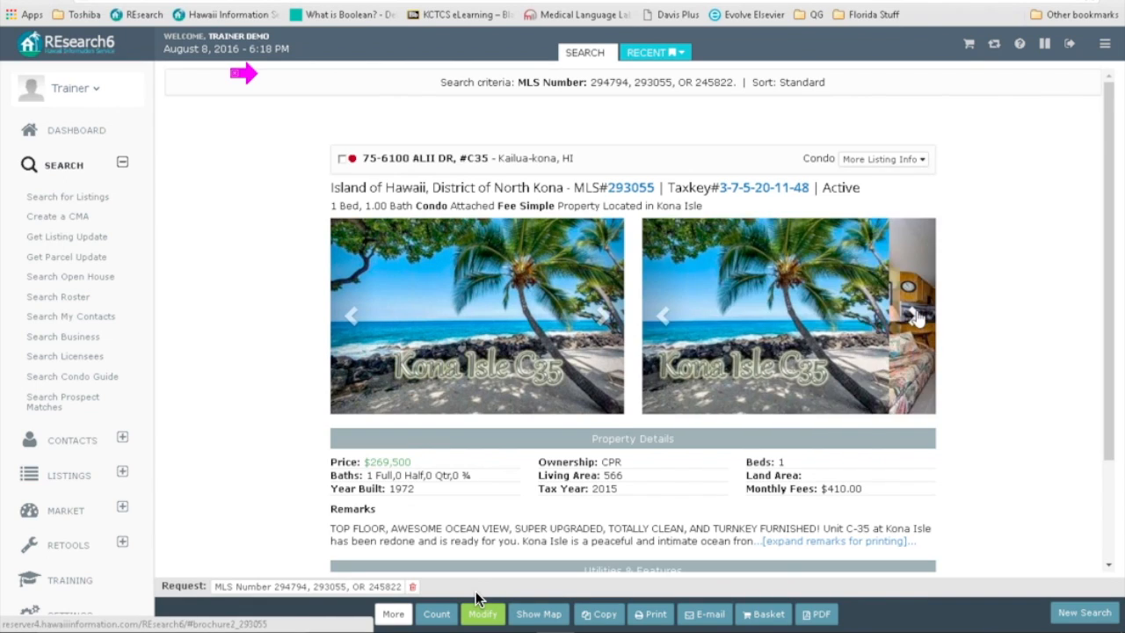
pyautogui.click(916, 318)
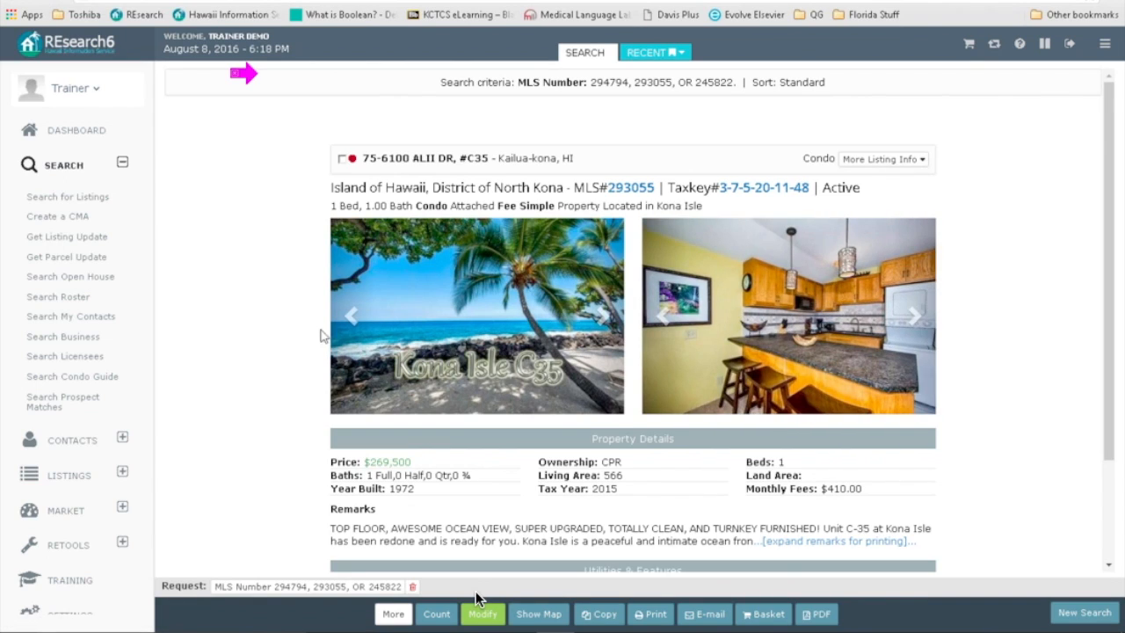
pyautogui.click(773, 541)
pyautogui.scroll(-3, 949, 522)
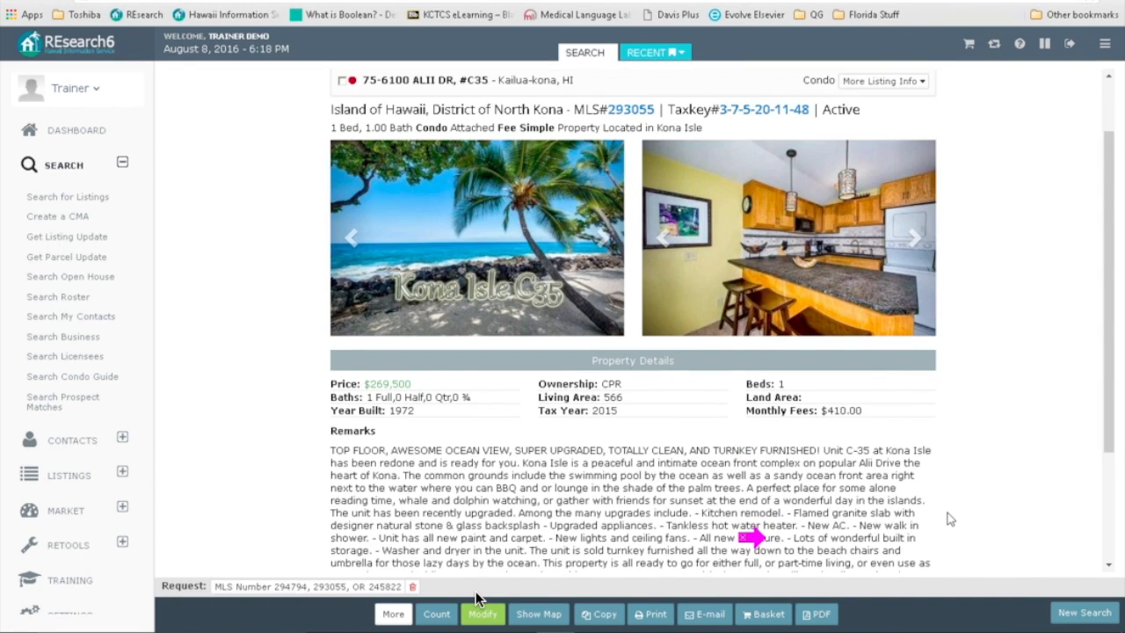
pyautogui.scroll(1, 758, 537)
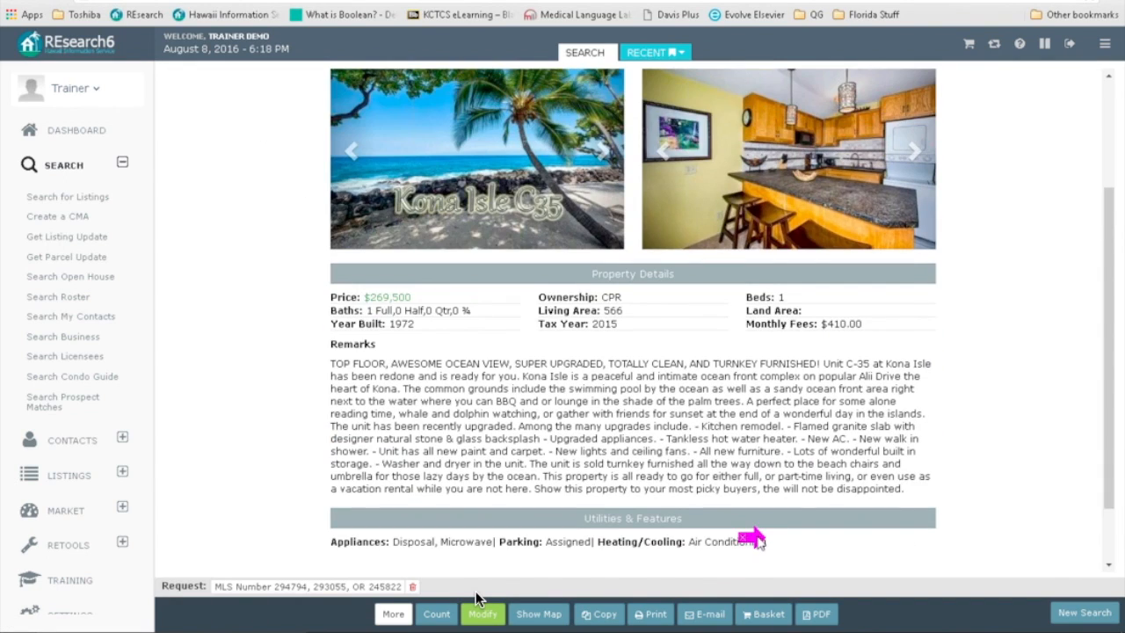
pyautogui.click(652, 614)
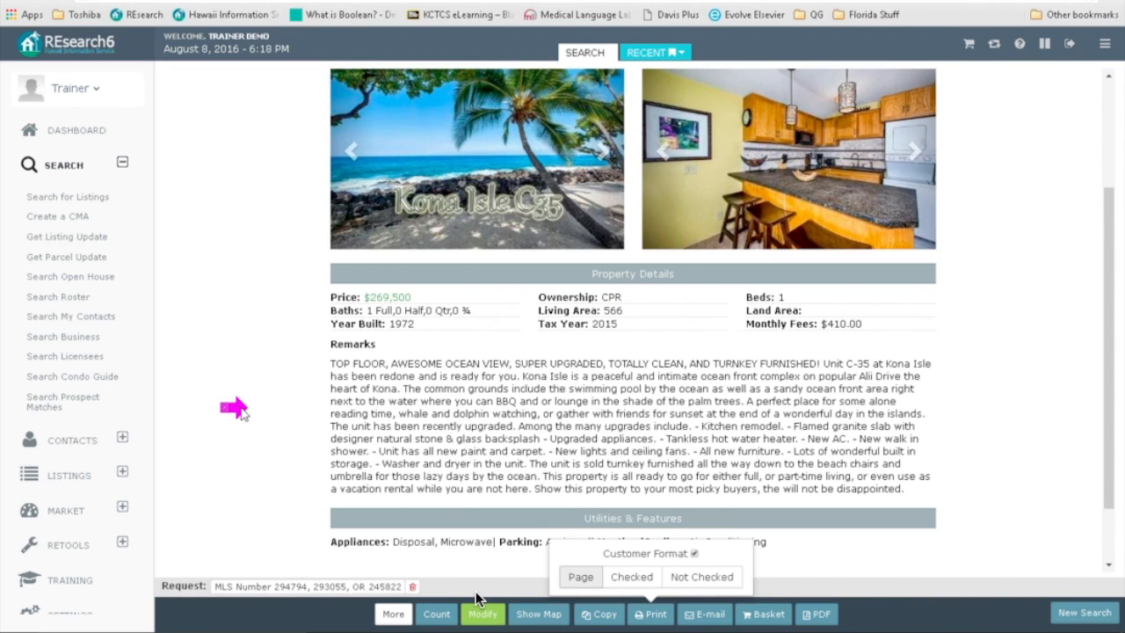
pyautogui.scroll(-2, 284, 461)
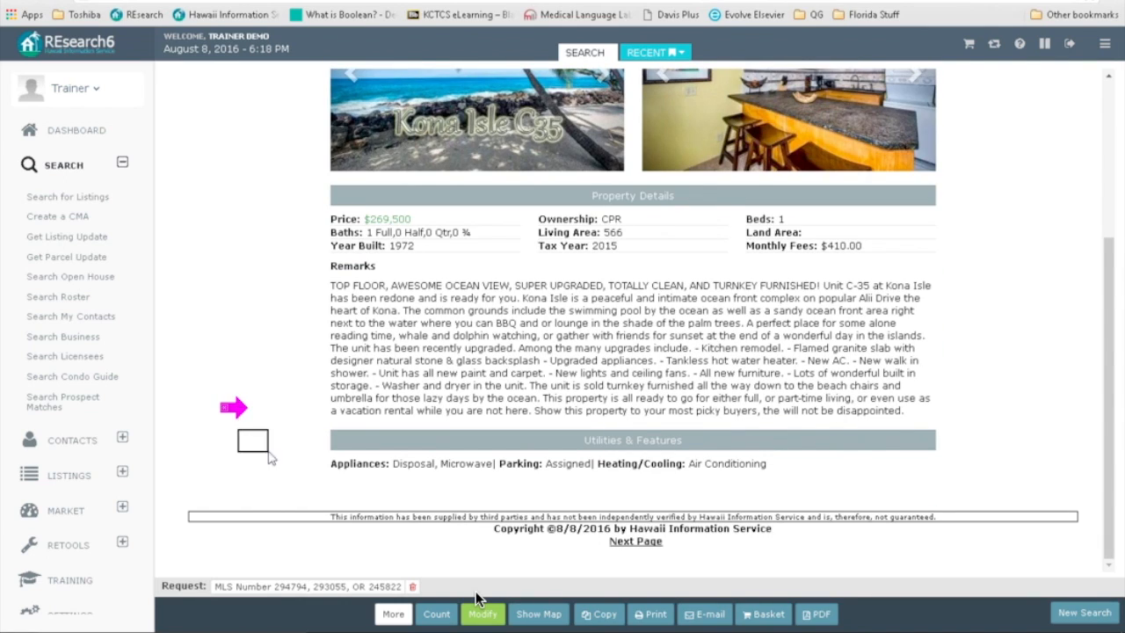
pyautogui.click(630, 545)
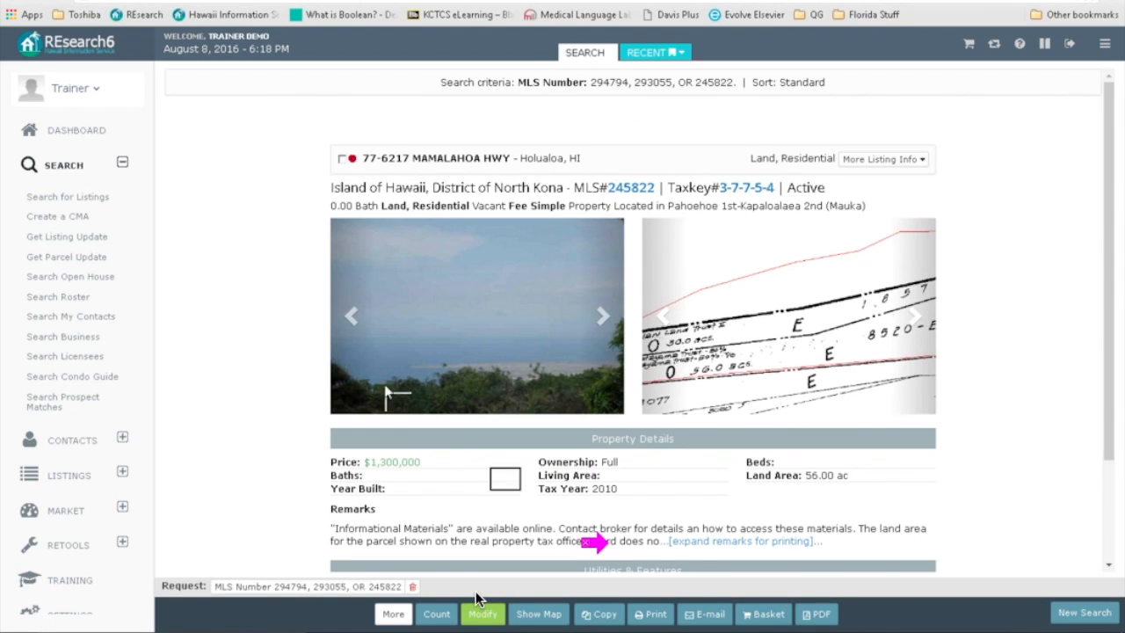
pyautogui.click(350, 316)
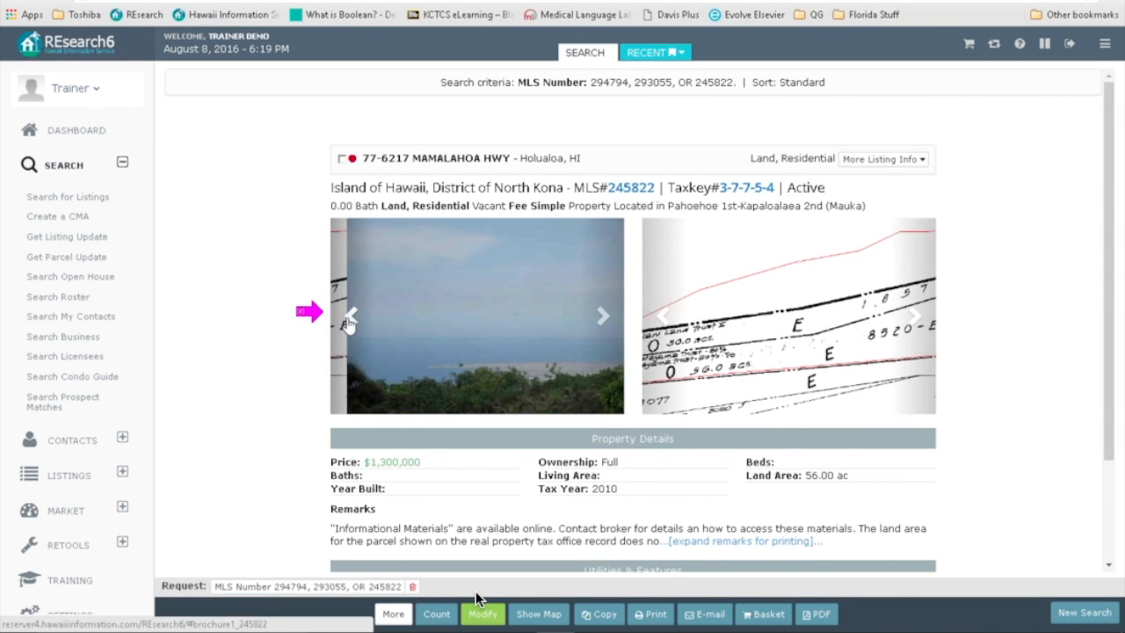
pyautogui.click(349, 318)
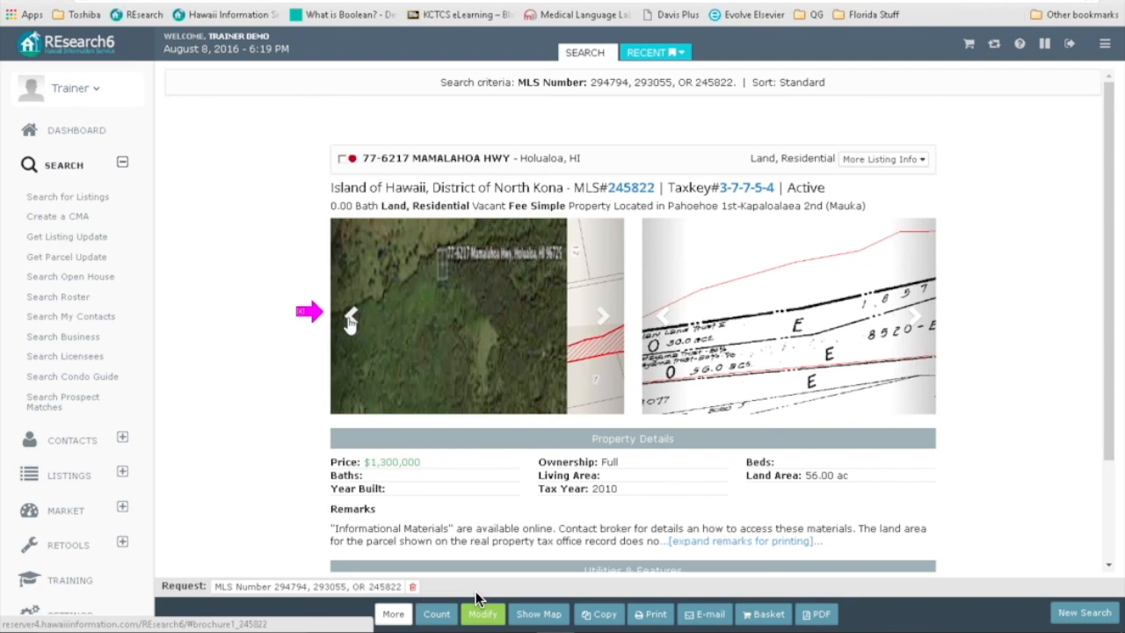
pyautogui.click(350, 318)
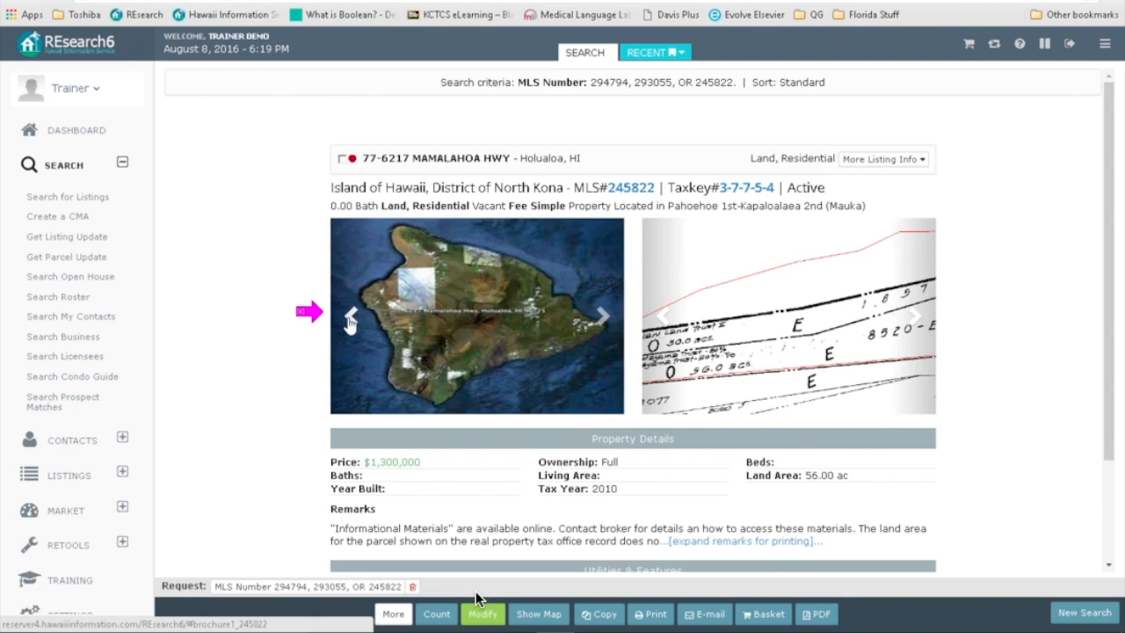
pyautogui.click(603, 319)
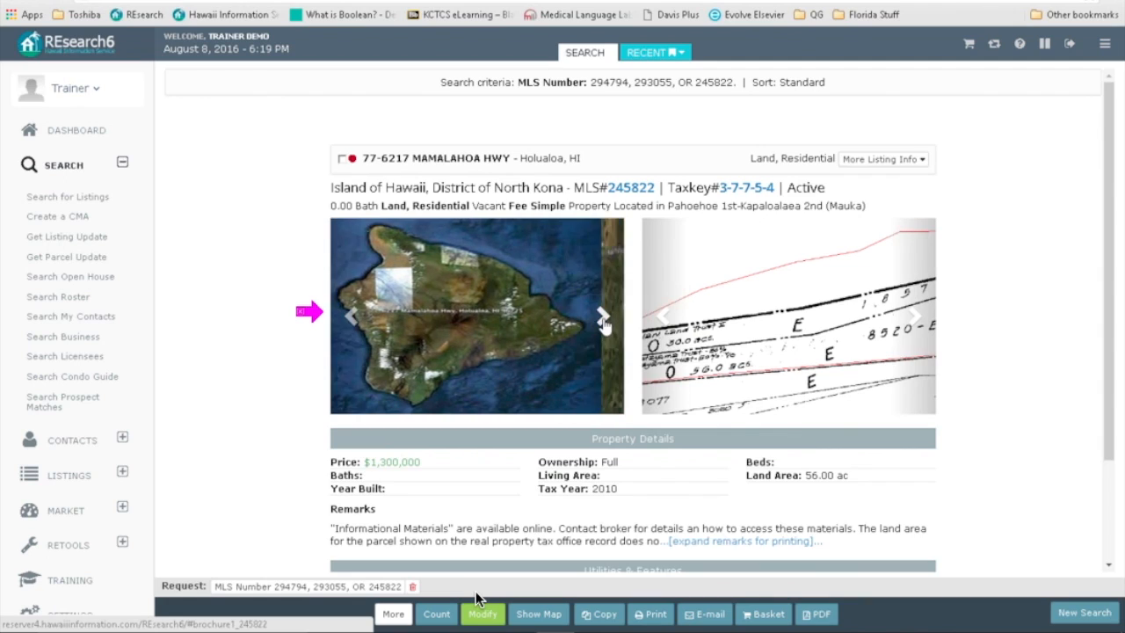
pyautogui.click(350, 321)
pyautogui.click(350, 320)
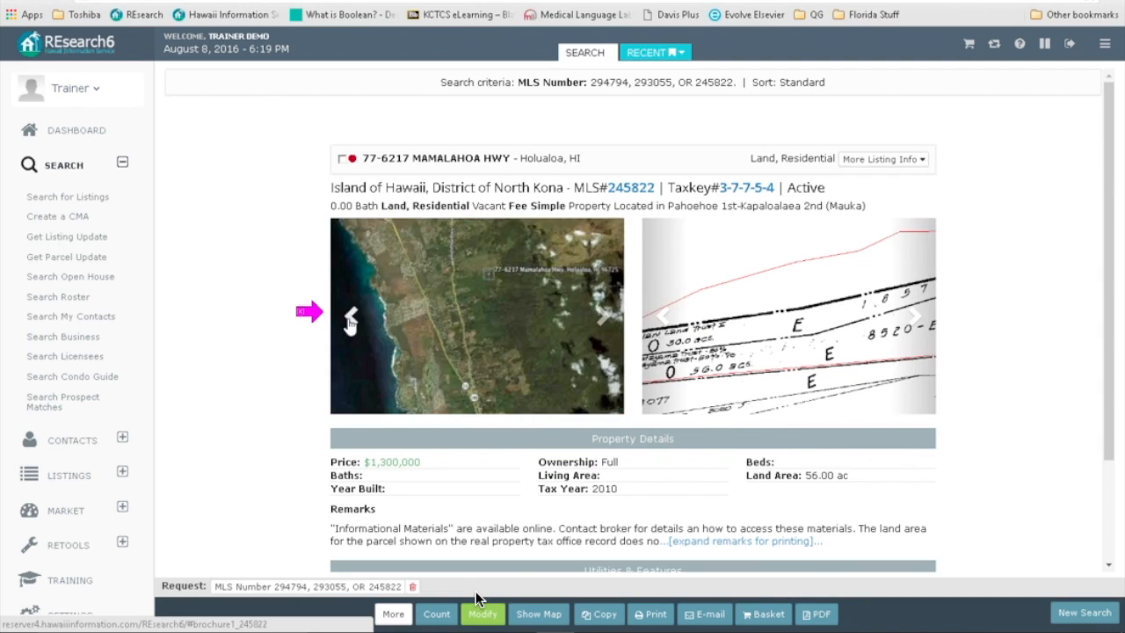
pyautogui.click(350, 322)
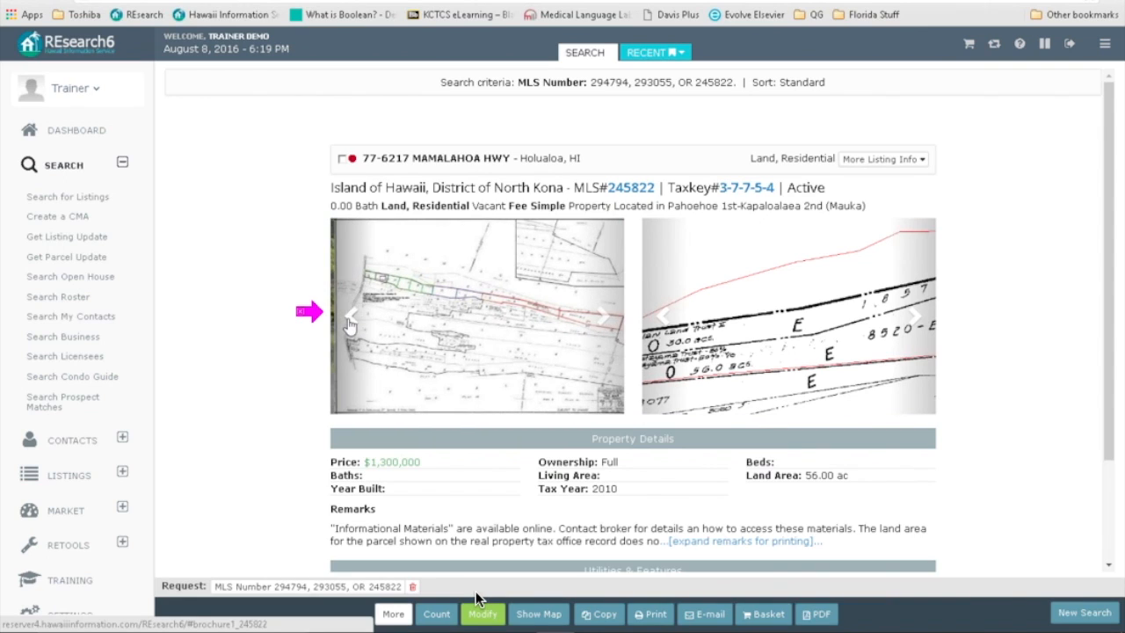
pyautogui.click(350, 322)
pyautogui.click(351, 318)
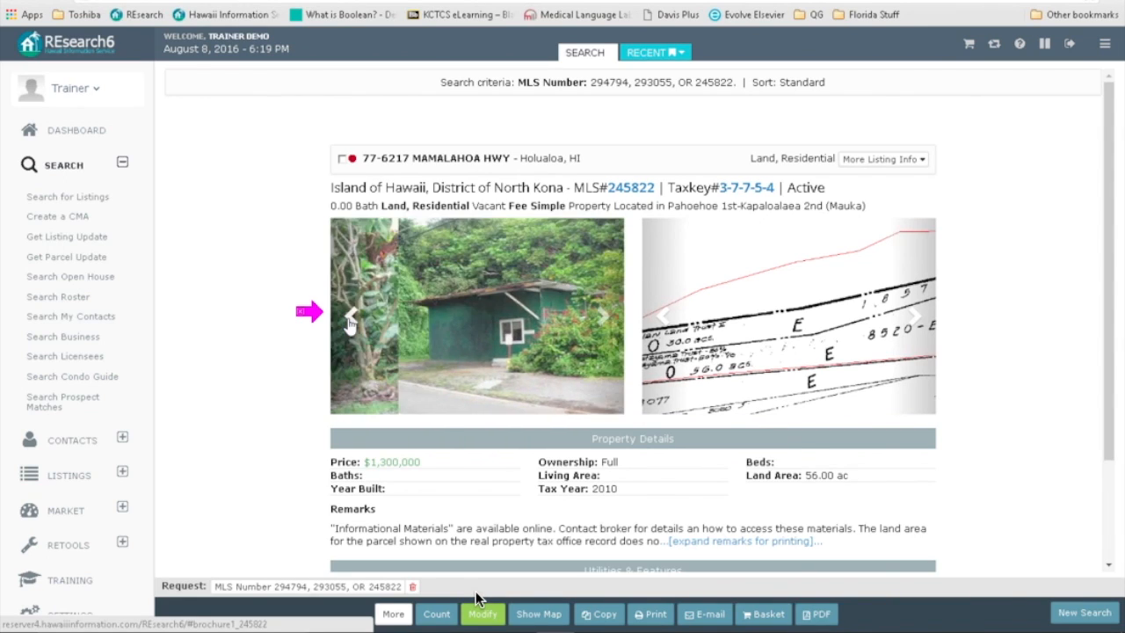
pyautogui.click(350, 318)
pyautogui.click(350, 318)
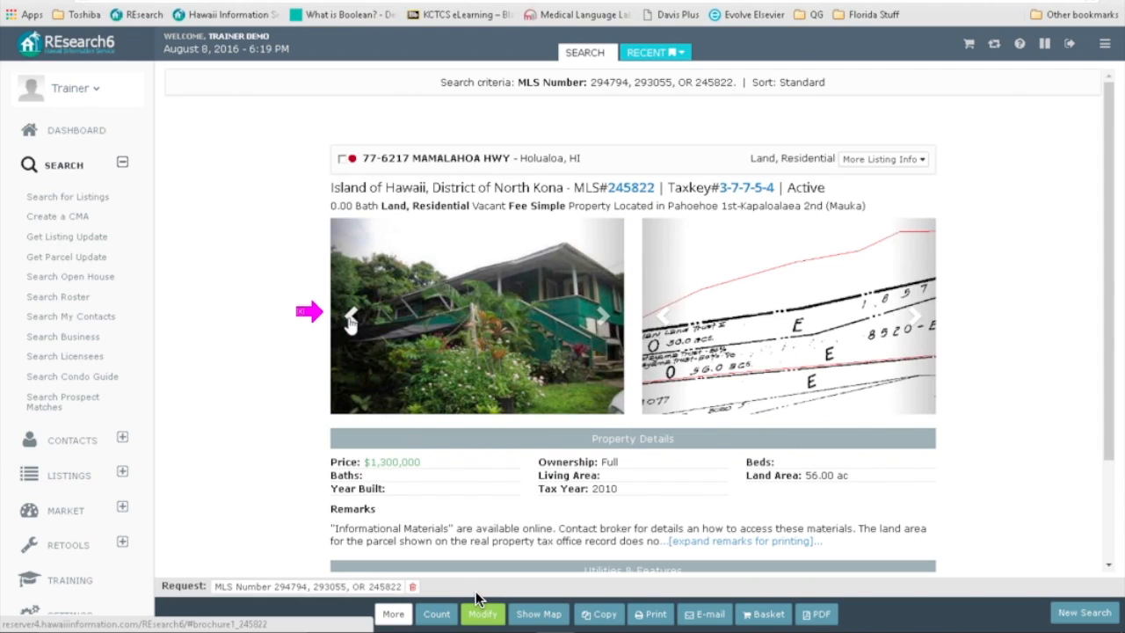
pyautogui.click(350, 318)
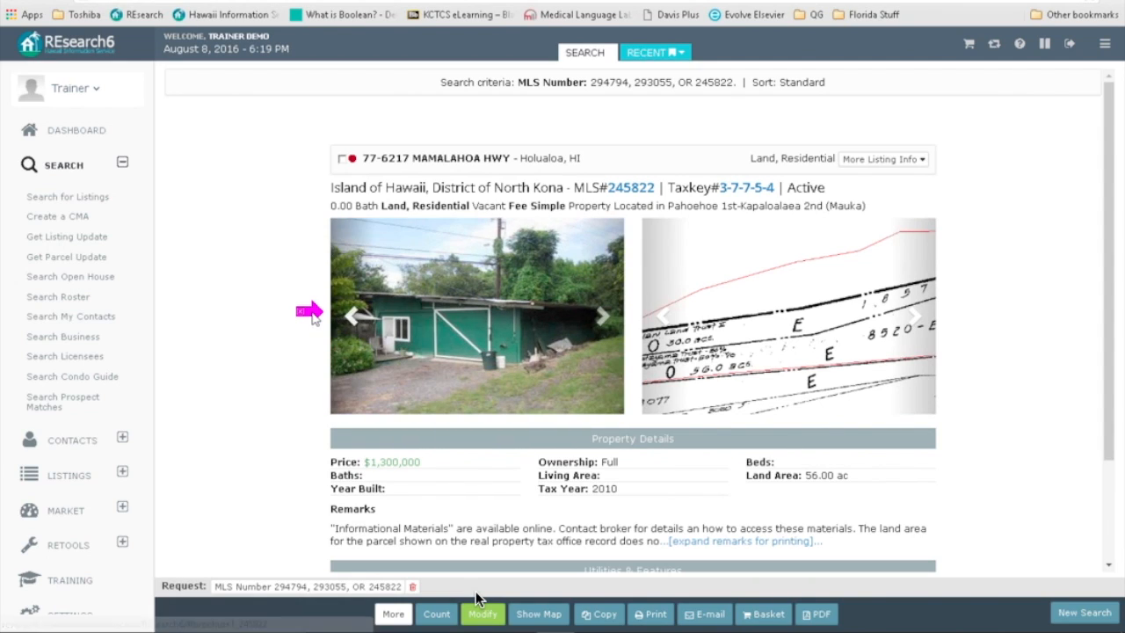
# Step: Advance the land listing's second image gallery and expand its full remarks, including the 62.43-acre survey note
pyautogui.click(663, 322)
pyautogui.click(662, 323)
pyautogui.click(661, 339)
pyautogui.scroll(-3, 634, 325)
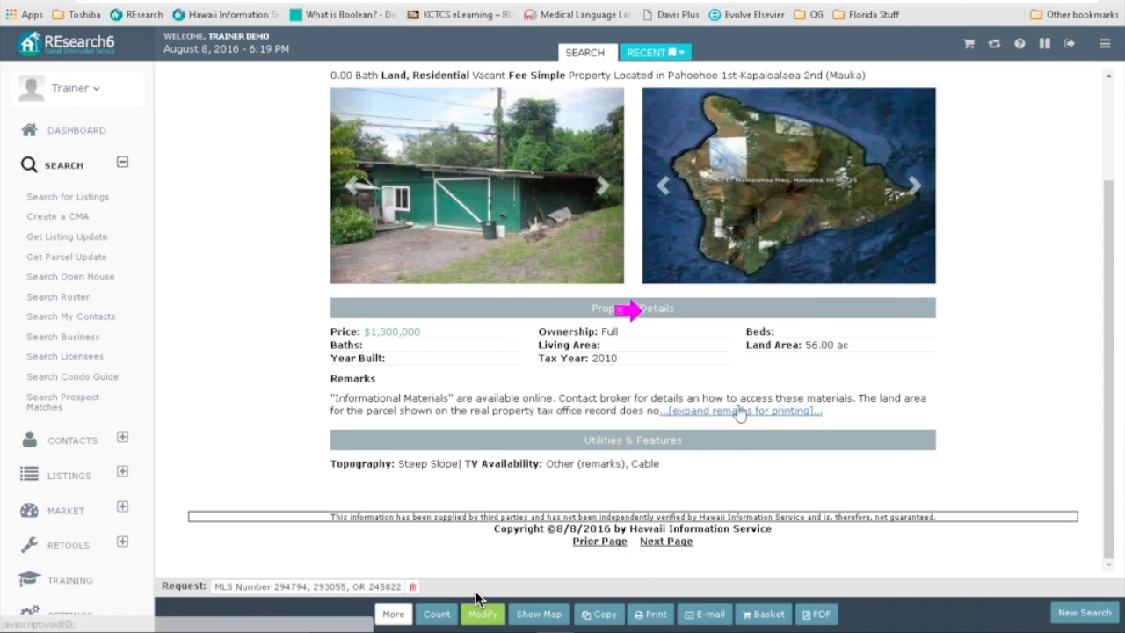
pyautogui.click(725, 410)
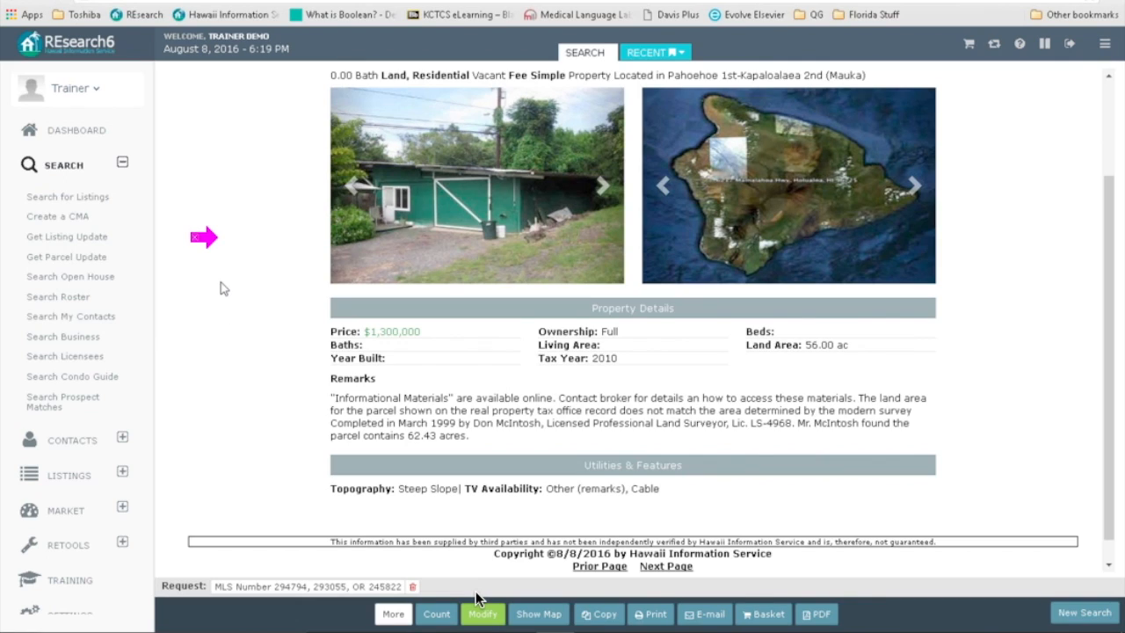
pyautogui.click(481, 614)
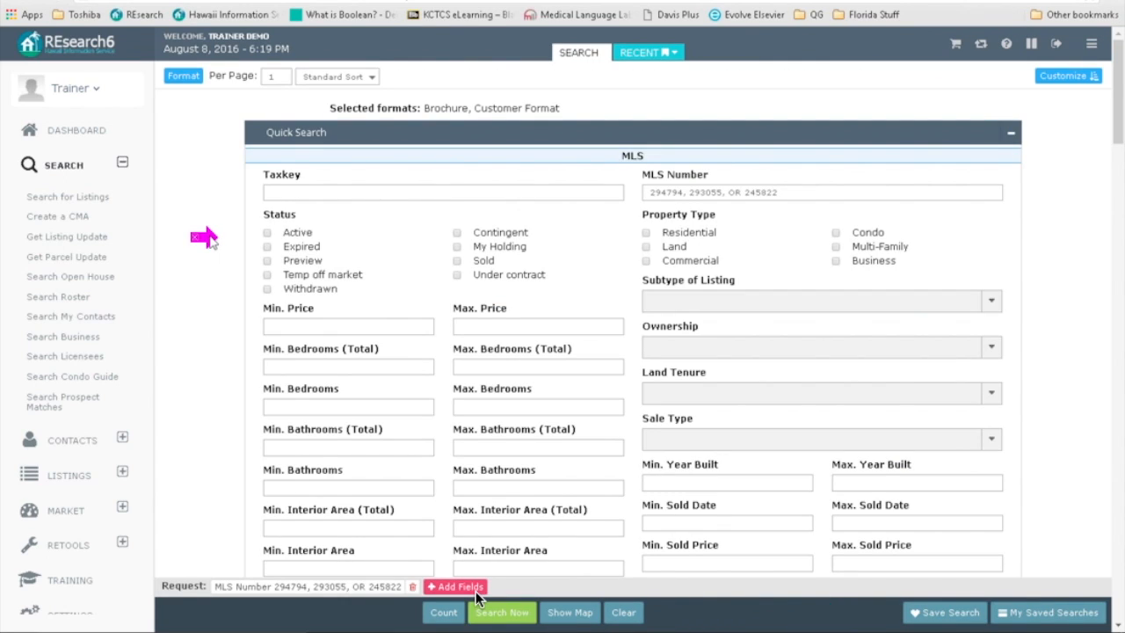
# Step: Add the TMK format alongside Brochure and Customer Format, then re-run the search
pyautogui.click(174, 76)
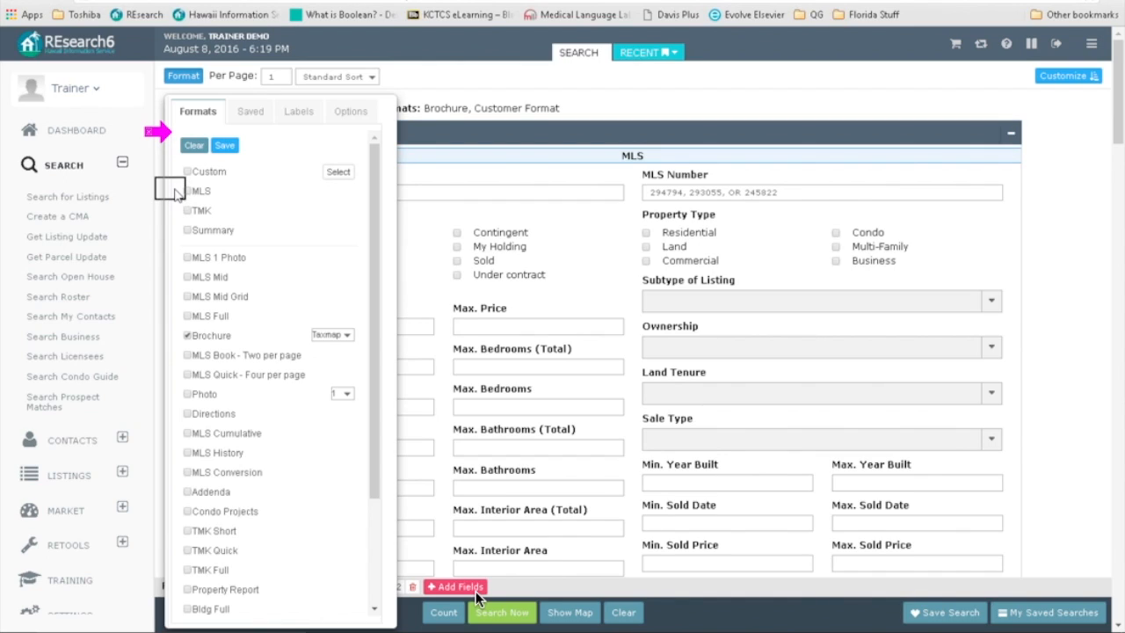
pyautogui.click(201, 193)
pyautogui.click(200, 194)
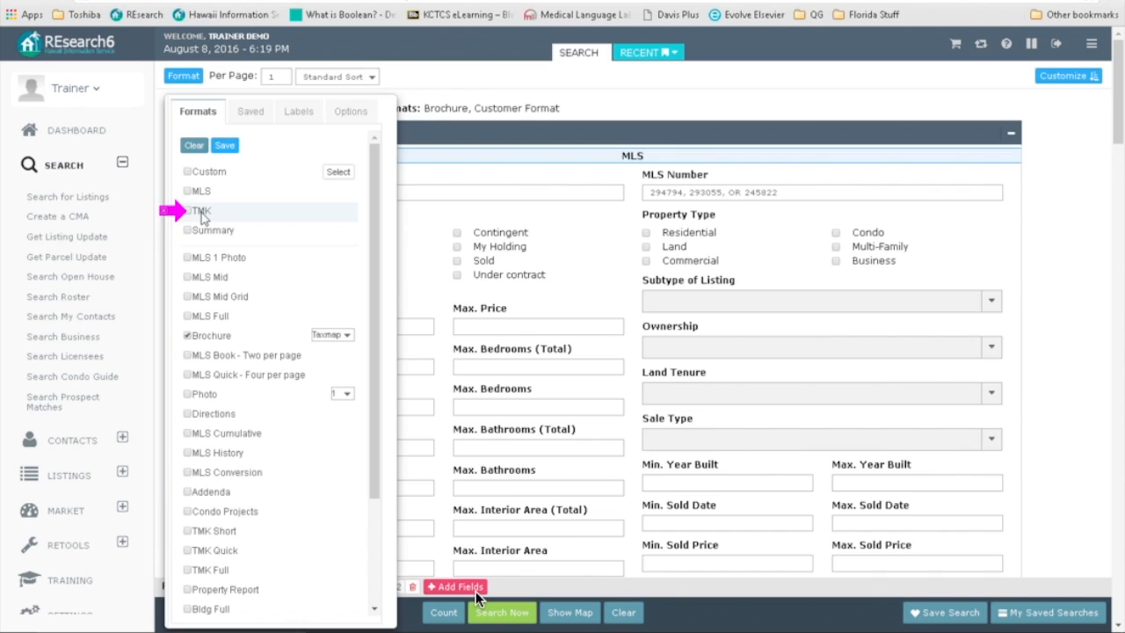
pyautogui.click(202, 214)
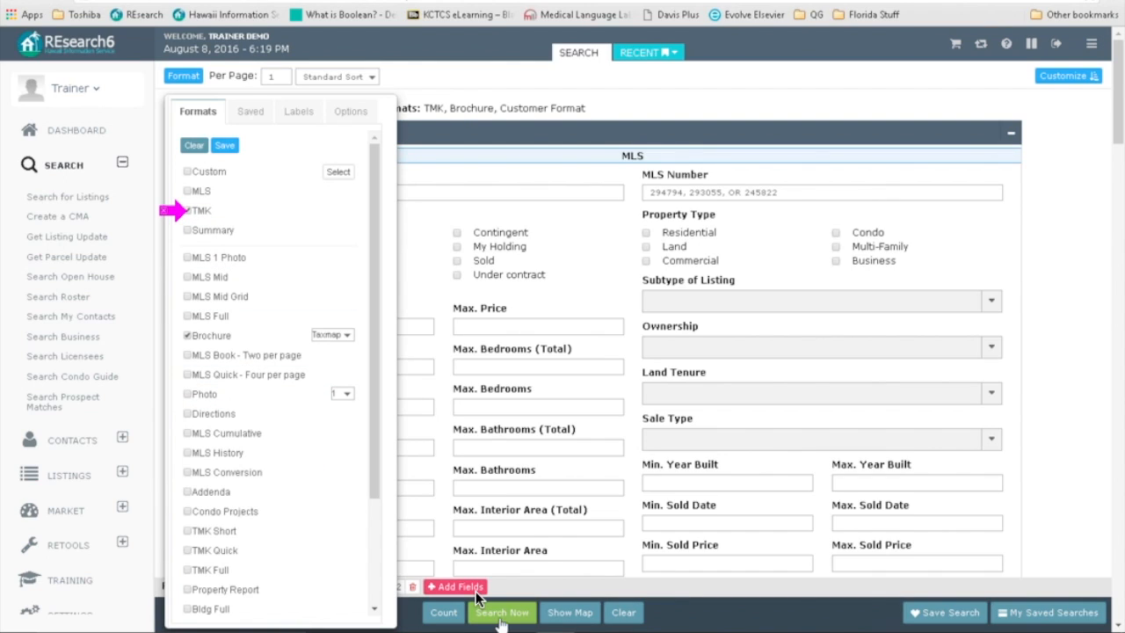
pyautogui.click(499, 612)
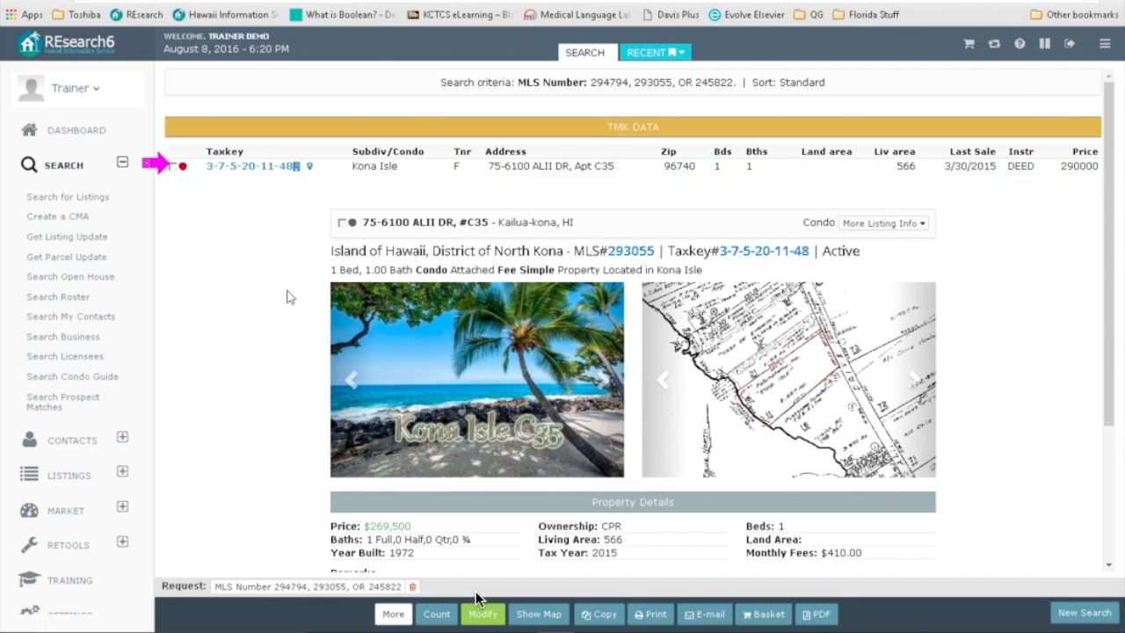
# Step: Re-run the search in TMK format only, removing Brochure and Customer Format
pyautogui.scroll(-3, 286, 296)
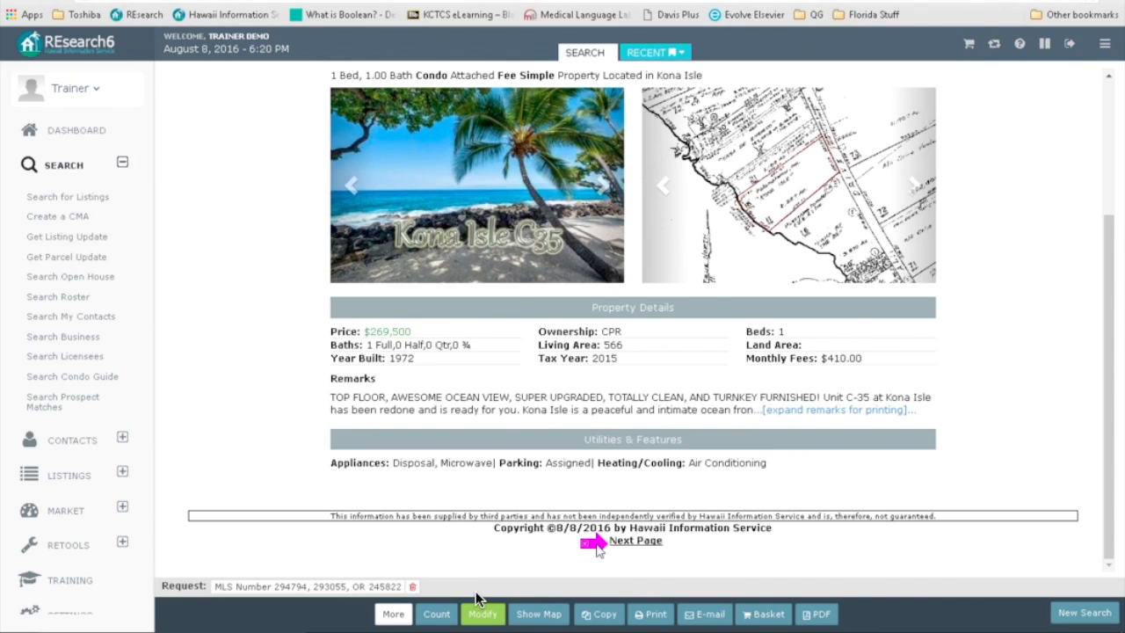
pyautogui.click(467, 615)
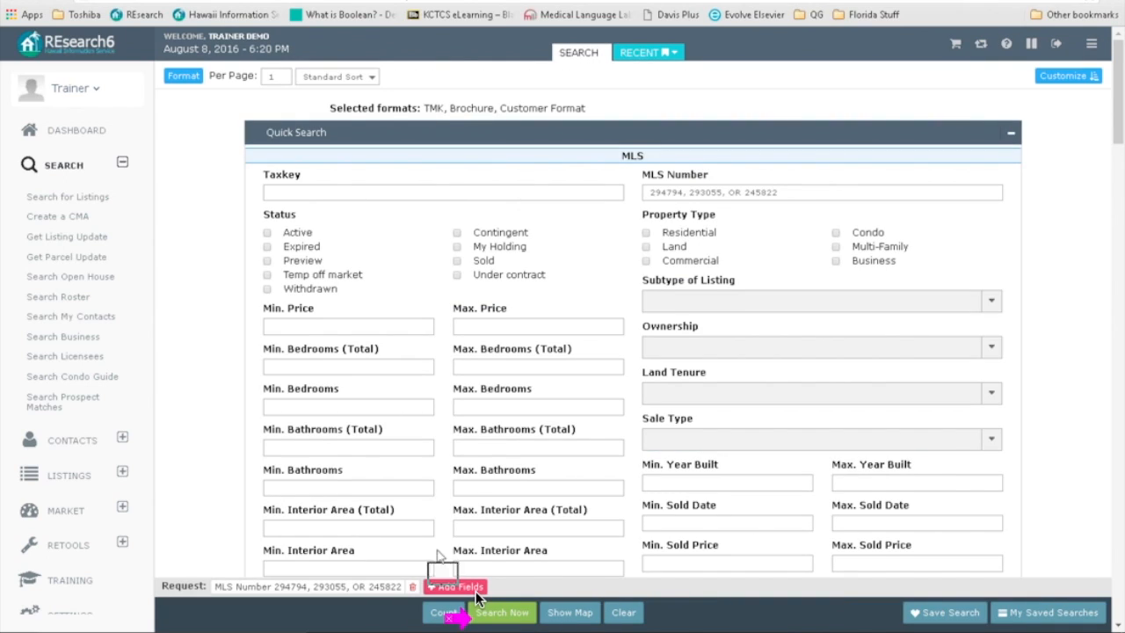
pyautogui.click(187, 78)
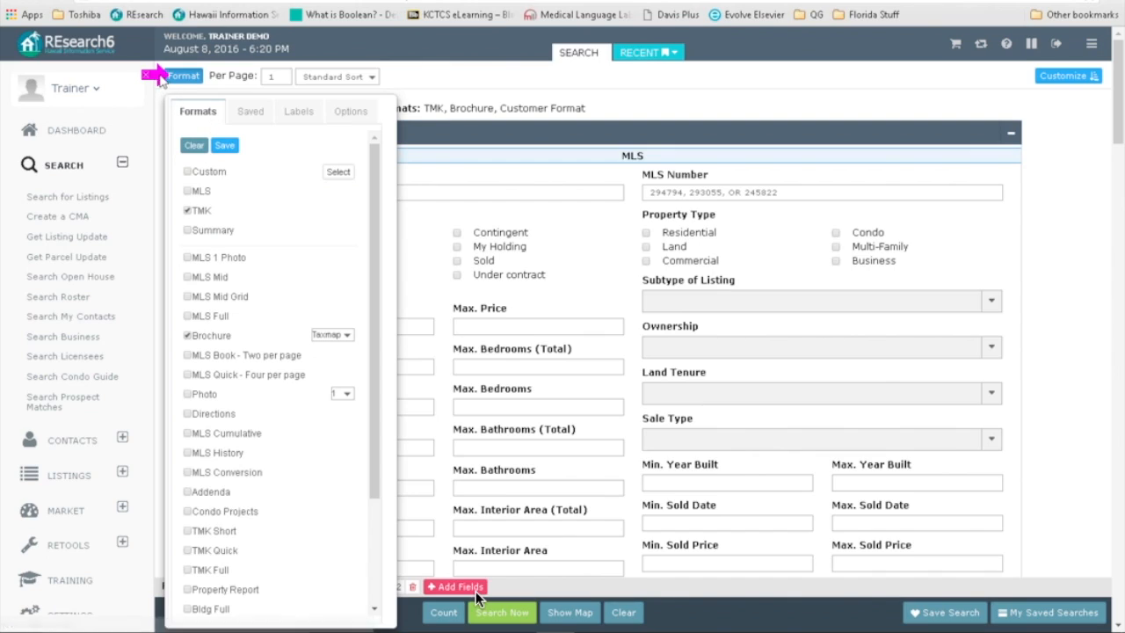
pyautogui.click(187, 335)
pyautogui.click(187, 336)
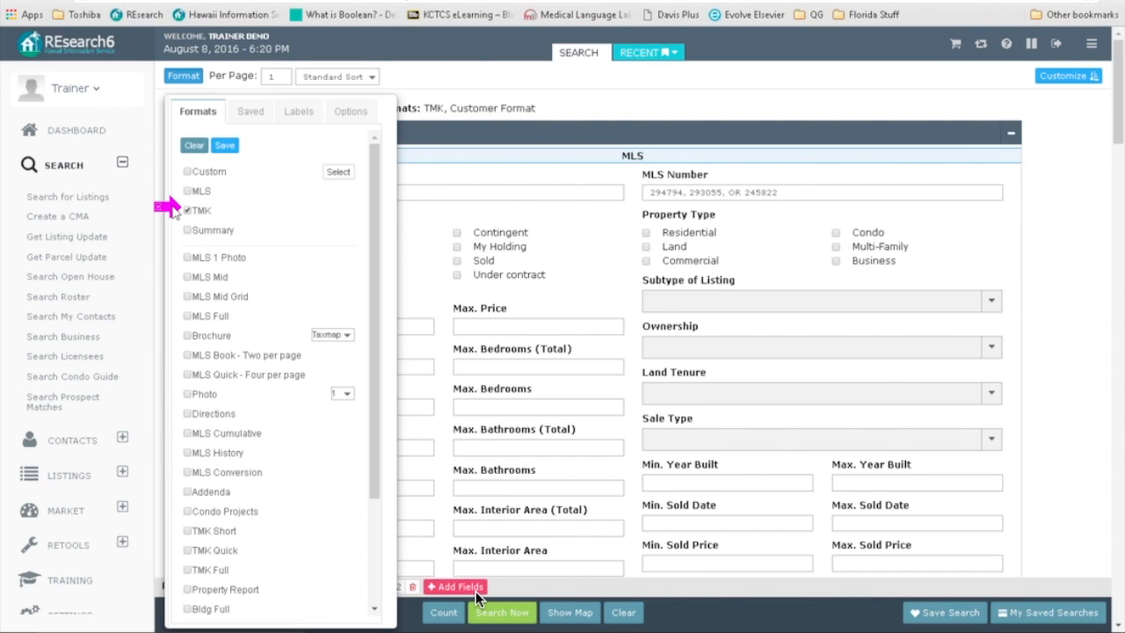
pyautogui.click(352, 111)
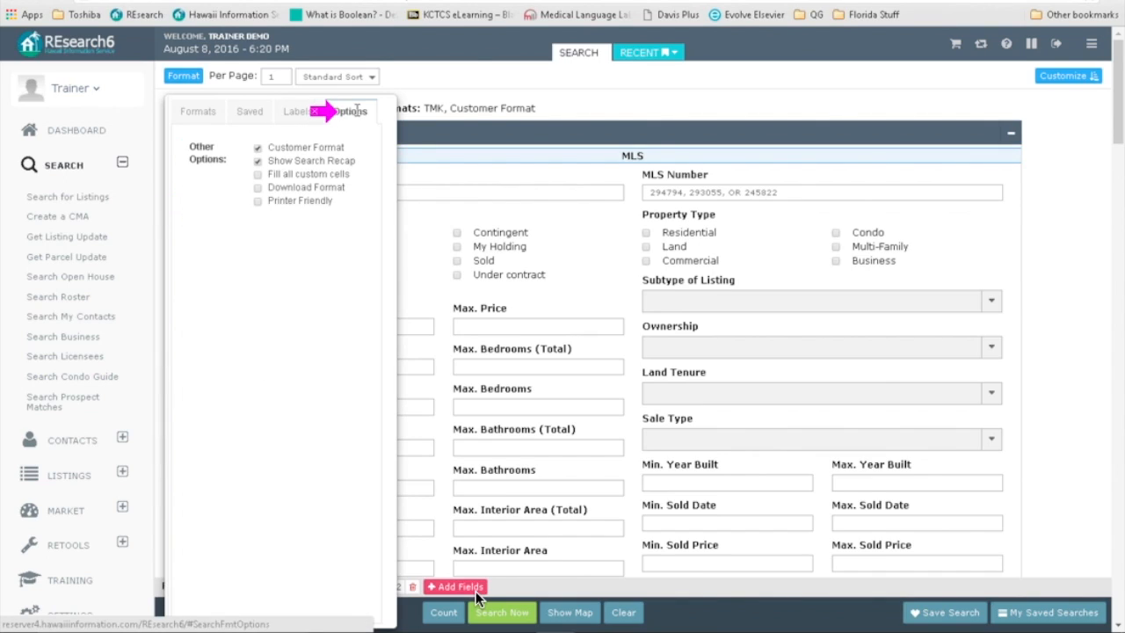
pyautogui.click(258, 149)
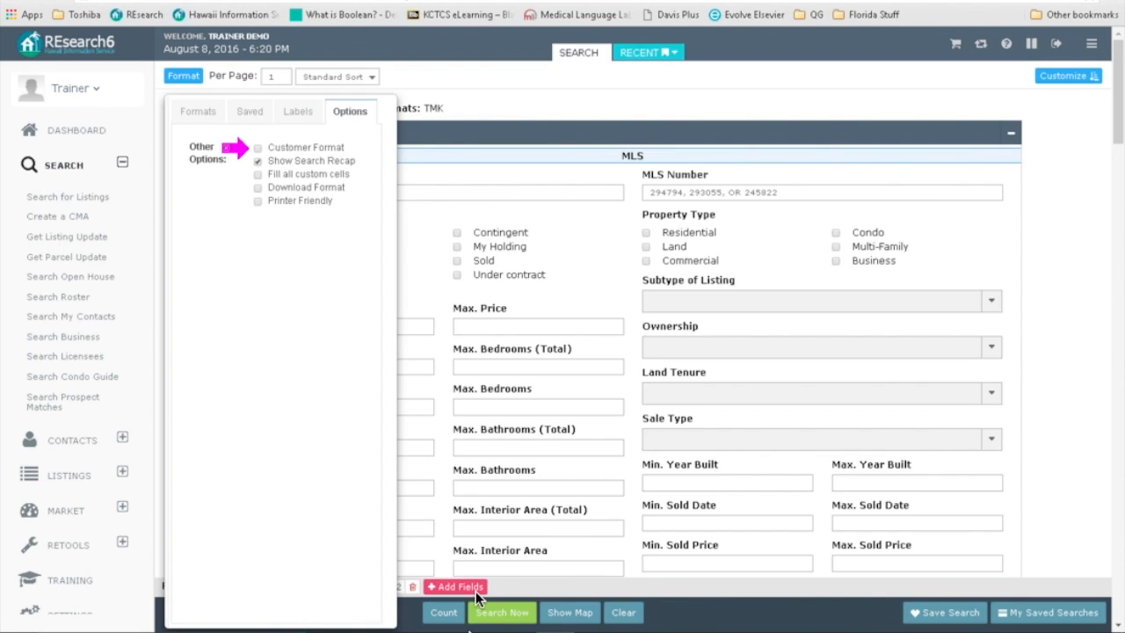
pyautogui.click(492, 618)
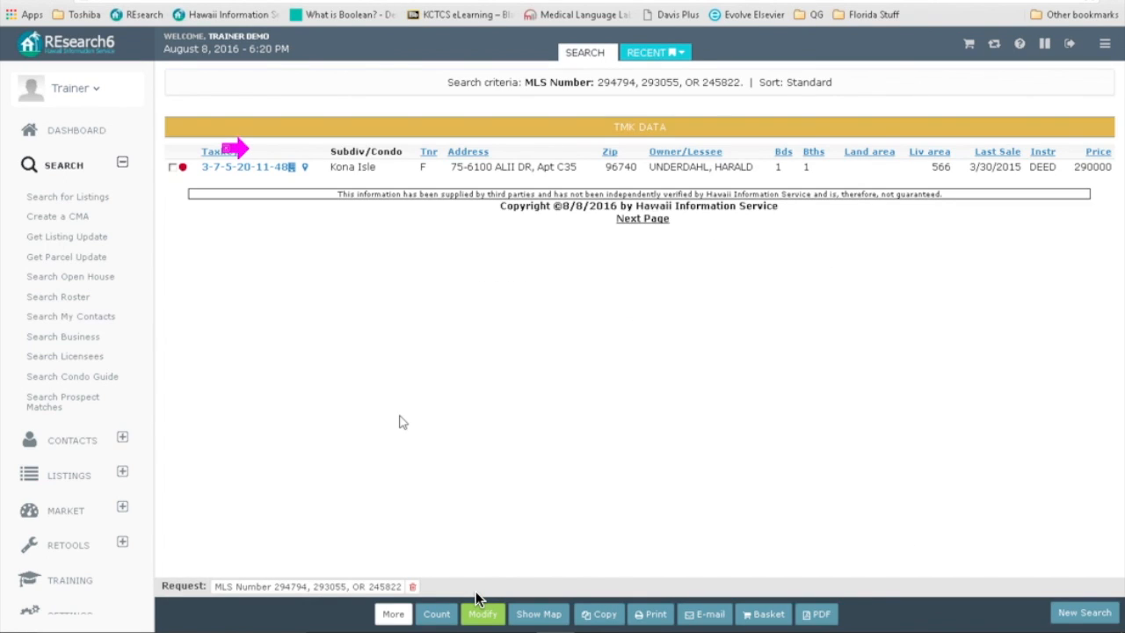
# Step: Set results per page to ALL and re-run the search
pyautogui.click(480, 607)
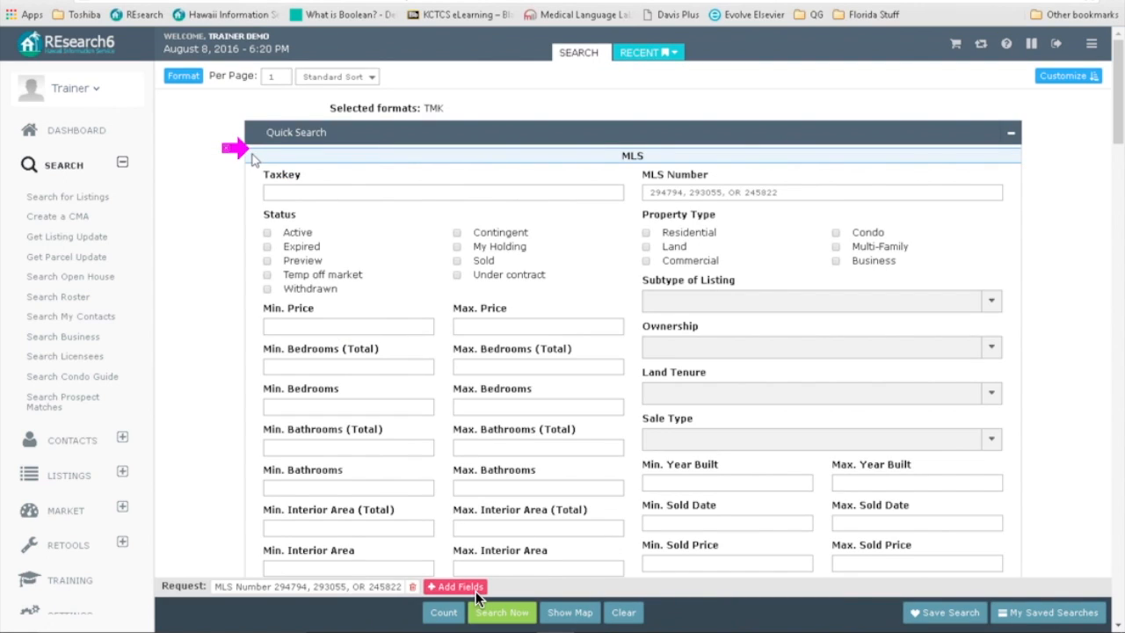
pyautogui.doubleClick(272, 77)
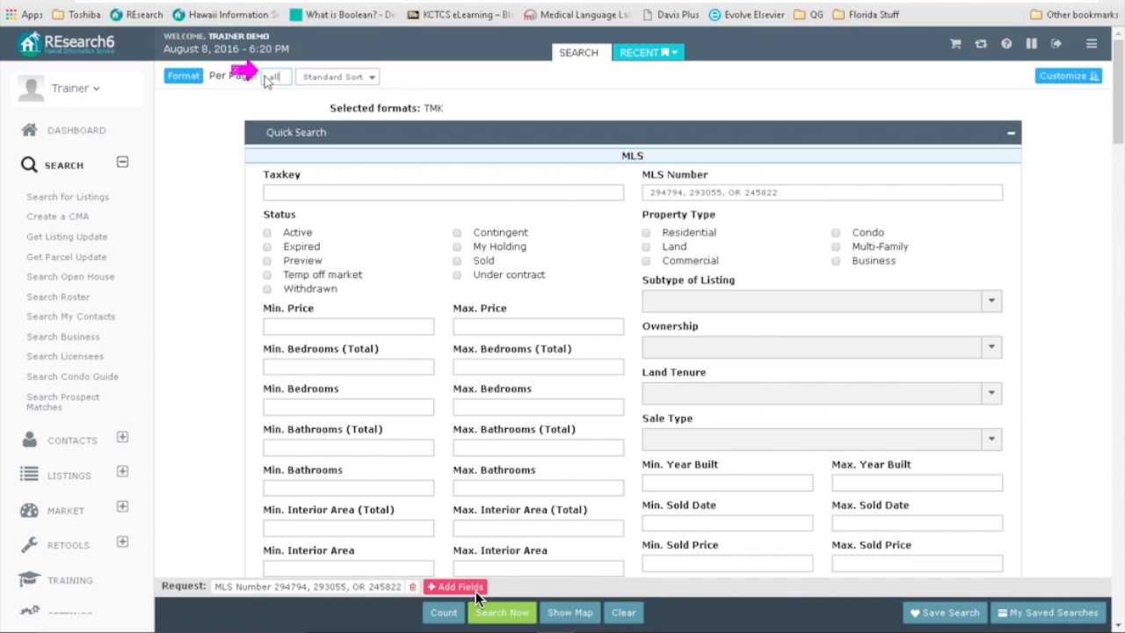
pyautogui.click(249, 138)
pyautogui.click(484, 610)
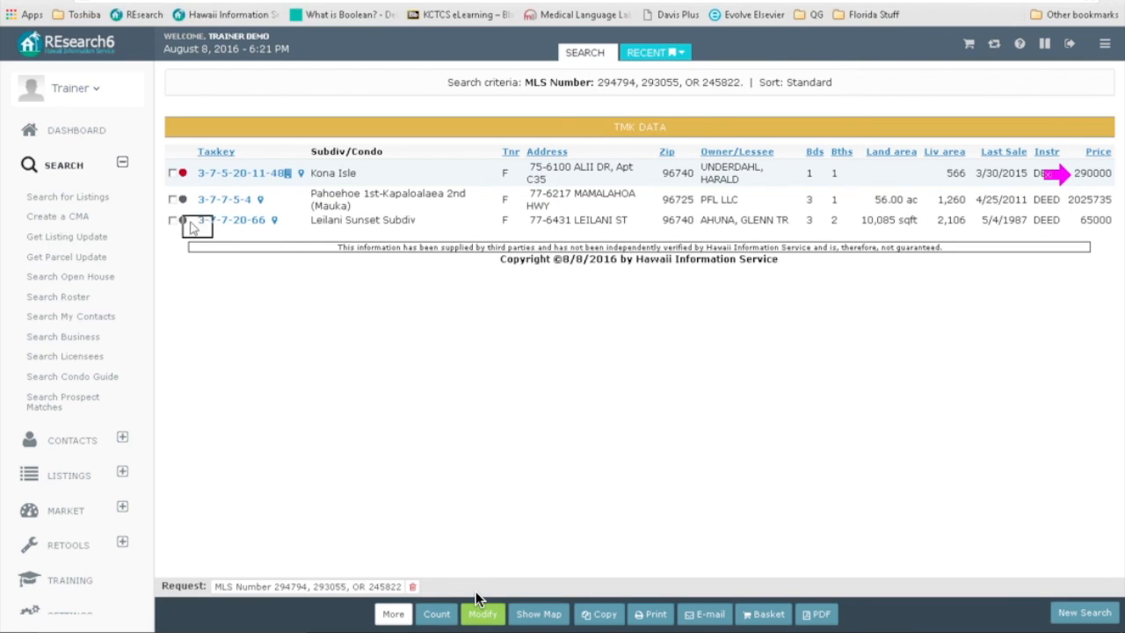
pyautogui.click(234, 176)
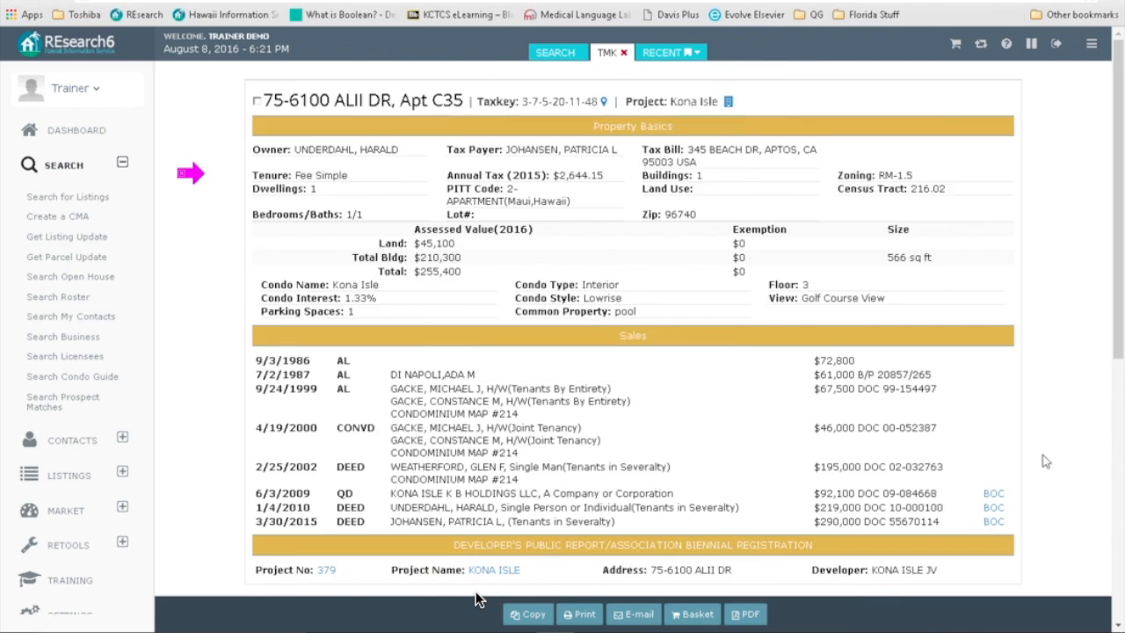
pyautogui.scroll(-5, 475, 599)
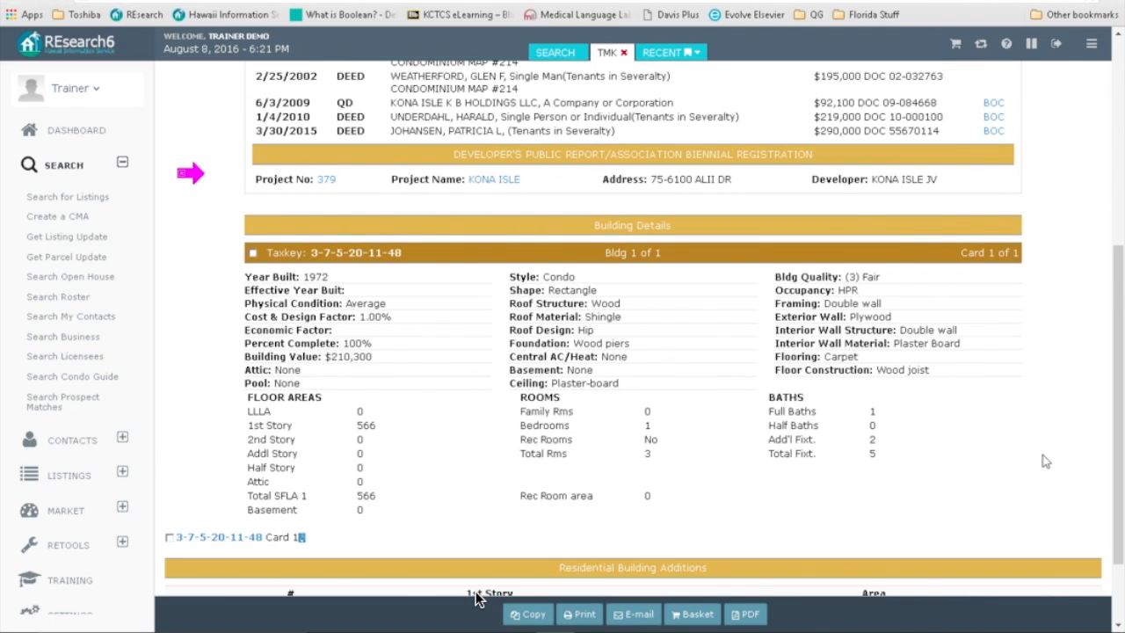
pyautogui.scroll(-2, 475, 599)
pyautogui.scroll(4, 475, 599)
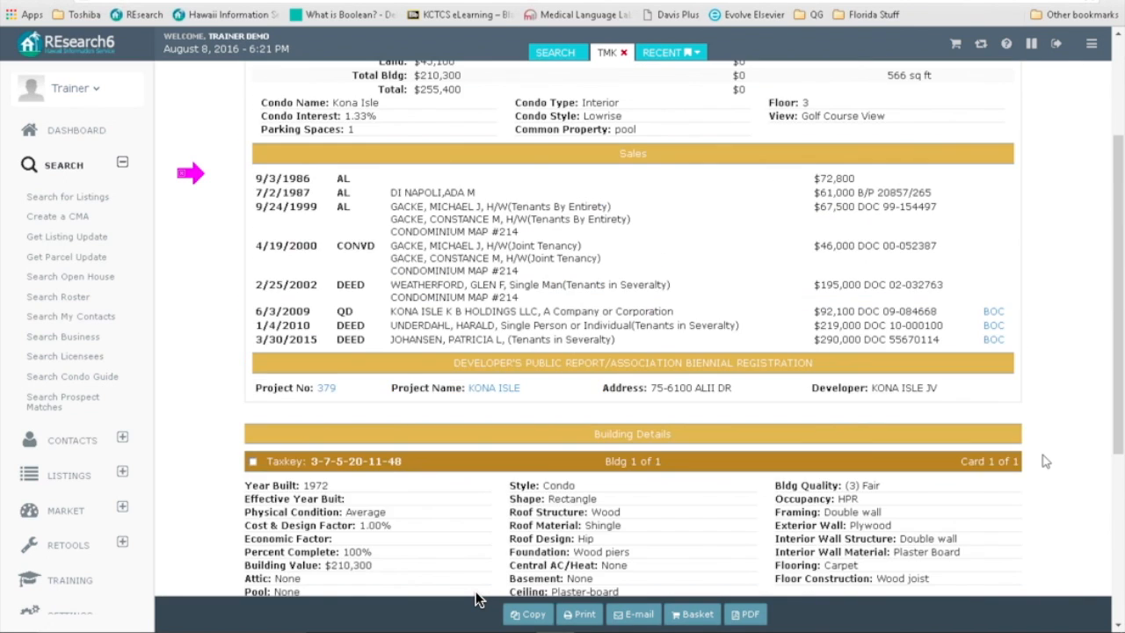
pyautogui.scroll(2, 474, 598)
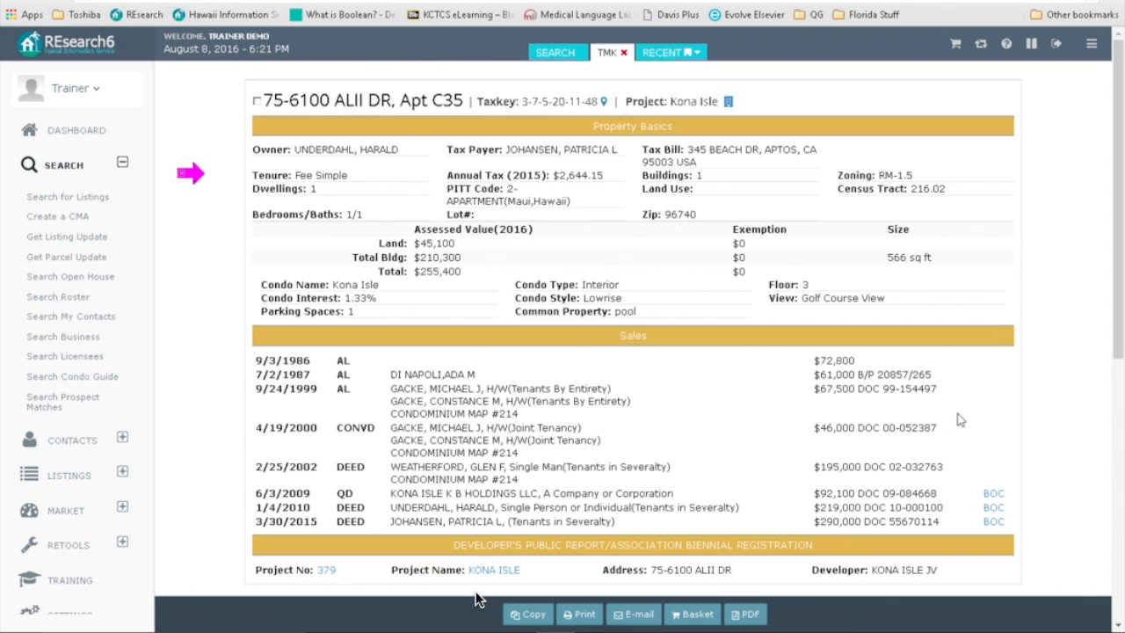
pyautogui.click(624, 52)
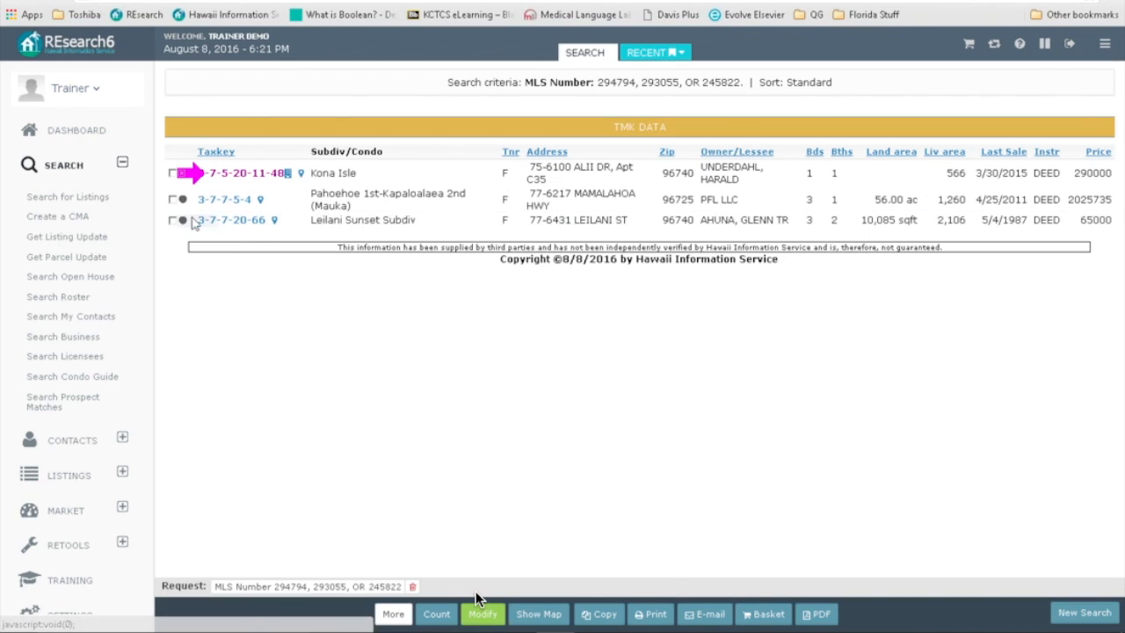
pyautogui.click(218, 200)
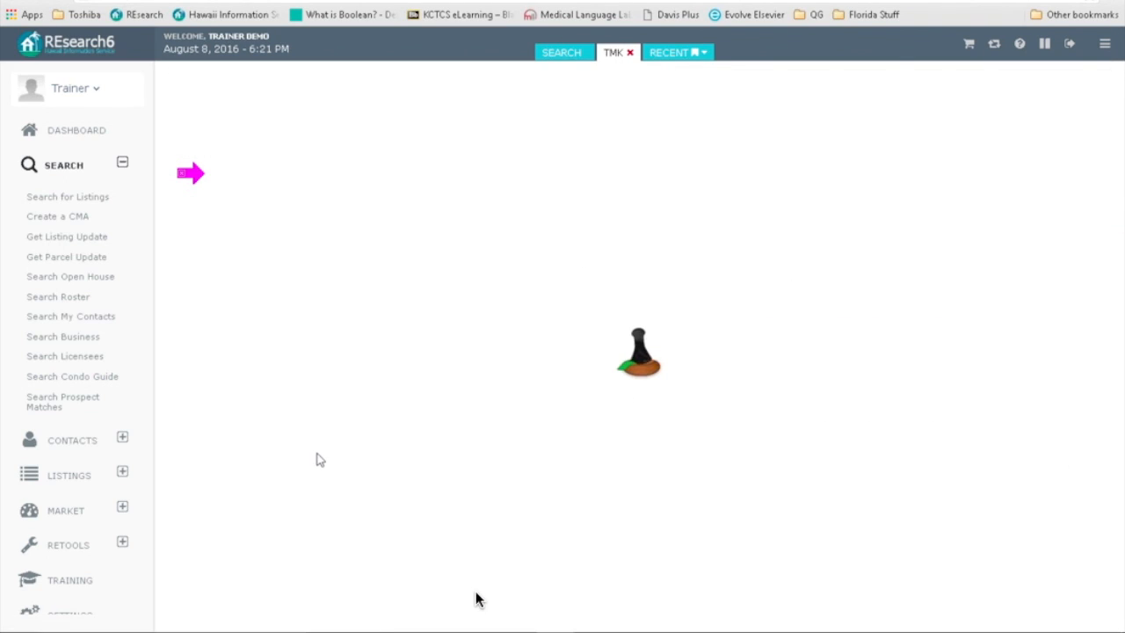
pyautogui.scroll(-2, 1024, 465)
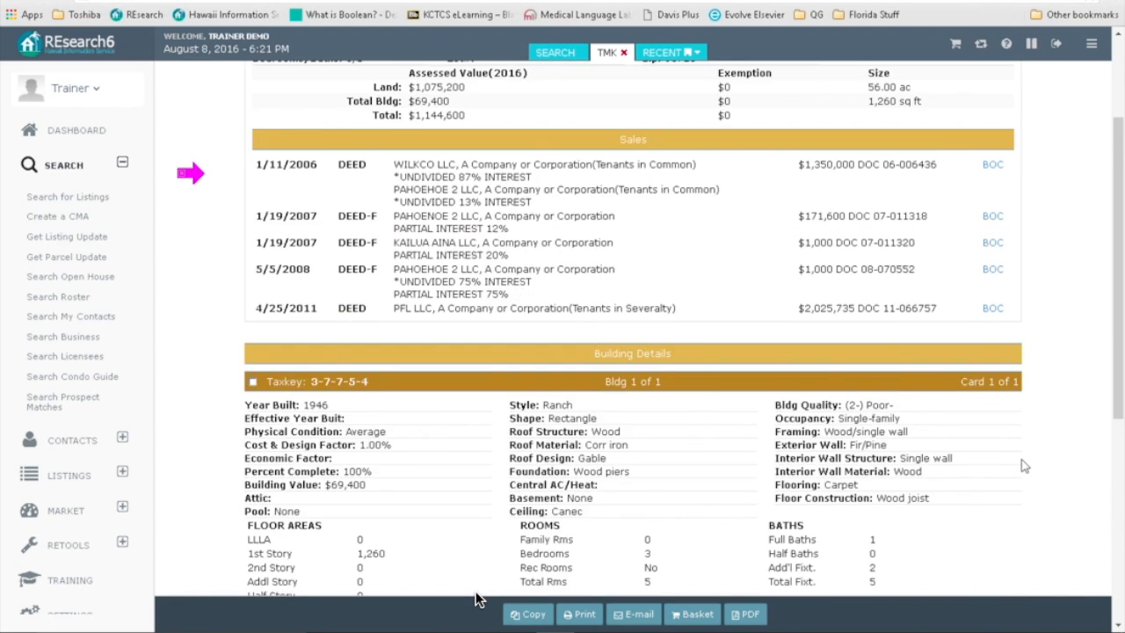
pyautogui.scroll(-4, 1023, 465)
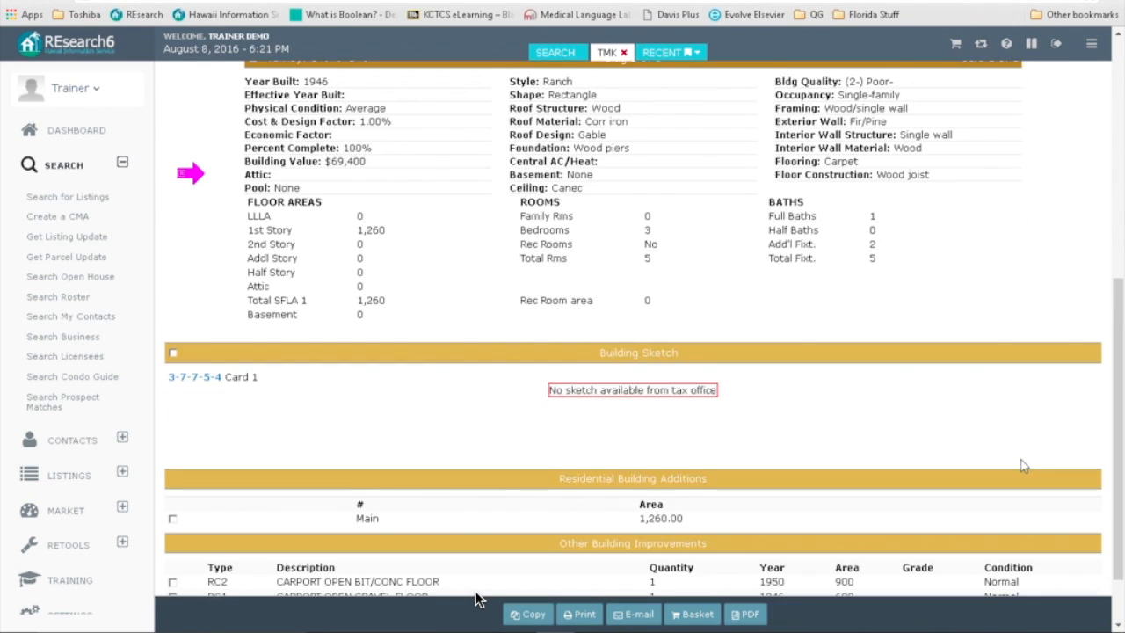
pyautogui.scroll(6, 1024, 466)
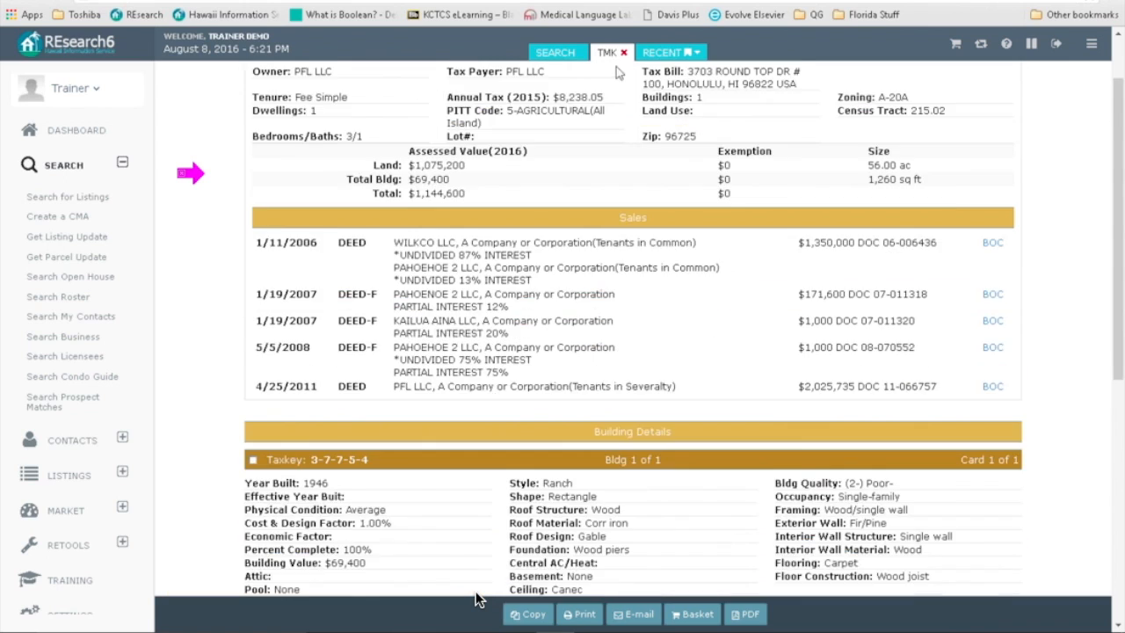
pyautogui.scroll(-1, 616, 67)
pyautogui.click(623, 53)
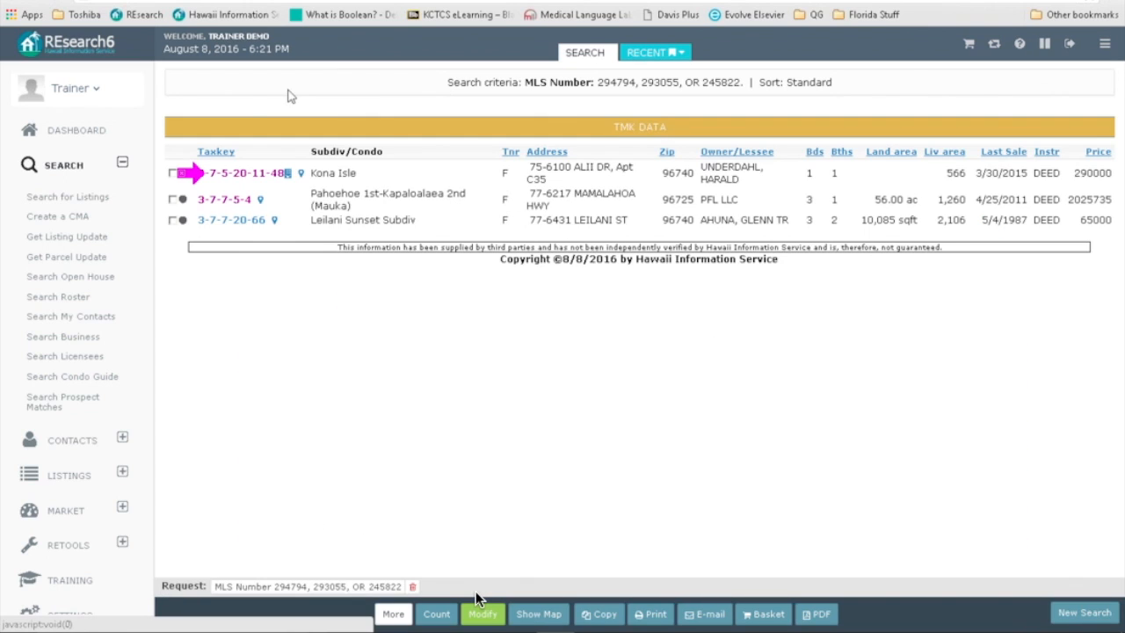
pyautogui.click(230, 221)
pyautogui.scroll(-6, 894, 391)
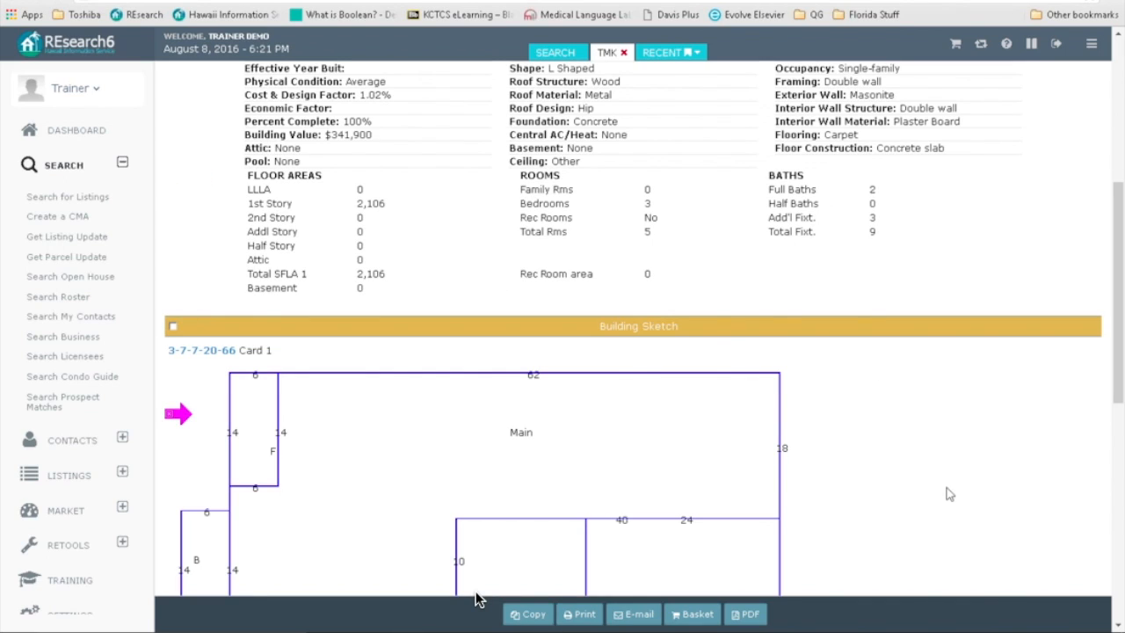
pyautogui.scroll(-2, 476, 599)
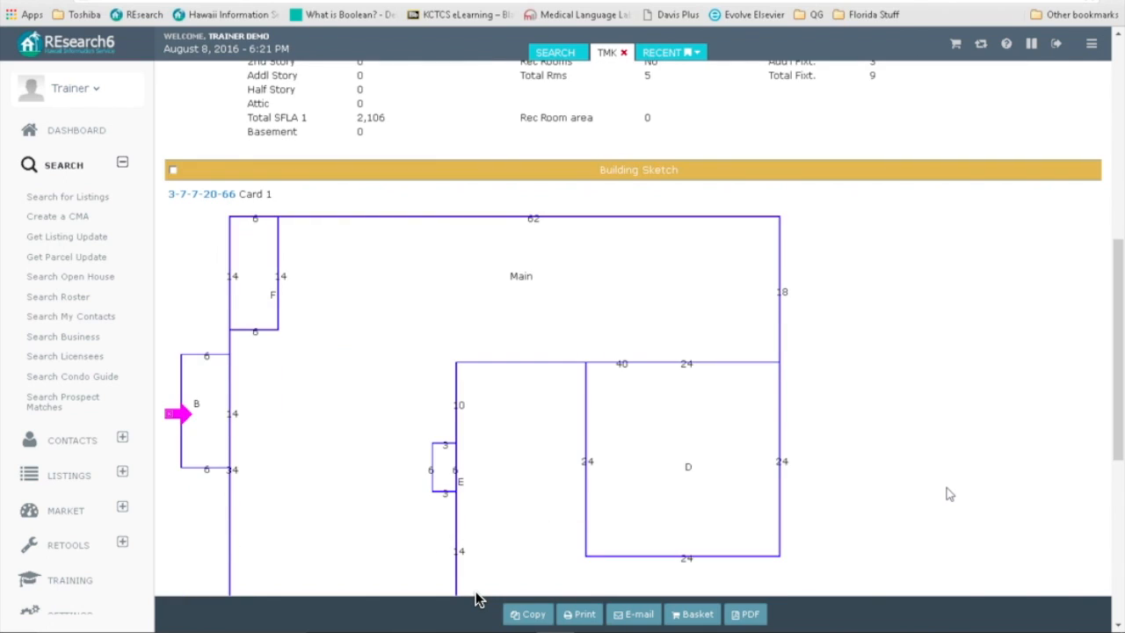
pyautogui.scroll(-1, 475, 599)
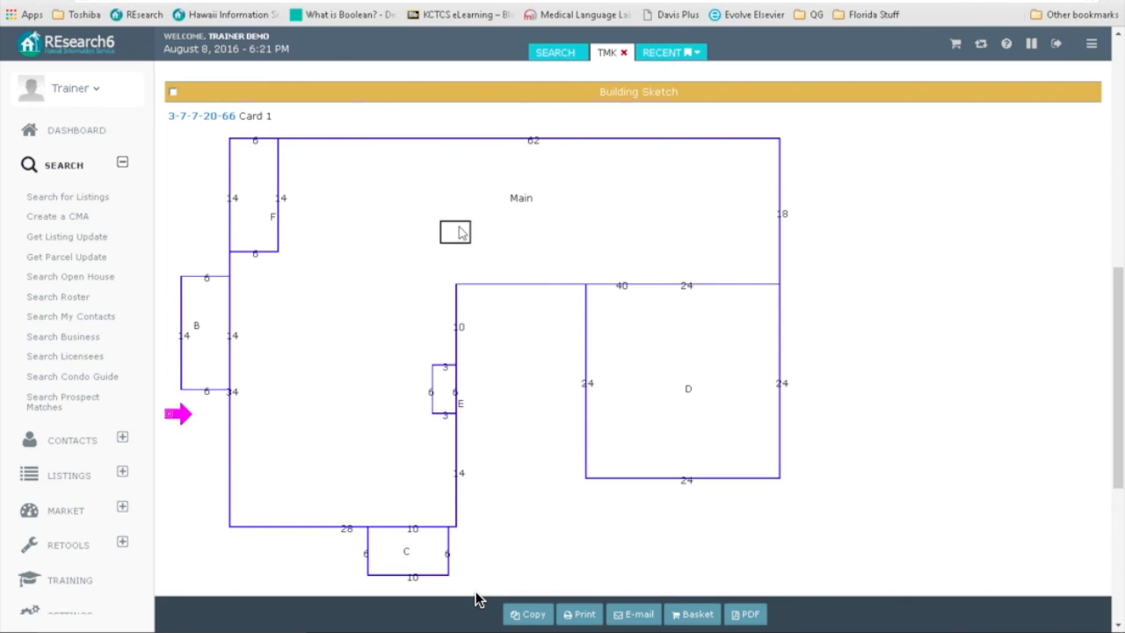
pyautogui.click(184, 322)
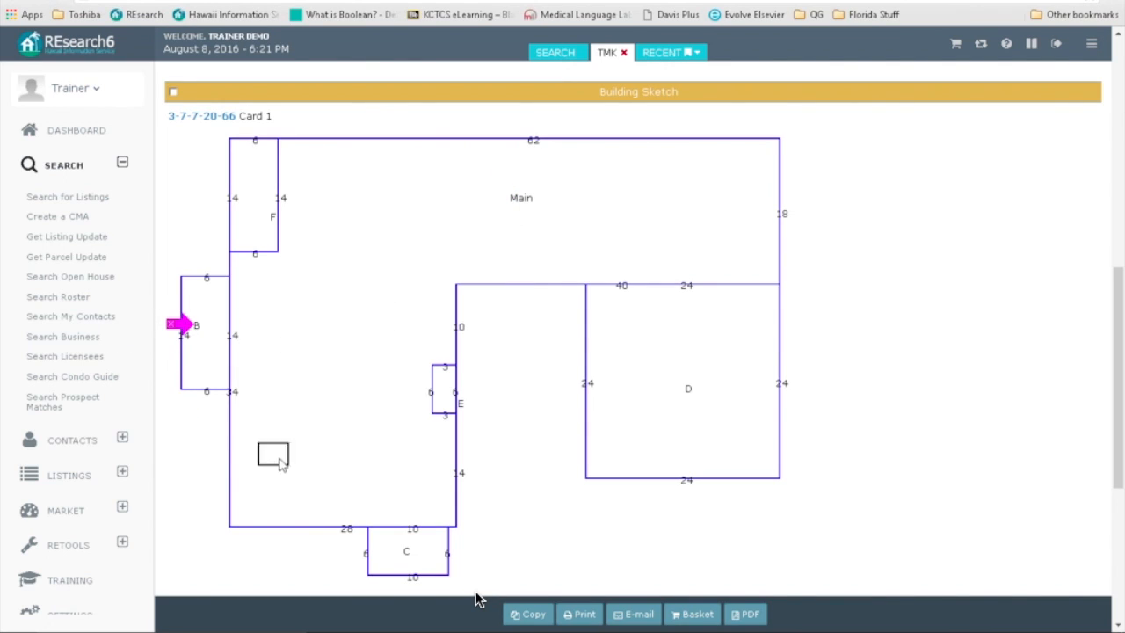
pyautogui.click(393, 554)
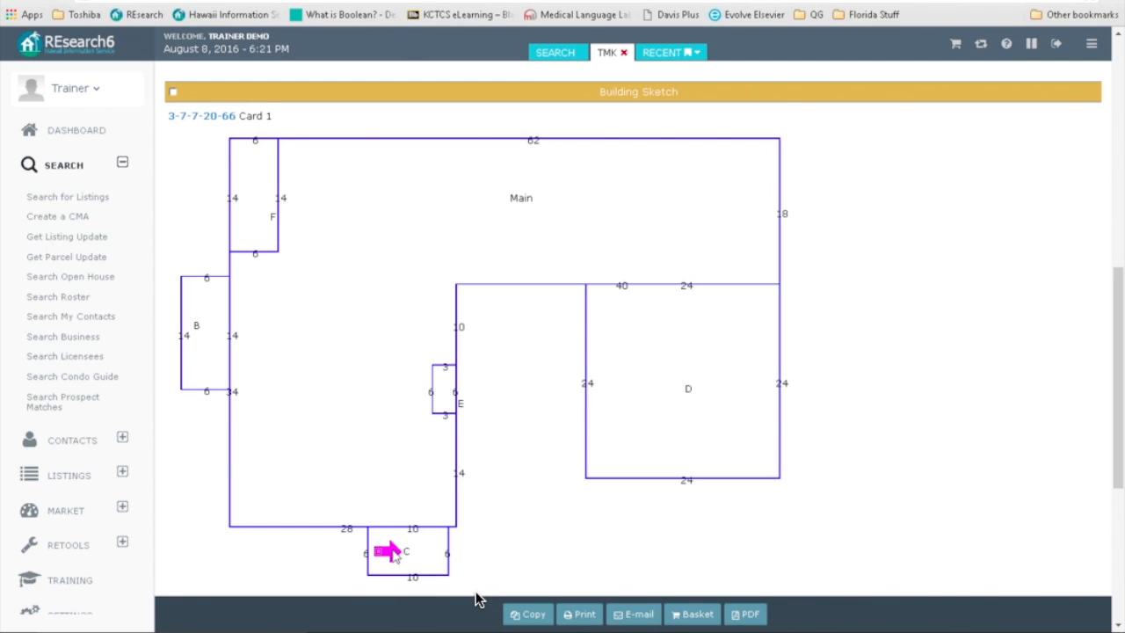
pyautogui.click(665, 390)
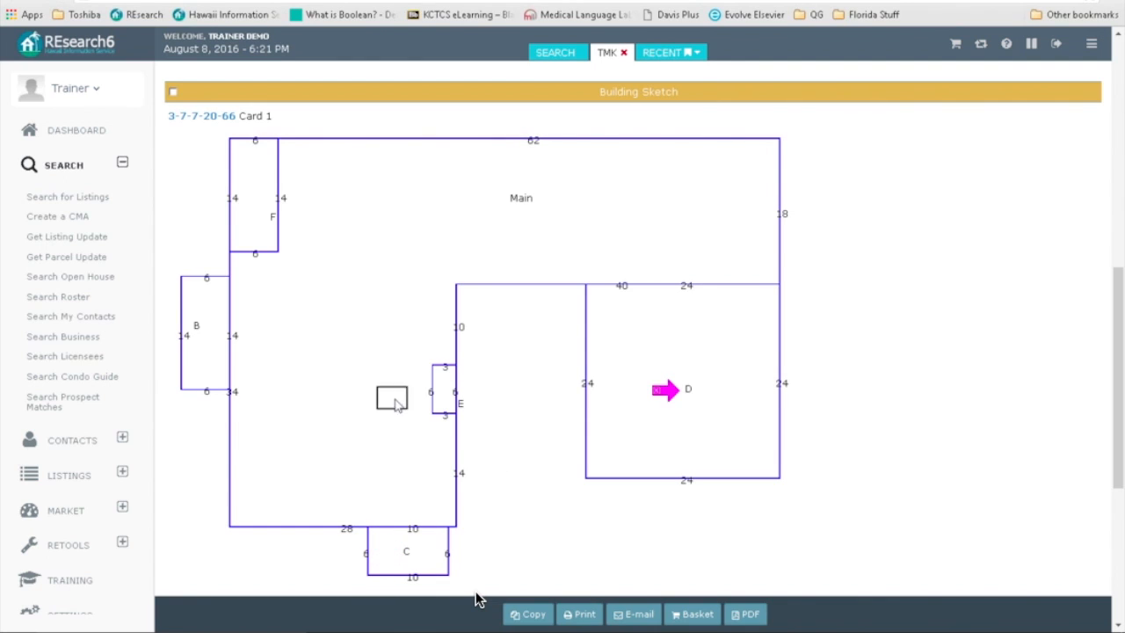
pyautogui.click(442, 401)
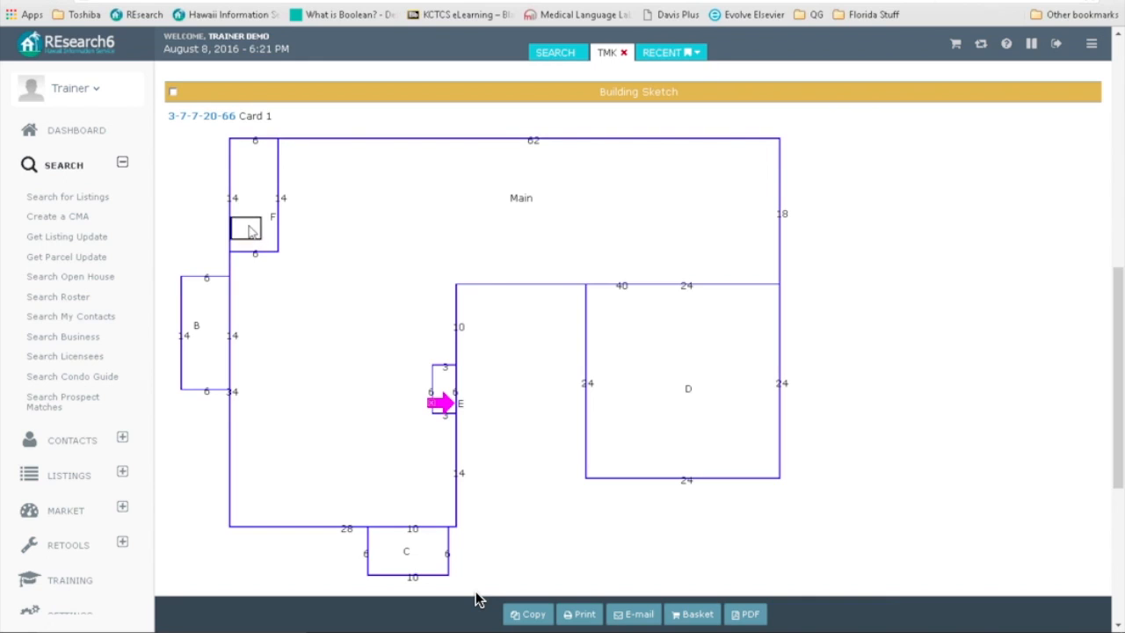
pyautogui.click(250, 225)
pyautogui.click(188, 420)
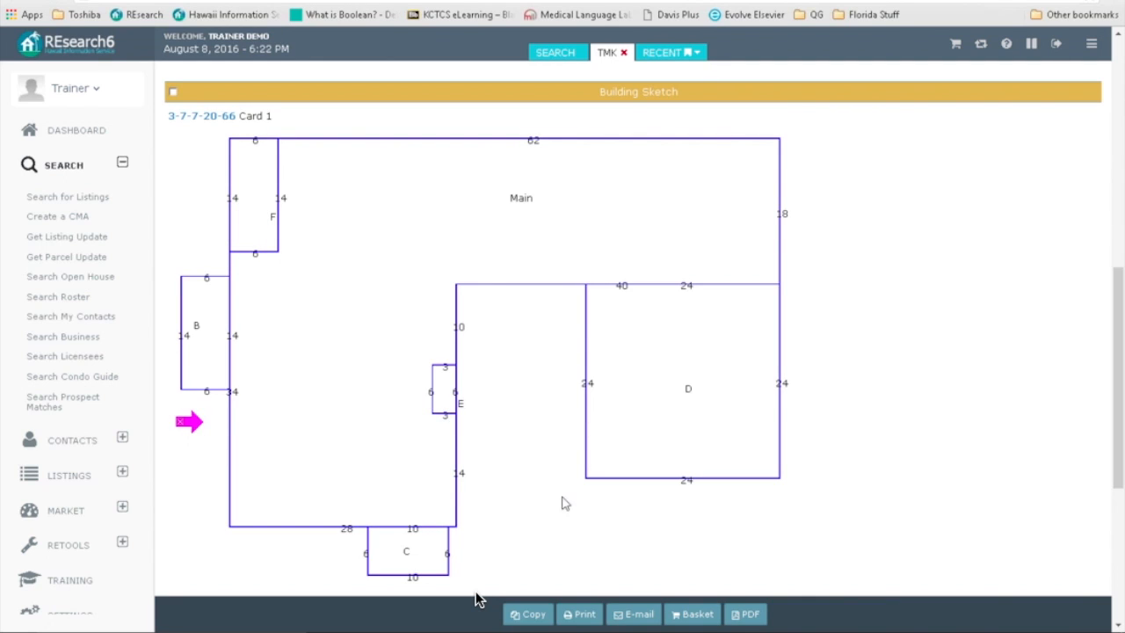
pyautogui.scroll(-4, 589, 506)
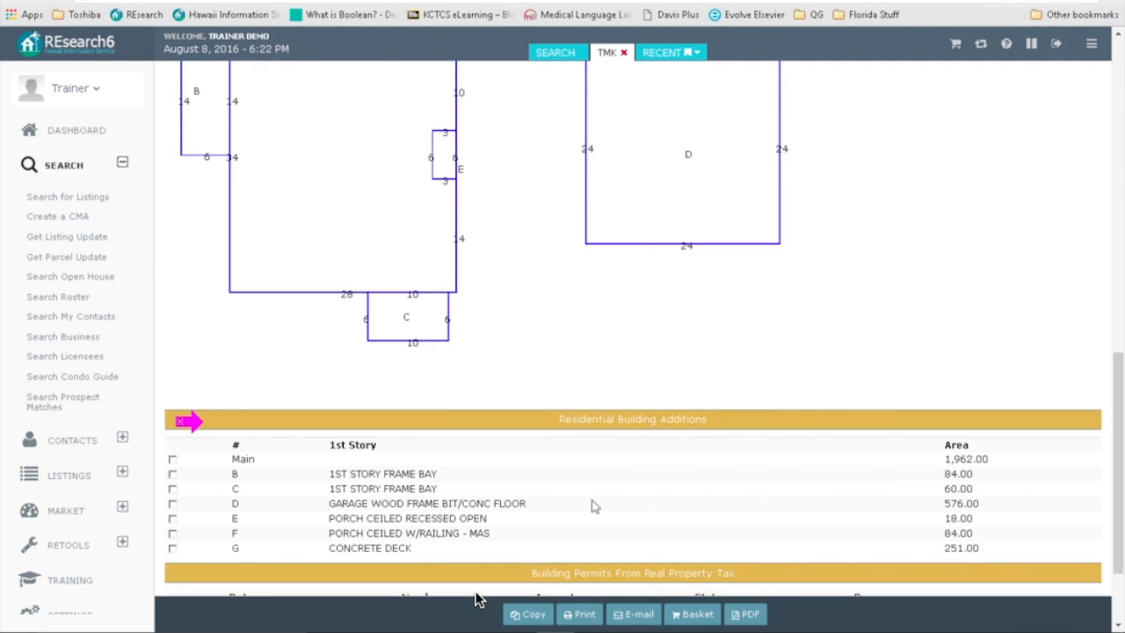
# Step: Highlight the Main section of the building sketch for parcel 3-7-7-20-66
pyautogui.click(220, 380)
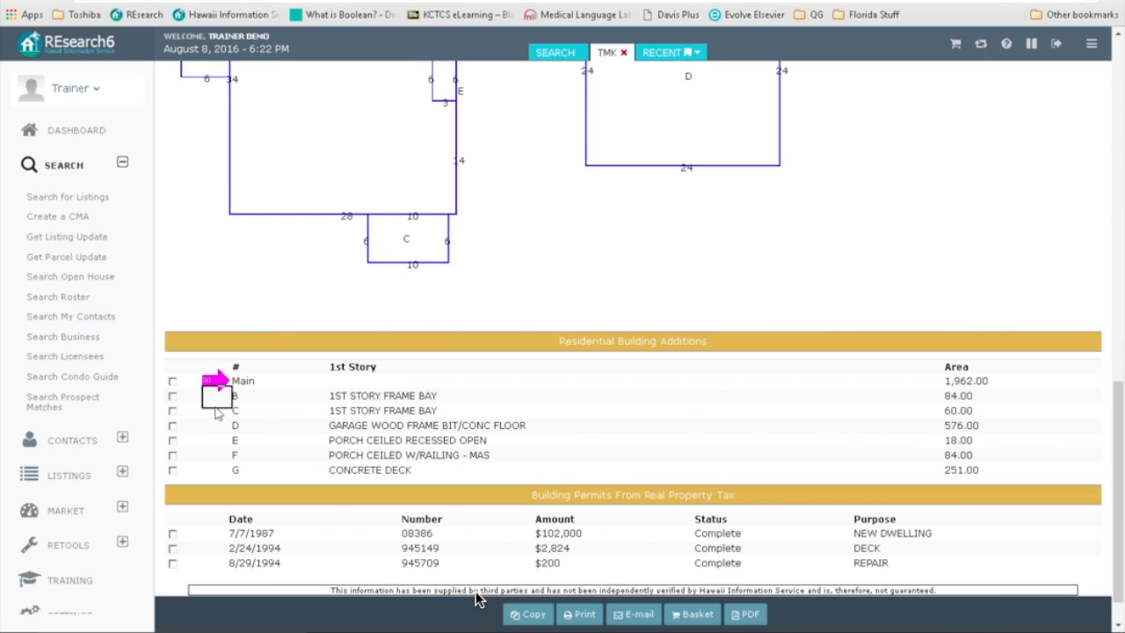
pyautogui.click(213, 464)
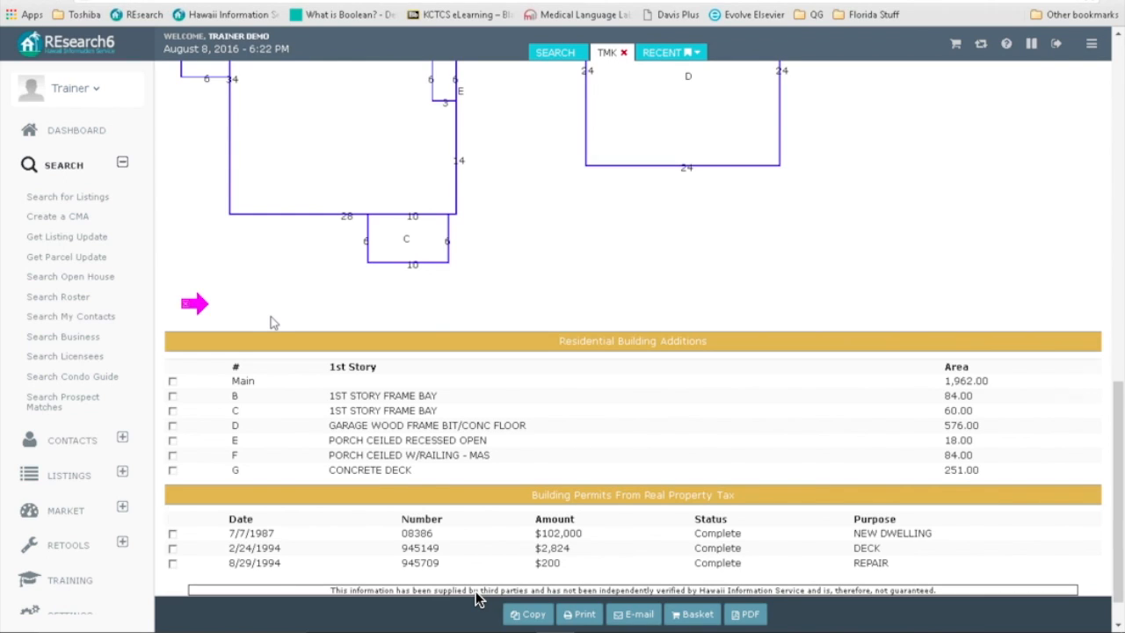
pyautogui.scroll(2, 273, 323)
pyautogui.scroll(2, 275, 338)
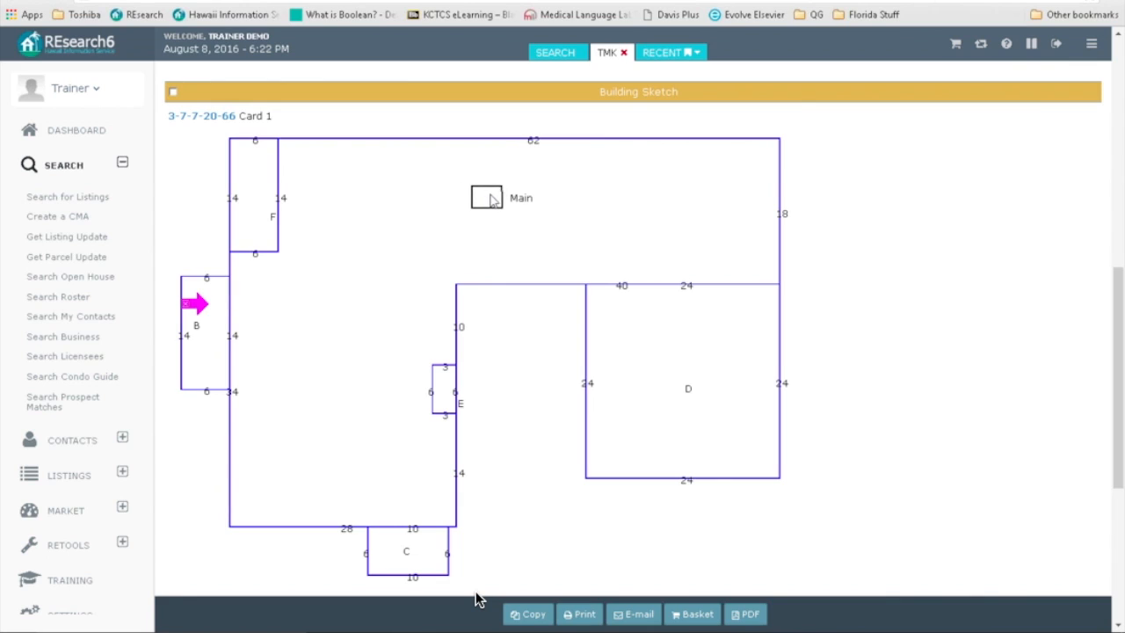
pyautogui.click(518, 199)
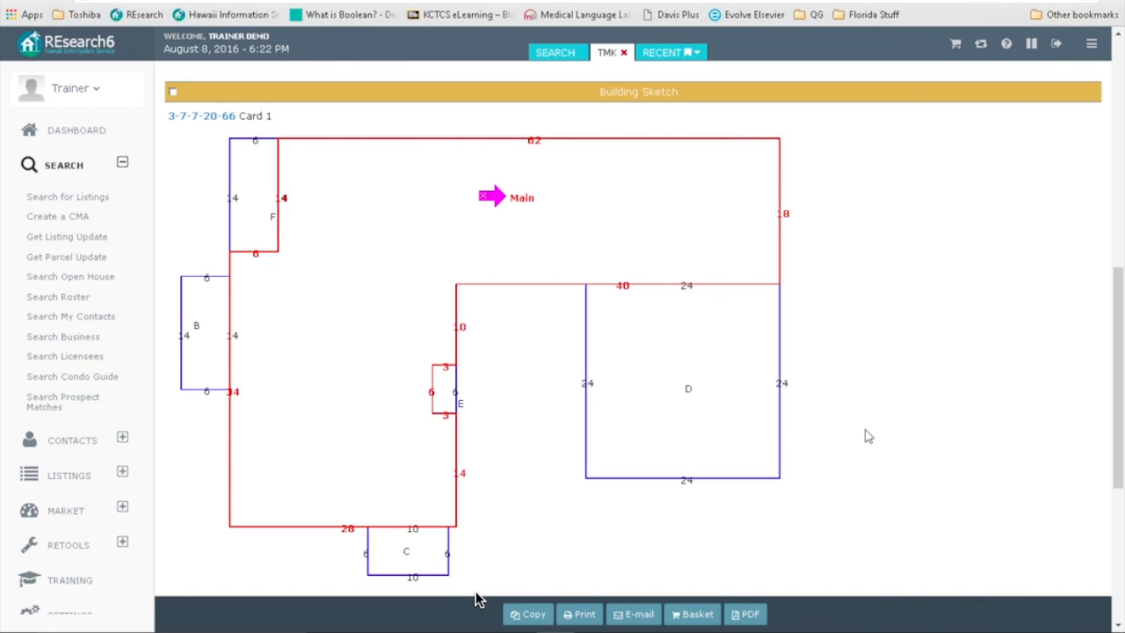
# Step: Highlight section F of the building sketch, then scroll back to the top
pyautogui.scroll(-1, 868, 437)
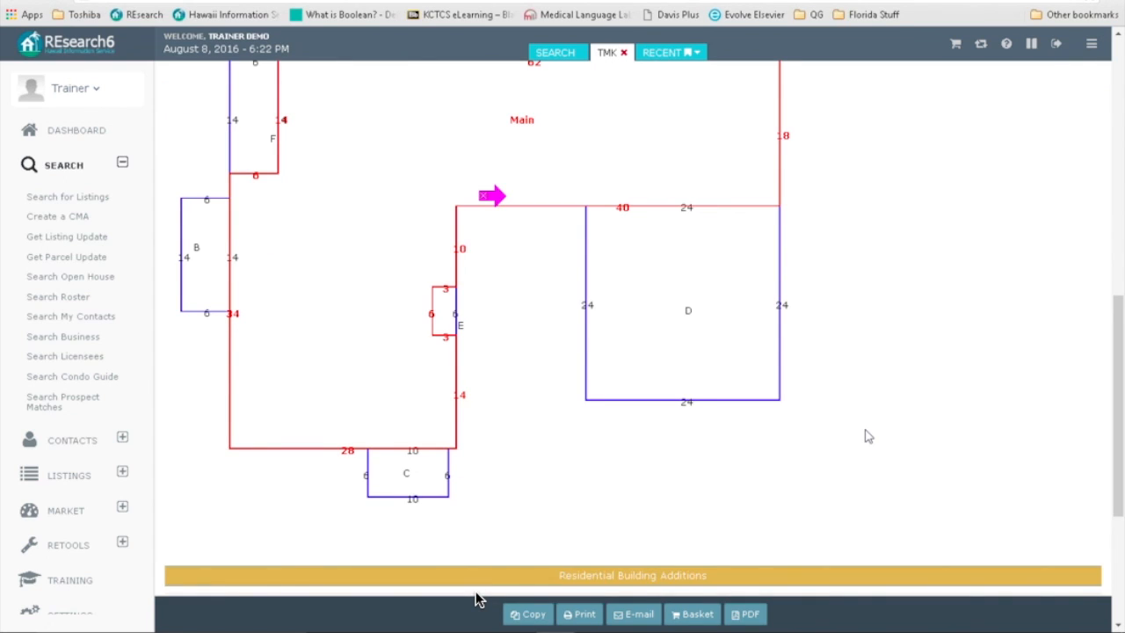
pyautogui.scroll(2, 868, 436)
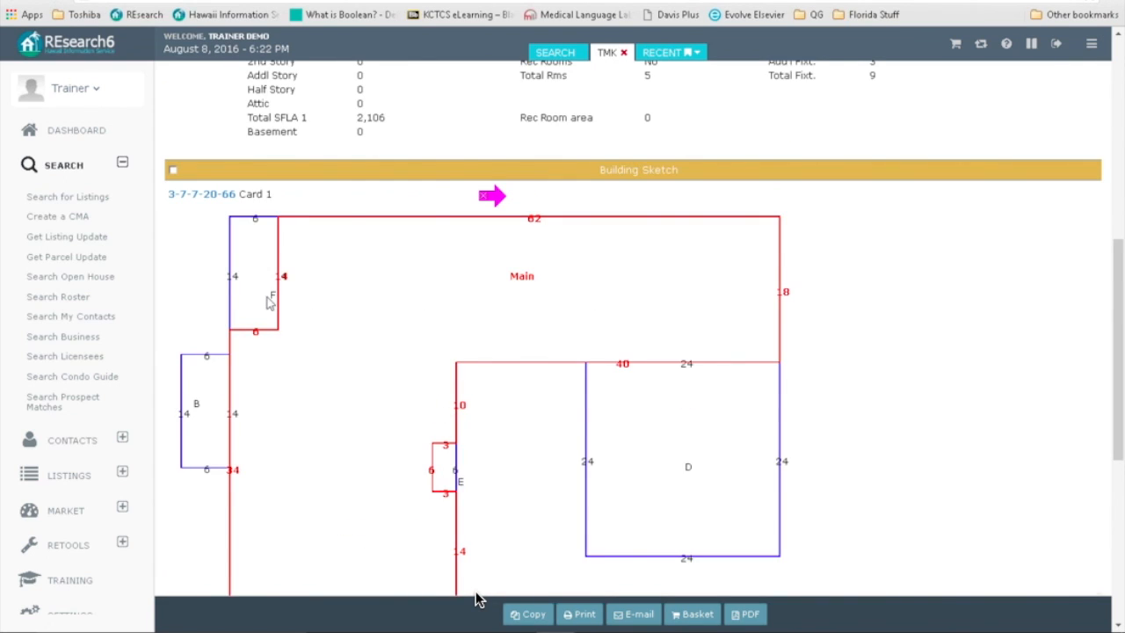
pyautogui.moveTo(500, 198); pyautogui.dragTo(231, 294)
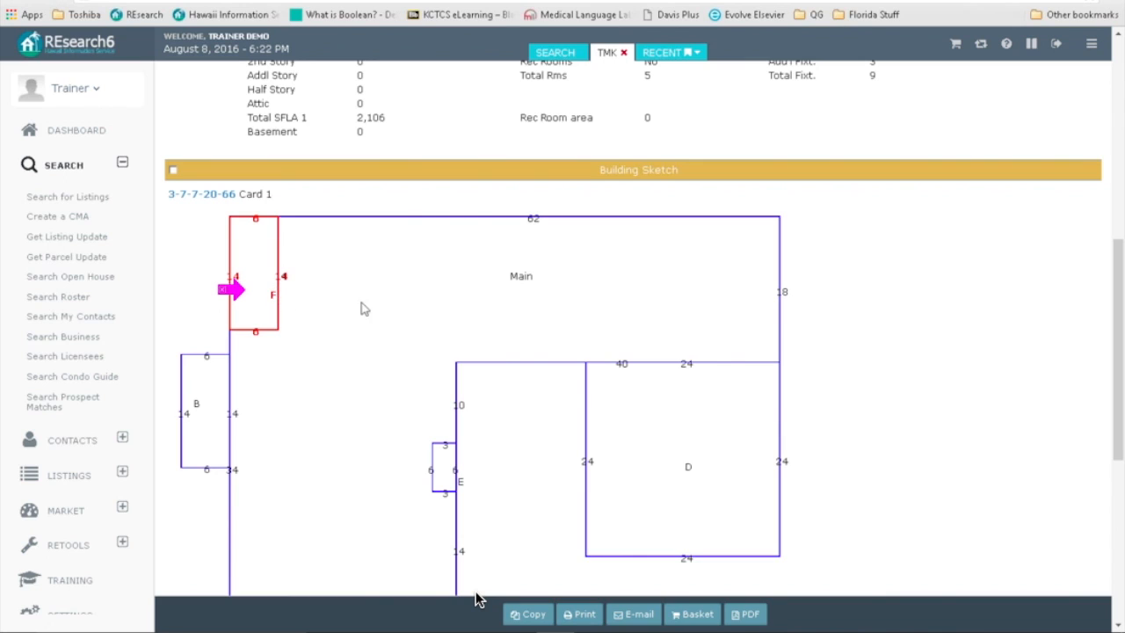
pyautogui.moveTo(246, 294); pyautogui.dragTo(224, 279)
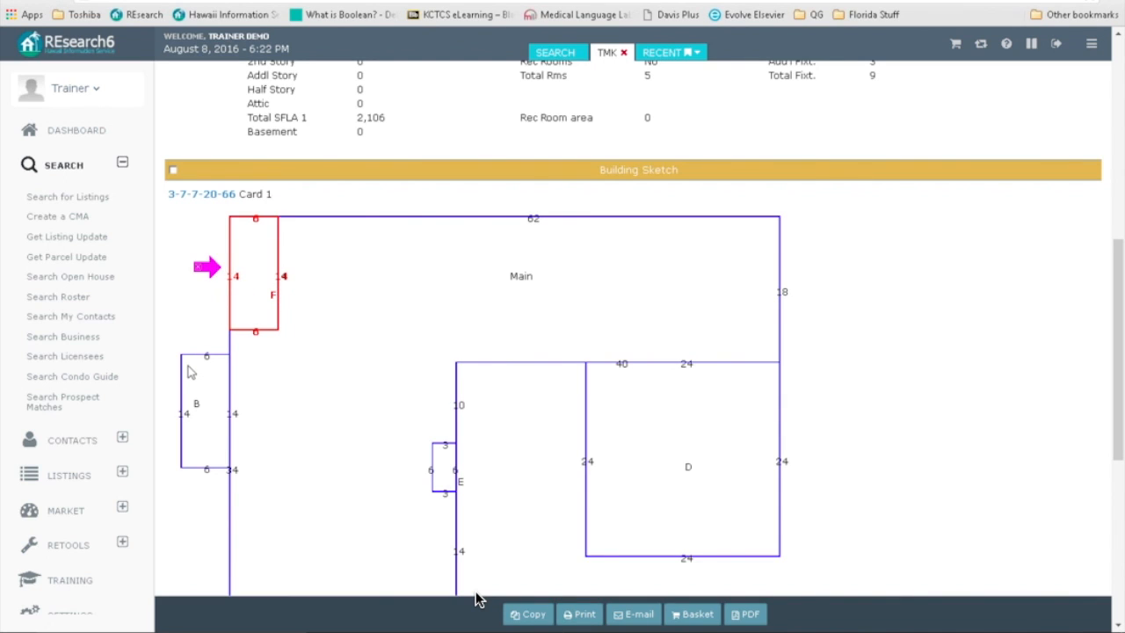
pyautogui.scroll(-5, 870, 348)
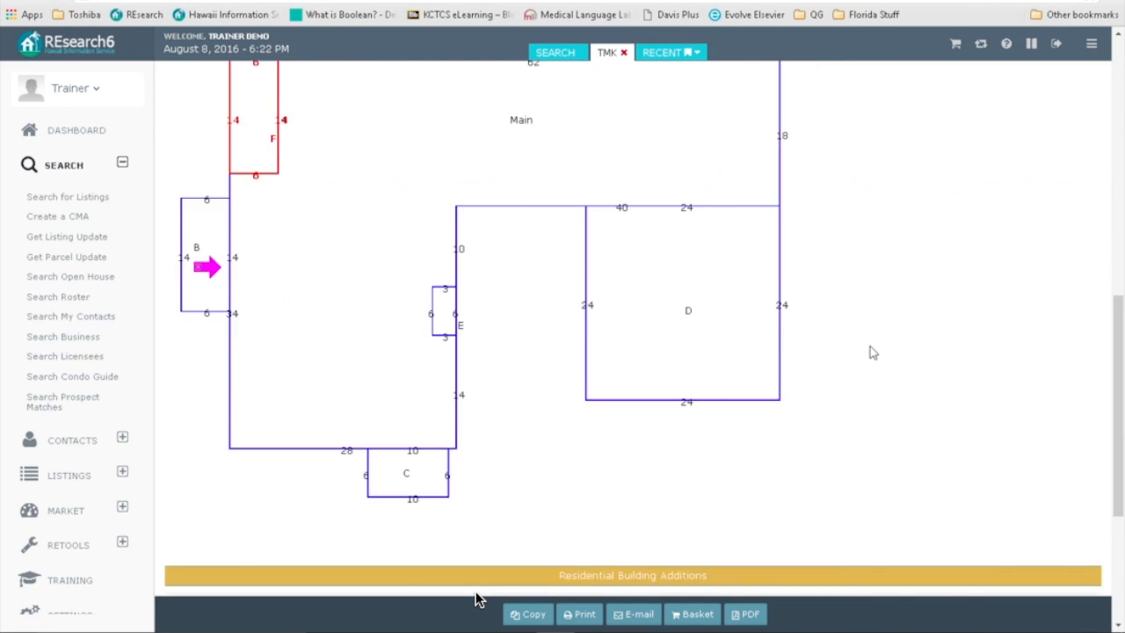
pyautogui.scroll(-1, 870, 345)
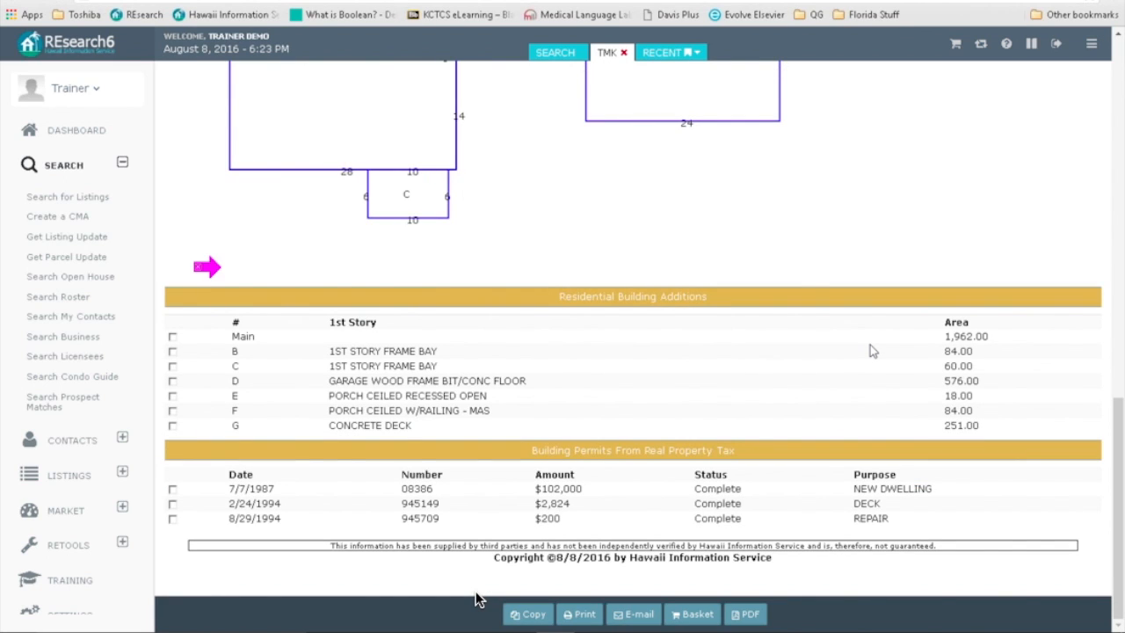
pyautogui.scroll(8, 870, 350)
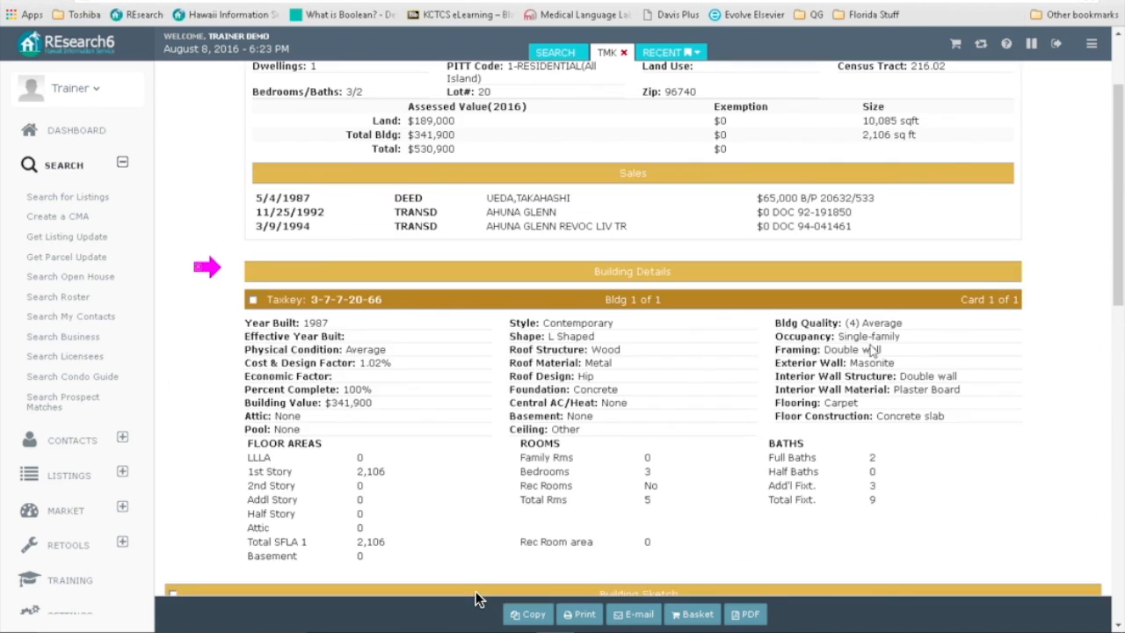
pyautogui.scroll(1, 873, 348)
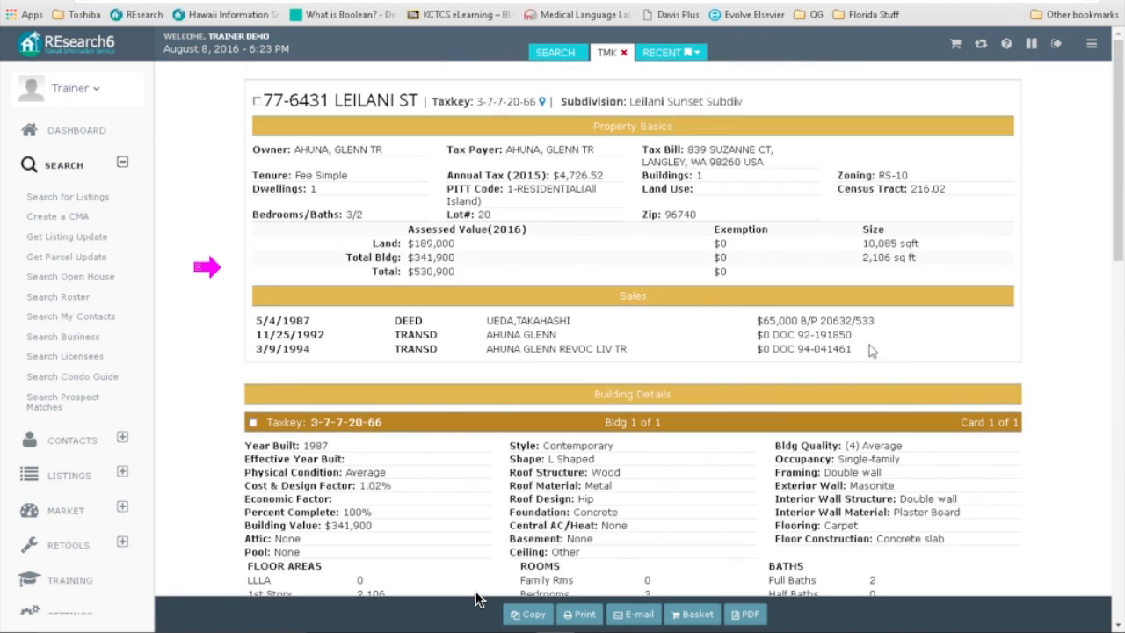
# Step: Close the parcel detail, view the second parcel's tax map, then return to the TMK results
pyautogui.click(624, 53)
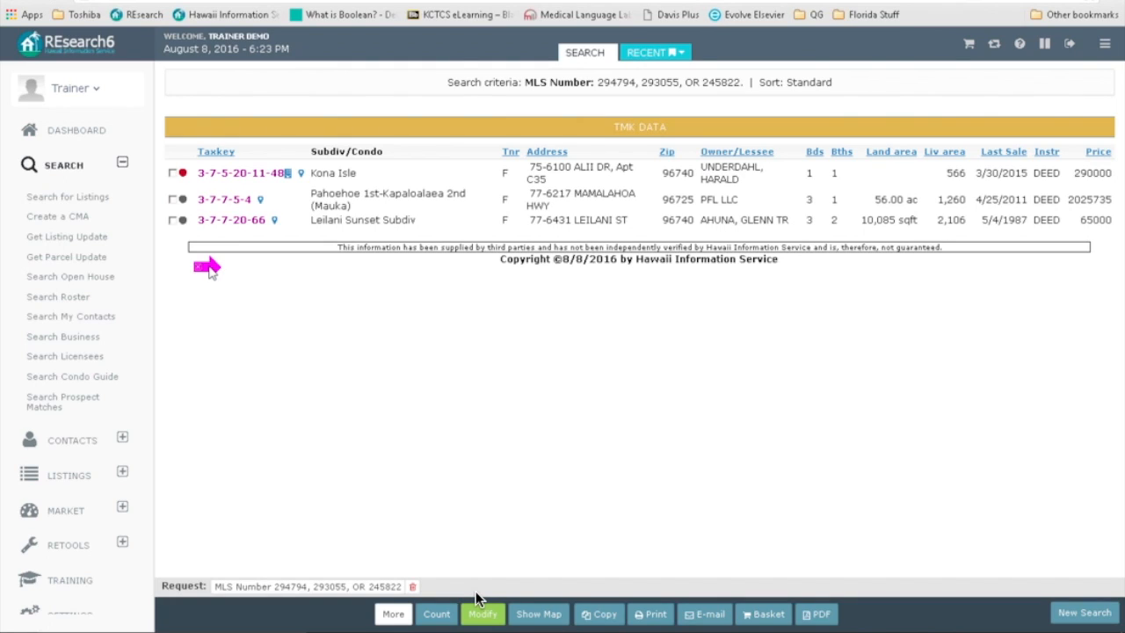
pyautogui.click(260, 201)
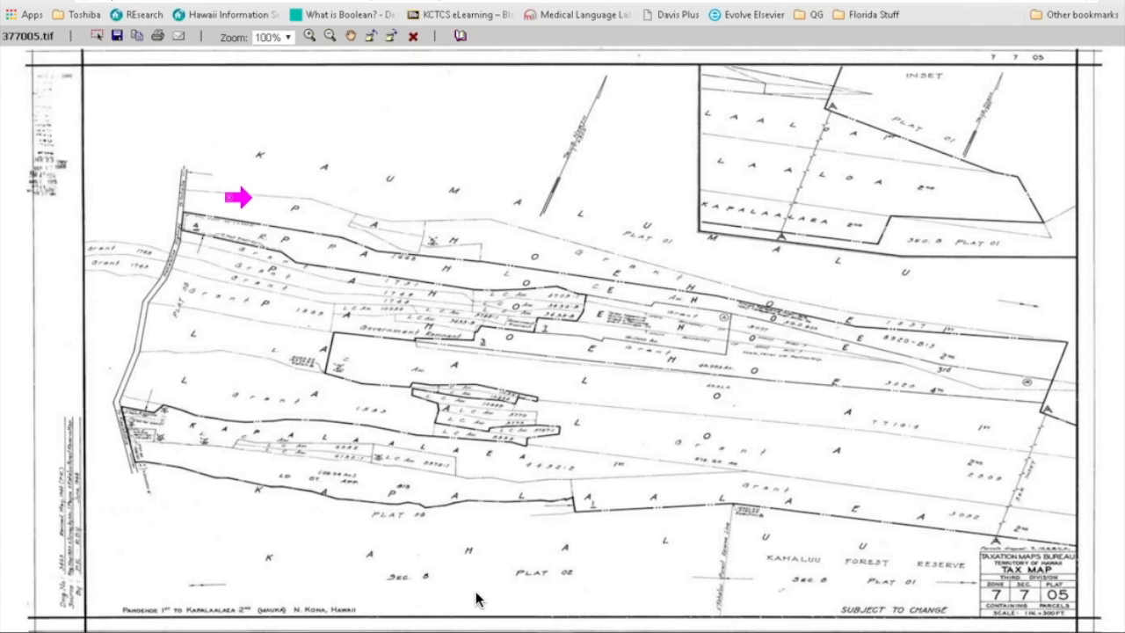
pyautogui.hotkey('ctrl', 'w')
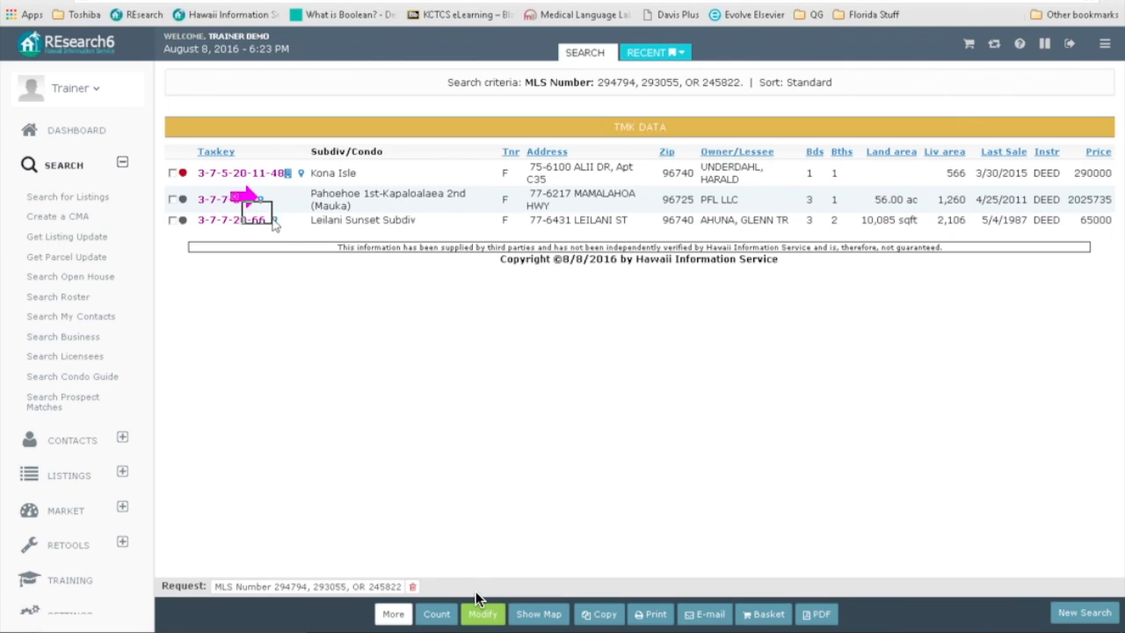
# Step: Re-run the search with MLS as the results format instead of TMK
pyautogui.moveTo(501, 258); pyautogui.dragTo(814, 262)
pyautogui.click(773, 302)
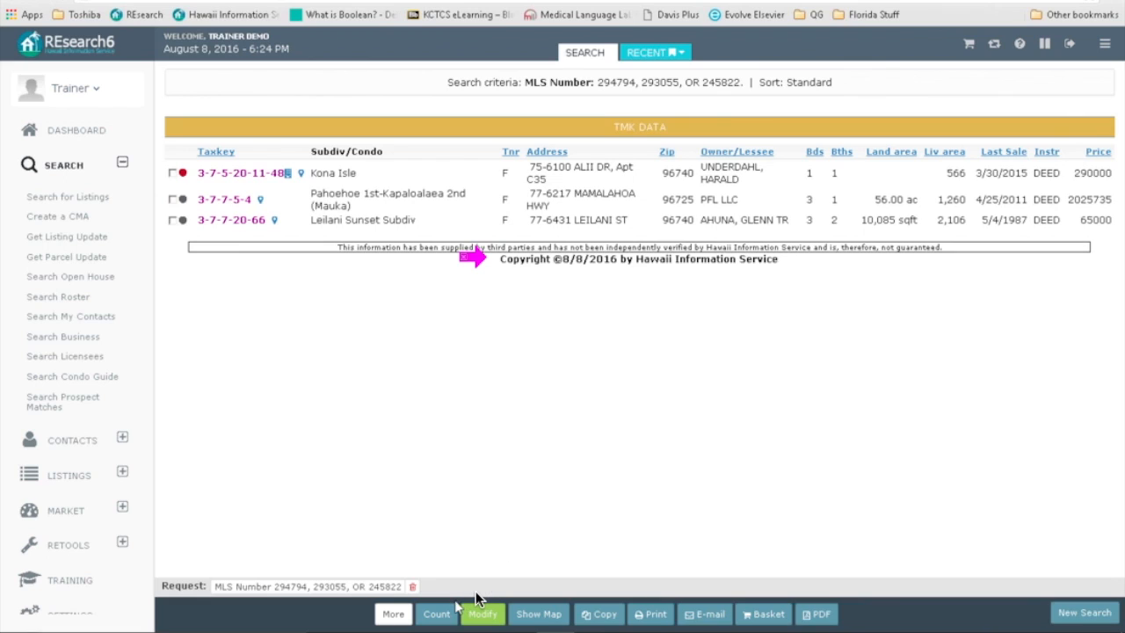
pyautogui.click(483, 613)
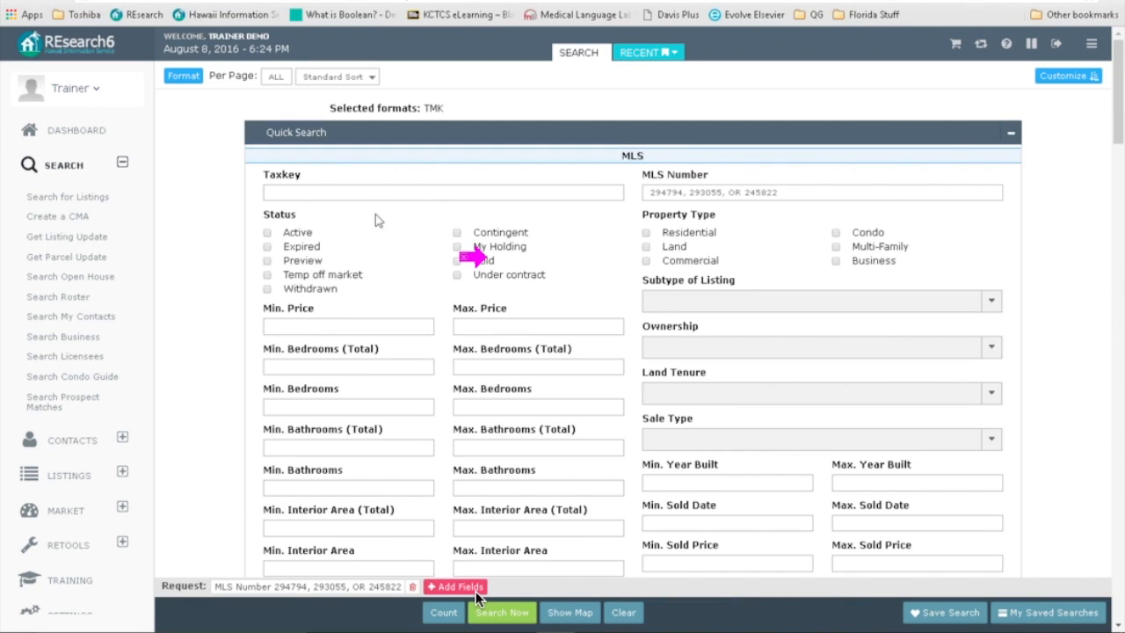
pyautogui.click(183, 77)
pyautogui.click(198, 112)
pyautogui.click(187, 191)
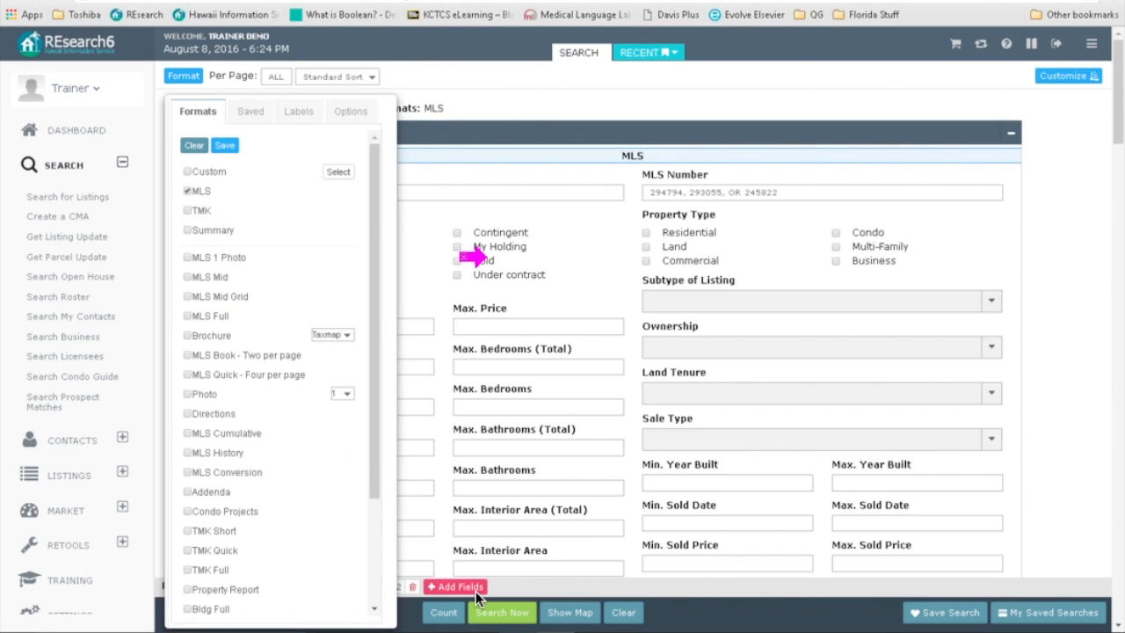
pyautogui.click(502, 612)
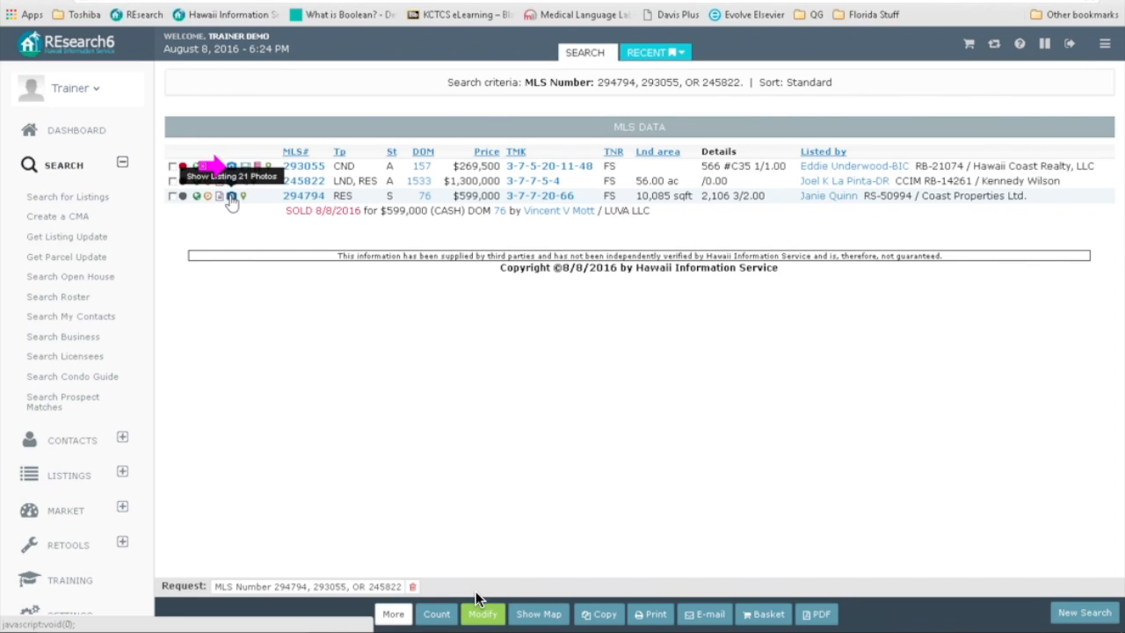
# Step: Open listing 294794's photos and check the front view, entrance, Keauhou Bay, Diningroom and sunset photos
pyautogui.click(231, 197)
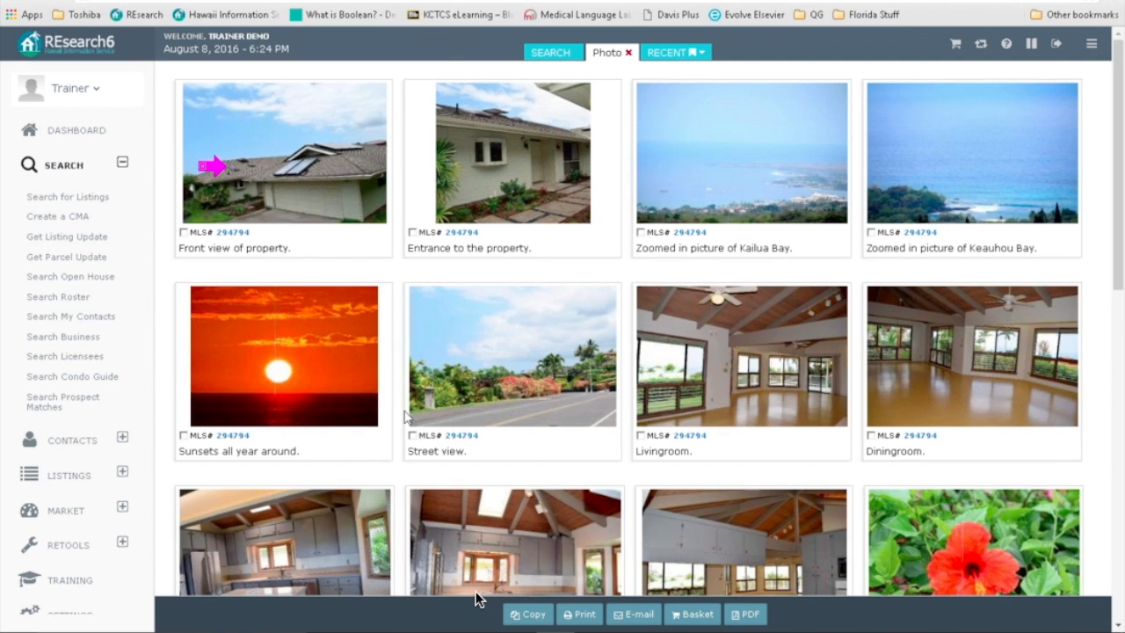
pyautogui.scroll(-2, 477, 599)
pyautogui.scroll(-2, 477, 599)
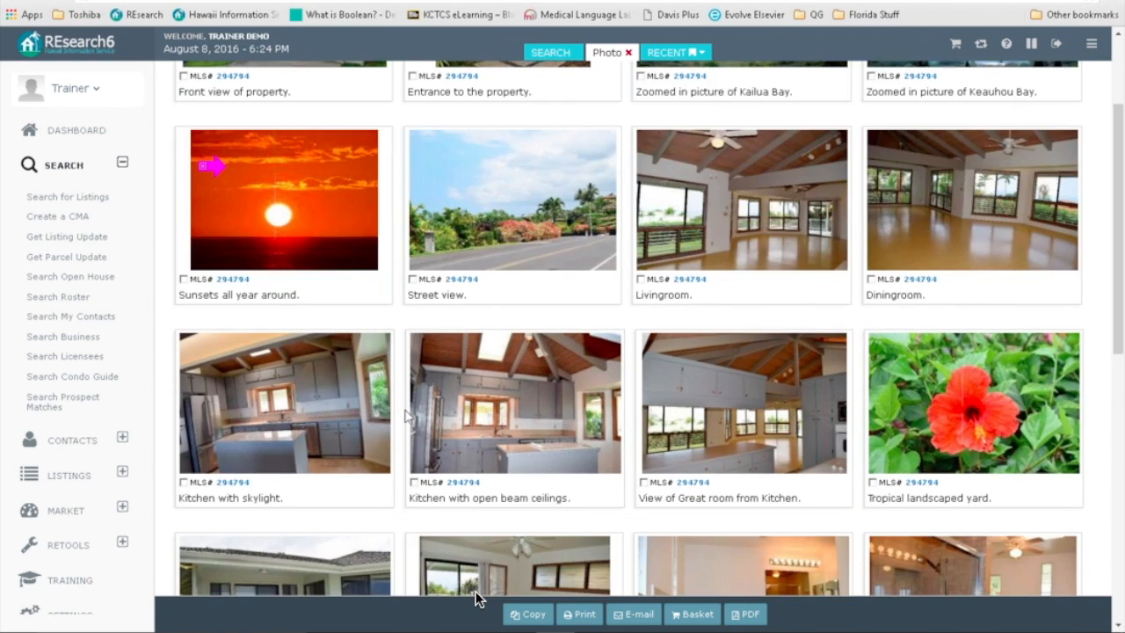
pyautogui.scroll(-15, 474, 599)
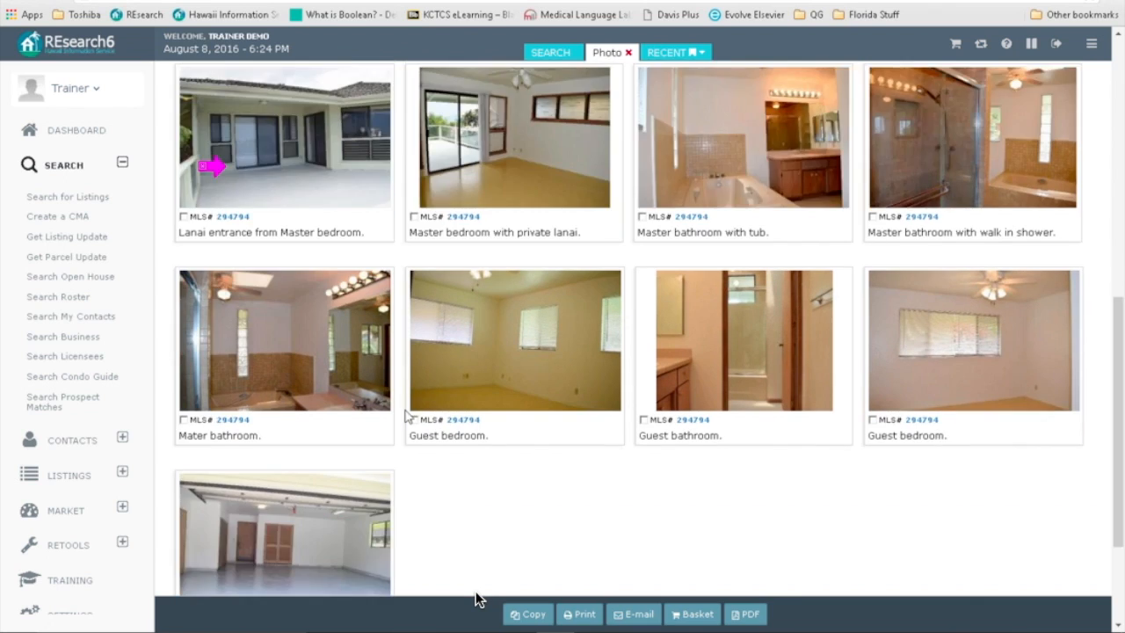
pyautogui.scroll(7, 474, 599)
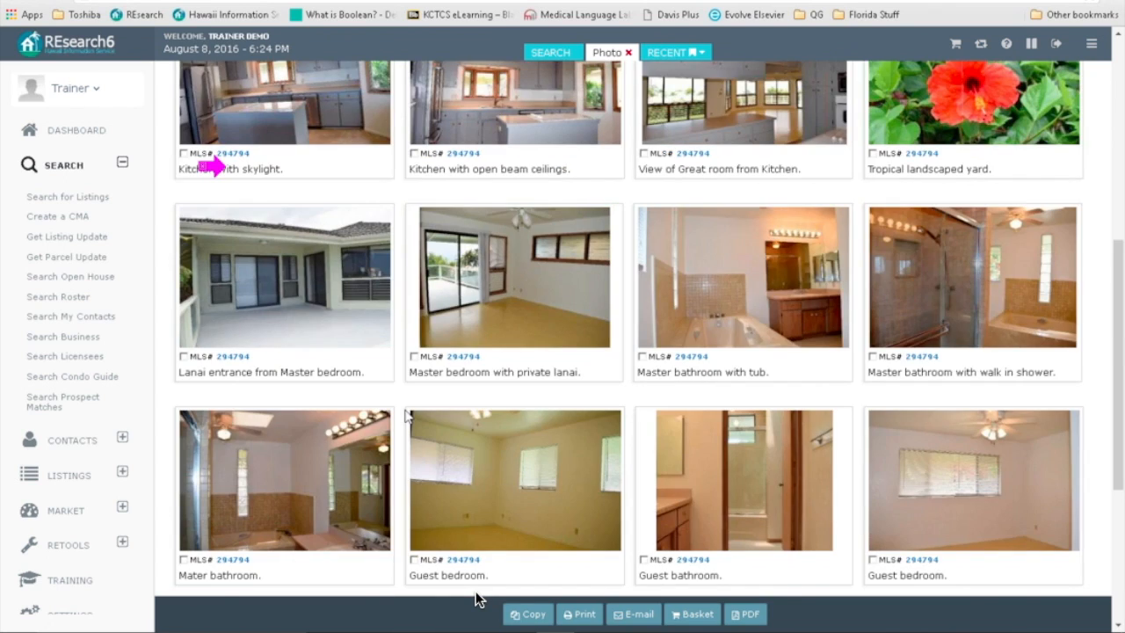
pyautogui.scroll(10, 474, 599)
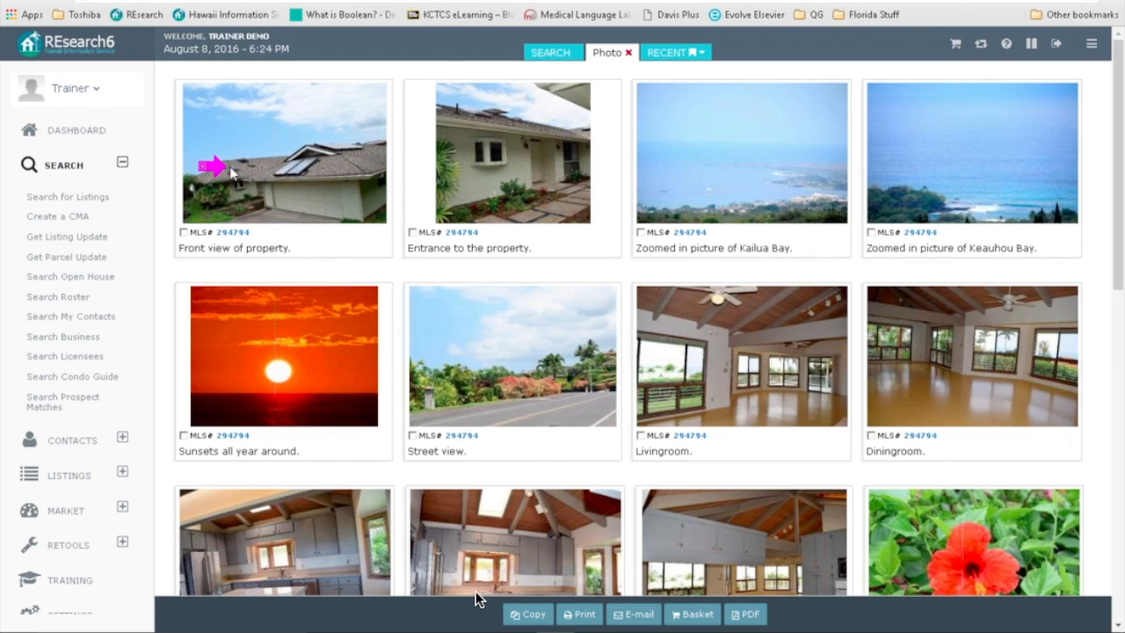
pyautogui.click(184, 232)
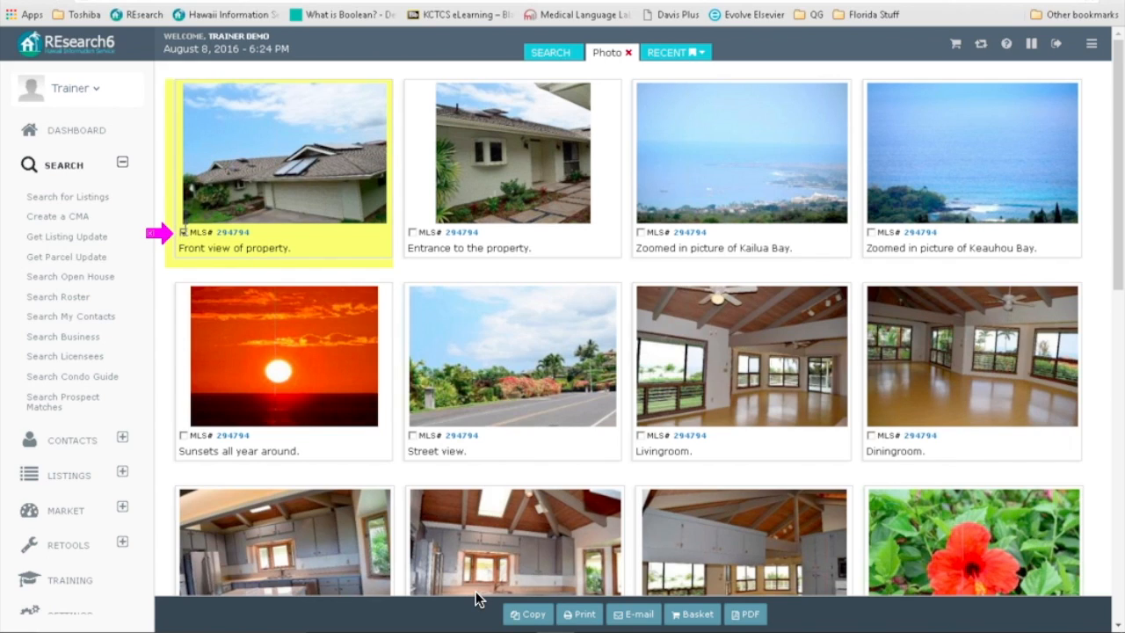
pyautogui.click(412, 232)
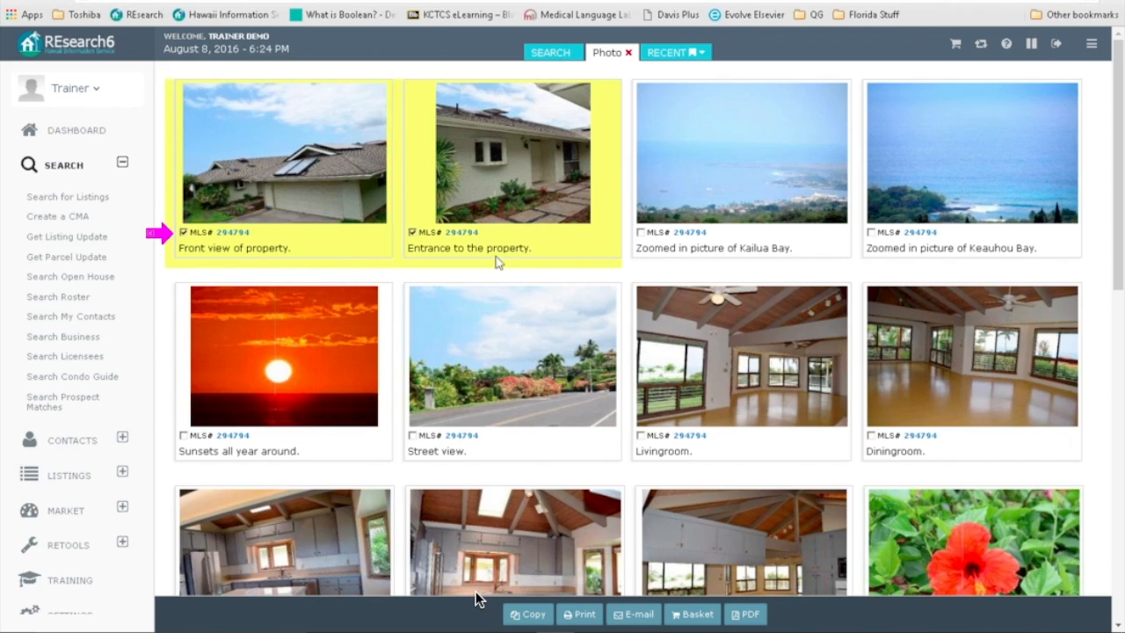
pyautogui.click(870, 232)
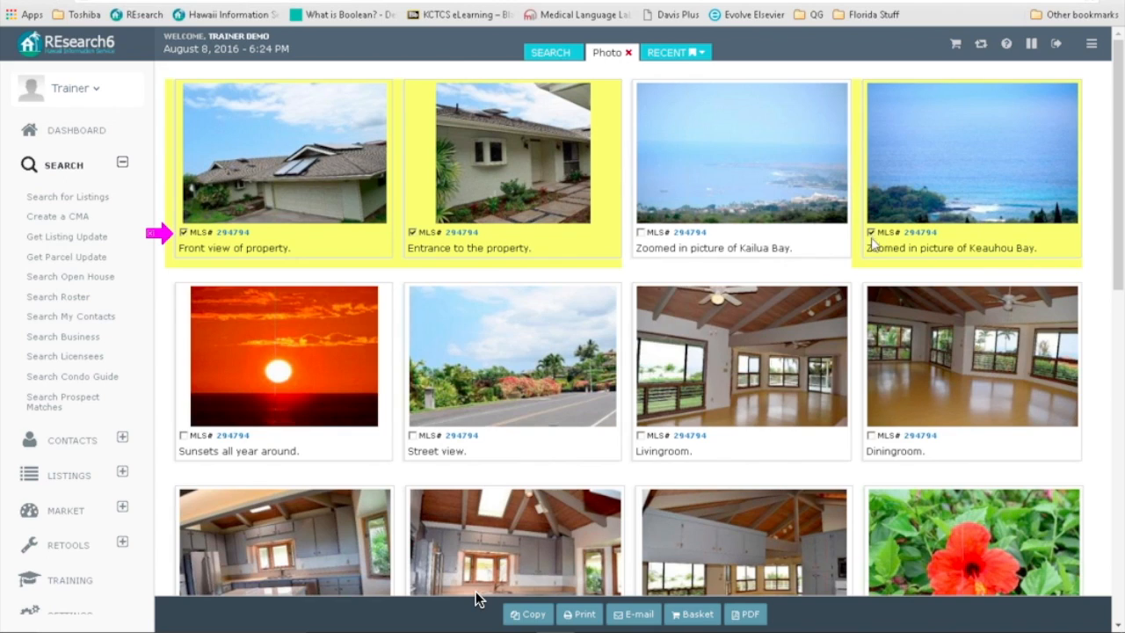
pyautogui.click(871, 436)
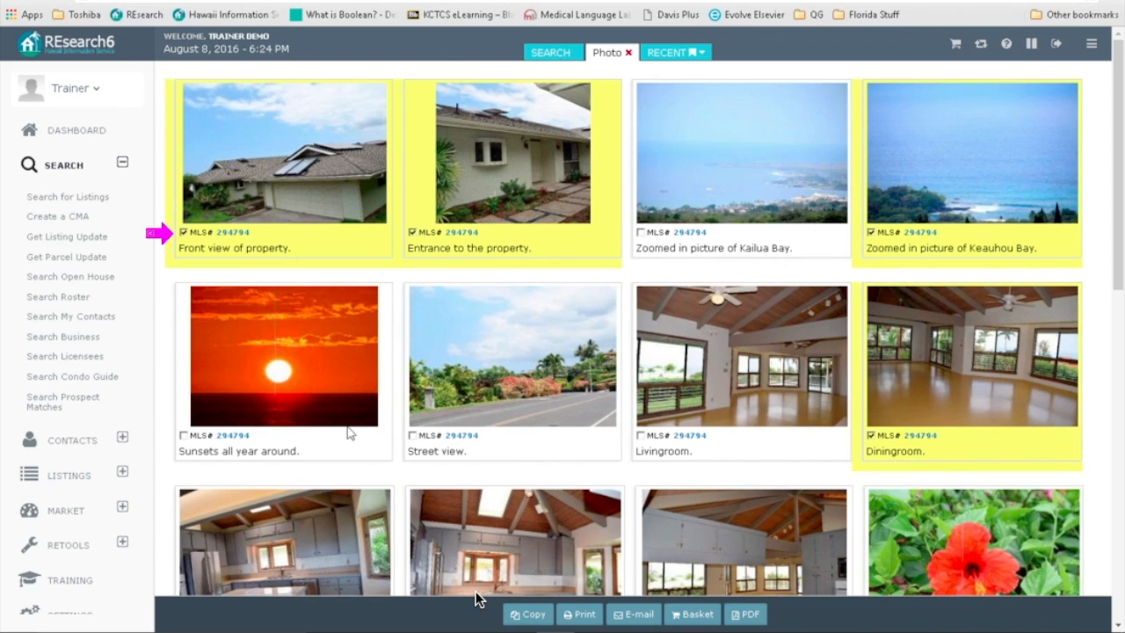
pyautogui.click(184, 435)
# Step: Check the 'Lanai entrance from Master bedroom' photo and scroll back to the top
pyautogui.scroll(-2, 364, 458)
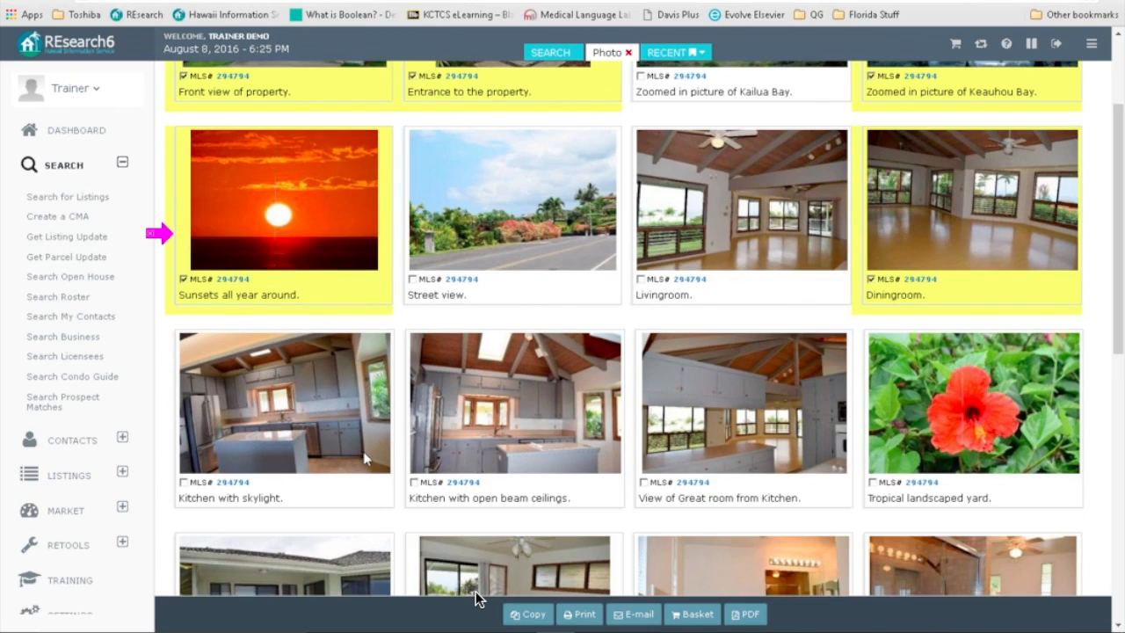
pyautogui.scroll(-2, 364, 457)
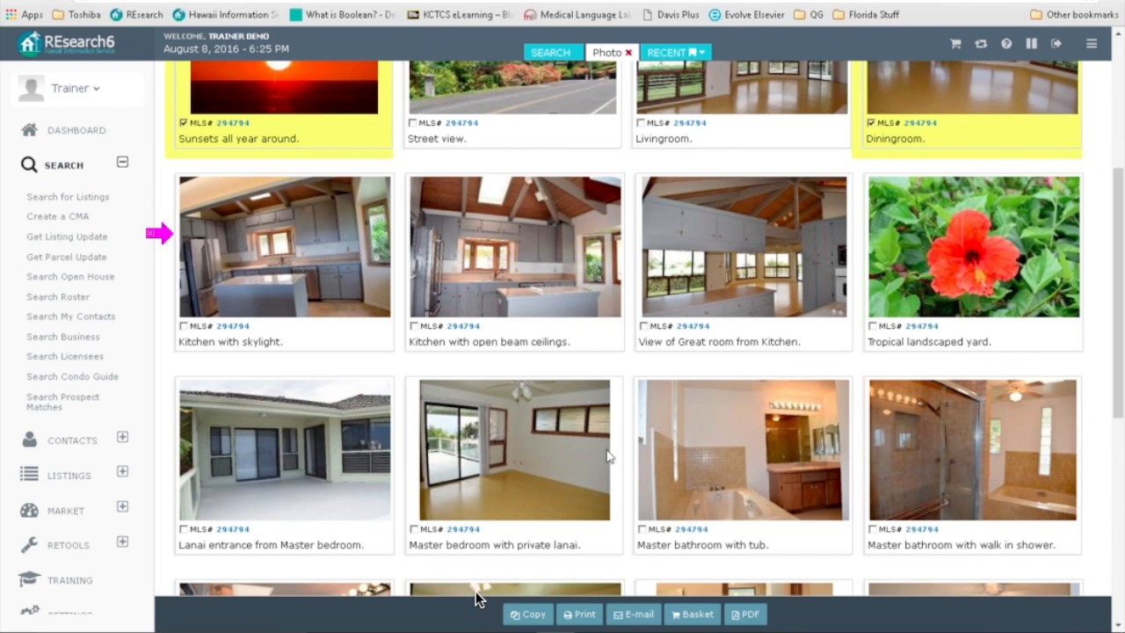
pyautogui.scroll(-1, 606, 454)
pyautogui.scroll(-3, 606, 455)
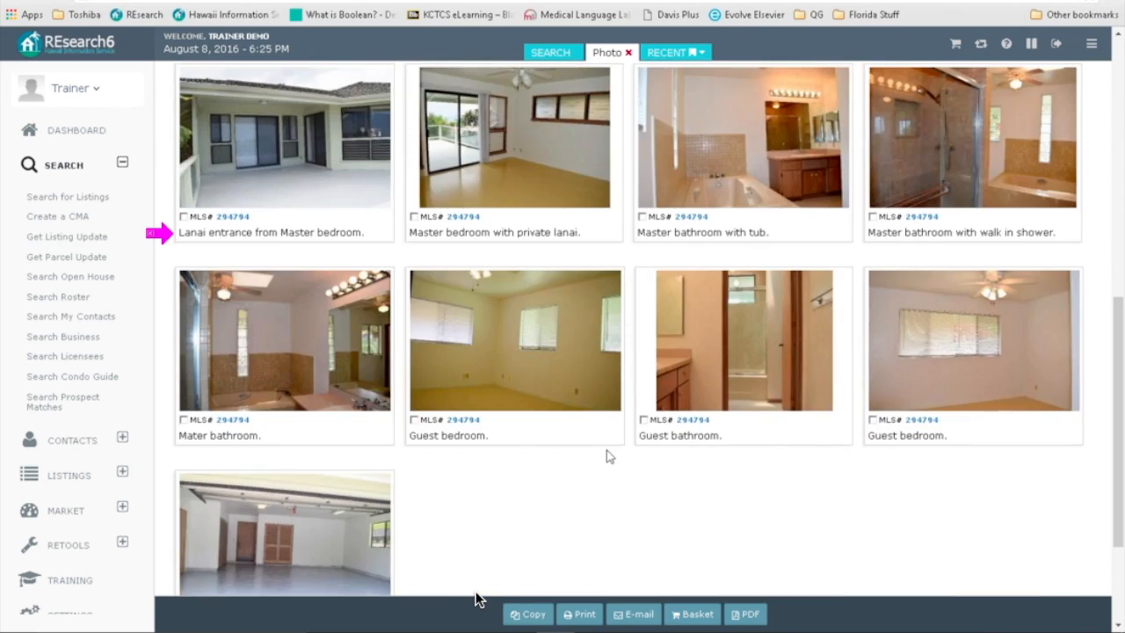
pyautogui.scroll(2, 517, 403)
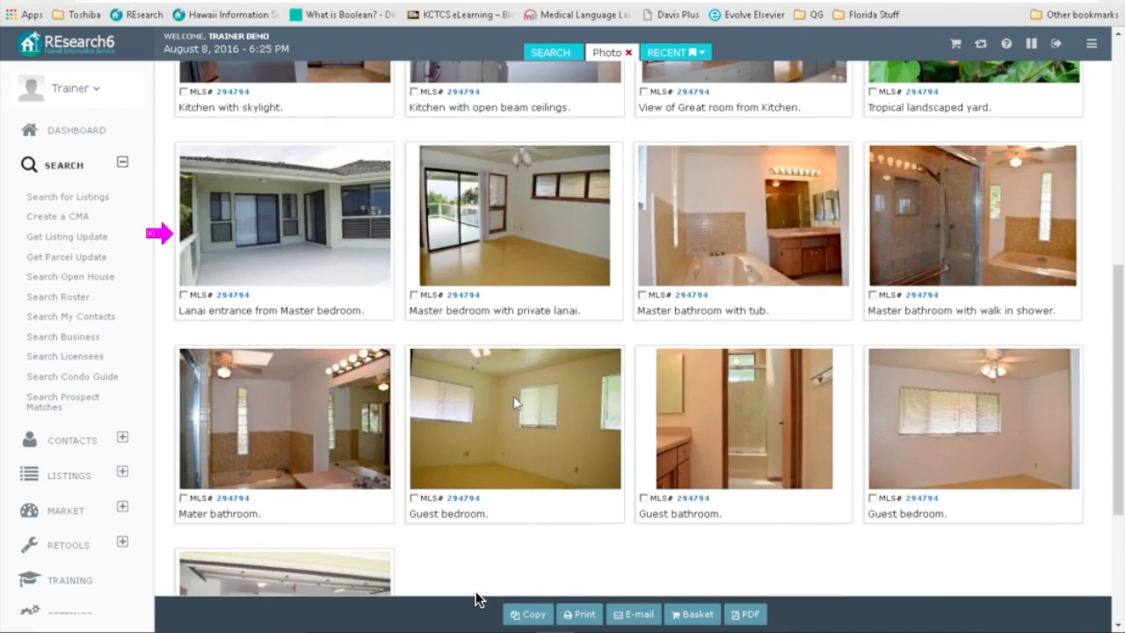
pyautogui.scroll(-1, 264, 426)
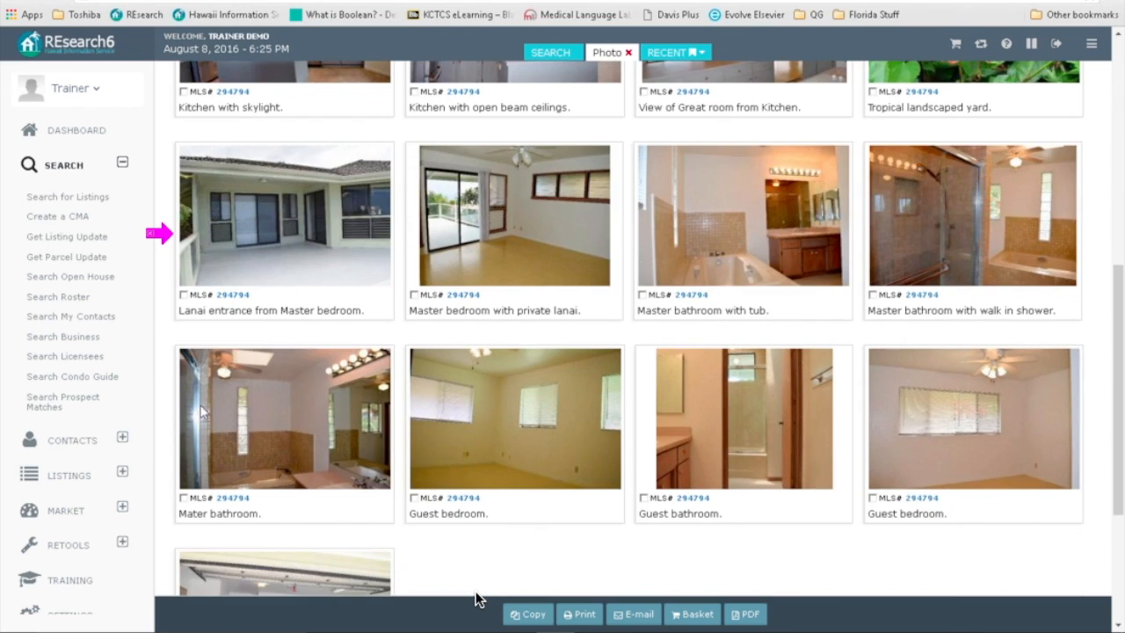
pyautogui.click(183, 295)
pyautogui.scroll(7, 489, 388)
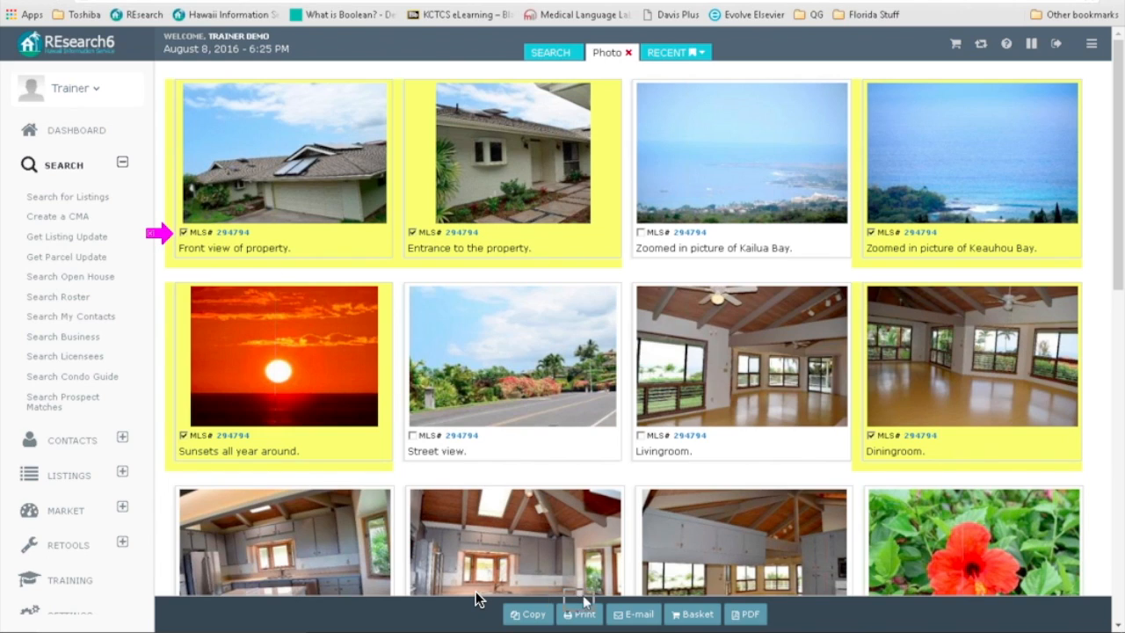
# Step: Add only the checked photos to the basket and return to the MLS search results
pyautogui.click(695, 618)
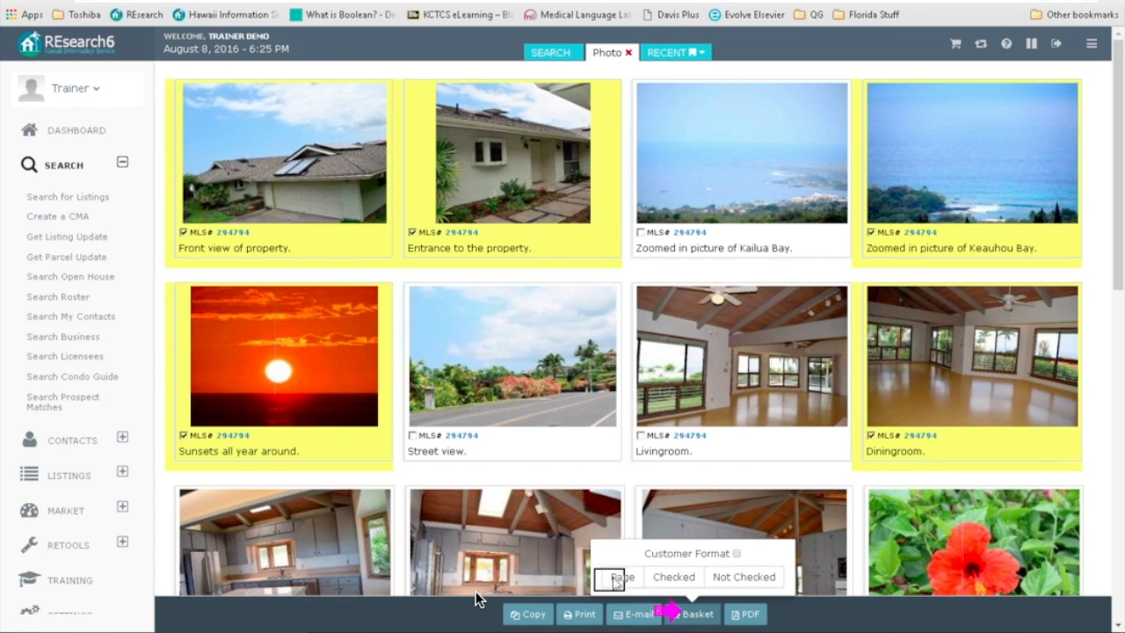
pyautogui.click(678, 578)
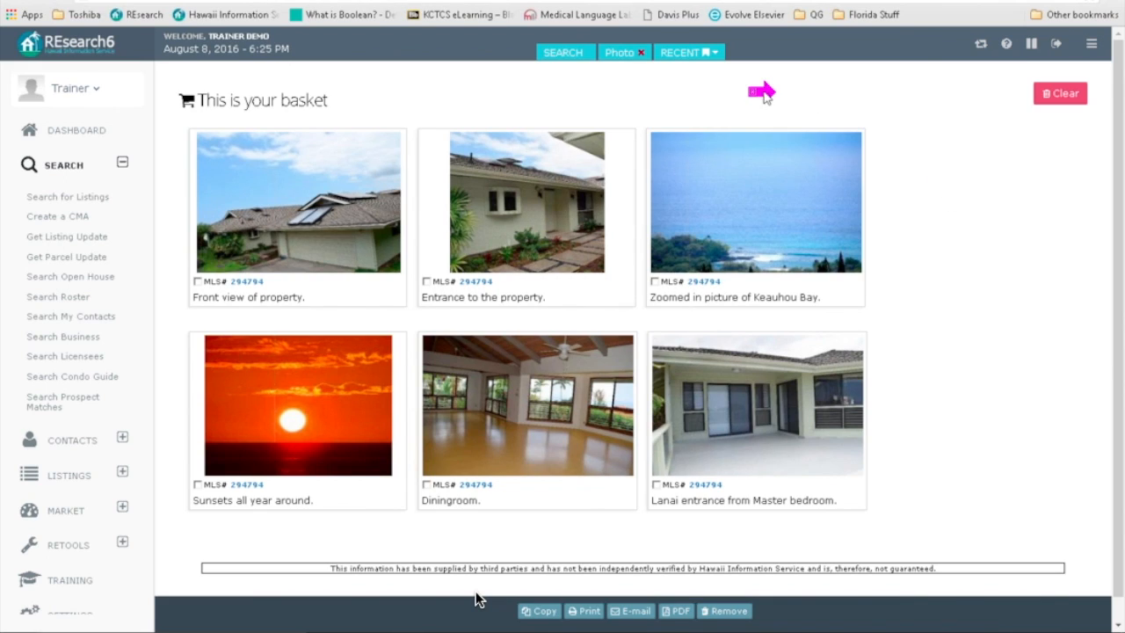
pyautogui.click(562, 55)
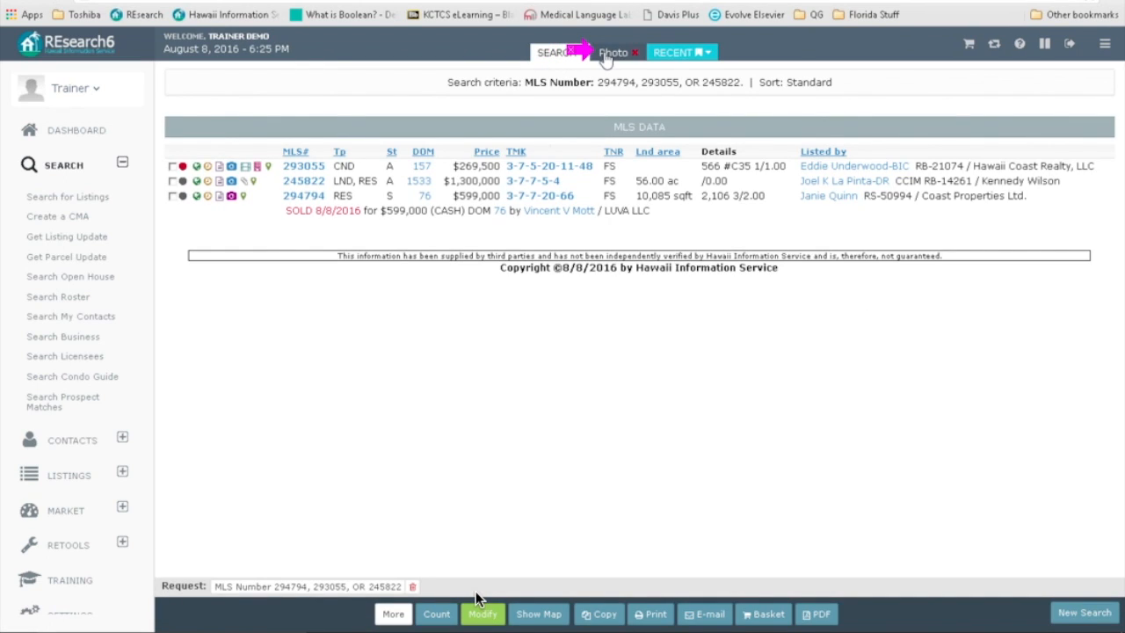
# Step: Close the photo view and open the basket holding six photos of listing 294794
pyautogui.click(613, 52)
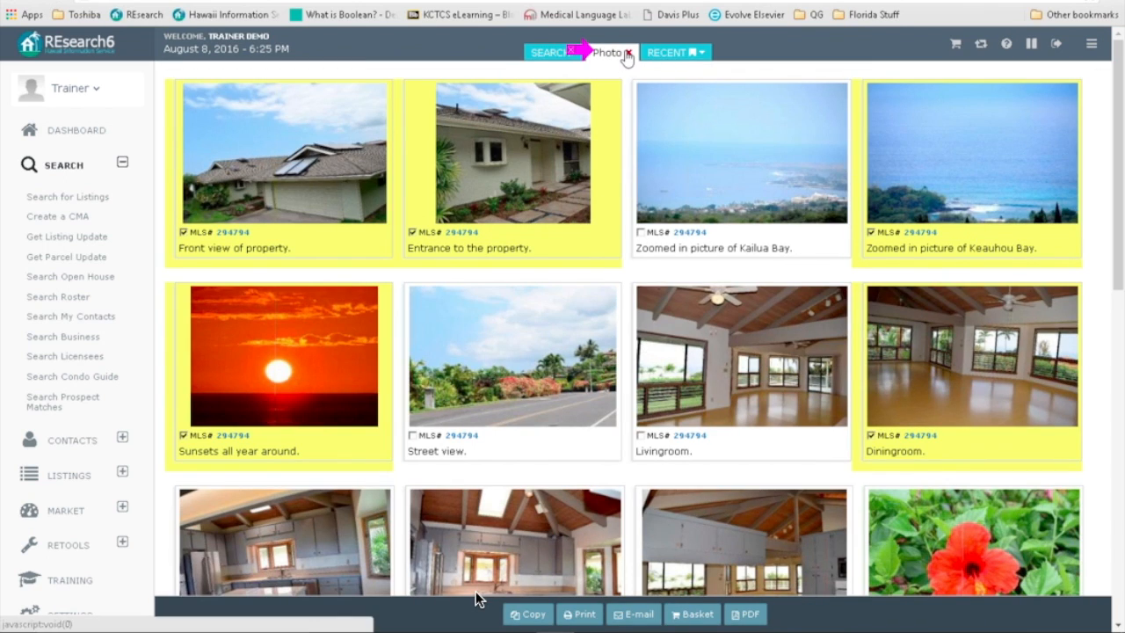
pyautogui.click(627, 54)
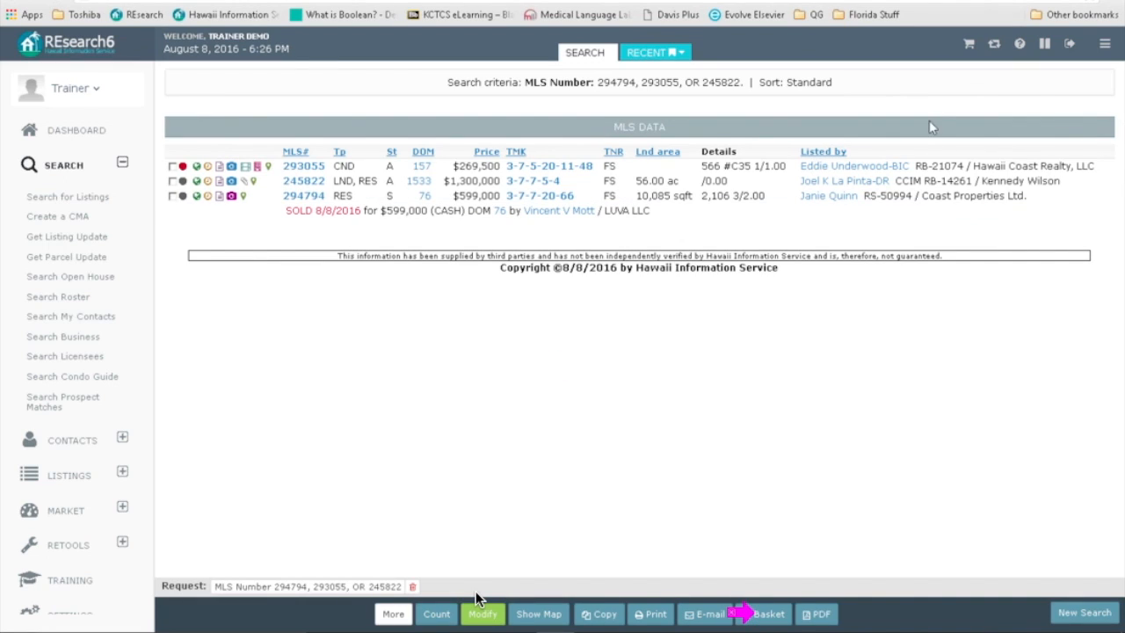
pyautogui.click(768, 617)
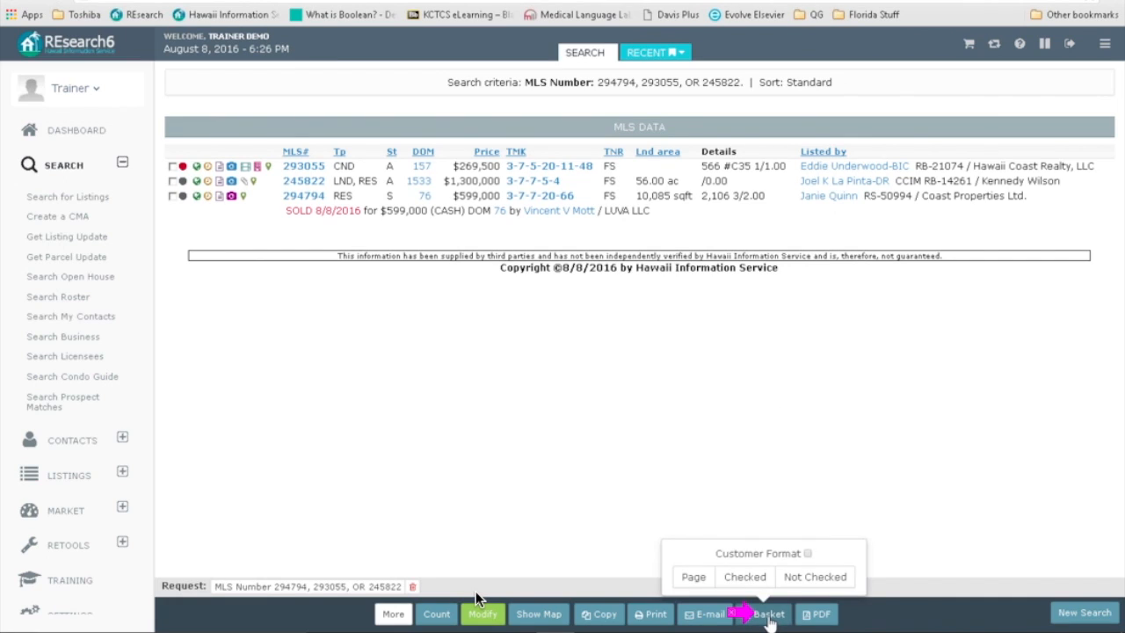
pyautogui.click(648, 54)
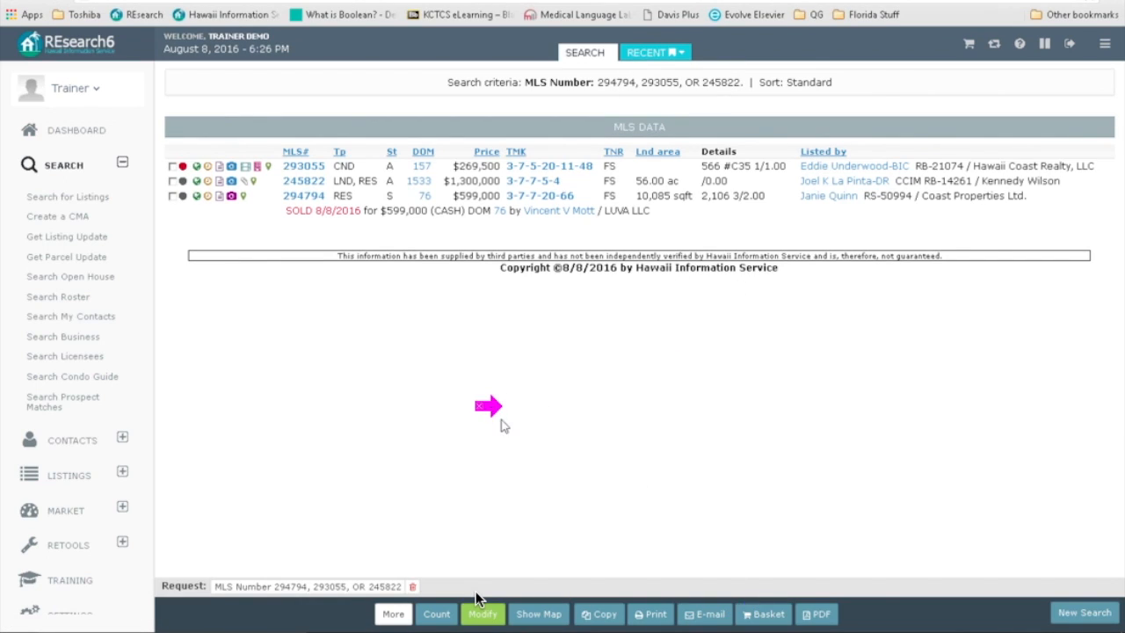
pyautogui.click(967, 46)
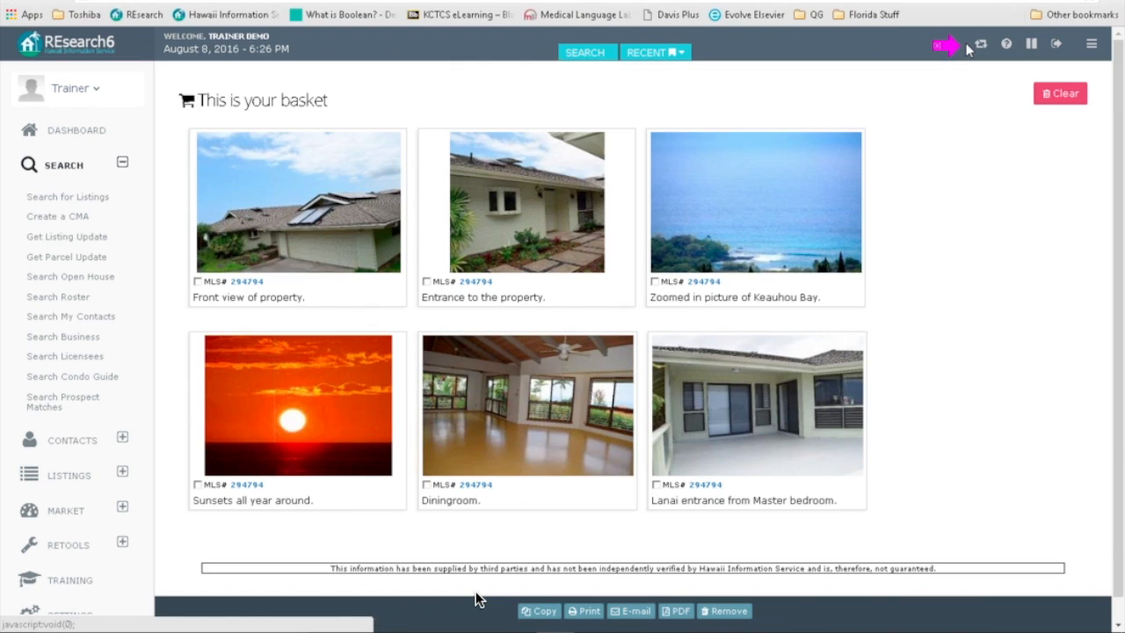
pyautogui.click(605, 59)
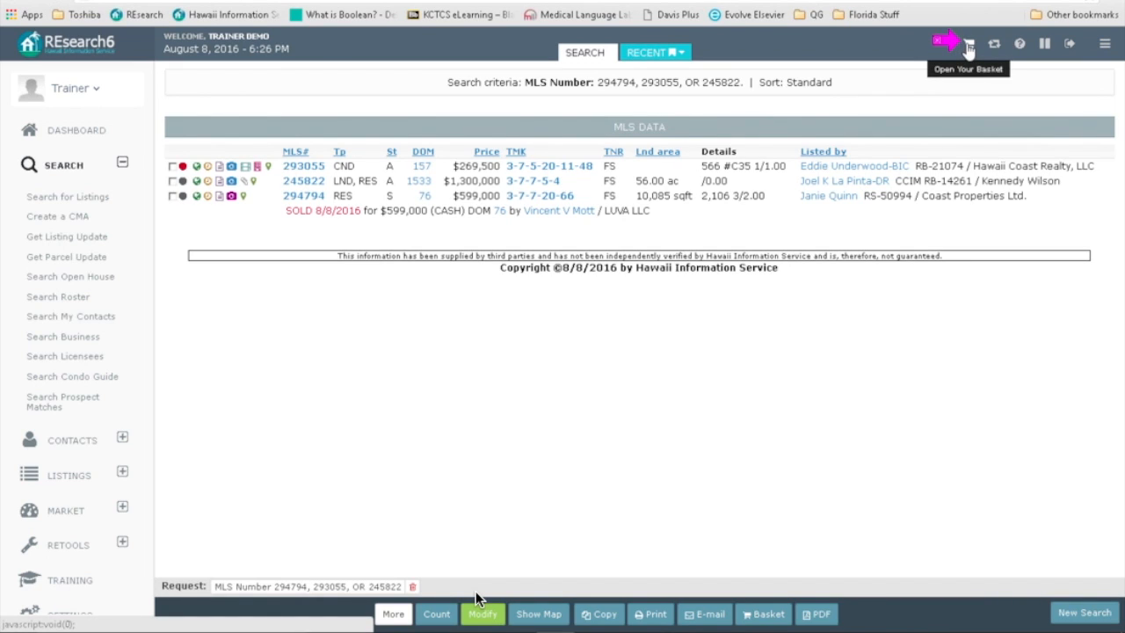
pyautogui.click(968, 44)
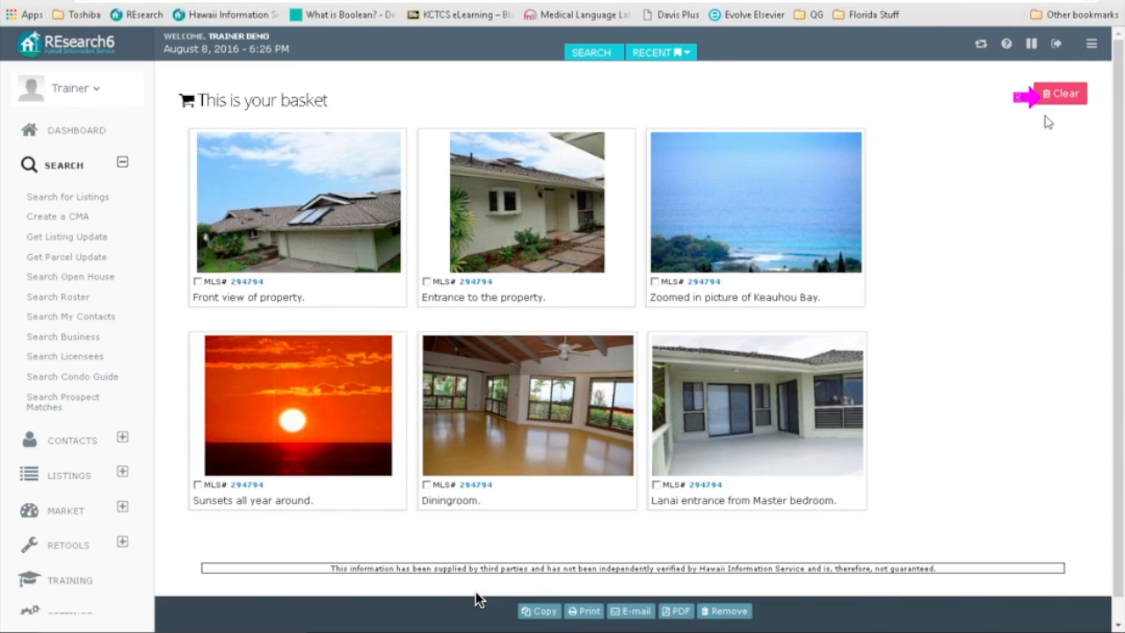
# Step: Return to the MLS Data results listing 293055, 245822 and 294794
pyautogui.click(601, 55)
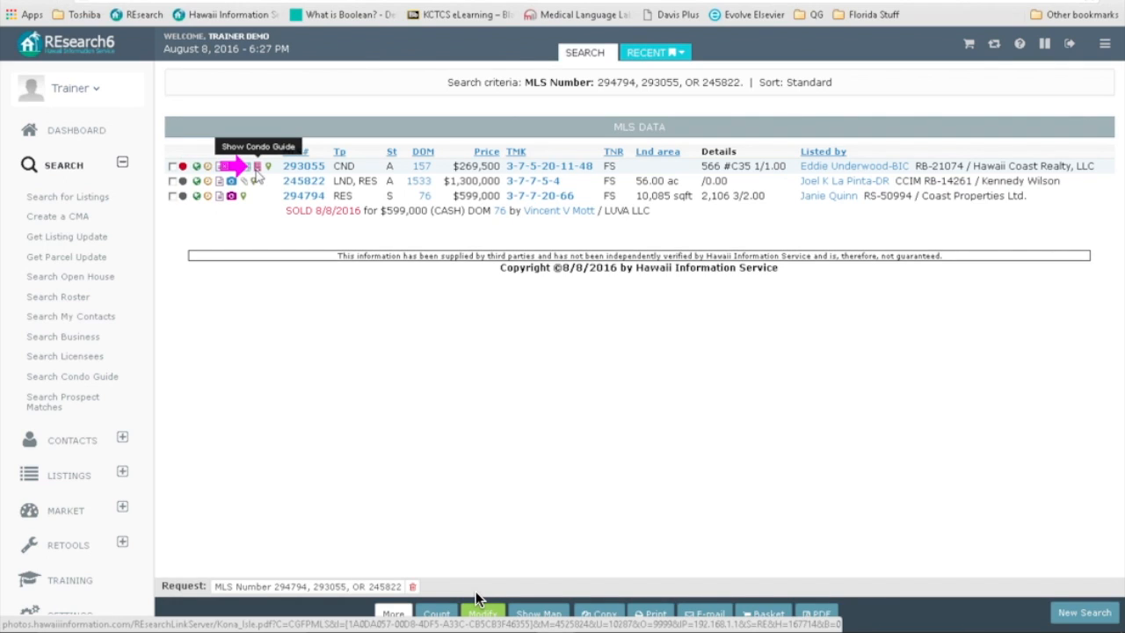
# Step: Open the Kona Isle condo guide PDF for MLS 293055, dismissing its expiry warning
pyautogui.click(257, 168)
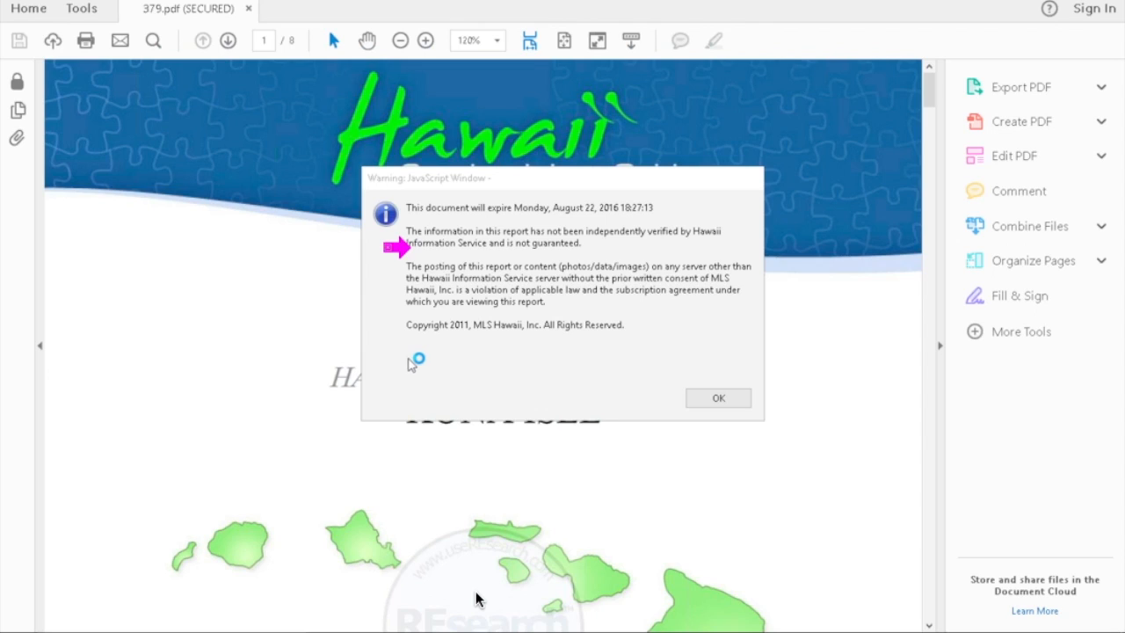
pyautogui.click(722, 401)
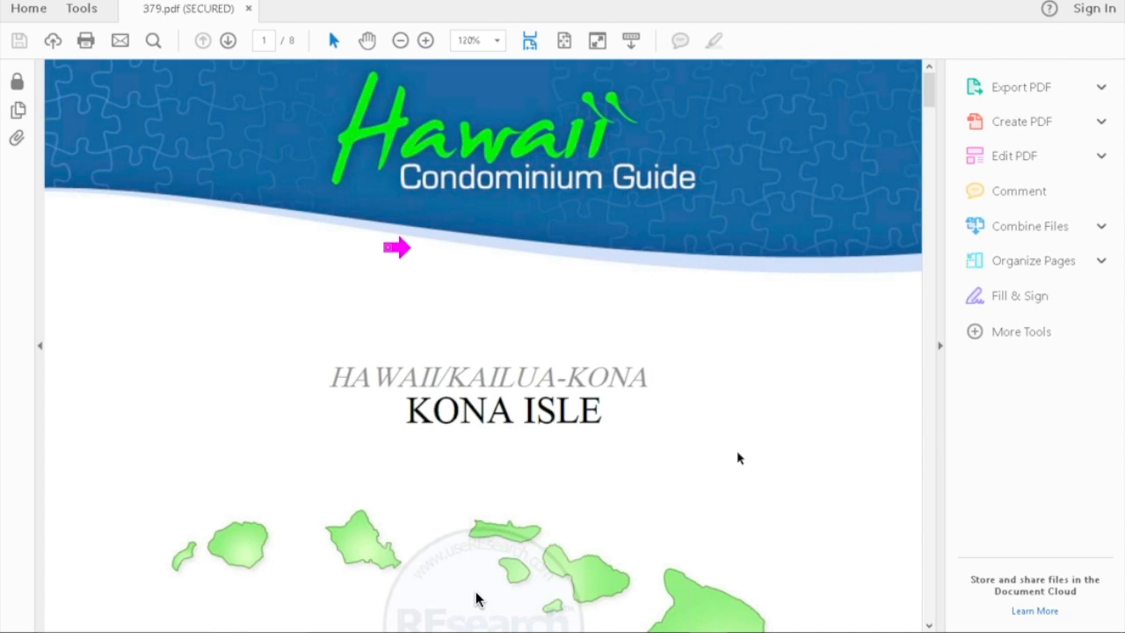
pyautogui.scroll(-5, 475, 597)
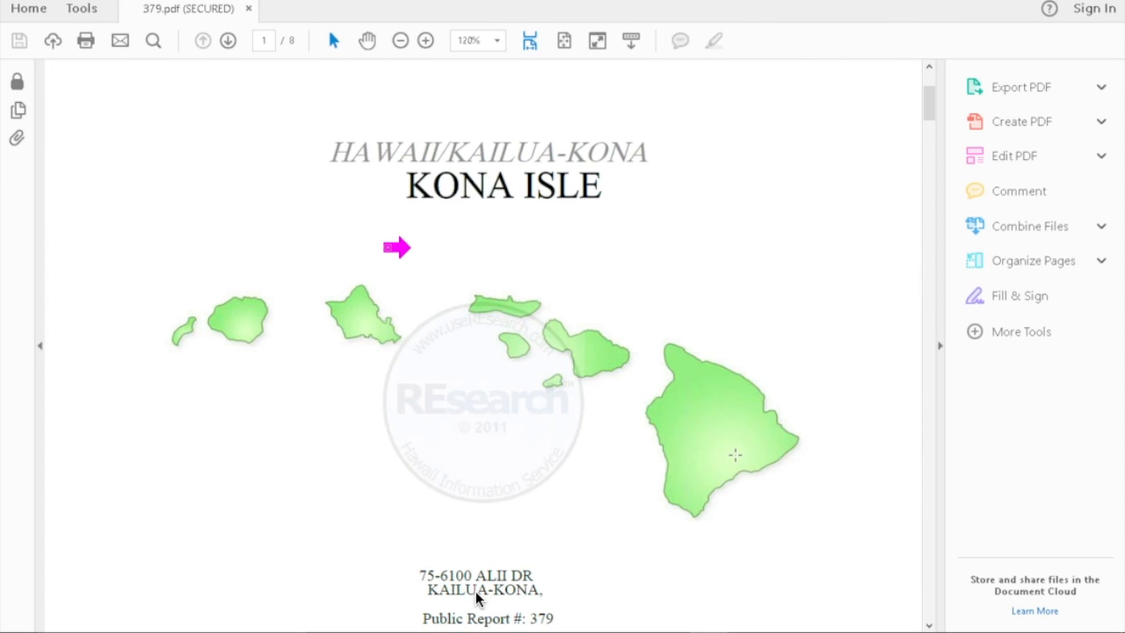
pyautogui.scroll(-3, 736, 457)
pyautogui.scroll(-8, 475, 599)
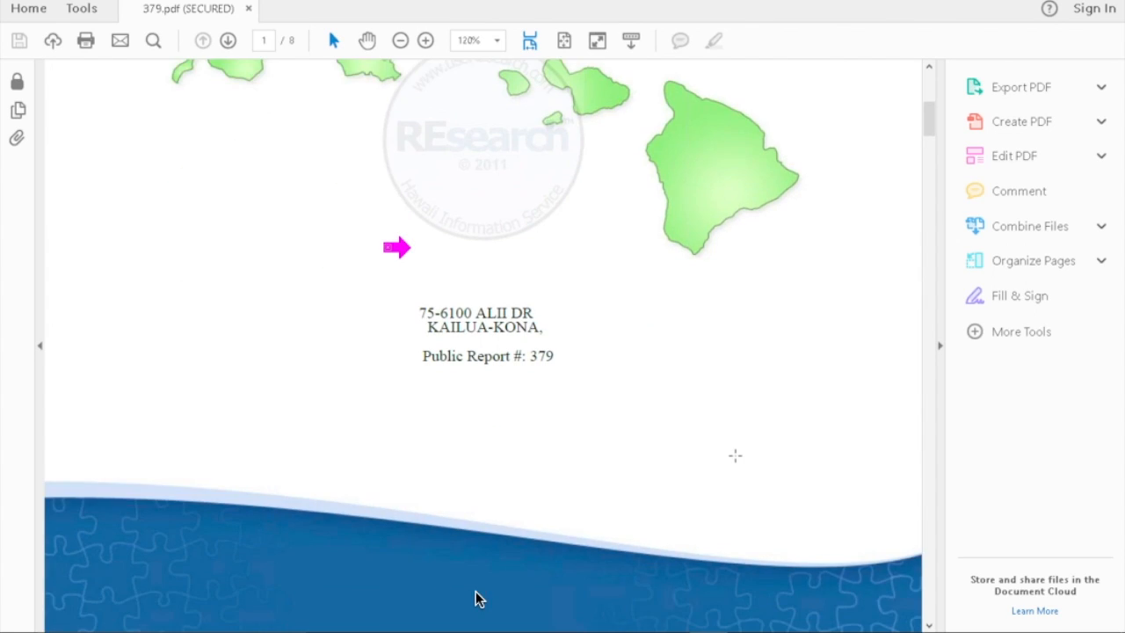
# Step: Scroll through public report 379.pdf to the plot plan on page 3
pyautogui.scroll(-4, 476, 597)
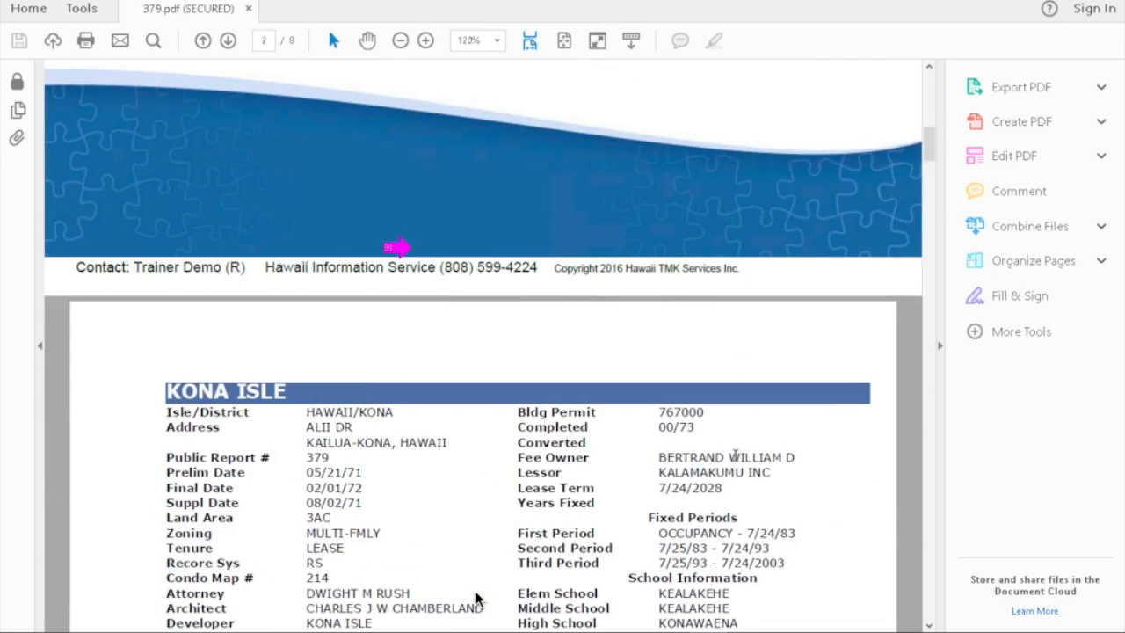
pyautogui.scroll(-3, 475, 600)
pyautogui.scroll(-4, 475, 600)
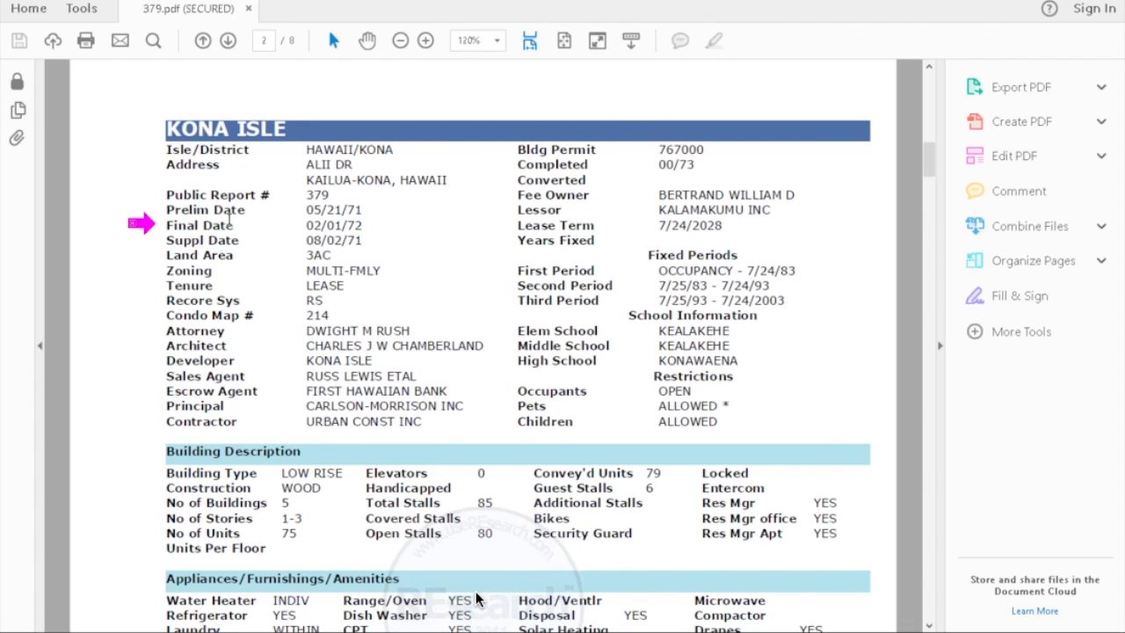
pyautogui.scroll(-1, 230, 219)
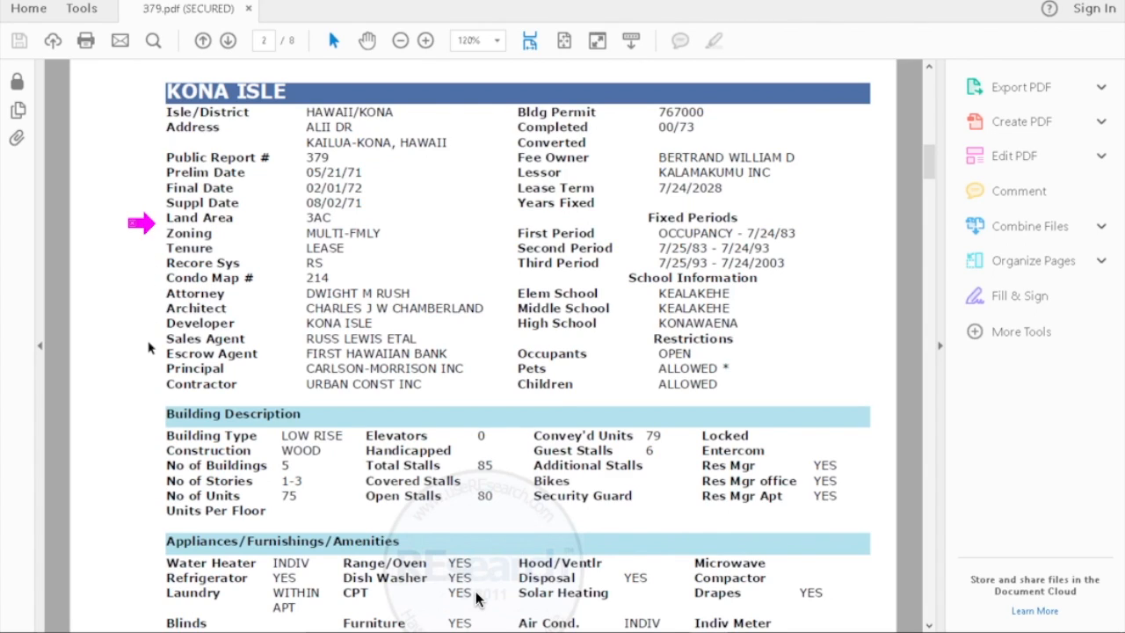
pyautogui.scroll(-1, 150, 348)
pyautogui.scroll(-7, 150, 348)
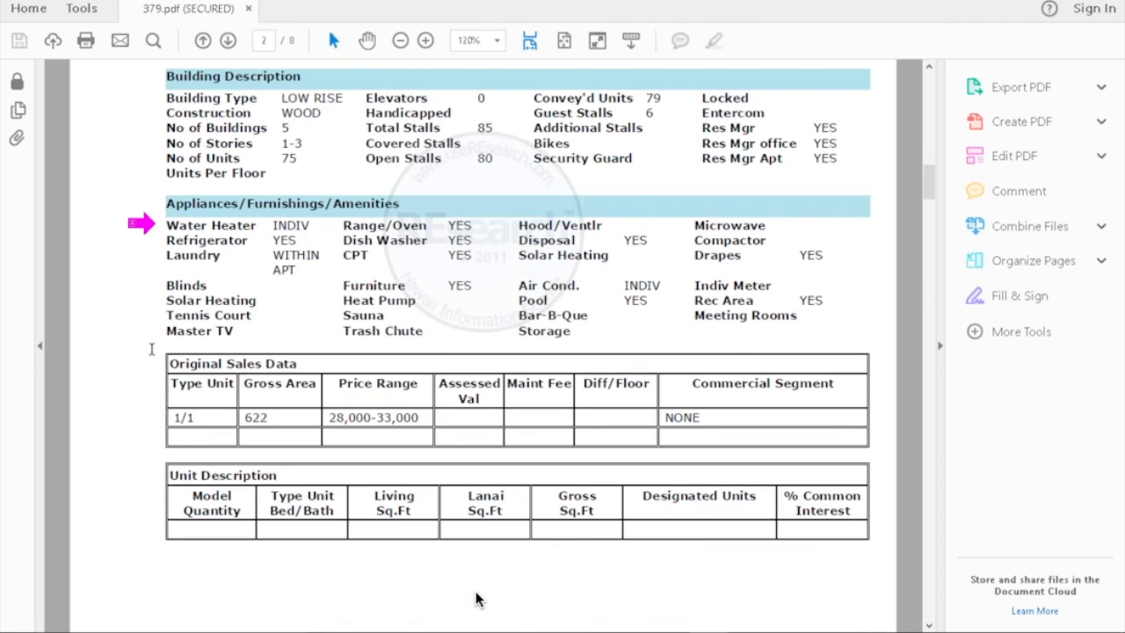
pyautogui.scroll(-2, 151, 349)
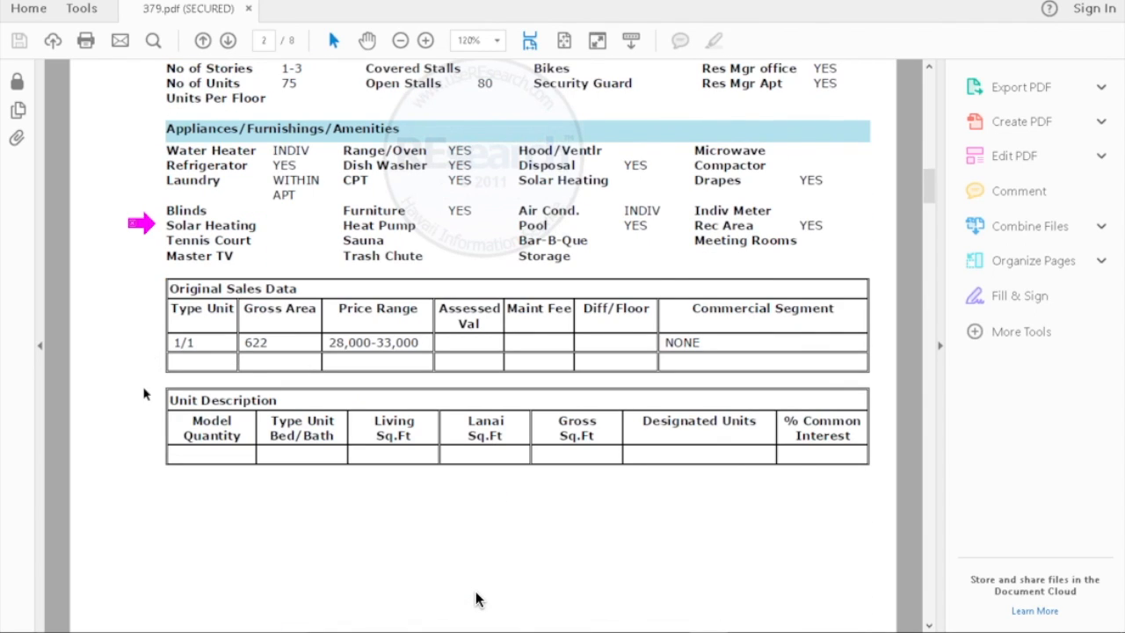
pyautogui.scroll(-1, 145, 393)
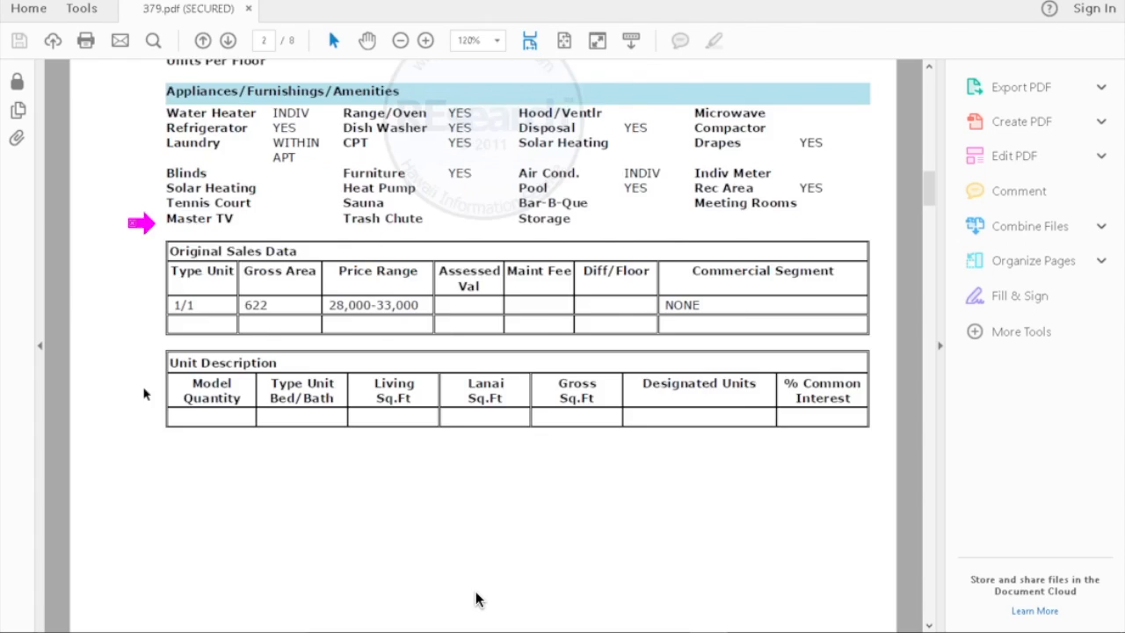
pyautogui.keyDown('ctrl'); pyautogui.scroll(-2, 145, 394); pyautogui.keyUp('ctrl')
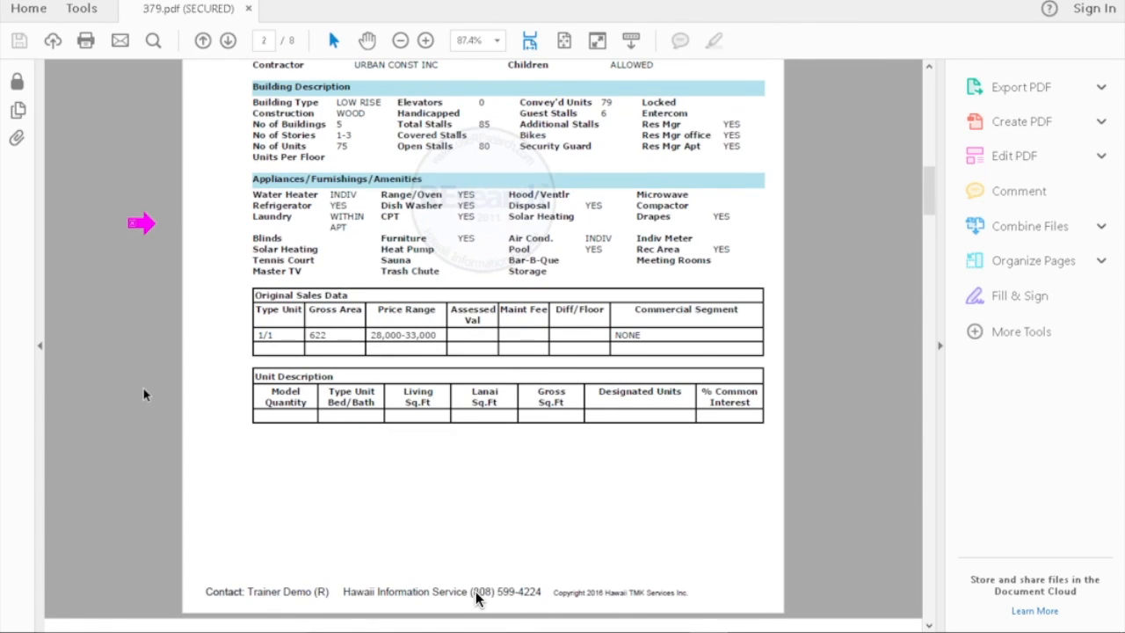
pyautogui.scroll(4, 145, 393)
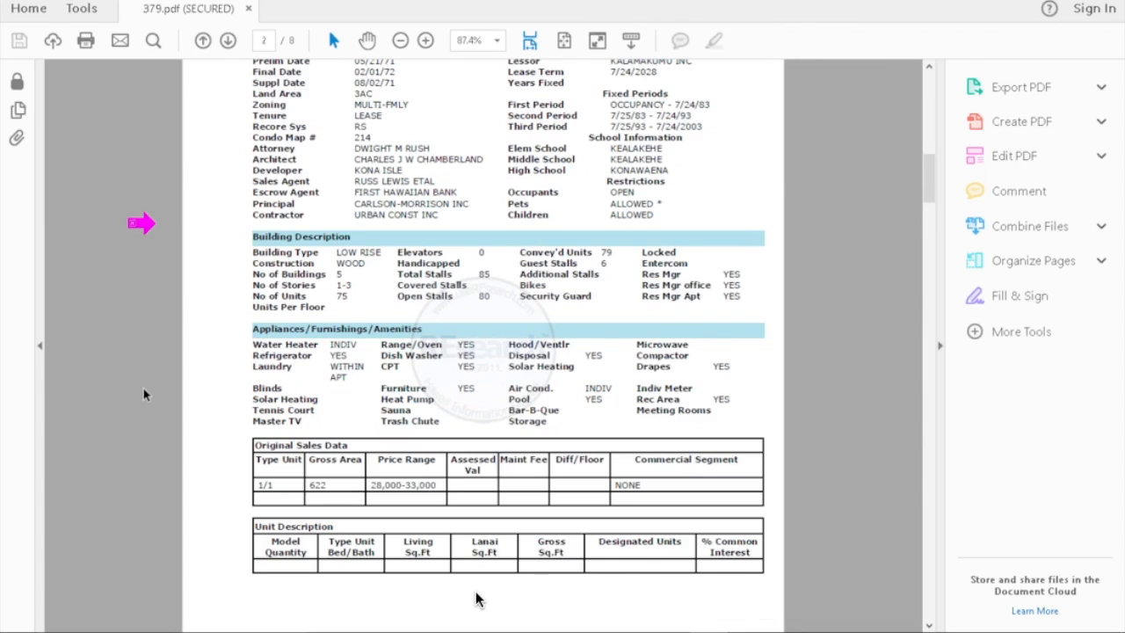
pyautogui.scroll(1, 145, 394)
pyautogui.scroll(1, 145, 393)
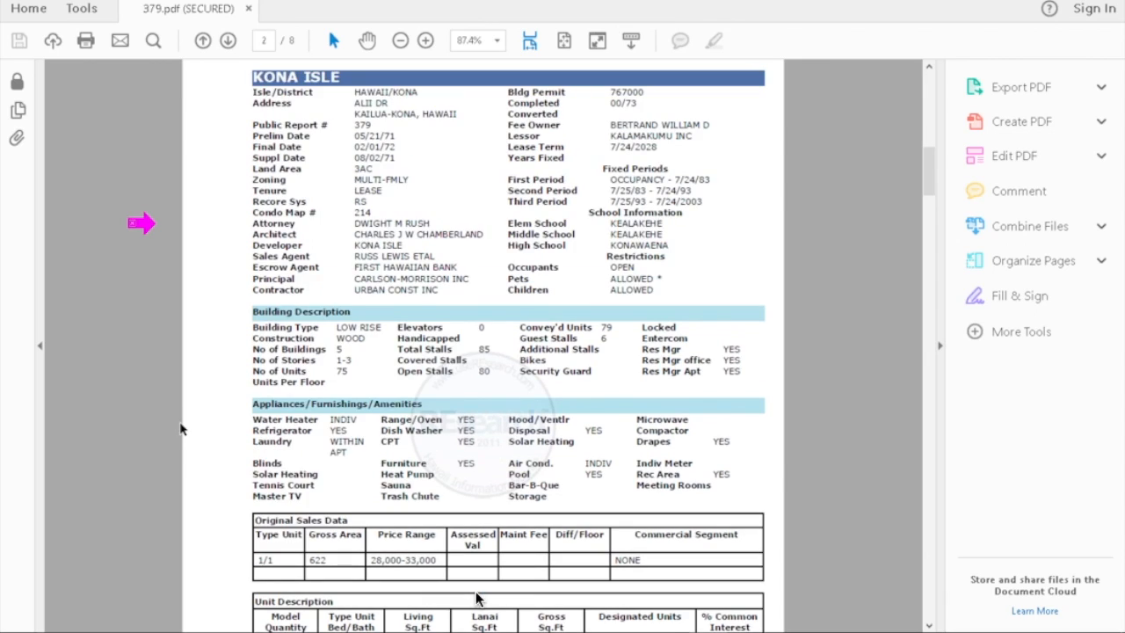
pyautogui.scroll(-2, 180, 428)
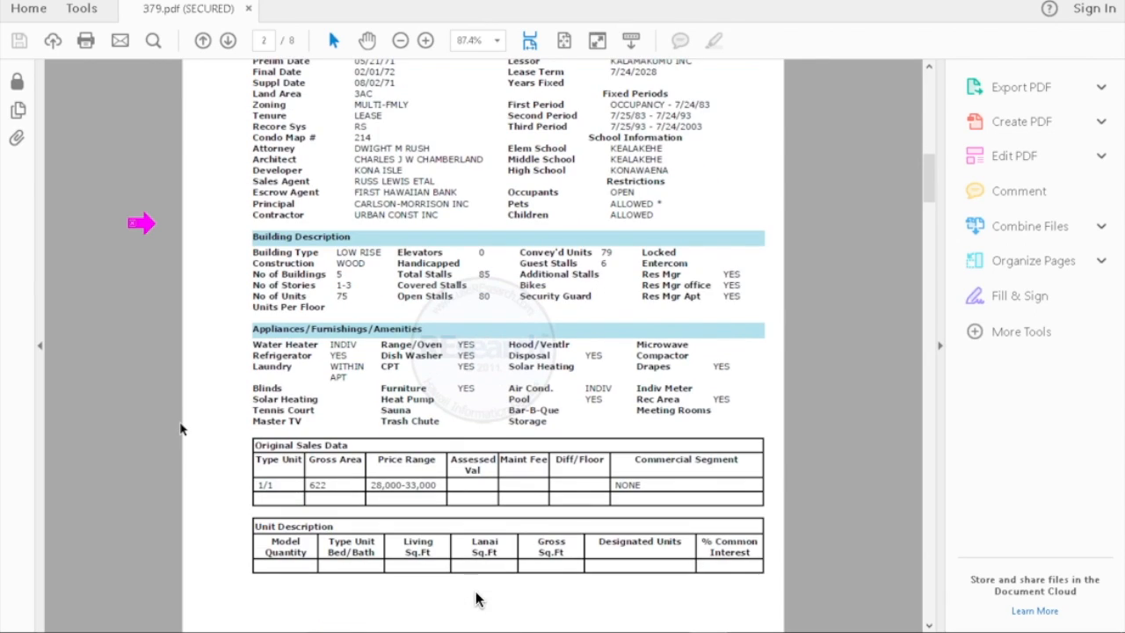
pyautogui.scroll(-5, 180, 428)
pyautogui.scroll(-7, 180, 429)
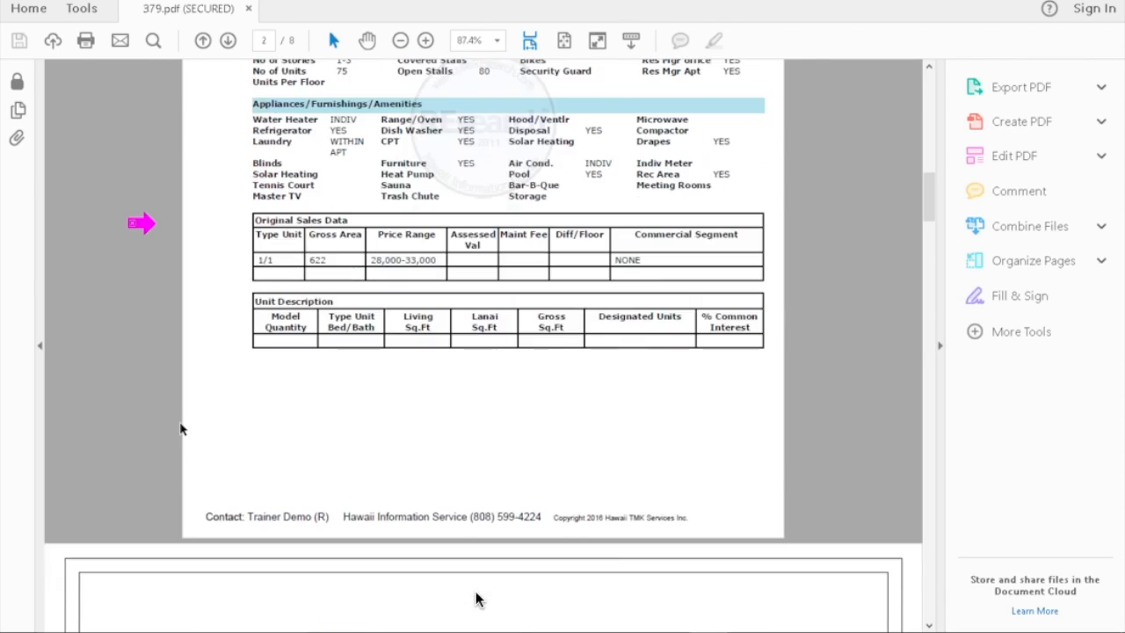
pyautogui.scroll(-7, 180, 428)
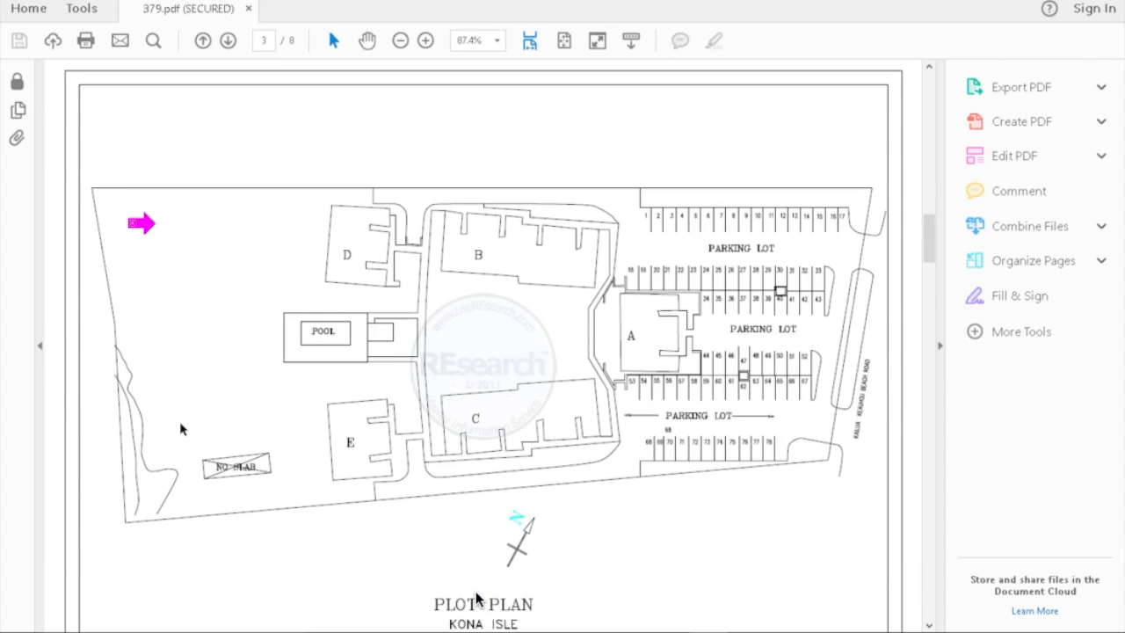
# Step: Page through the Kona Isle condo report 379.pdf from page 3 to its last page, 8
pyautogui.scroll(-2, 180, 428)
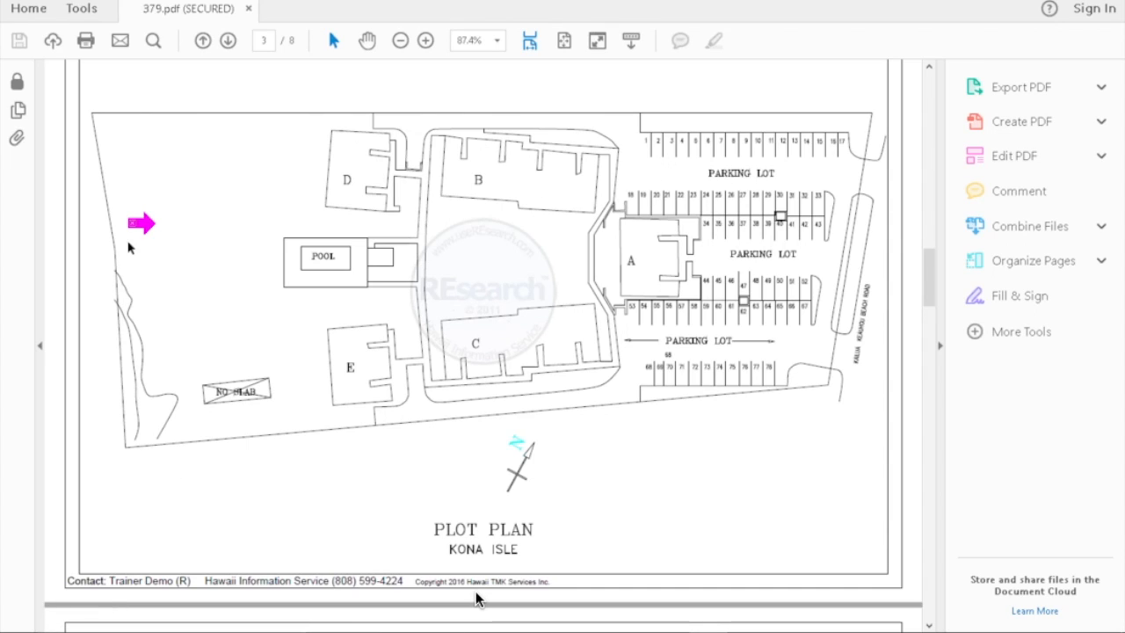
pyautogui.moveTo(613, 120); pyautogui.dragTo(640, 143)
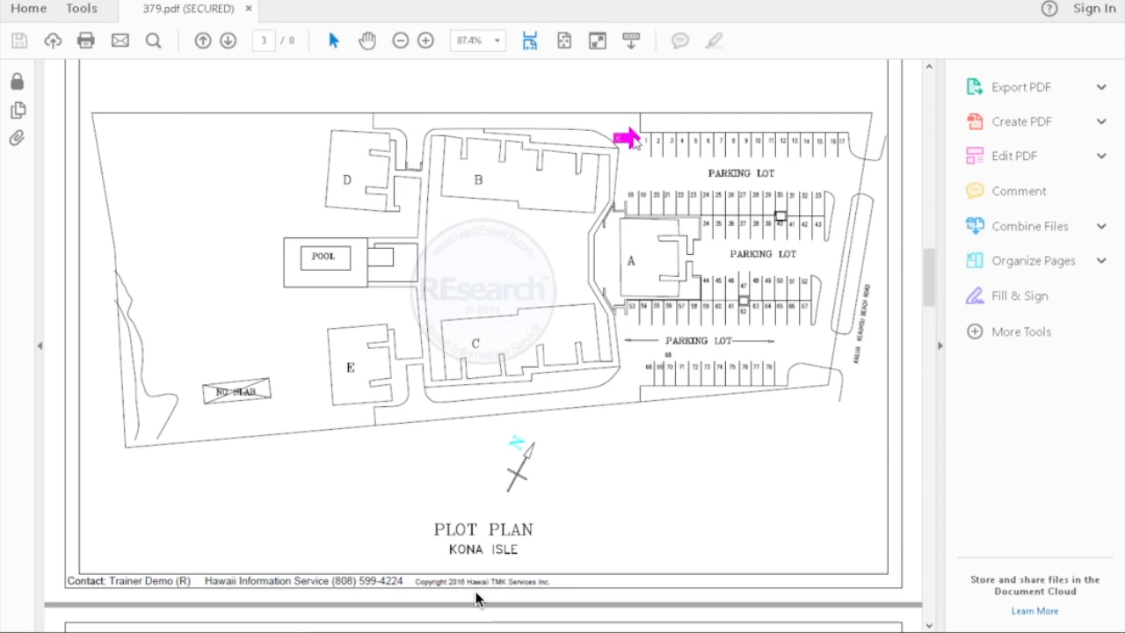
pyautogui.moveTo(628, 140)
pyautogui.mouseDown()
pyautogui.moveTo(290, 371)
pyautogui.moveTo(280, 391)
pyautogui.mouseUp()
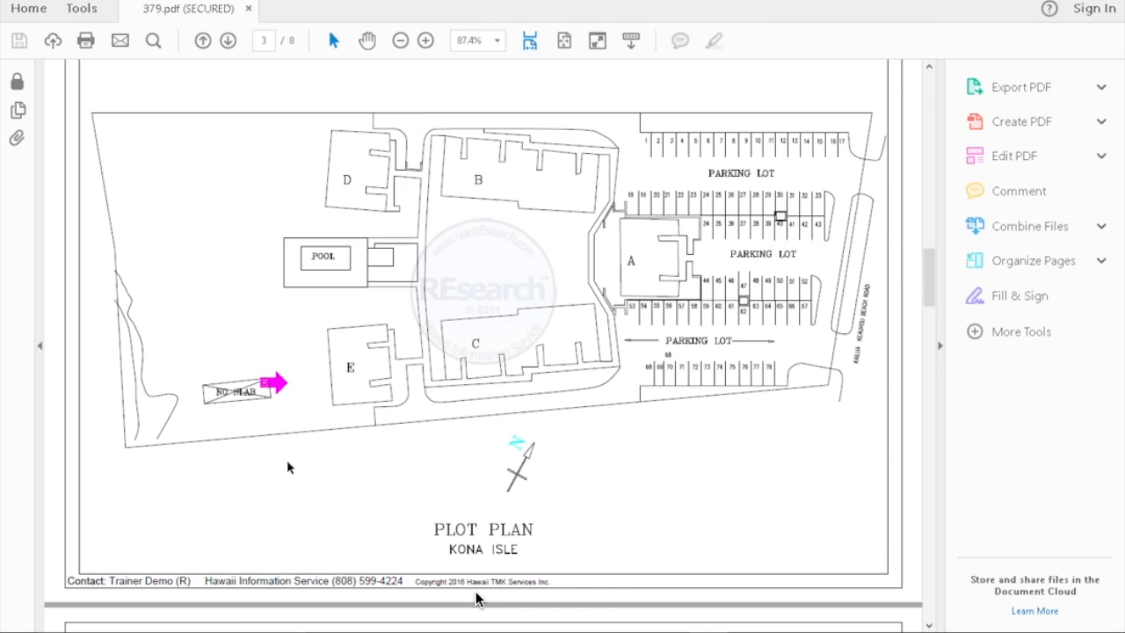
pyautogui.scroll(-10, 475, 597)
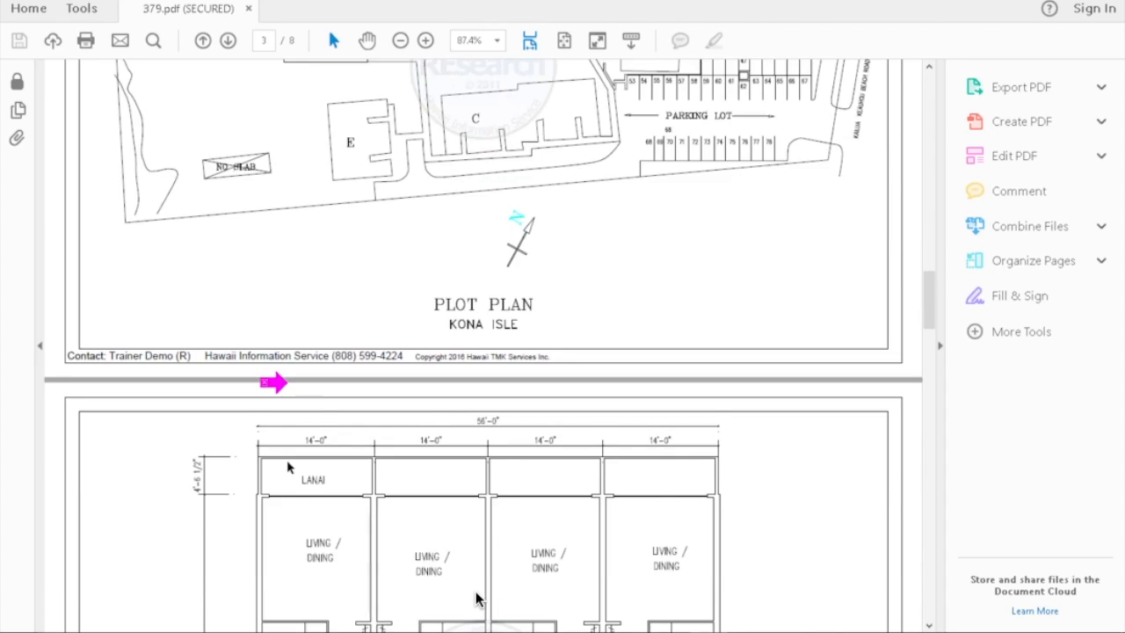
pyautogui.scroll(-3, 475, 597)
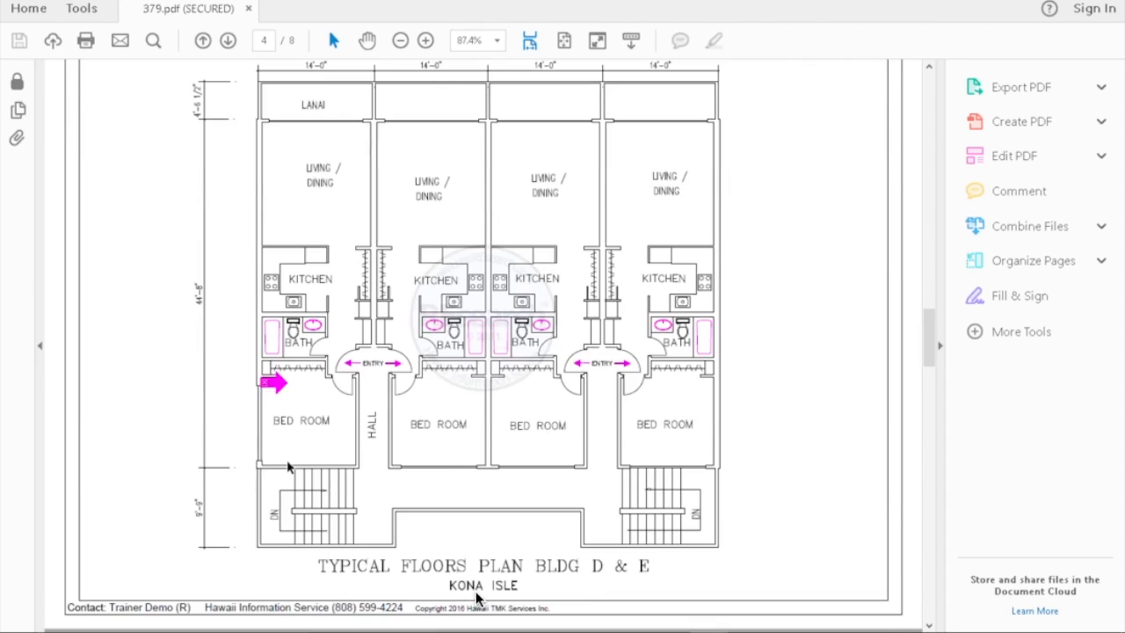
pyautogui.scroll(-1, 475, 597)
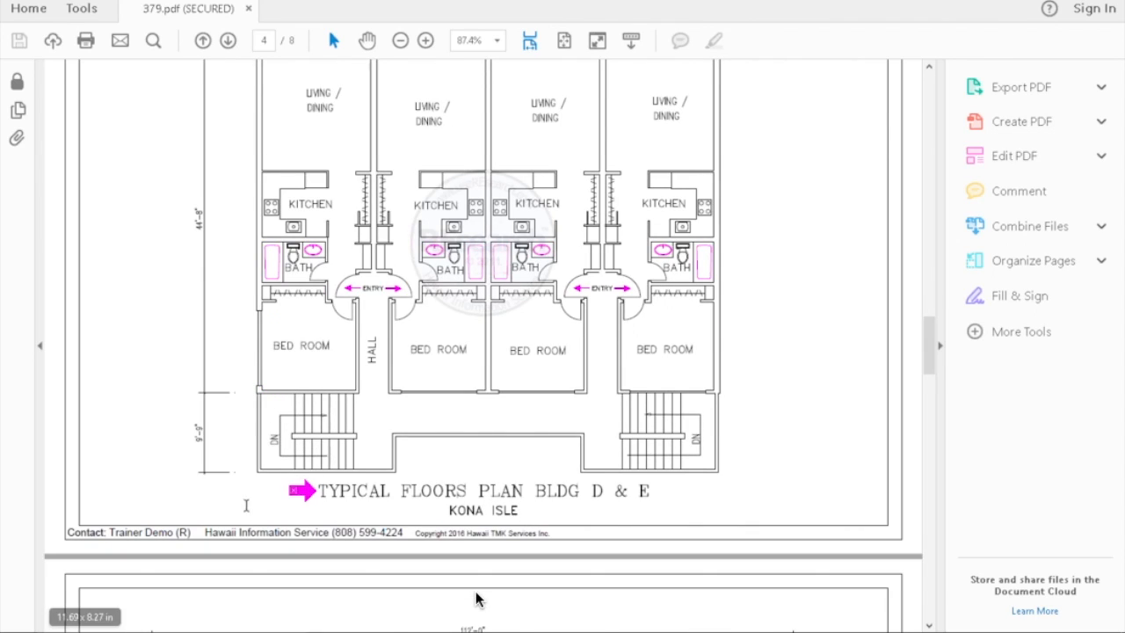
pyautogui.scroll(-1, 475, 597)
pyautogui.scroll(-6, 475, 597)
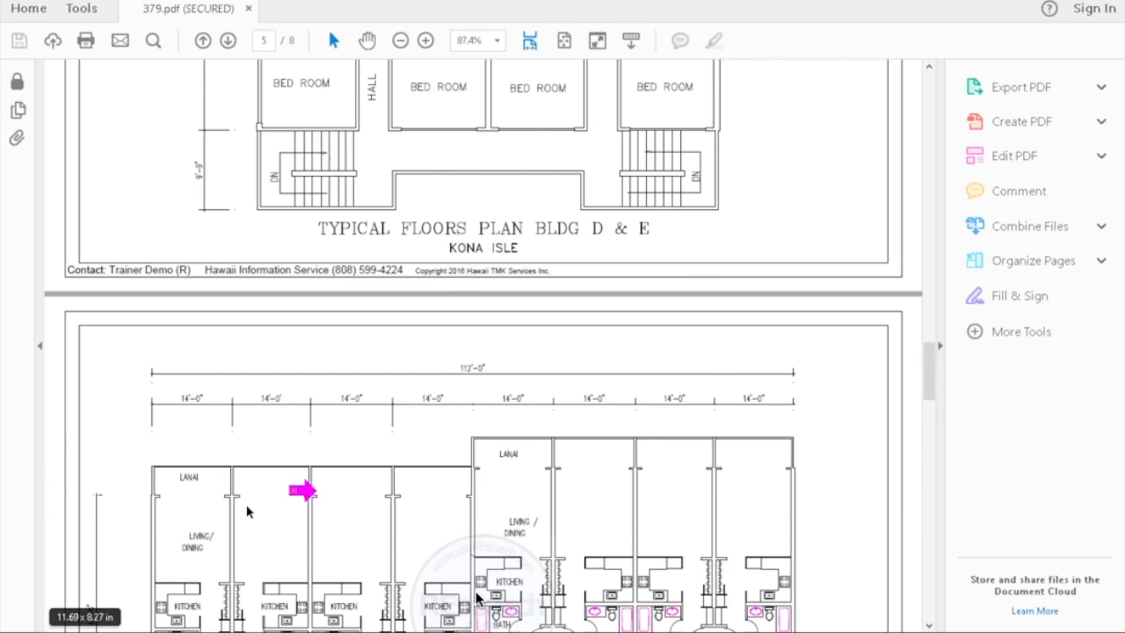
pyautogui.scroll(-6, 476, 597)
pyautogui.scroll(-3, 475, 598)
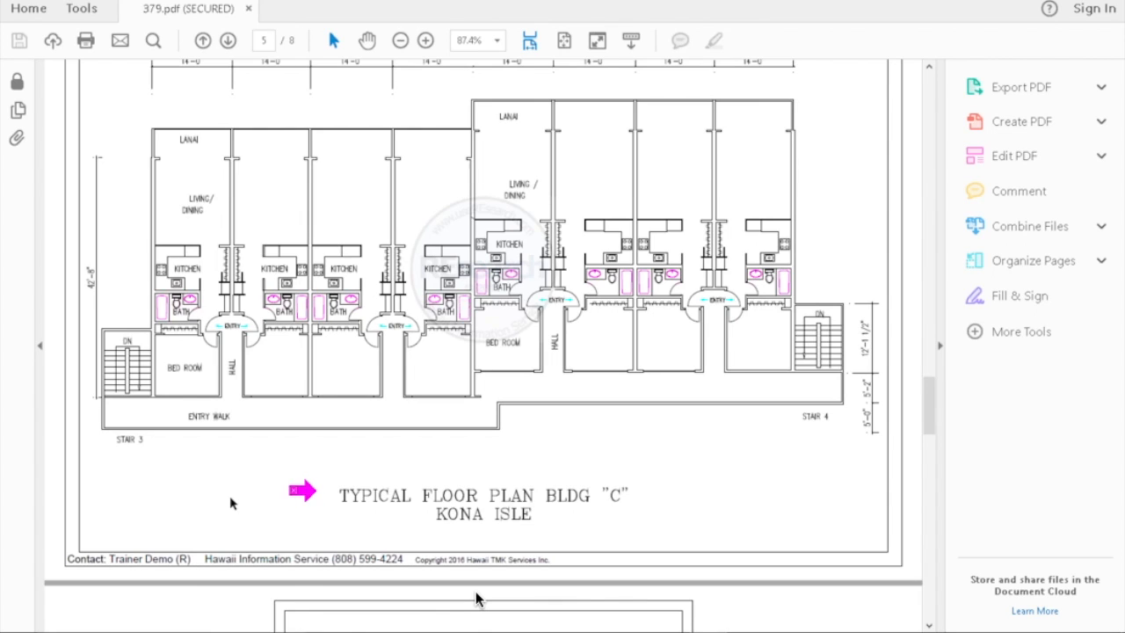
pyautogui.scroll(-10, 230, 502)
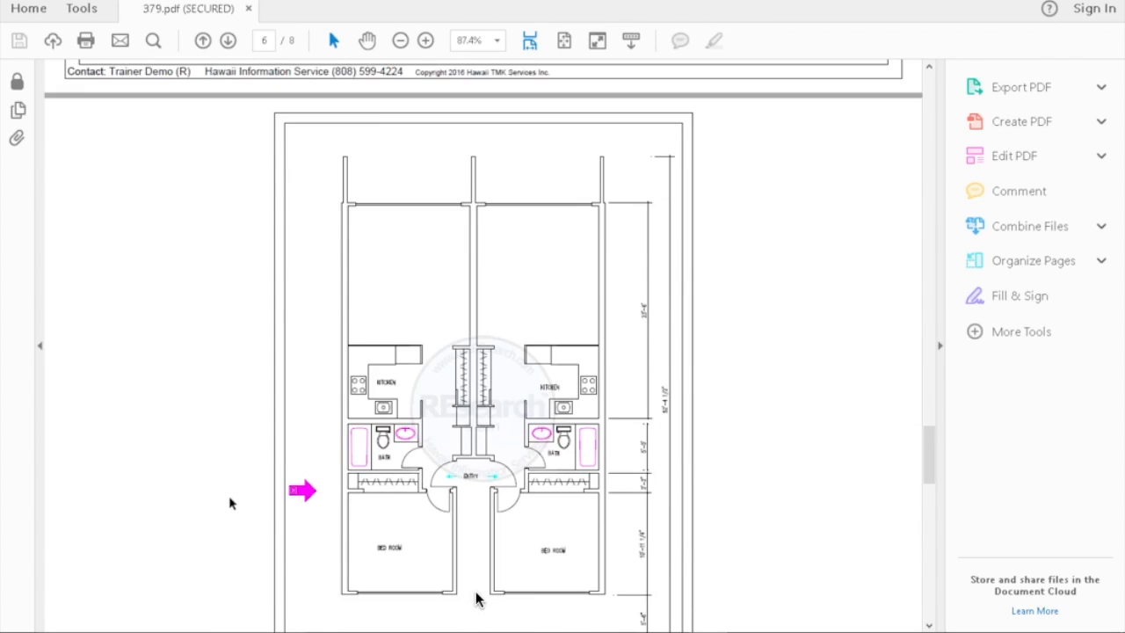
pyautogui.scroll(-5, 230, 503)
pyautogui.scroll(-8, 224, 502)
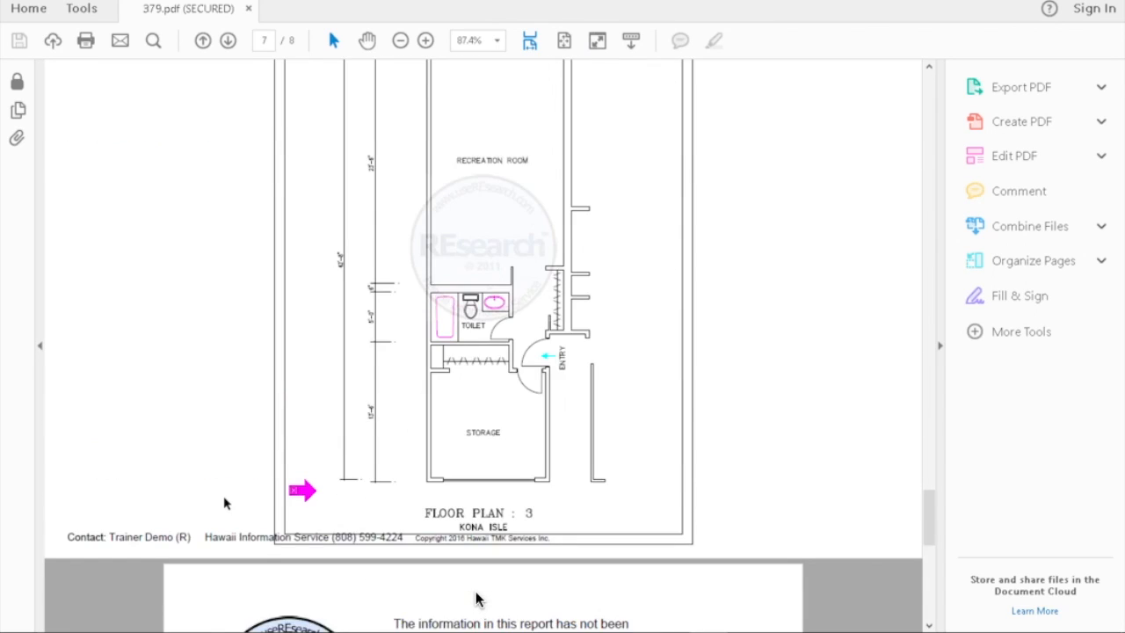
pyautogui.scroll(-3, 476, 598)
pyautogui.scroll(-5, 476, 598)
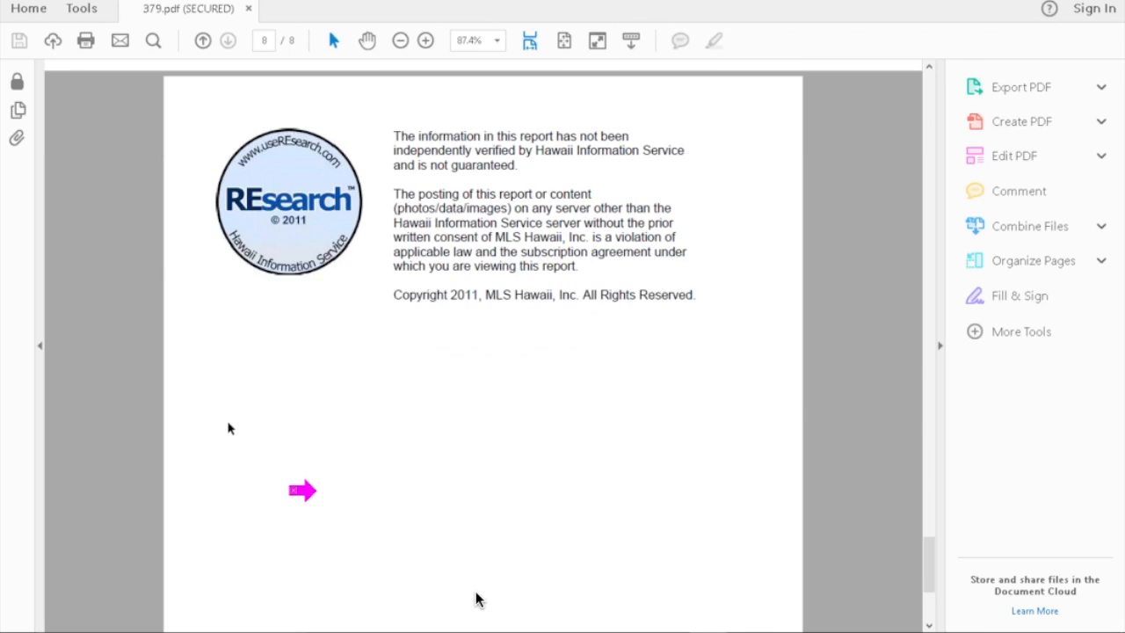
pyautogui.scroll(-3, 476, 599)
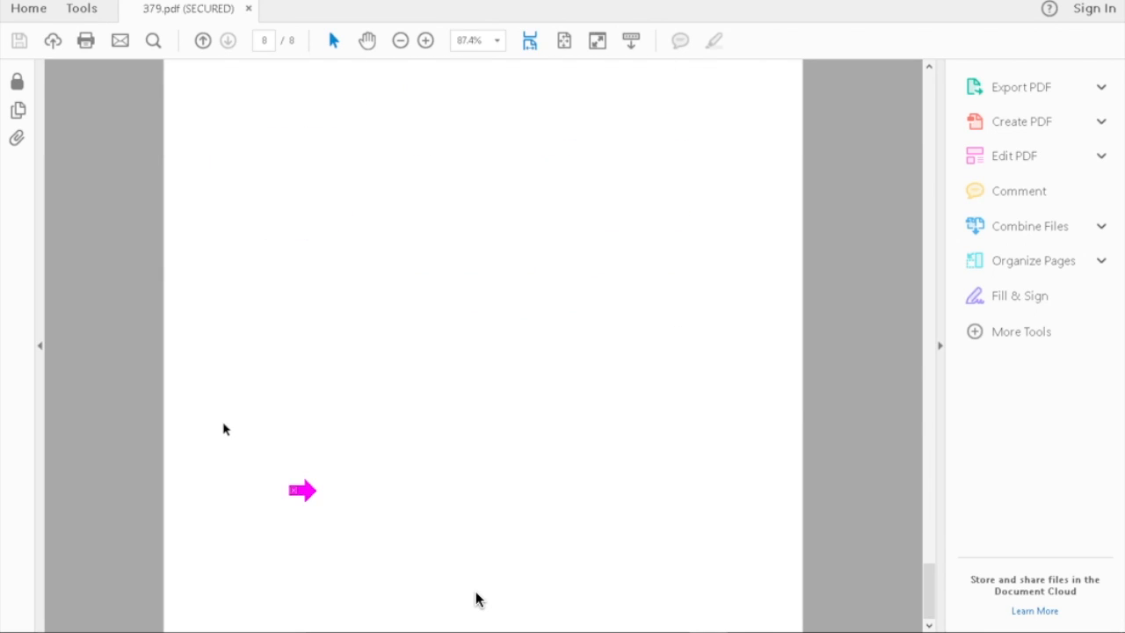
# Step: Return to the report's page 1 cover, then bring the REsearch6 browser window back
pyautogui.scroll(10, 476, 599)
pyautogui.scroll(15, 476, 597)
pyautogui.scroll(20, 477, 598)
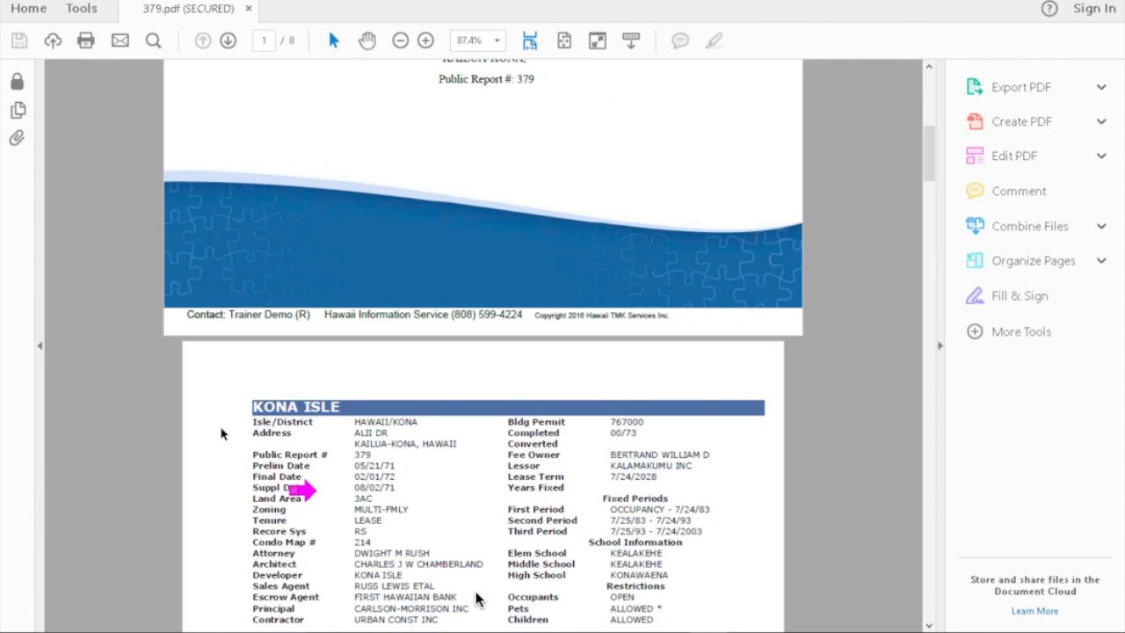
pyautogui.scroll(5, 476, 599)
pyautogui.scroll(-1, 476, 599)
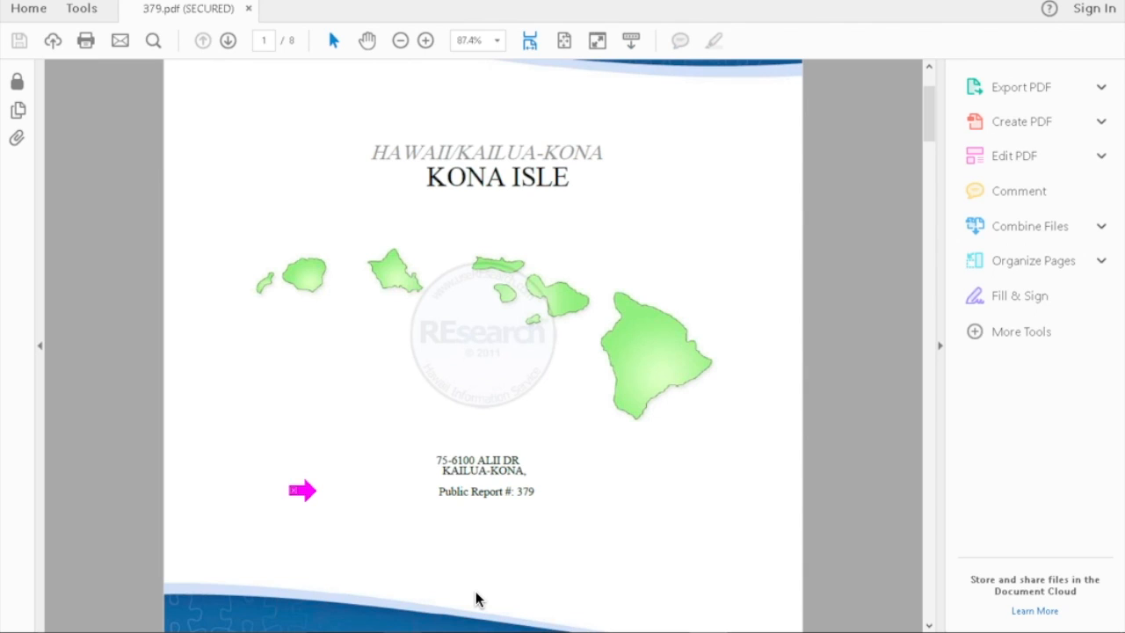
pyautogui.moveTo(476, 599)
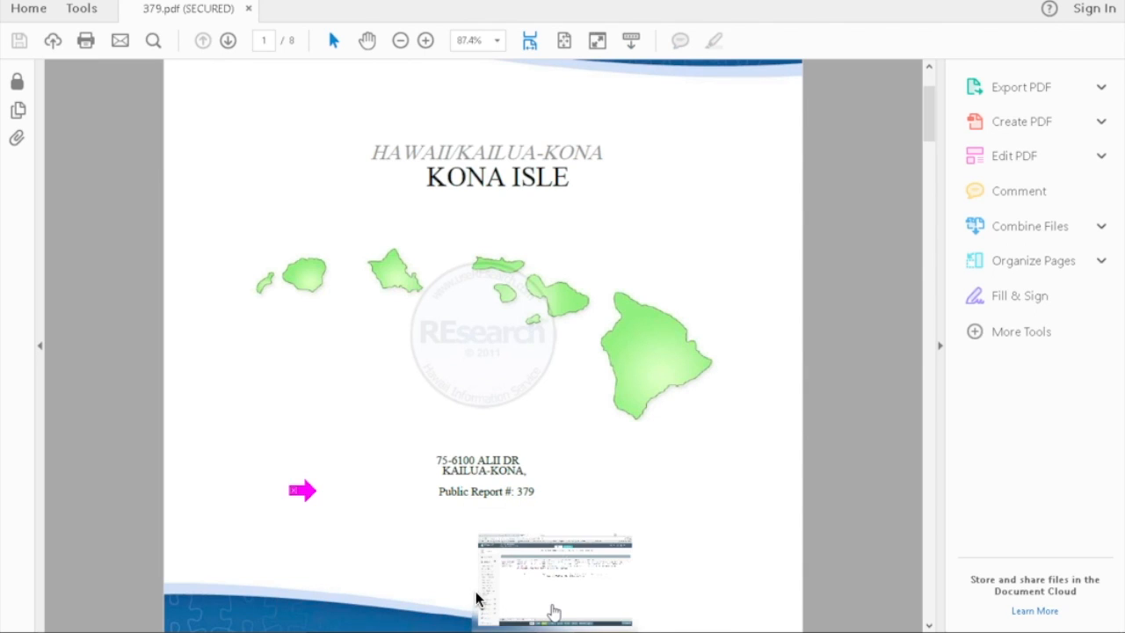
pyautogui.click(476, 599)
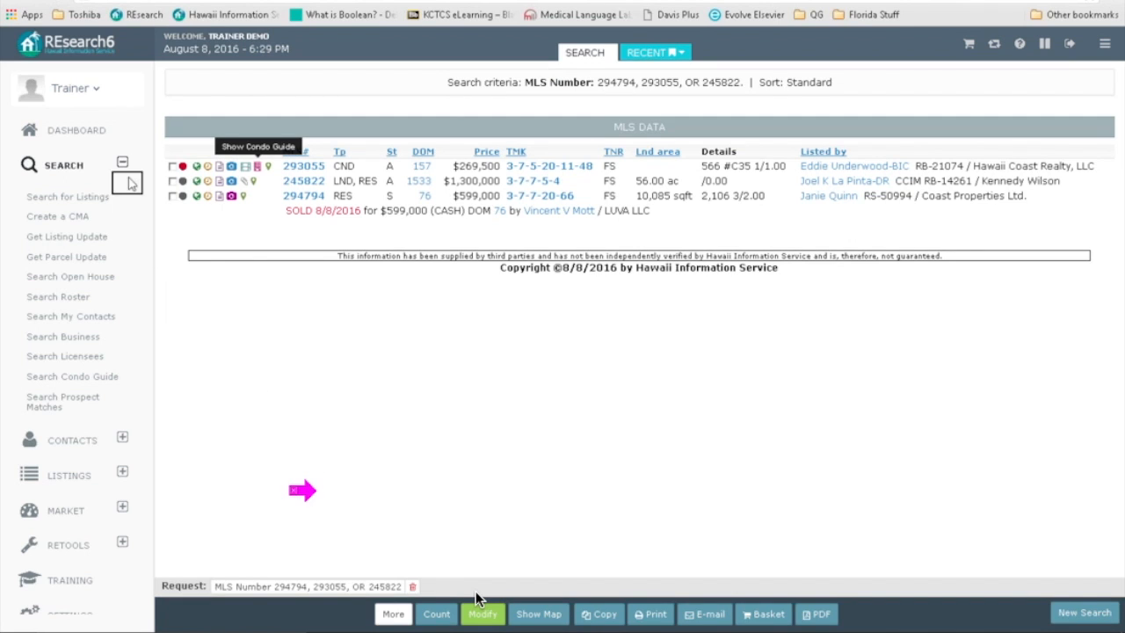
# Step: Show listing 245822's addenda and open the Registration Agreement 56 Ac Holualoa PDF
pyautogui.click(246, 182)
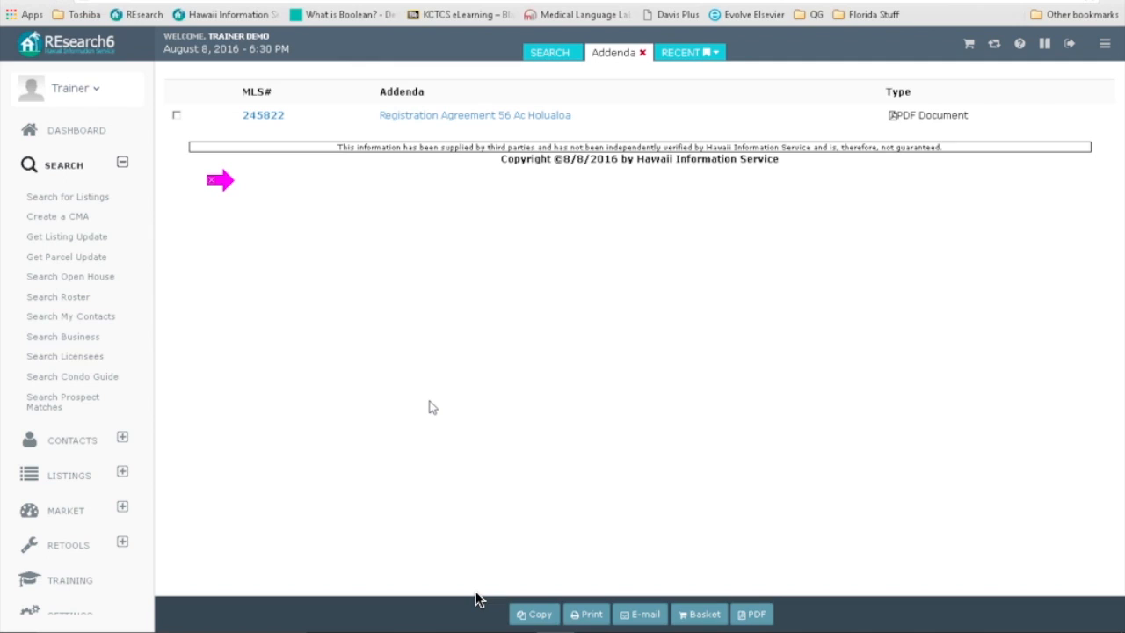
pyautogui.moveTo(227, 181)
pyautogui.mouseDown()
pyautogui.moveTo(345, 114)
pyautogui.moveTo(365, 116)
pyautogui.mouseUp()
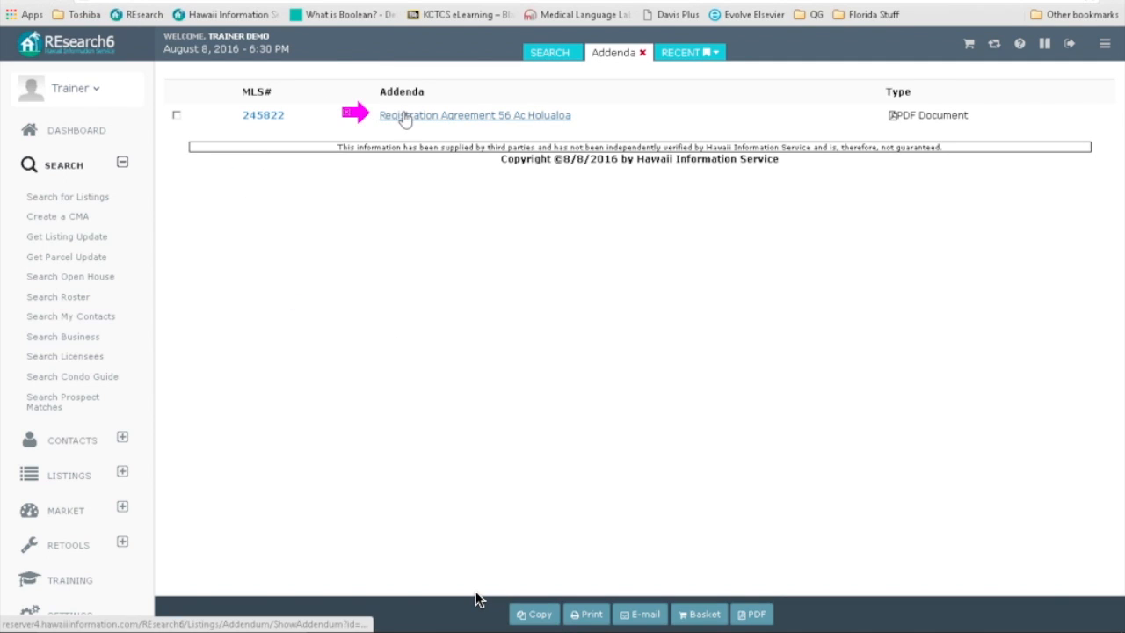
pyautogui.click(405, 119)
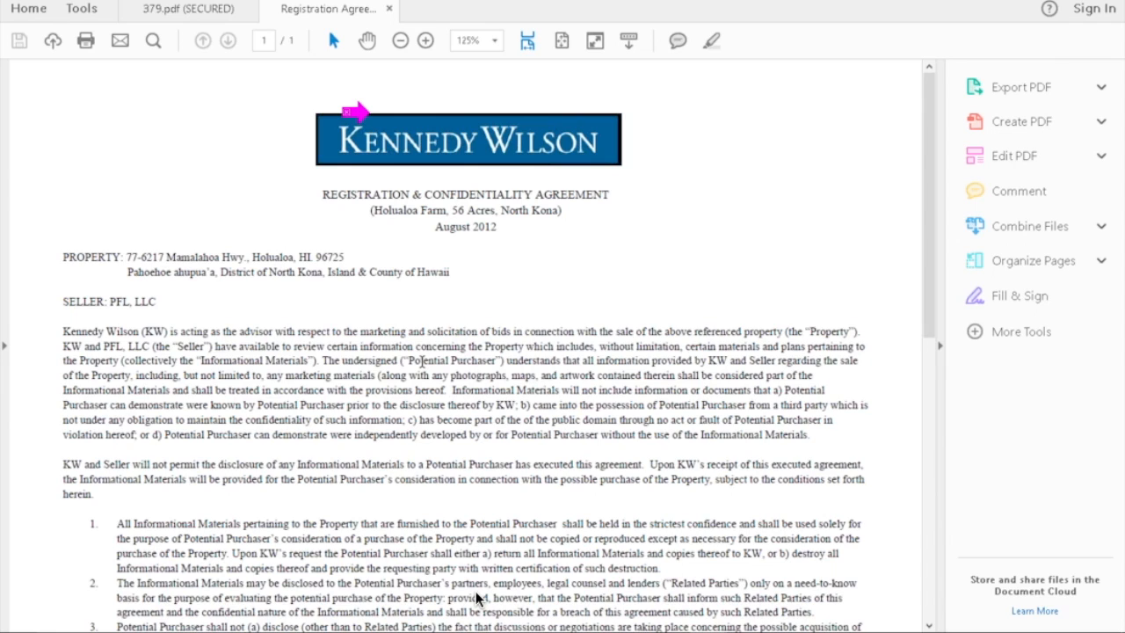
# Step: Scroll down through the Holualoa Farm registration and confidentiality agreement and back to its top
pyautogui.scroll(-1, 478, 598)
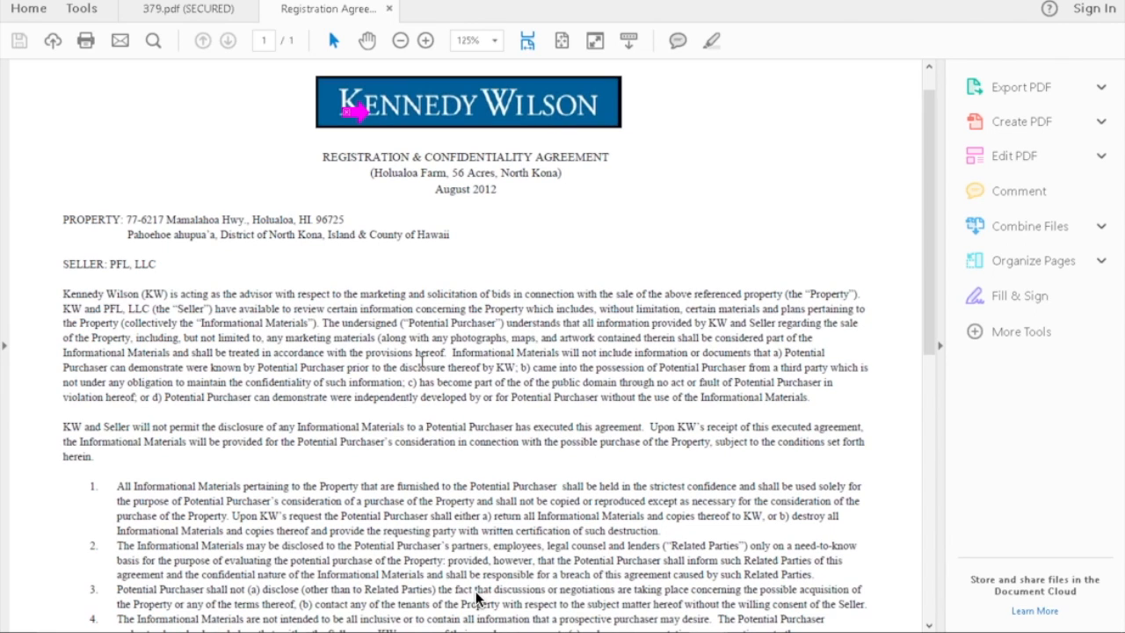
pyautogui.scroll(-10, 477, 598)
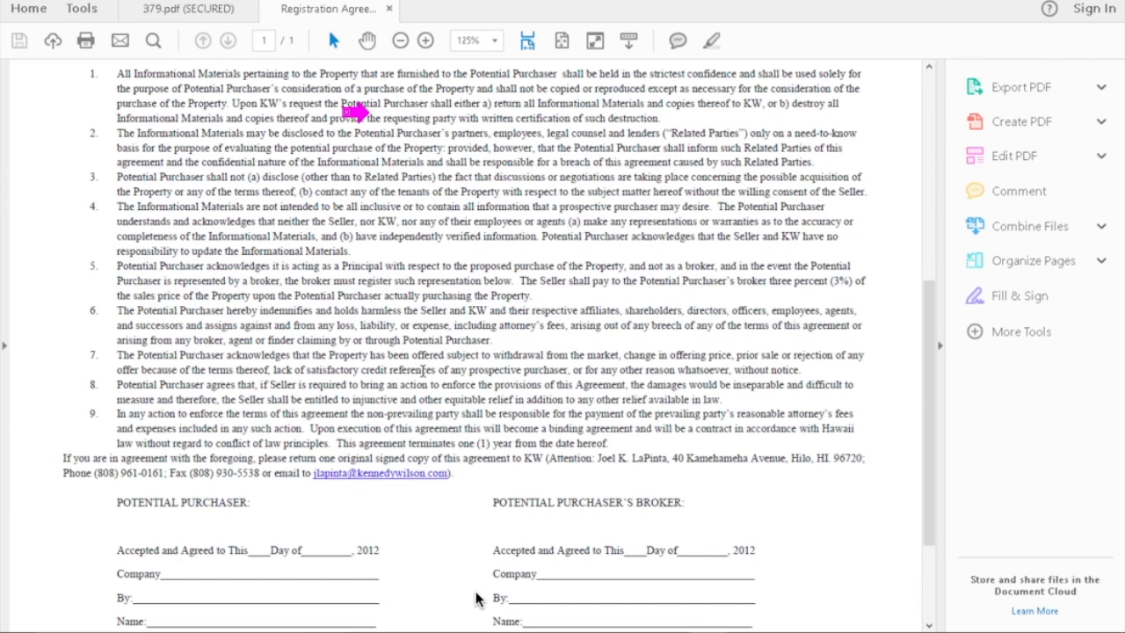
pyautogui.scroll(2, 476, 598)
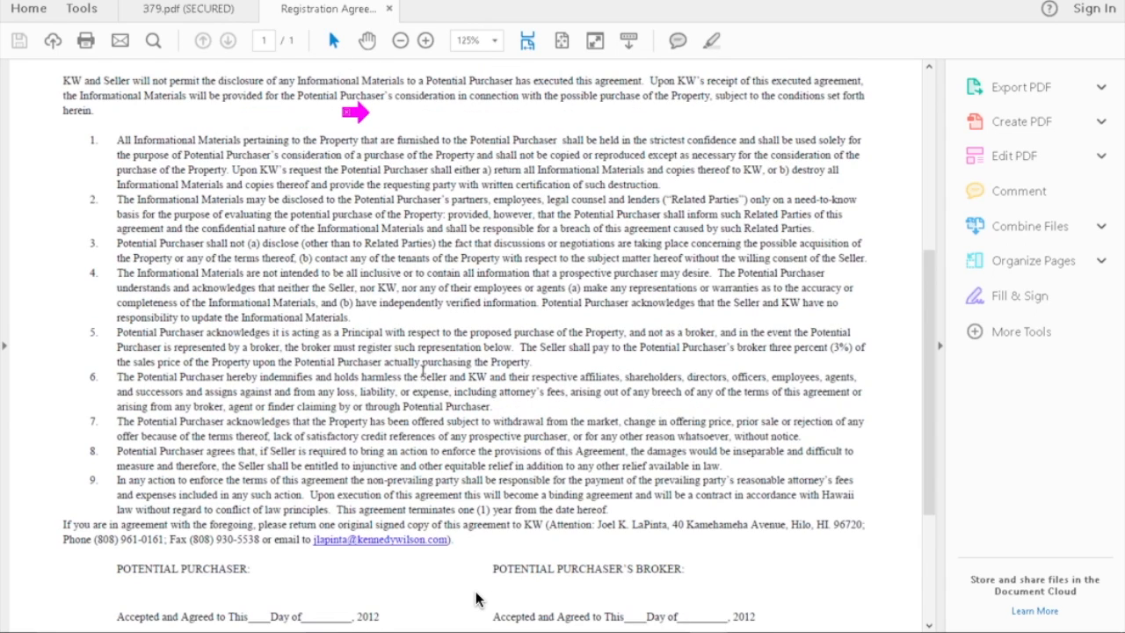
pyautogui.scroll(10, 475, 598)
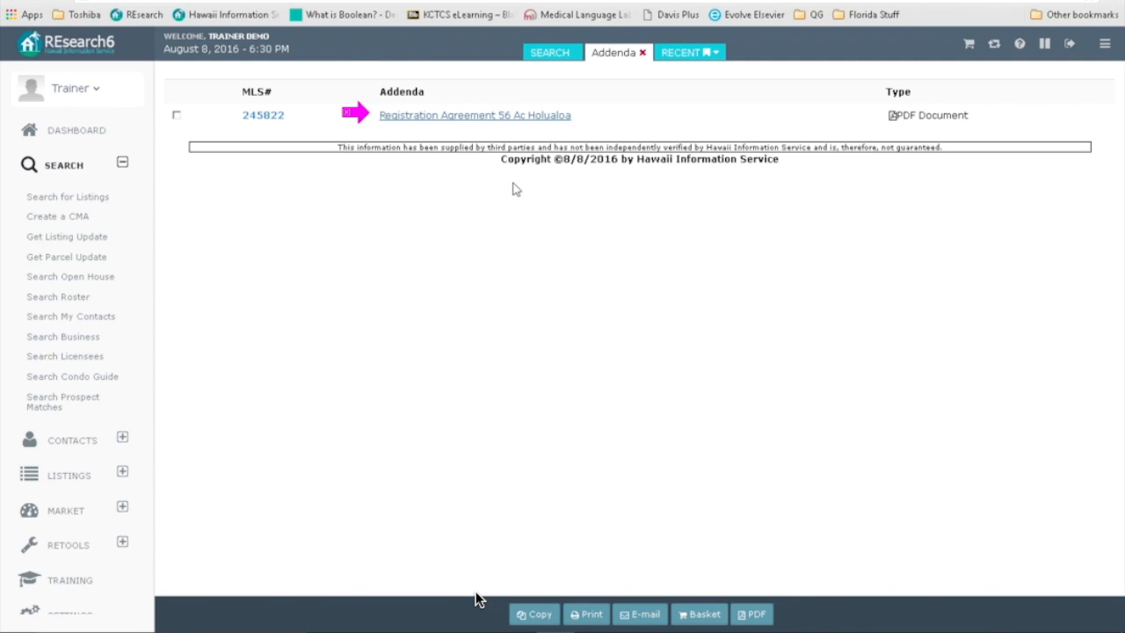
# Step: Close the Addenda tab and reopen the Quick Search for MLS numbers 294794, 293055 and 245822
pyautogui.click(642, 53)
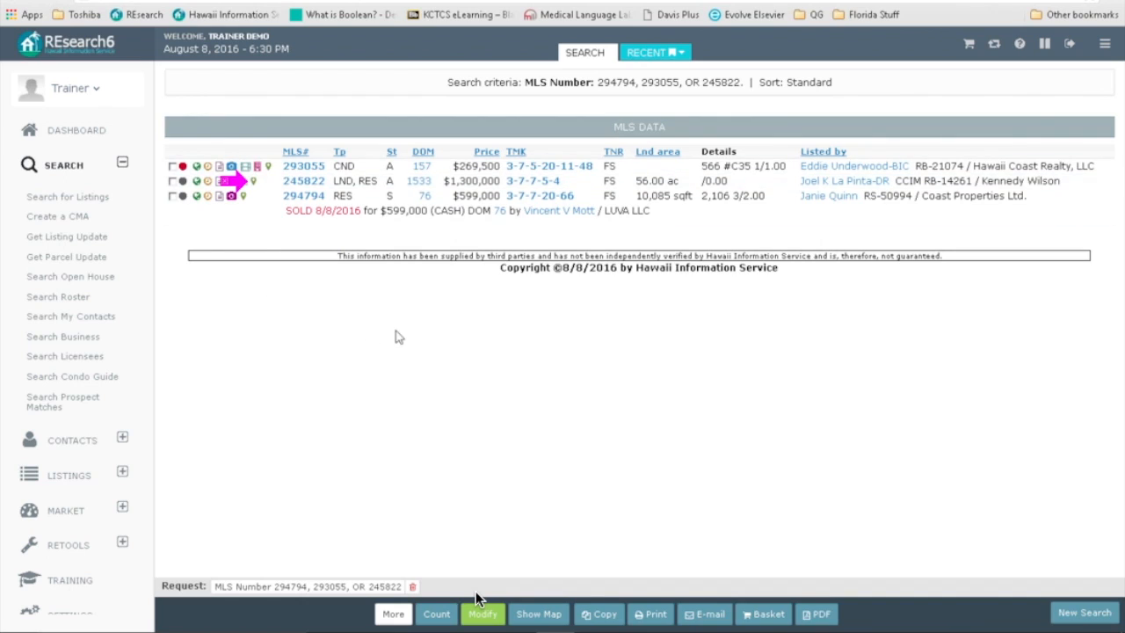
pyautogui.click(481, 613)
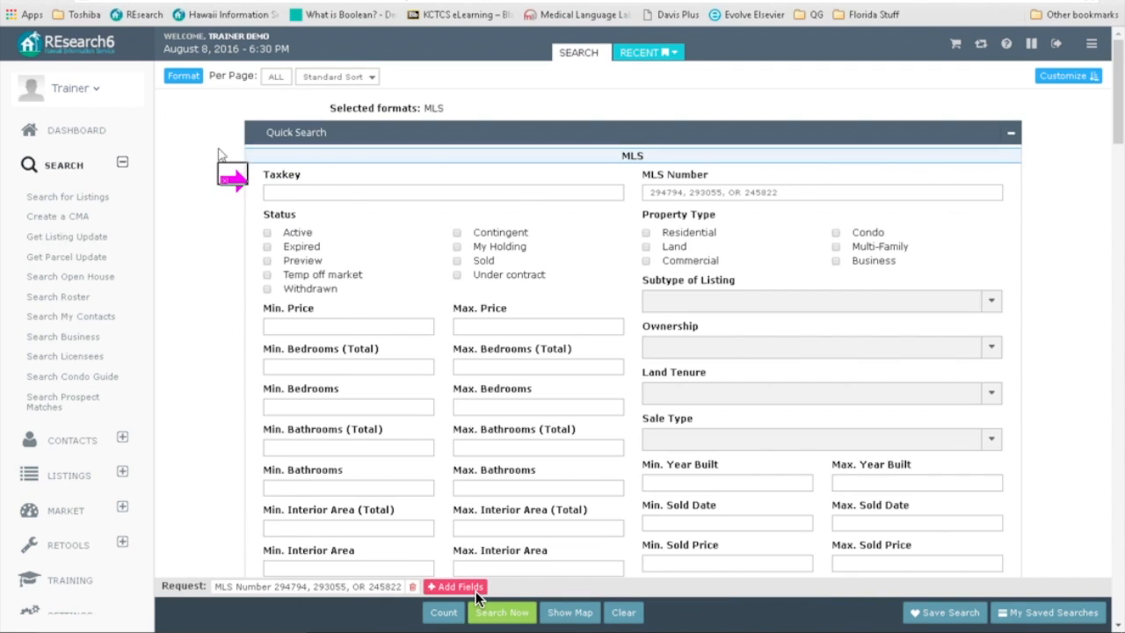
# Step: Change the results format from MLS to MLS 1 Photo and rerun the search
pyautogui.click(171, 76)
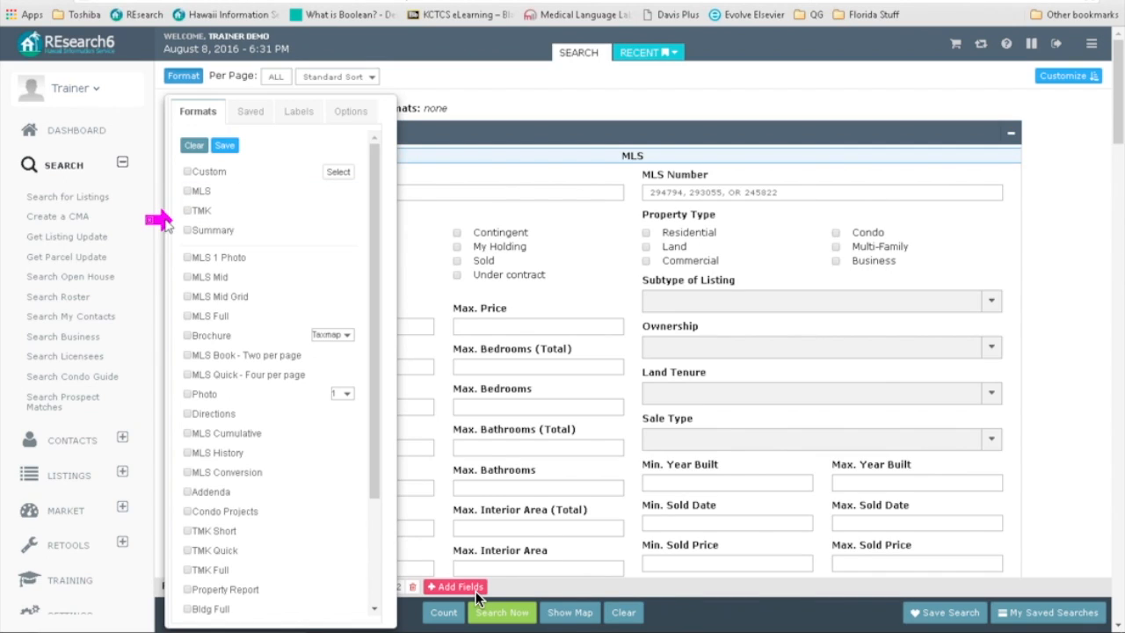
pyautogui.moveTo(167, 228); pyautogui.dragTo(176, 256)
pyautogui.click(186, 257)
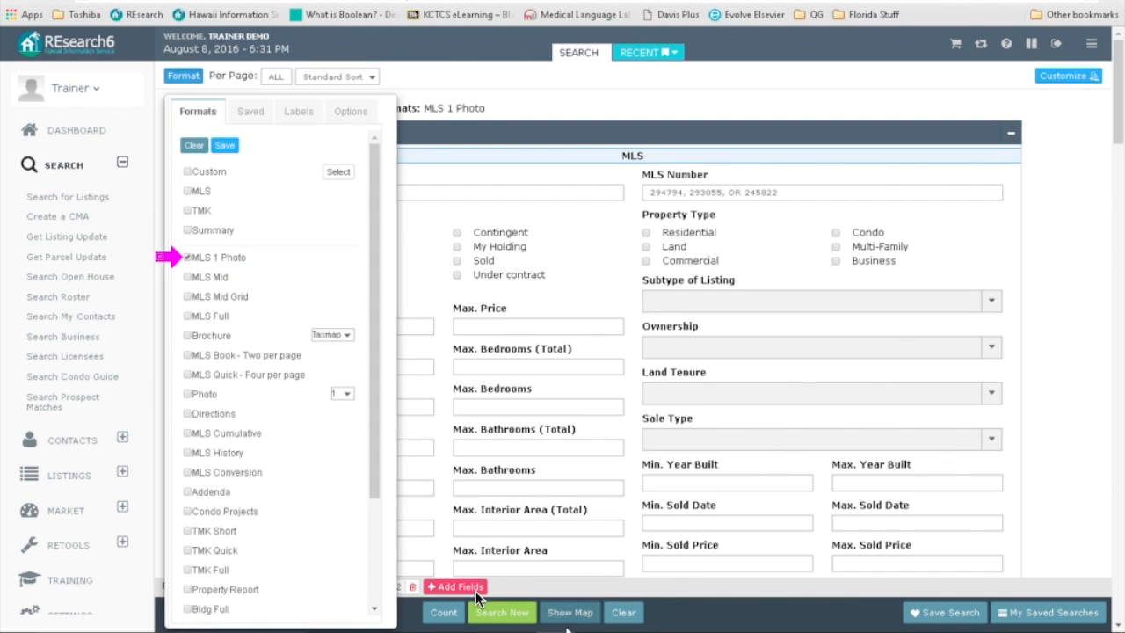
pyautogui.click(503, 615)
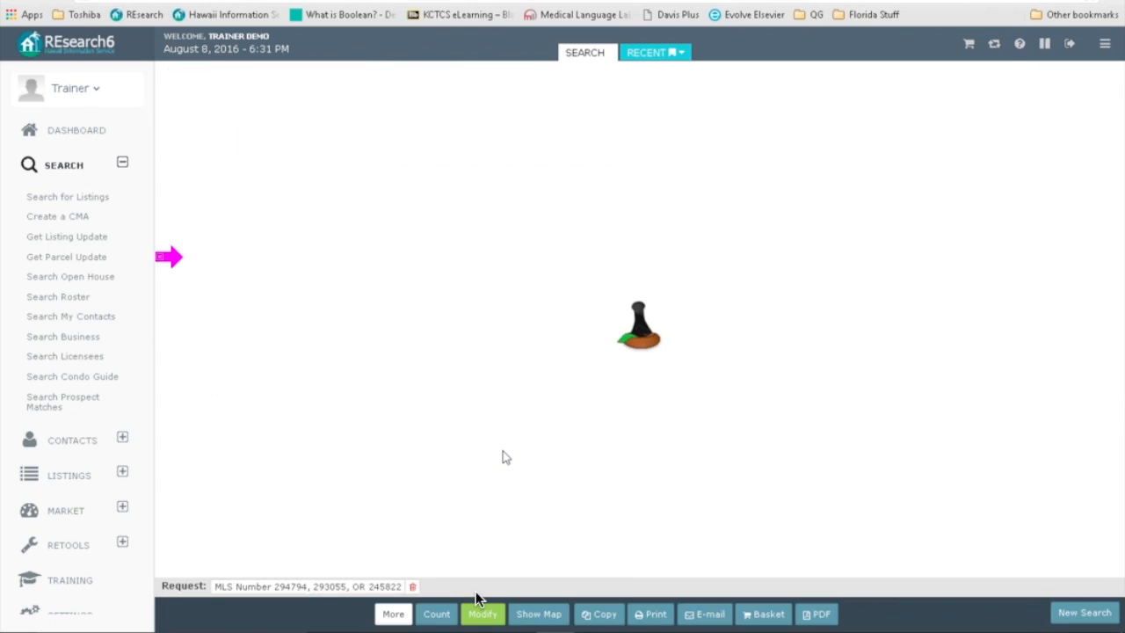
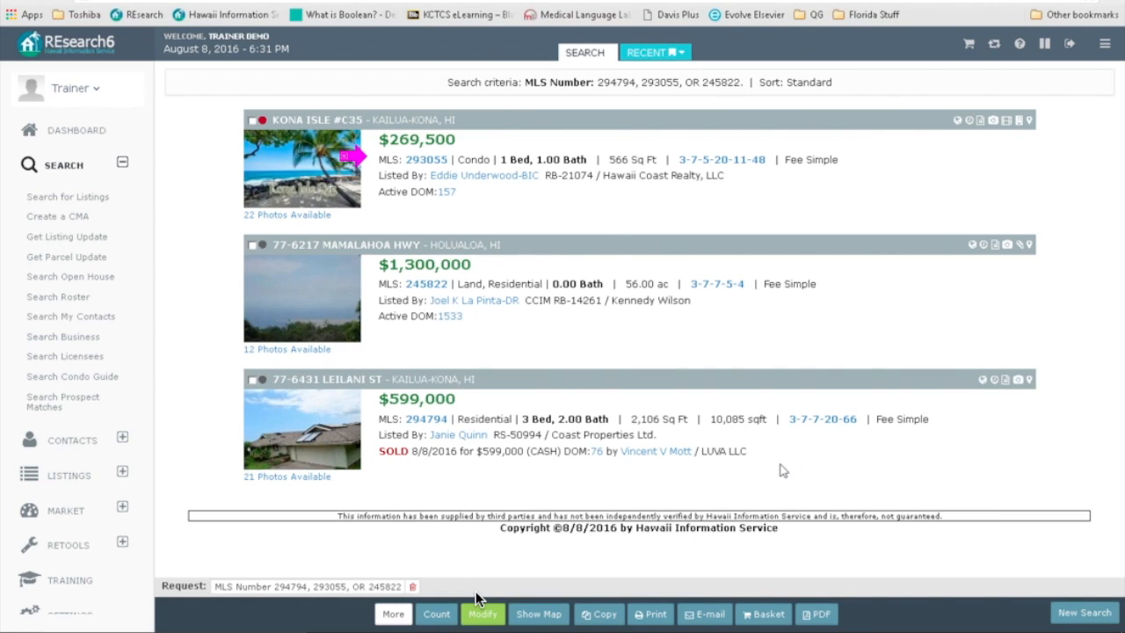
# Step: Turn Customer Format on for the listings, then turn it back off
pyautogui.click(616, 621)
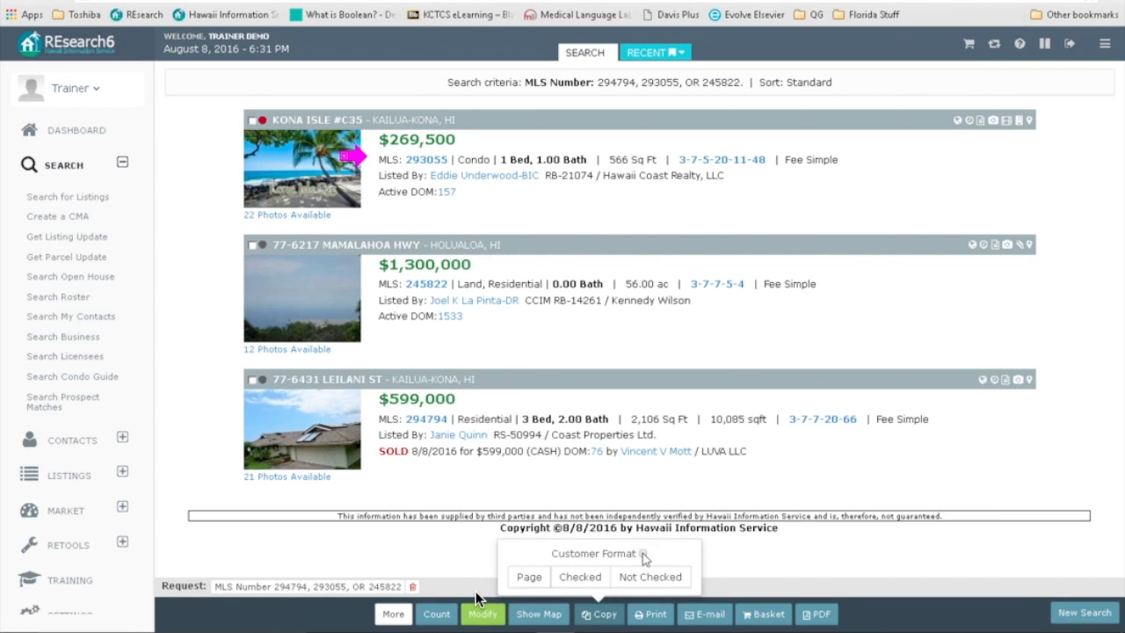
pyautogui.click(642, 554)
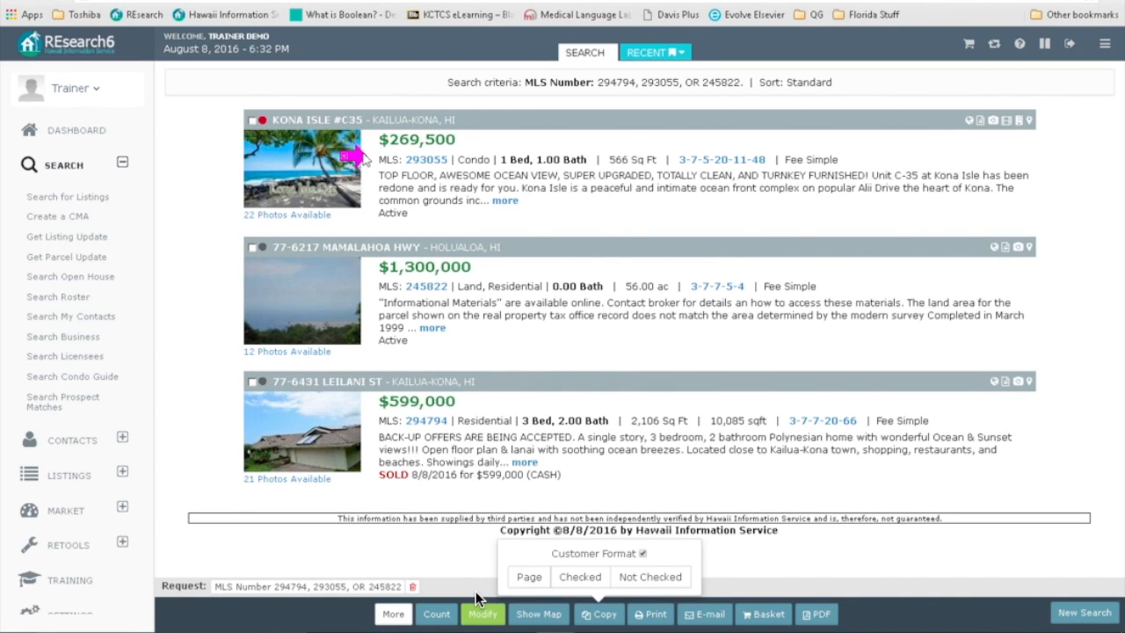
pyautogui.click(990, 250)
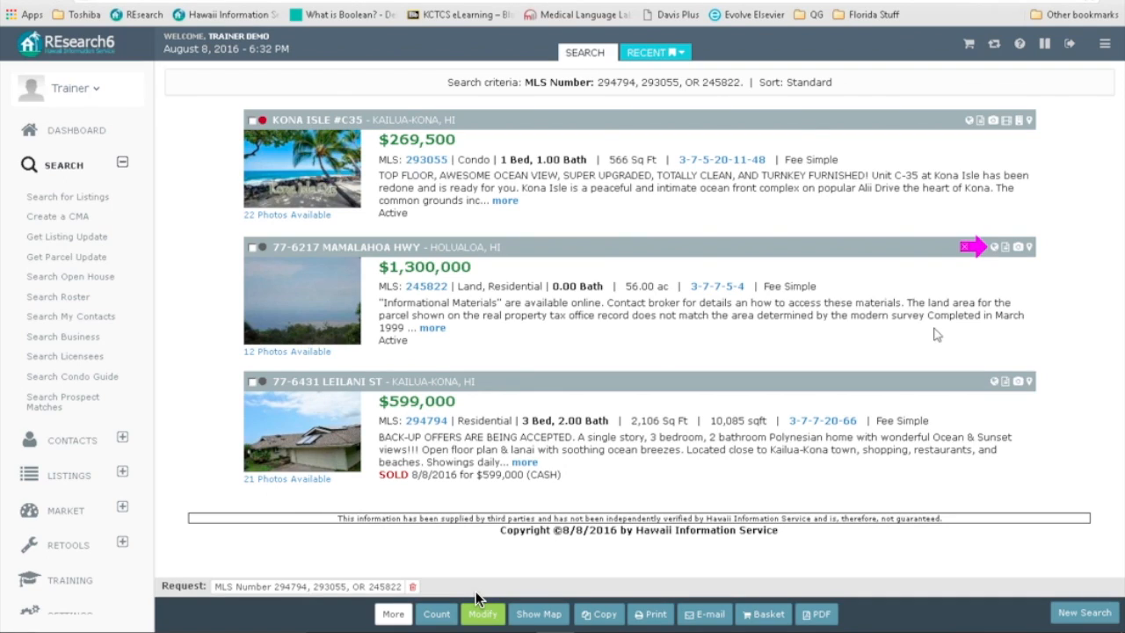
pyautogui.click(640, 616)
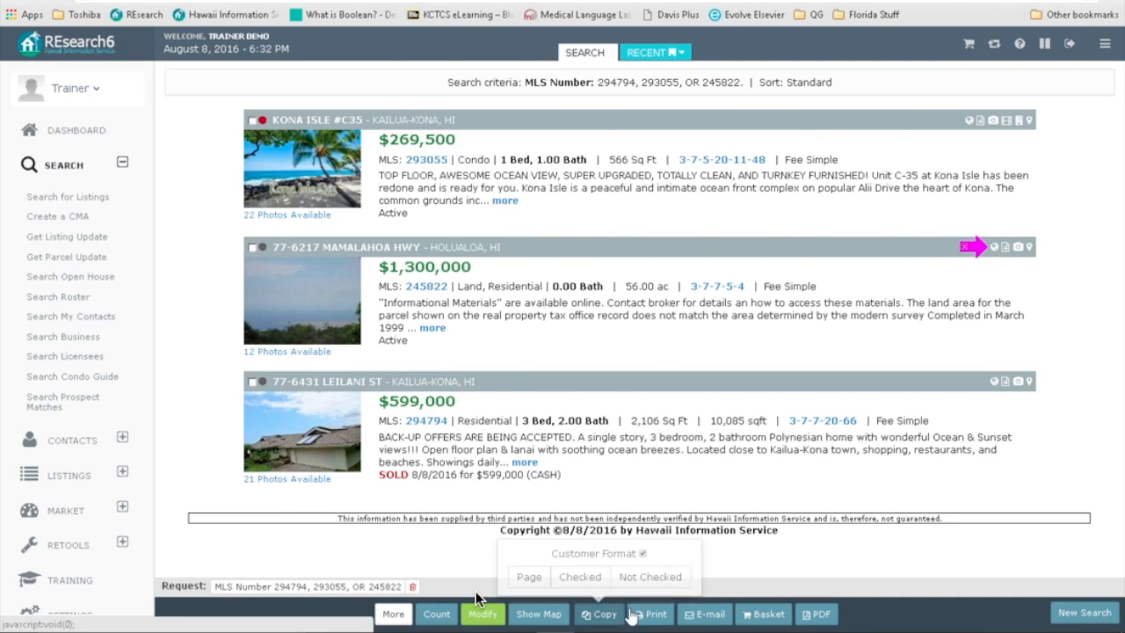
pyautogui.click(643, 554)
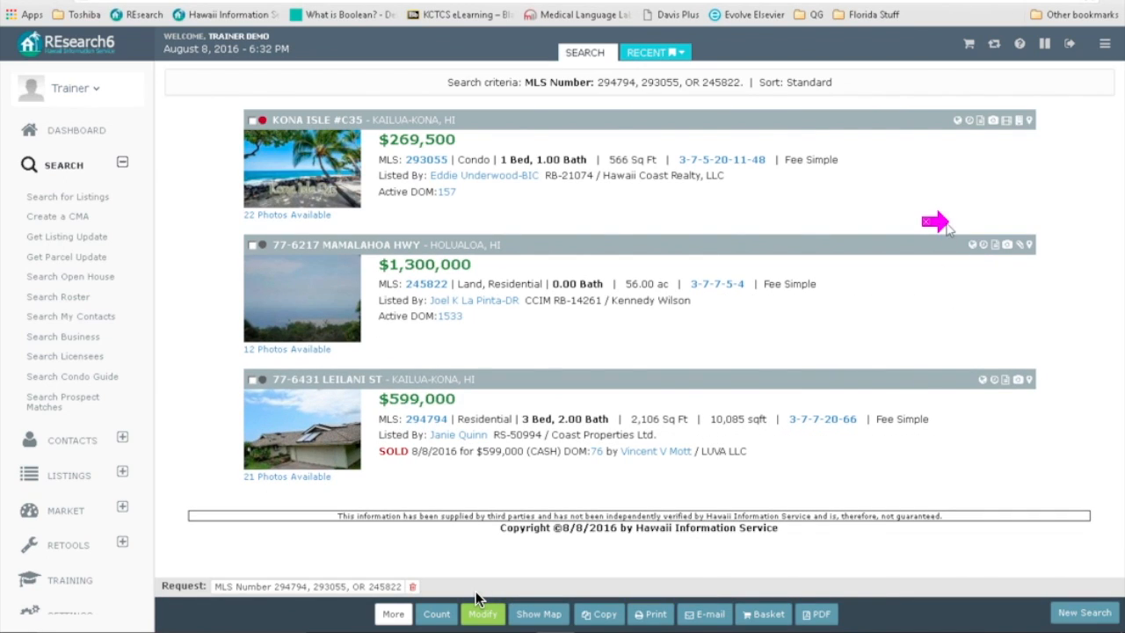
pyautogui.click(379, 207)
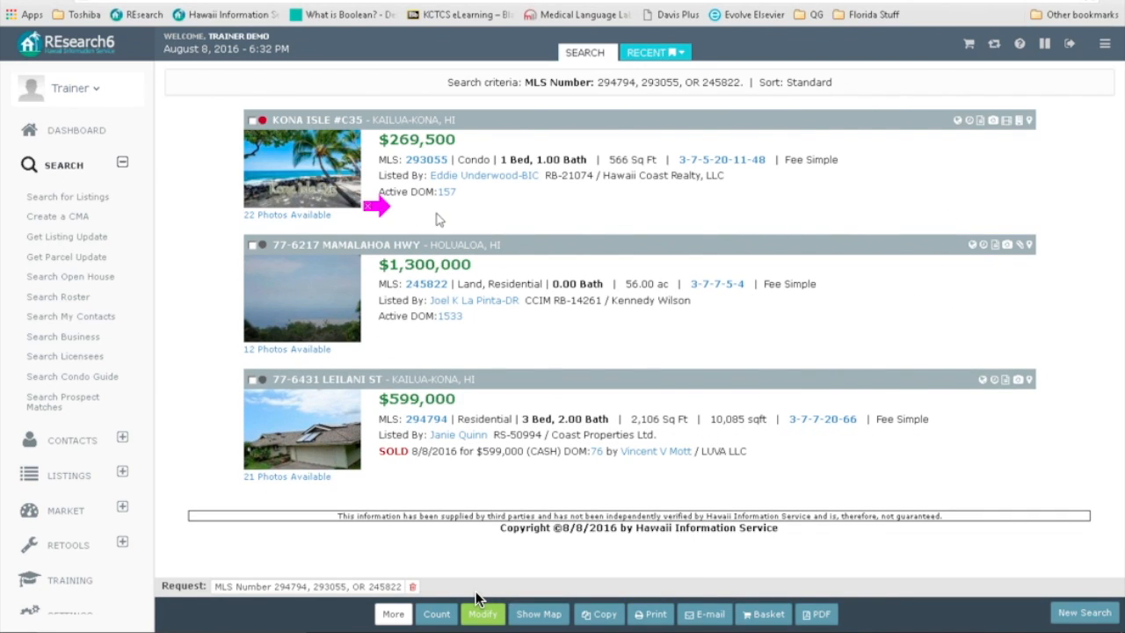
pyautogui.moveTo(366, 207)
pyautogui.mouseDown()
pyautogui.moveTo(163, 195)
pyautogui.moveTo(200, 200)
pyautogui.moveTo(231, 249)
pyautogui.moveTo(251, 252)
pyautogui.mouseUp()
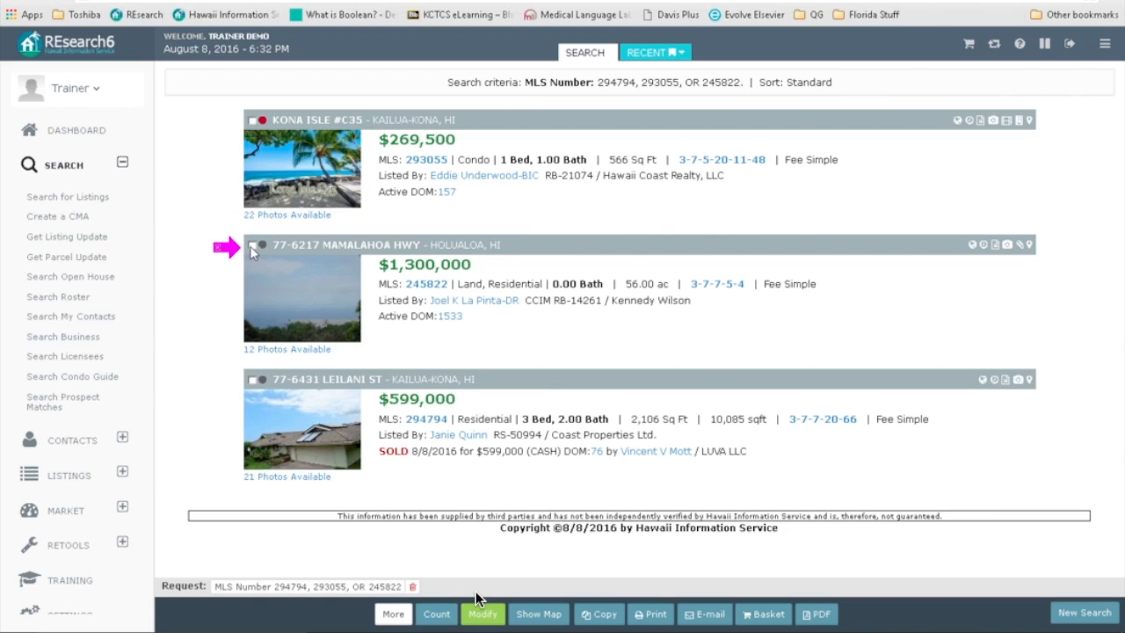
pyautogui.click(253, 246)
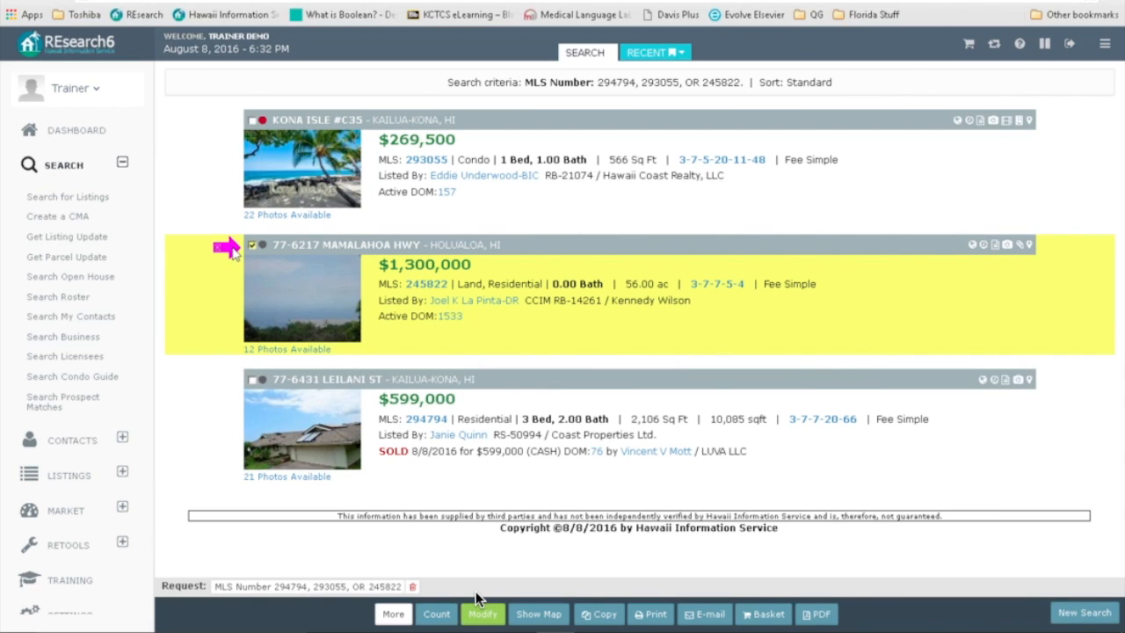
pyautogui.moveTo(233, 249)
pyautogui.mouseDown()
pyautogui.moveTo(552, 580)
pyautogui.moveTo(746, 625)
pyautogui.moveTo(745, 616)
pyautogui.mouseUp()
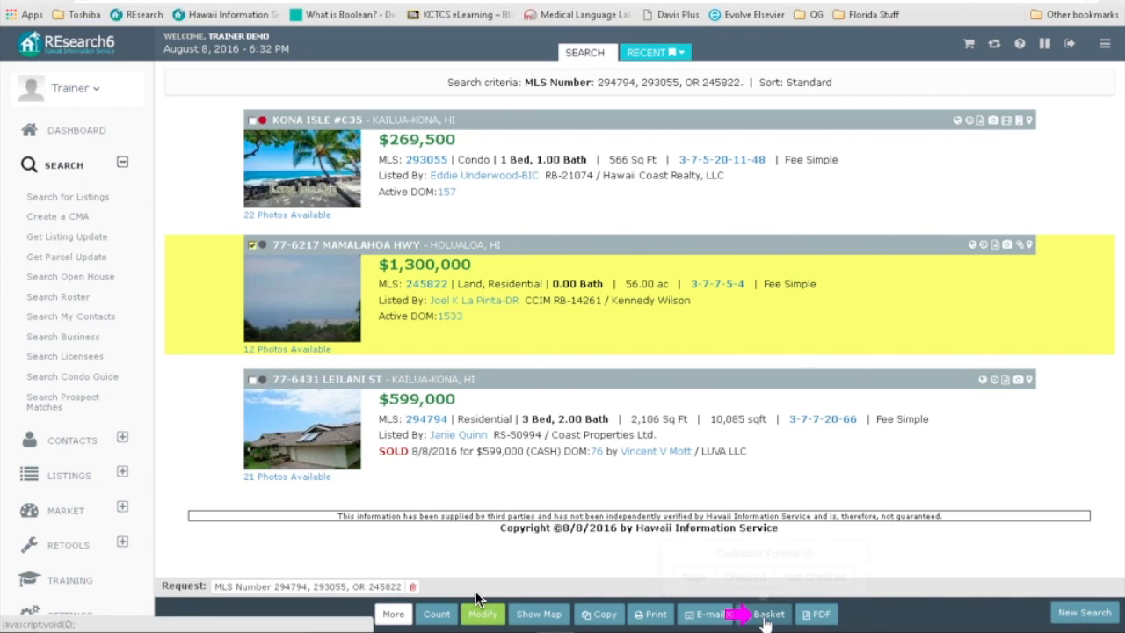
pyautogui.click(756, 617)
pyautogui.moveTo(743, 615)
pyautogui.mouseDown()
pyautogui.moveTo(734, 582)
pyautogui.moveTo(753, 586)
pyautogui.mouseUp()
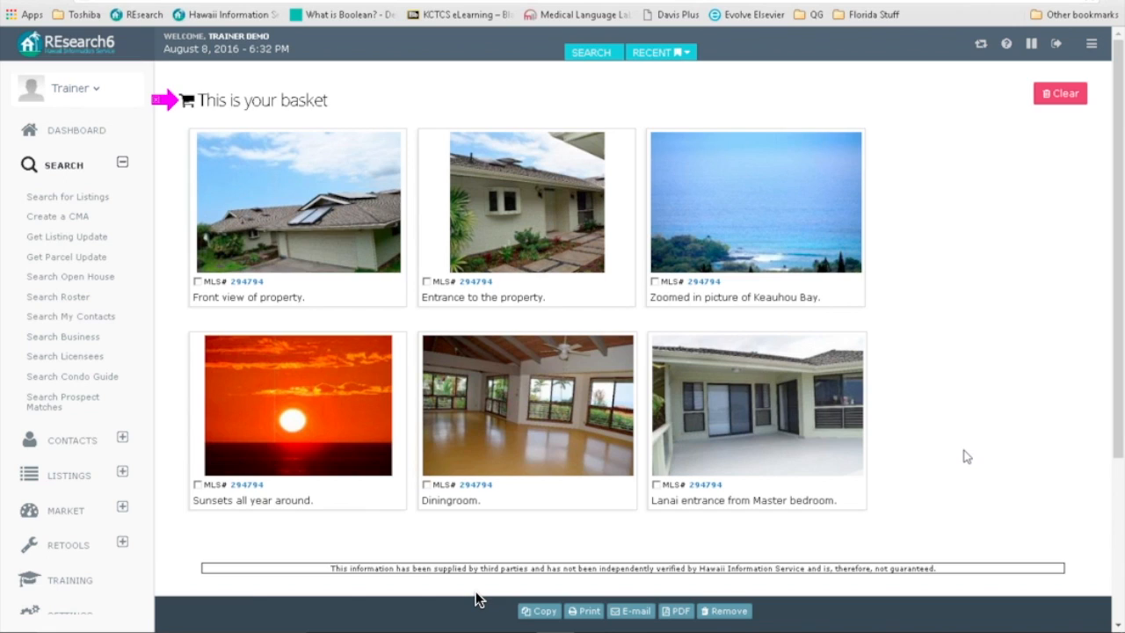
# Step: Scroll through the MLS 294794 basket photos, then return to the Quick Search form via Modify
pyautogui.scroll(-3, 967, 456)
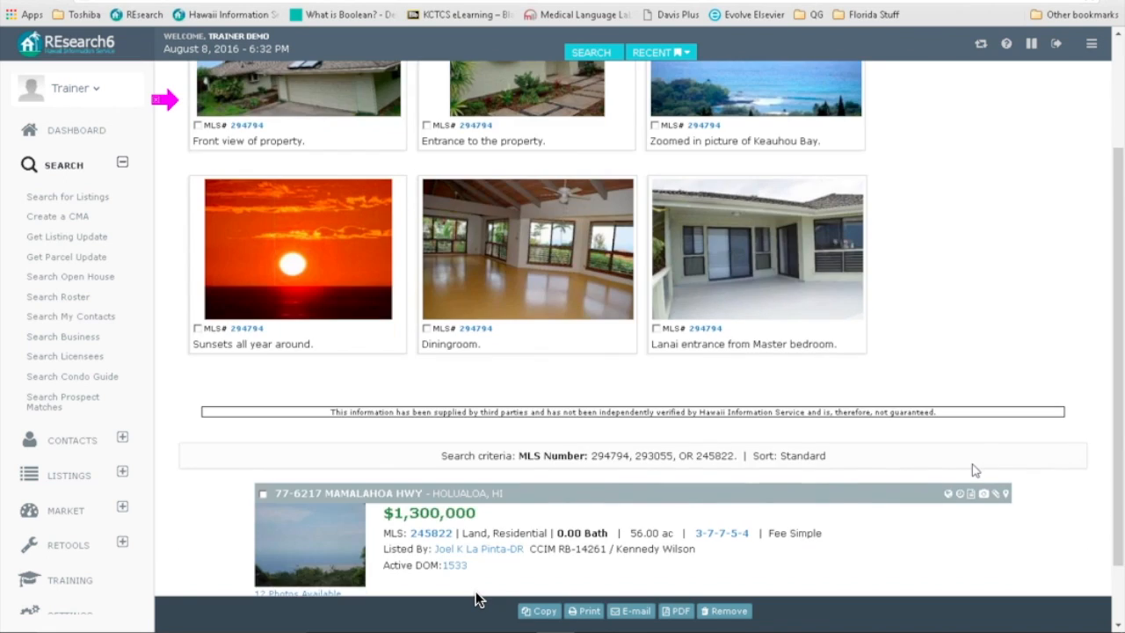
pyautogui.scroll(-2, 972, 464)
pyautogui.scroll(1, 332, 286)
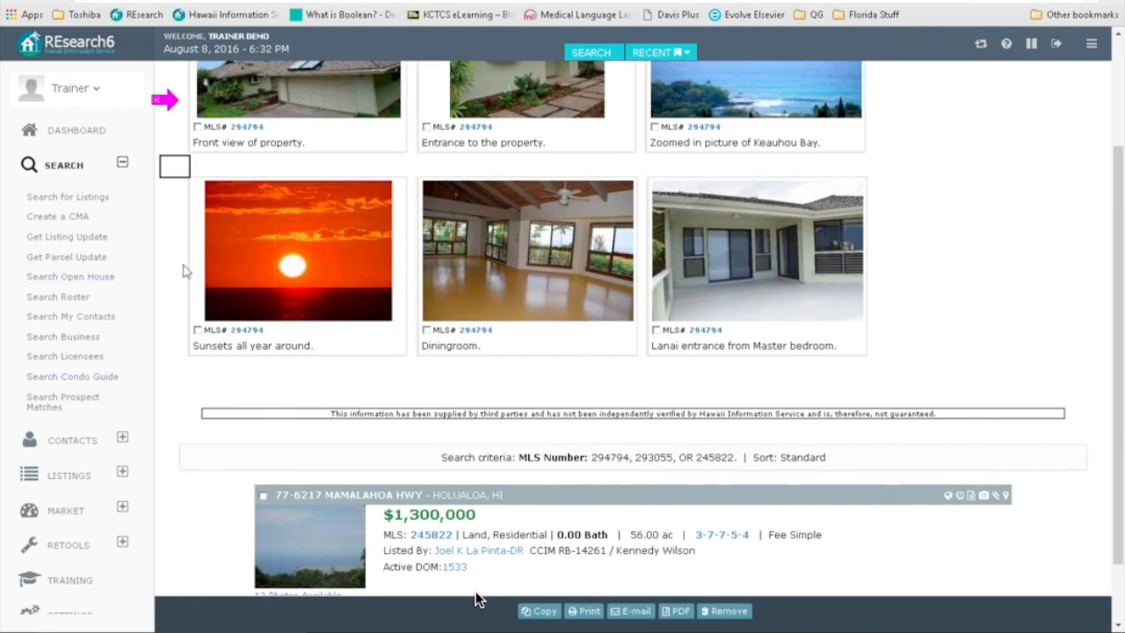
pyautogui.scroll(-1, 1045, 562)
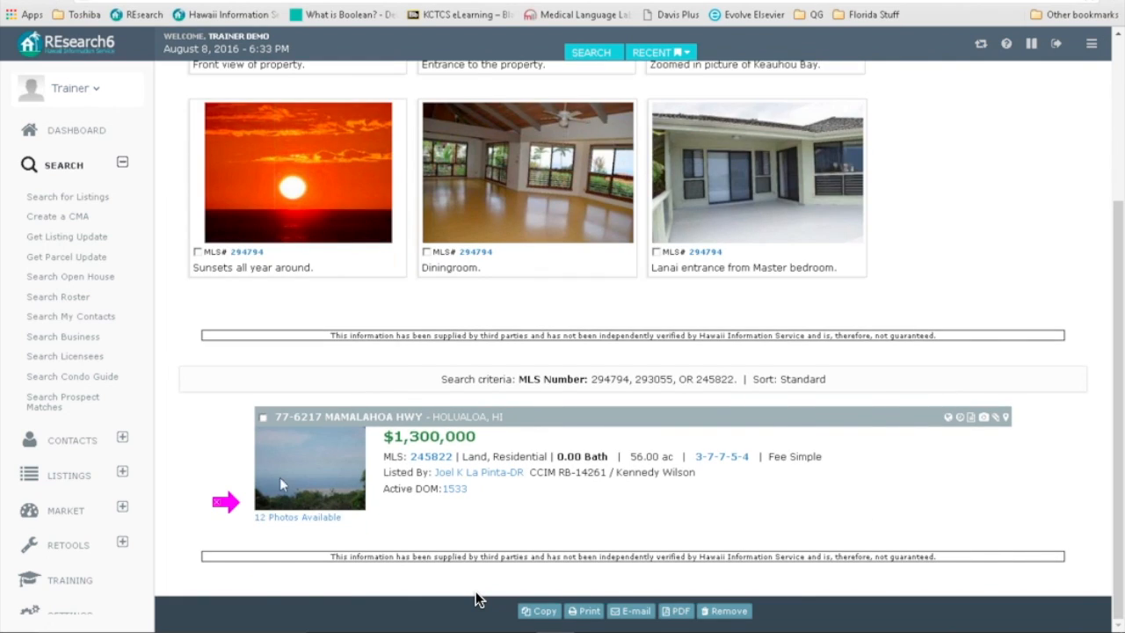
pyautogui.moveTo(234, 499)
pyautogui.mouseDown()
pyautogui.moveTo(654, 407)
pyautogui.moveTo(633, 200)
pyautogui.moveTo(543, 40)
pyautogui.moveTo(560, 50)
pyautogui.moveTo(481, 539)
pyautogui.moveTo(457, 616)
pyautogui.mouseUp()
pyautogui.click(596, 55)
pyautogui.click(478, 601)
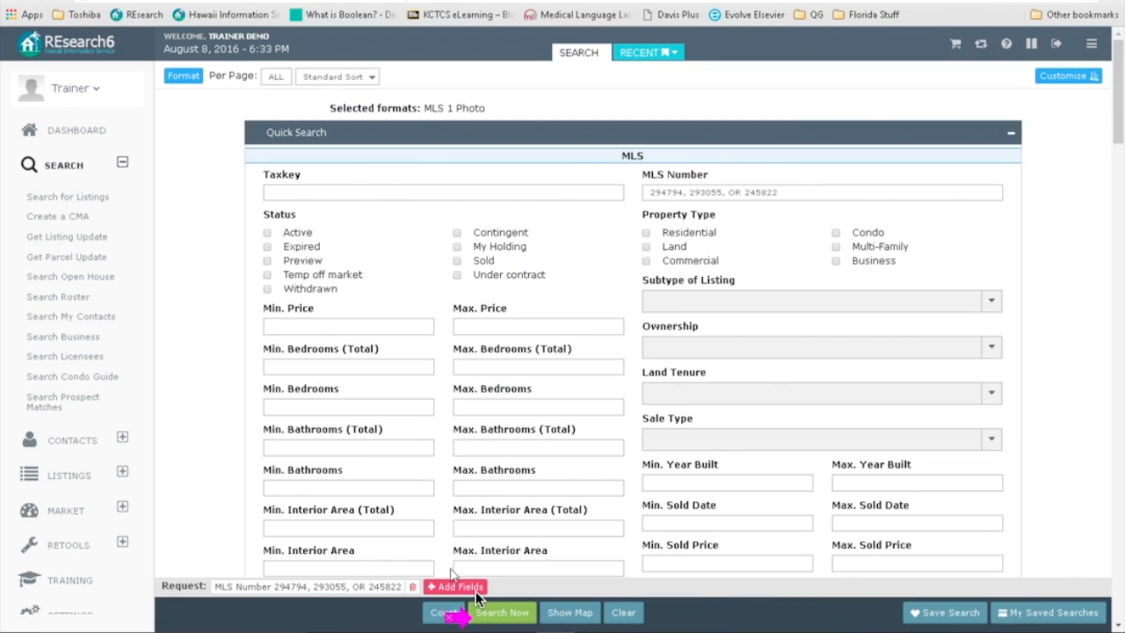
# Step: Rerun the three-listing search in MLS Mid format, review the results, and return to Modify
pyautogui.click(185, 78)
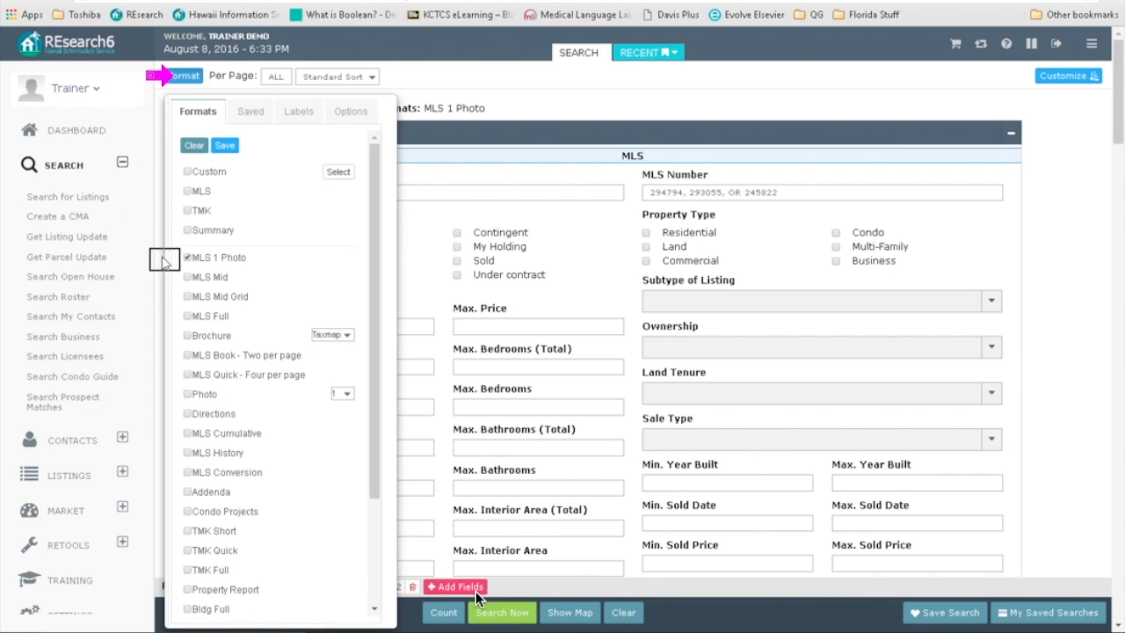
pyautogui.click(187, 277)
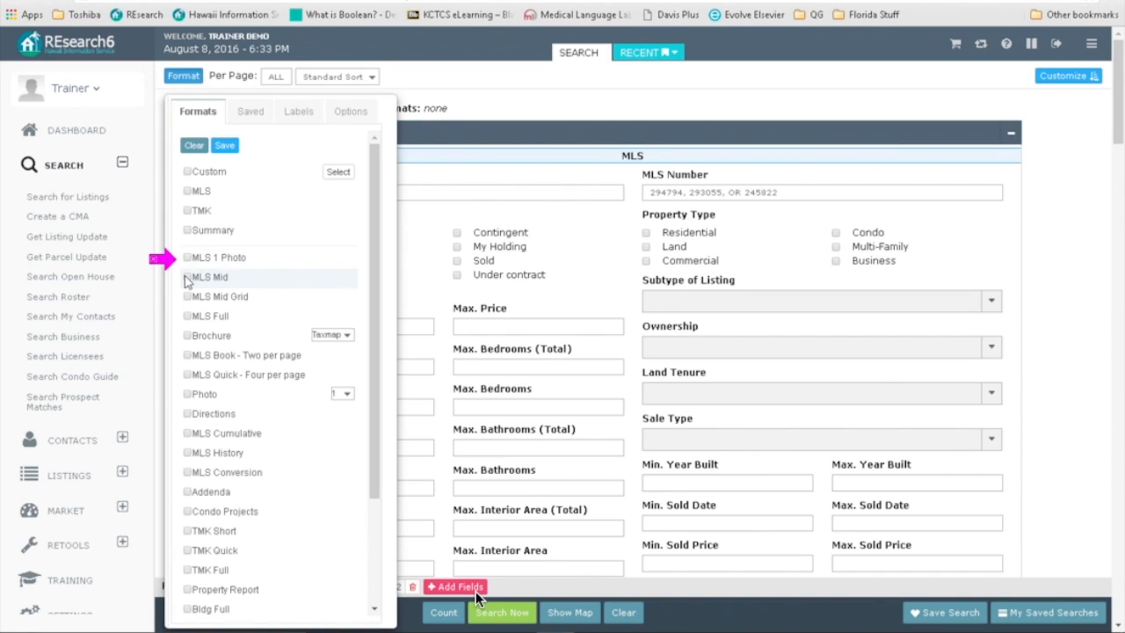
pyautogui.click(481, 608)
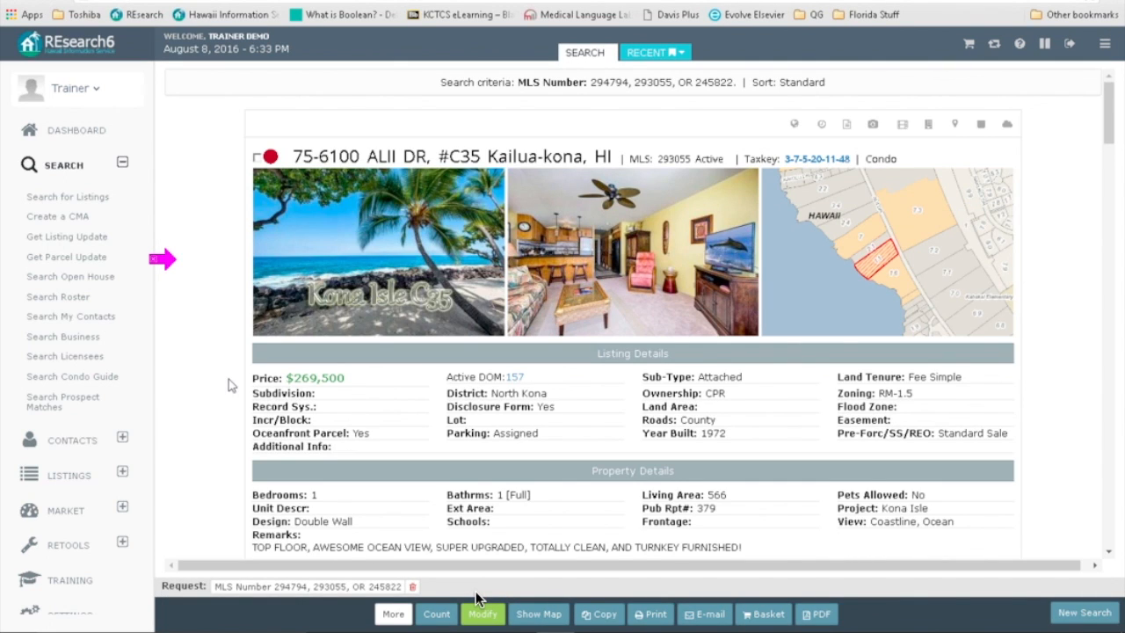
pyautogui.scroll(-1, 229, 379)
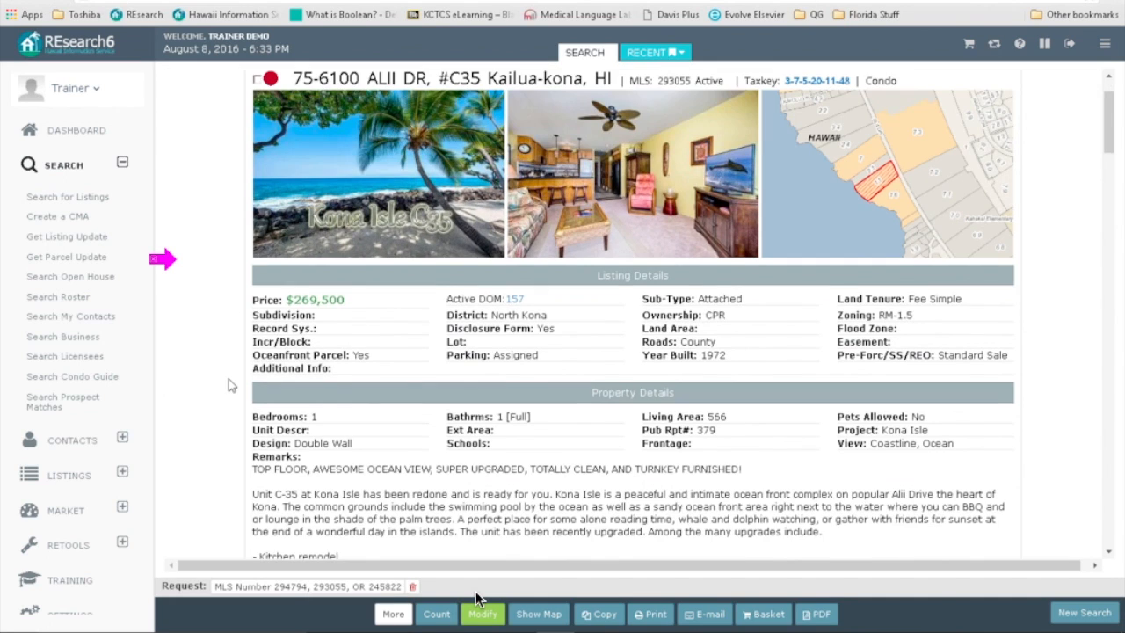
pyautogui.scroll(-1, 228, 379)
pyautogui.scroll(-5, 230, 379)
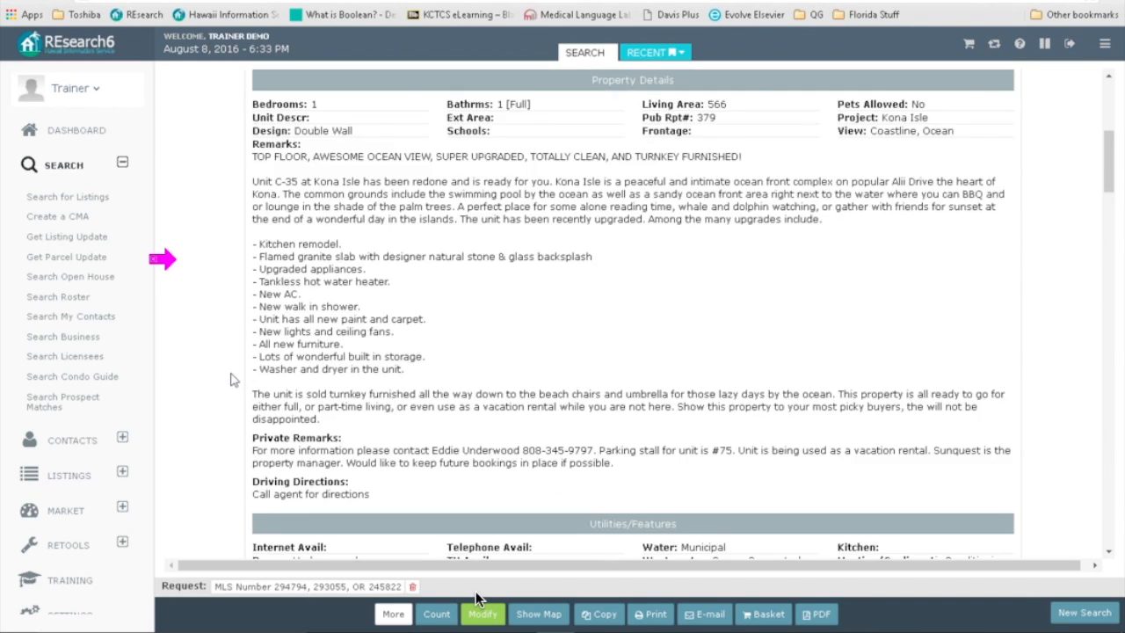
pyautogui.scroll(-5, 230, 378)
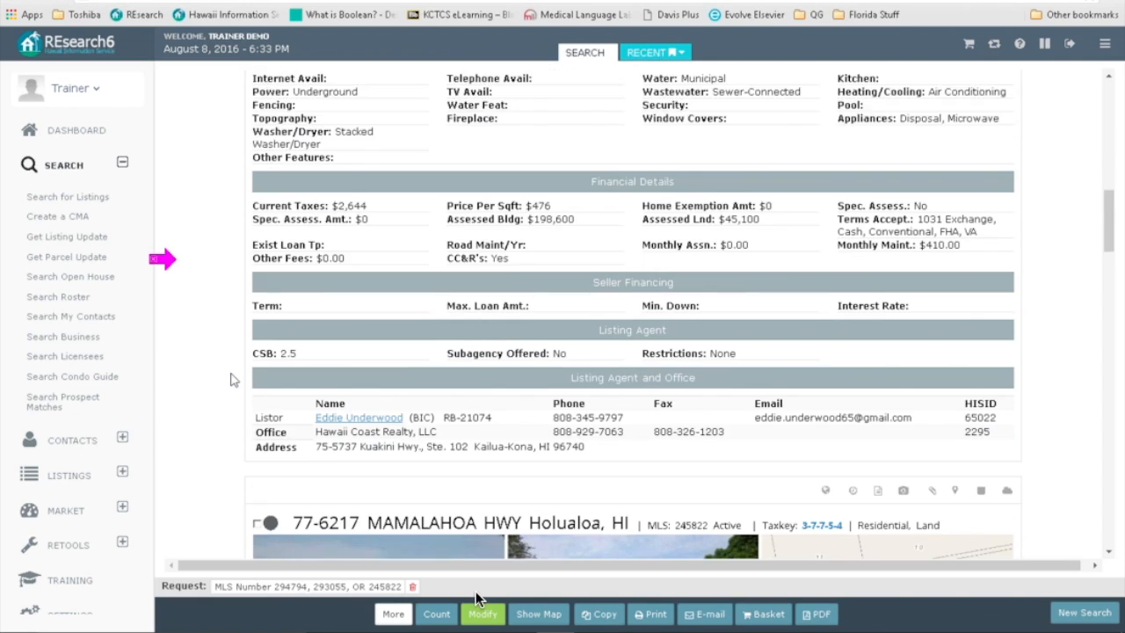
pyautogui.scroll(-6, 230, 379)
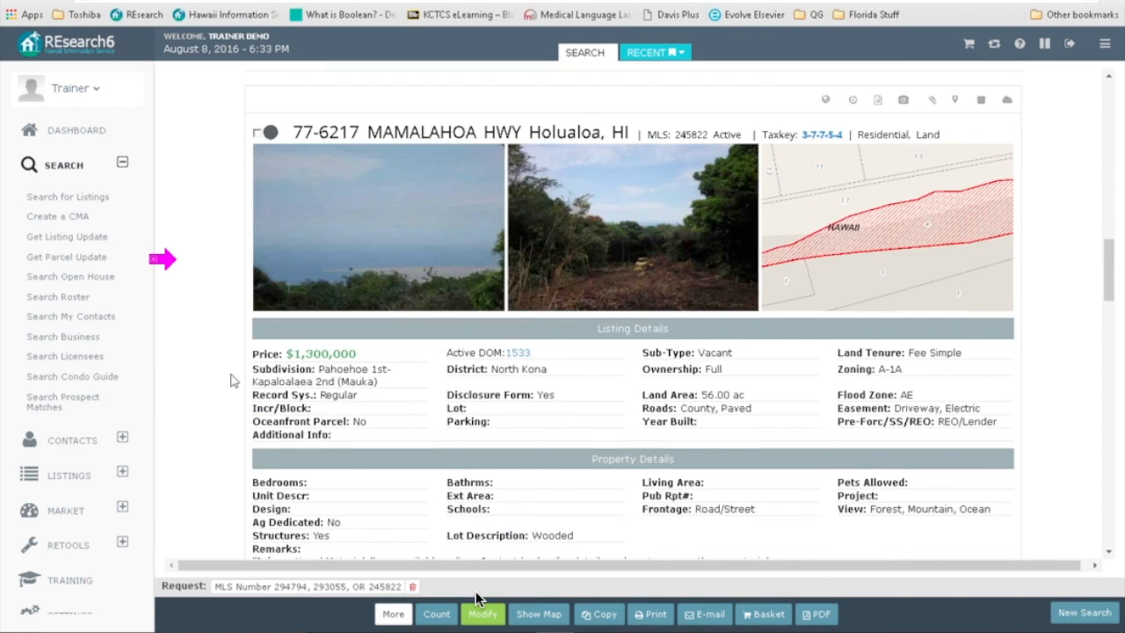
pyautogui.scroll(-2, 230, 379)
pyautogui.scroll(2, 230, 378)
pyautogui.scroll(-12, 230, 379)
pyautogui.scroll(20, 230, 378)
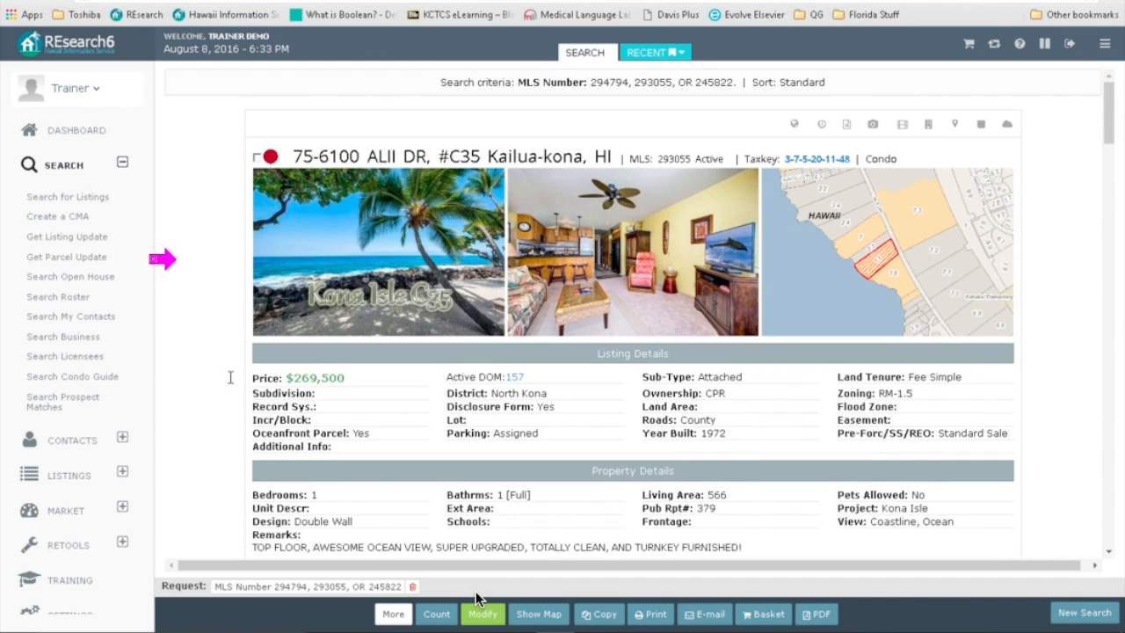
pyautogui.click(485, 615)
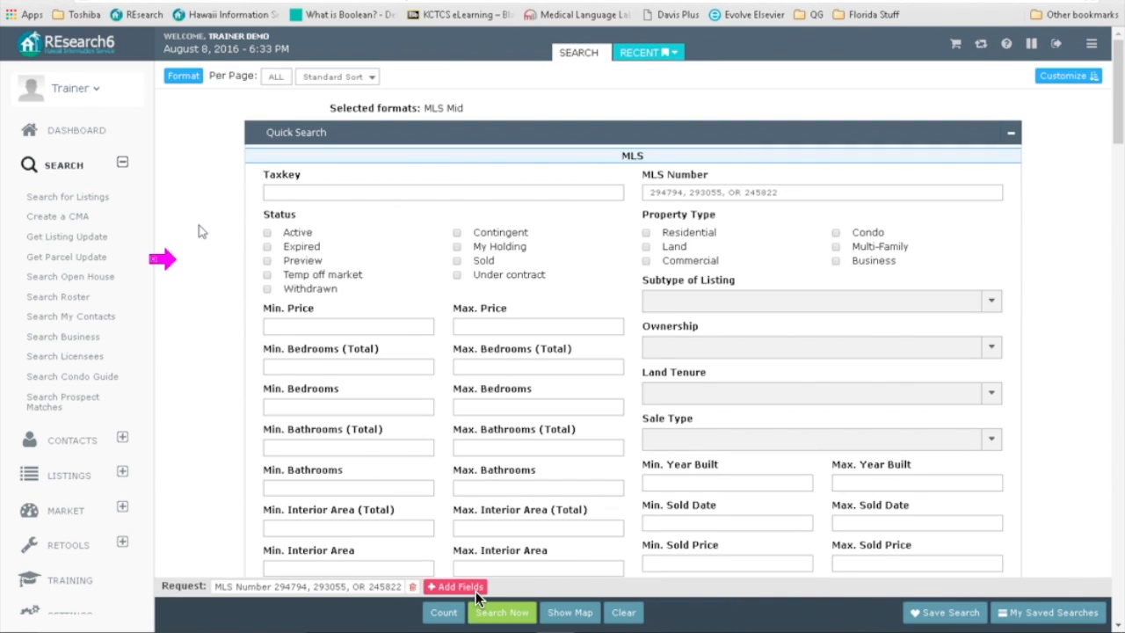
# Step: Swap MLS Mid for MLS Mid Grid, rerun the search, review it, and return to Modify
pyautogui.click(185, 79)
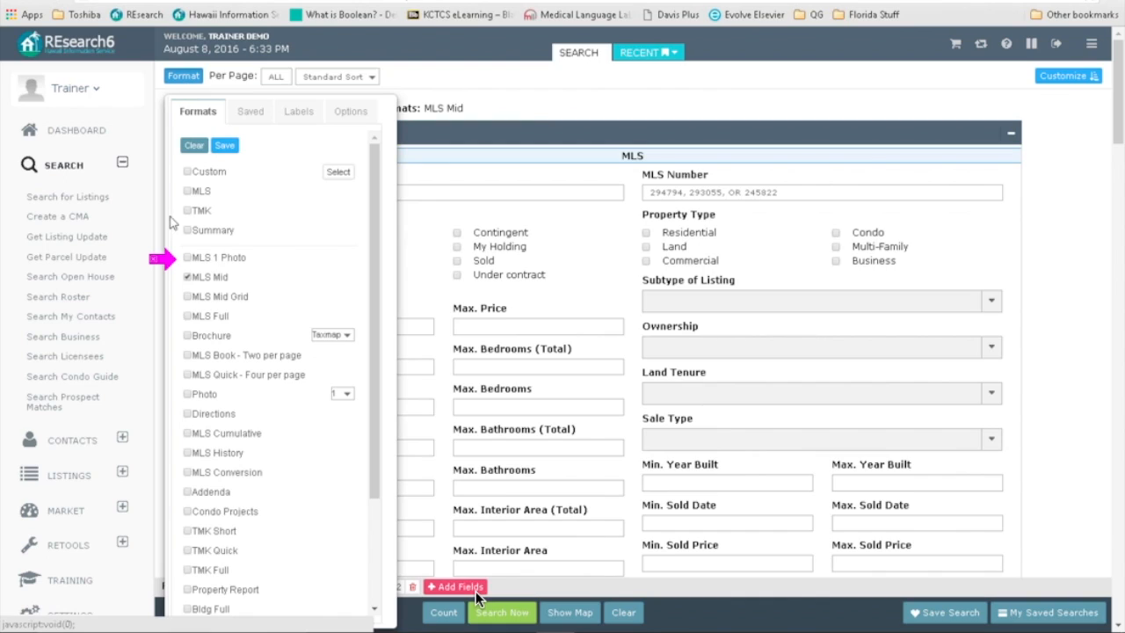
pyautogui.click(186, 277)
pyautogui.click(187, 297)
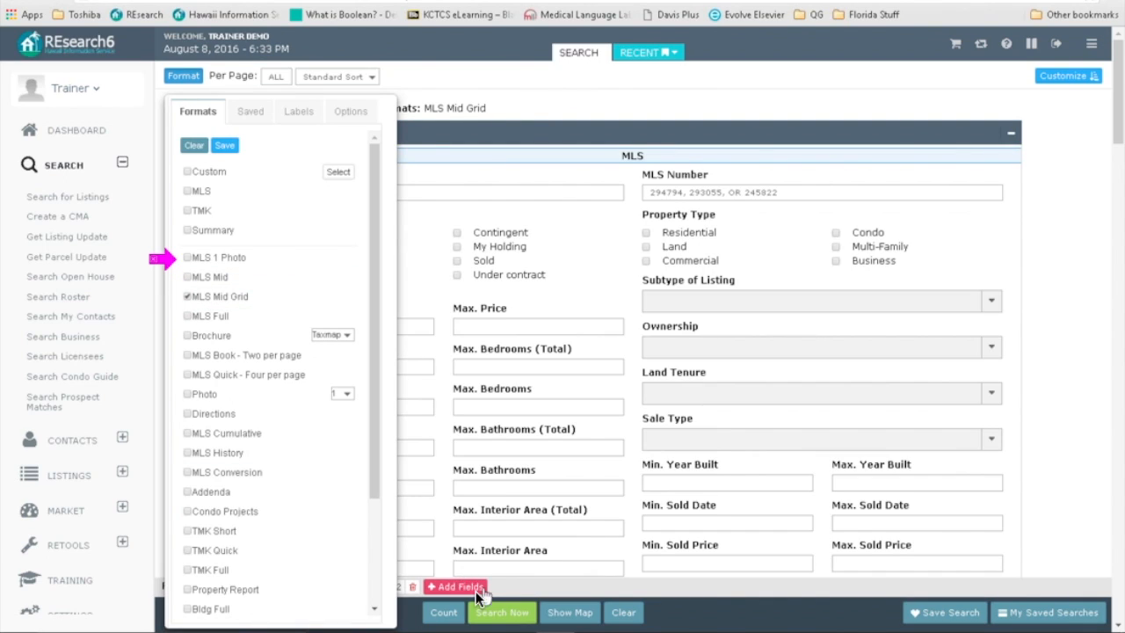
pyautogui.click(482, 608)
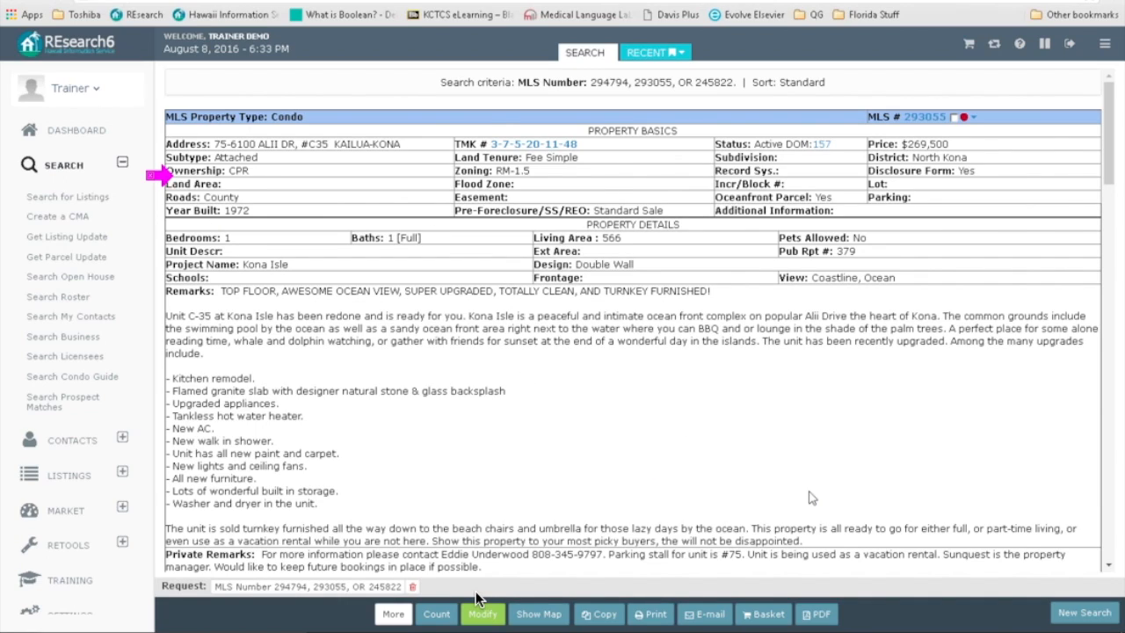
pyautogui.scroll(-2, 857, 493)
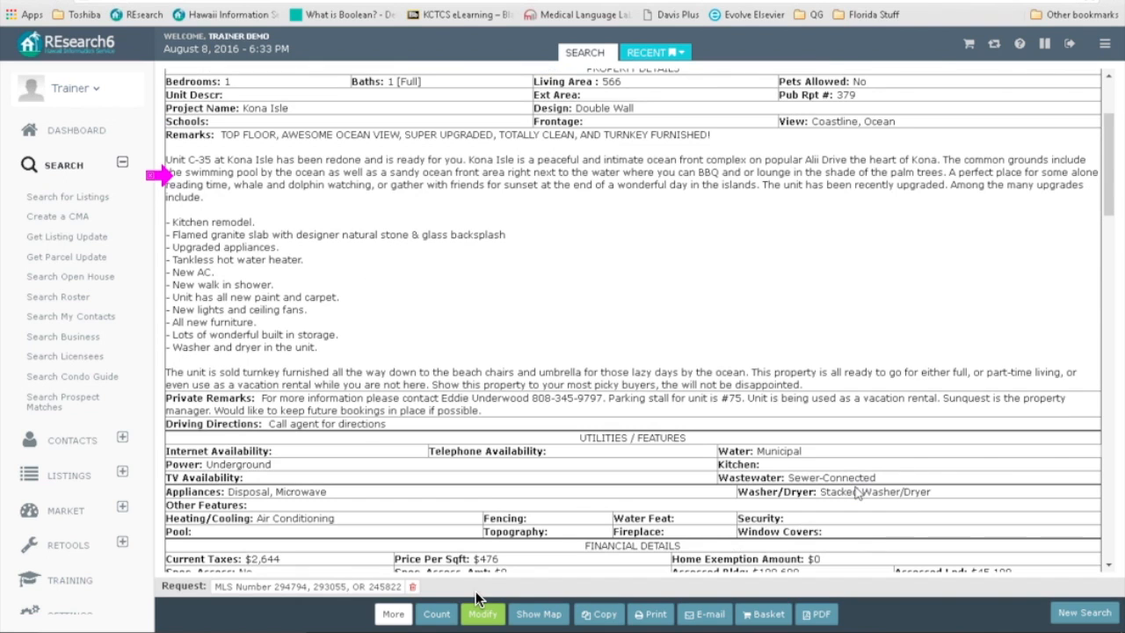
pyautogui.scroll(-2, 857, 494)
pyautogui.scroll(-2, 857, 493)
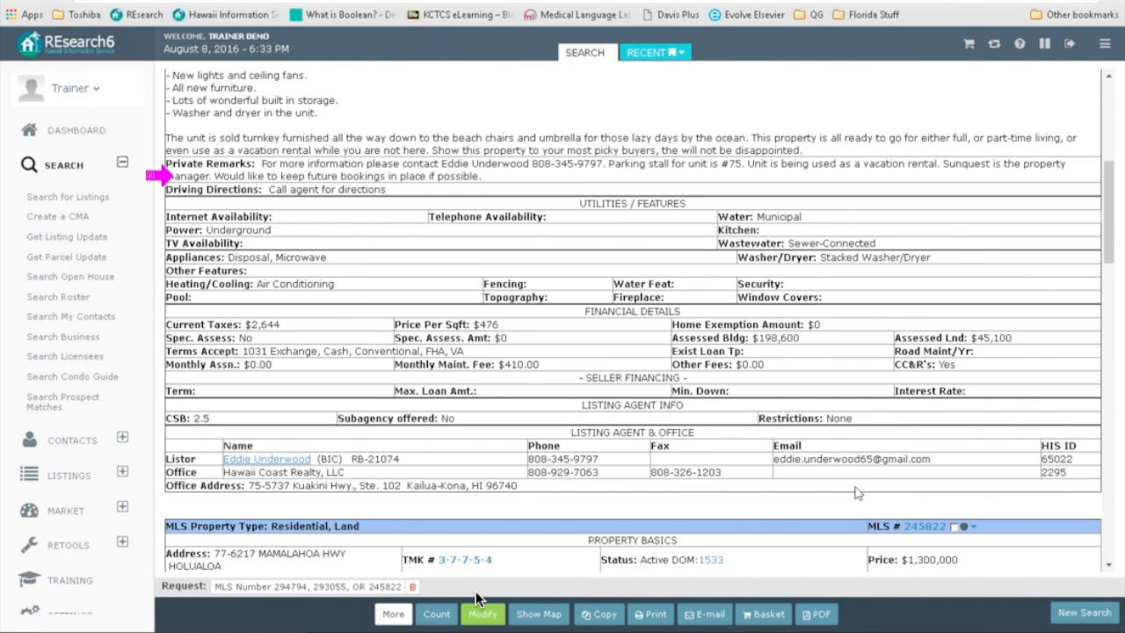
pyautogui.scroll(-2, 857, 493)
pyautogui.scroll(12, 856, 492)
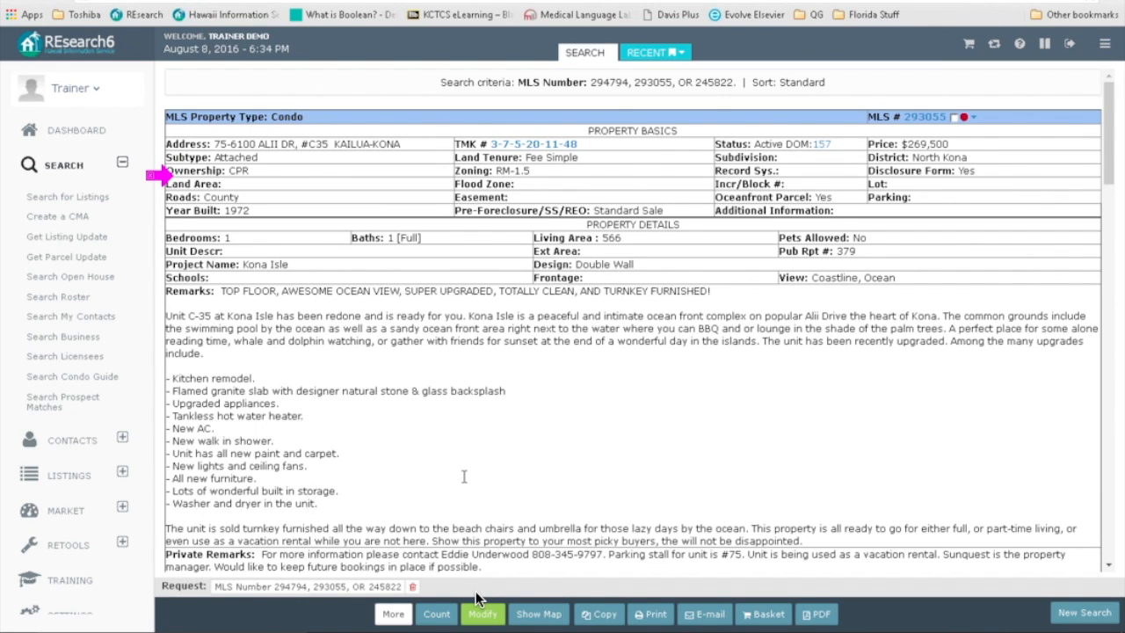
pyautogui.click(482, 613)
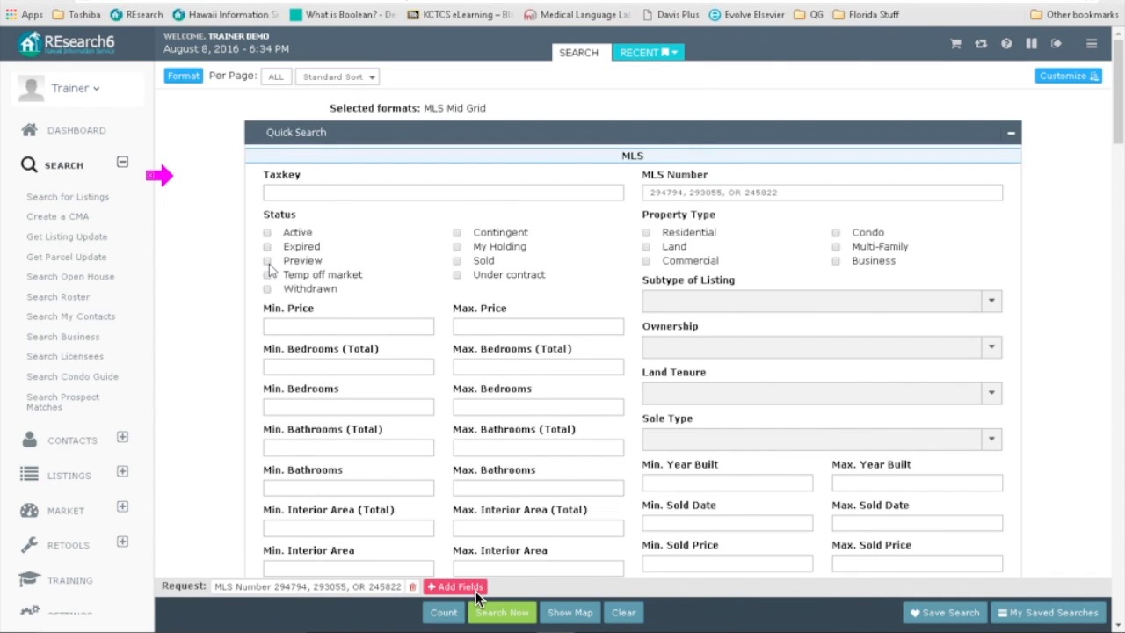
# Step: Run the search in MLS Full format and scroll into the Kona Isle condo detail report
pyautogui.click(183, 77)
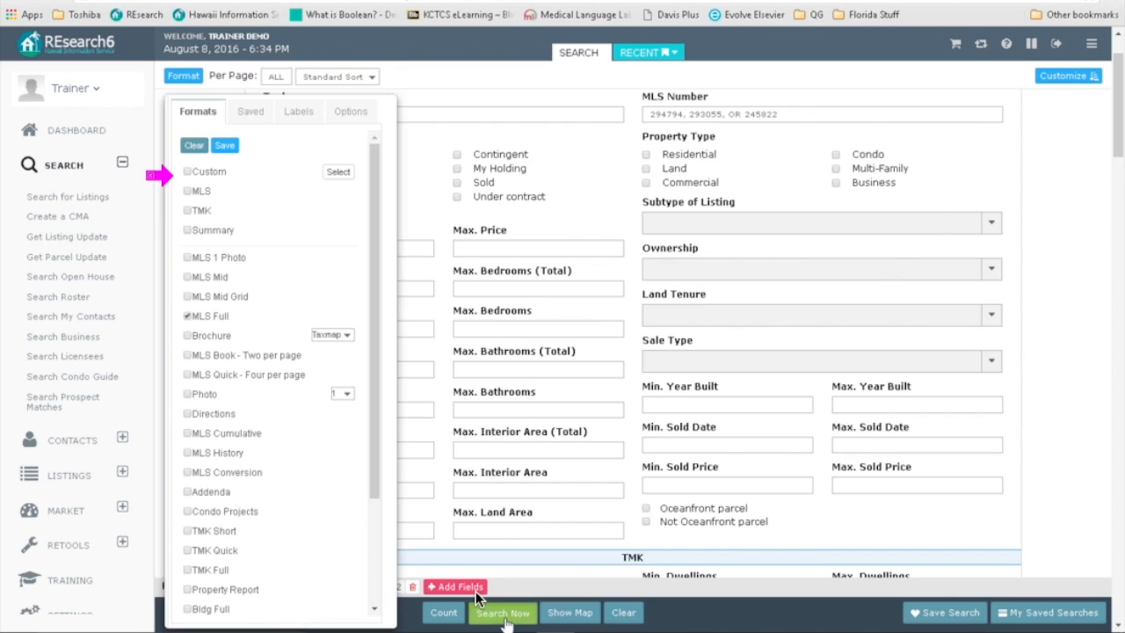
pyautogui.click(505, 619)
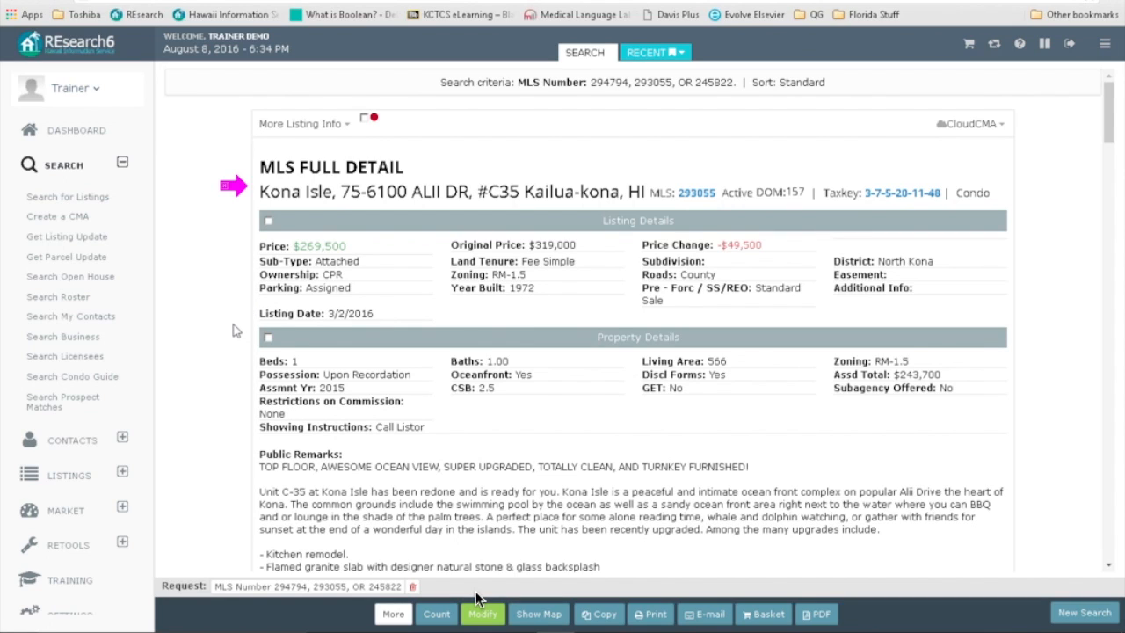
pyautogui.scroll(-2, 233, 331)
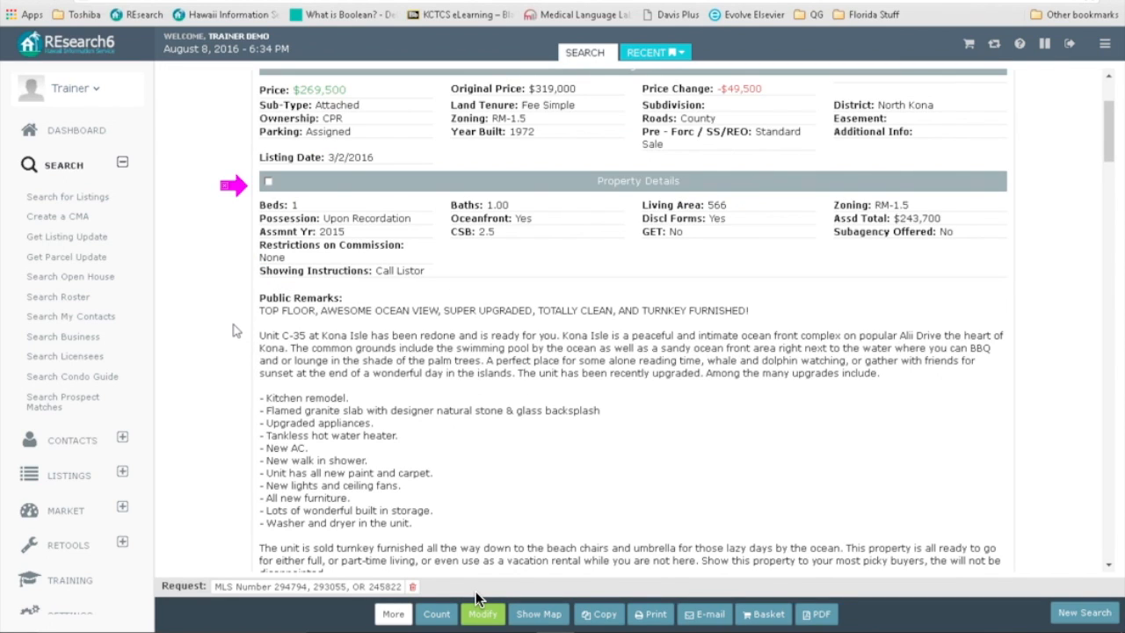
pyautogui.scroll(-5, 233, 330)
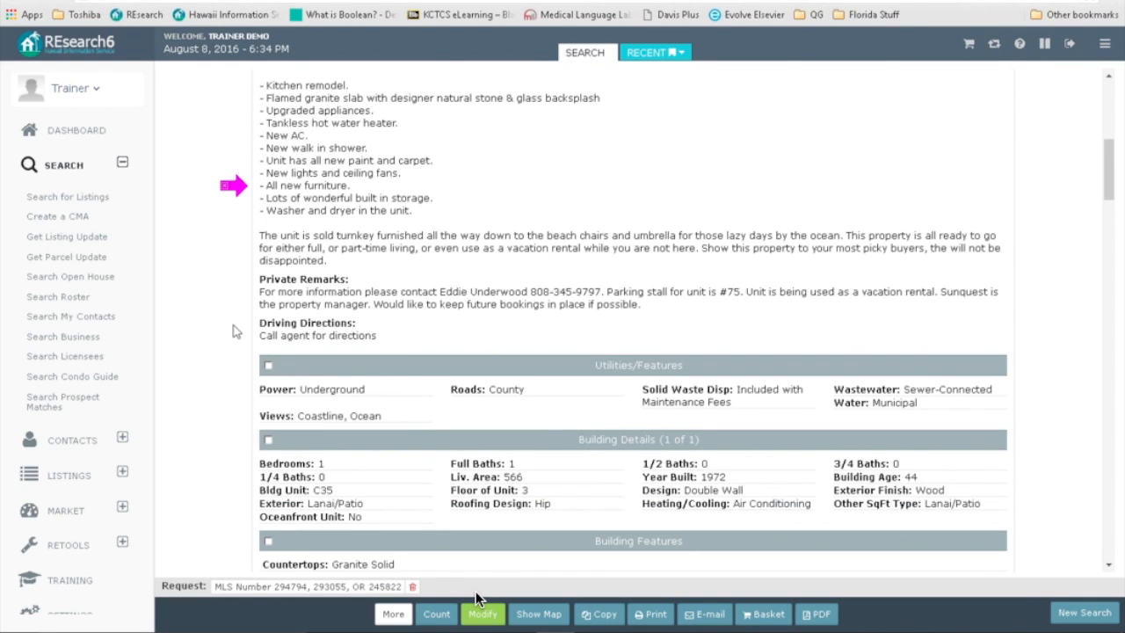
pyautogui.scroll(-1, 233, 330)
pyautogui.scroll(-1, 233, 330)
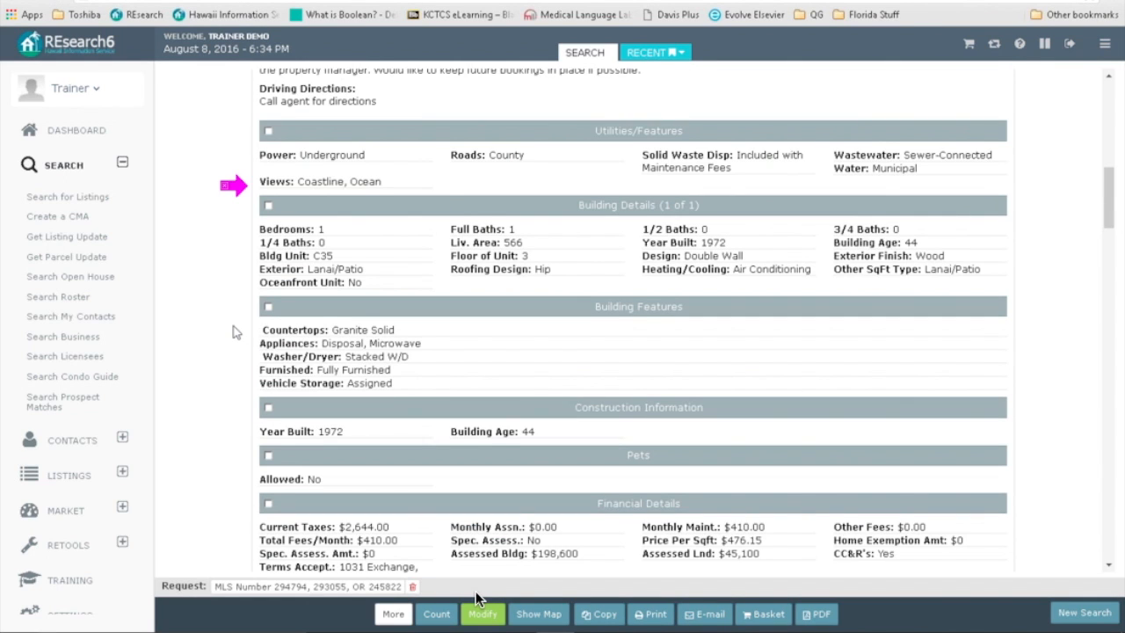
# Step: Continue through the MLS Full Detail reports down to the Mamalahoa Hwy parcel's financial details
pyautogui.click(262, 309)
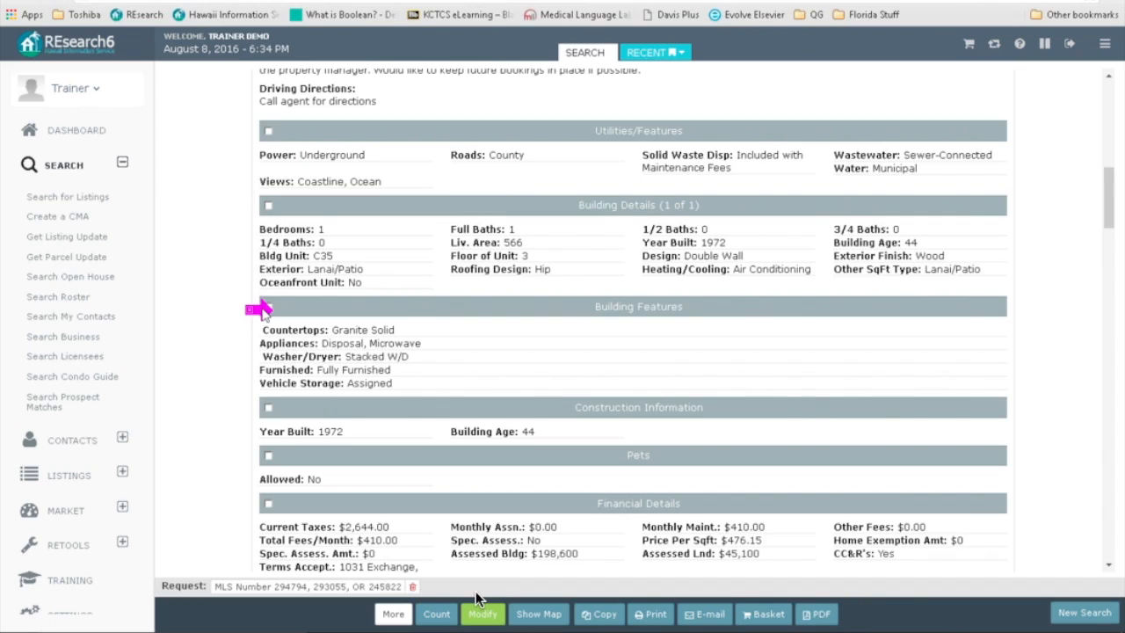
pyautogui.moveTo(559, 318); pyautogui.dragTo(583, 311)
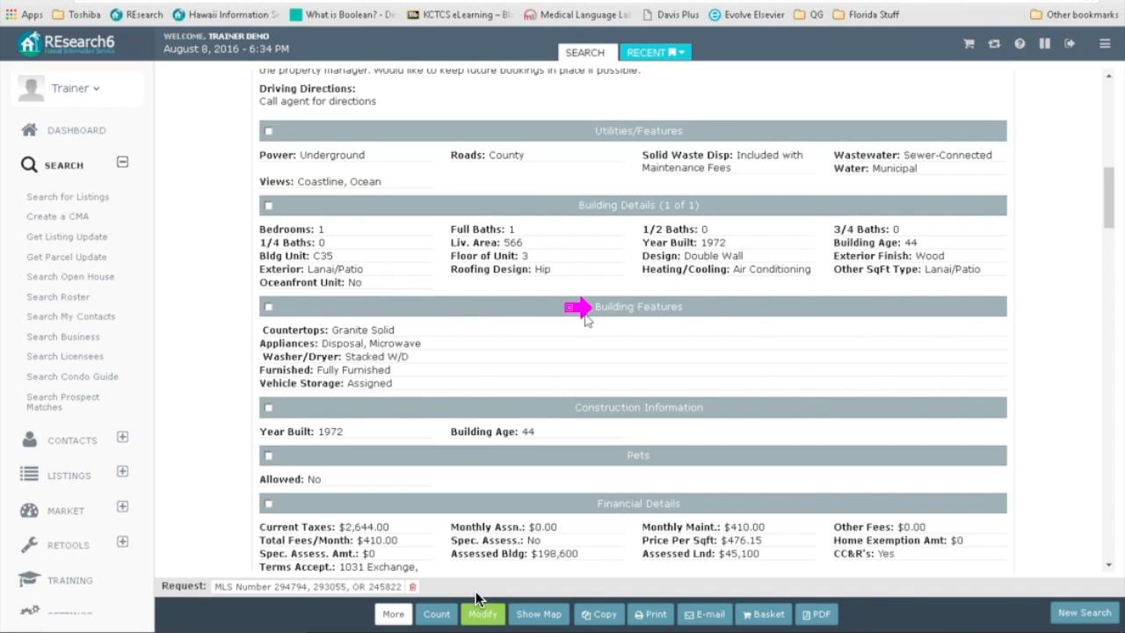
pyautogui.click(250, 334)
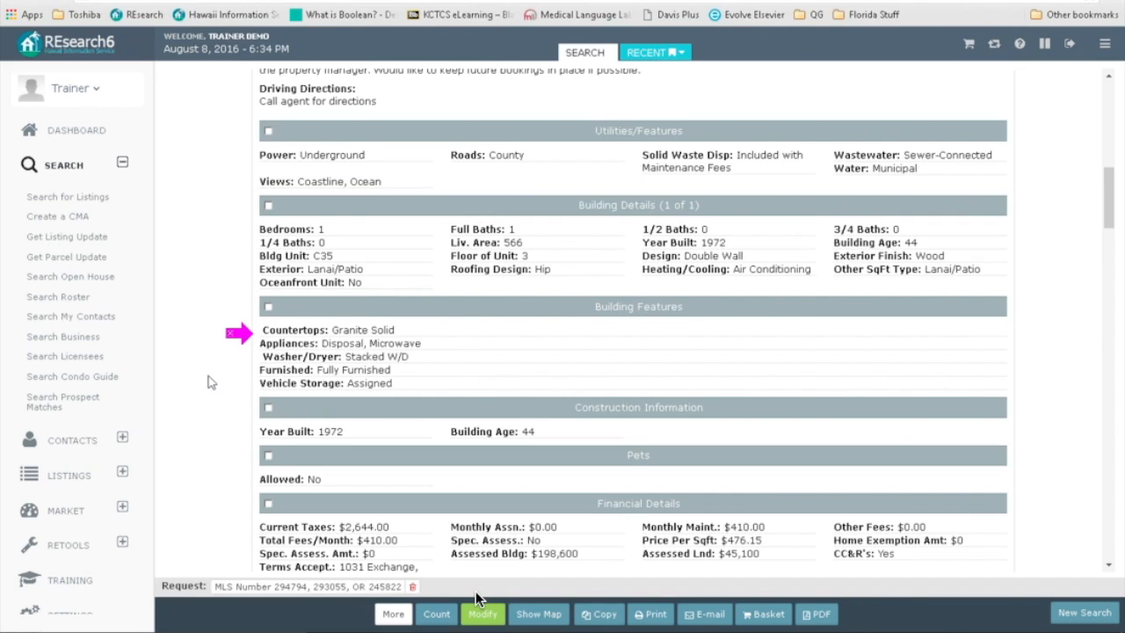
pyautogui.moveTo(241, 342); pyautogui.dragTo(253, 437)
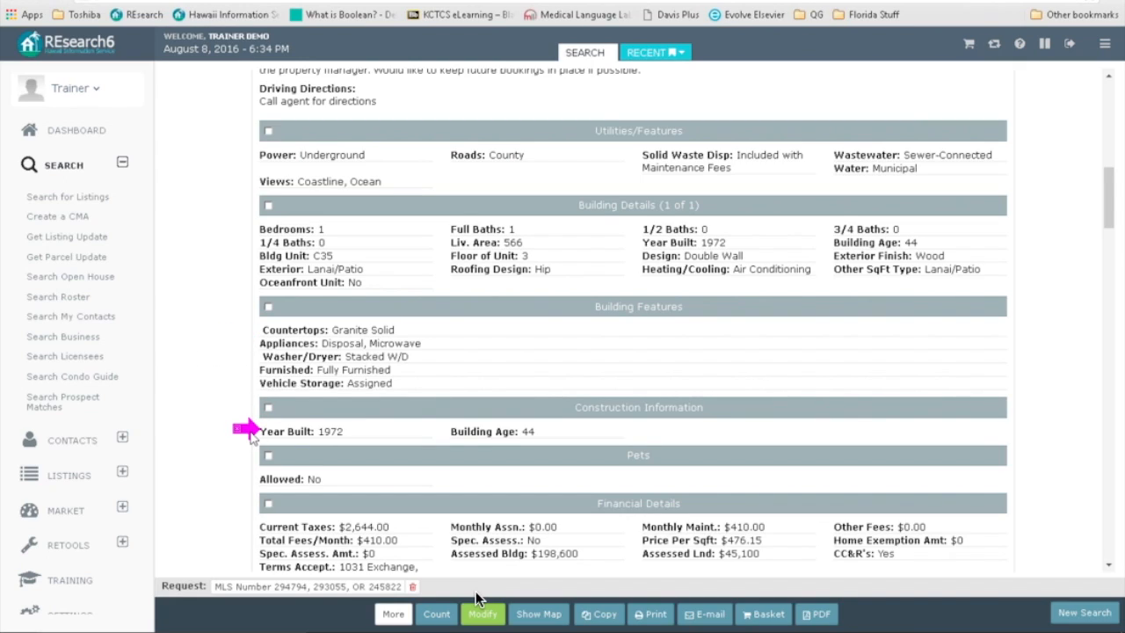
pyautogui.click(249, 477)
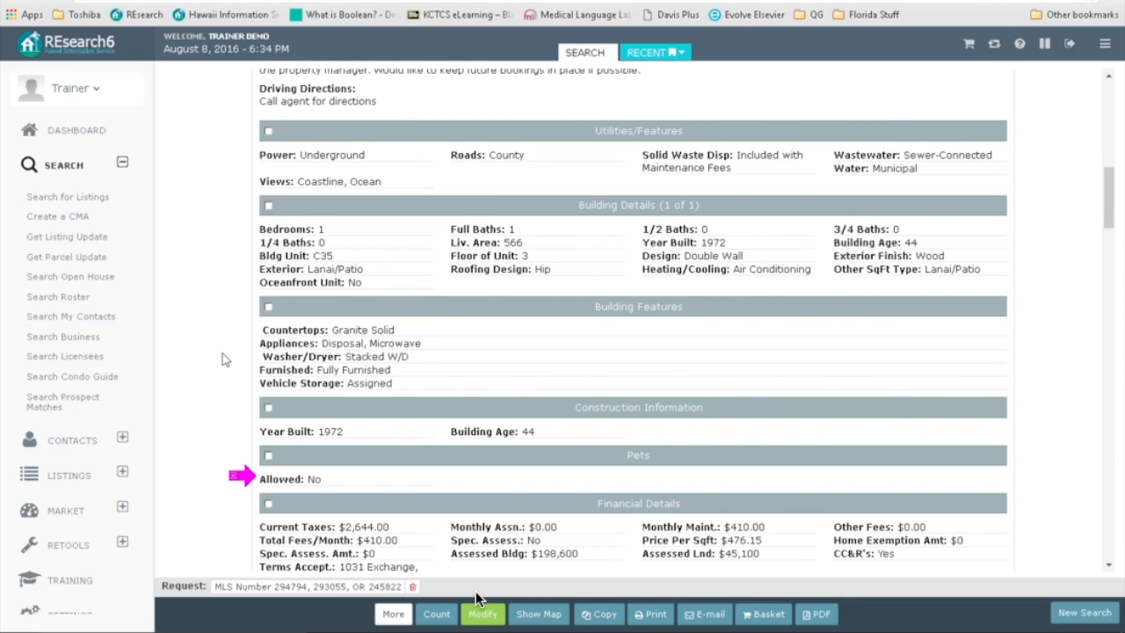
pyautogui.scroll(-4, 224, 347)
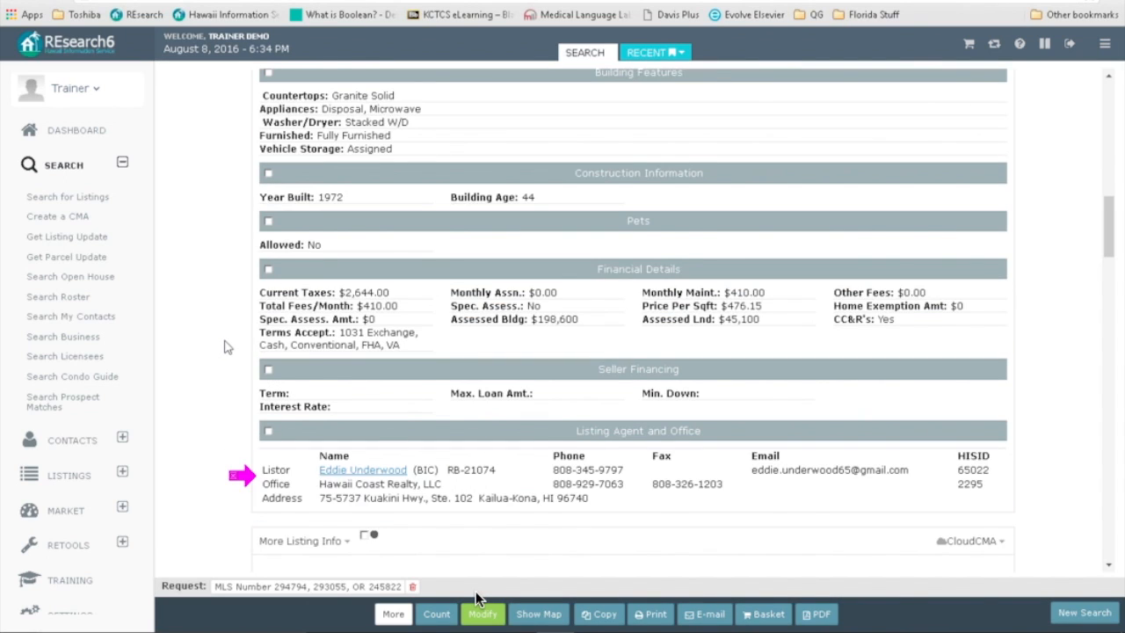
pyautogui.scroll(-8, 224, 347)
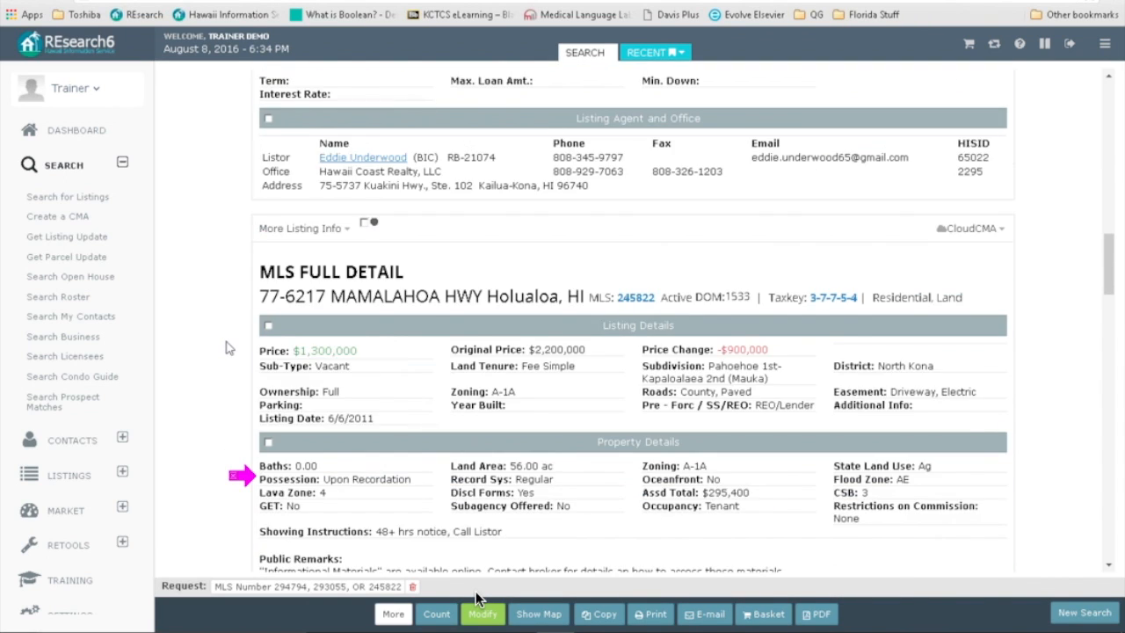
pyautogui.scroll(-1, 227, 349)
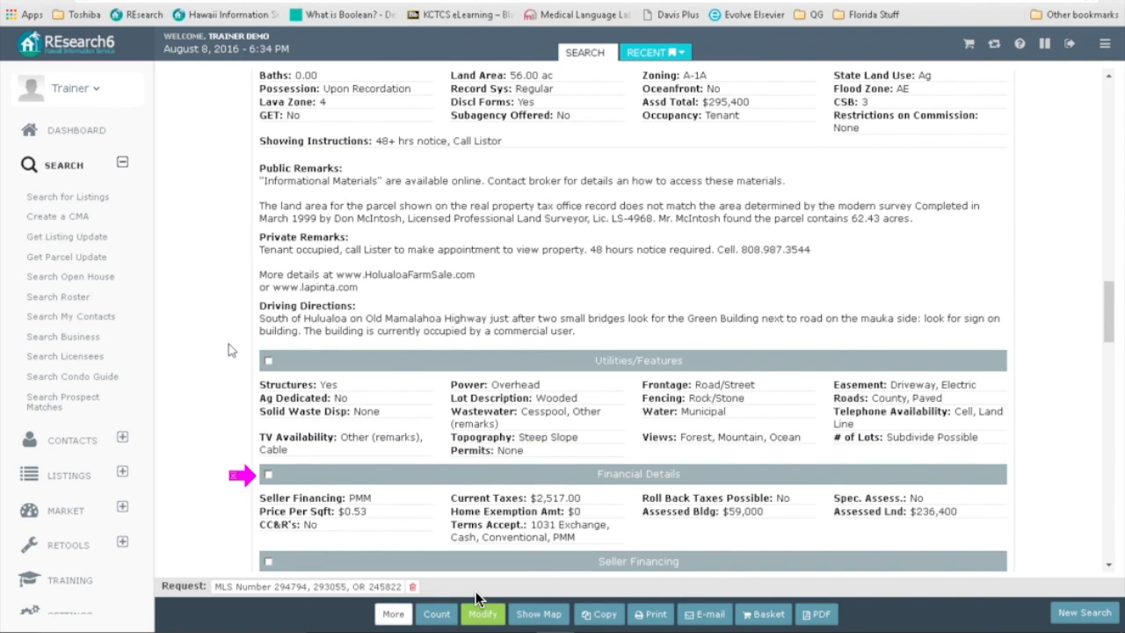
pyautogui.scroll(-1, 228, 350)
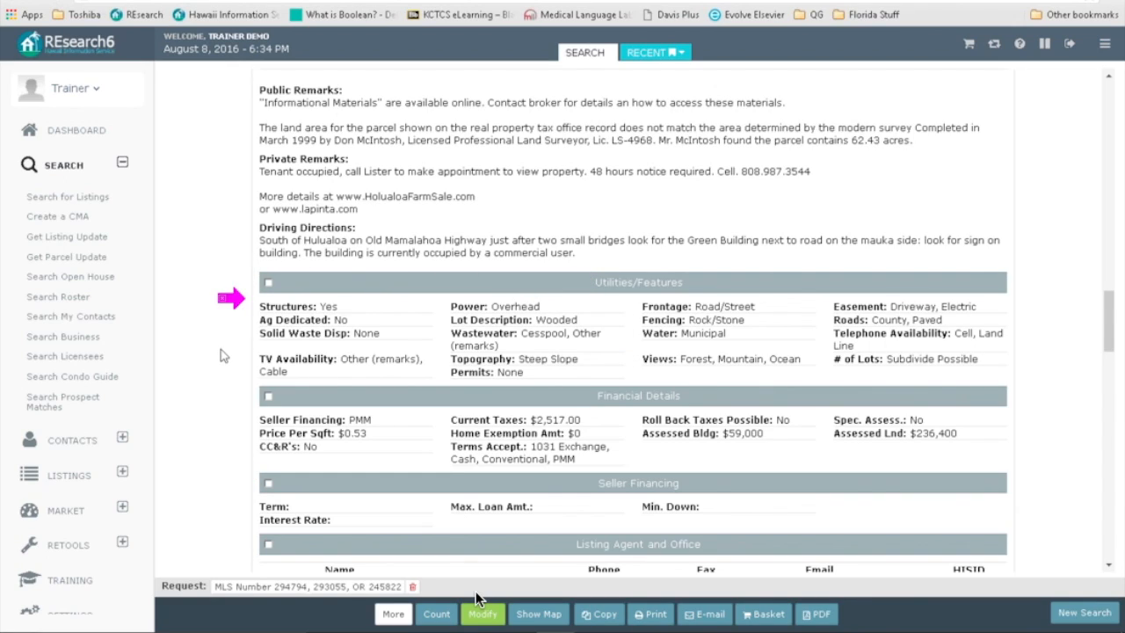
pyautogui.scroll(-1, 222, 355)
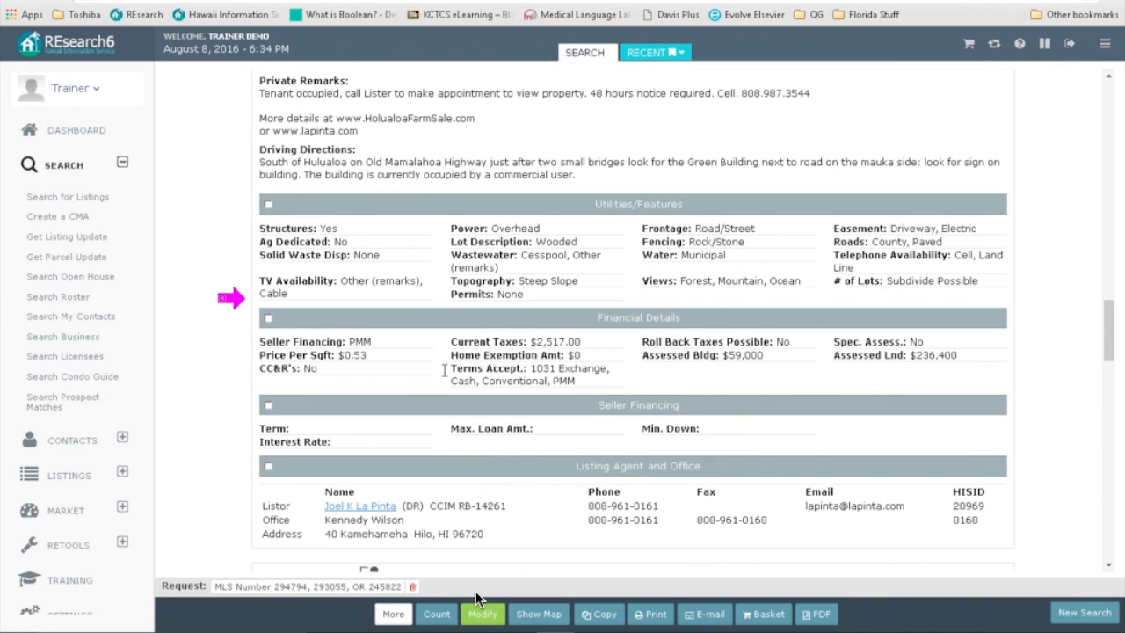
pyautogui.scroll(-1, 444, 370)
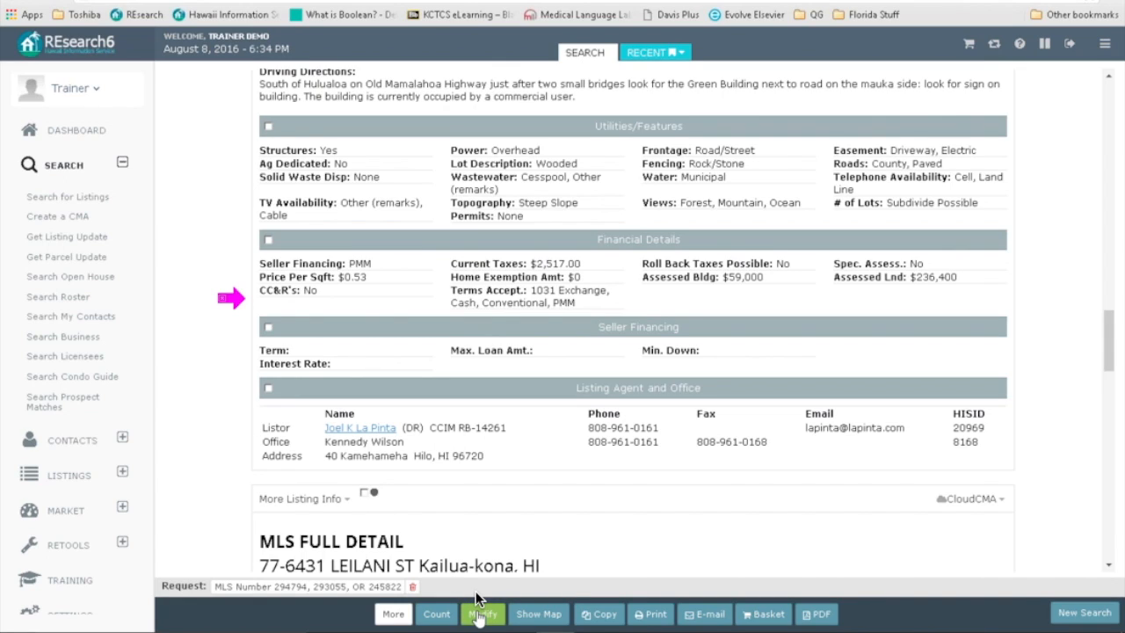
# Step: Replace MLS Full with MLS Book - Two per page, rerun the search, and scroll the results
pyautogui.click(475, 597)
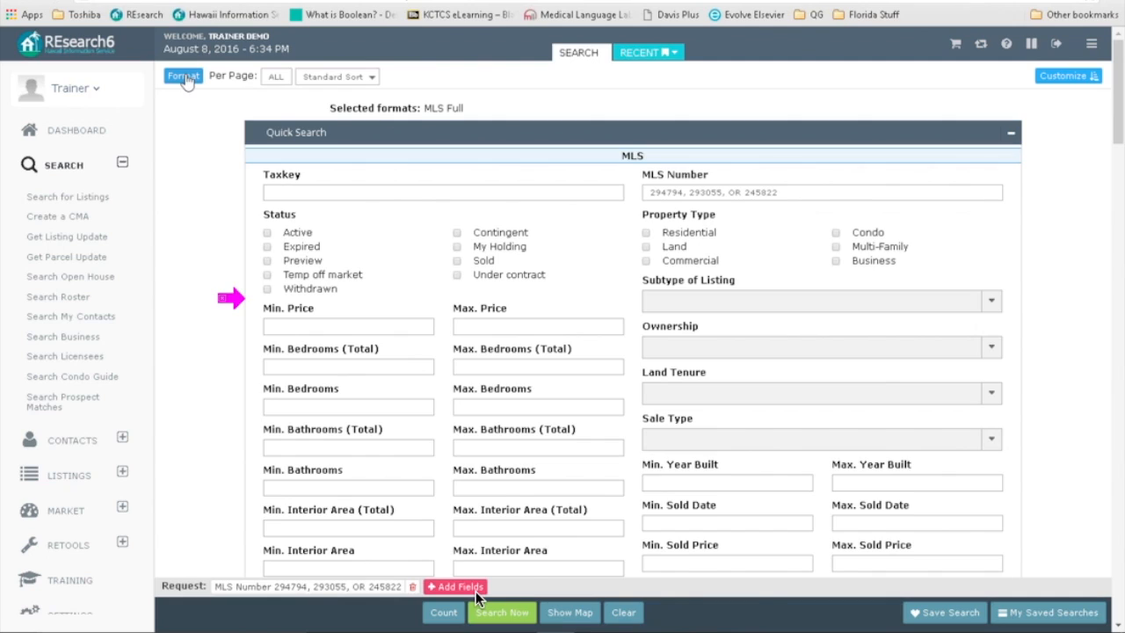
pyautogui.click(185, 76)
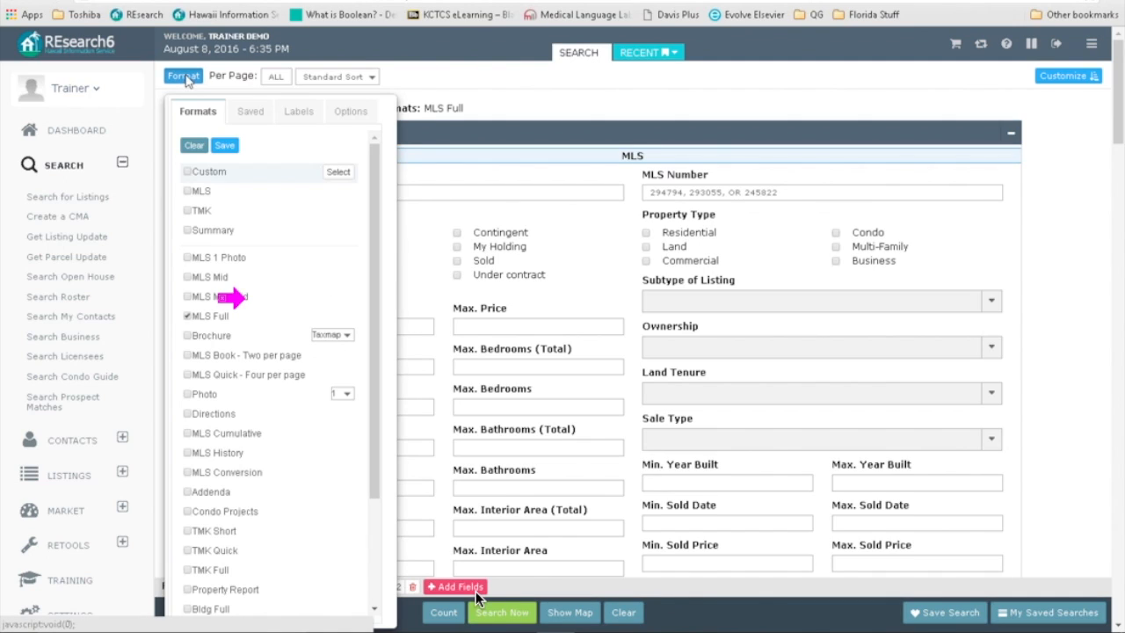
pyautogui.click(186, 317)
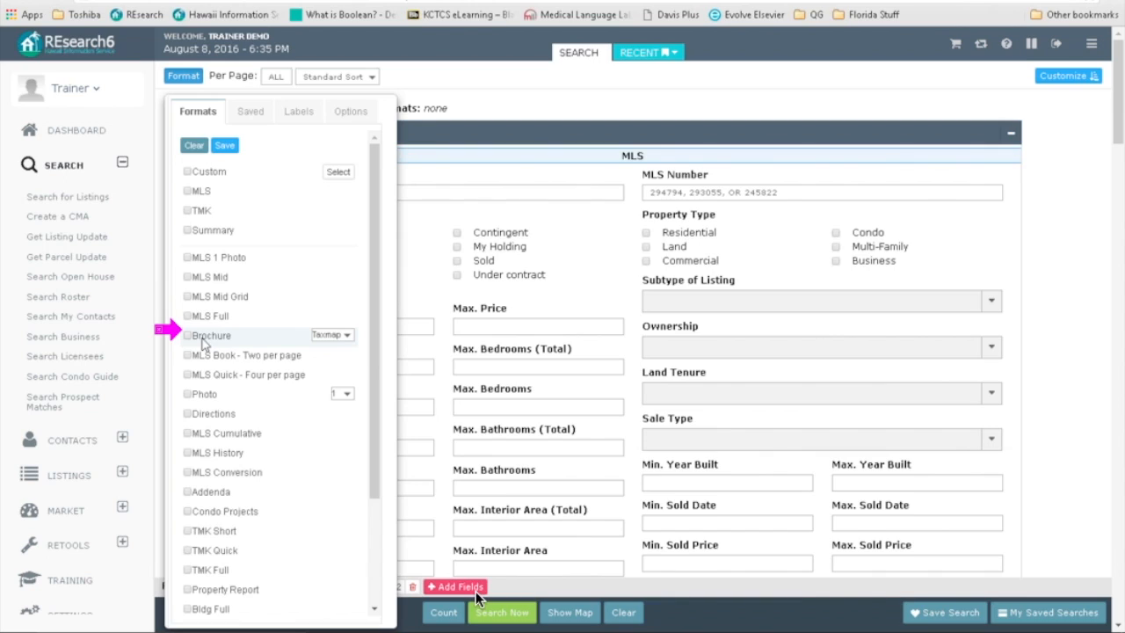
pyautogui.click(187, 356)
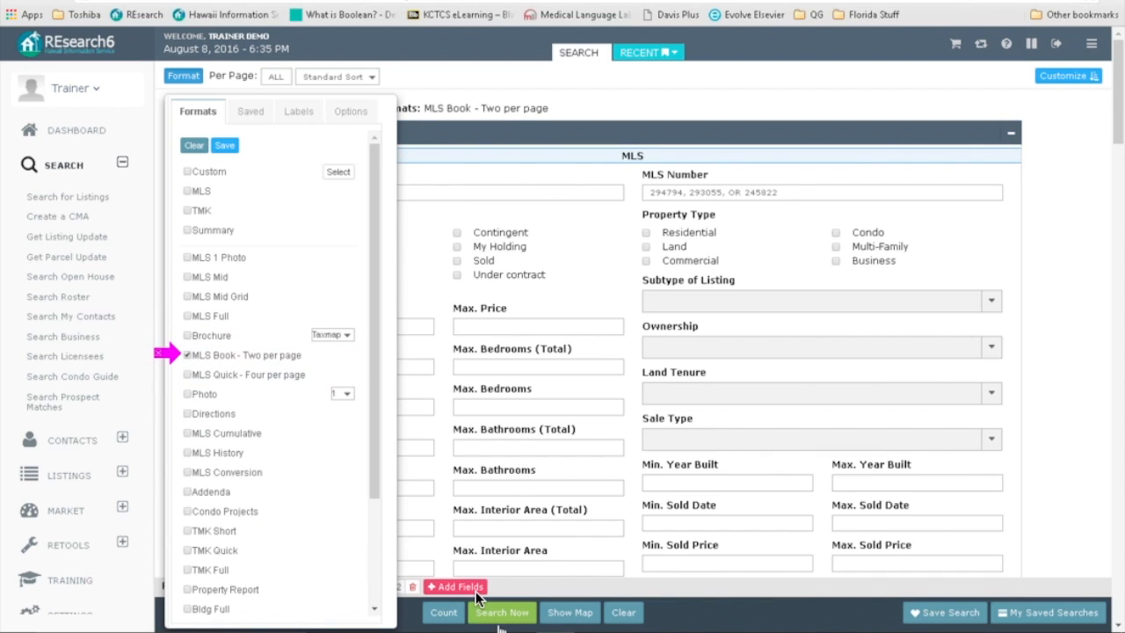
pyautogui.click(501, 612)
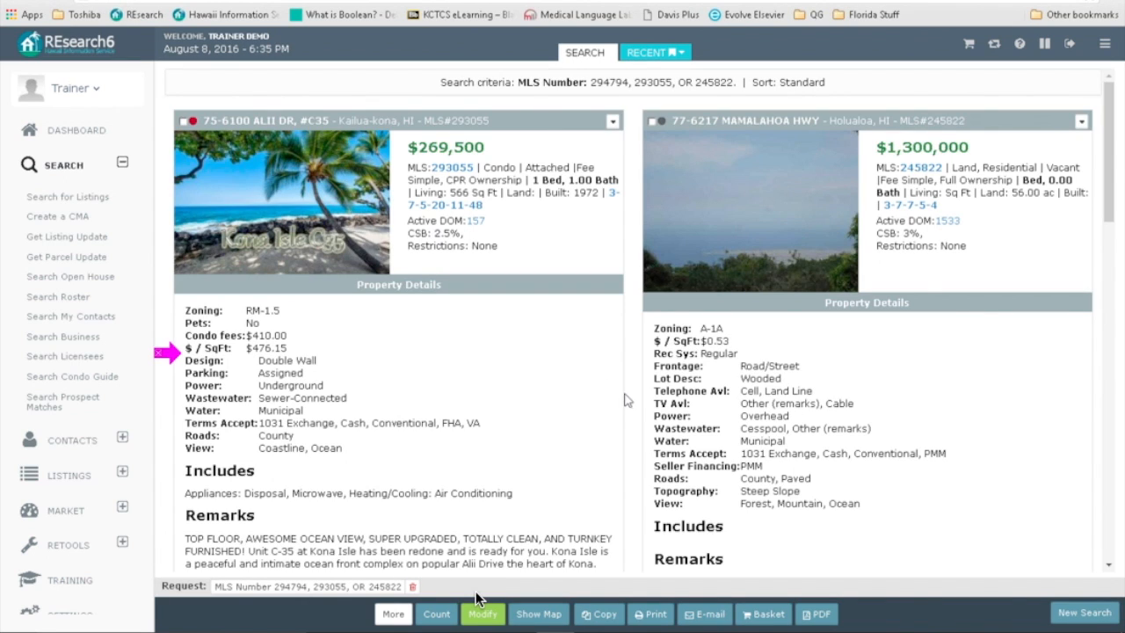
pyautogui.scroll(-5, 613, 405)
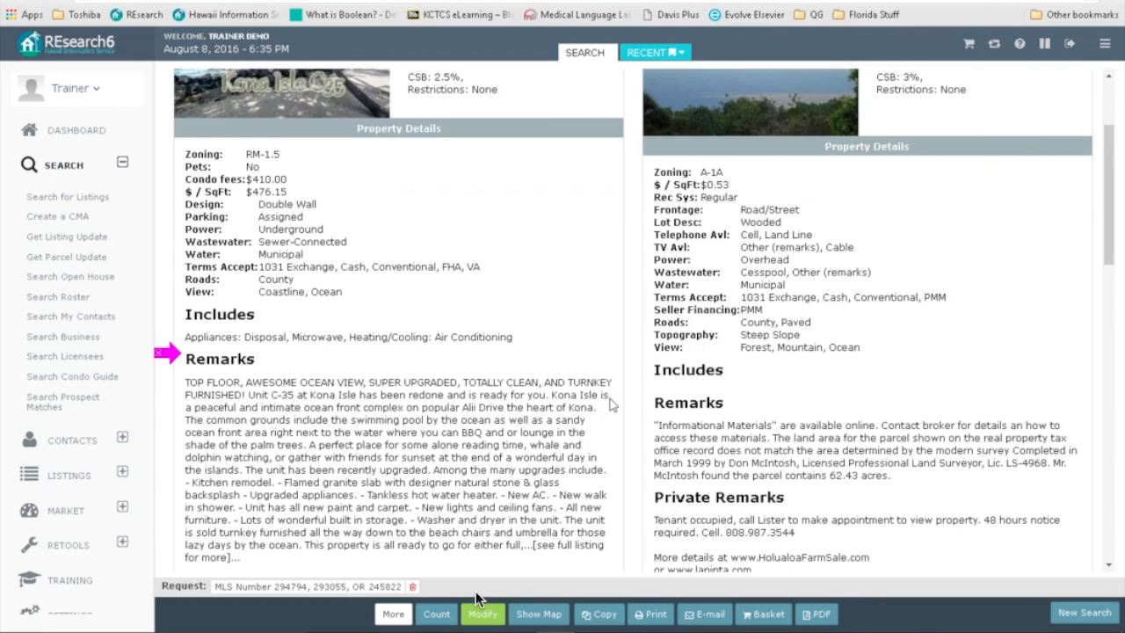
pyautogui.scroll(-8, 612, 405)
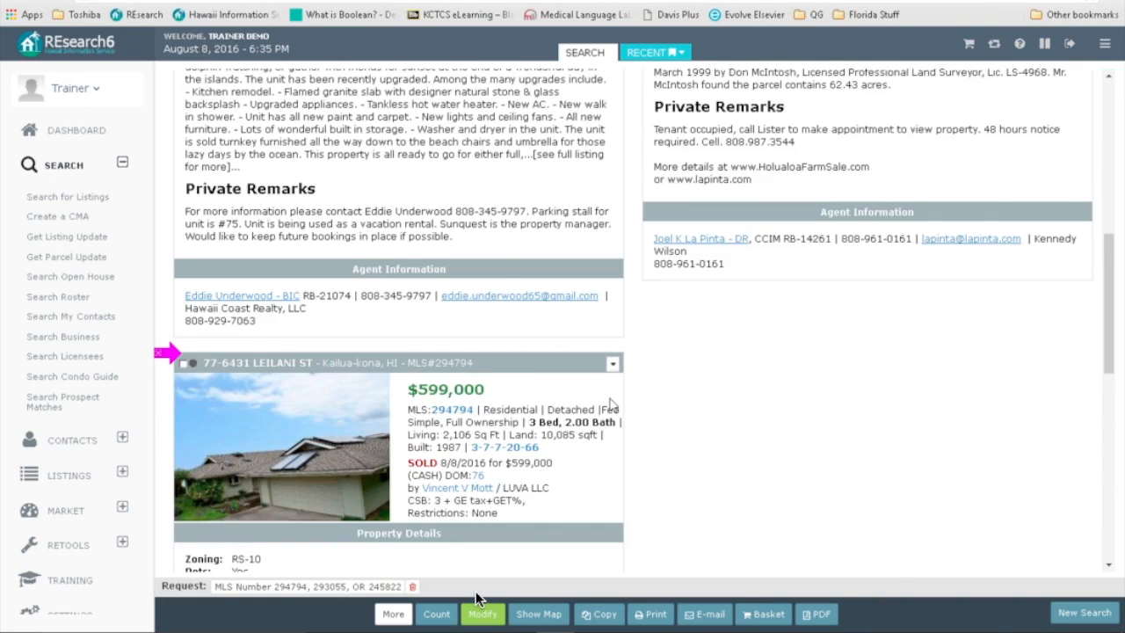
pyautogui.scroll(-2, 613, 405)
pyautogui.scroll(15, 612, 405)
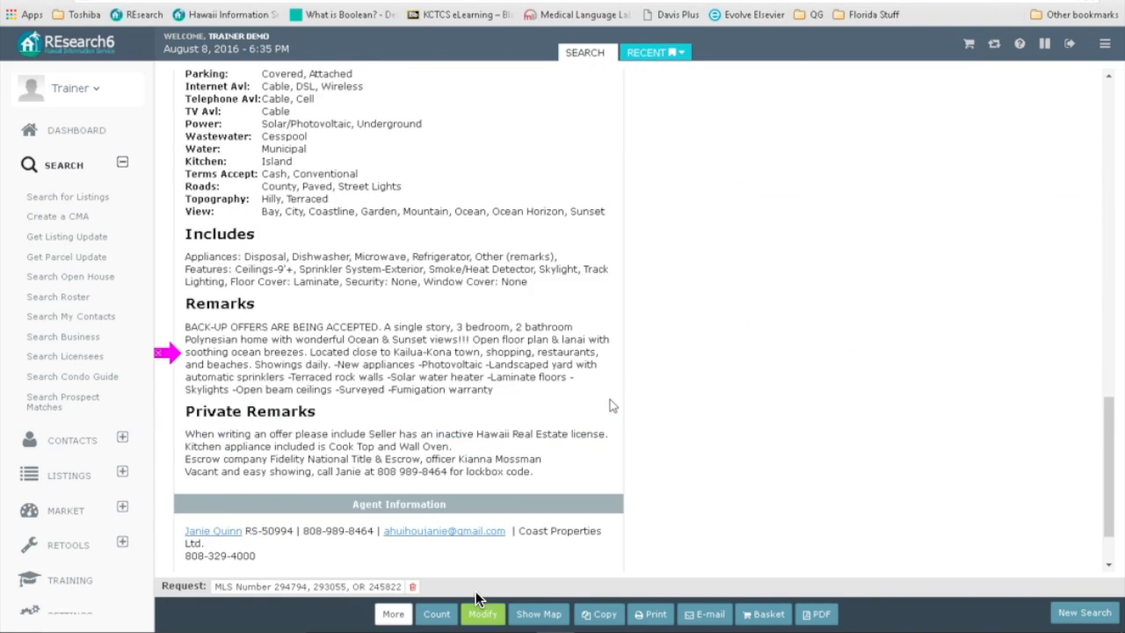
pyautogui.scroll(2, 612, 405)
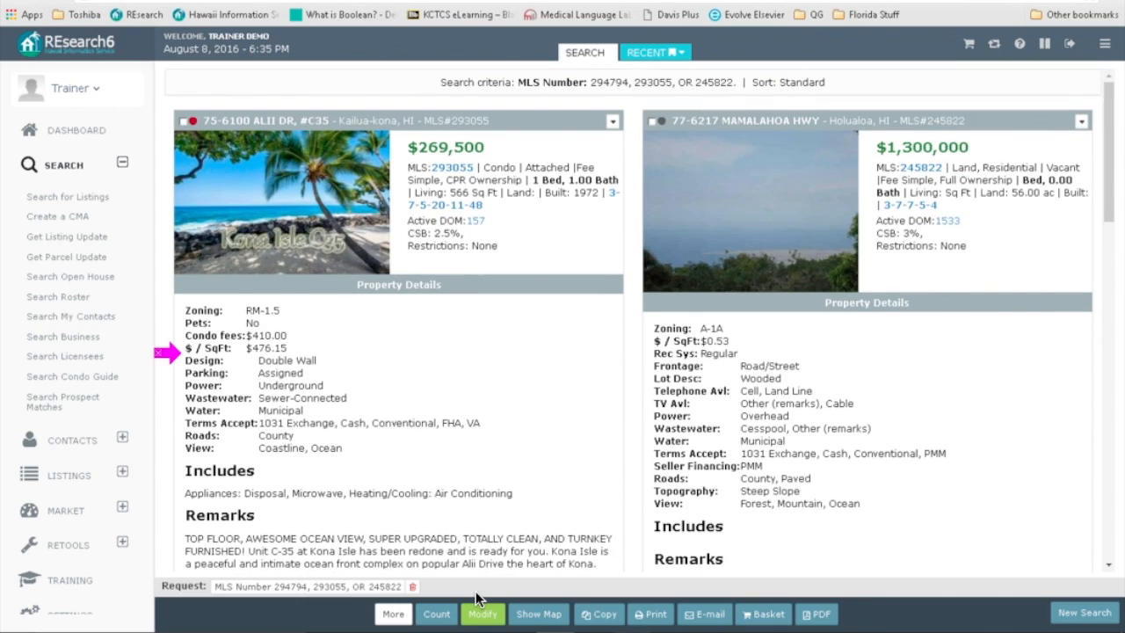
# Step: Generate a customer-format PDF of the current page of MLS Book listings
pyautogui.click(819, 618)
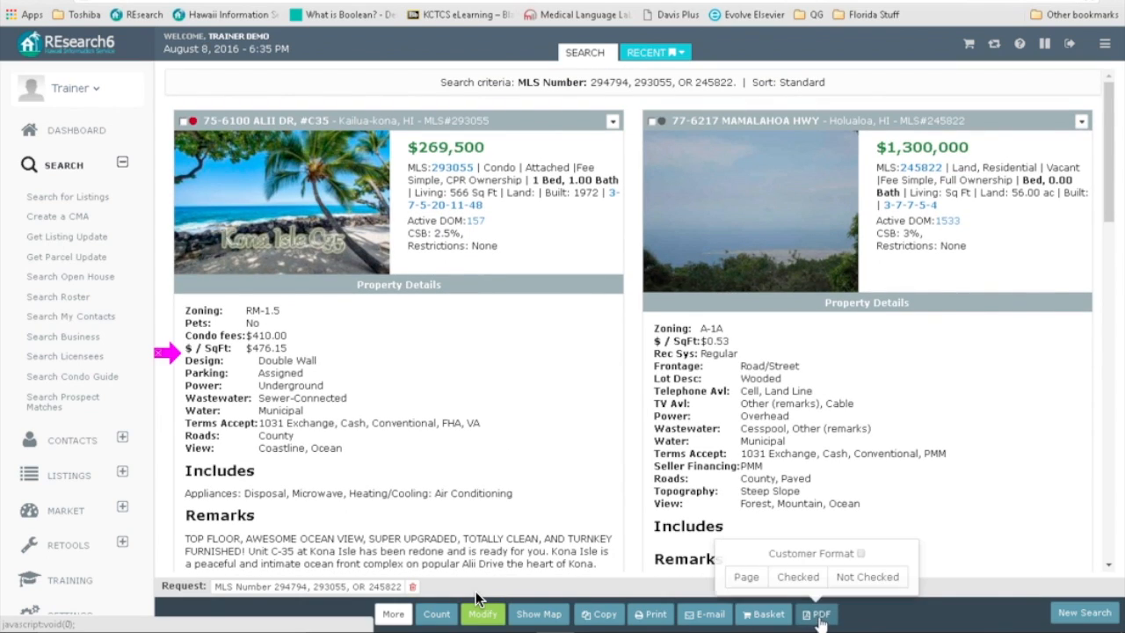
pyautogui.click(860, 554)
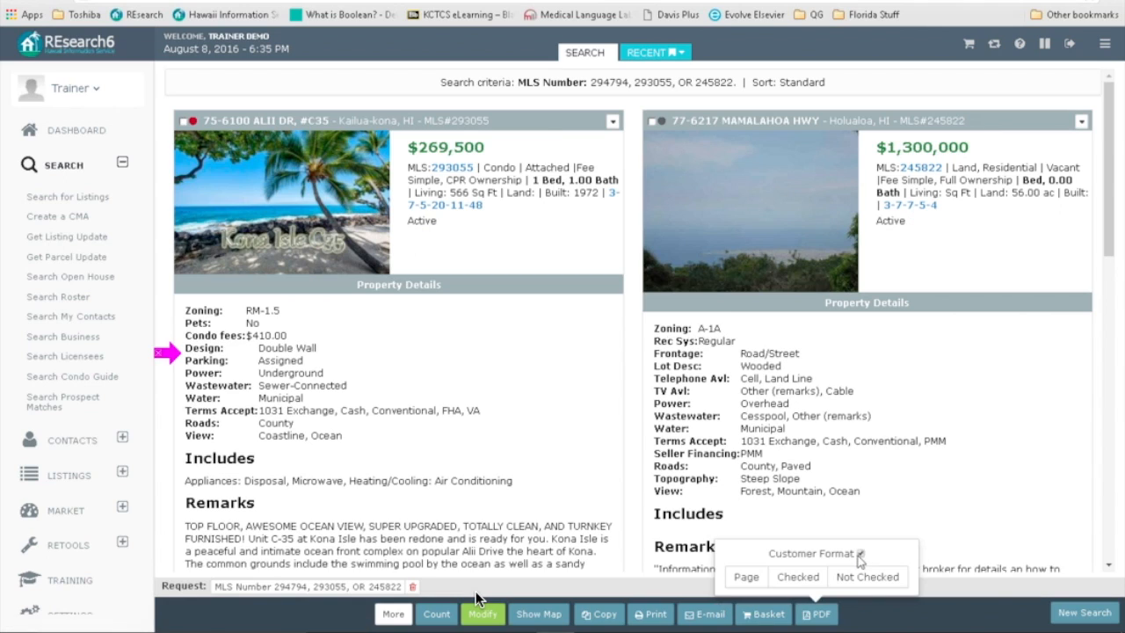
pyautogui.click(746, 577)
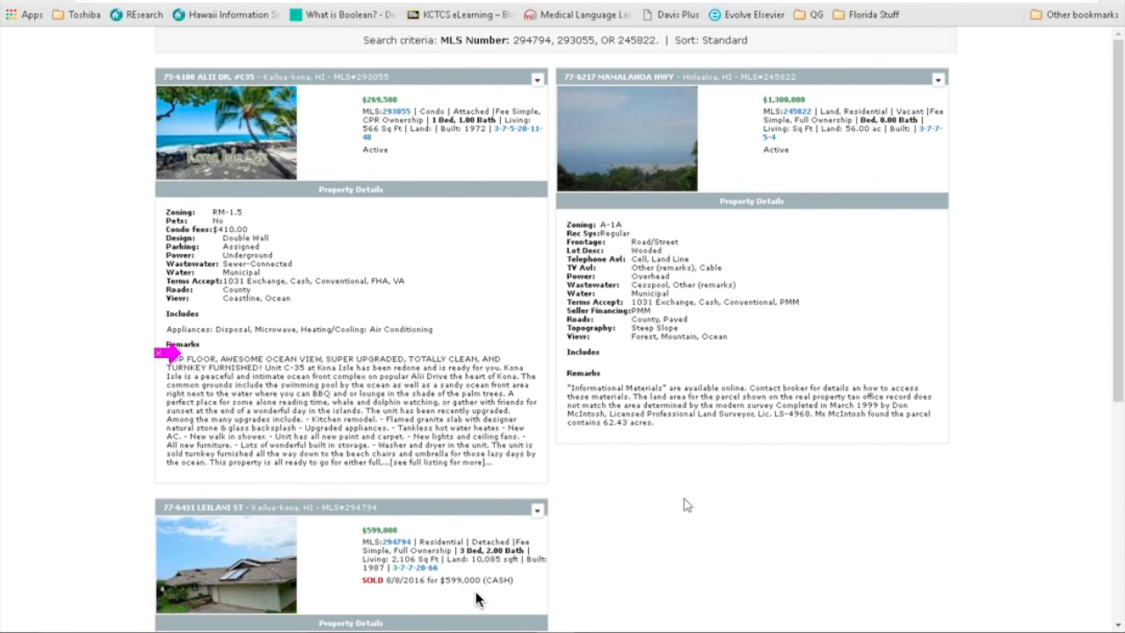
pyautogui.scroll(-4, 686, 504)
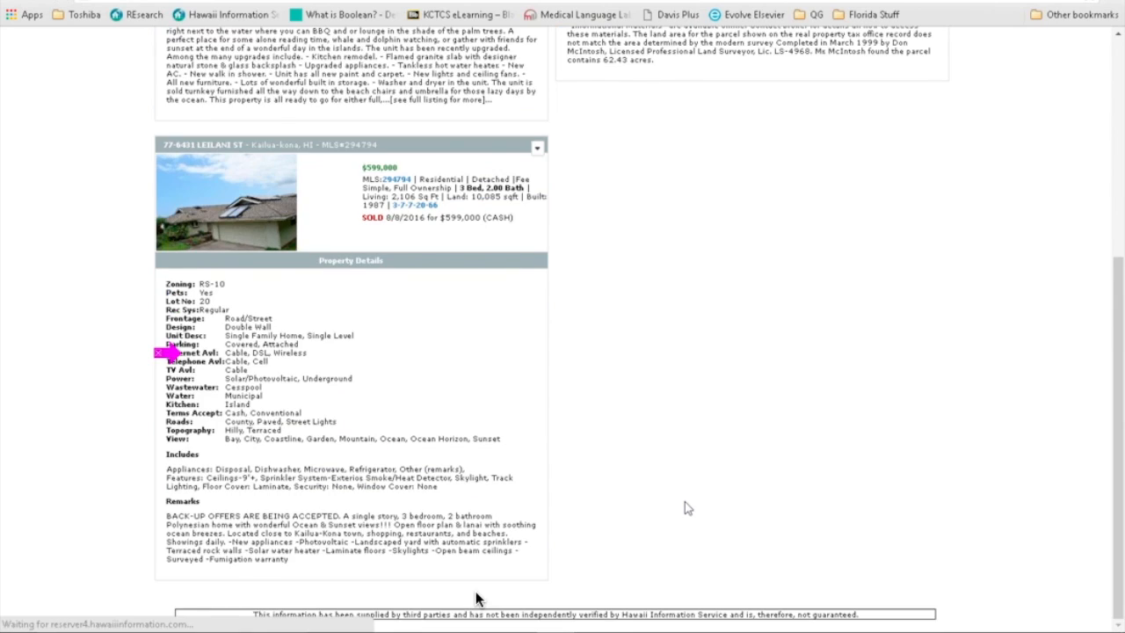
pyautogui.scroll(4, 686, 503)
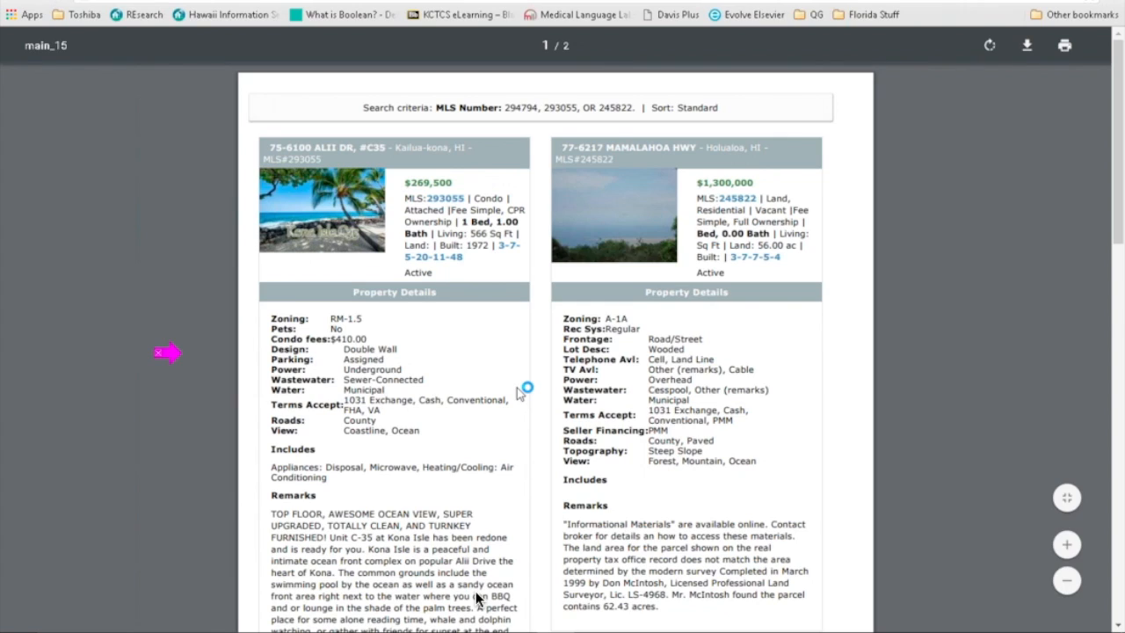
# Step: Read through the two-page PDF and return to the side-by-side results
pyautogui.scroll(-3, 476, 597)
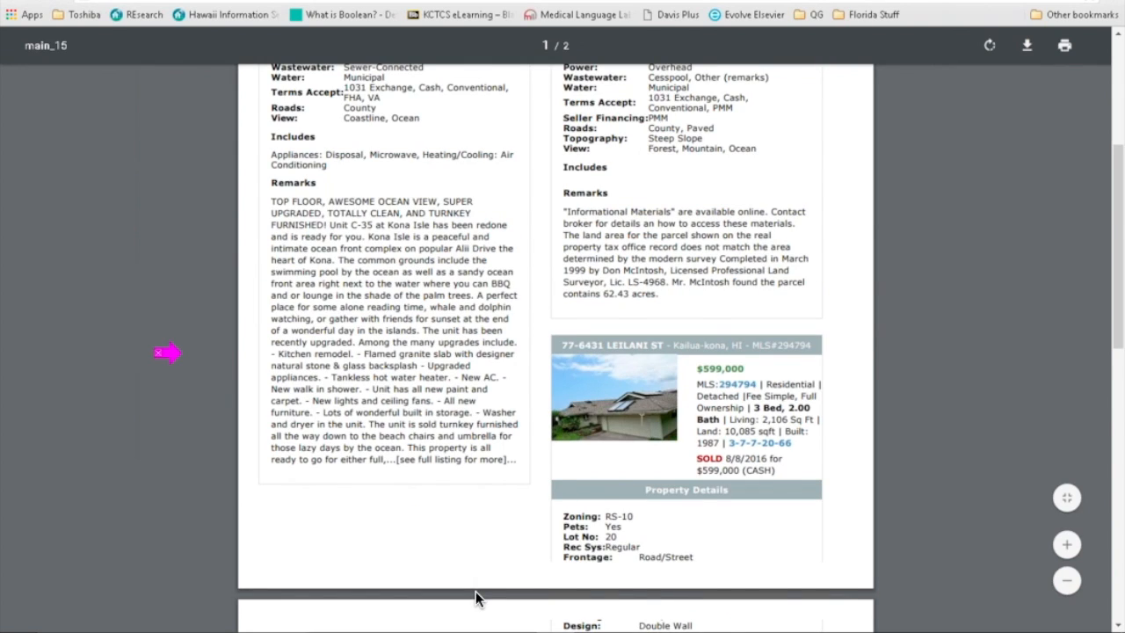
pyautogui.scroll(-6, 475, 598)
pyautogui.scroll(4, 476, 597)
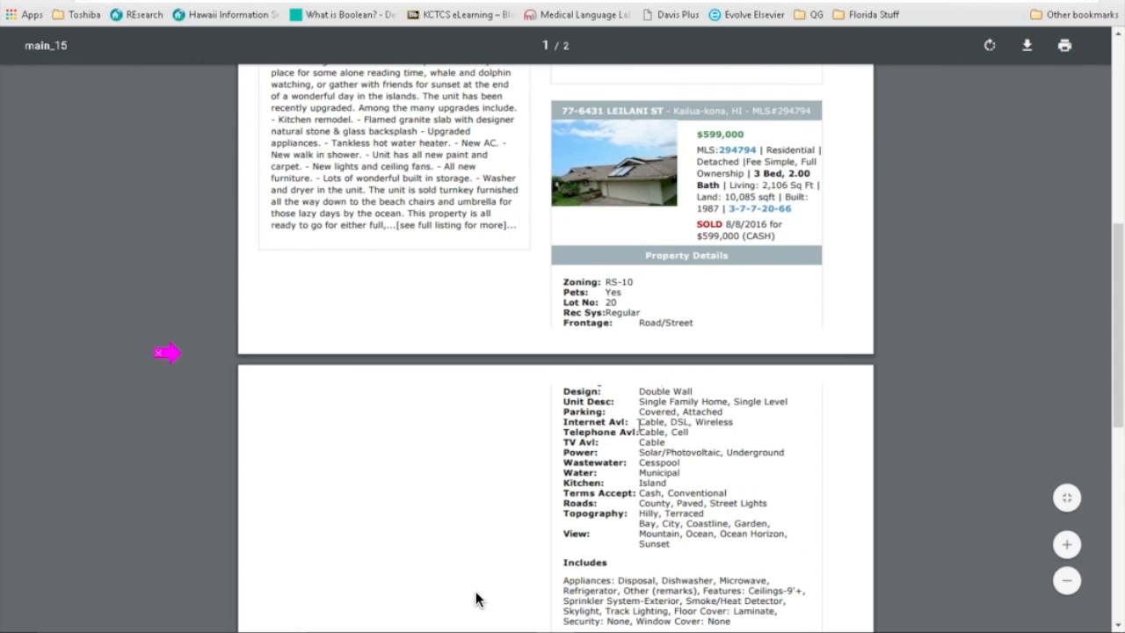
pyautogui.scroll(1, 476, 600)
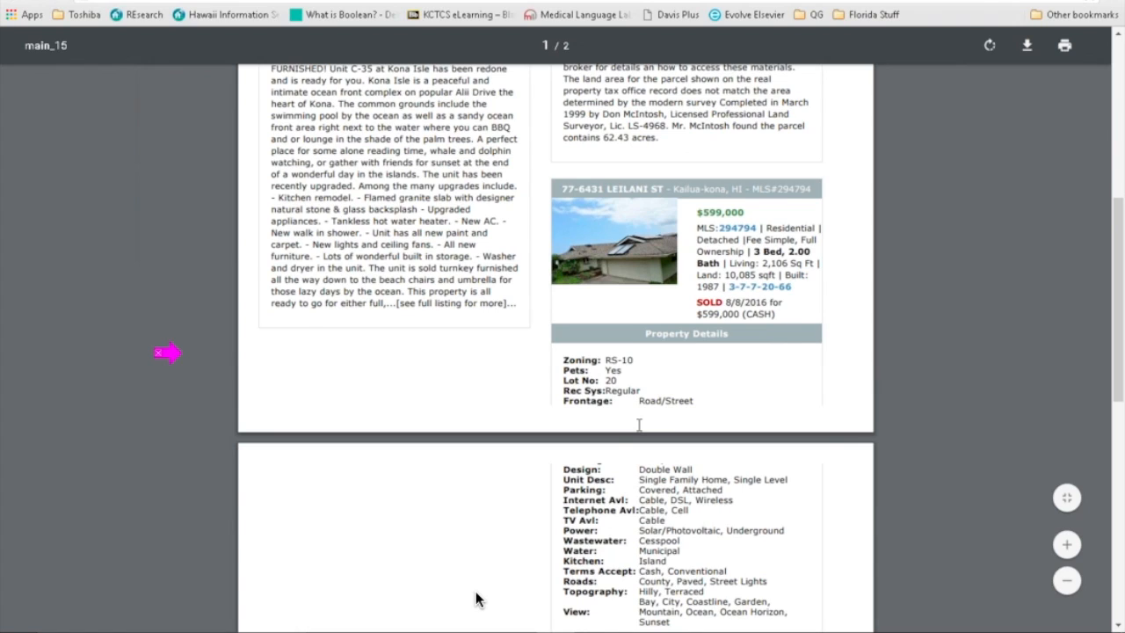
pyautogui.scroll(2, 475, 599)
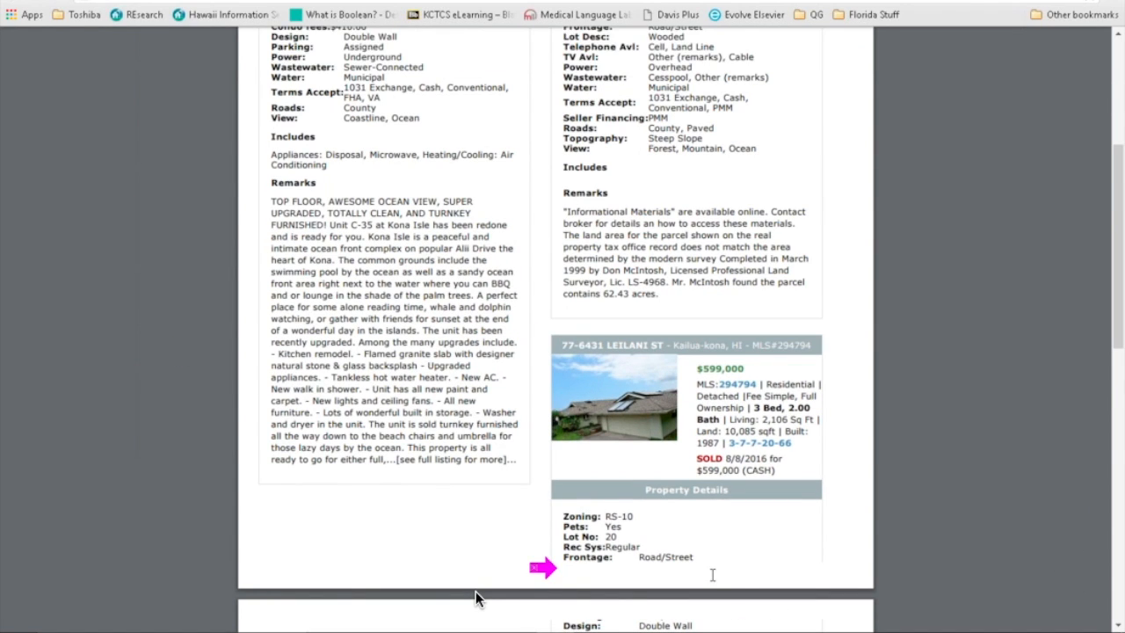
pyautogui.scroll(-1, 475, 599)
pyautogui.scroll(-9, 475, 599)
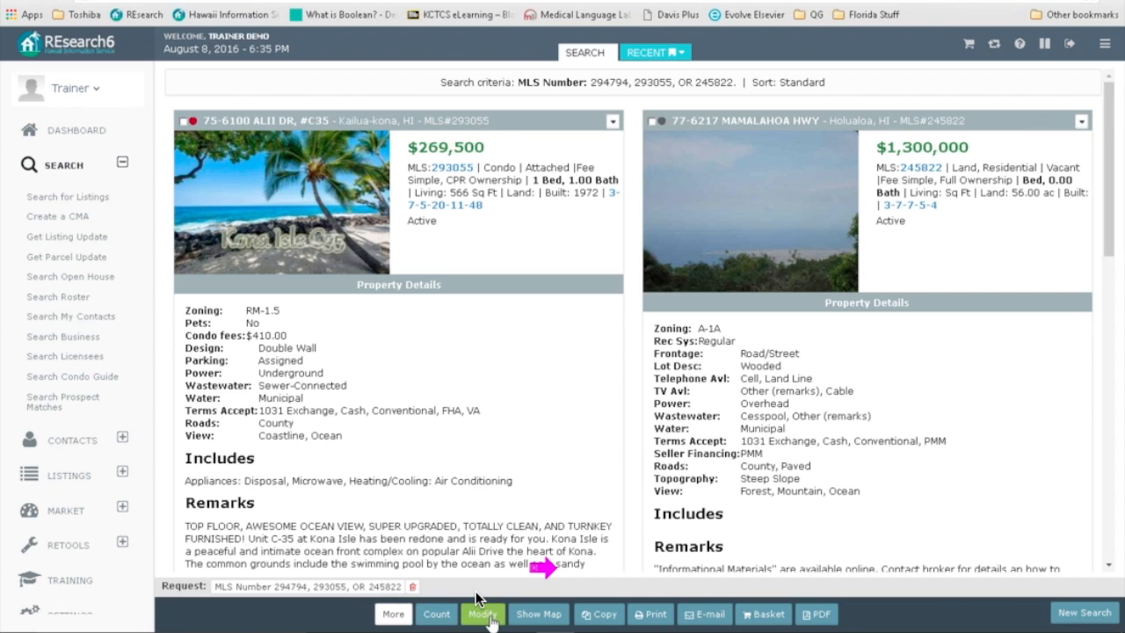
# Step: Rerun the search in MLS Quick - Four per page format and switch to Customer Format
pyautogui.click(485, 615)
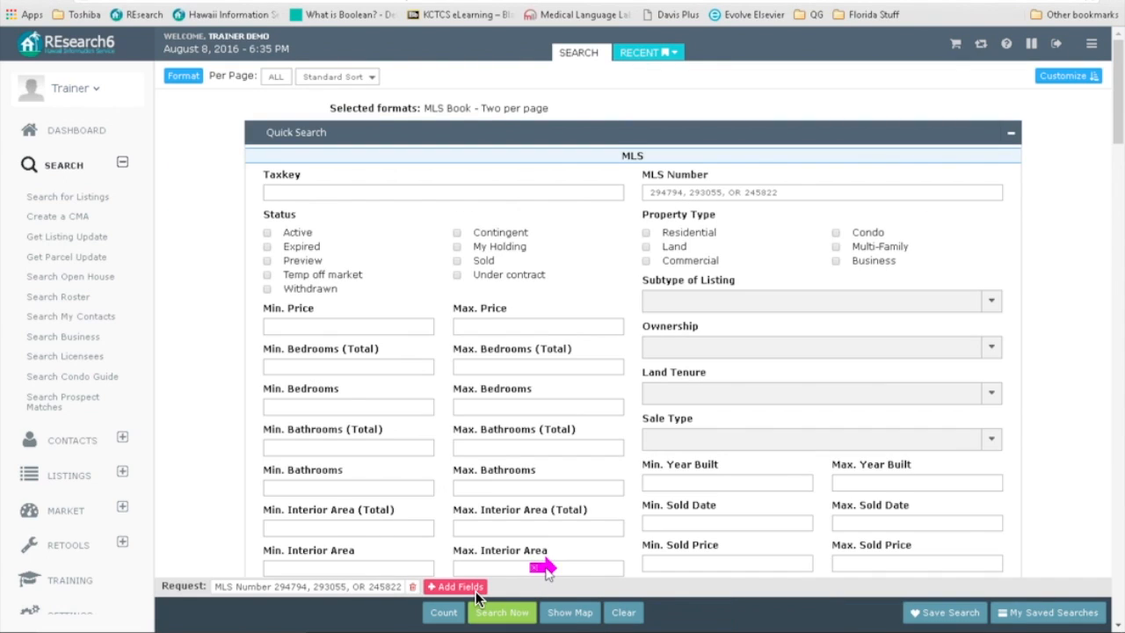
pyautogui.click(183, 76)
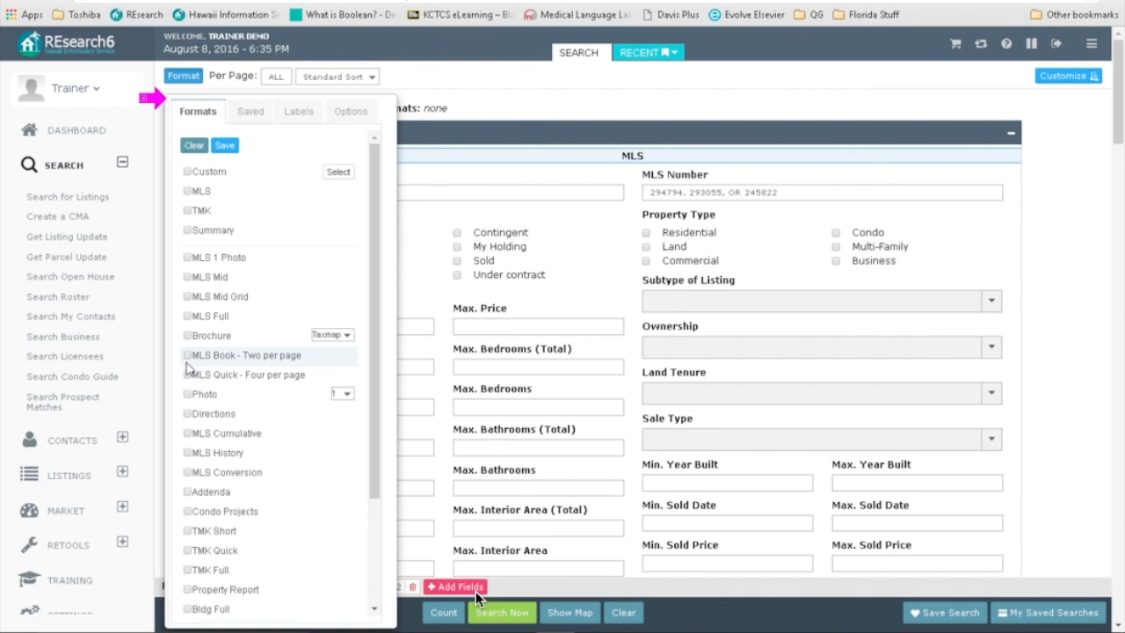
pyautogui.click(189, 375)
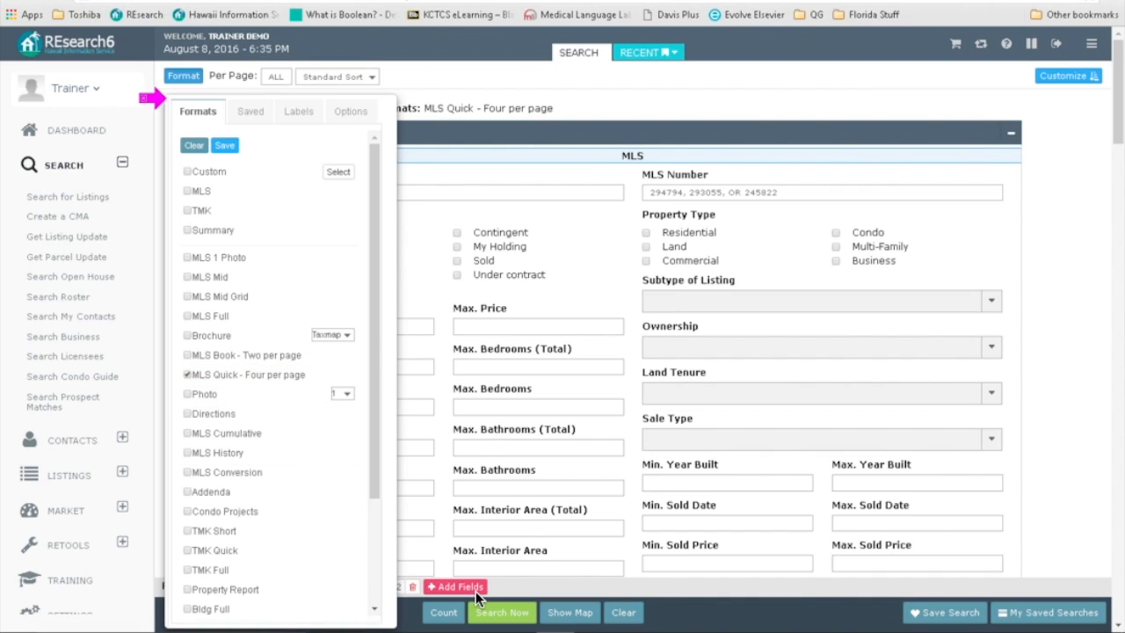
pyautogui.click(502, 612)
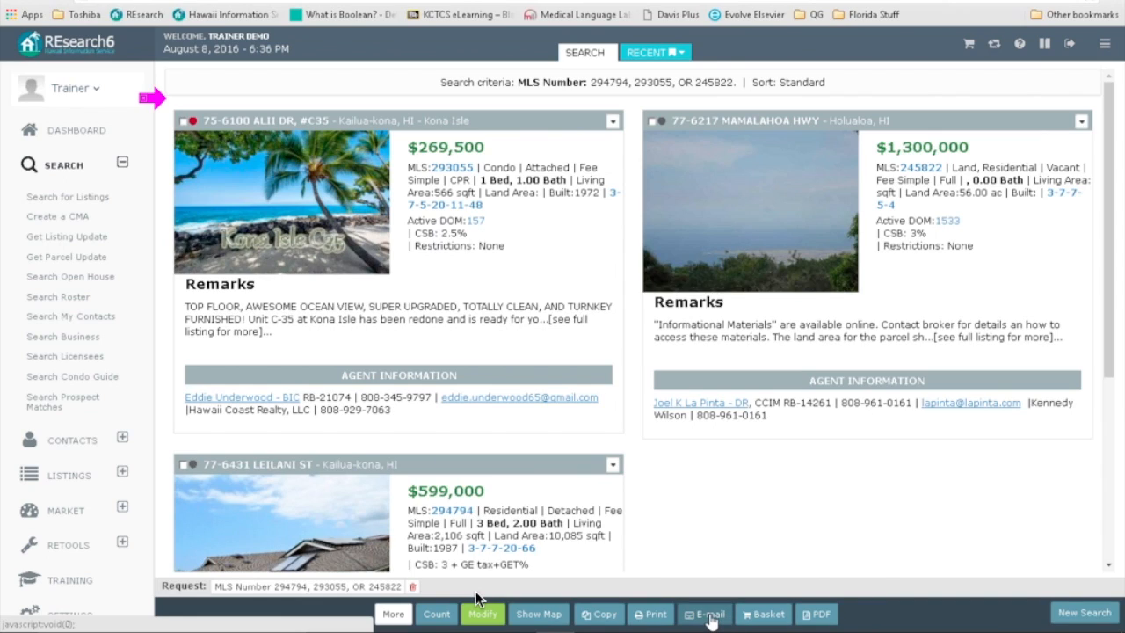
pyautogui.click(599, 613)
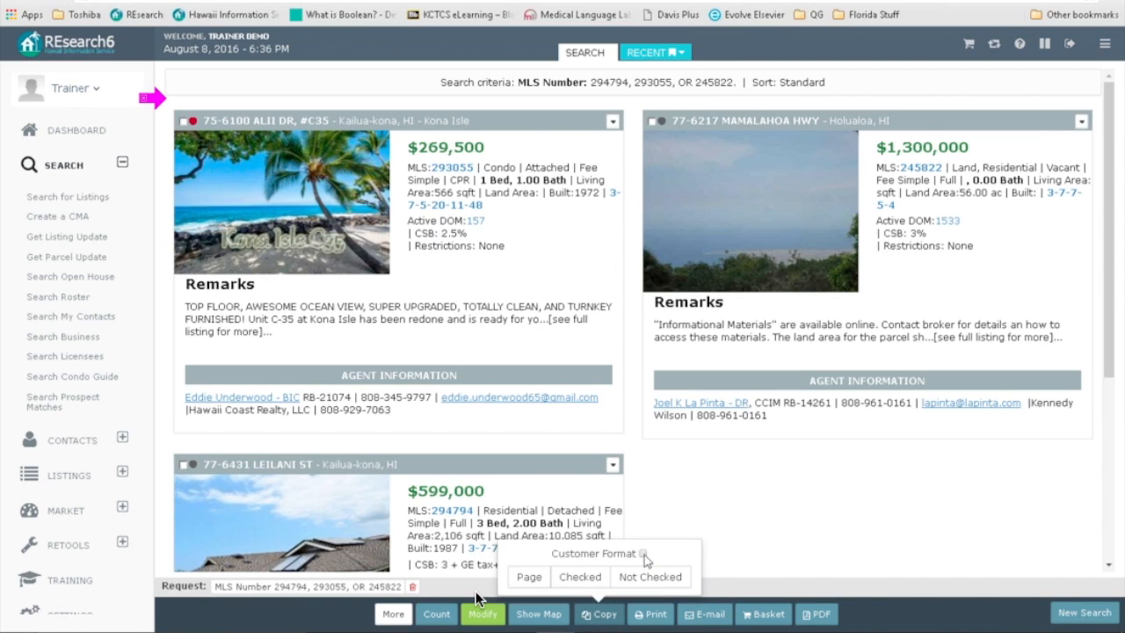
pyautogui.click(642, 553)
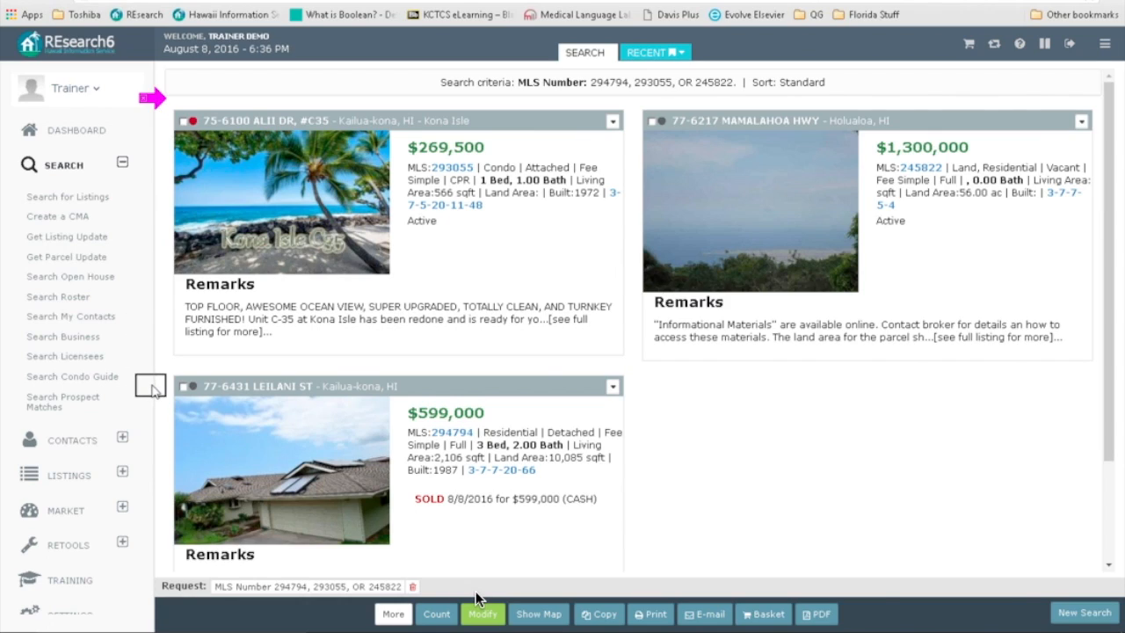
pyautogui.click(183, 388)
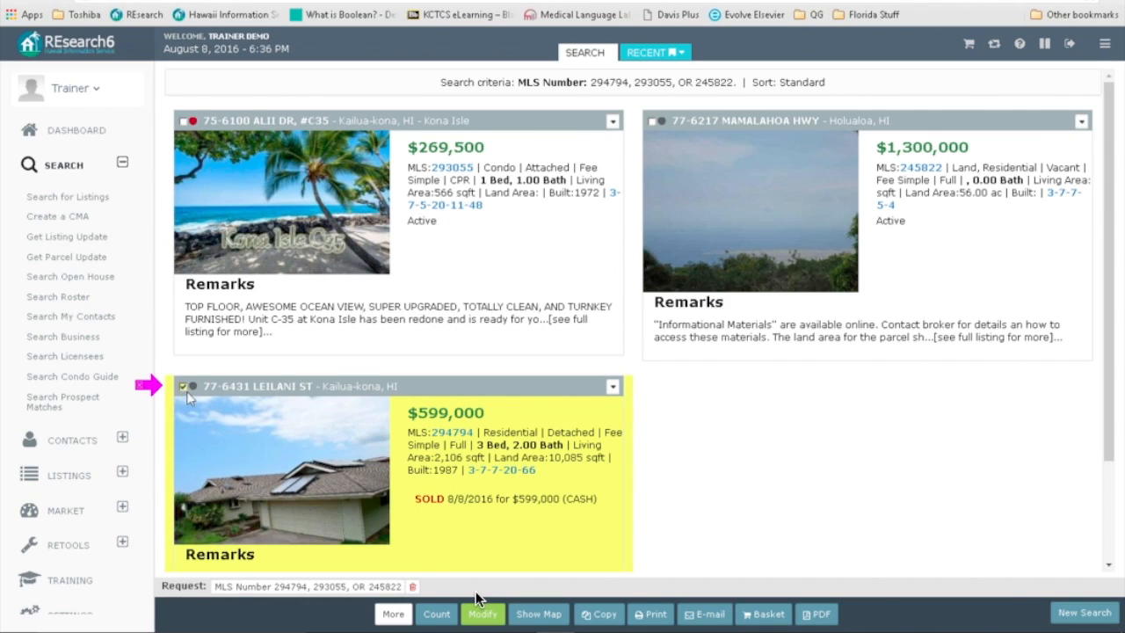
pyautogui.click(746, 614)
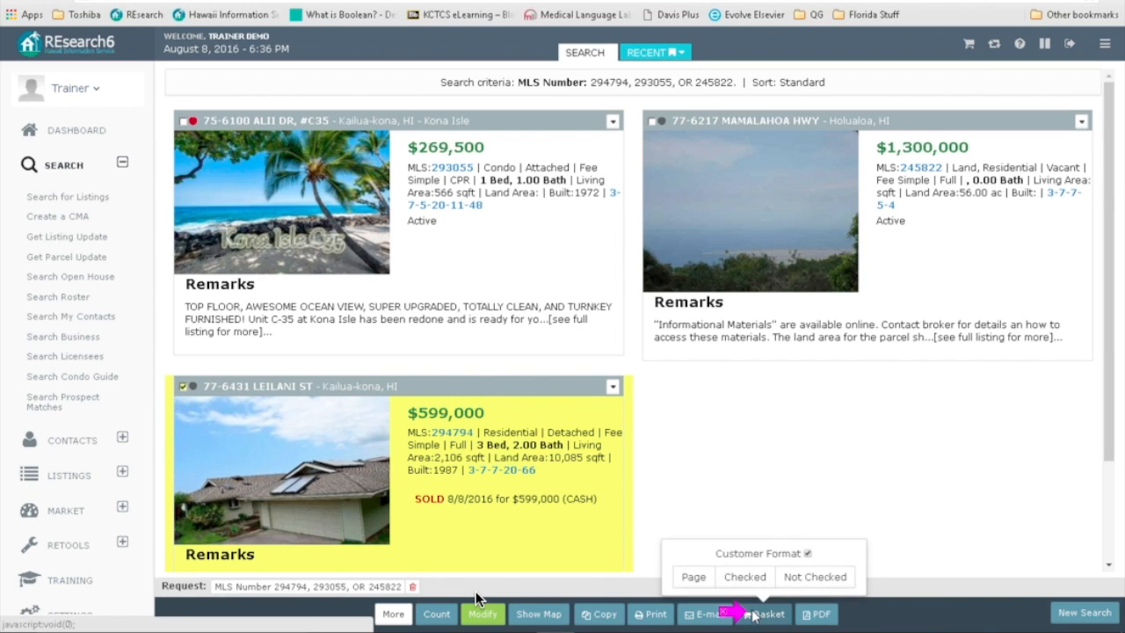
pyautogui.click(745, 578)
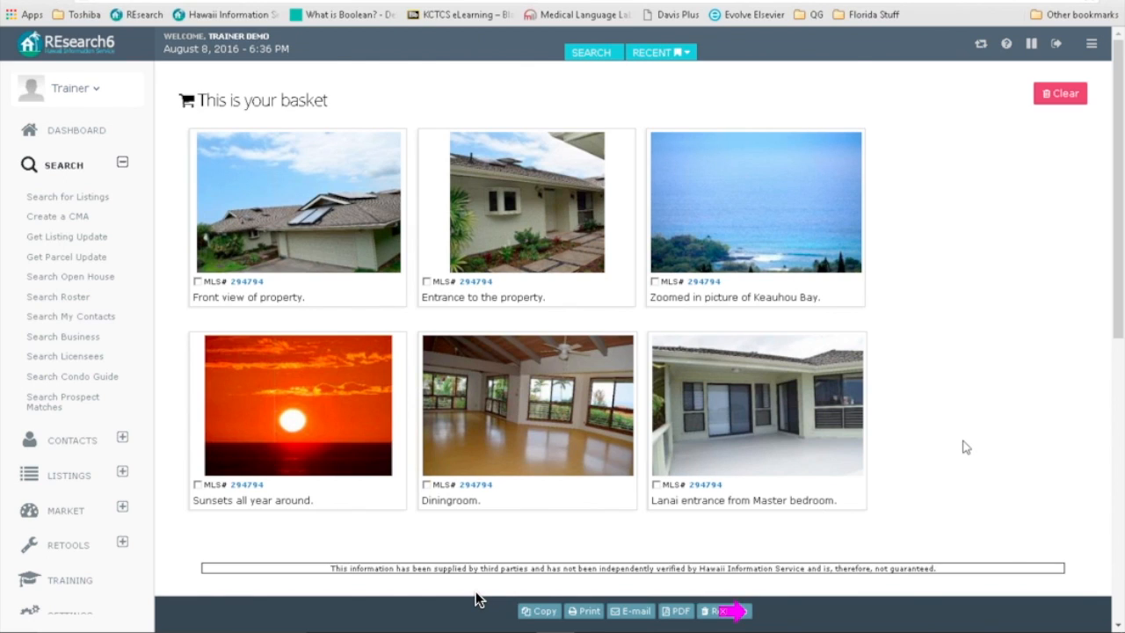
pyautogui.scroll(-3, 966, 447)
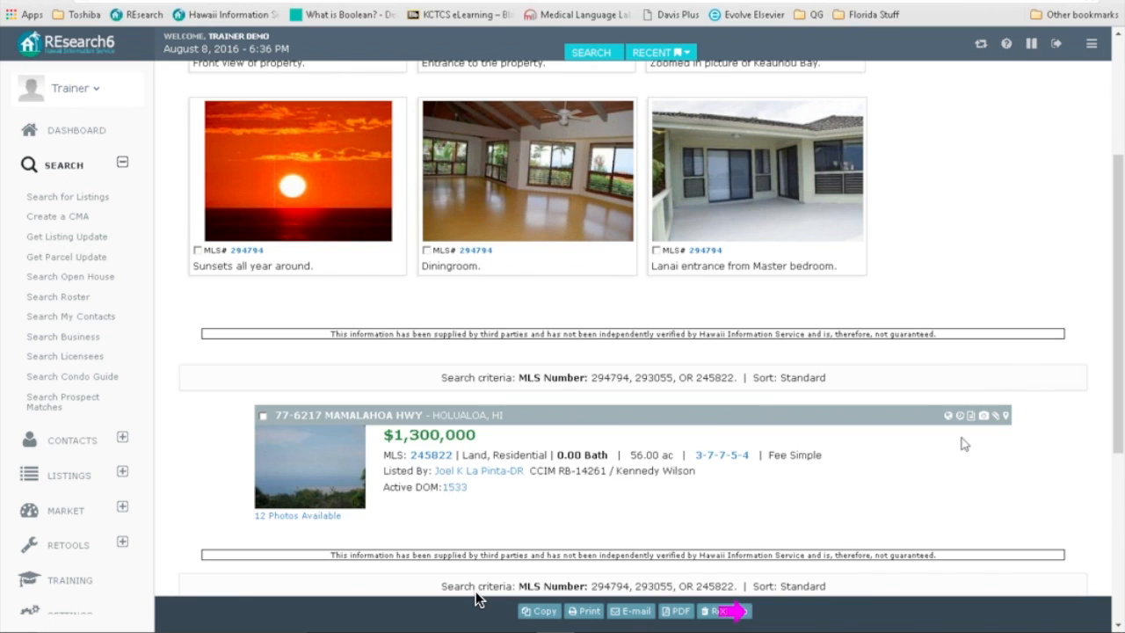
pyautogui.scroll(-4, 963, 443)
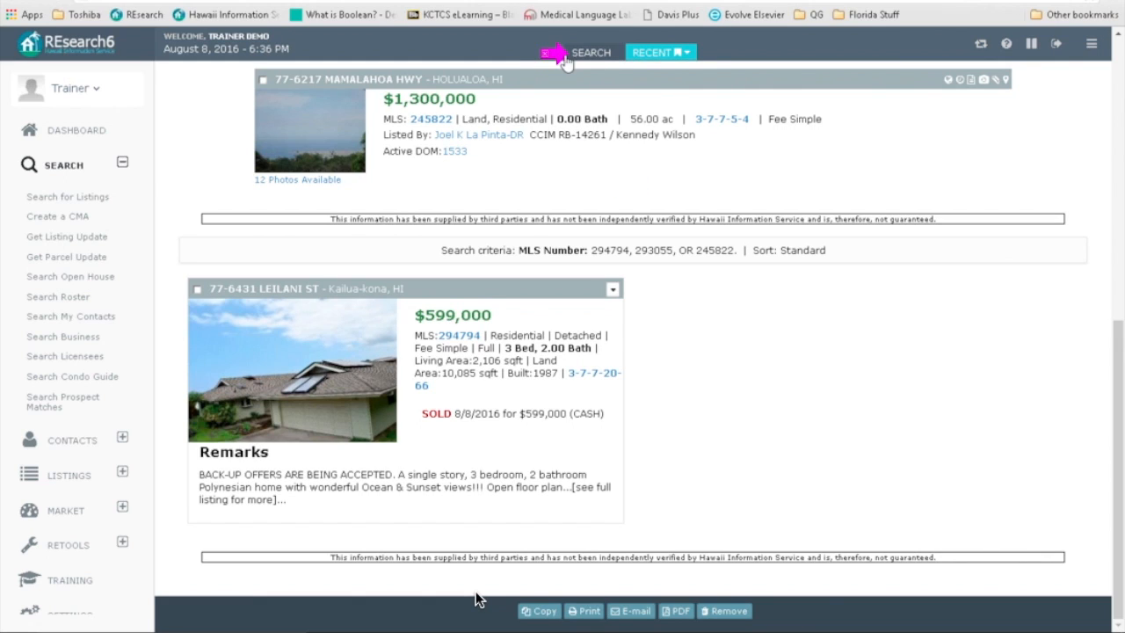
pyautogui.click(600, 54)
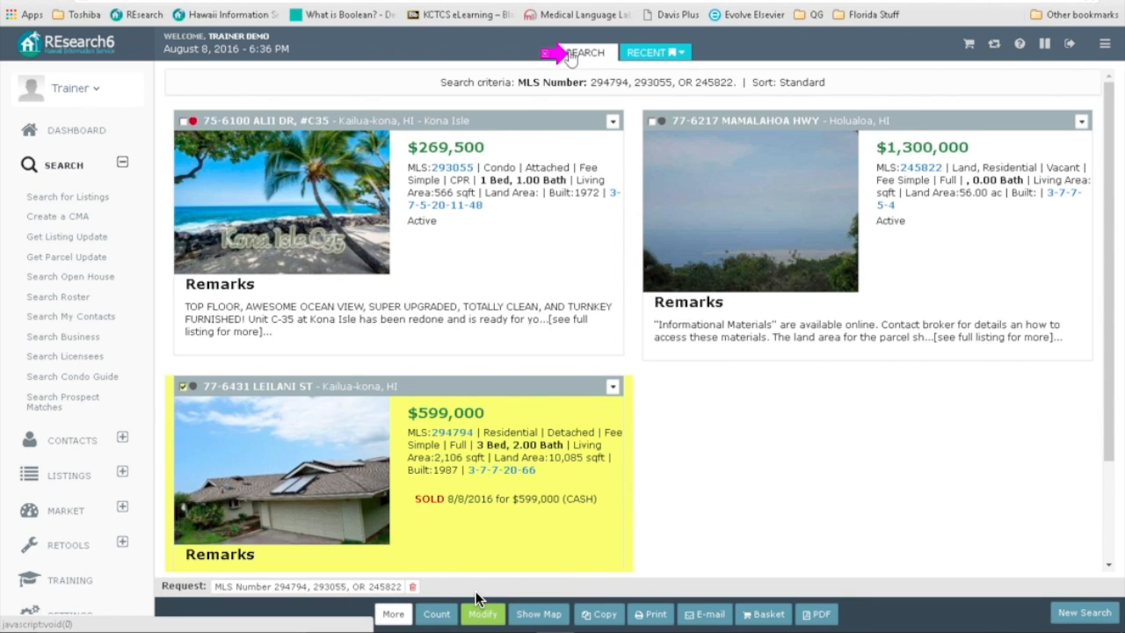
# Step: Replace MLS Quick with the MLS and Photo formats at 3 photos per listing, then rerun the search
pyautogui.click(480, 611)
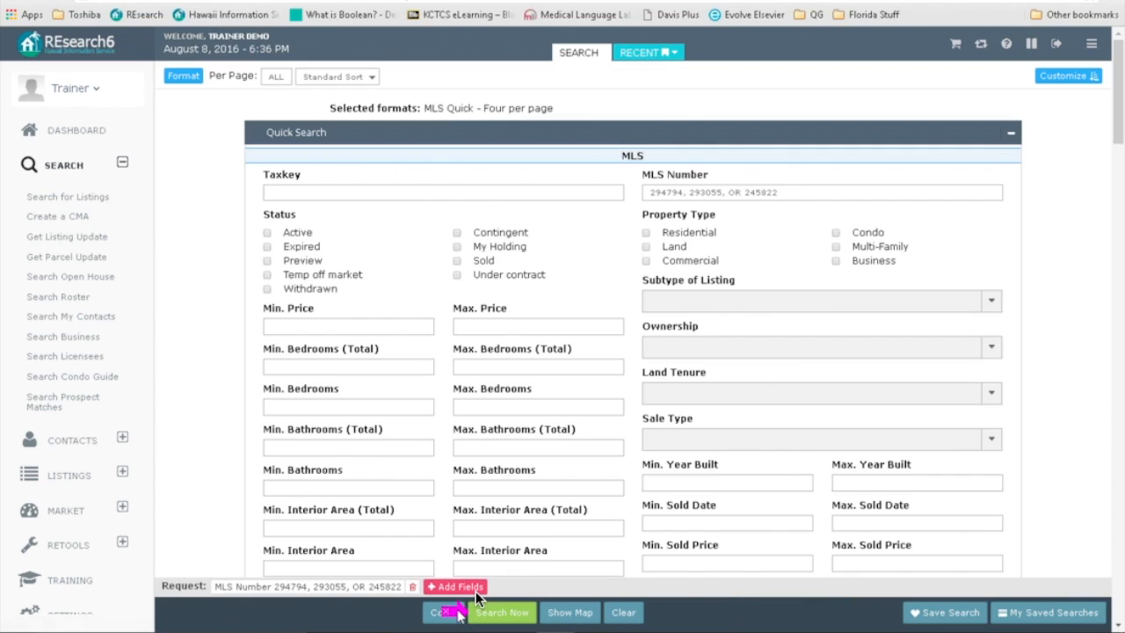
pyautogui.click(180, 77)
pyautogui.click(187, 375)
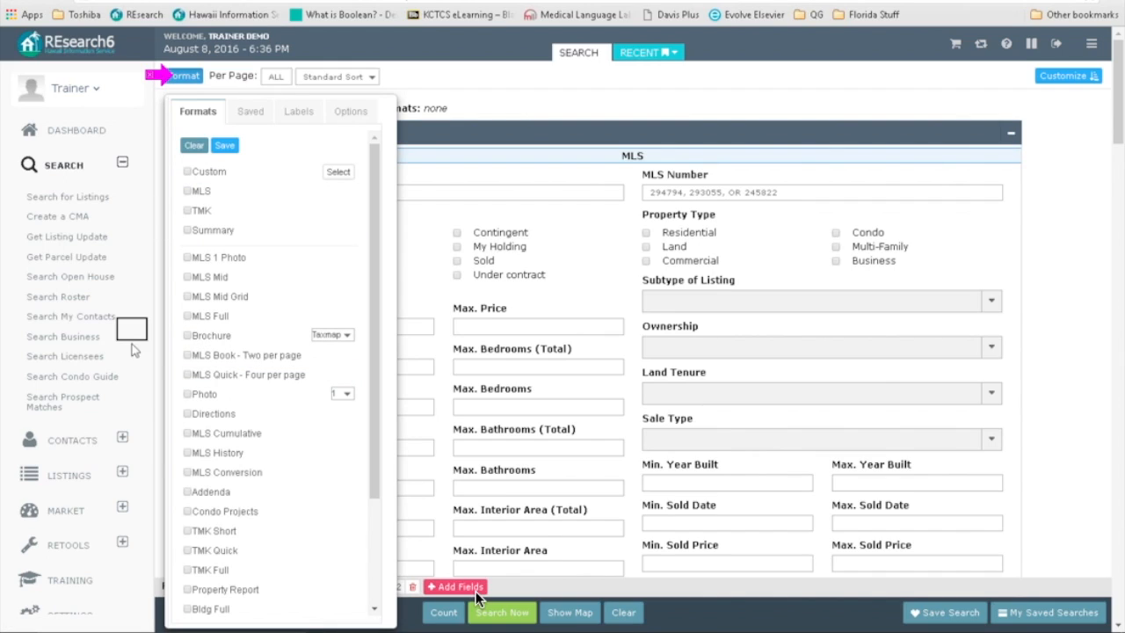
pyautogui.click(185, 395)
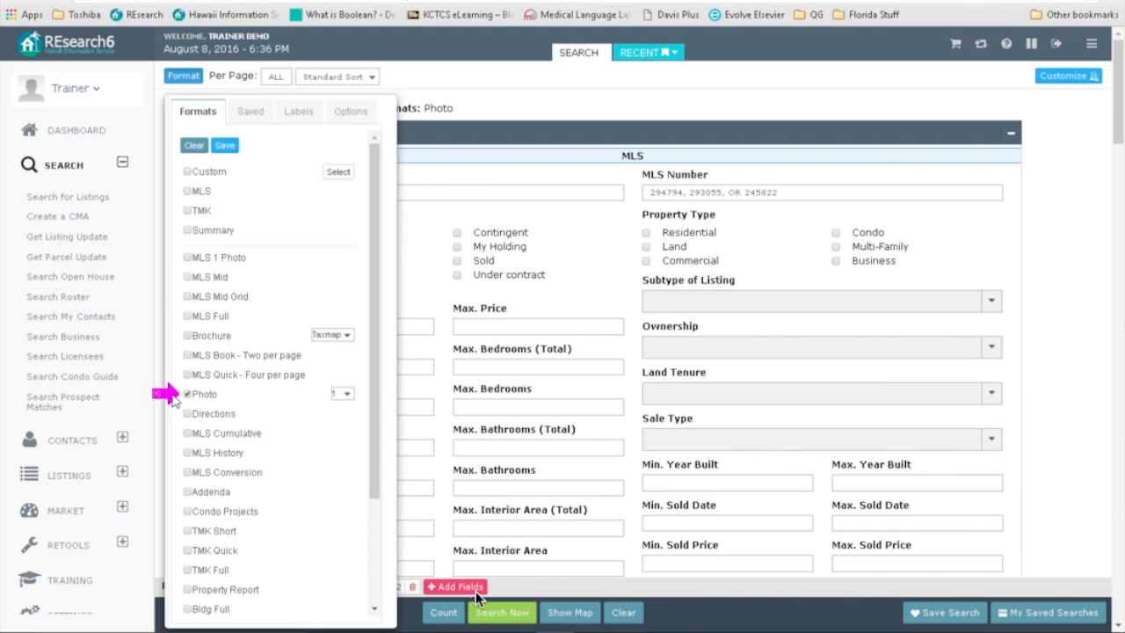
pyautogui.click(194, 195)
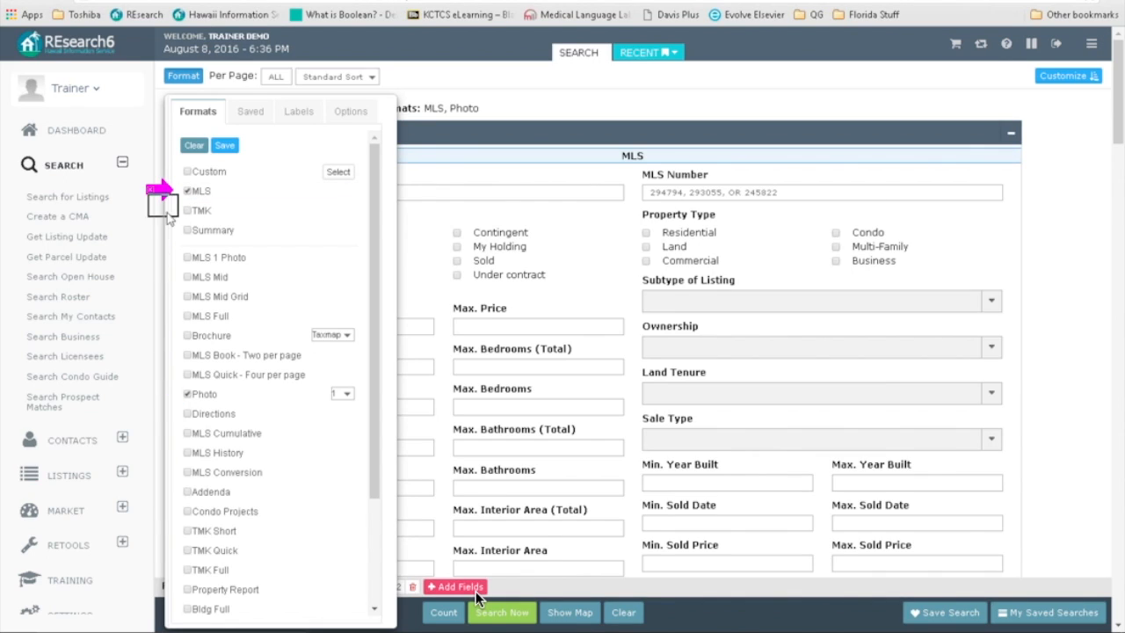
pyautogui.click(347, 396)
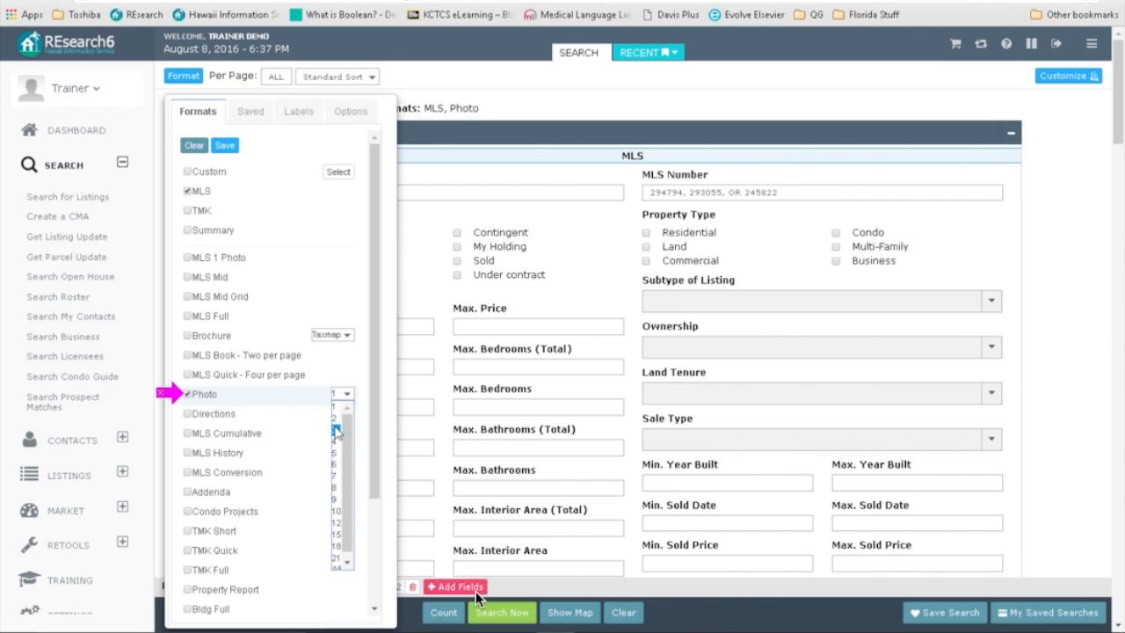
pyautogui.click(337, 430)
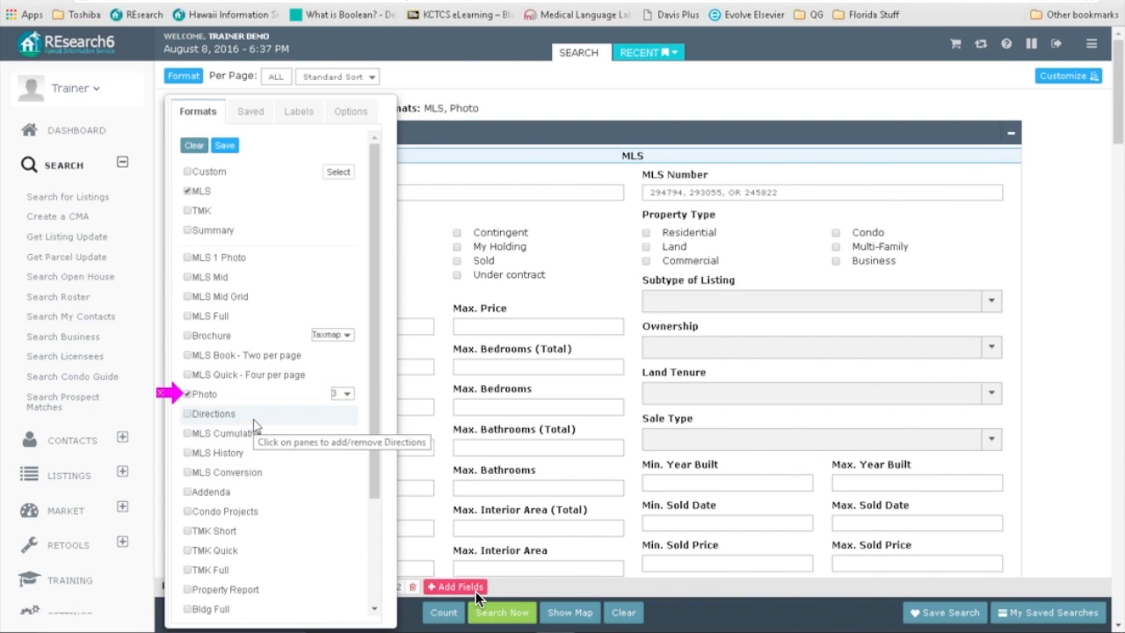
pyautogui.click(499, 612)
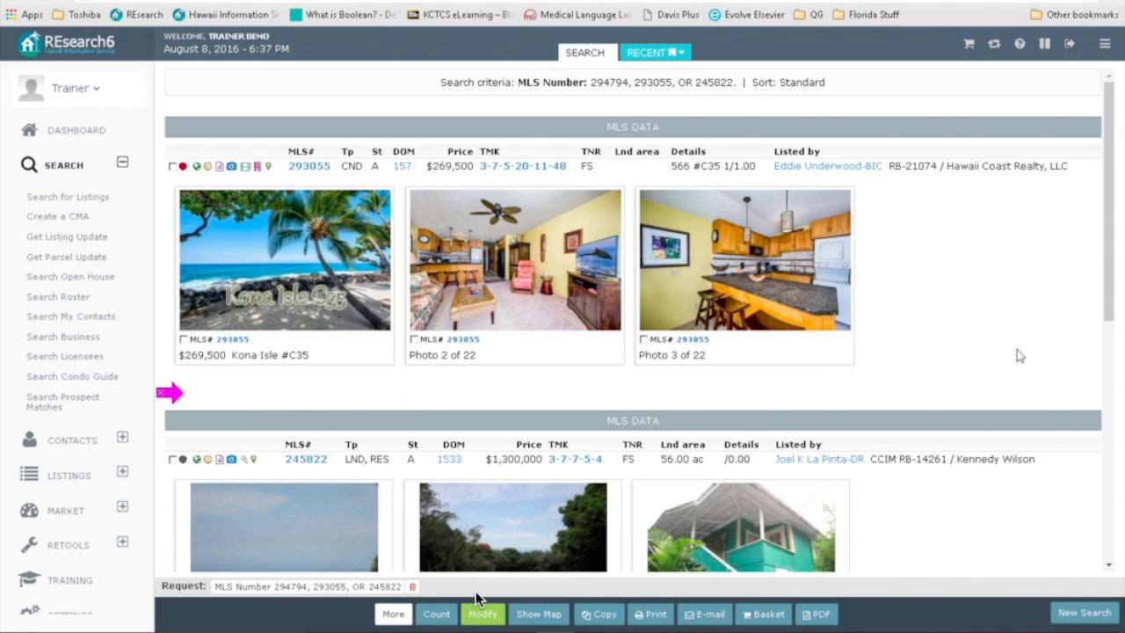
pyautogui.scroll(-6, 964, 347)
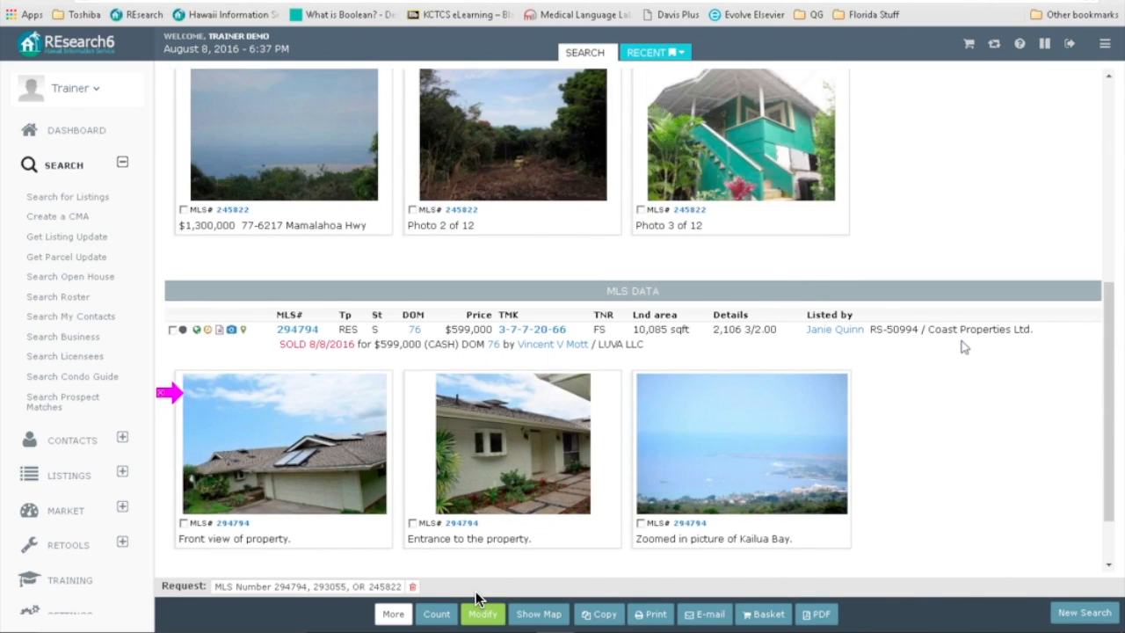
pyautogui.scroll(8, 942, 344)
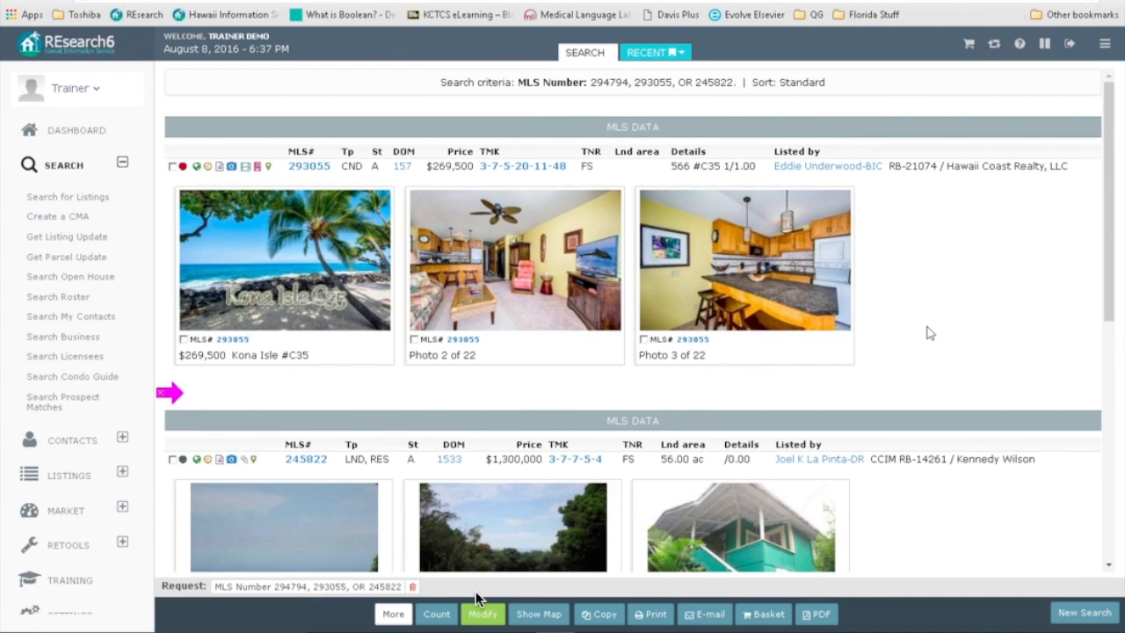
pyautogui.scroll(-2, 930, 332)
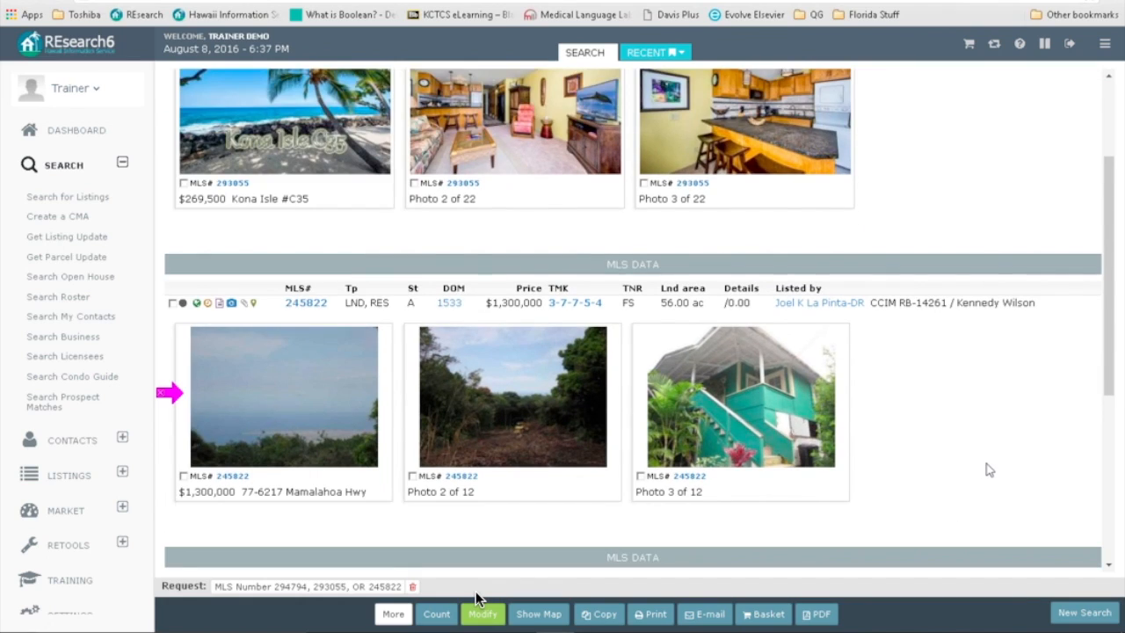
pyautogui.scroll(-1, 988, 470)
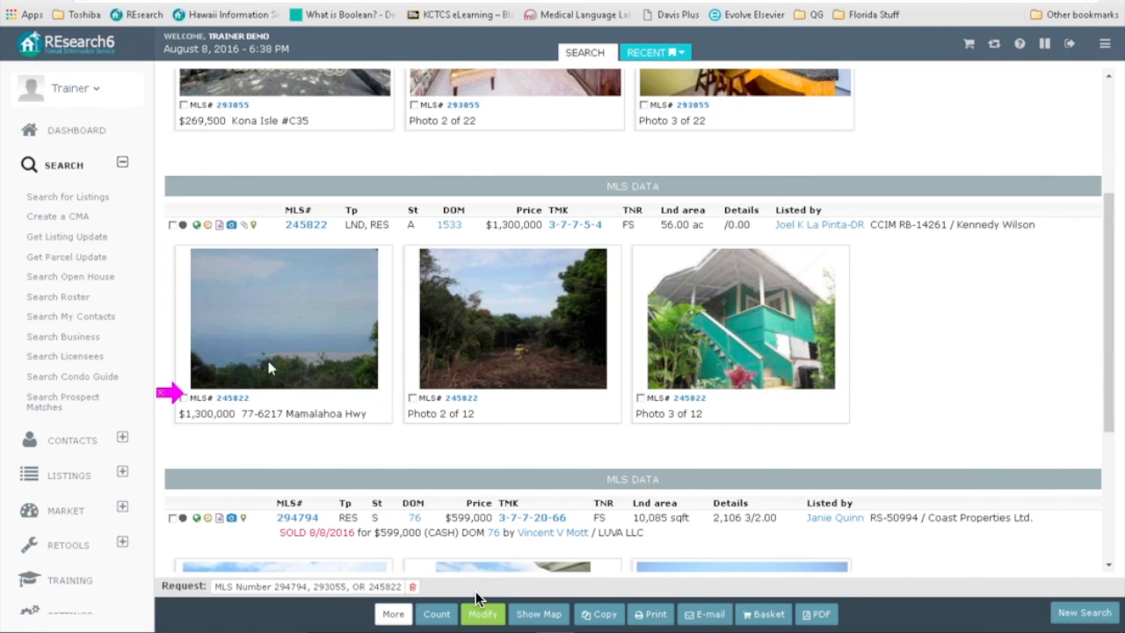
pyautogui.scroll(-4, 938, 435)
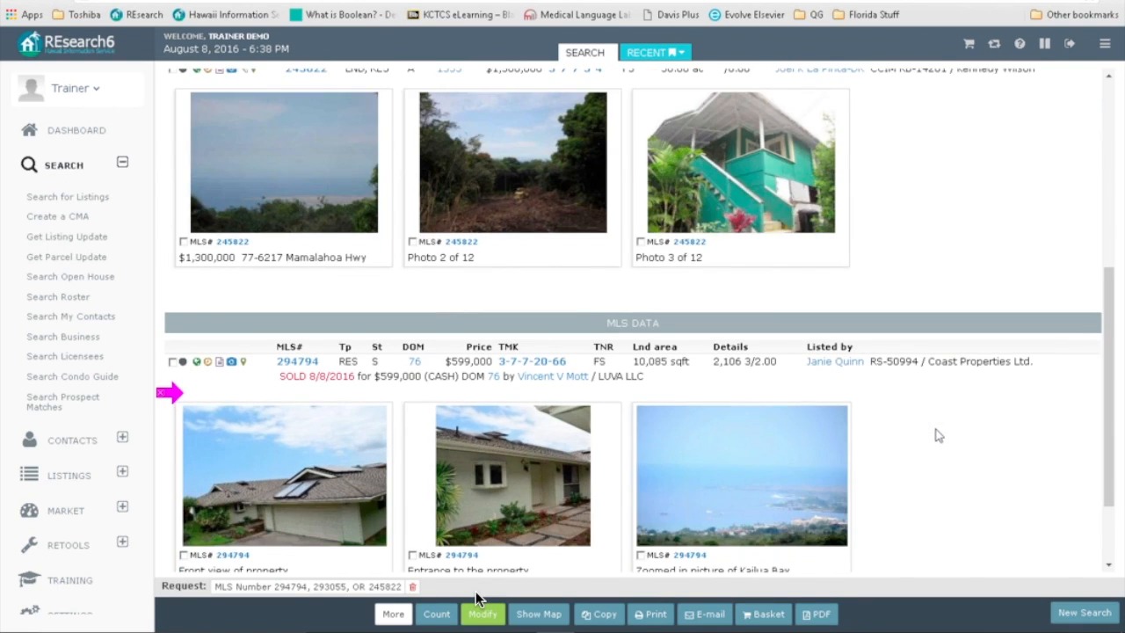
pyautogui.scroll(3, 937, 435)
pyautogui.scroll(4, 938, 434)
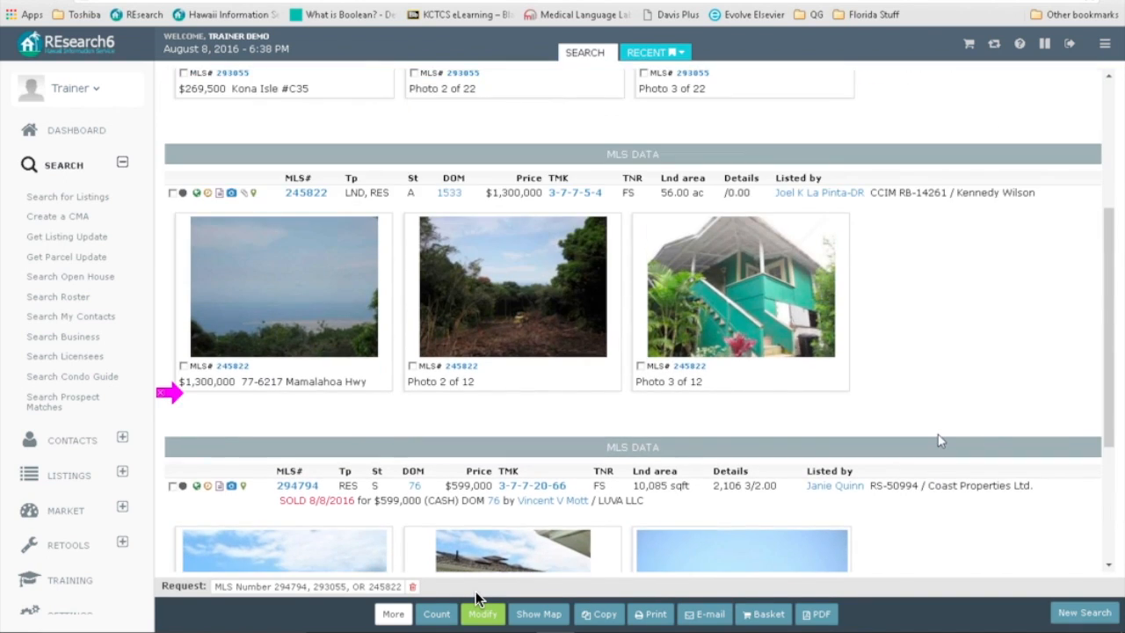
# Step: Re-run the search in Photo format with All photos per listing, then return to the search form
pyautogui.click(482, 613)
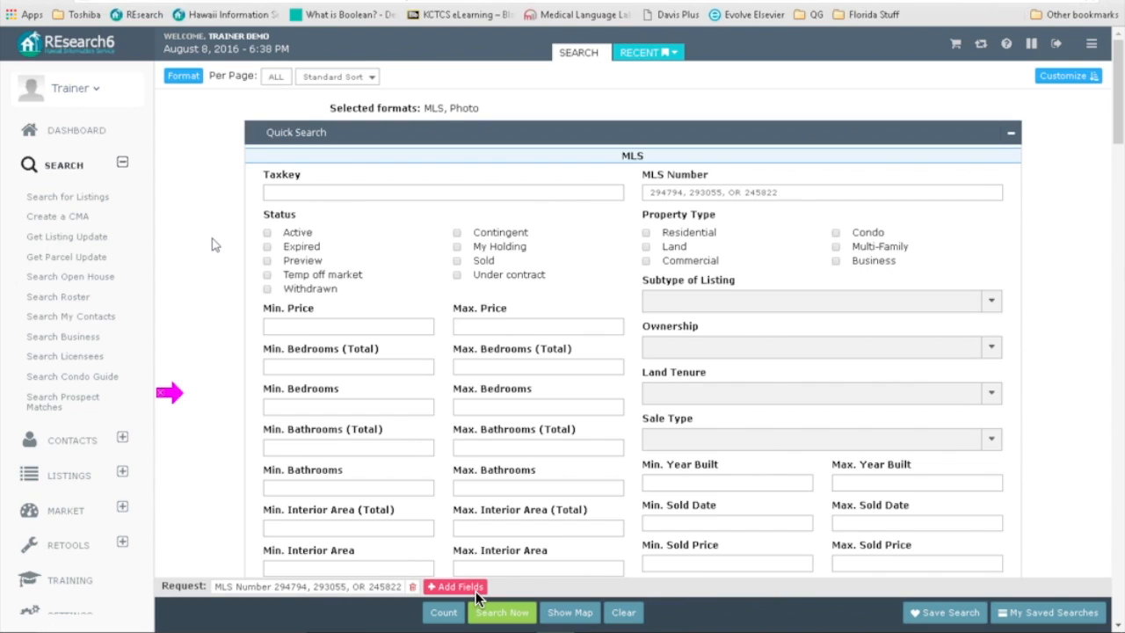
pyautogui.click(180, 79)
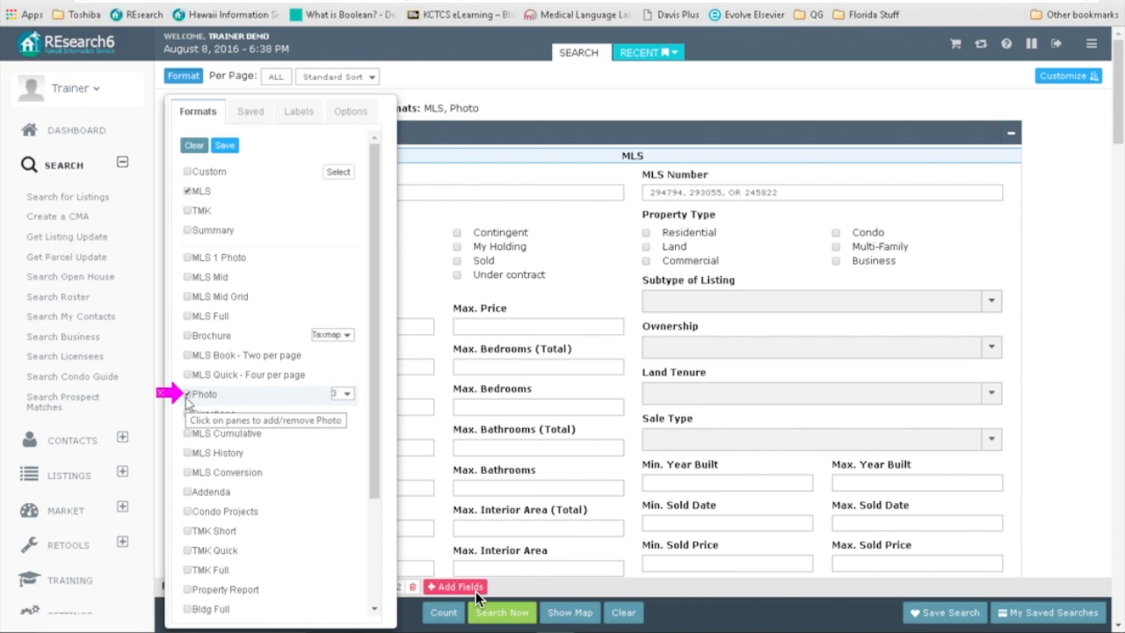
pyautogui.click(345, 394)
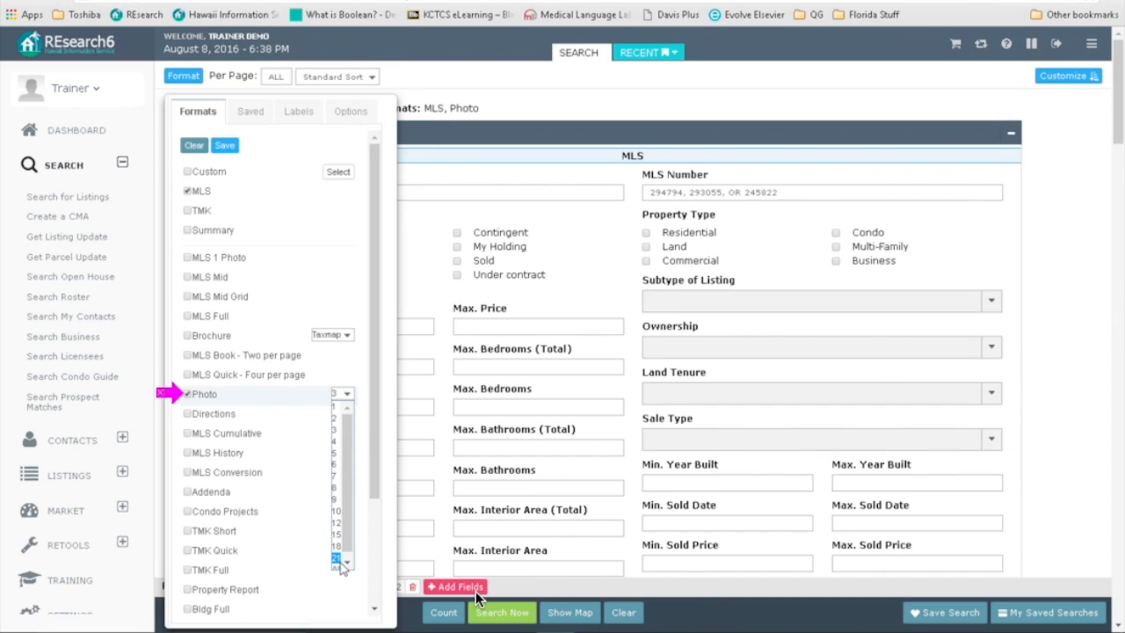
pyautogui.click(339, 563)
pyautogui.click(503, 613)
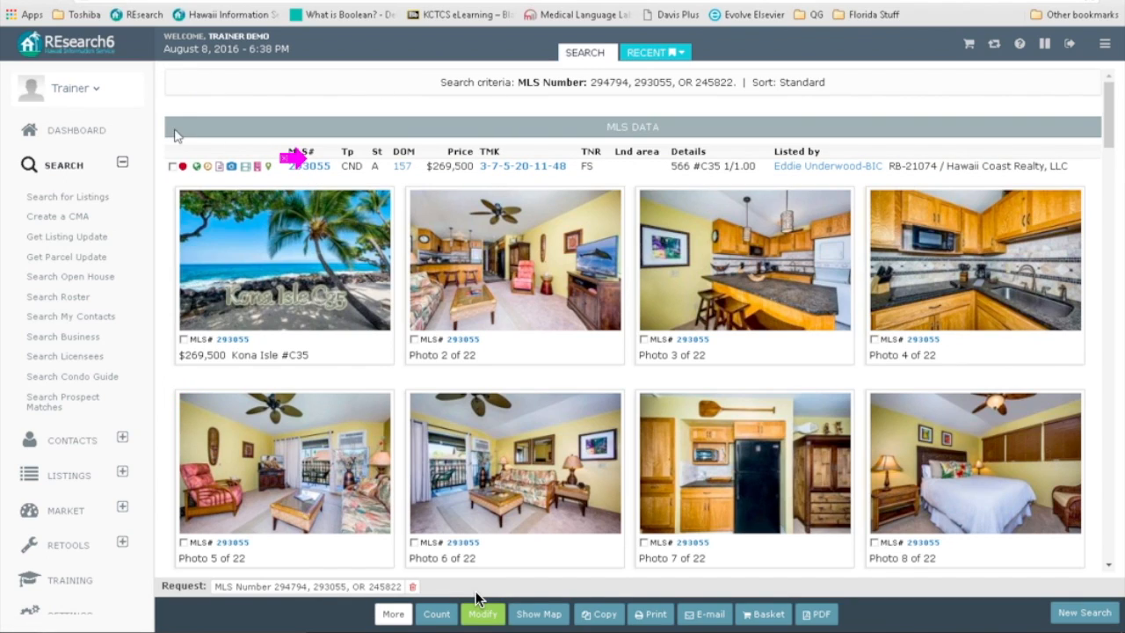
pyautogui.click(482, 614)
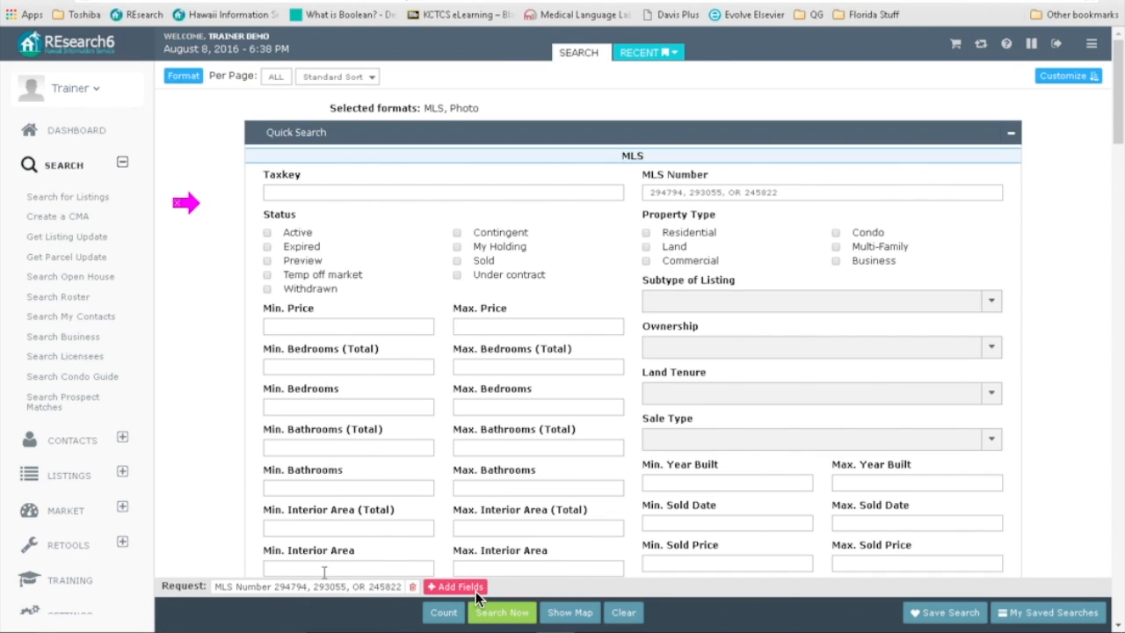
pyautogui.click(182, 79)
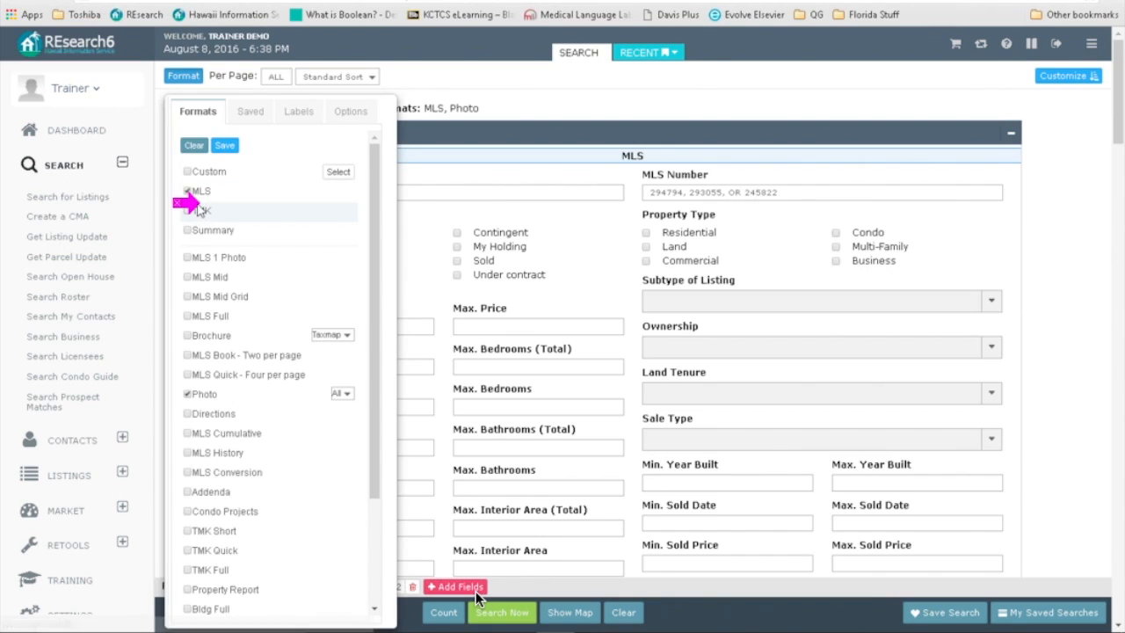
# Step: Replace Photo with the Directions format, show the listings' driving directions, and return to the form
pyautogui.click(187, 396)
pyautogui.click(186, 414)
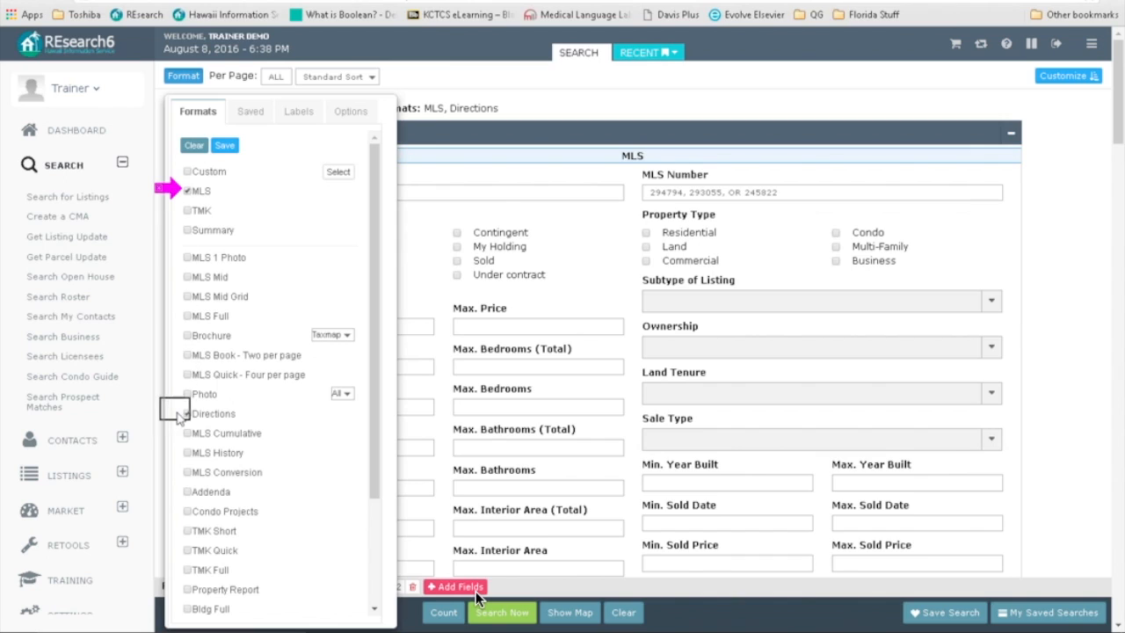
pyautogui.click(478, 607)
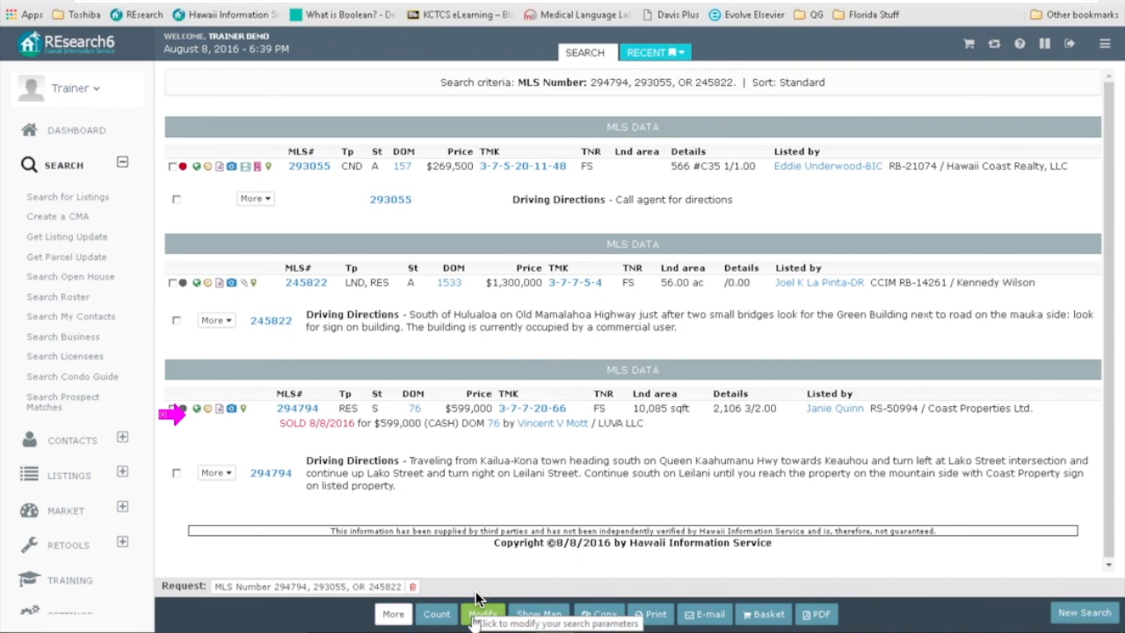
pyautogui.click(477, 599)
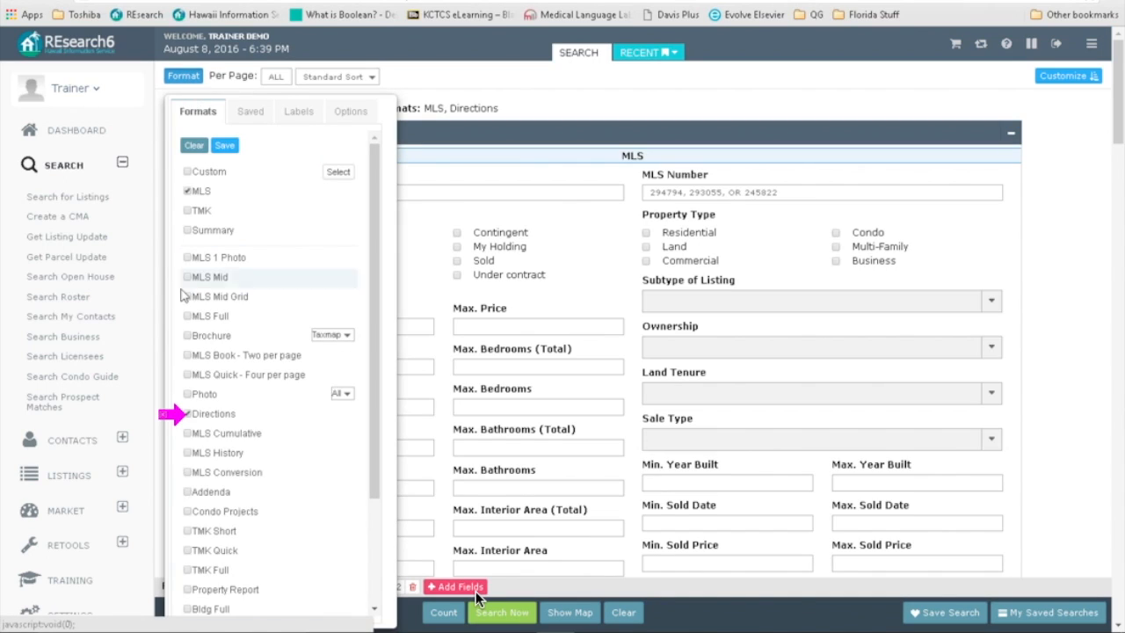
# Step: Swap Directions for MLS Cumulative, review the per-type listing counts, and return to the form
pyautogui.click(186, 415)
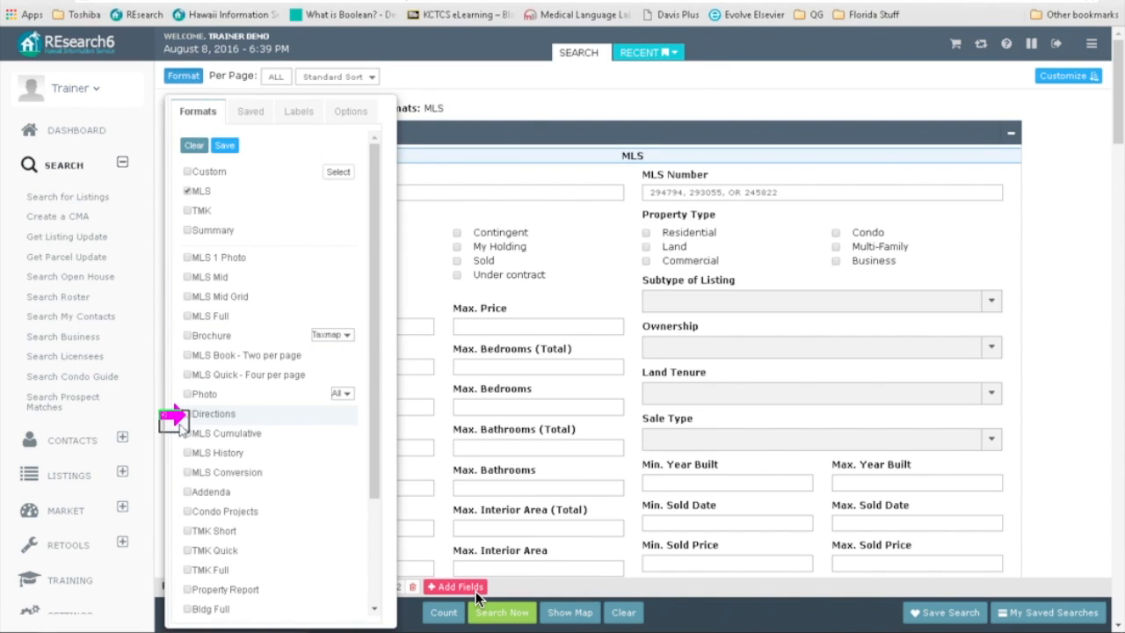
pyautogui.click(186, 433)
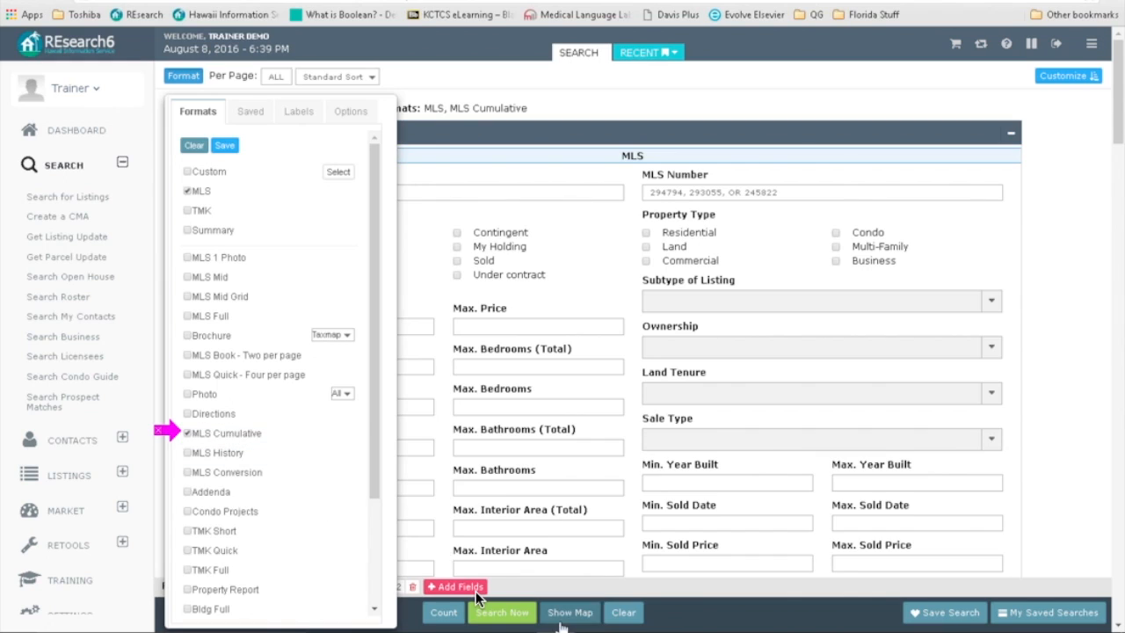
pyautogui.click(481, 607)
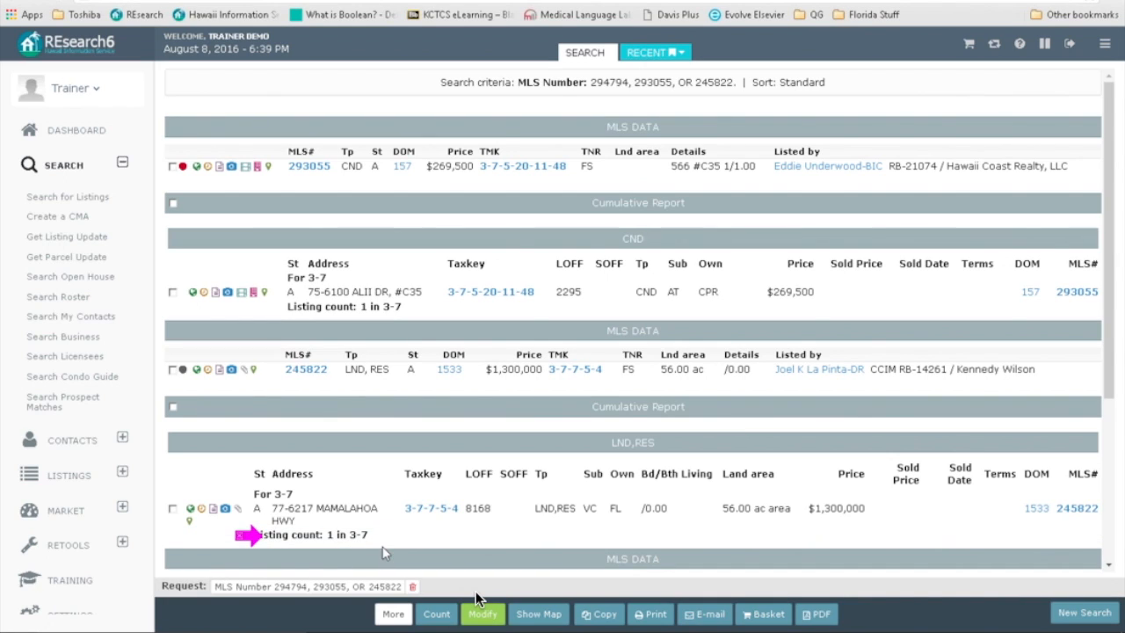
pyautogui.scroll(-3, 392, 547)
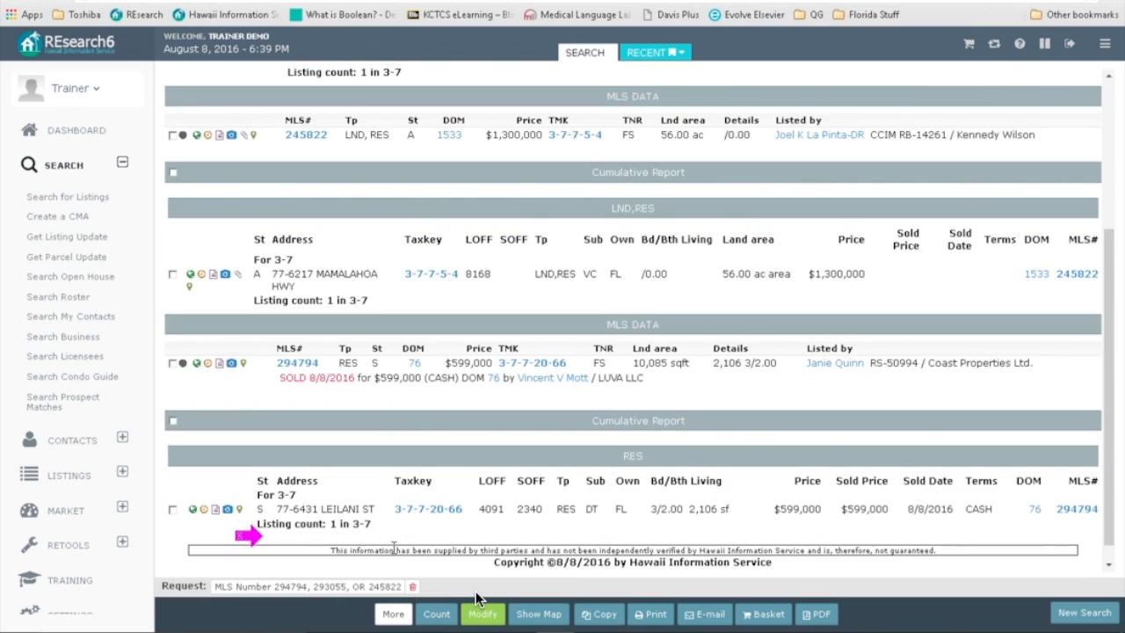
pyautogui.scroll(-1, 476, 598)
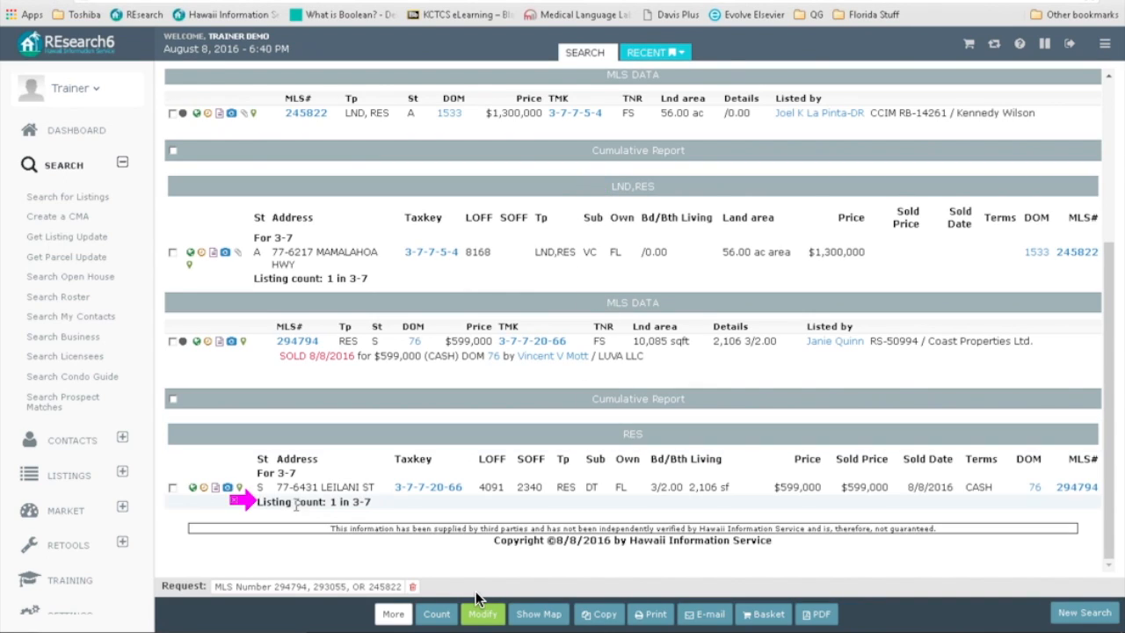
pyautogui.click(481, 613)
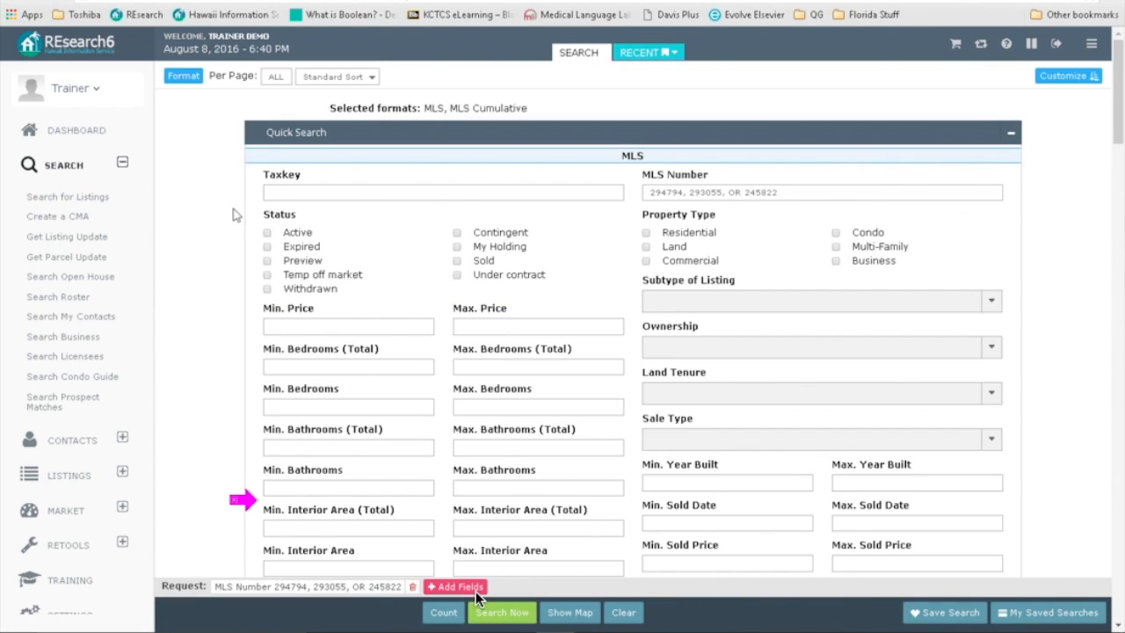
# Step: Swap MLS Cumulative for MLS History, scroll through each listing's field changes, then return
pyautogui.click(182, 78)
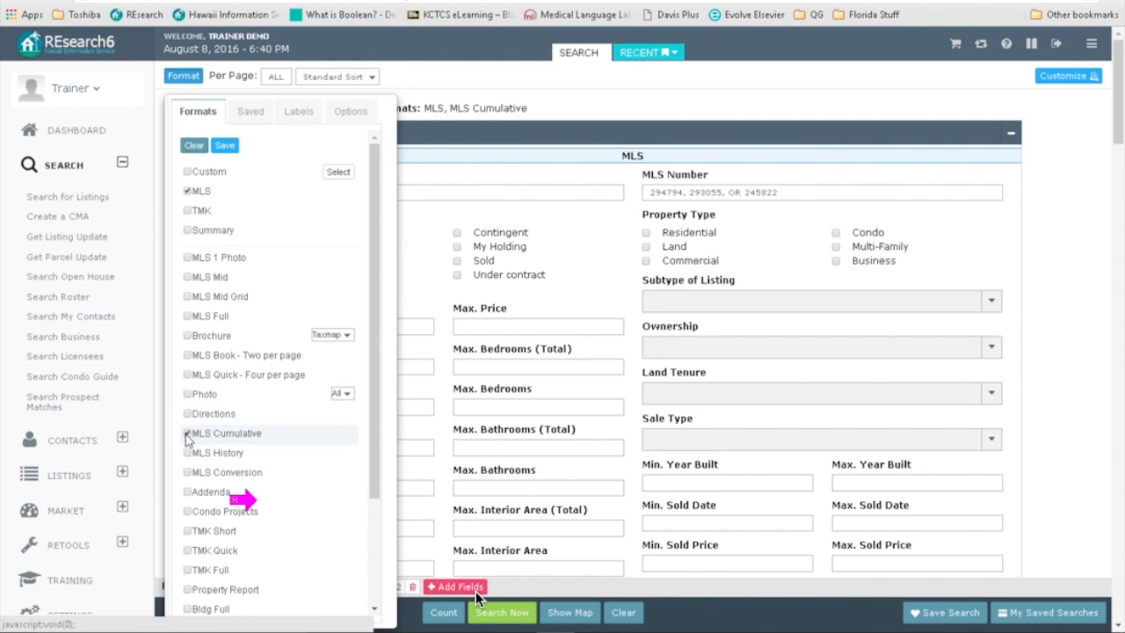
pyautogui.click(188, 434)
pyautogui.click(187, 453)
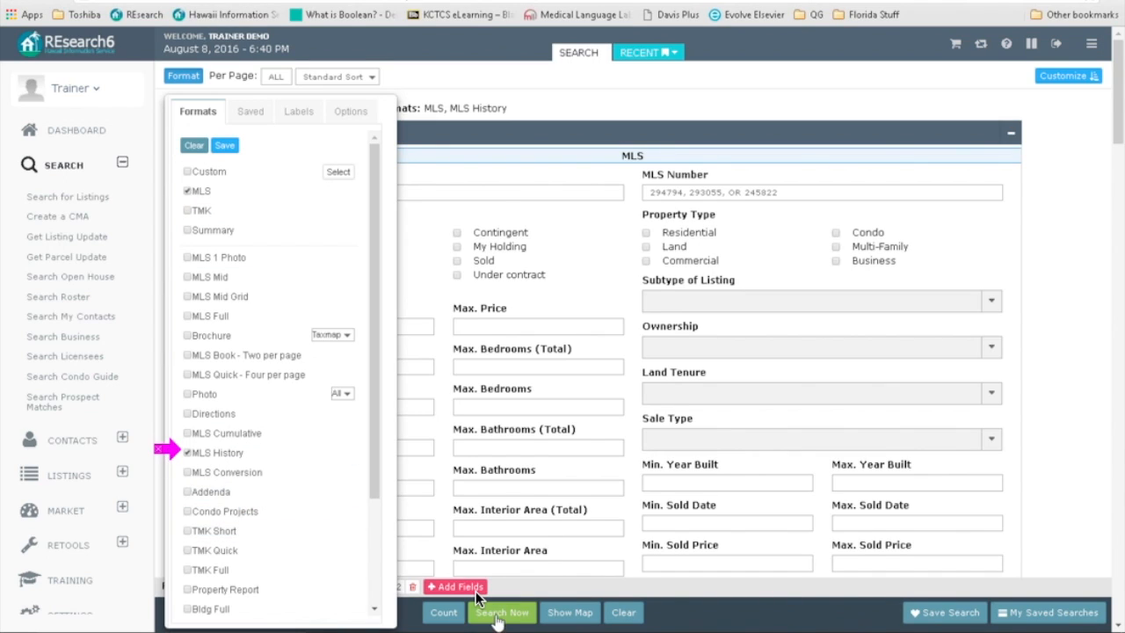
pyautogui.click(492, 612)
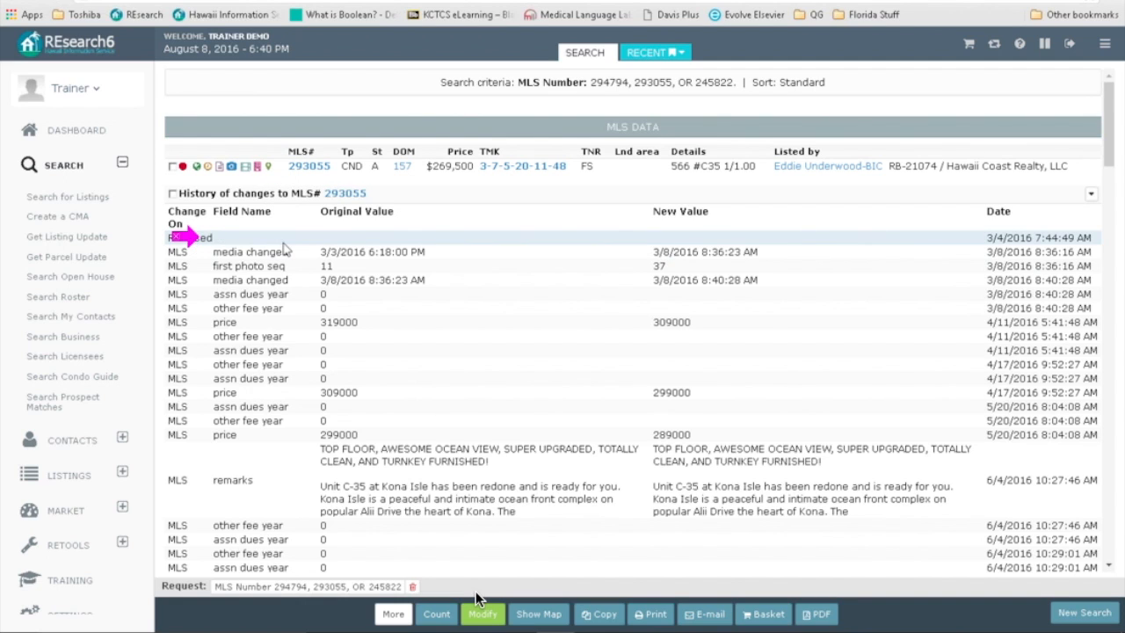
pyautogui.scroll(-10, 326, 361)
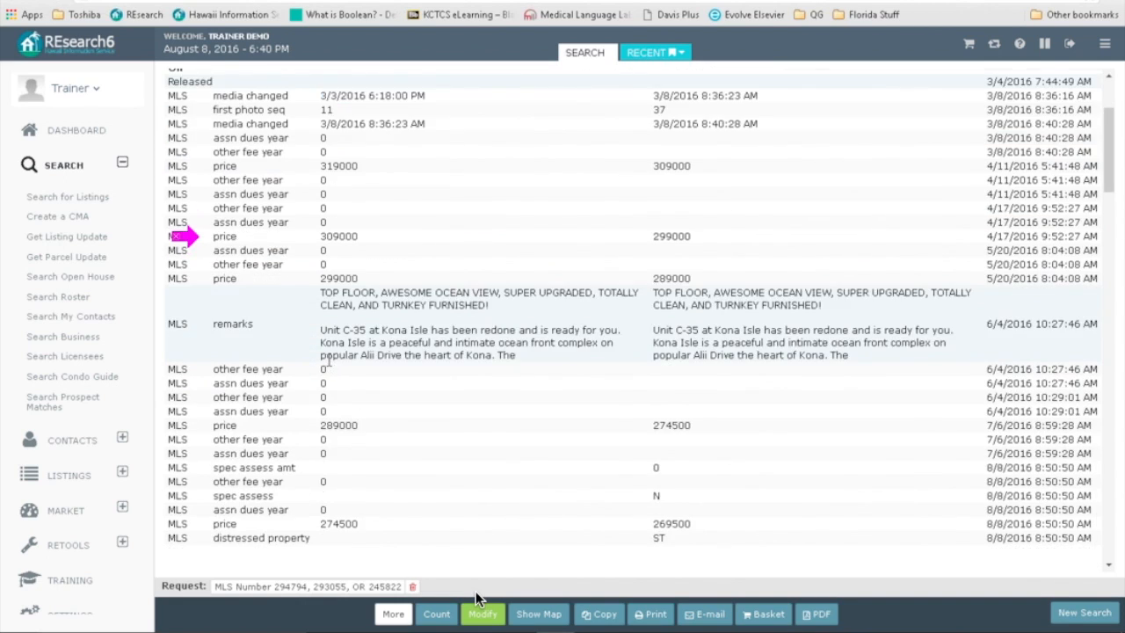
pyautogui.scroll(-10, 332, 395)
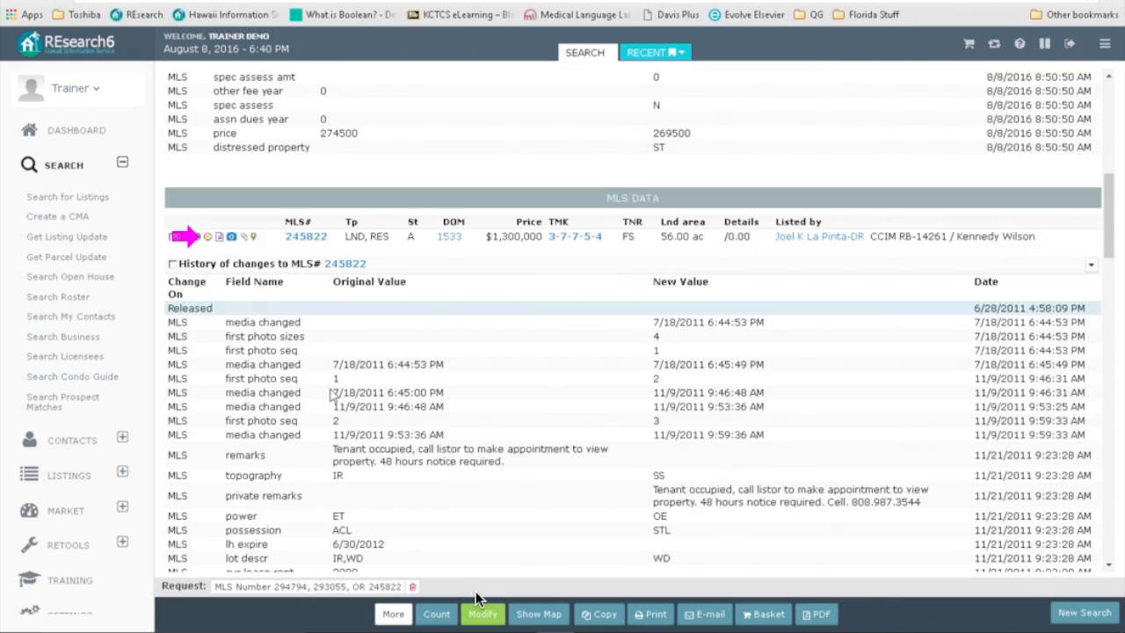
pyautogui.scroll(-10, 332, 409)
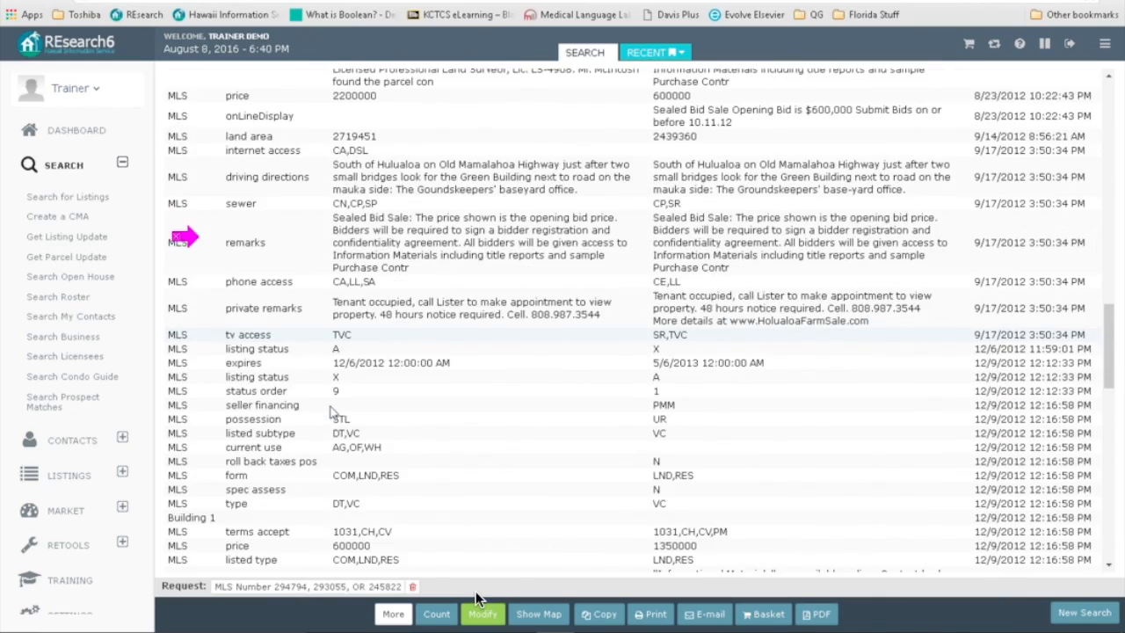
pyautogui.scroll(-4, 332, 413)
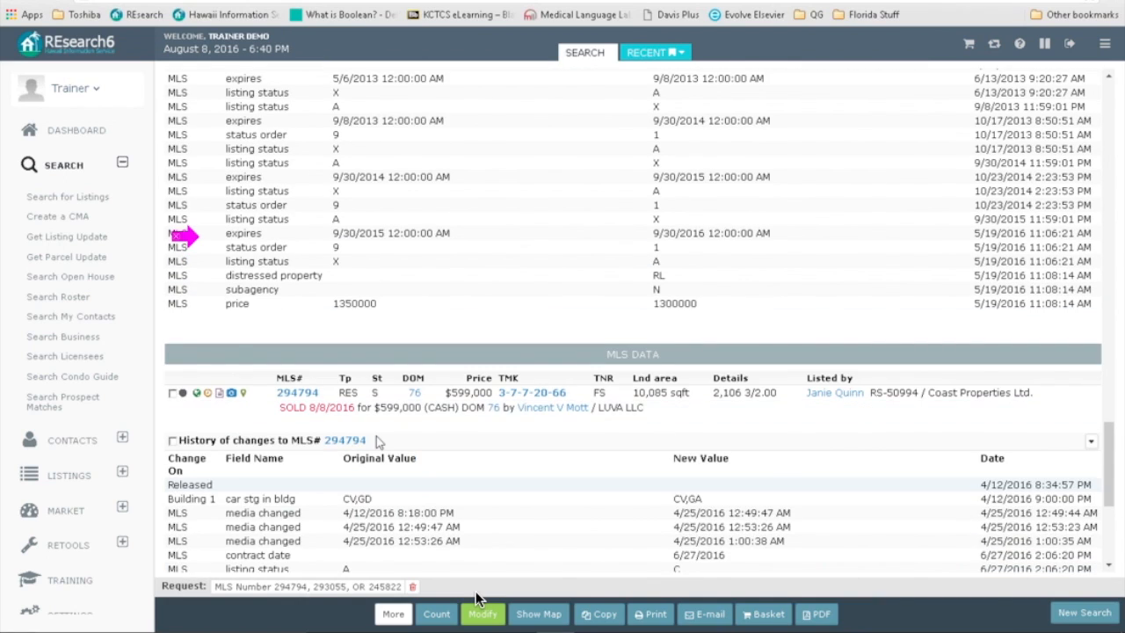
pyautogui.click(479, 610)
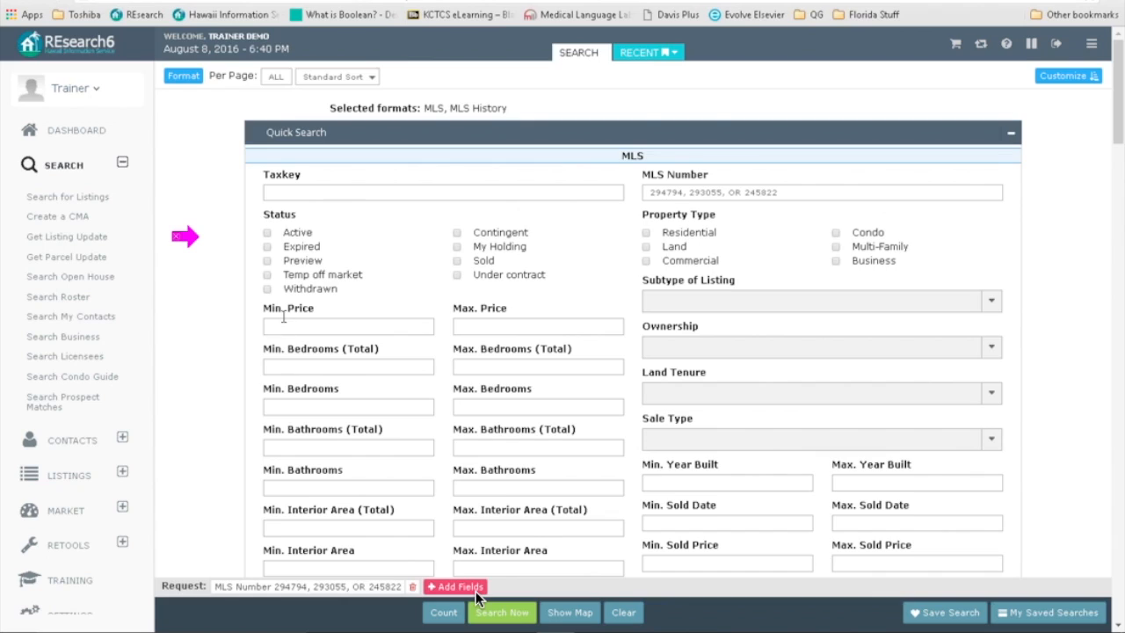
# Step: Replace MLS History with the Addenda format, view the listings' addenda, and return to the form
pyautogui.click(182, 75)
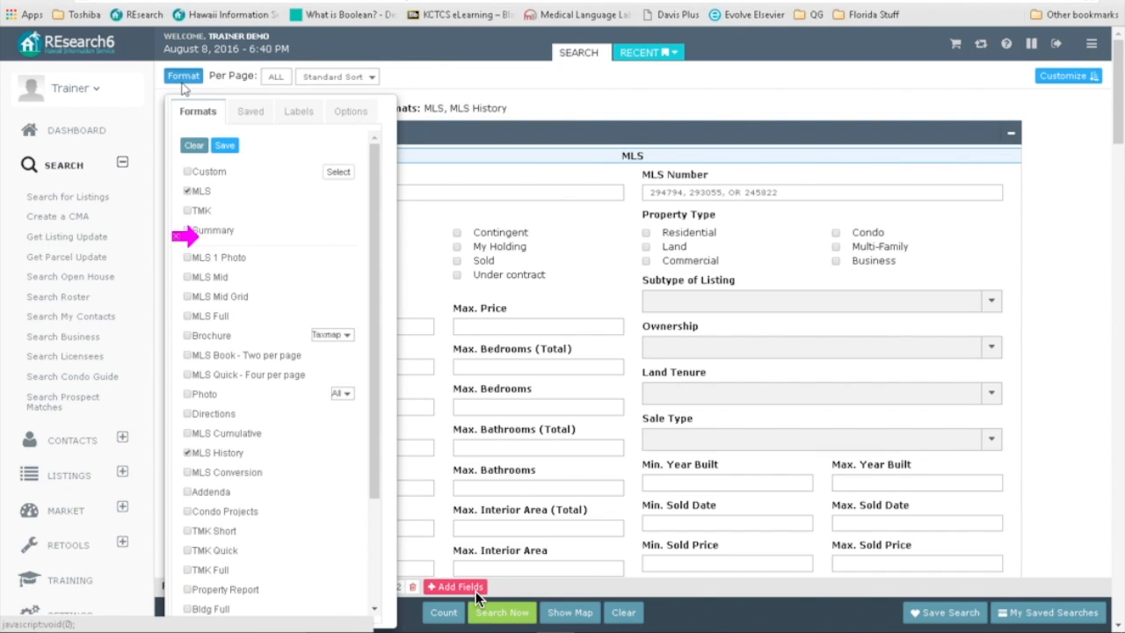
pyautogui.click(186, 454)
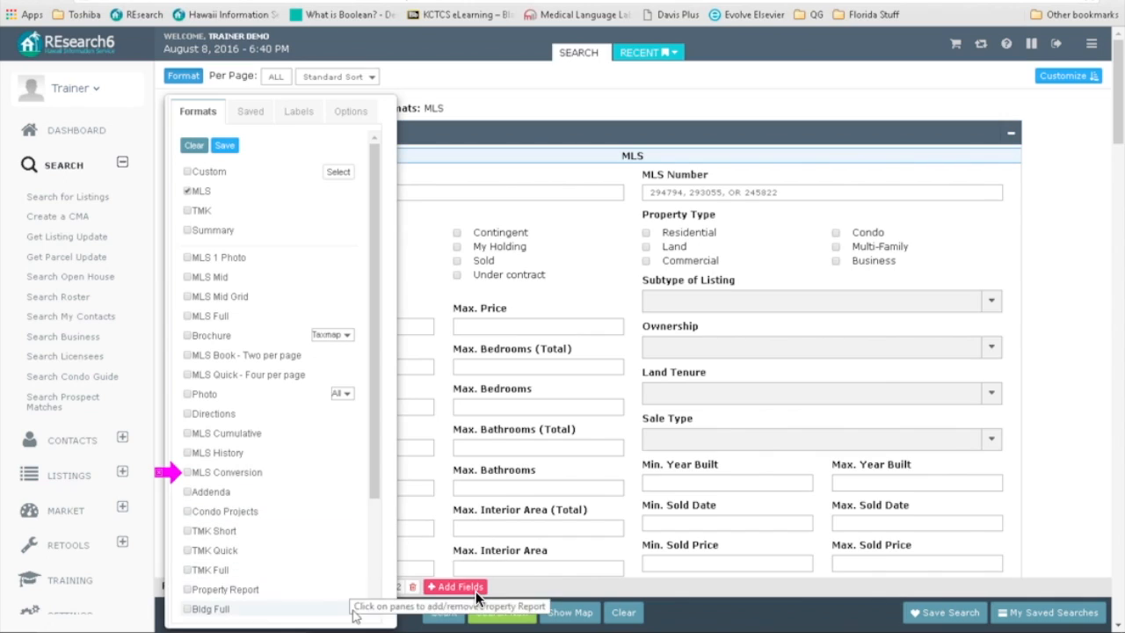
pyautogui.click(373, 612)
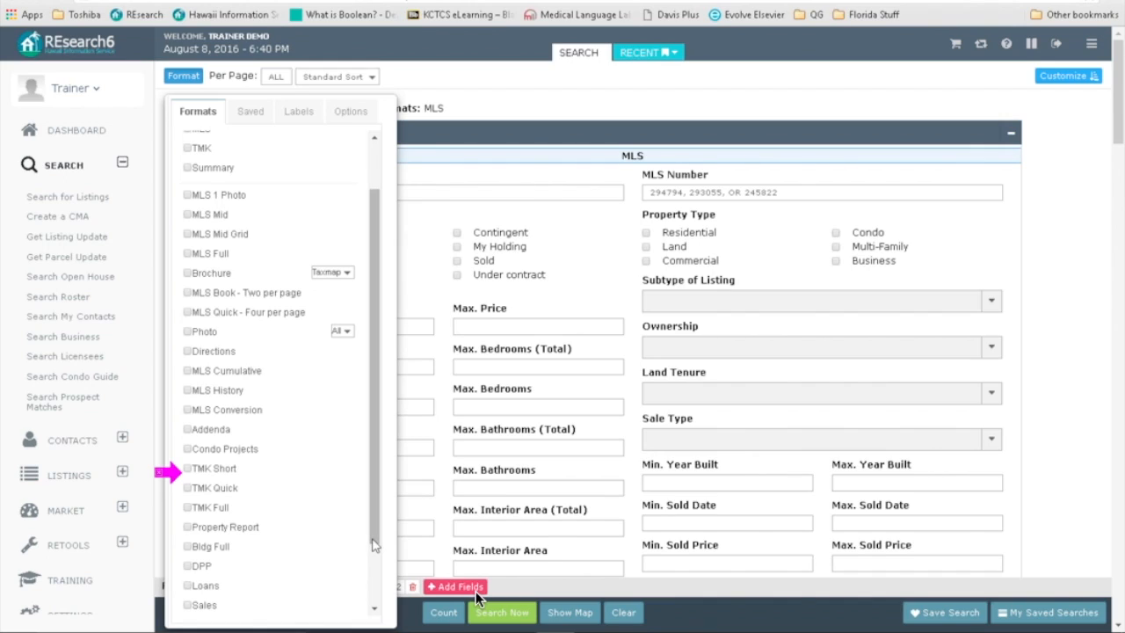
pyautogui.click(187, 430)
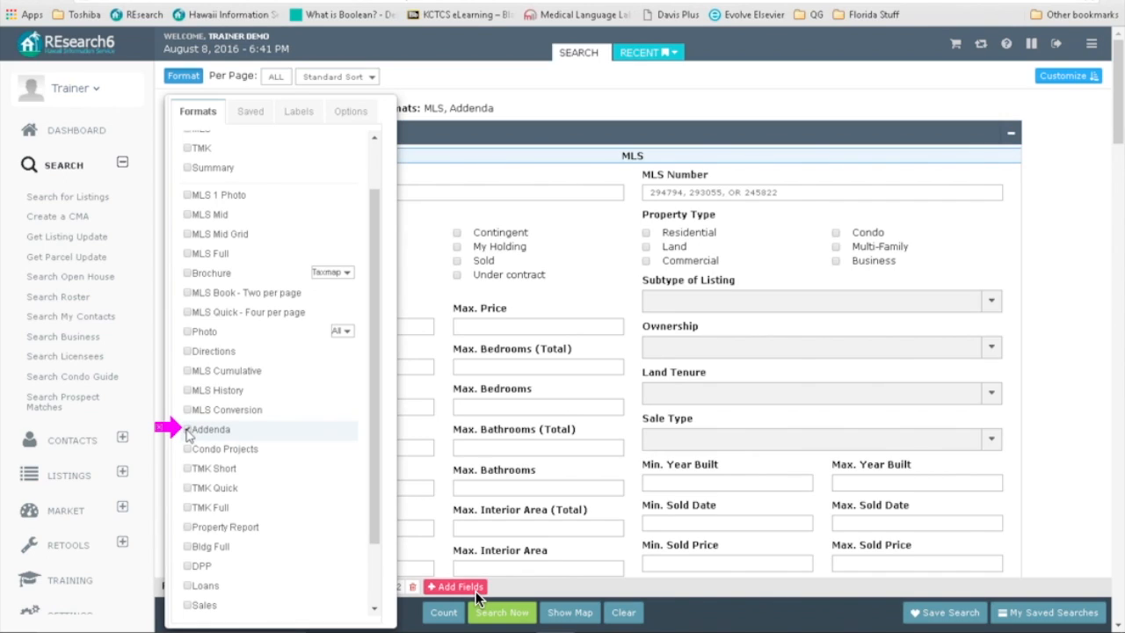
pyautogui.click(502, 612)
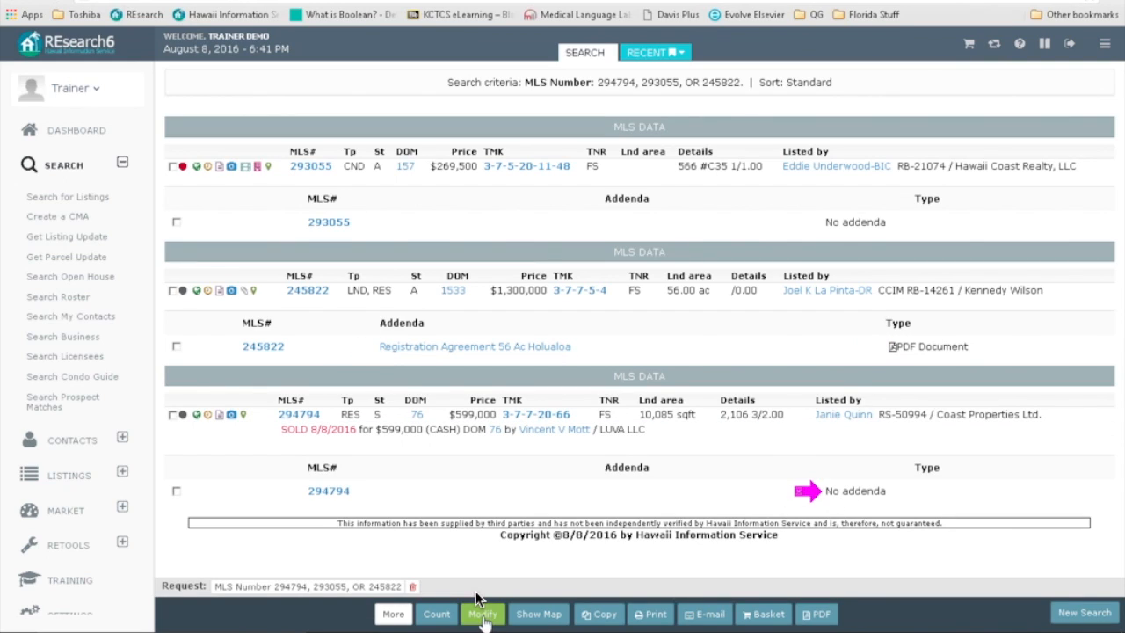
pyautogui.click(482, 613)
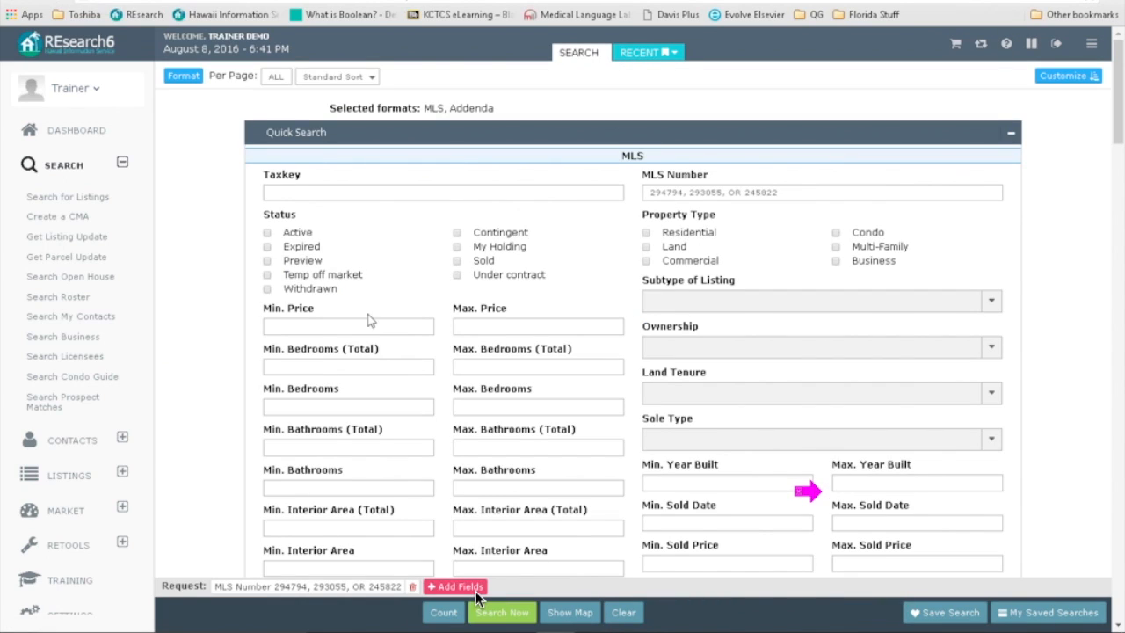
# Step: Swap Addenda for Condo Projects, view the Kona Isle project report, and return to the form
pyautogui.click(184, 75)
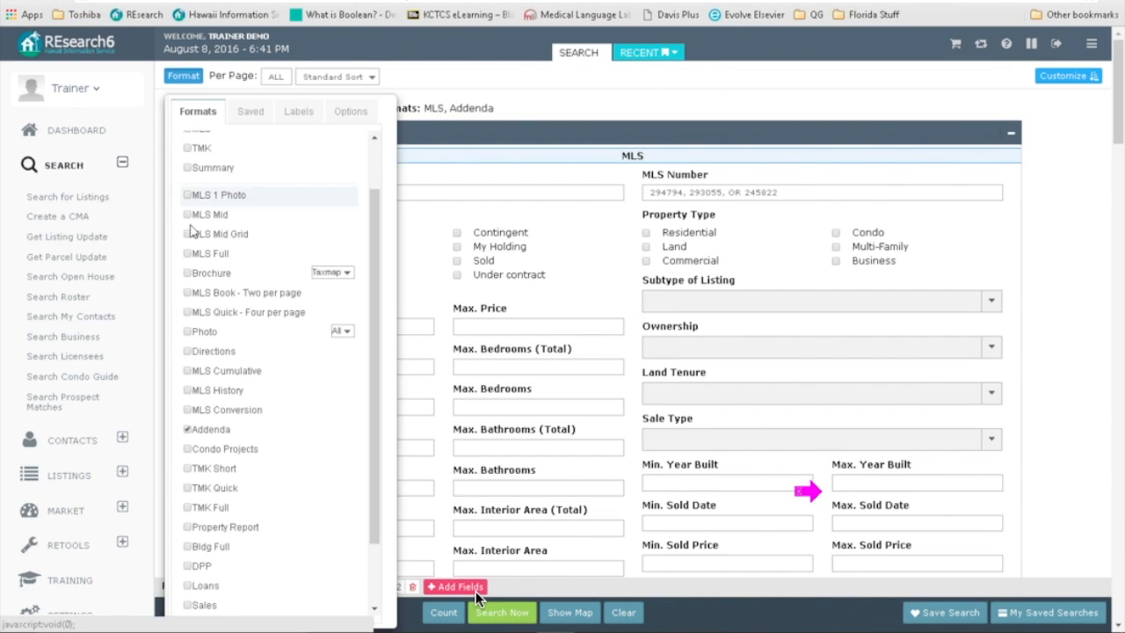
pyautogui.click(188, 449)
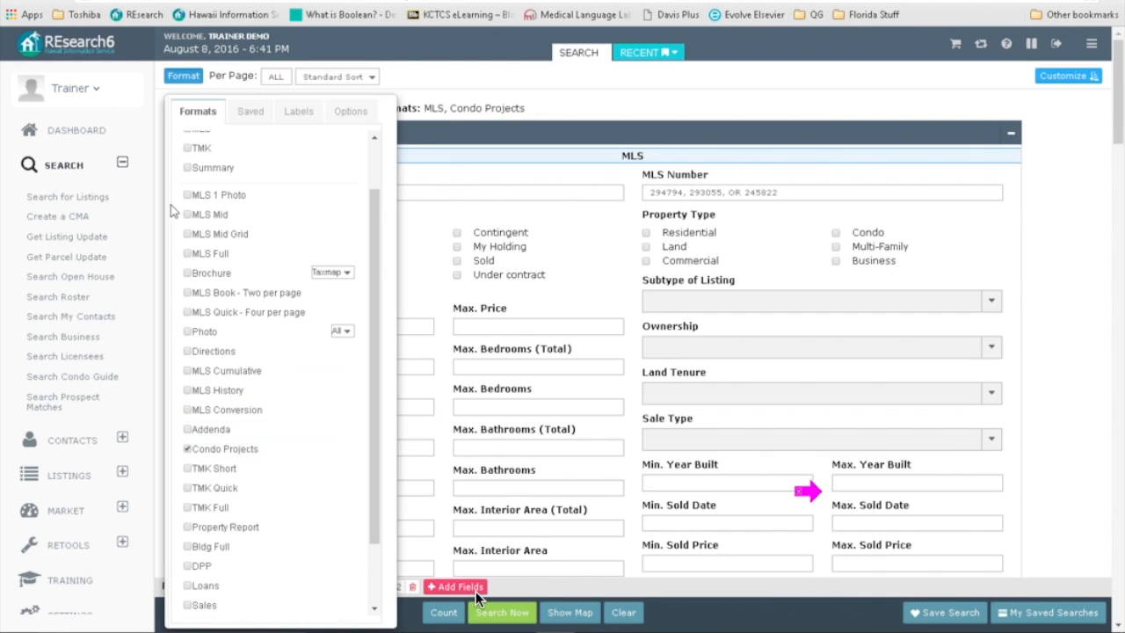
pyautogui.click(505, 613)
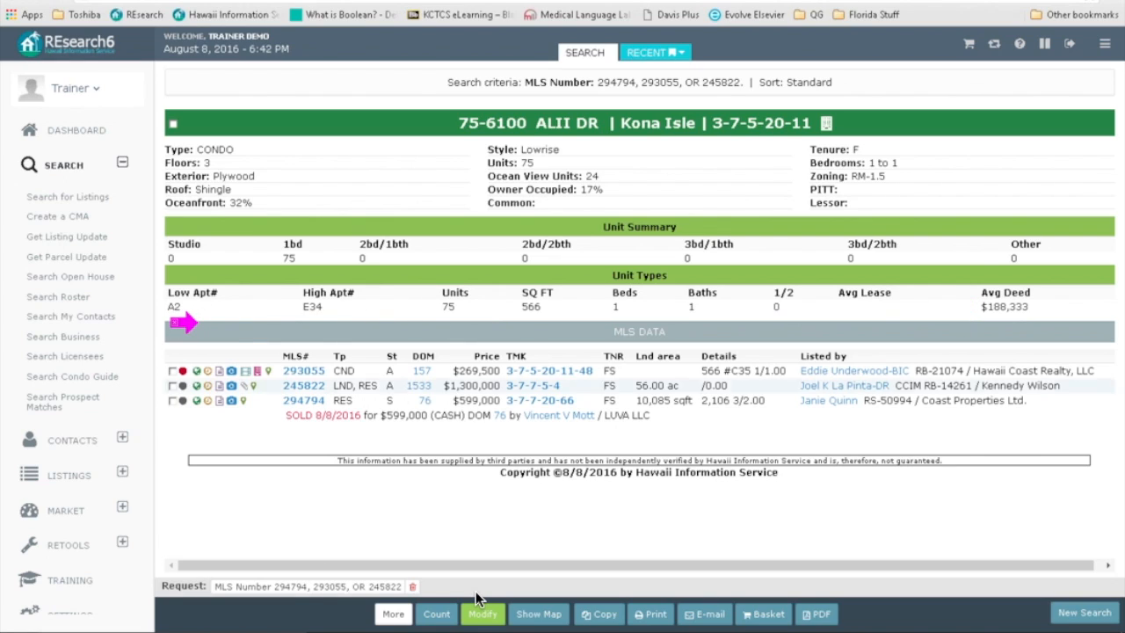
pyautogui.click(479, 607)
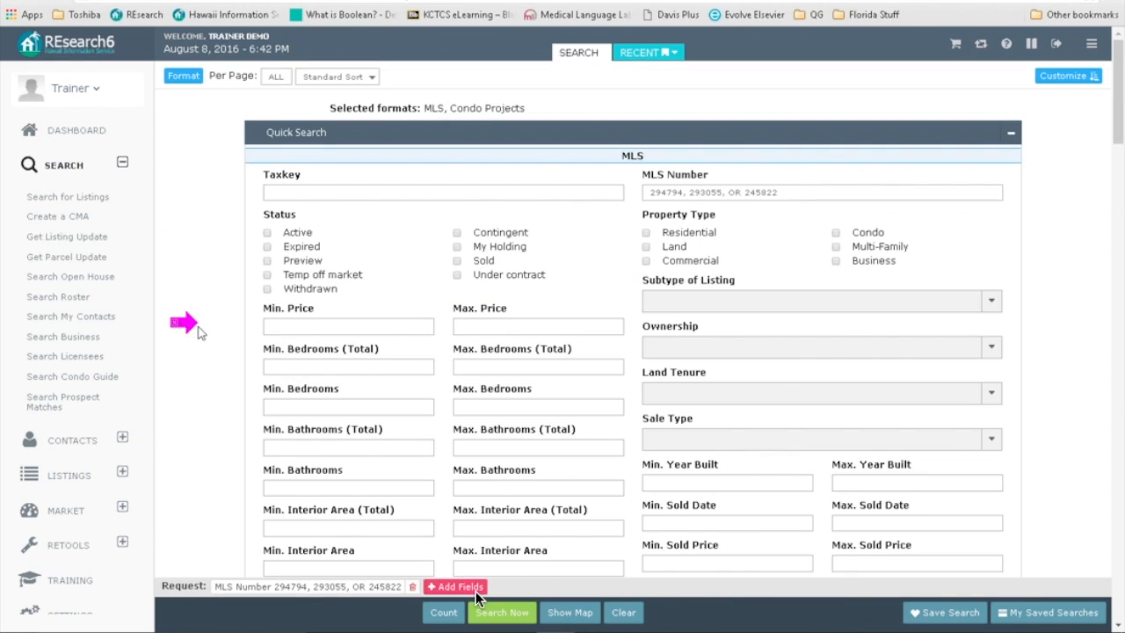
# Step: Deselect Condo Projects and MLS, leaving TMK Short as the only report format
pyautogui.click(176, 79)
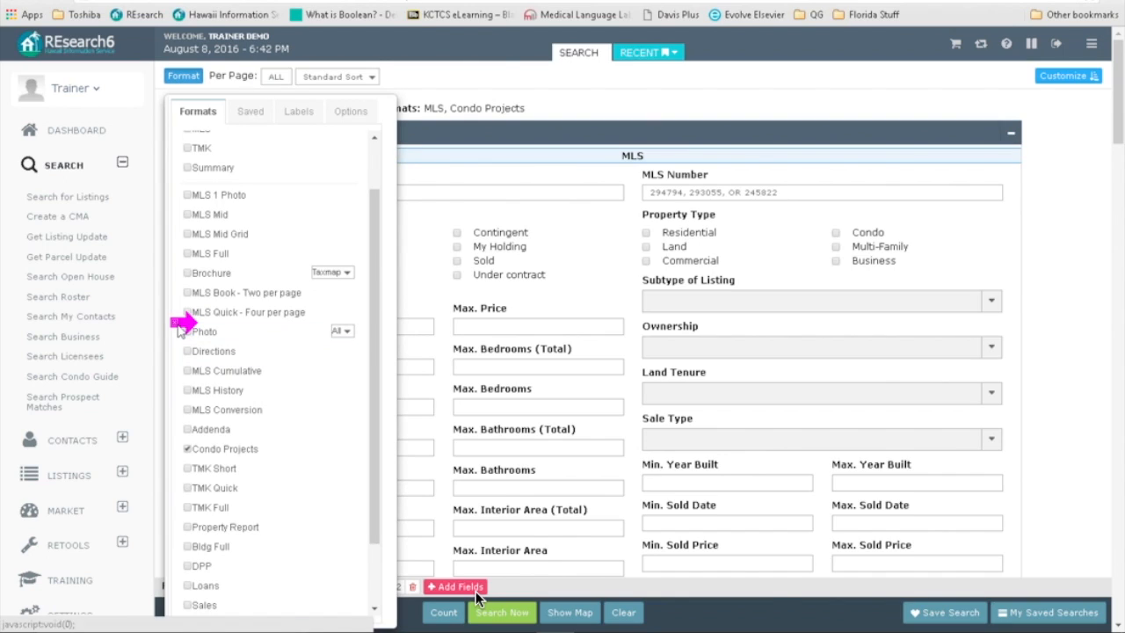
pyautogui.click(187, 449)
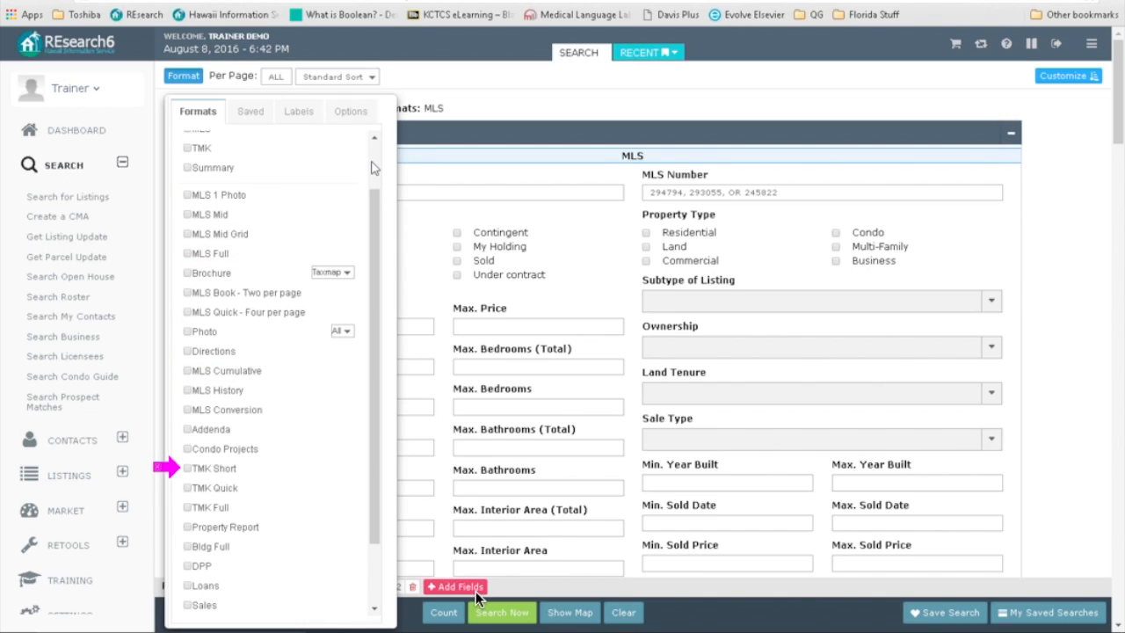
pyautogui.scroll(2, 374, 167)
pyautogui.click(187, 191)
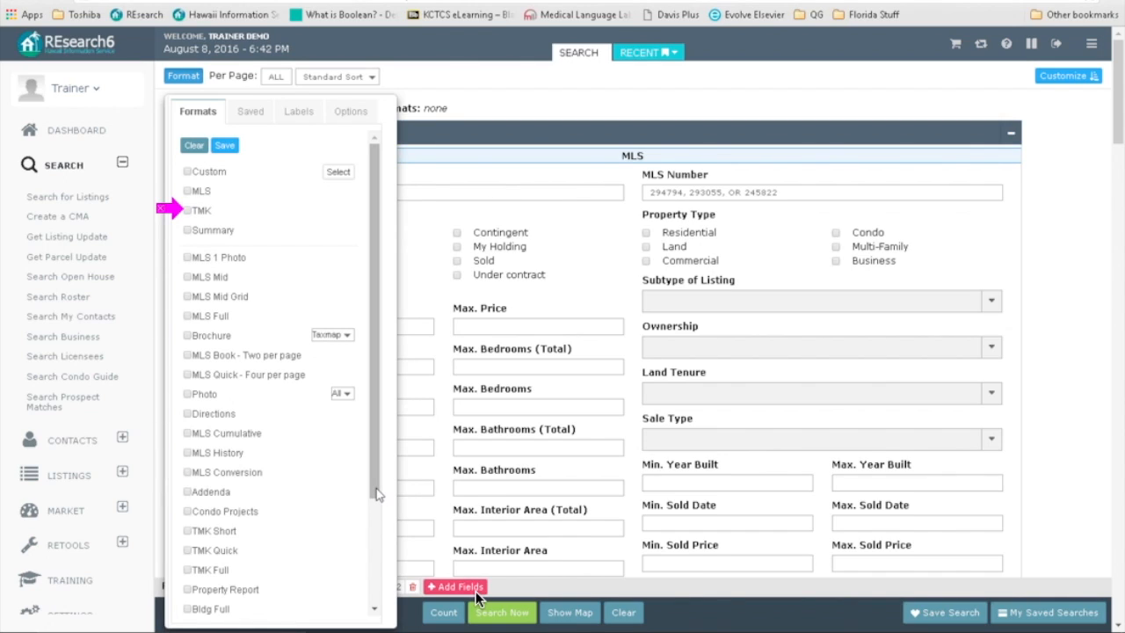
pyautogui.moveTo(376, 503); pyautogui.dragTo(376, 585)
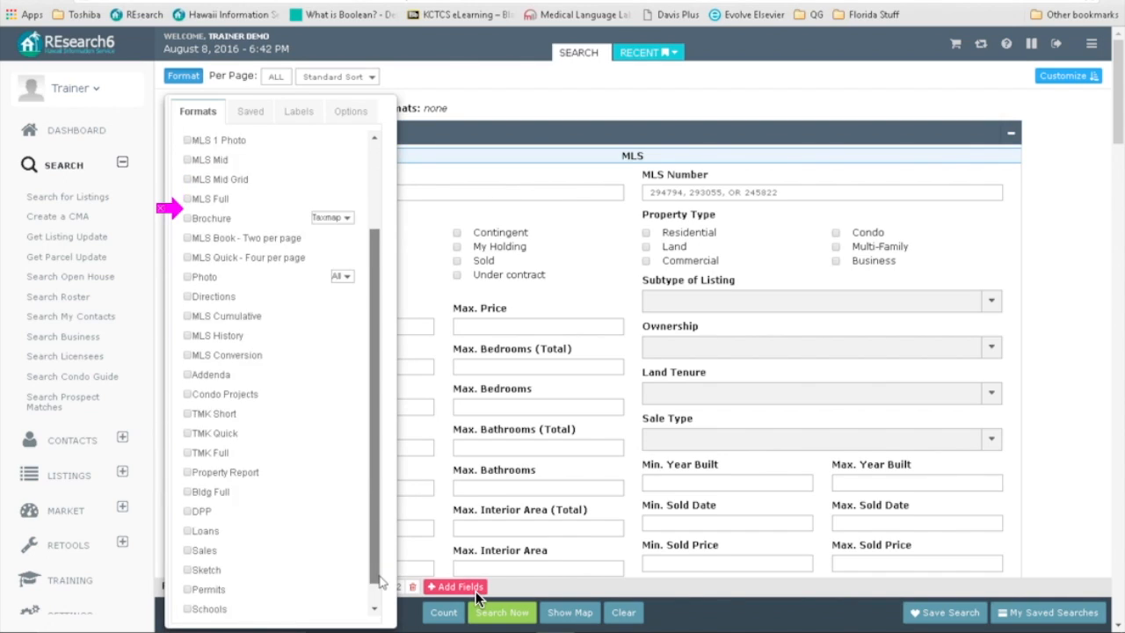
pyautogui.click(181, 412)
# Step: Run the TMK Short search, review the assessed values and sales histories, and return
pyautogui.click(492, 614)
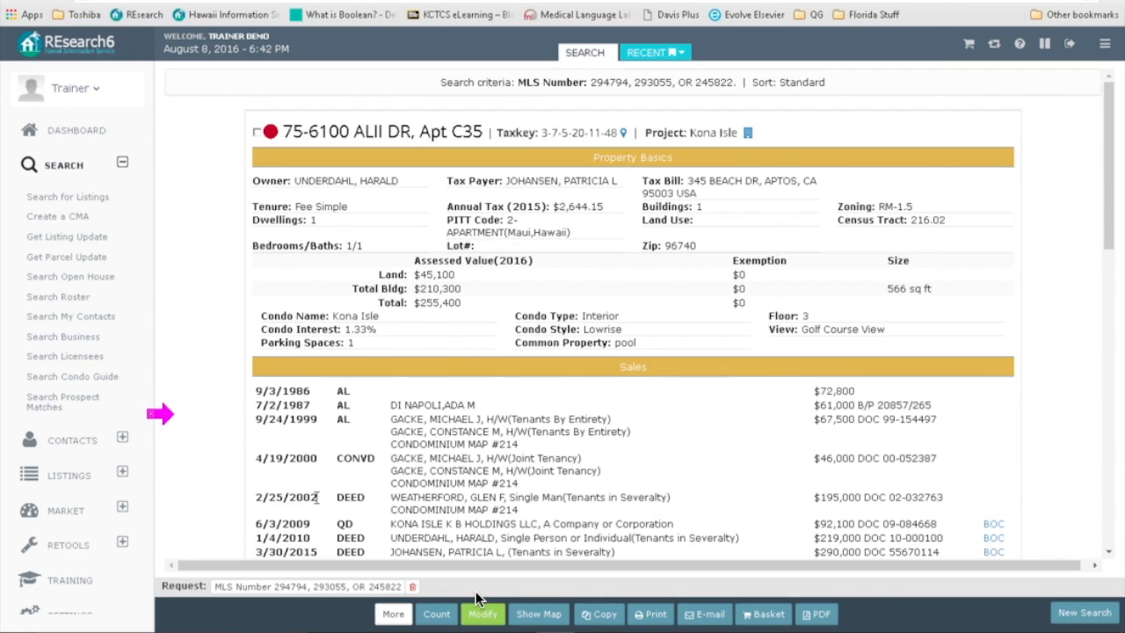
pyautogui.scroll(-3, 475, 598)
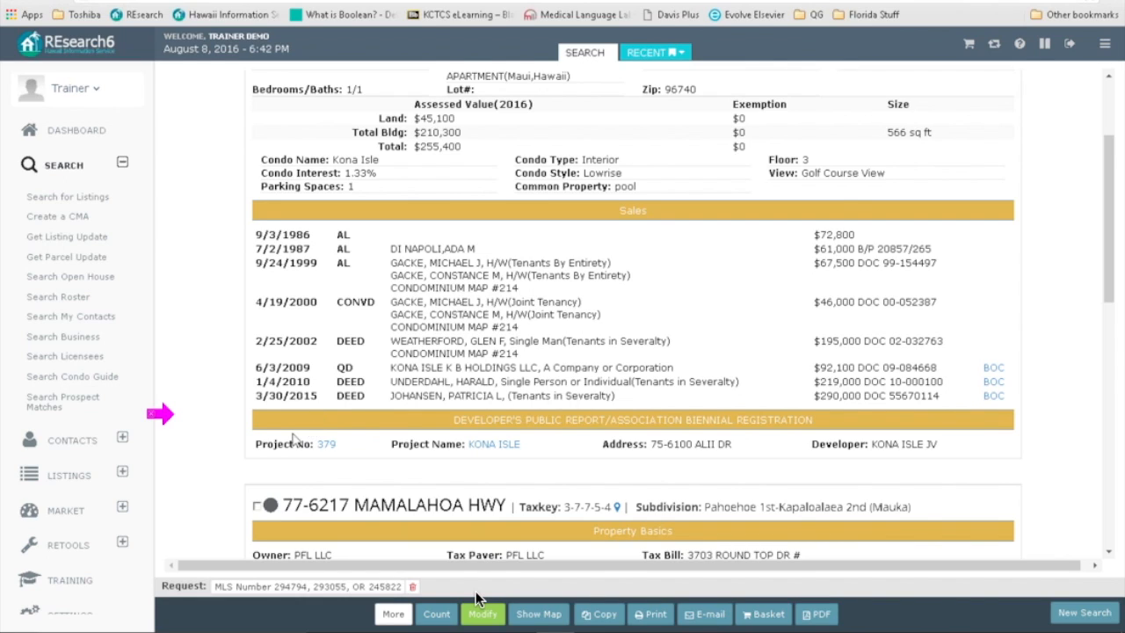
pyautogui.scroll(1, 282, 440)
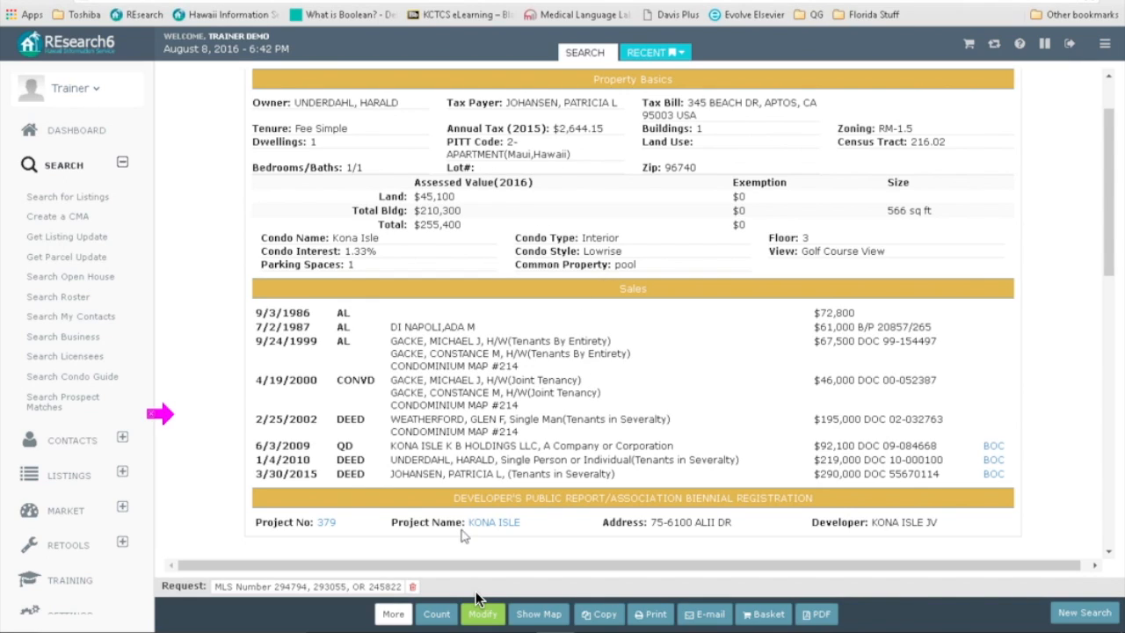
pyautogui.scroll(-4, 502, 490)
pyautogui.scroll(-3, 501, 489)
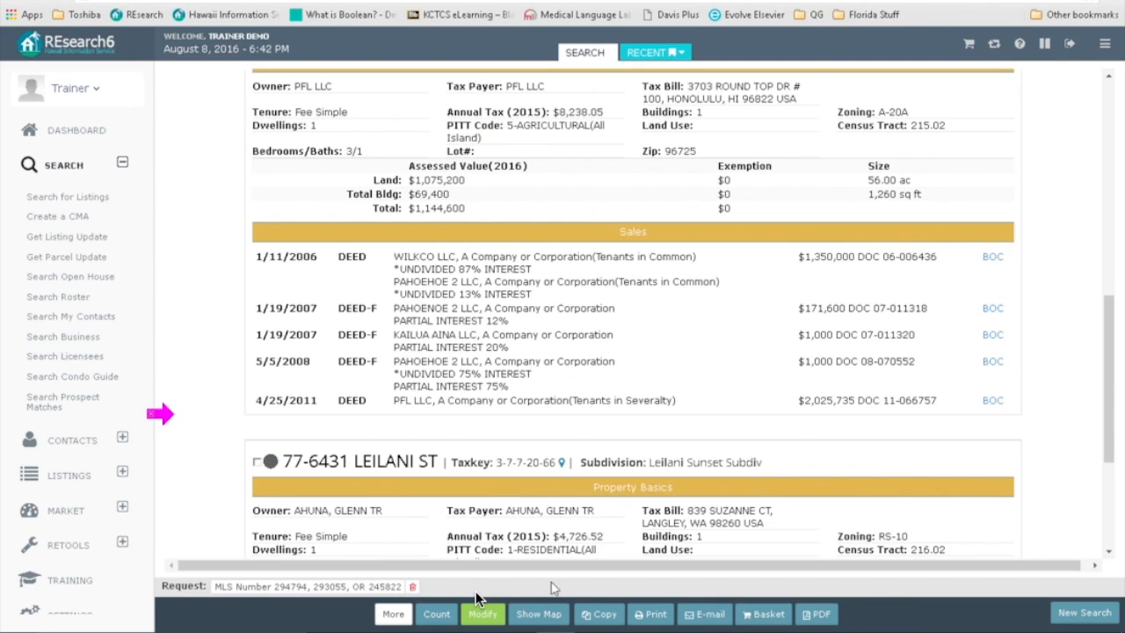
pyautogui.click(480, 612)
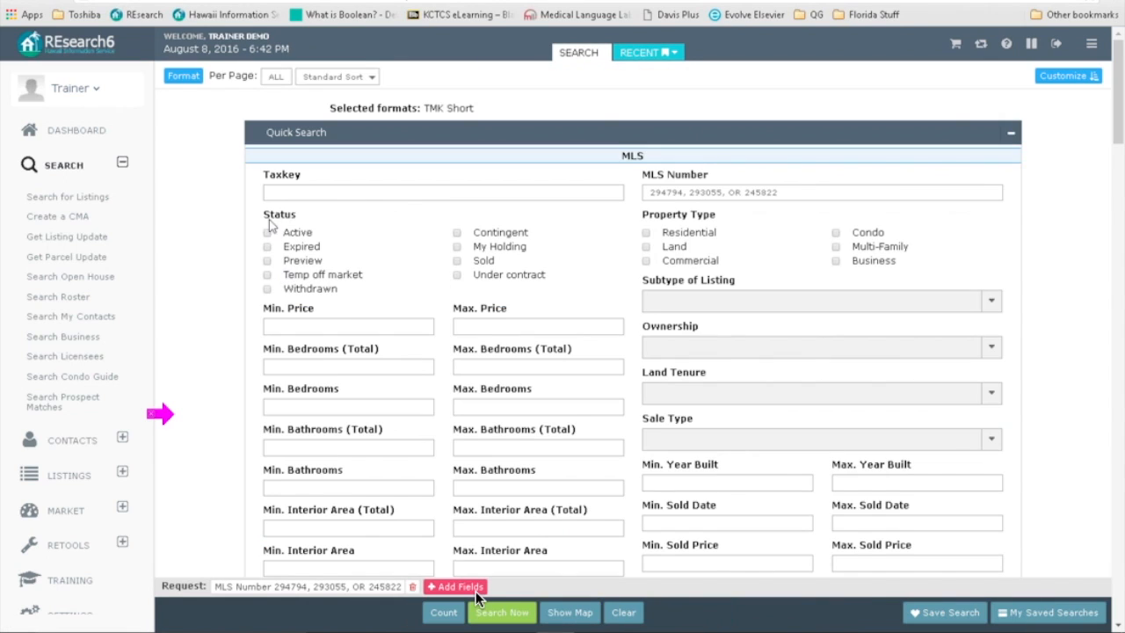
# Step: Run the search in TMK Quick format to show Public Record Data cards
pyautogui.click(183, 76)
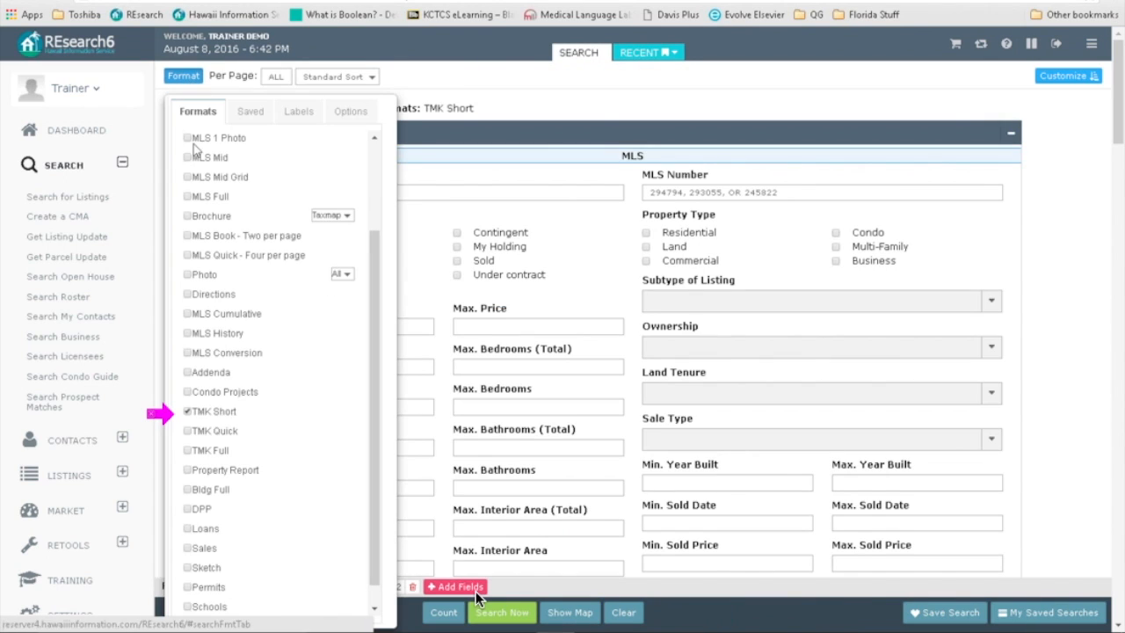
pyautogui.click(188, 431)
pyautogui.click(483, 610)
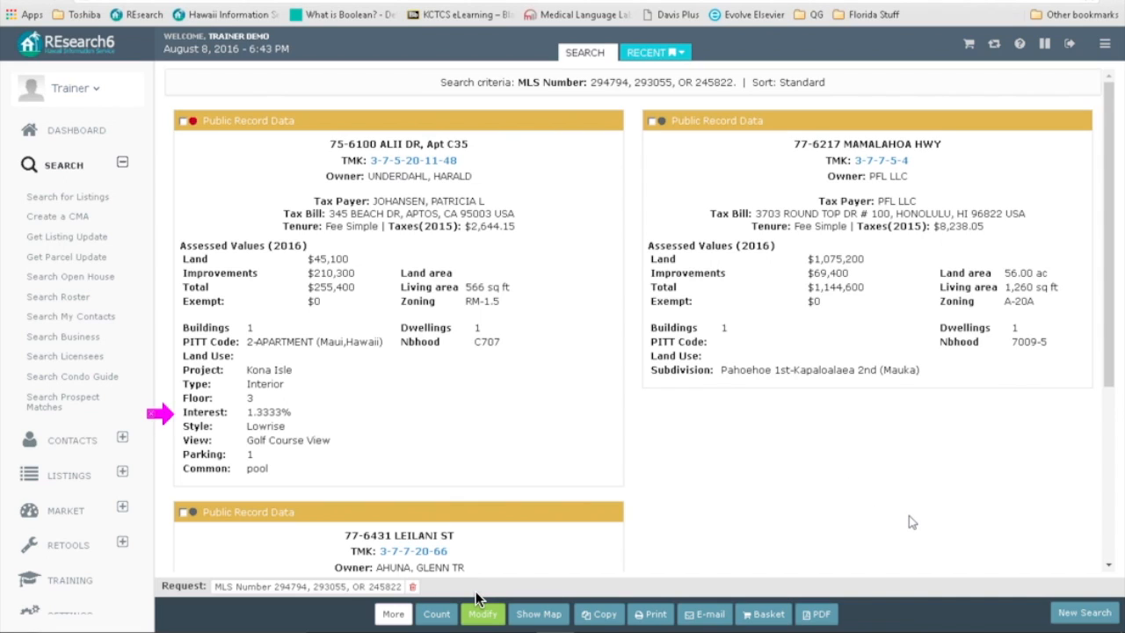
pyautogui.scroll(-3, 910, 522)
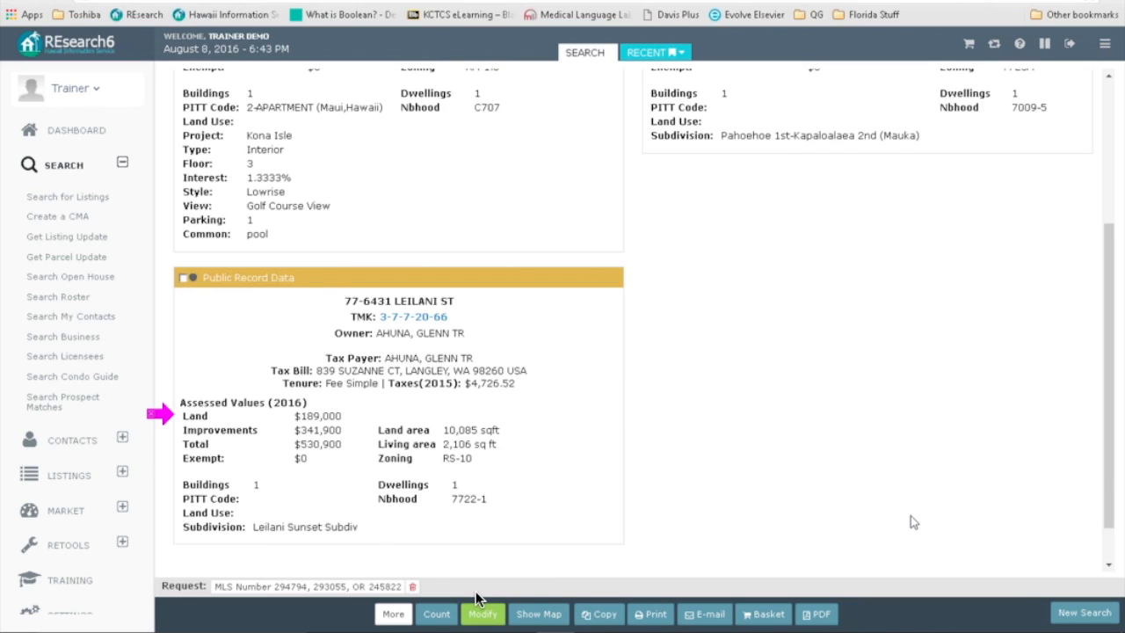
pyautogui.scroll(3, 910, 522)
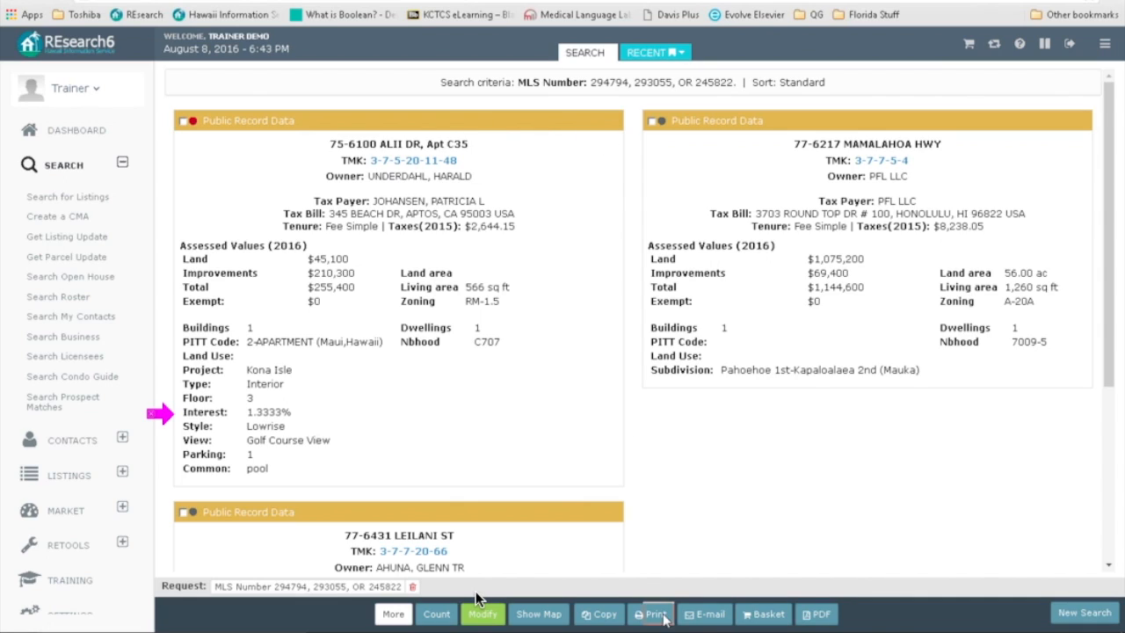
# Step: Add this page of results to the basket, scroll through it, and reopen the search
pyautogui.click(761, 616)
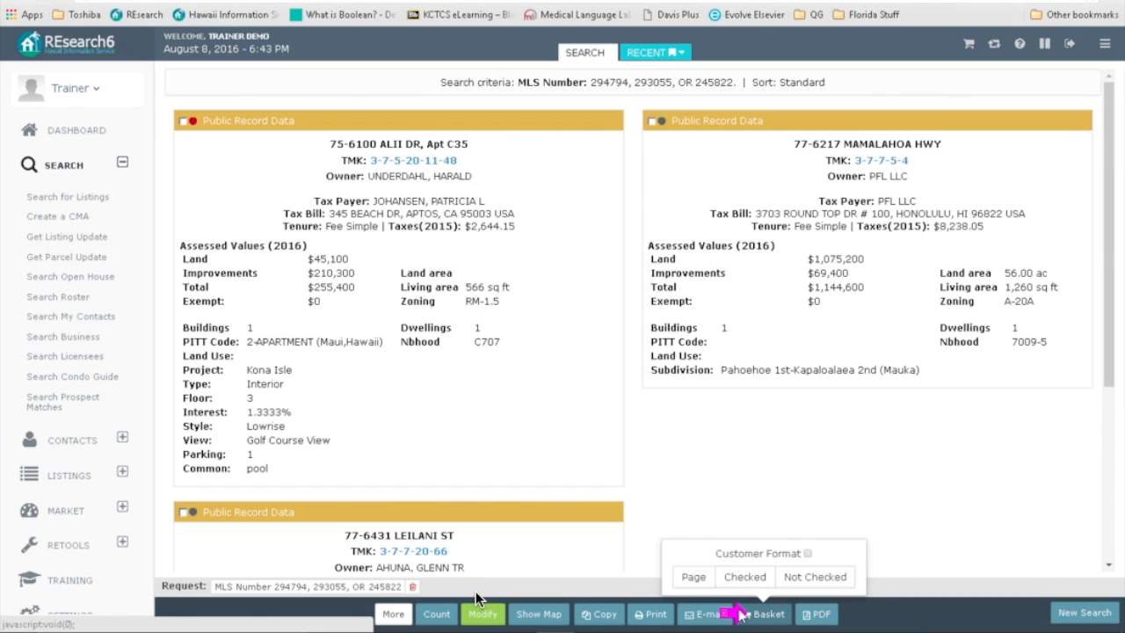
pyautogui.click(691, 580)
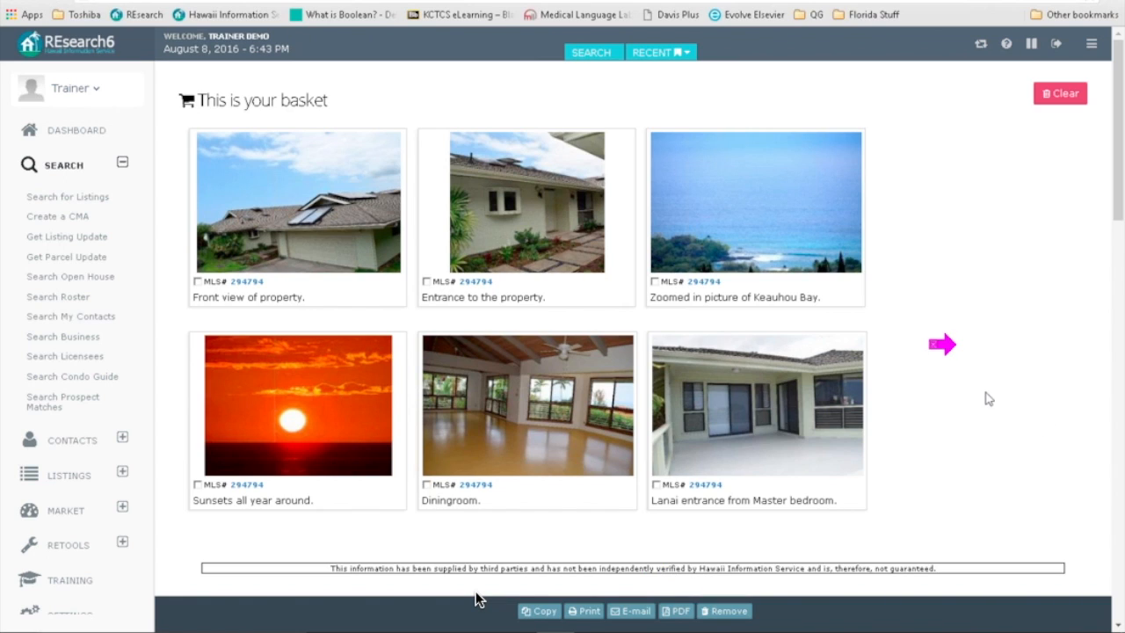
pyautogui.scroll(-5, 987, 399)
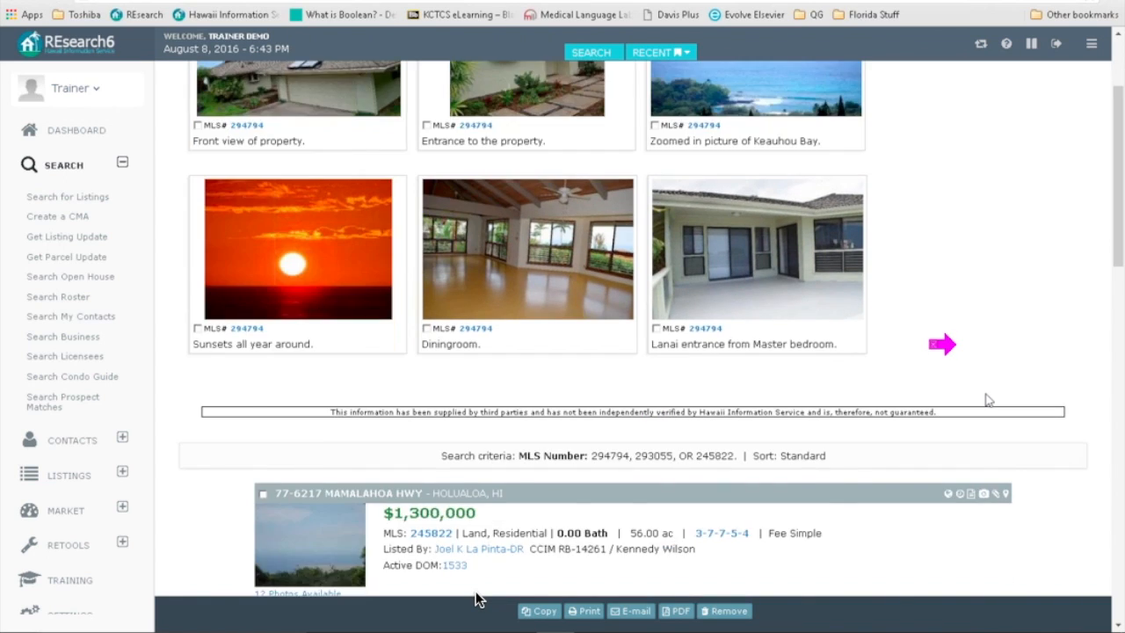
pyautogui.scroll(-2, 1010, 461)
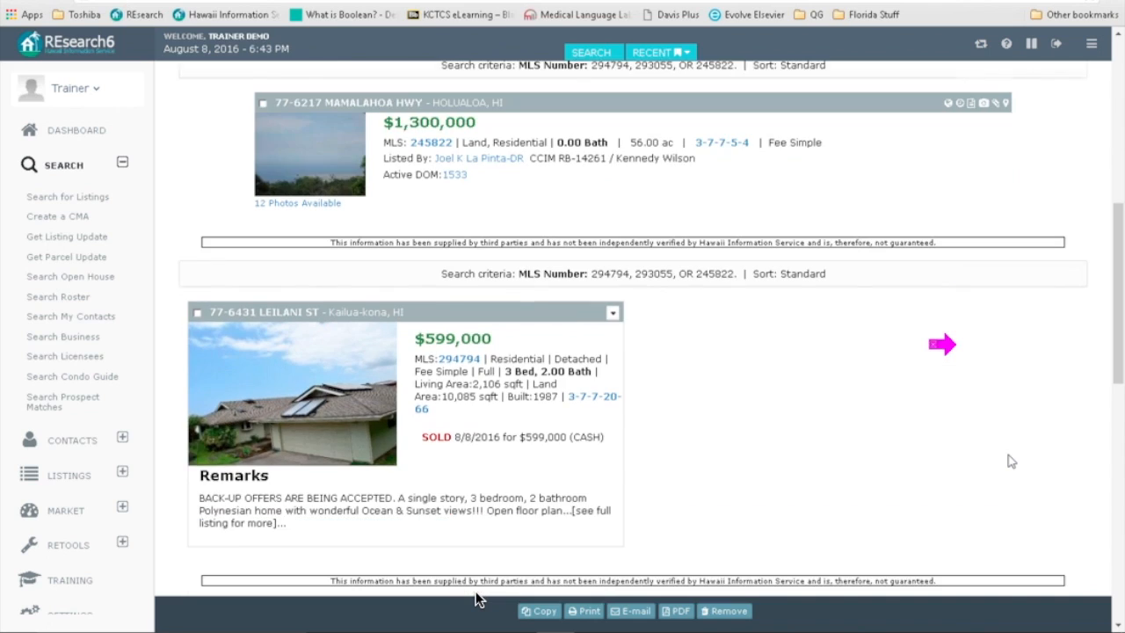
pyautogui.scroll(-5, 1010, 461)
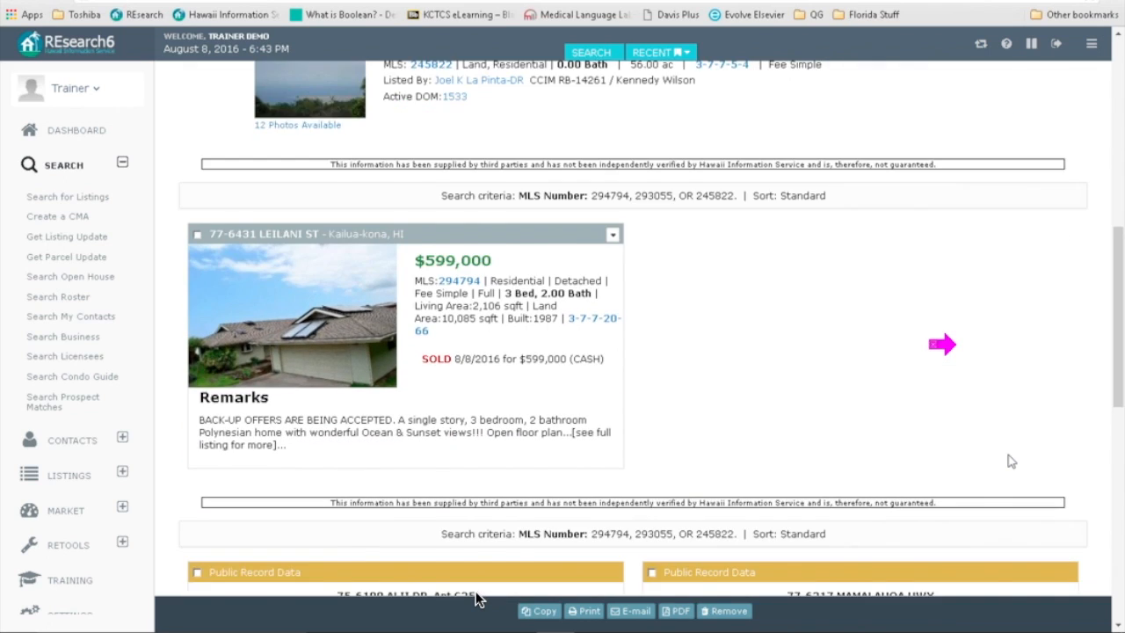
pyautogui.scroll(-4, 1010, 461)
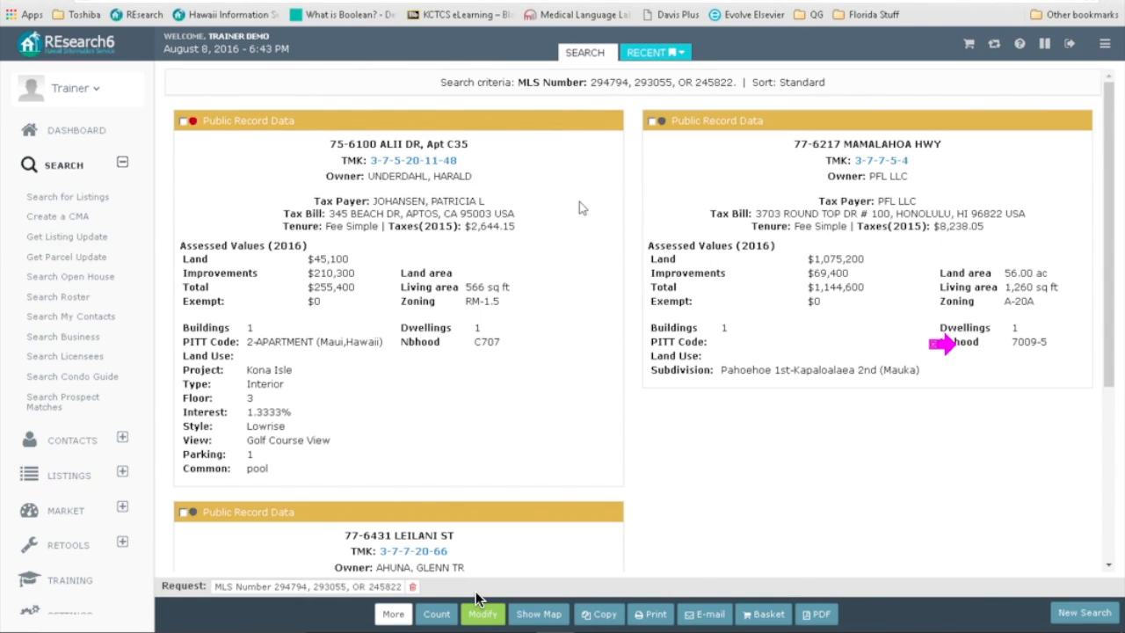
pyautogui.click(479, 609)
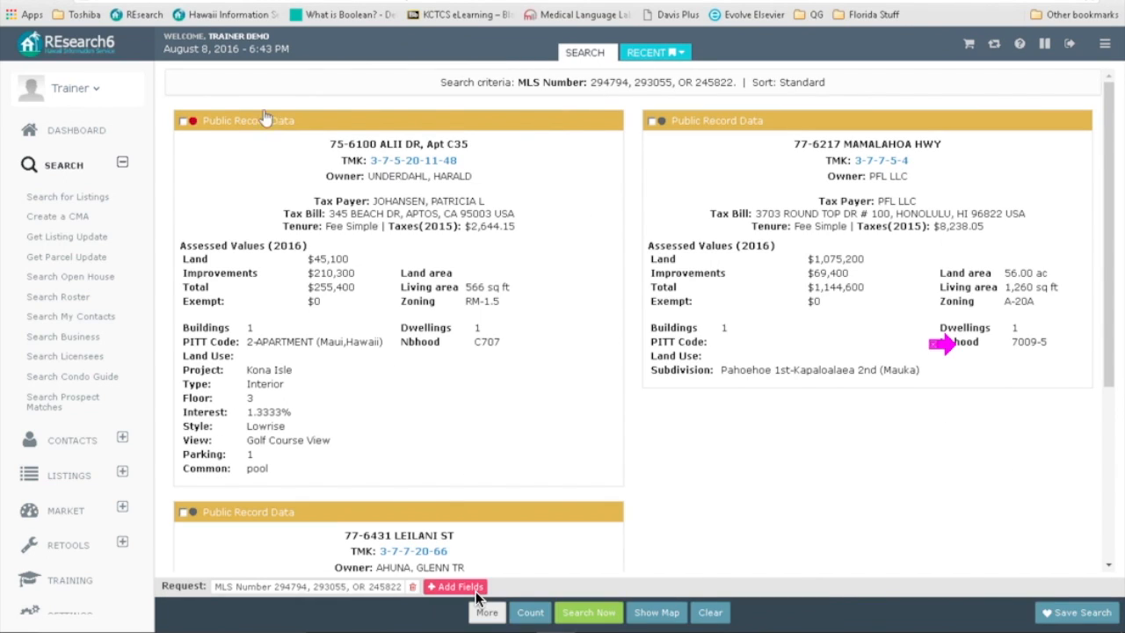
# Step: Swap TMK Quick for TMK Full, scroll through building details and sketches, then return to the form
pyautogui.click(183, 77)
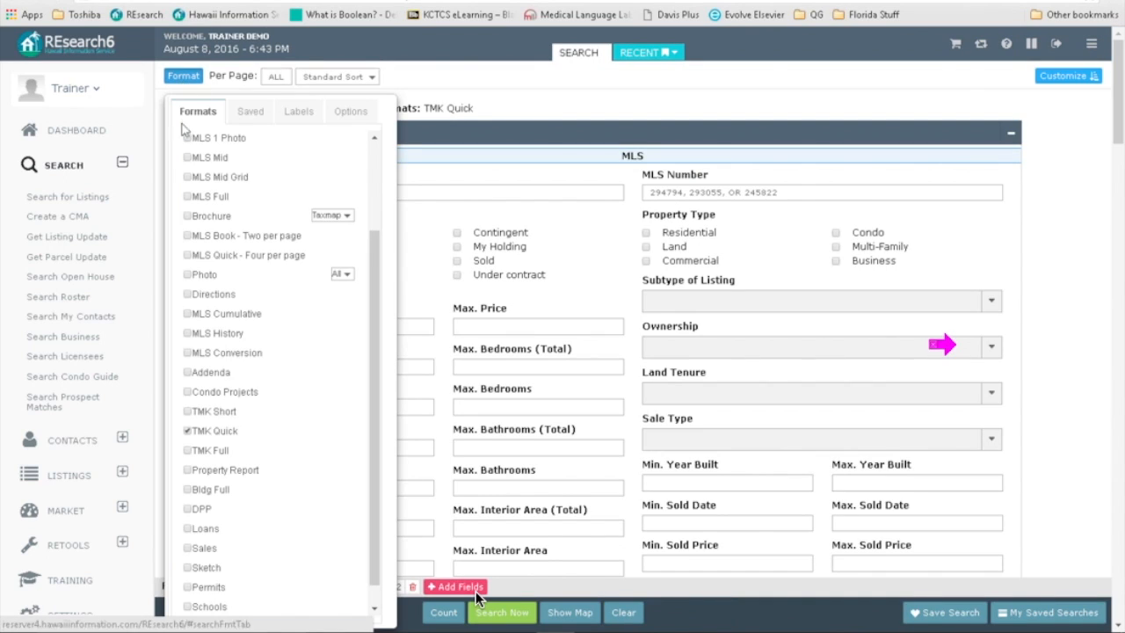
pyautogui.click(187, 434)
pyautogui.click(187, 451)
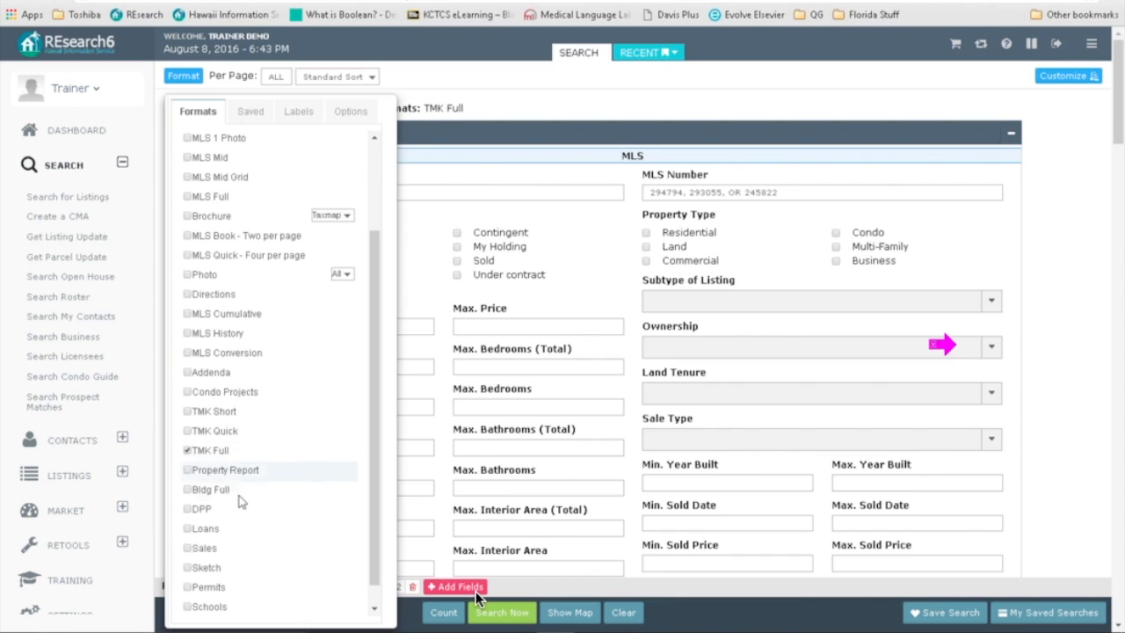
pyautogui.click(514, 613)
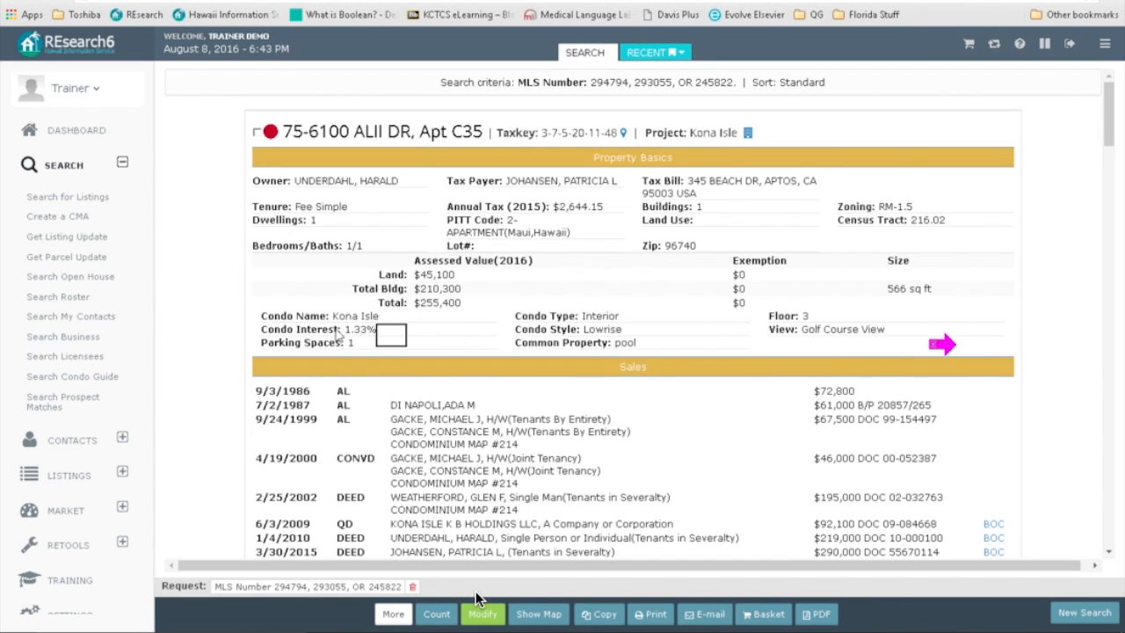
pyautogui.scroll(-10, 199, 354)
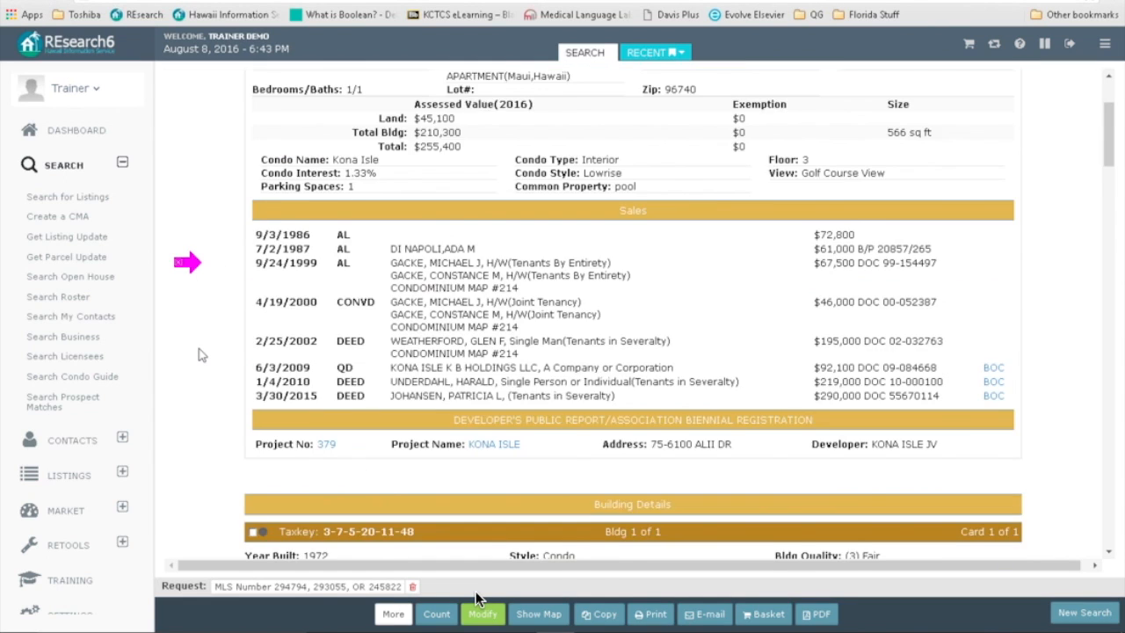
pyautogui.scroll(-5, 199, 354)
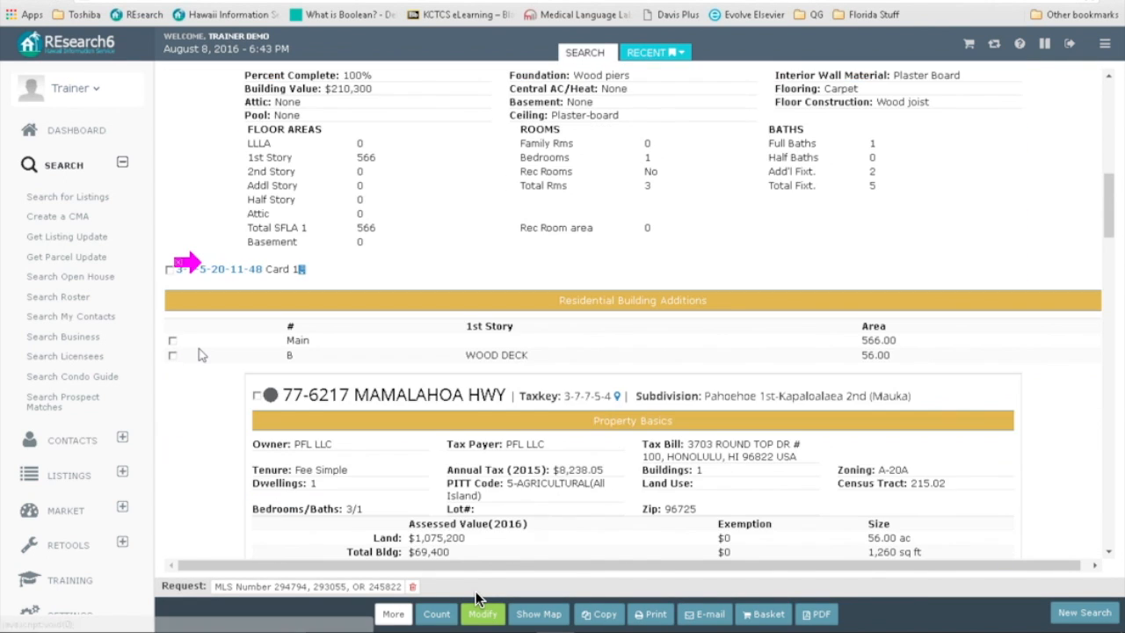
pyautogui.scroll(-8, 199, 354)
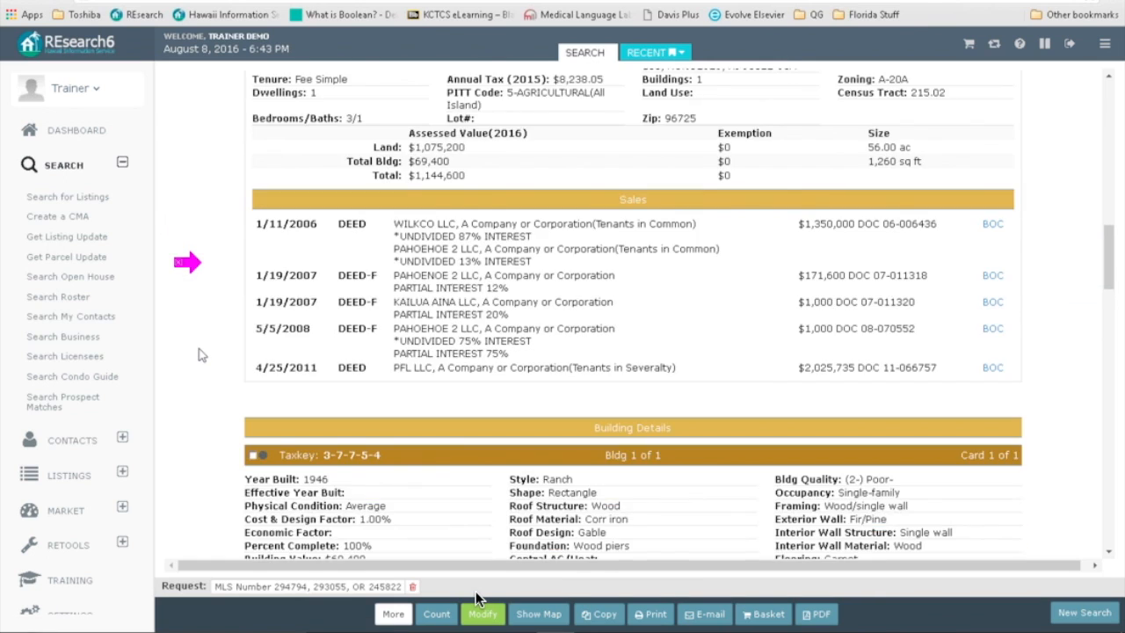
pyautogui.scroll(-8, 199, 355)
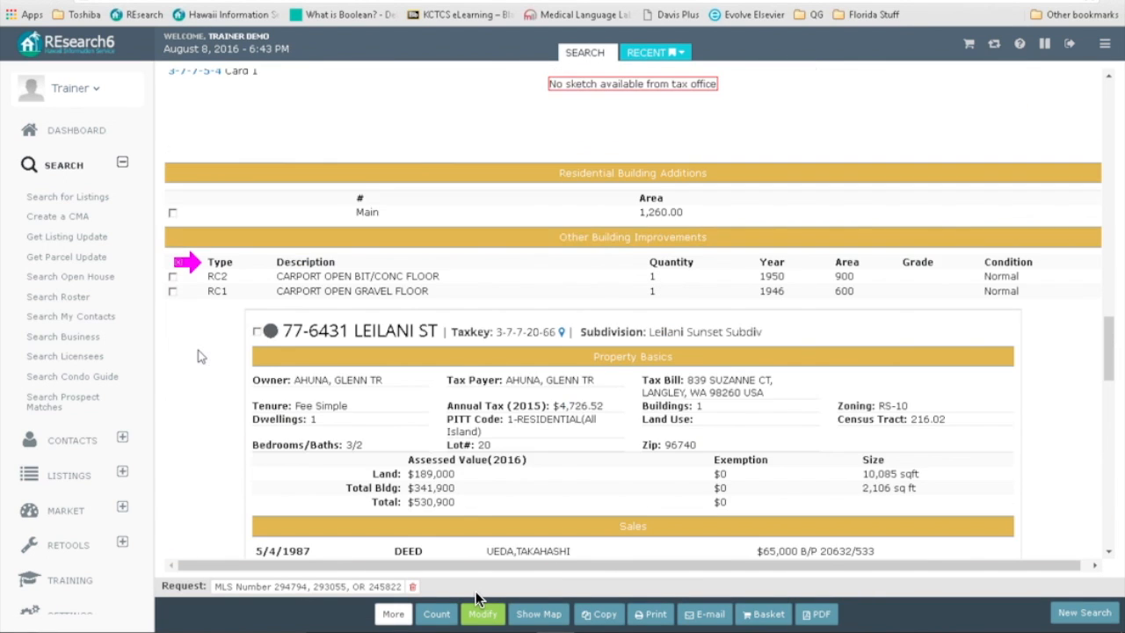
pyautogui.scroll(-8, 200, 357)
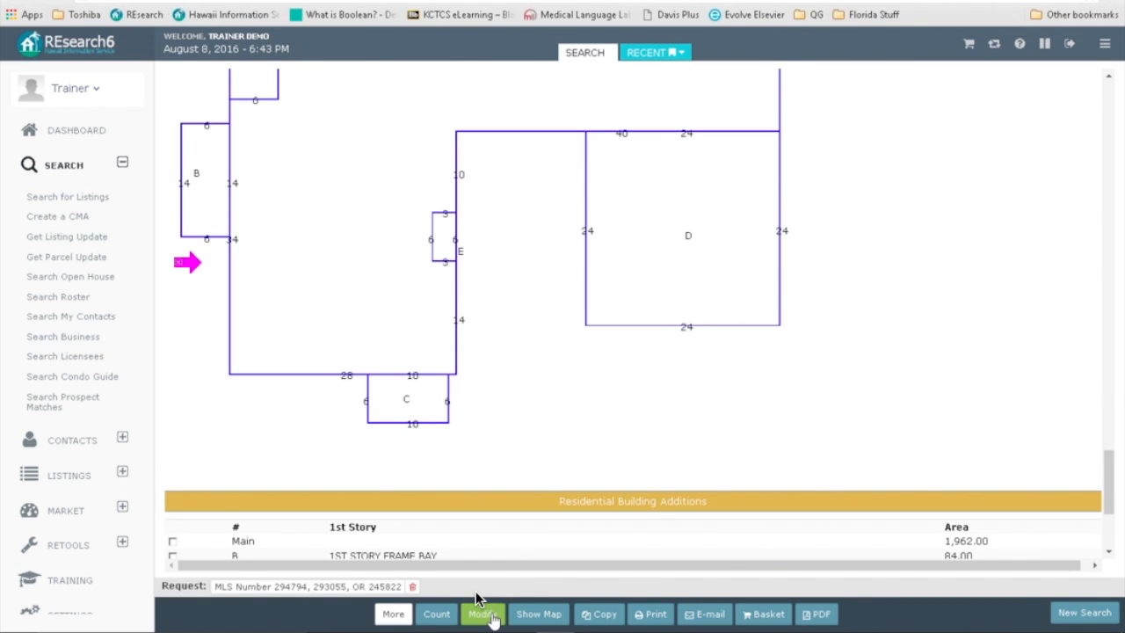
pyautogui.click(479, 611)
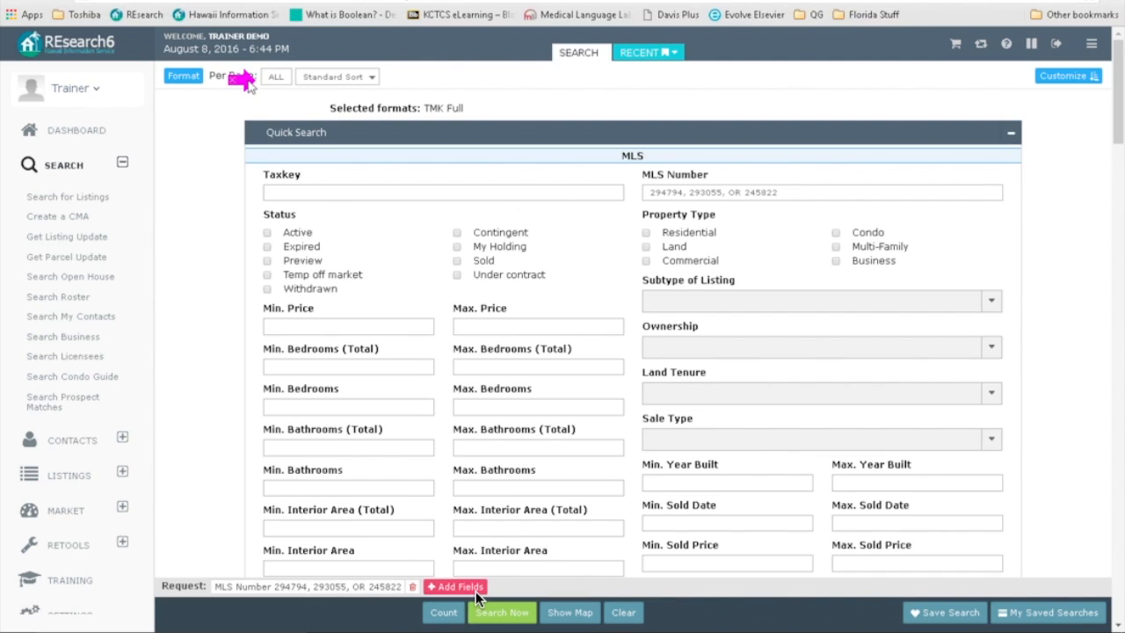
# Step: Run the search in Property Report format and view the first parcel's coordinates in Google Maps
pyautogui.click(182, 77)
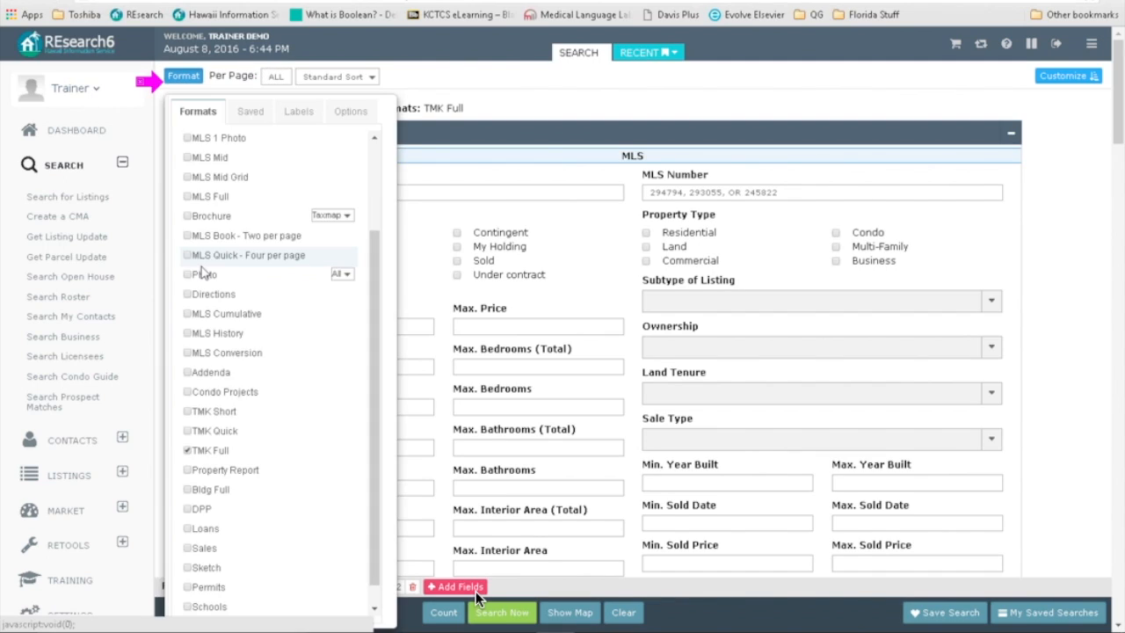
pyautogui.click(187, 452)
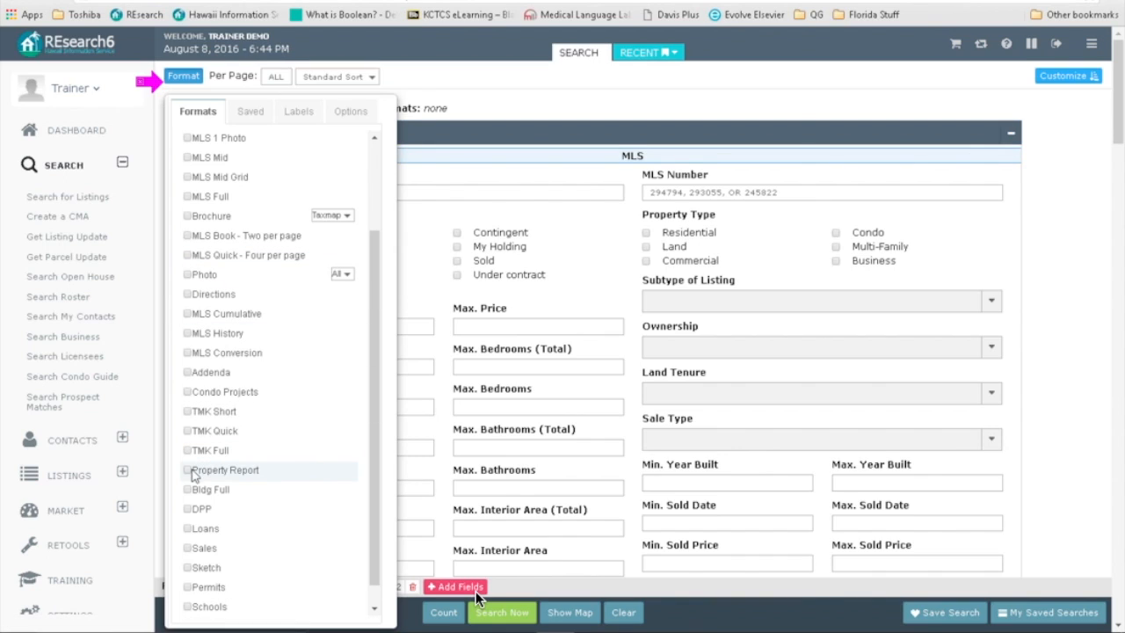
pyautogui.click(187, 470)
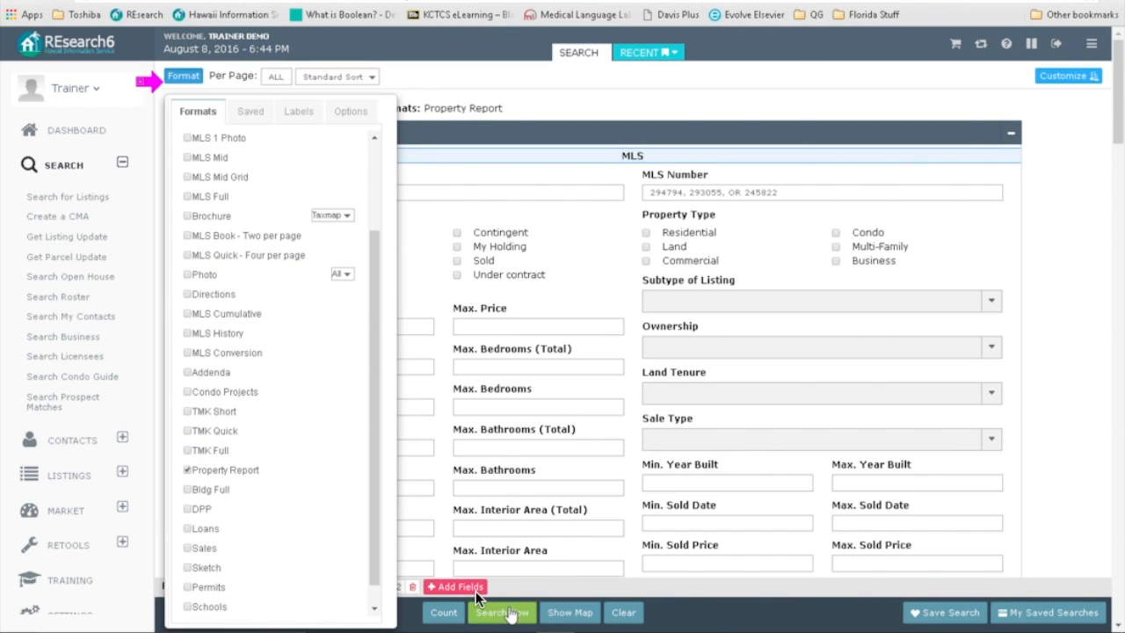
pyautogui.click(505, 611)
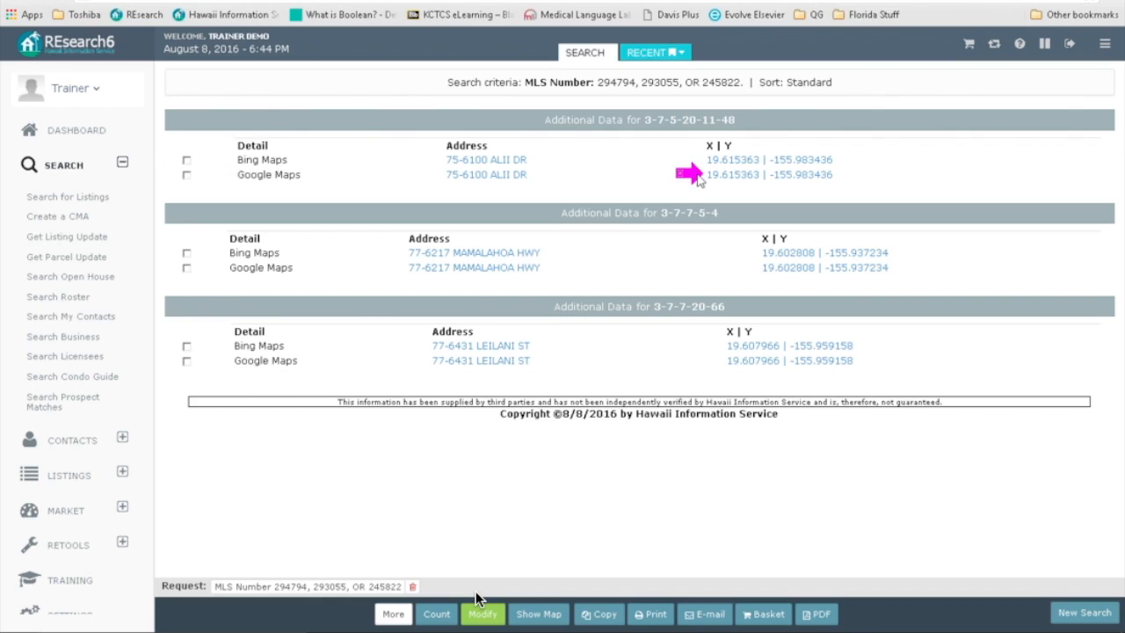
pyautogui.click(726, 178)
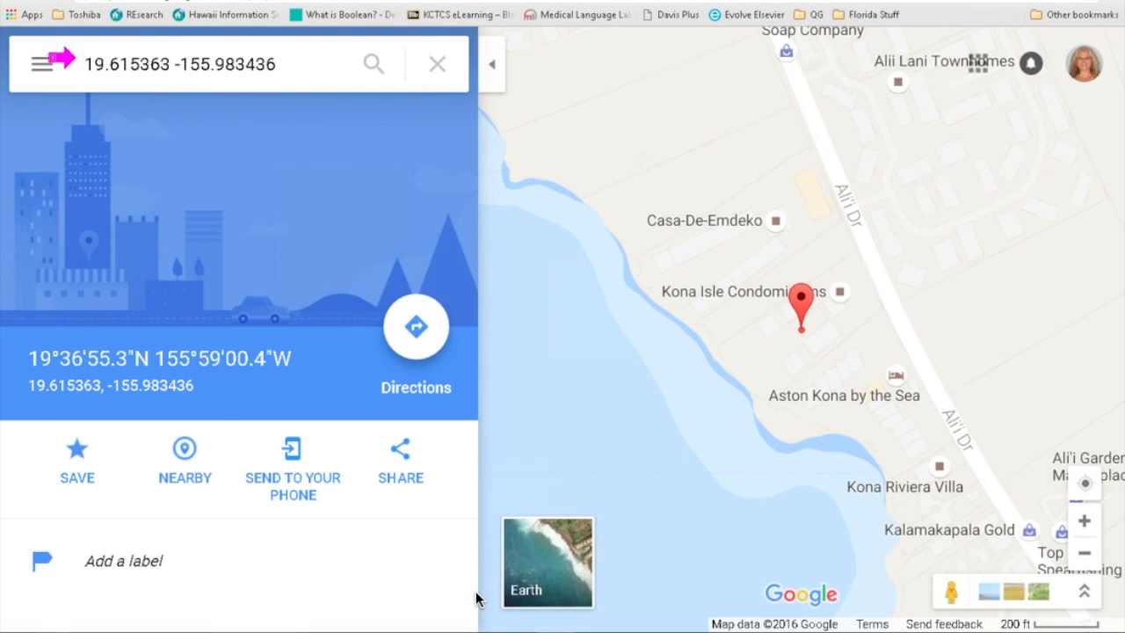
pyautogui.click(479, 628)
pyautogui.moveTo(73, 58); pyautogui.dragTo(396, 170)
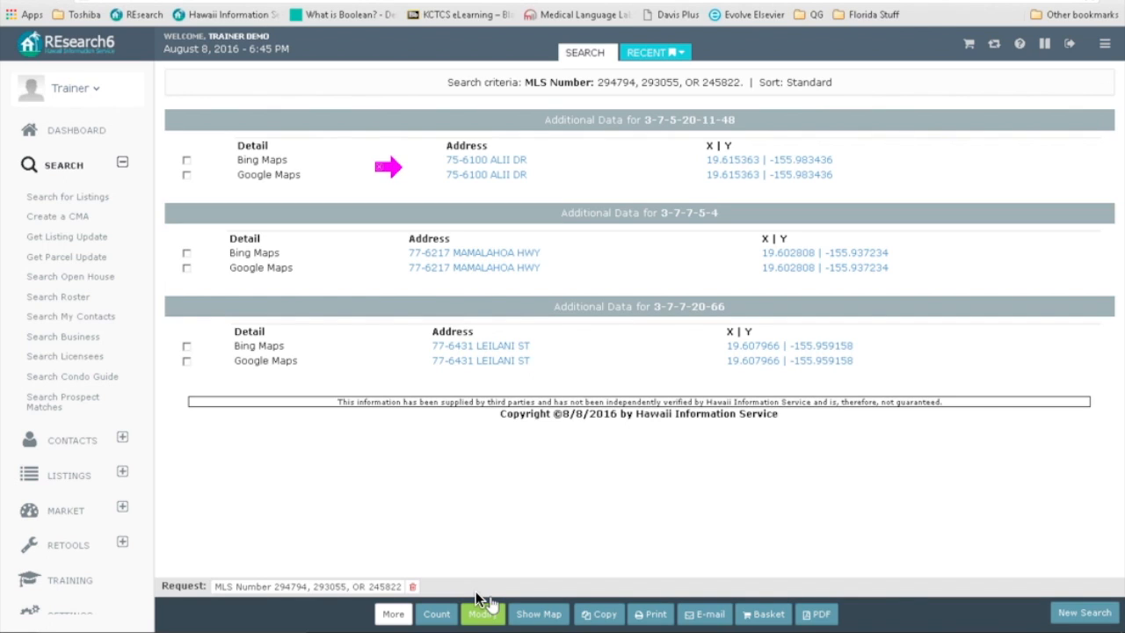
# Step: Switch the report format to Bldg Full and rerun the search
pyautogui.click(489, 612)
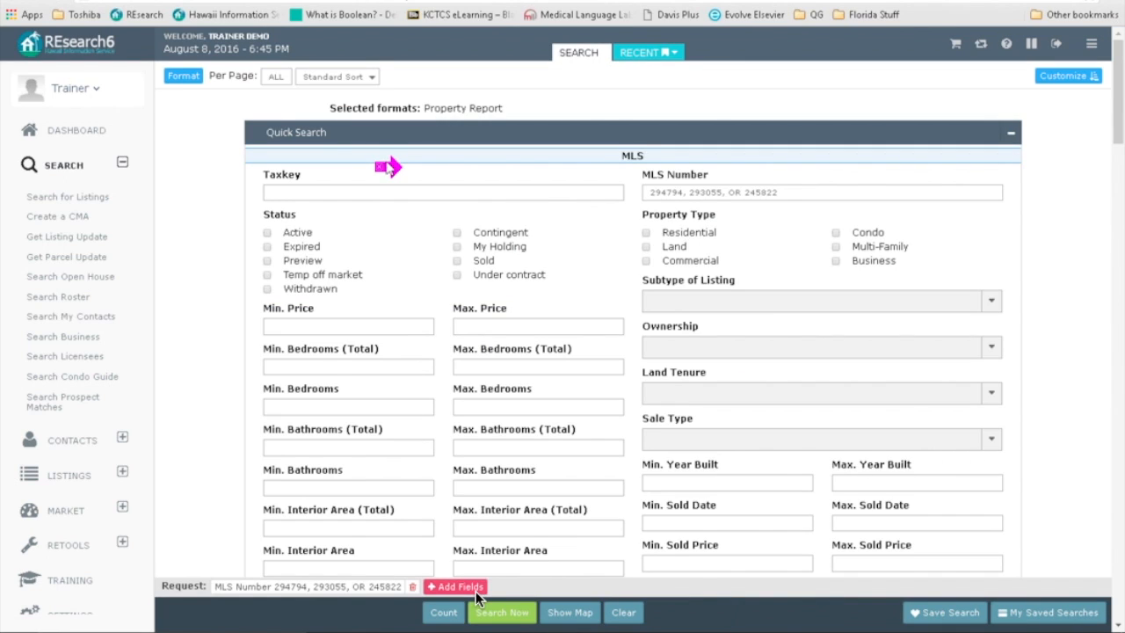
pyautogui.moveTo(167, 80); pyautogui.dragTo(166, 79)
pyautogui.click(180, 80)
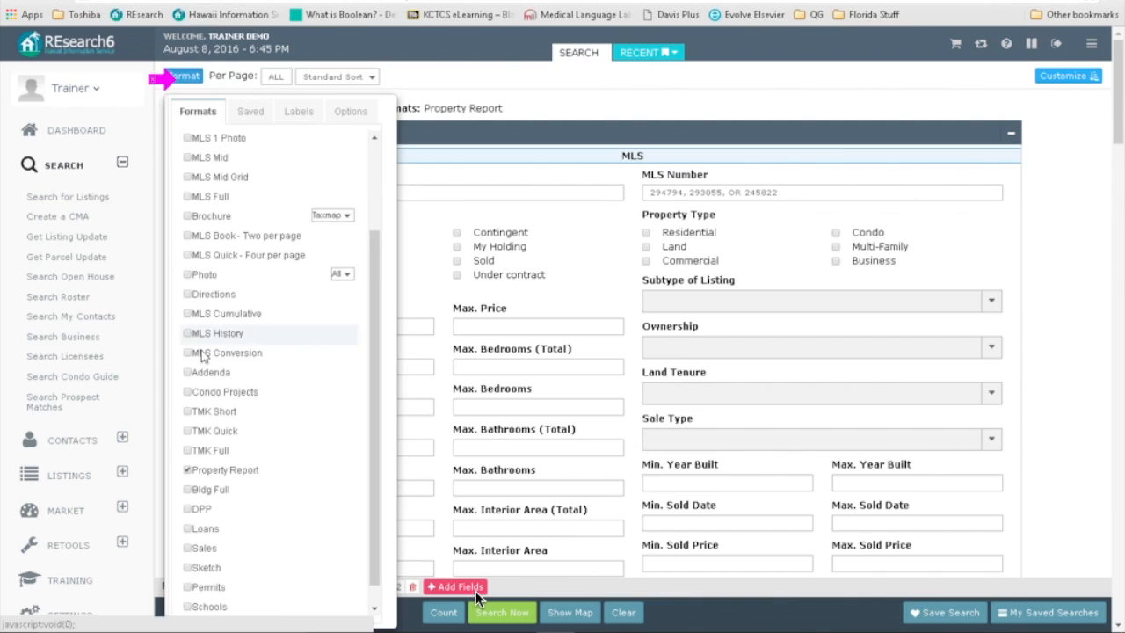
pyautogui.click(189, 489)
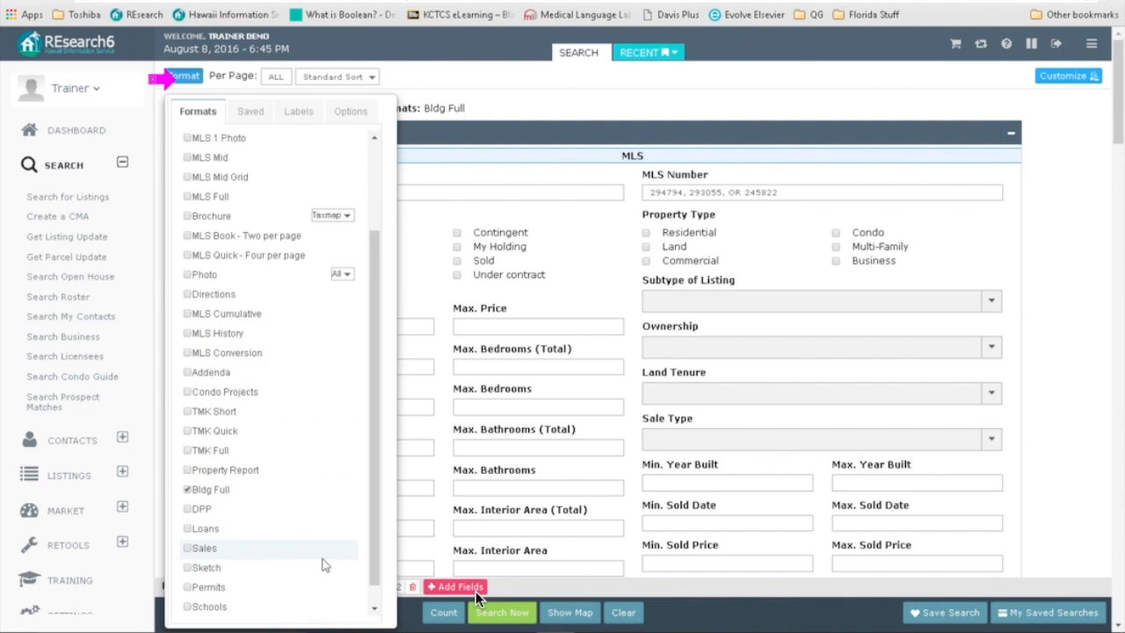
pyautogui.click(496, 612)
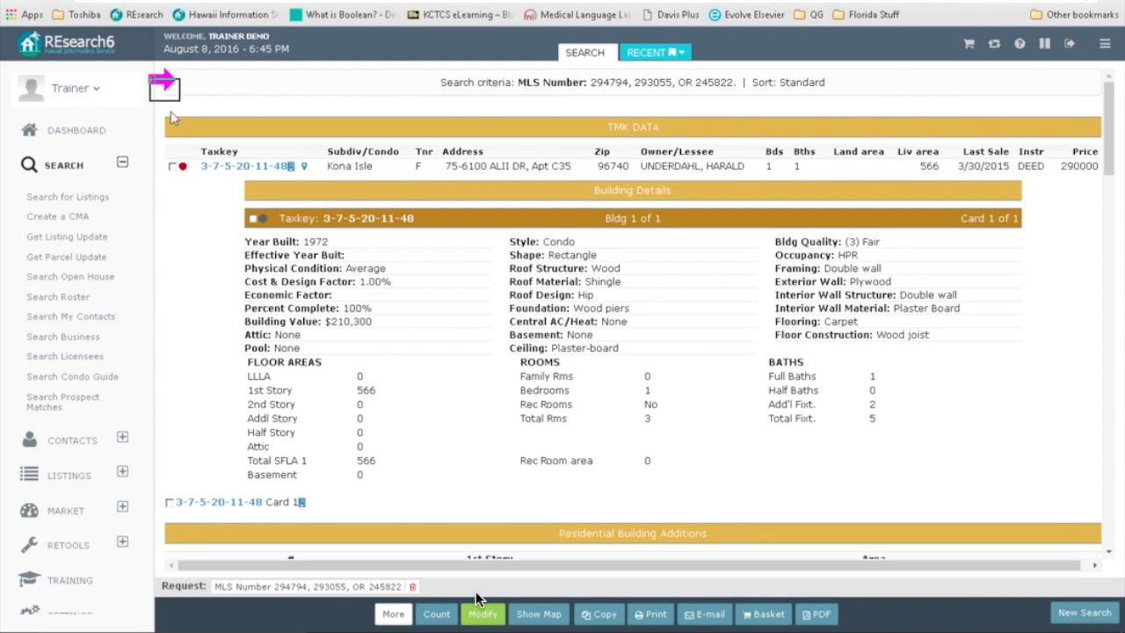
# Step: Review the Bldg Full building reports with sketches, then return to the search form
pyautogui.scroll(-15, 211, 301)
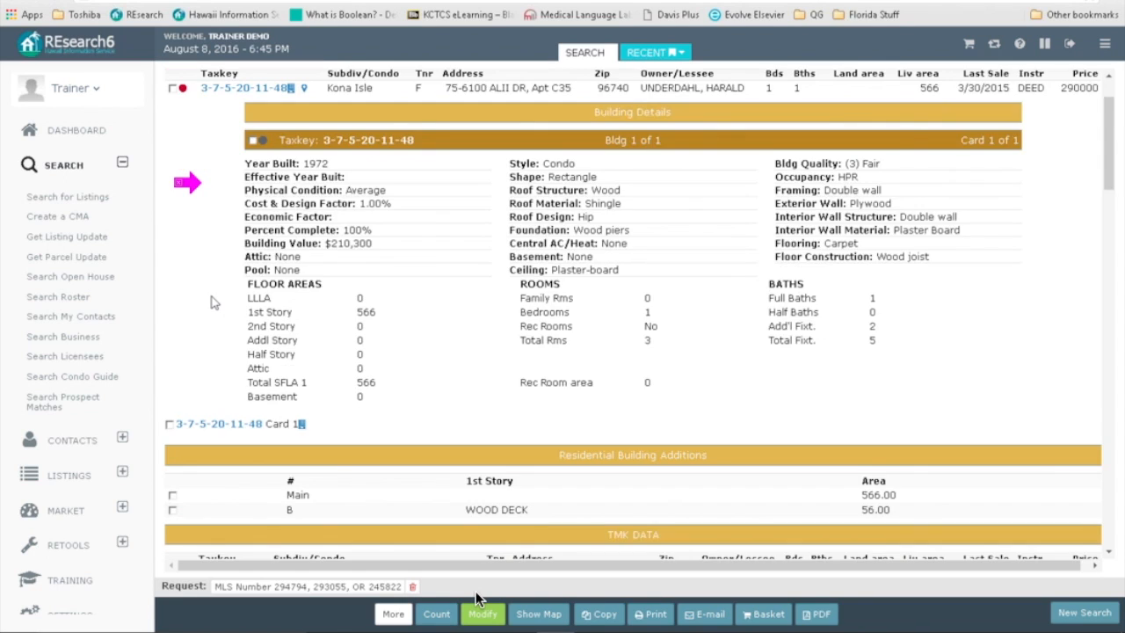
pyautogui.scroll(-20, 211, 307)
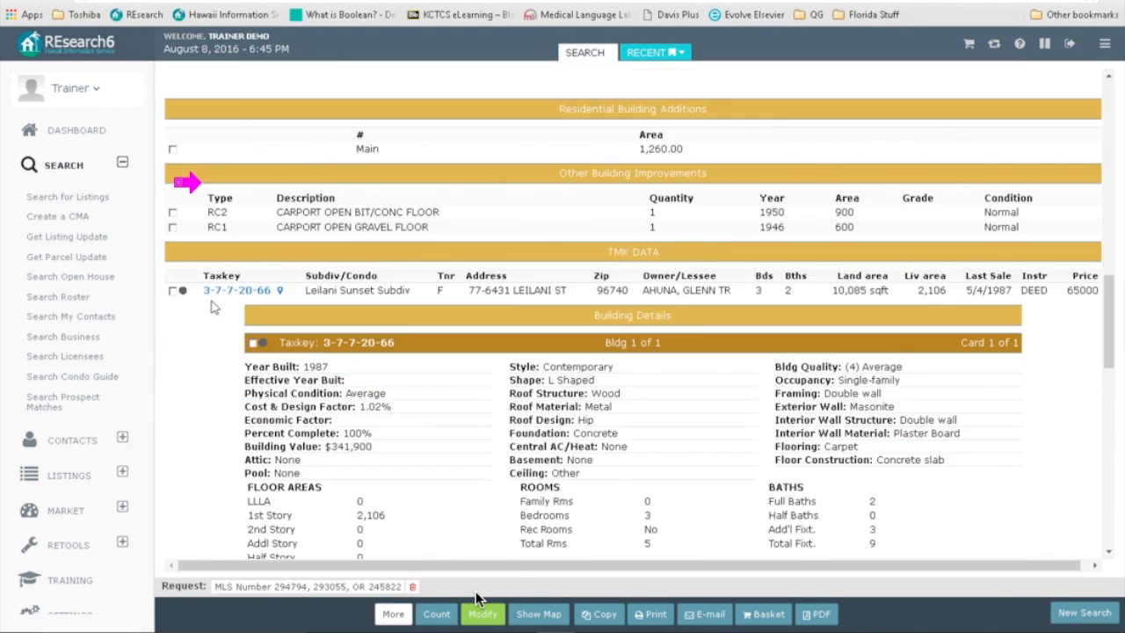
pyautogui.scroll(-5, 211, 312)
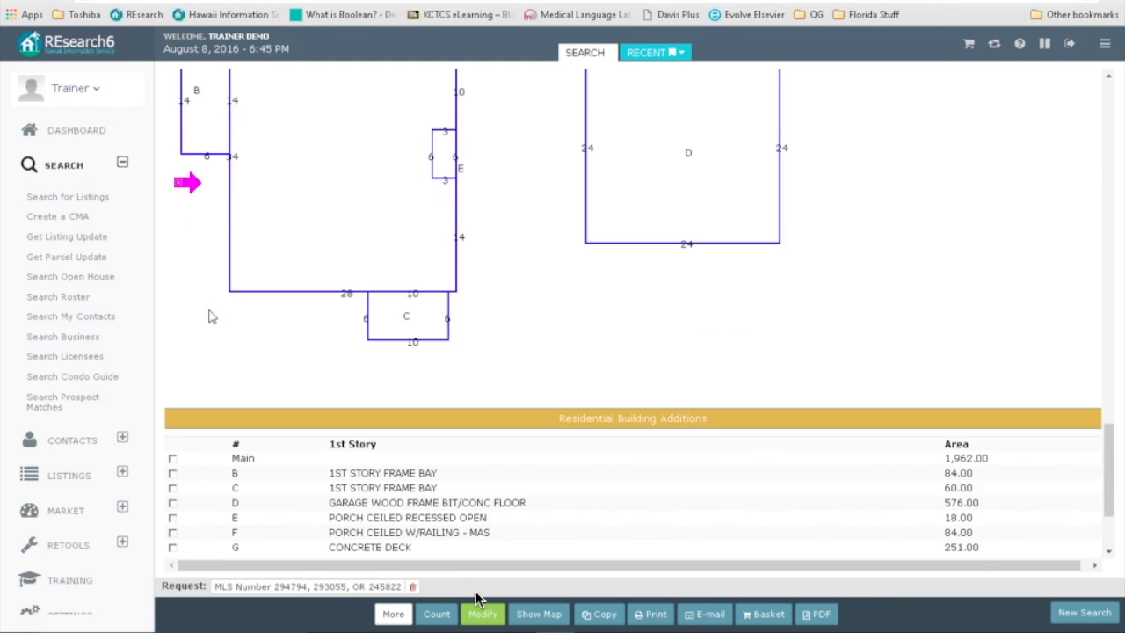
pyautogui.scroll(15, 211, 315)
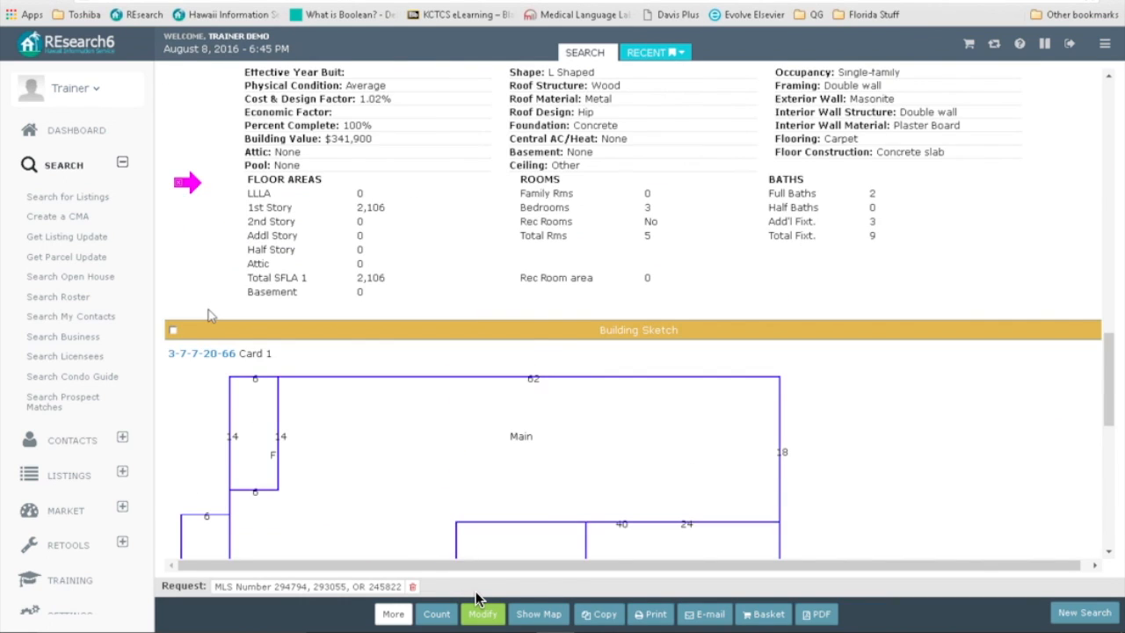
pyautogui.scroll(20, 211, 315)
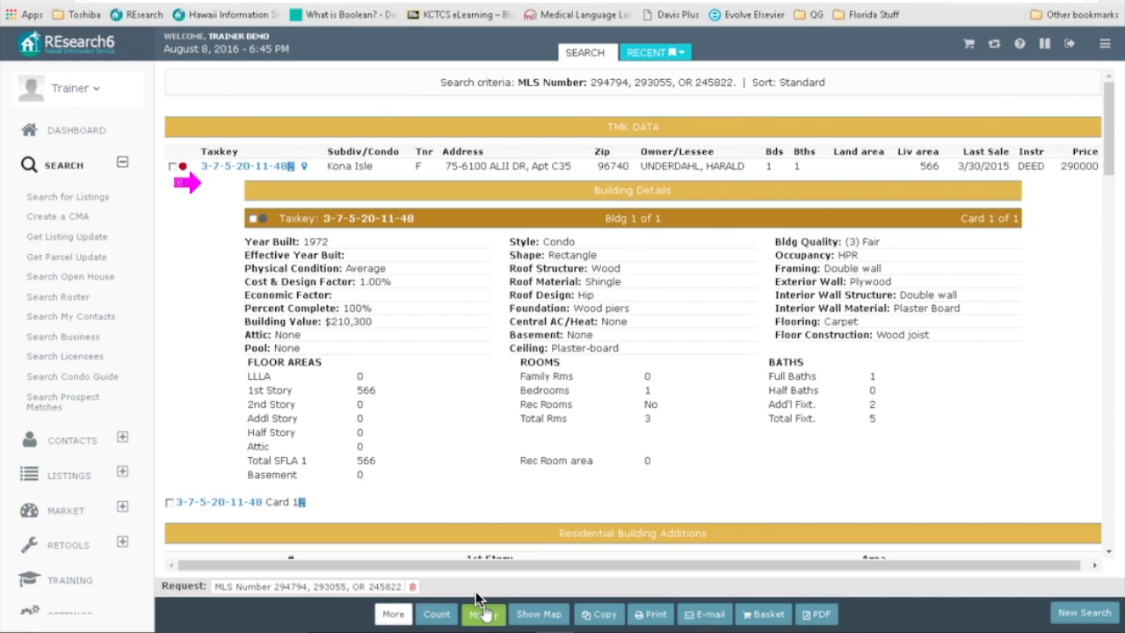
pyautogui.click(482, 611)
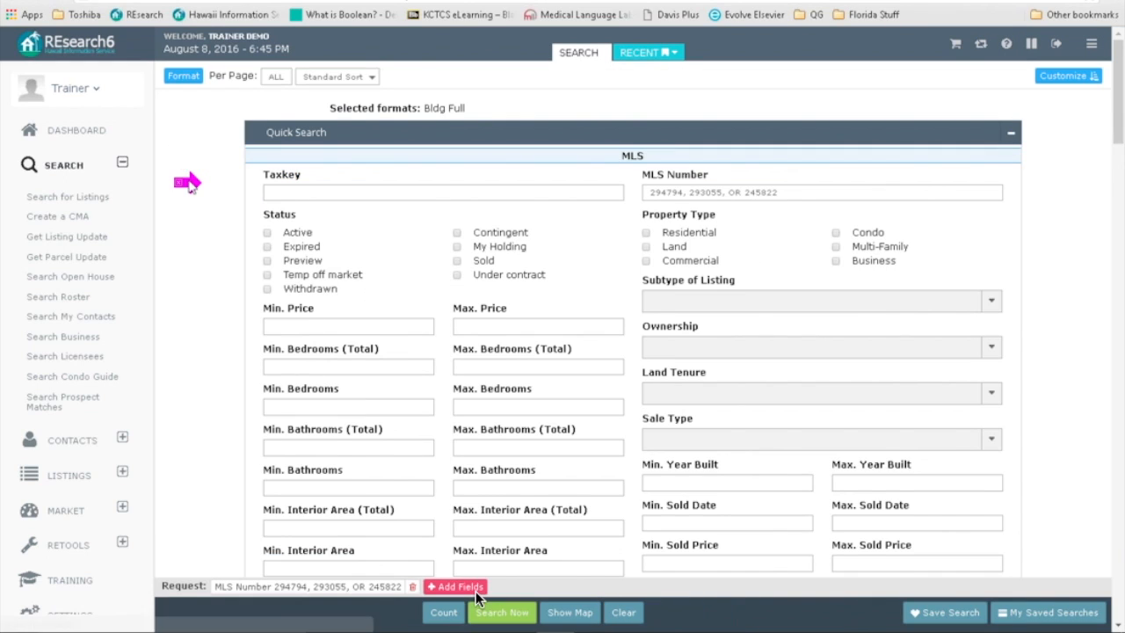
# Step: Replace Bldg Full with MLS and Loans formats, search, and open the $232,000 loan's document
pyautogui.click(196, 82)
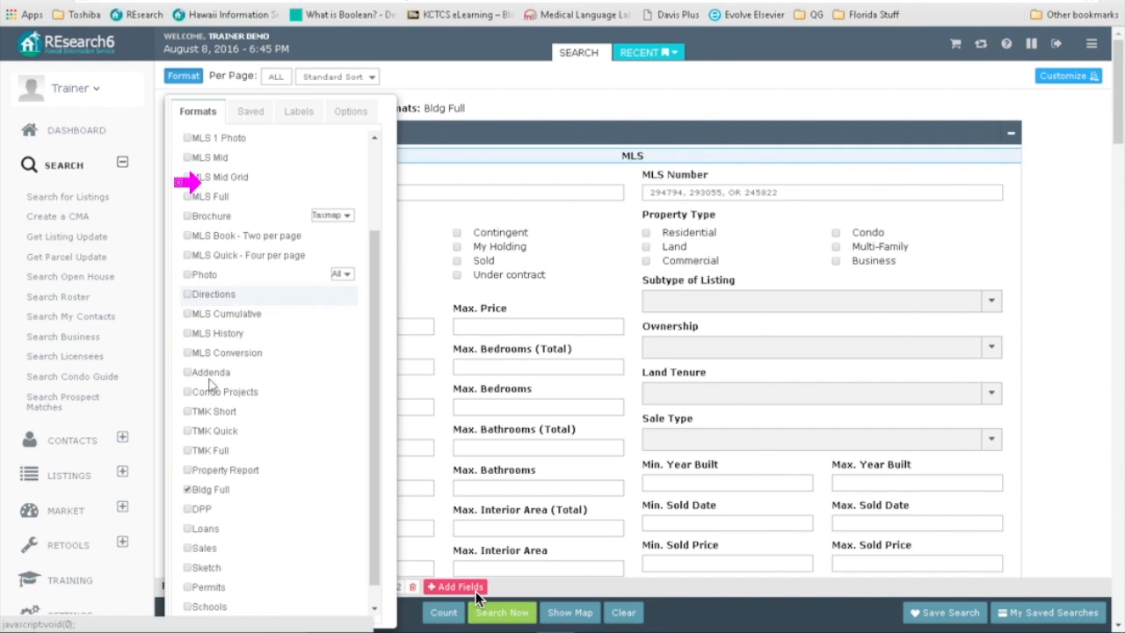
pyautogui.click(187, 492)
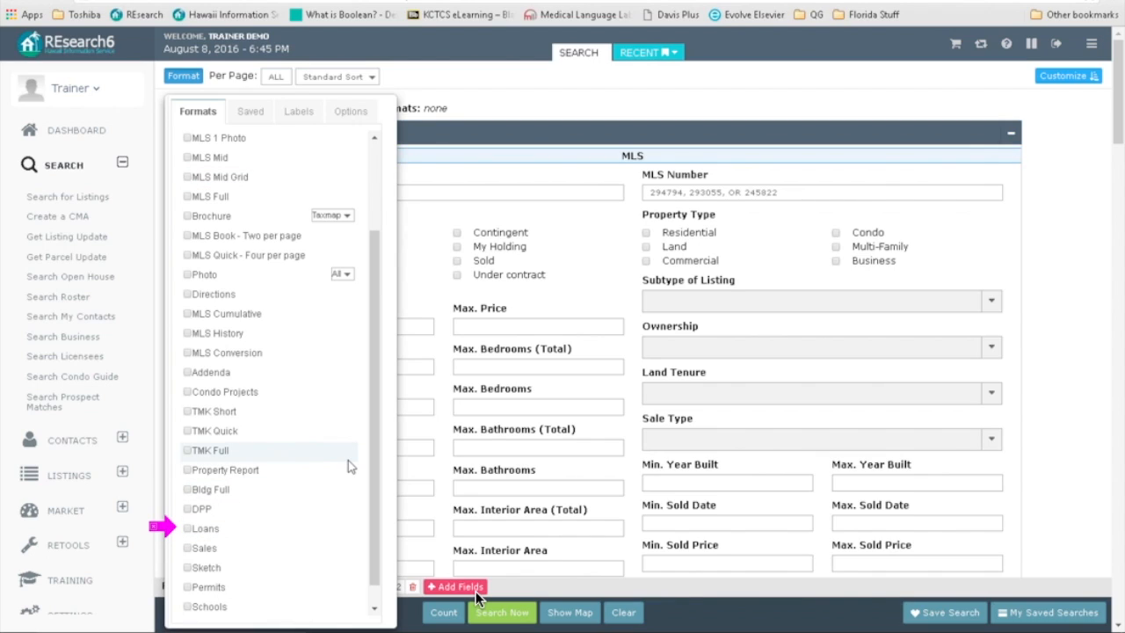
pyautogui.scroll(3, 278, 254)
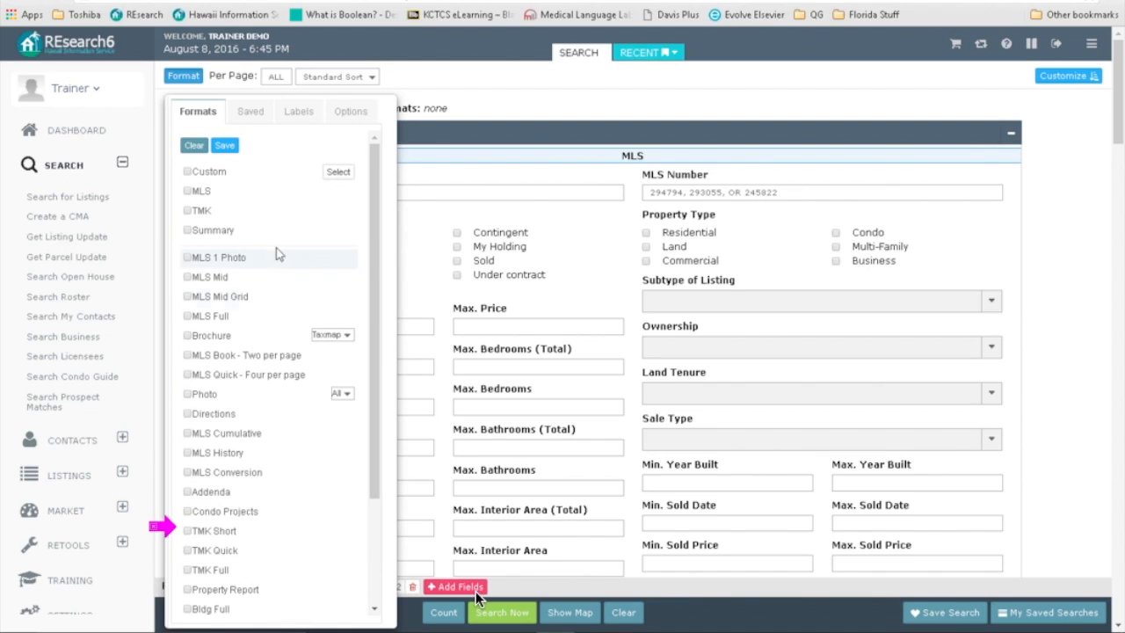
pyautogui.click(190, 192)
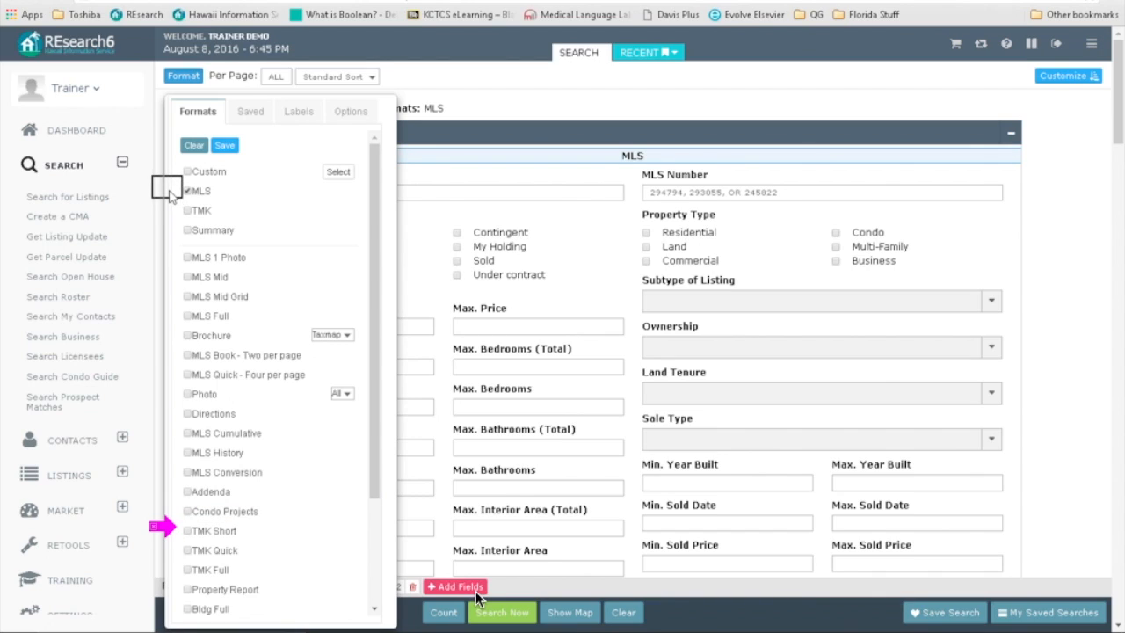
pyautogui.scroll(-3, 264, 369)
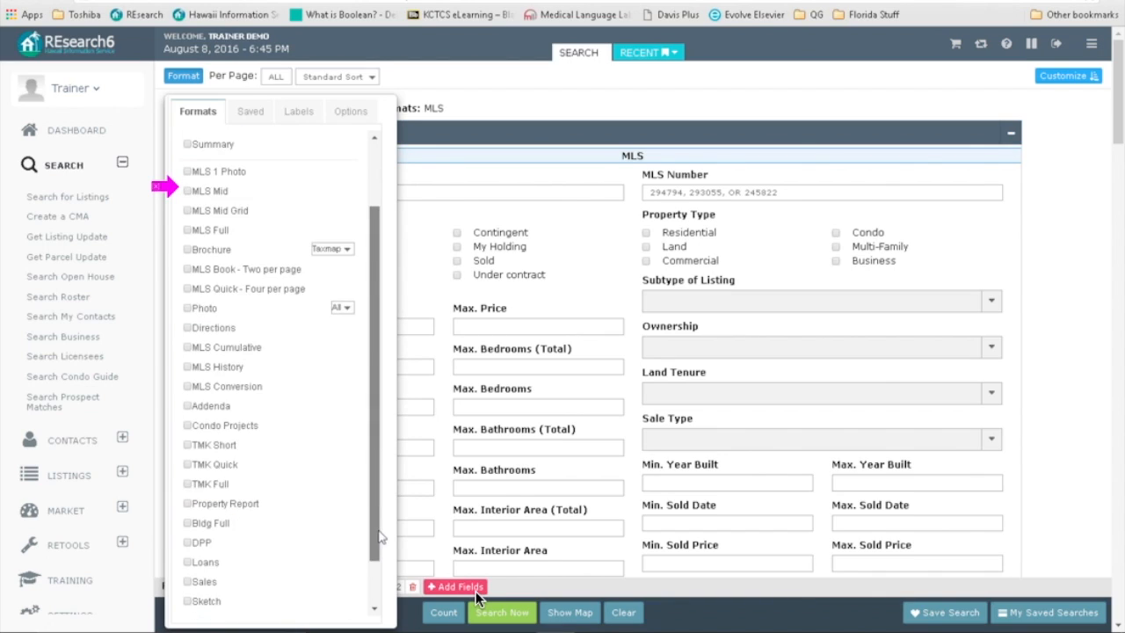
pyautogui.click(186, 506)
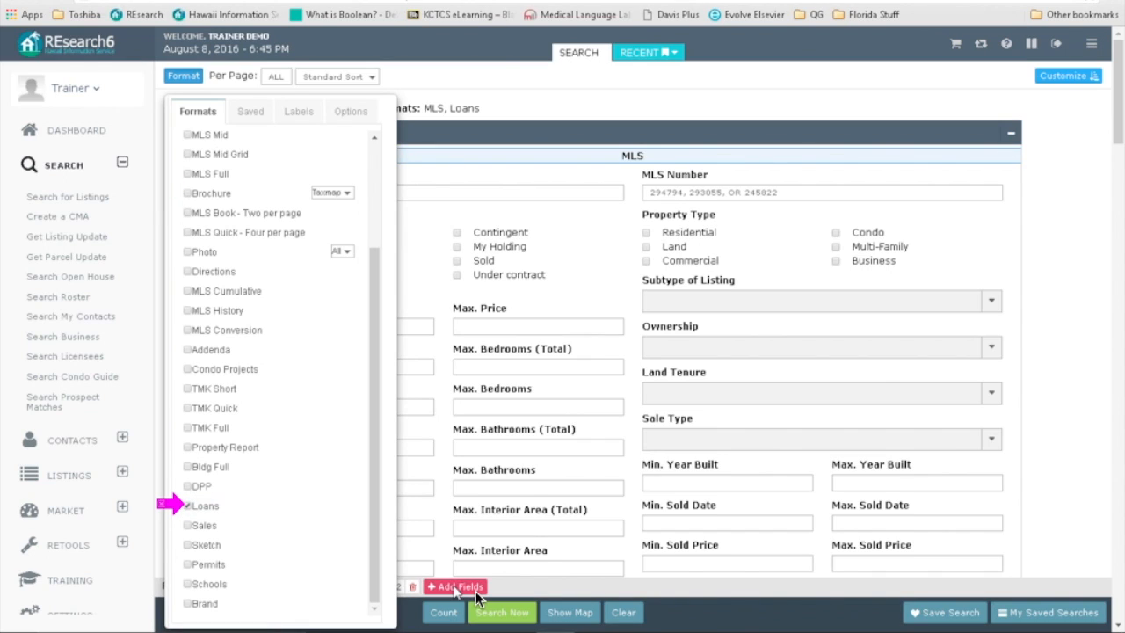
pyautogui.click(497, 611)
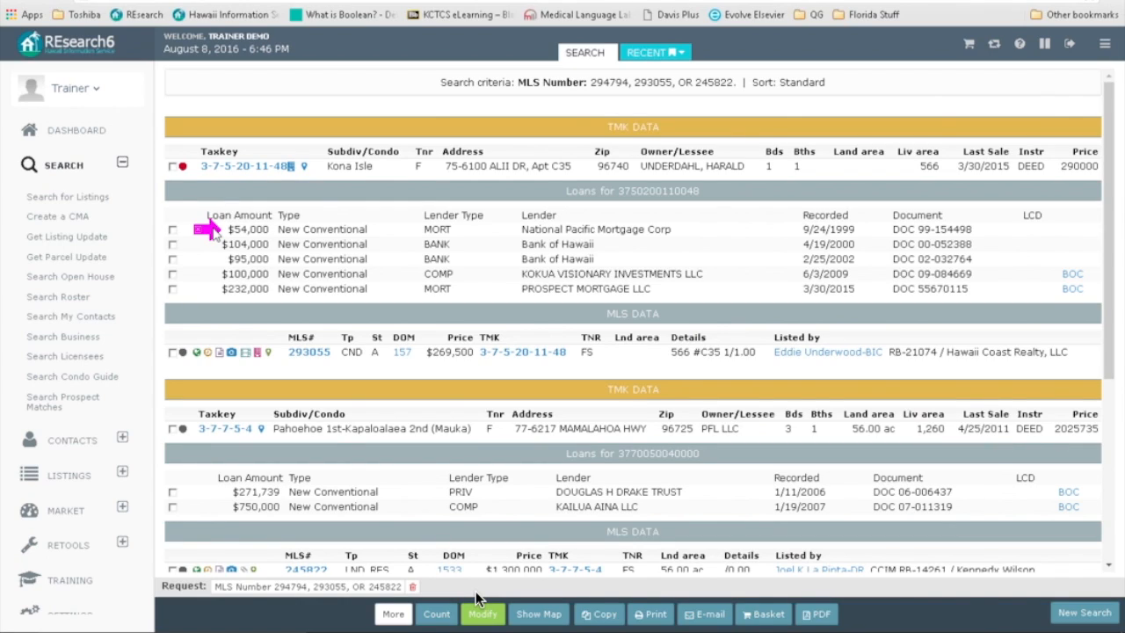
pyautogui.click(1072, 290)
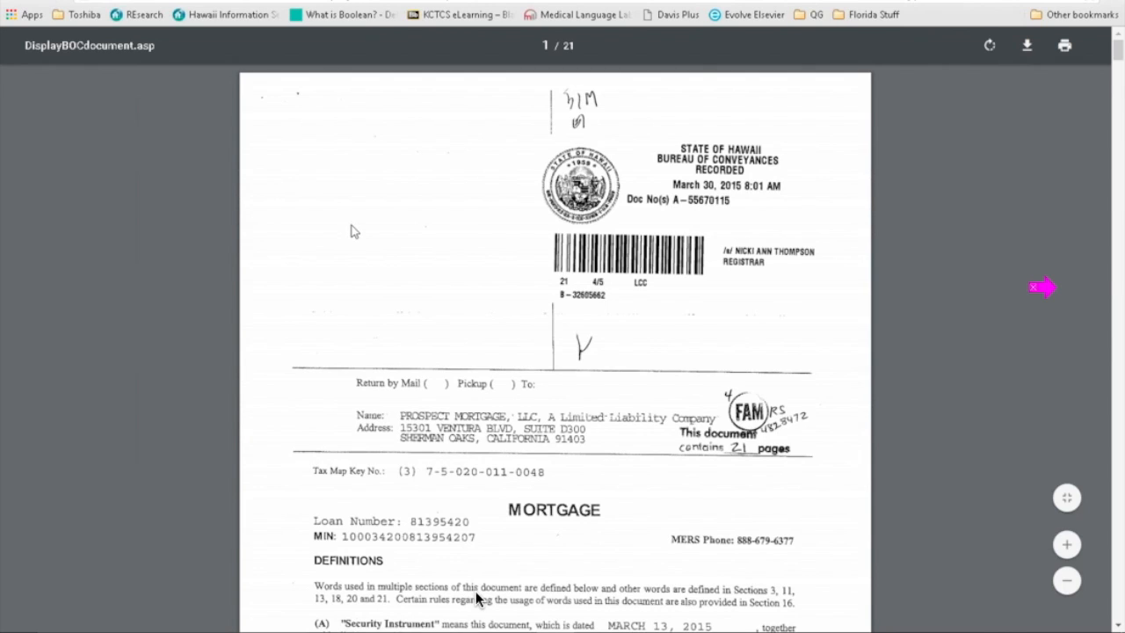
# Step: Read through the 21-page Prospect Mortgage document for the $232,000 loan
pyautogui.scroll(-2, 347, 272)
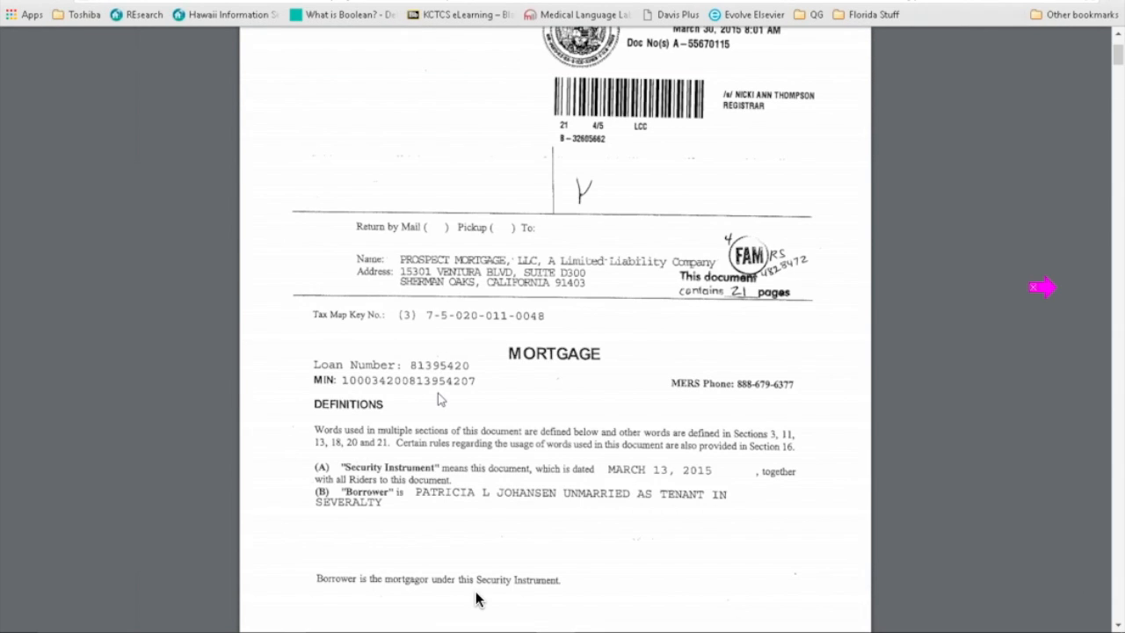
pyautogui.scroll(-1, 475, 599)
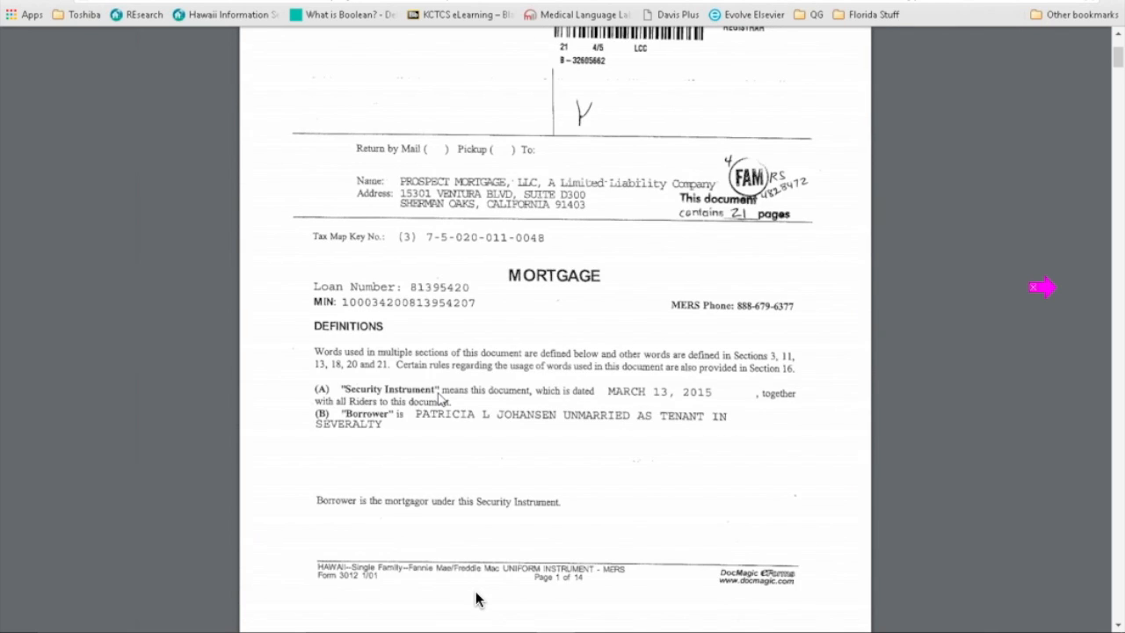
pyautogui.scroll(-2, 475, 598)
pyautogui.scroll(-3, 475, 598)
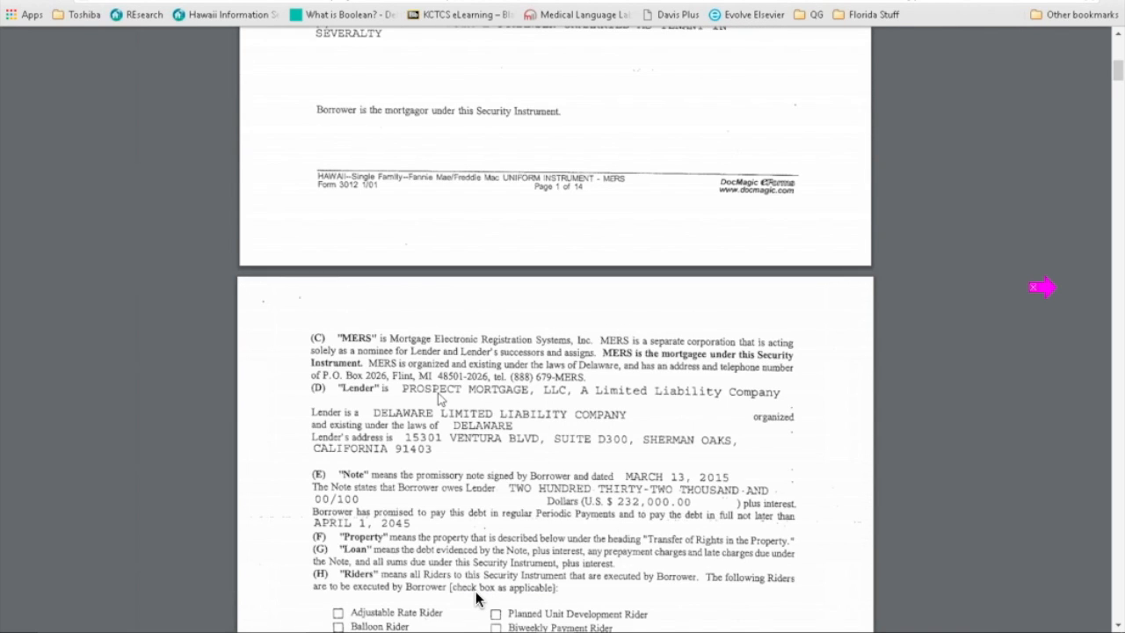
pyautogui.scroll(-3, 475, 599)
pyautogui.scroll(-10, 475, 598)
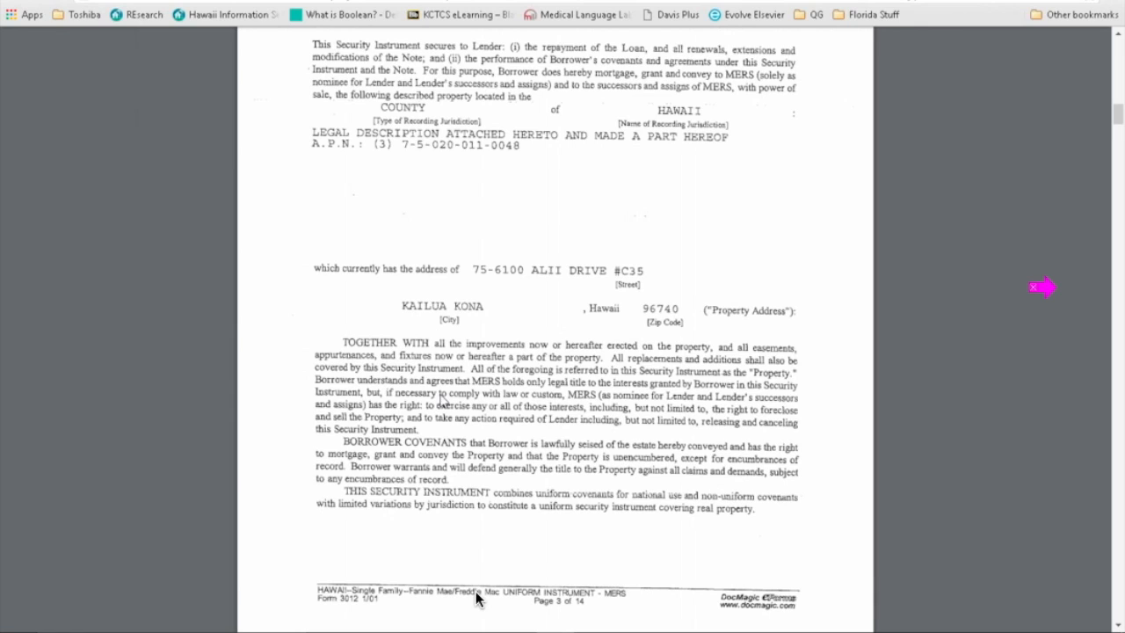
pyautogui.scroll(-5, 475, 599)
pyautogui.scroll(14, 475, 598)
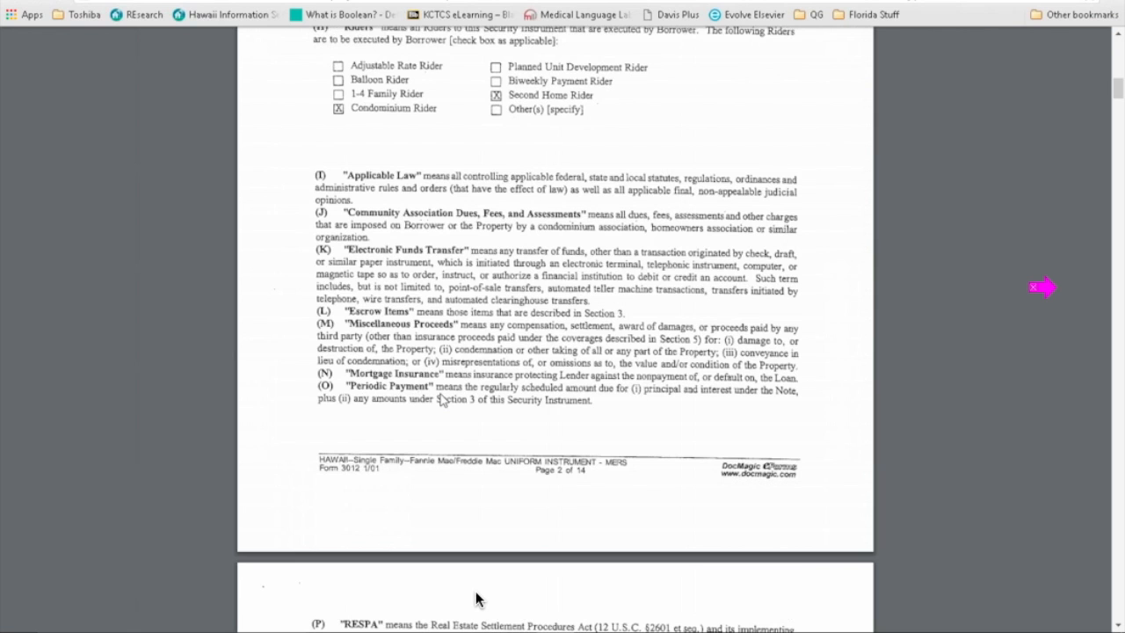
pyautogui.scroll(15, 475, 598)
# Step: Close the mortgage document and reopen the Quick Search form
pyautogui.click(1102, 3)
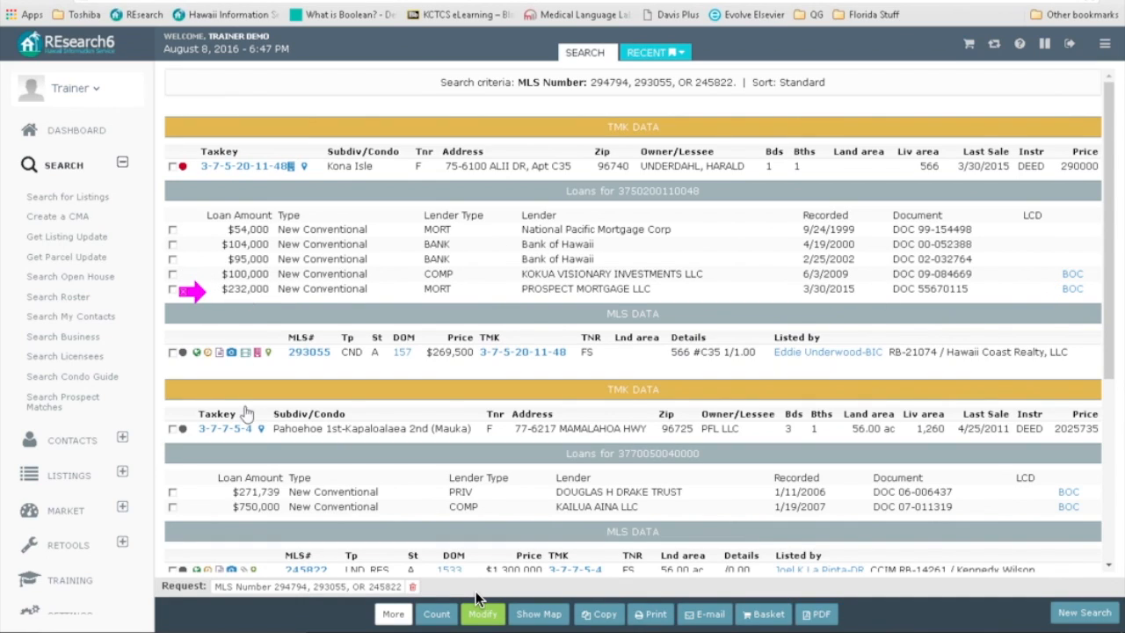
pyautogui.scroll(-4, 260, 395)
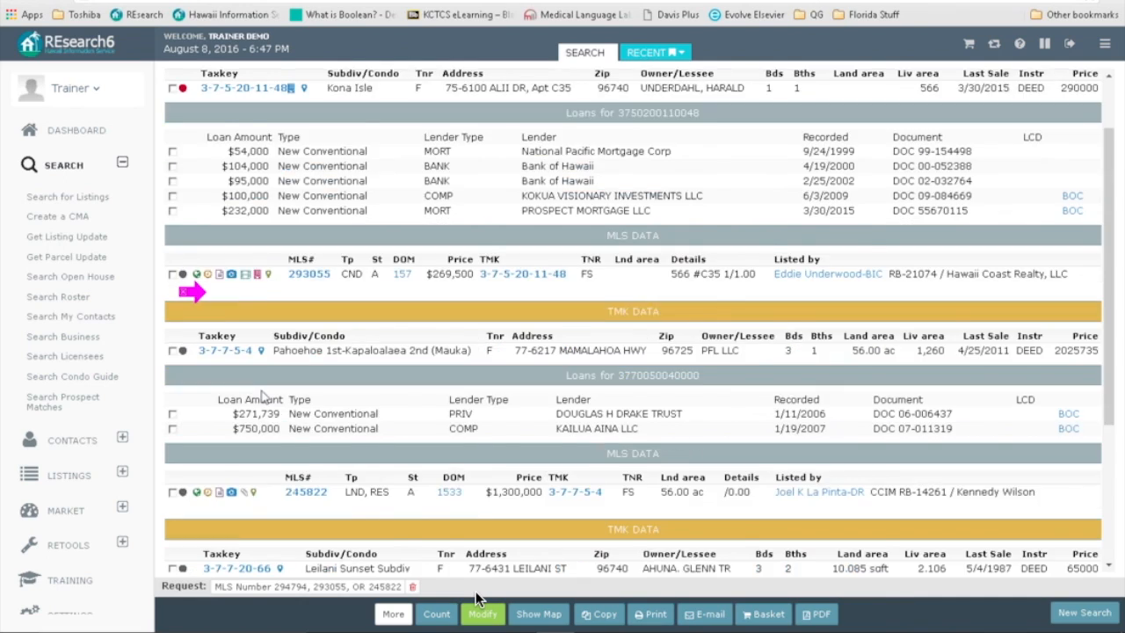
pyautogui.click(485, 614)
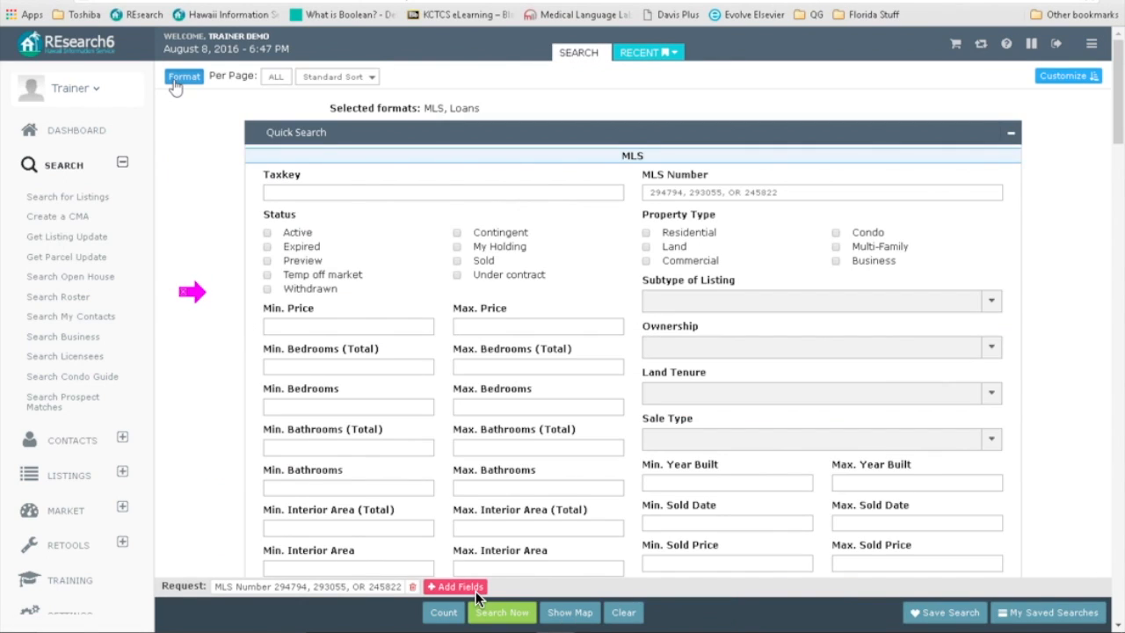
# Step: Swap the Loans format for Sales, keeping MLS, and run the search
pyautogui.click(177, 78)
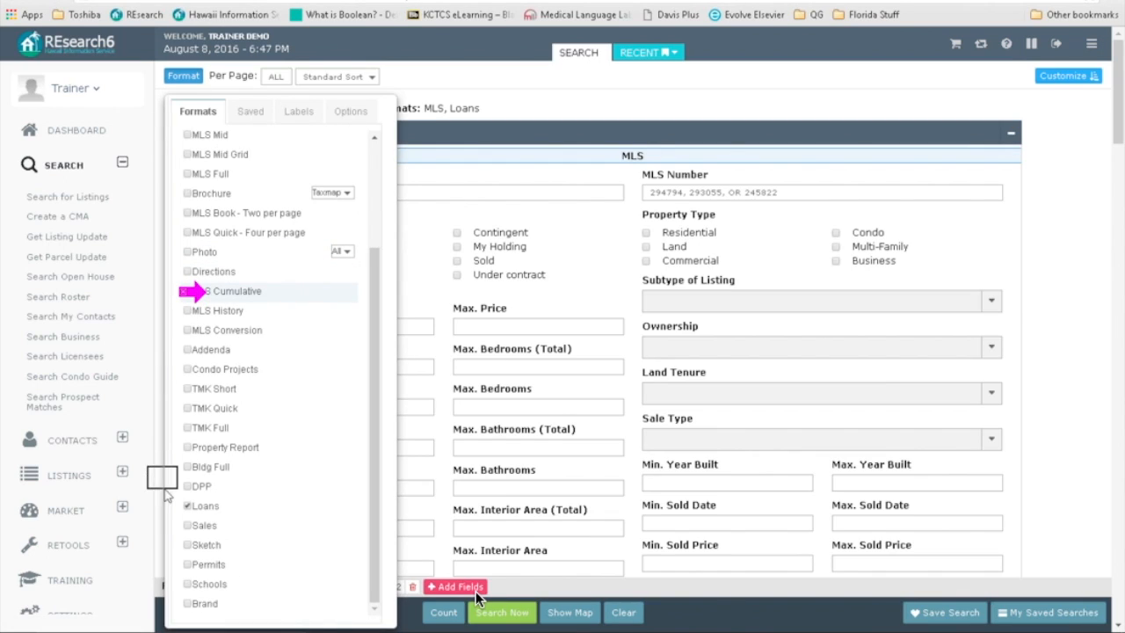
pyautogui.click(187, 507)
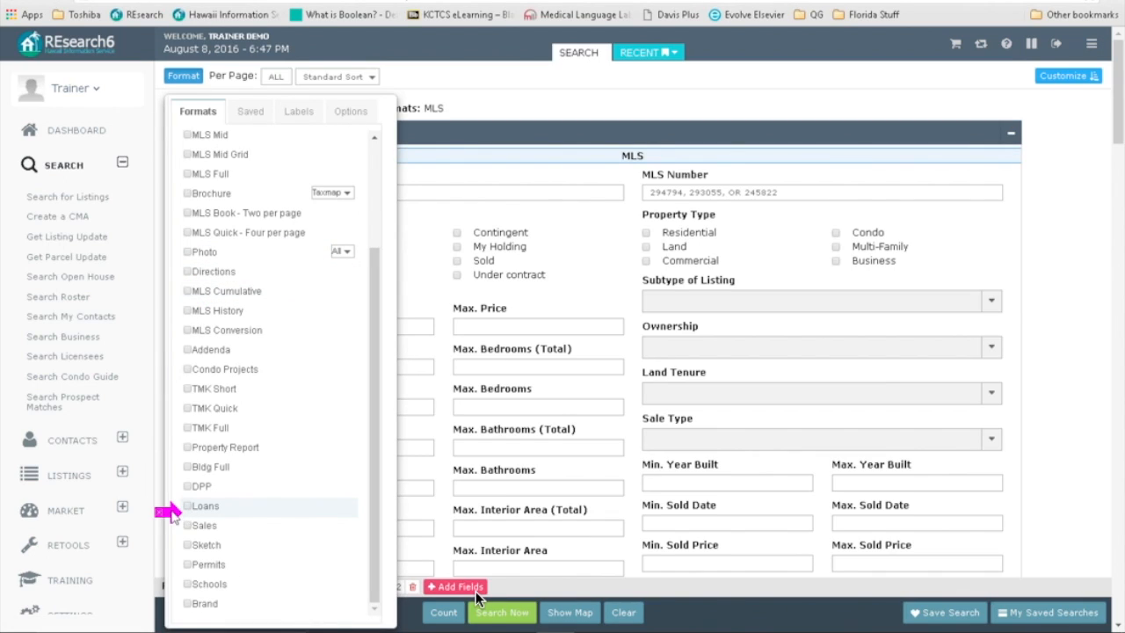
pyautogui.click(187, 526)
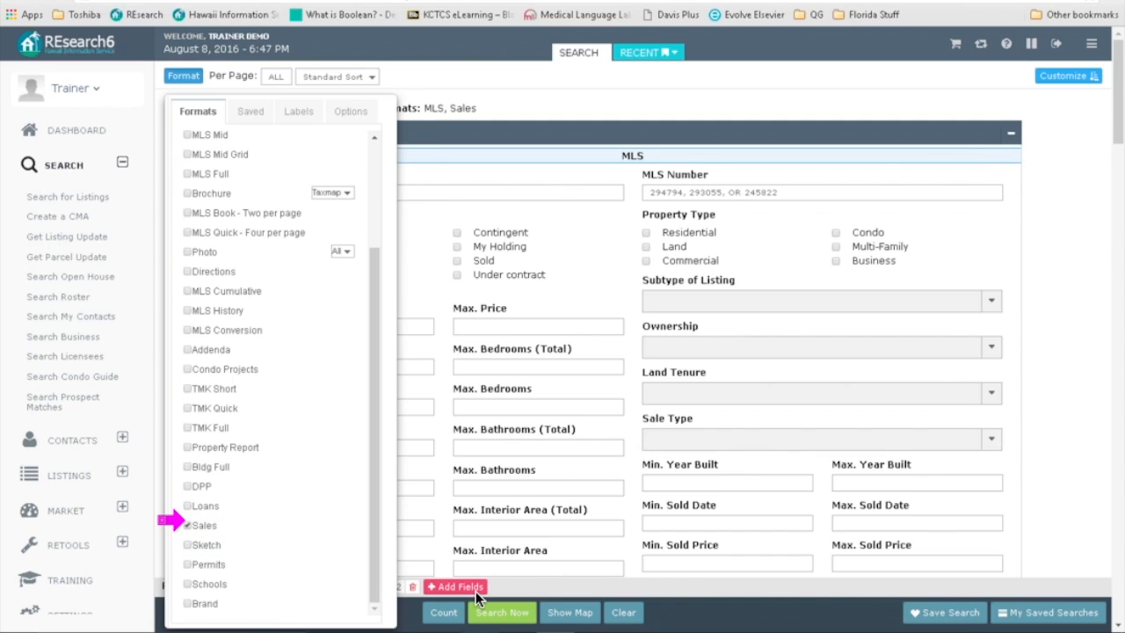
pyautogui.click(512, 614)
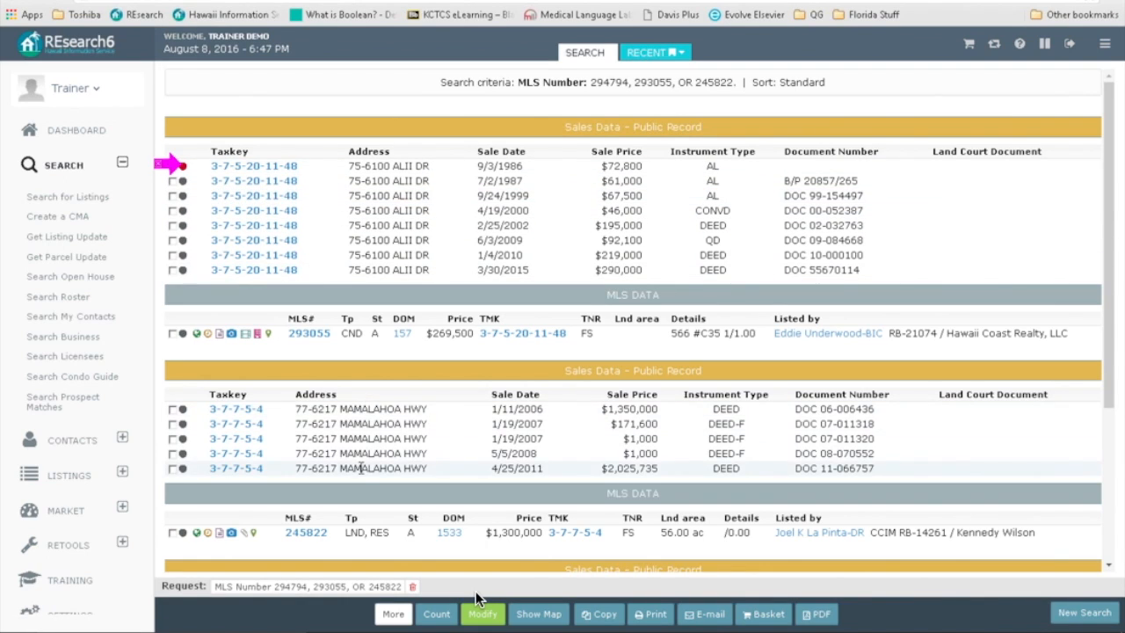
pyautogui.scroll(-1, 400, 393)
pyautogui.scroll(-2, 400, 392)
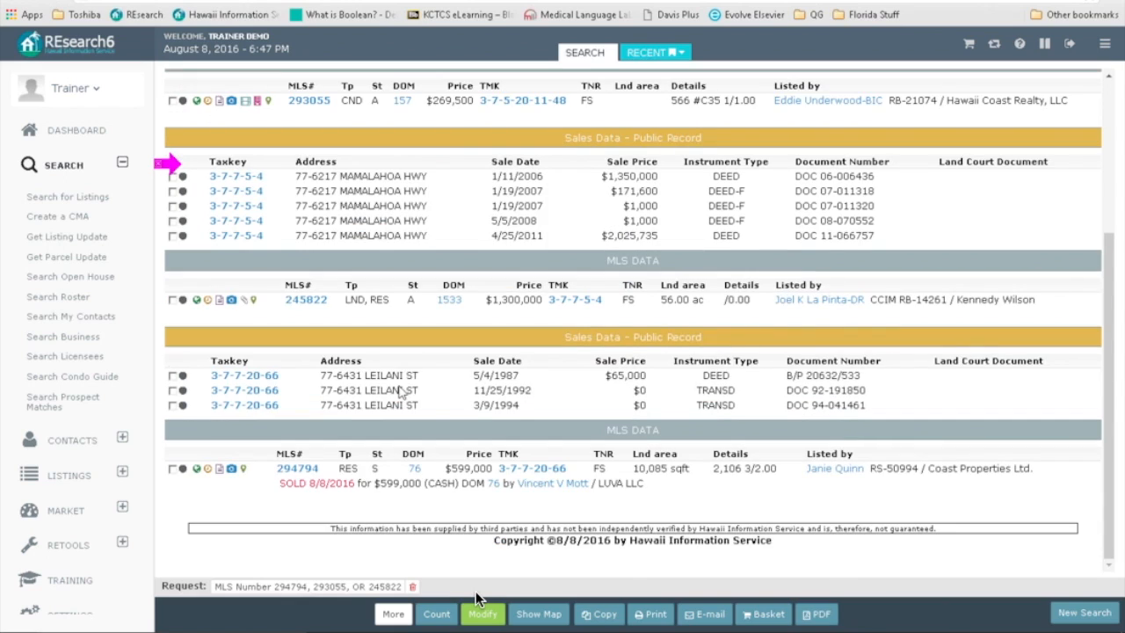
pyautogui.scroll(3, 369, 292)
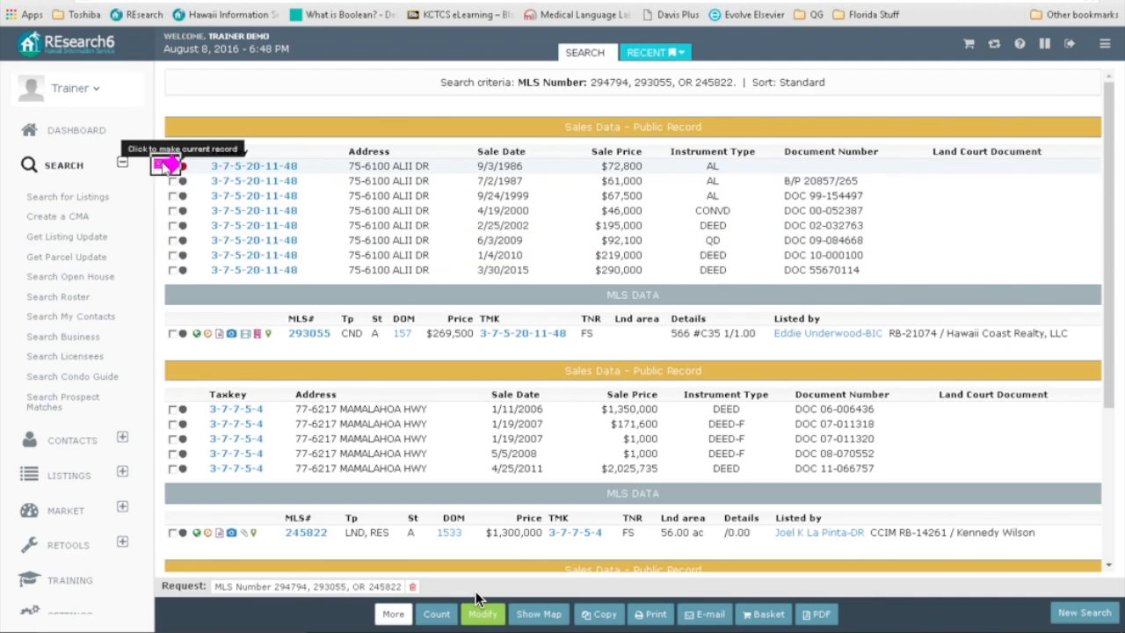
pyautogui.click(172, 166)
pyautogui.click(172, 181)
pyautogui.click(172, 196)
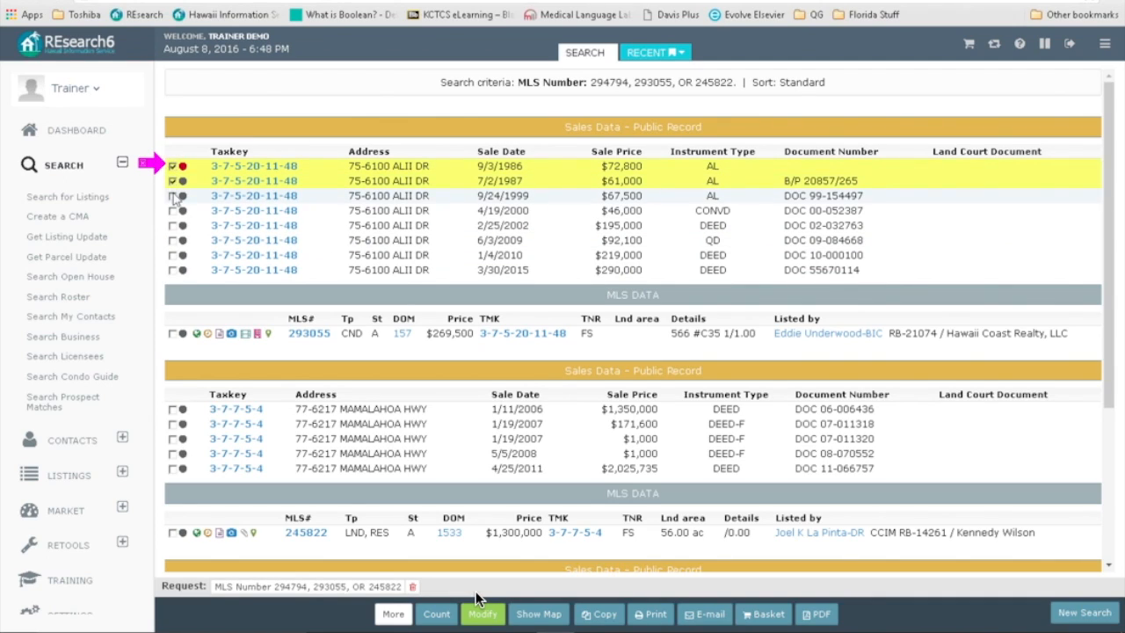
pyautogui.click(172, 211)
pyautogui.click(172, 226)
pyautogui.click(172, 240)
pyautogui.click(173, 254)
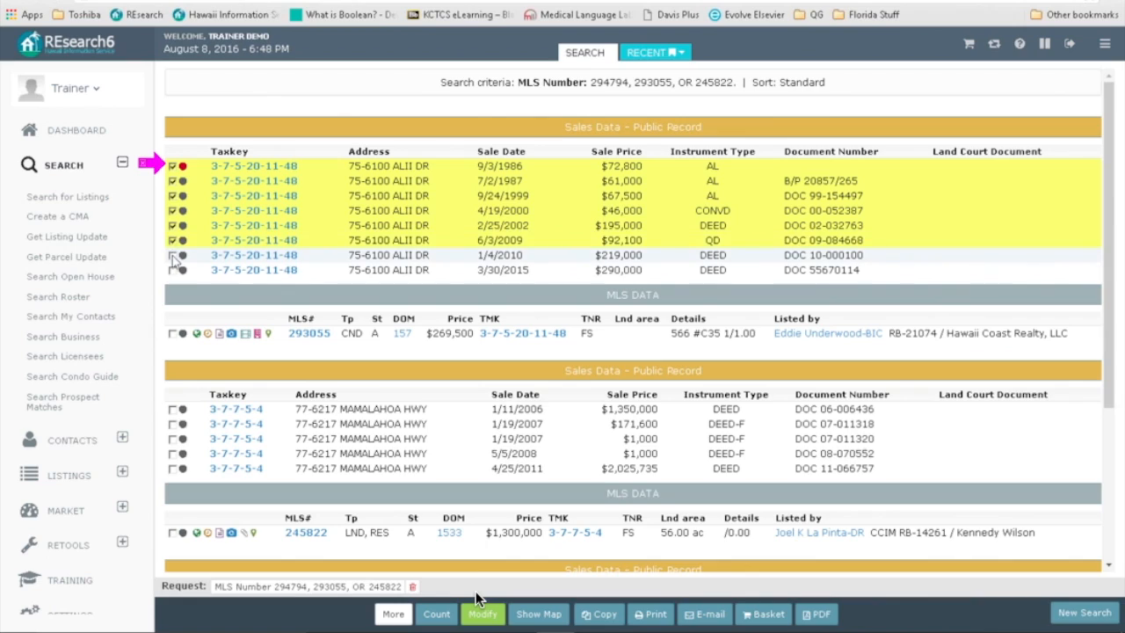
pyautogui.click(172, 270)
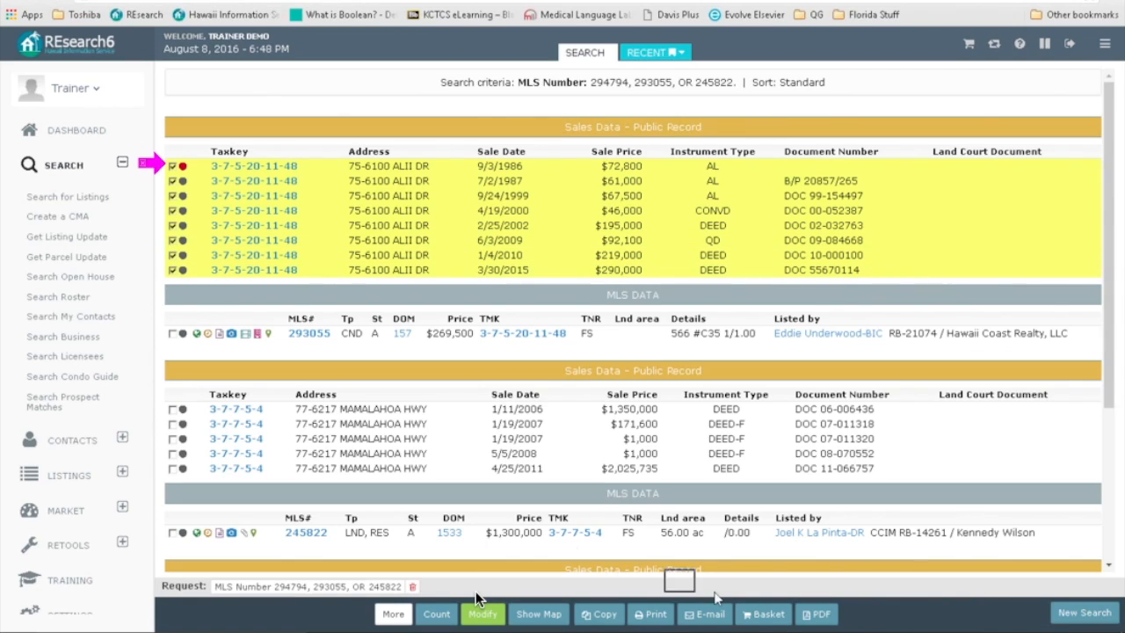
pyautogui.click(766, 612)
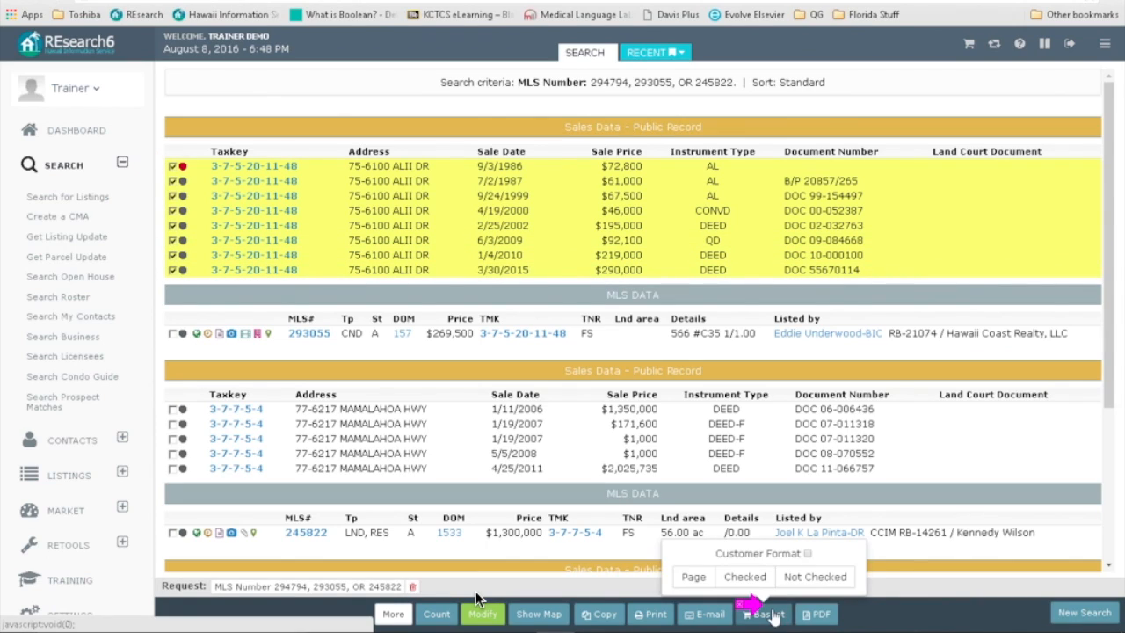
# Step: Add only the checked sales records to the basket
pyautogui.click(739, 580)
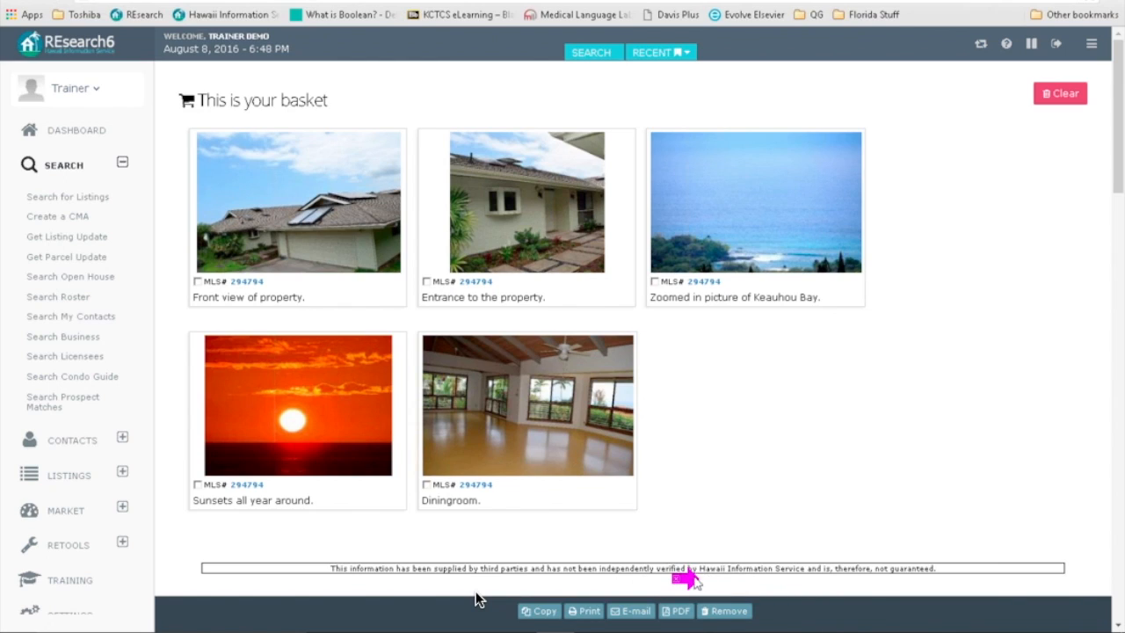
pyautogui.scroll(-1, 809, 492)
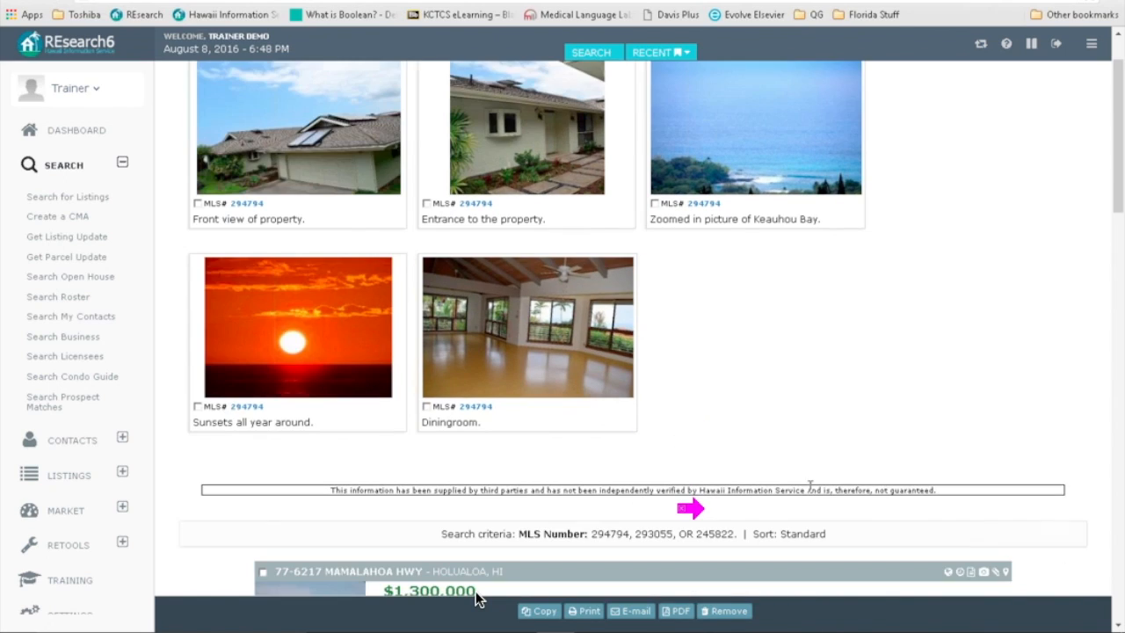
pyautogui.scroll(-1, 811, 490)
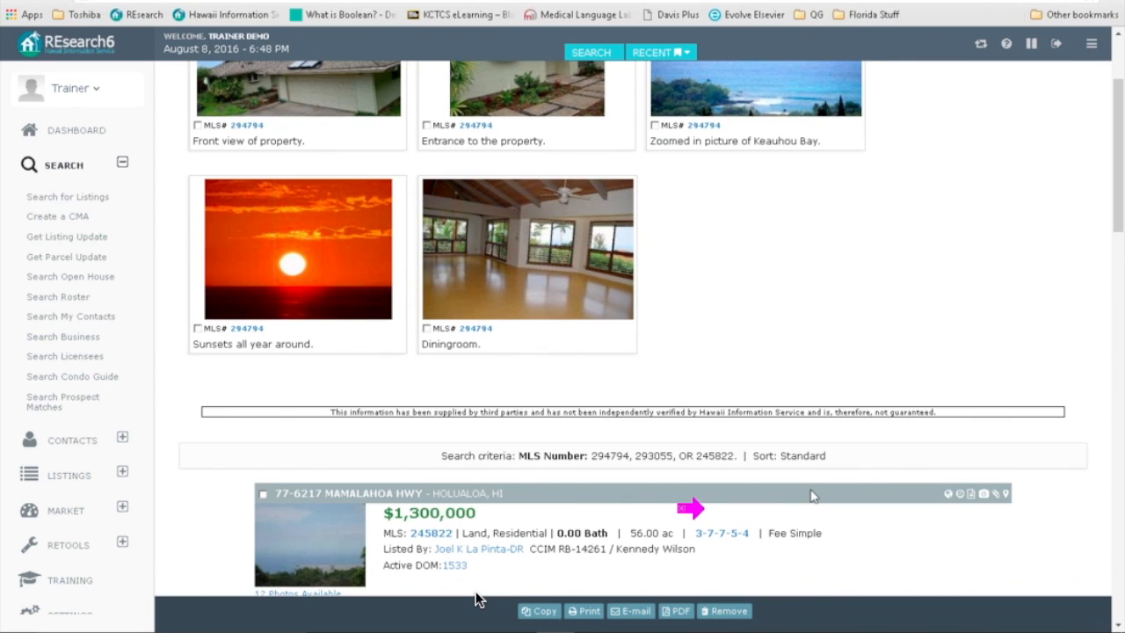
pyautogui.scroll(-3, 811, 492)
pyautogui.scroll(-1, 811, 492)
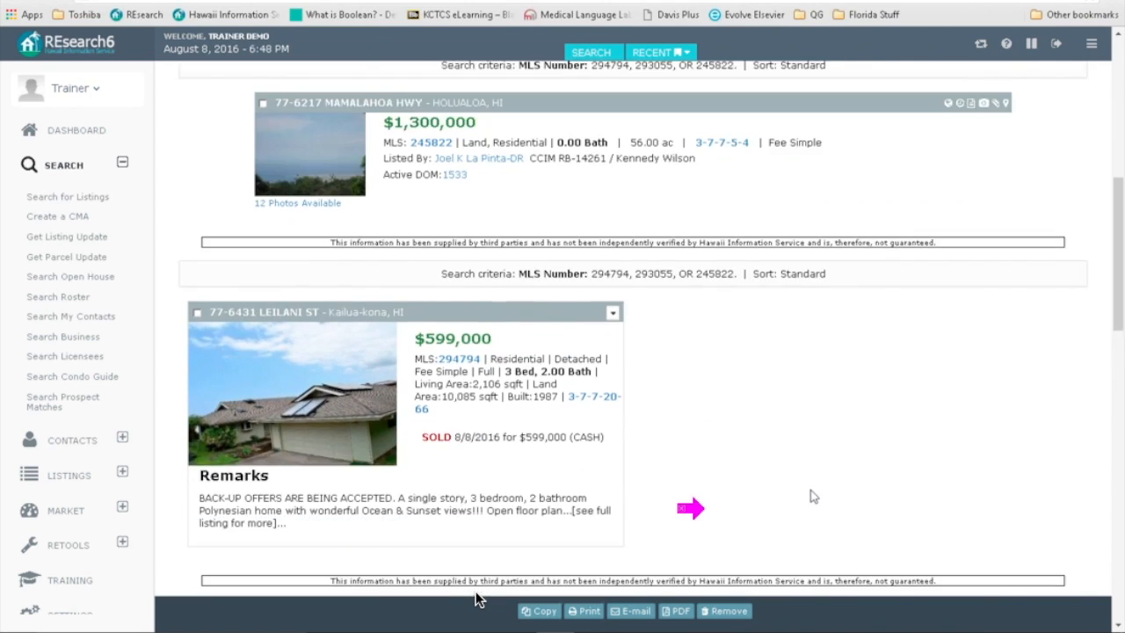
pyautogui.scroll(-1, 811, 497)
pyautogui.scroll(-6, 811, 494)
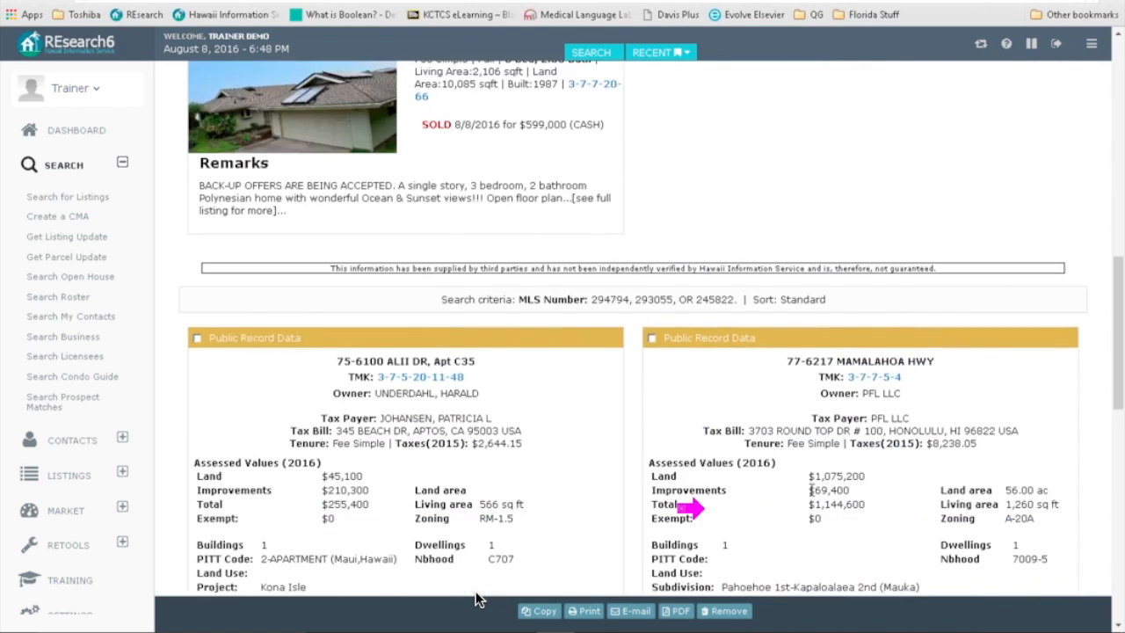
pyautogui.scroll(-8, 811, 495)
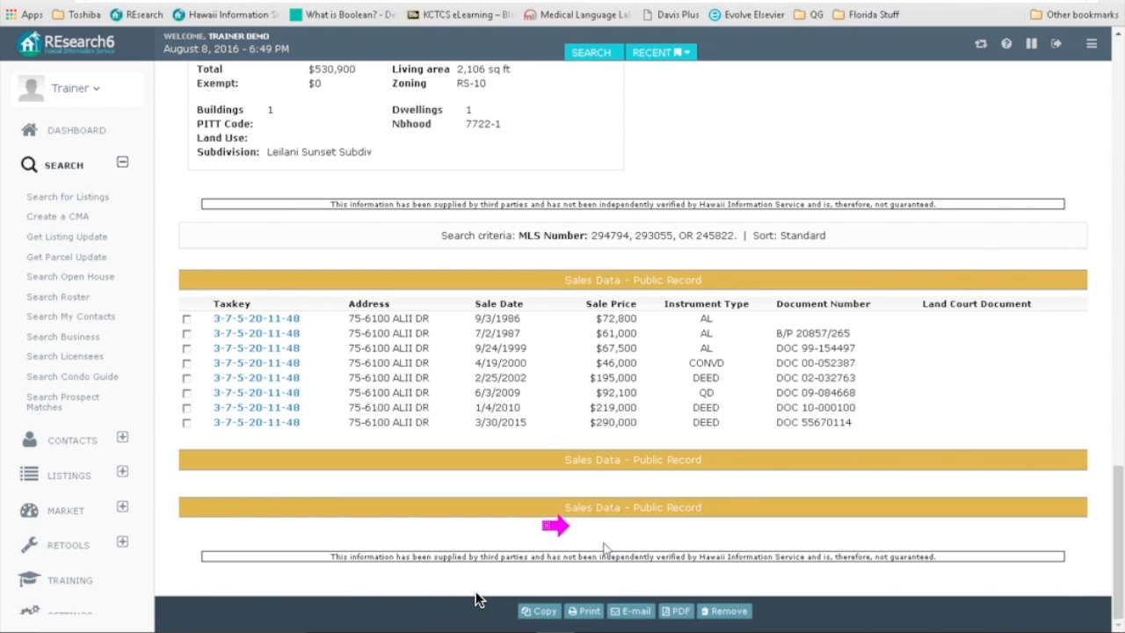
pyautogui.scroll(13, 475, 599)
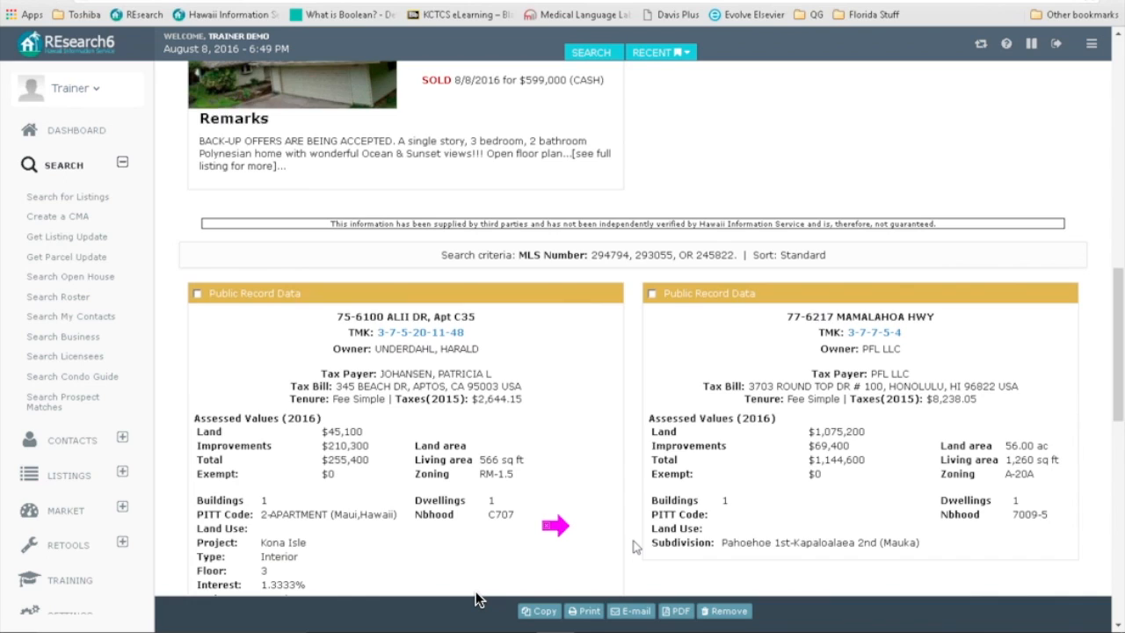
pyautogui.scroll(6, 475, 598)
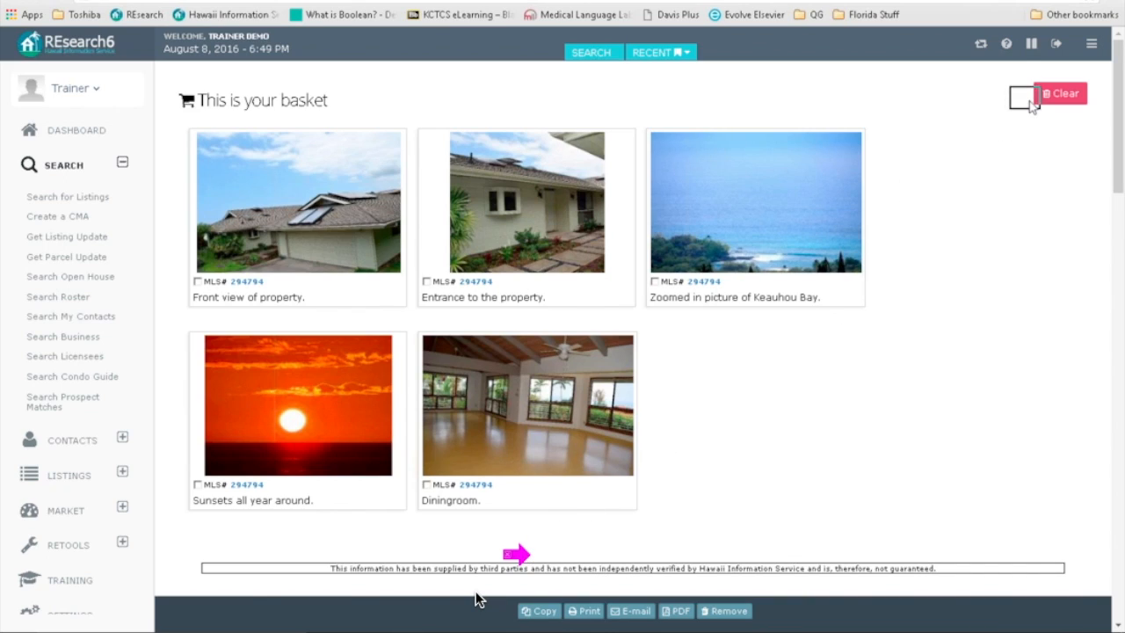
# Step: Clear the basket and go back to the Sales search results
pyautogui.click(1063, 93)
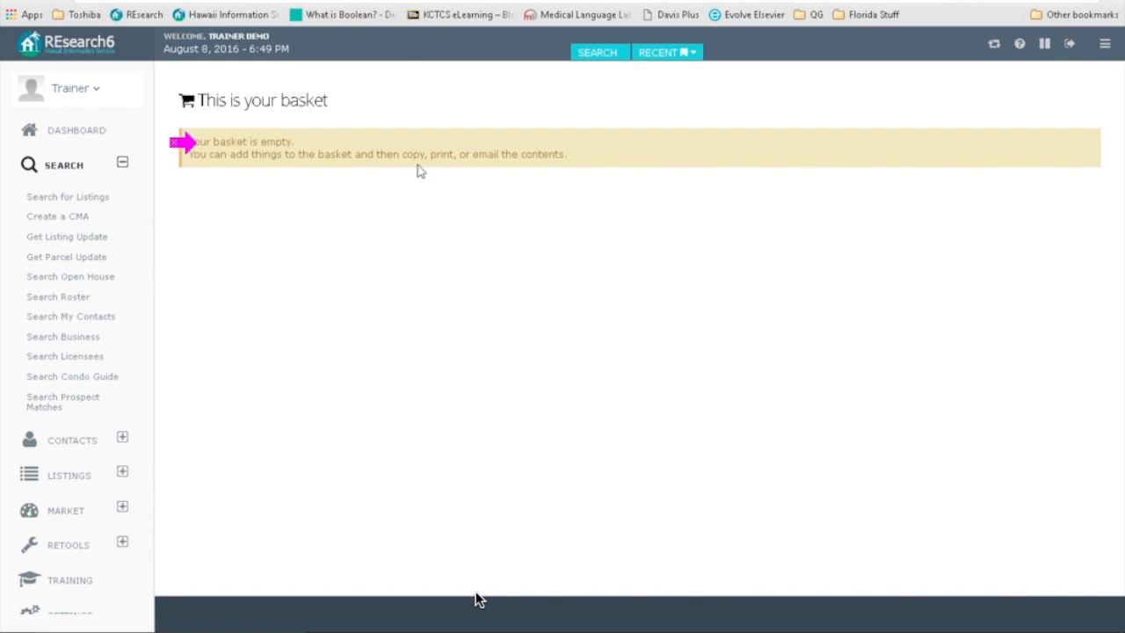
pyautogui.click(604, 58)
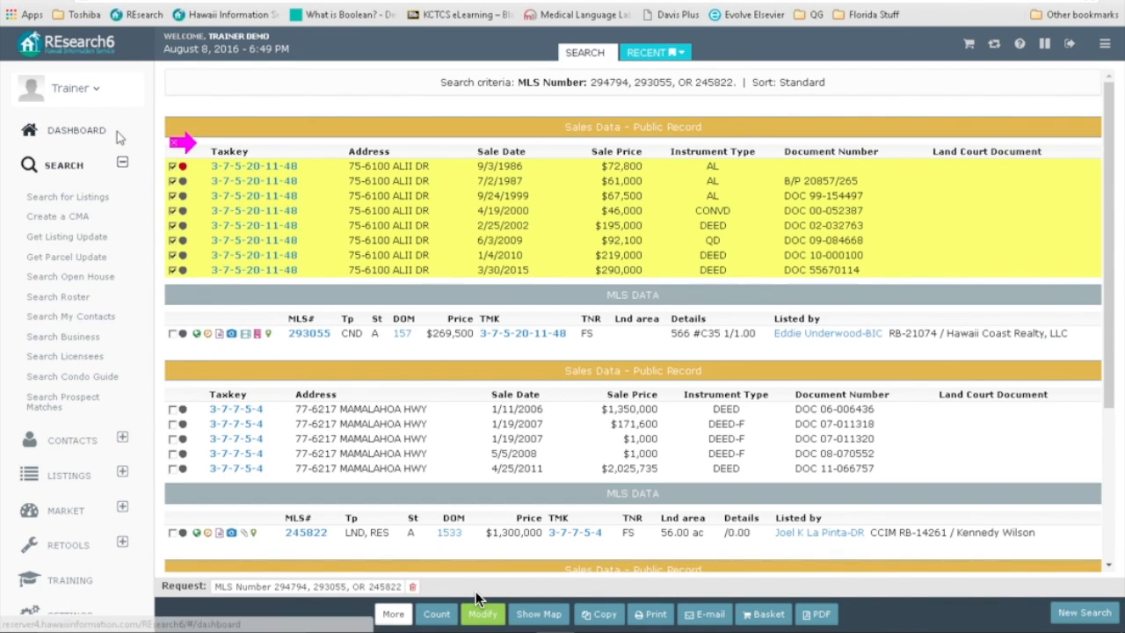
# Step: Replace the Sales format with Permits, keeping MLS, and rerun the search
pyautogui.click(479, 611)
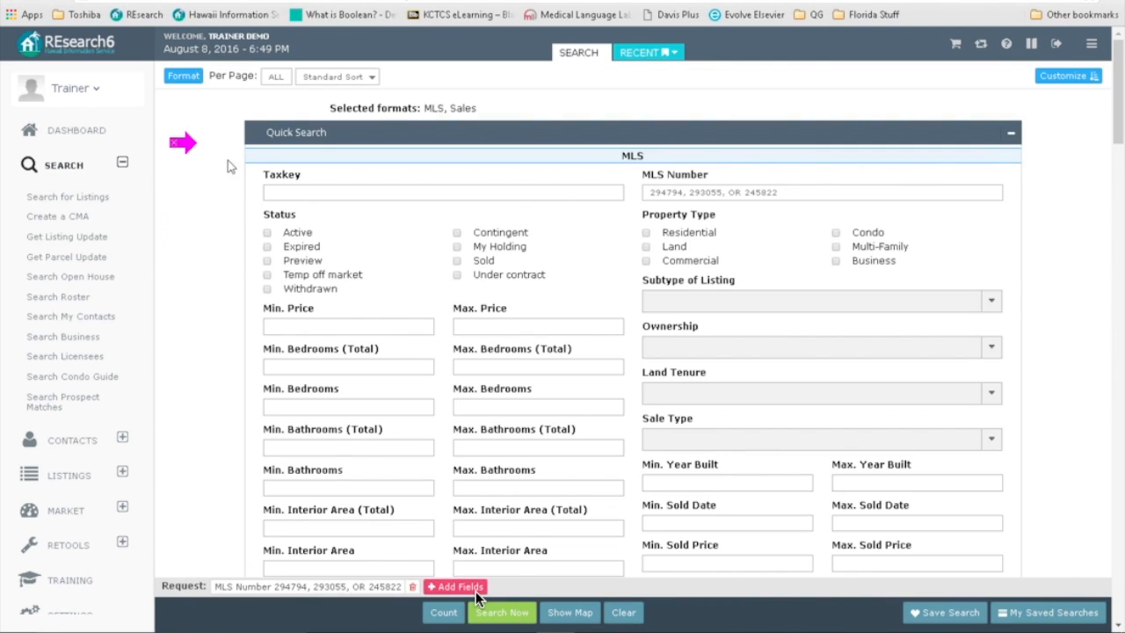
pyautogui.click(183, 78)
pyautogui.click(188, 526)
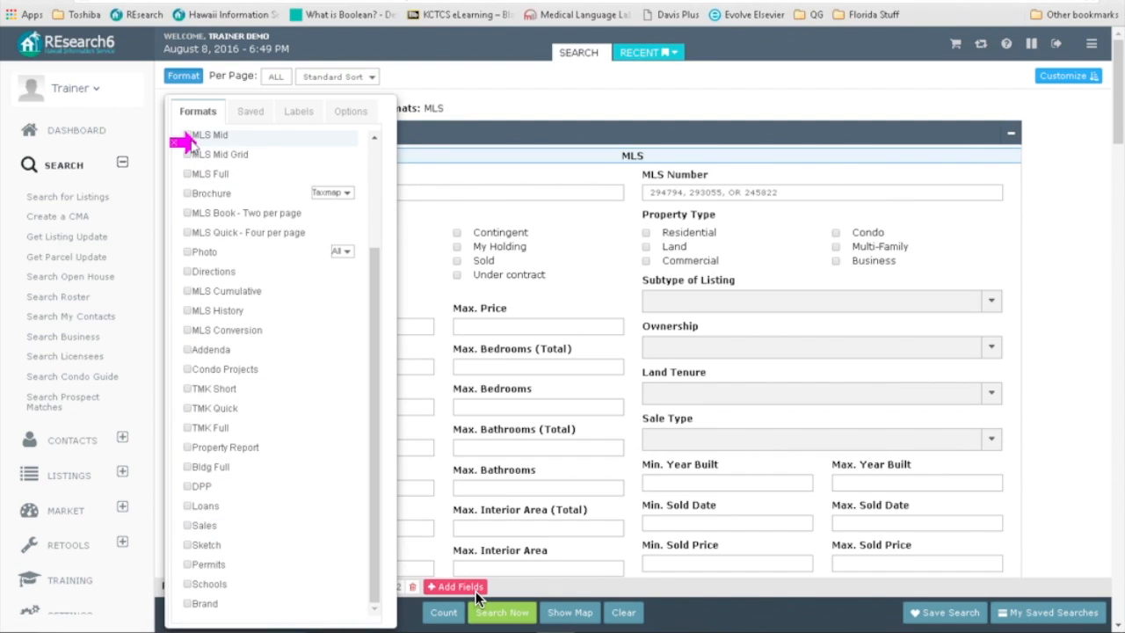
pyautogui.click(186, 565)
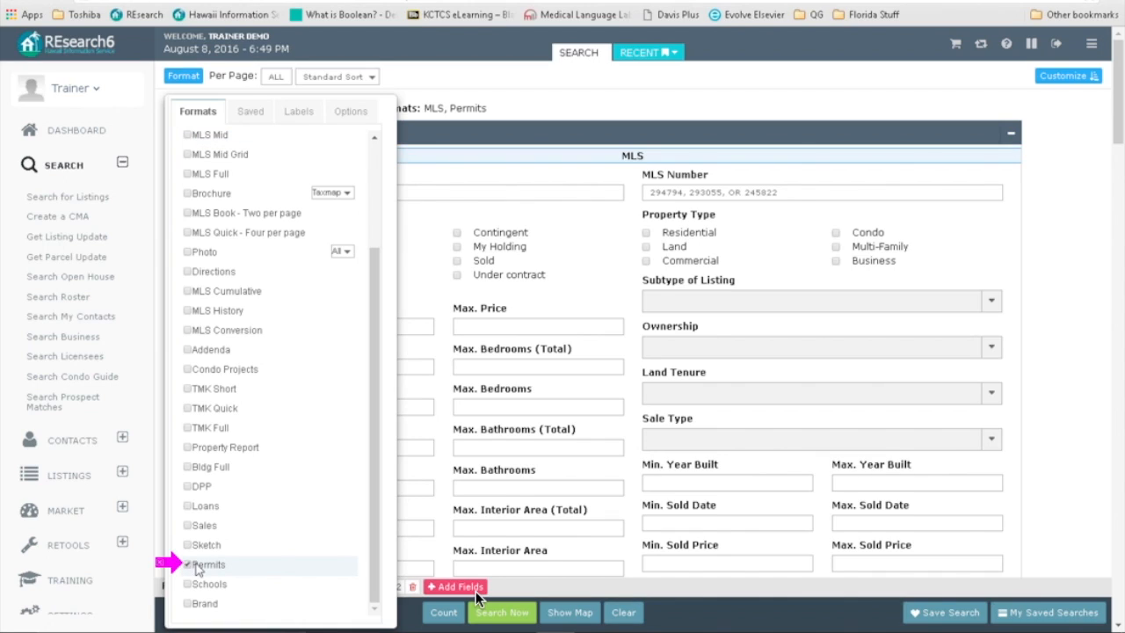
pyautogui.scroll(5, 382, 348)
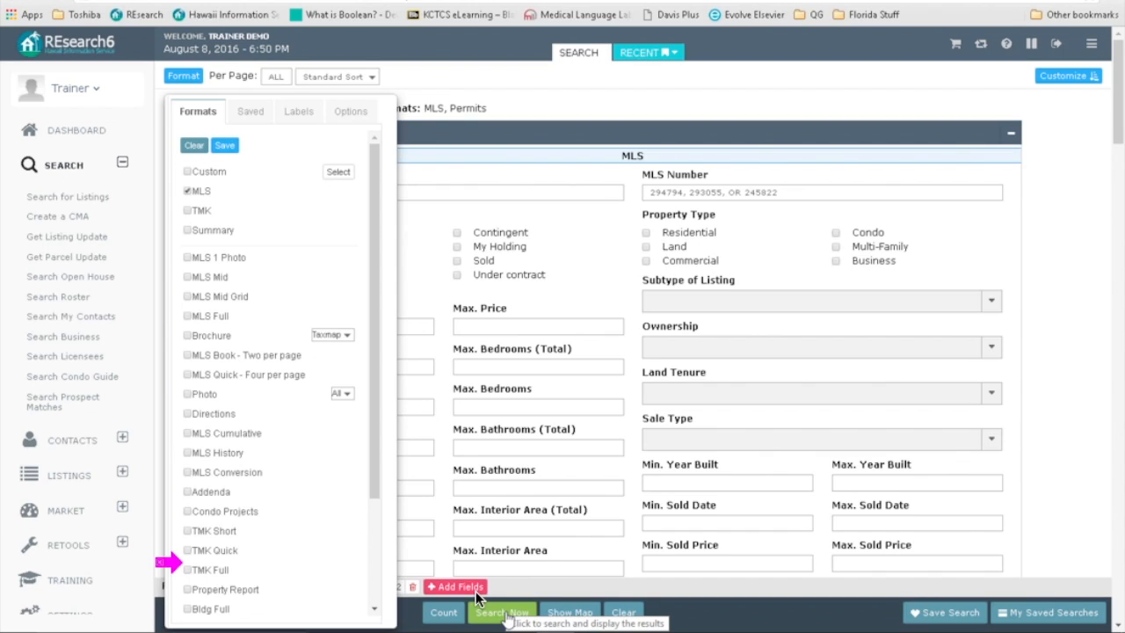
pyautogui.click(505, 613)
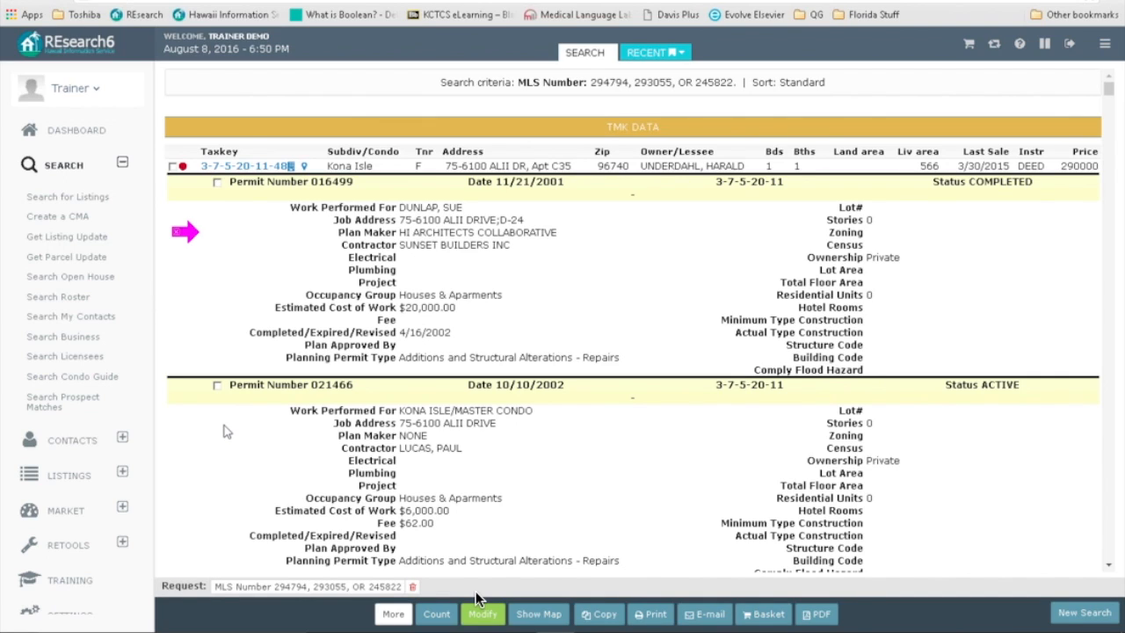
pyautogui.scroll(-7, 223, 430)
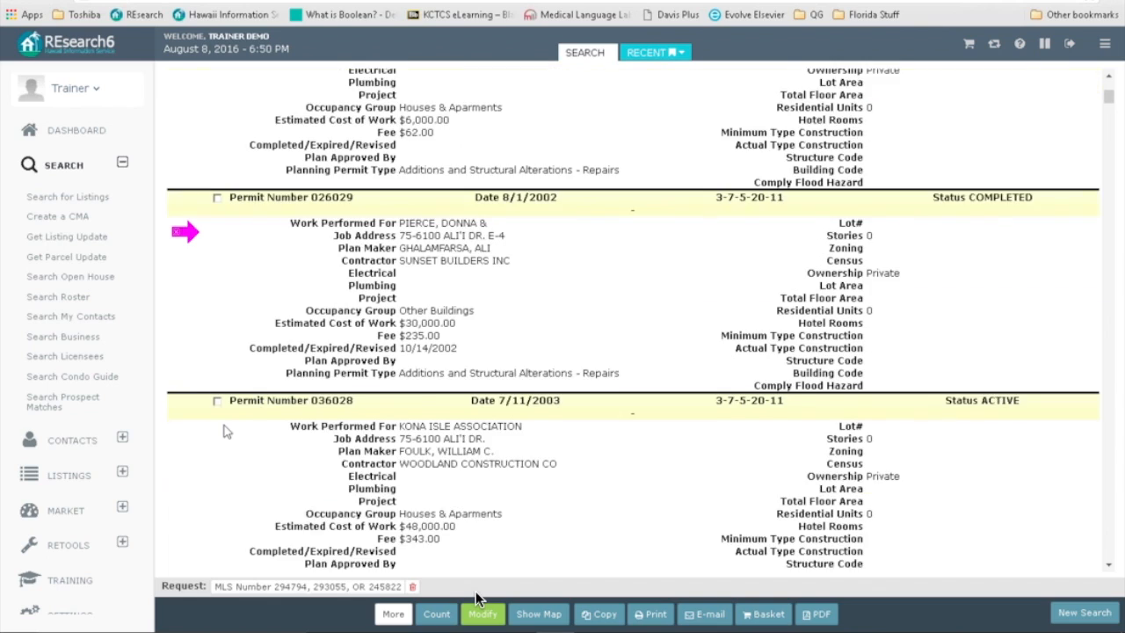
pyautogui.scroll(-1, 225, 434)
pyautogui.scroll(-4, 225, 433)
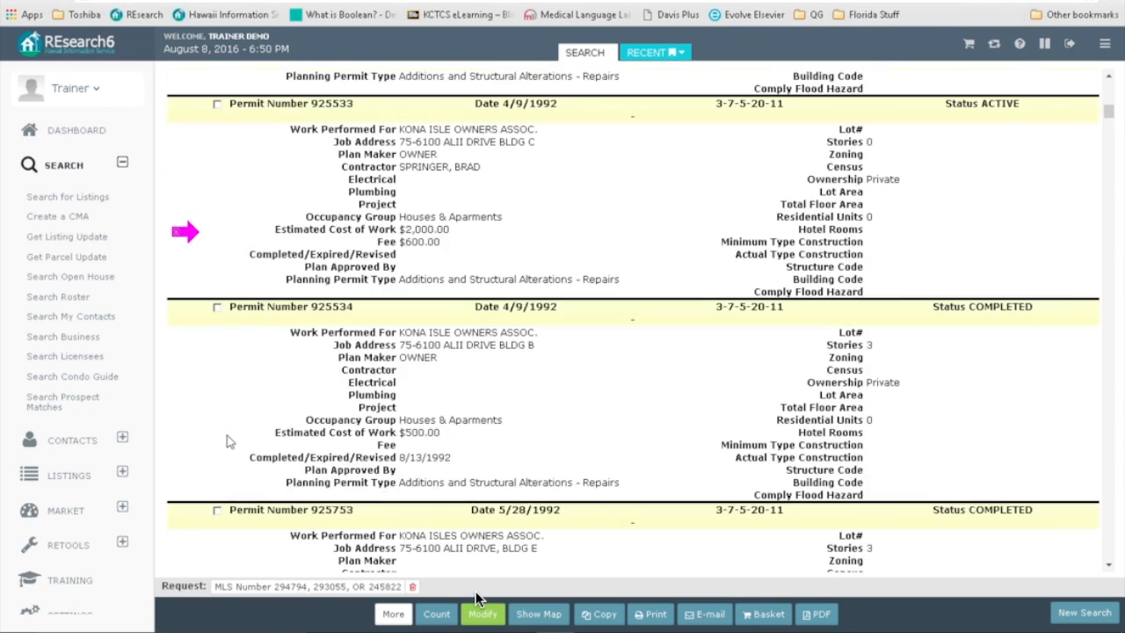
pyautogui.scroll(-7, 227, 447)
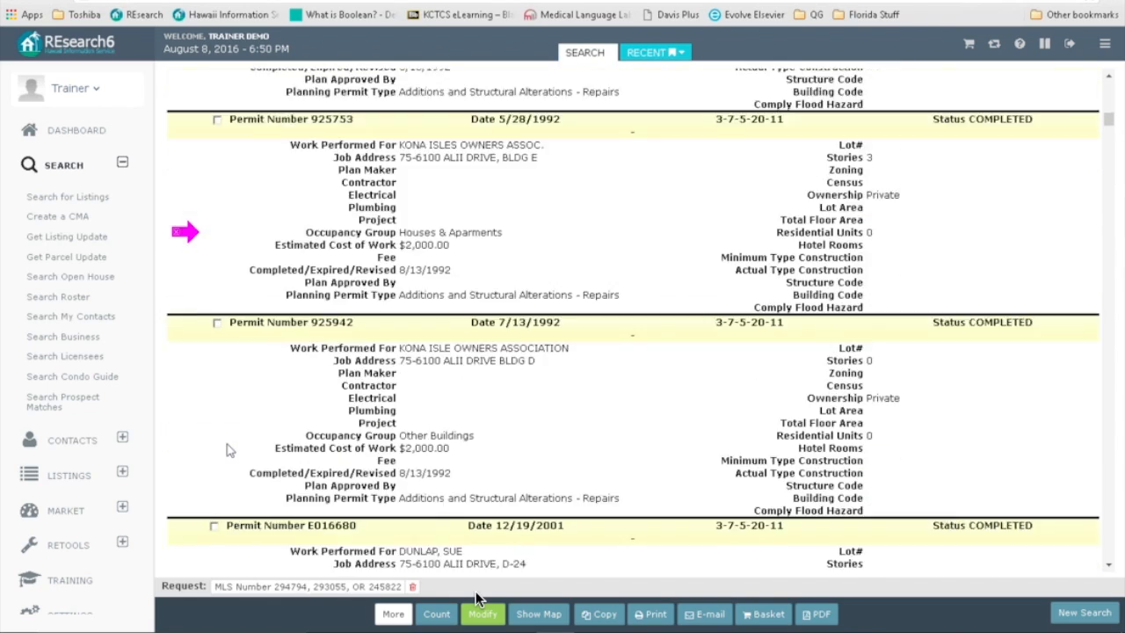
pyautogui.scroll(-2, 227, 450)
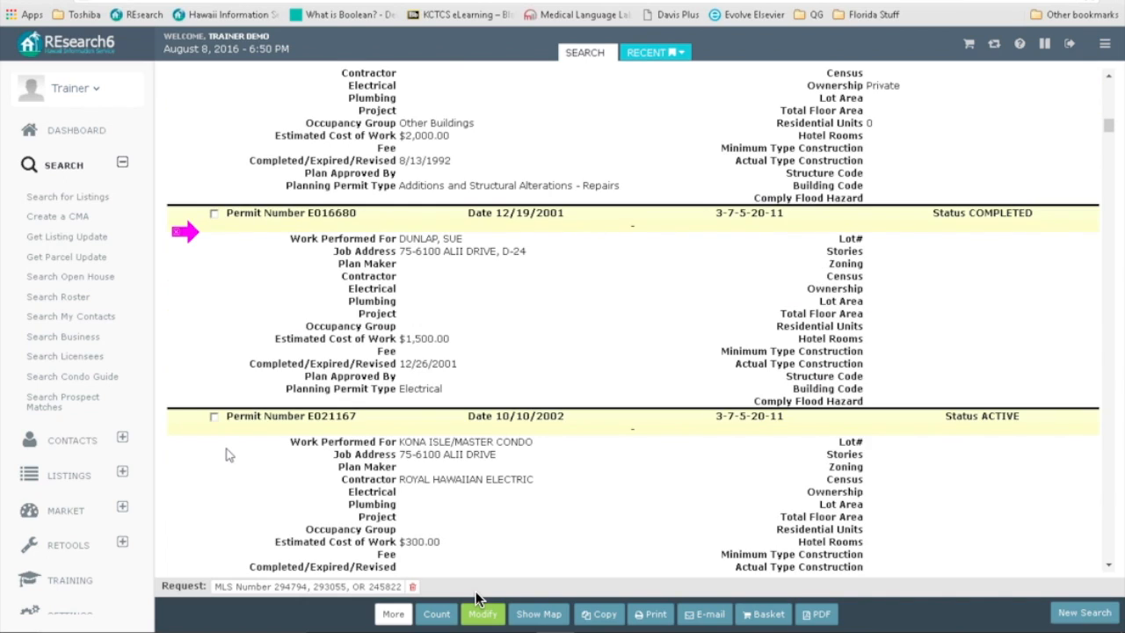
pyautogui.scroll(-4, 224, 455)
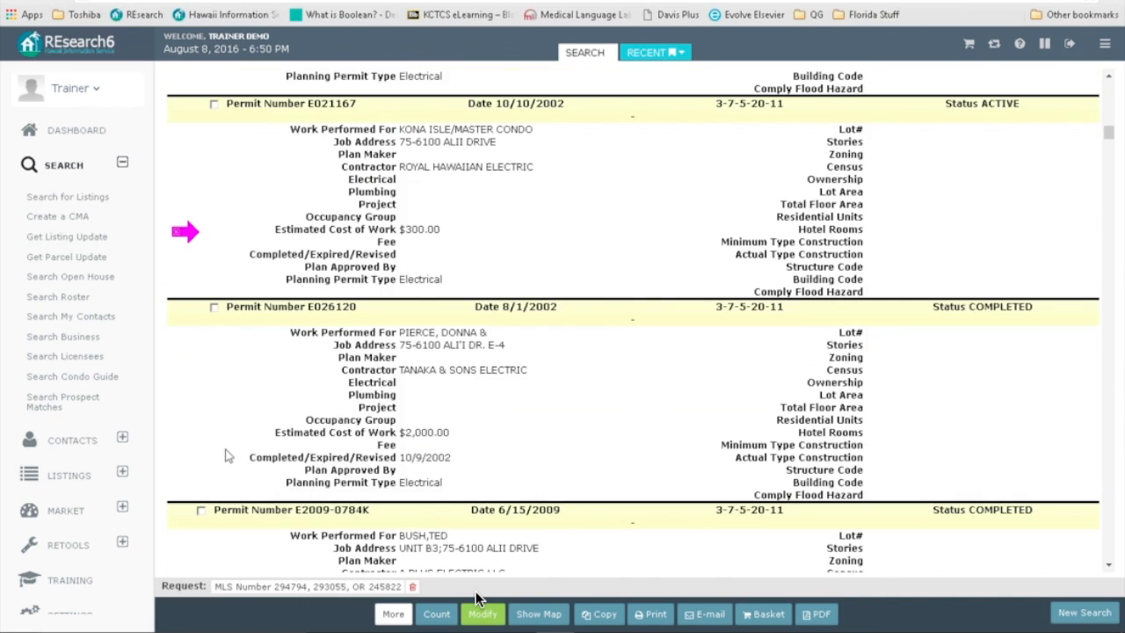
pyautogui.scroll(-8, 224, 455)
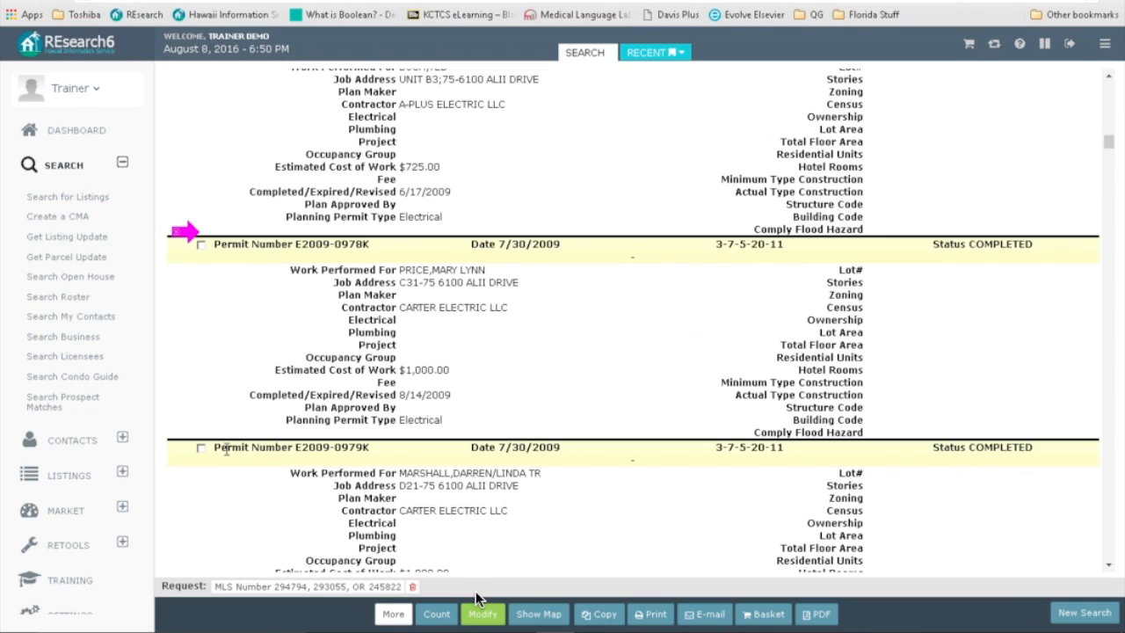
pyautogui.scroll(-4, 225, 455)
pyautogui.scroll(3, 226, 458)
pyautogui.scroll(15, 226, 456)
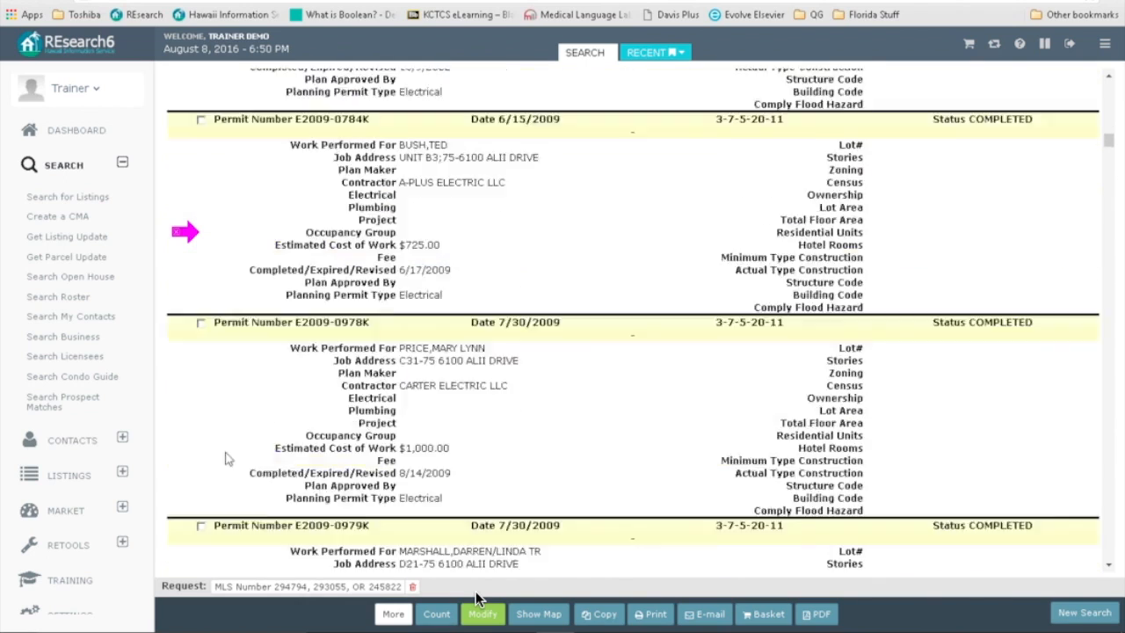
pyautogui.scroll(15, 228, 452)
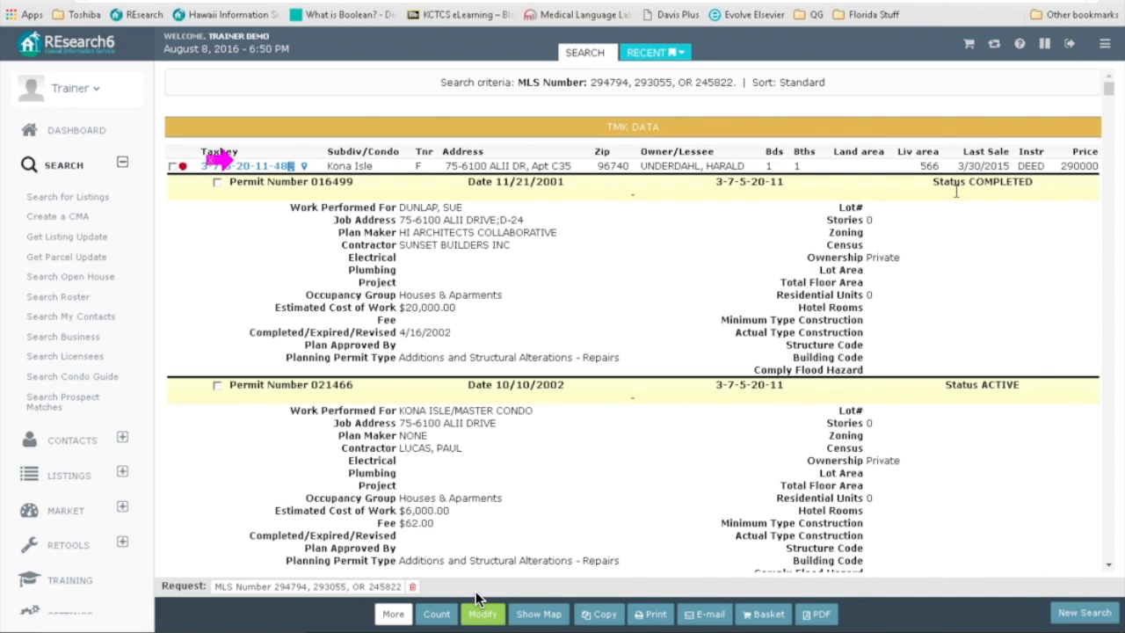
pyautogui.moveTo(1108, 91); pyautogui.dragTo(1118, 523)
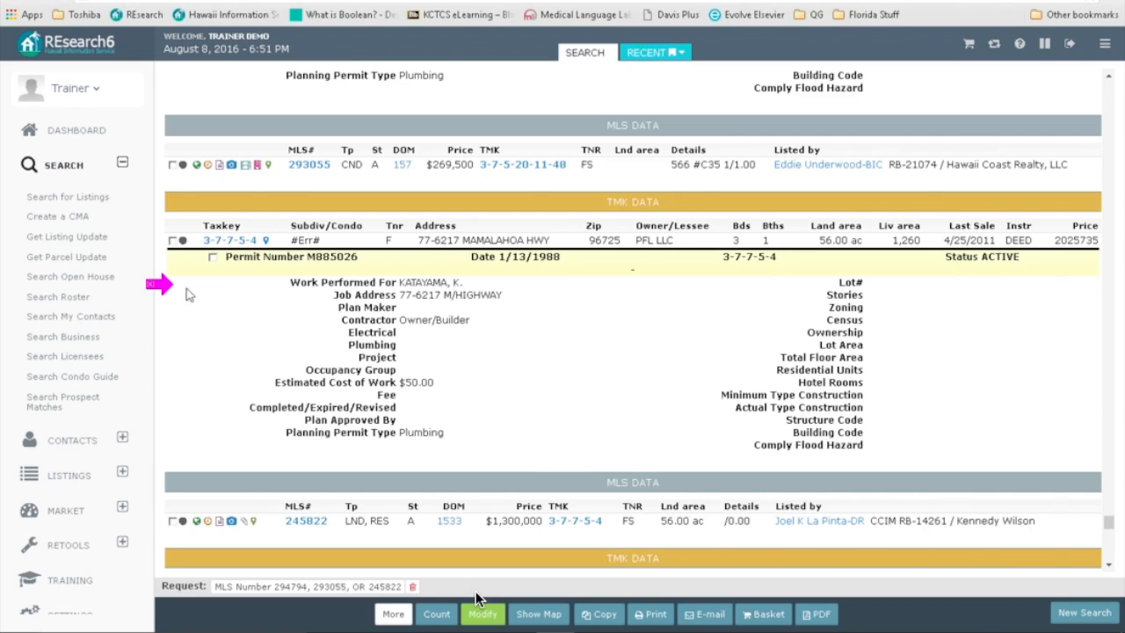
# Step: Scroll through the permit results to the bottom and return to the Quick Search form
pyautogui.moveTo(389, 323); pyautogui.dragTo(388, 323)
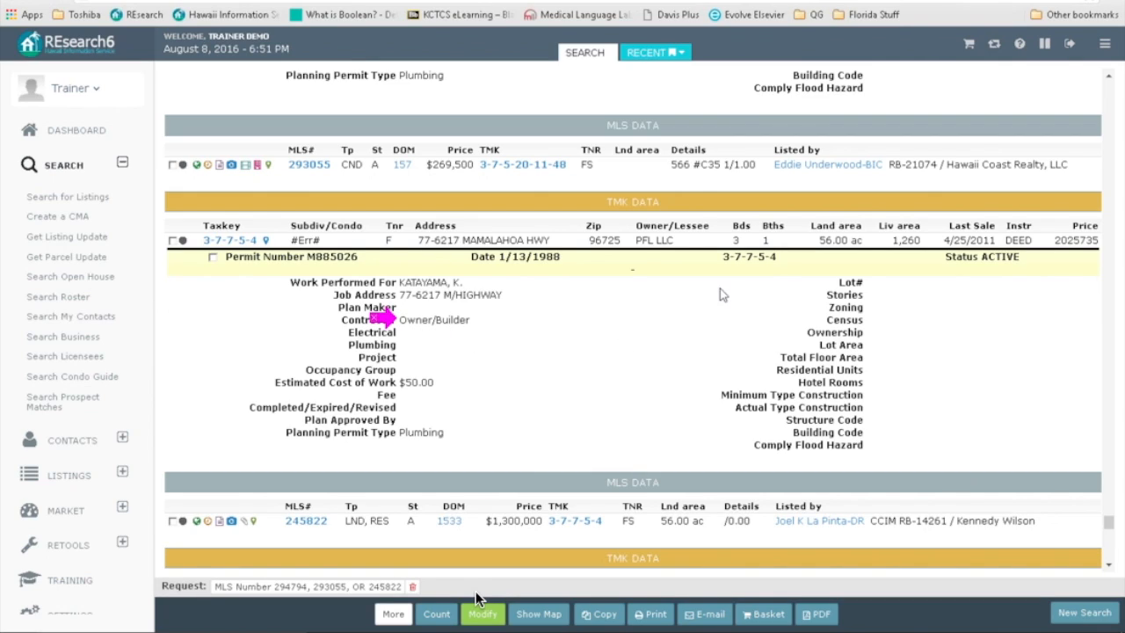
pyautogui.click(943, 256)
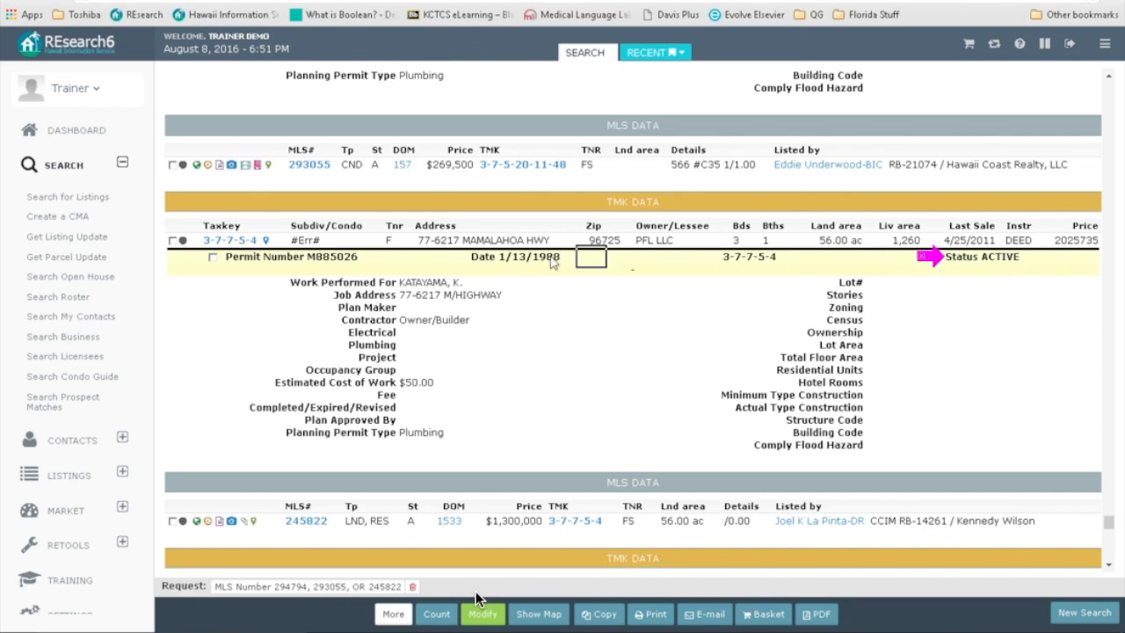
pyautogui.click(310, 319)
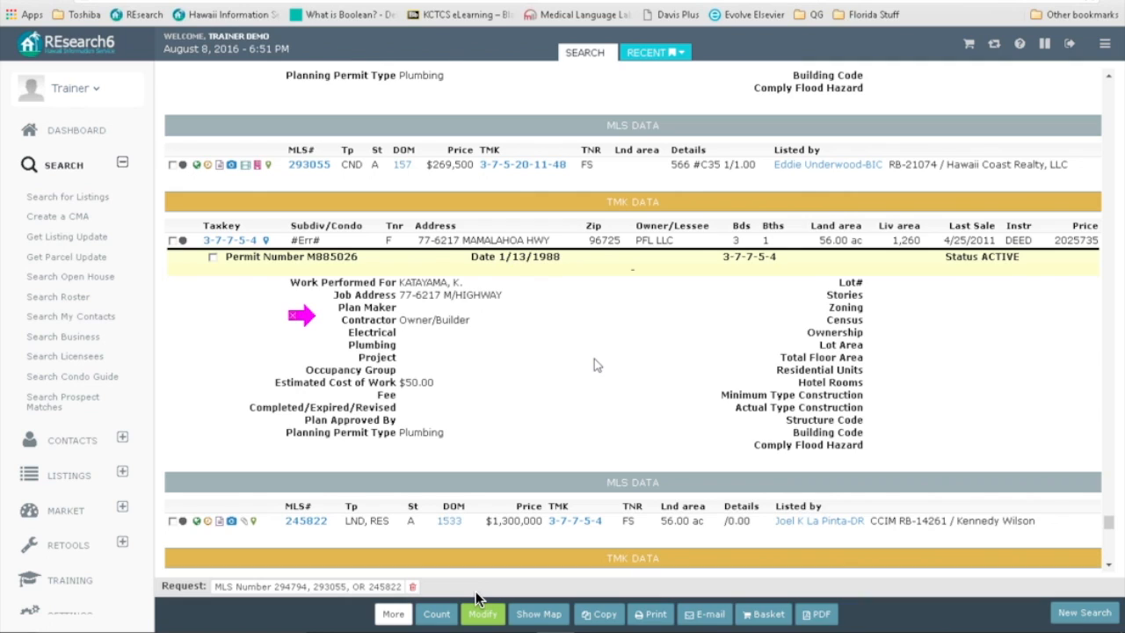
pyautogui.scroll(-4, 594, 362)
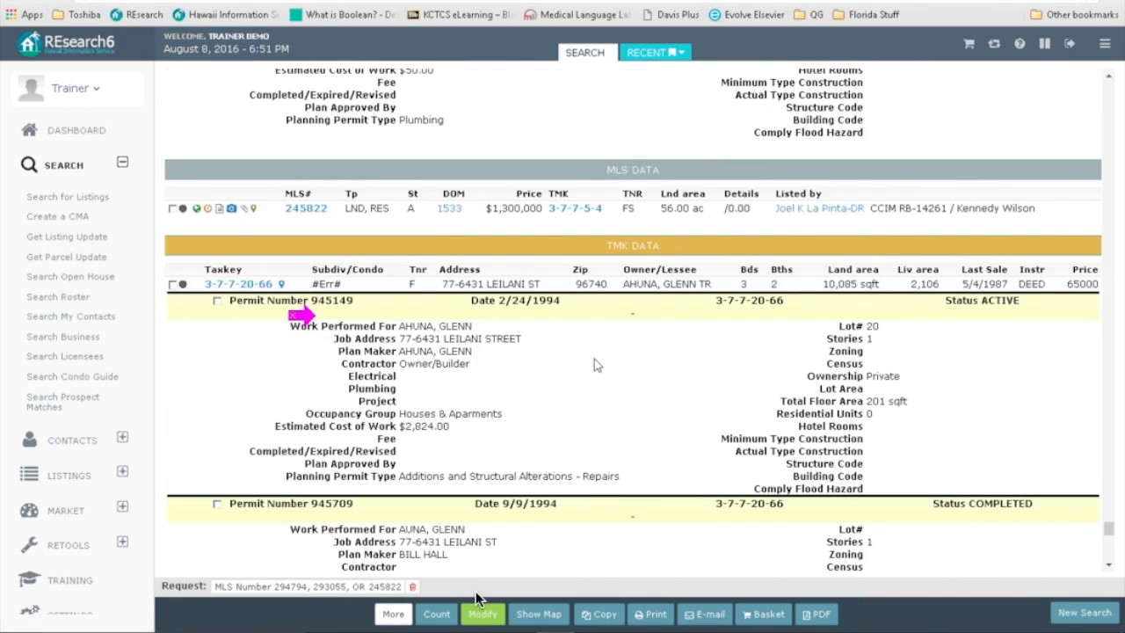
pyautogui.scroll(-1, 594, 369)
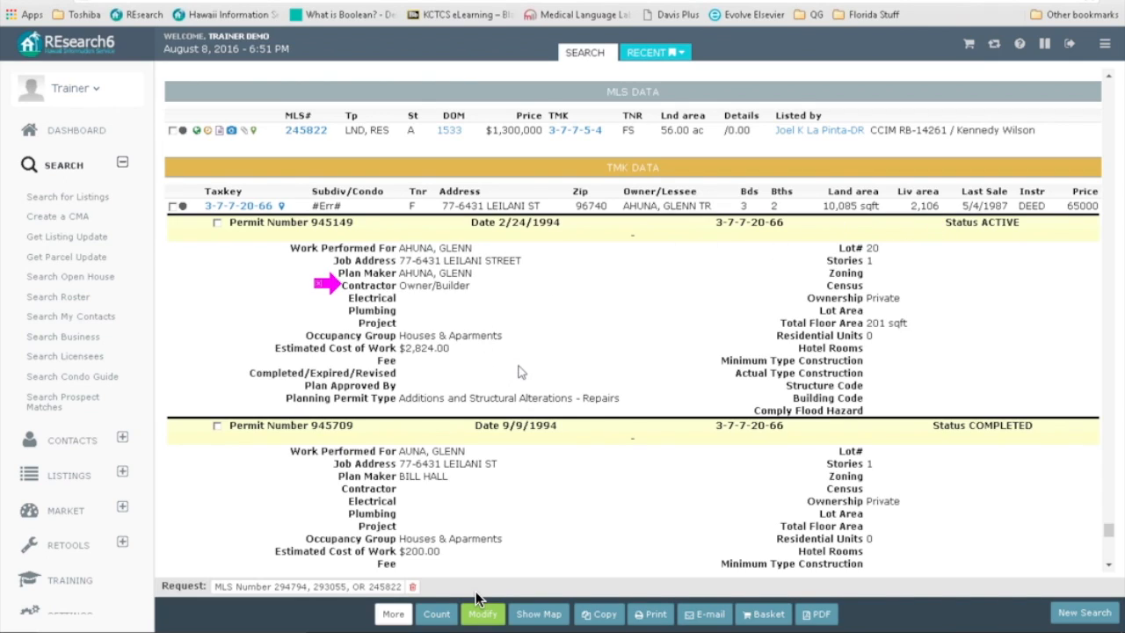
pyautogui.scroll(-5, 518, 372)
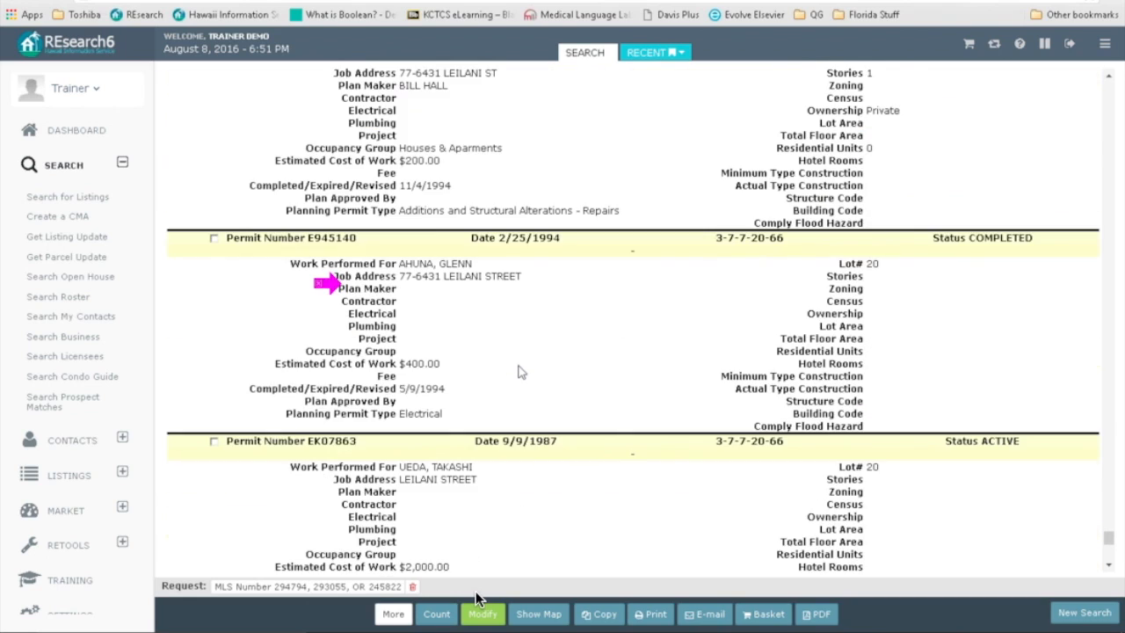
pyautogui.scroll(-8, 519, 372)
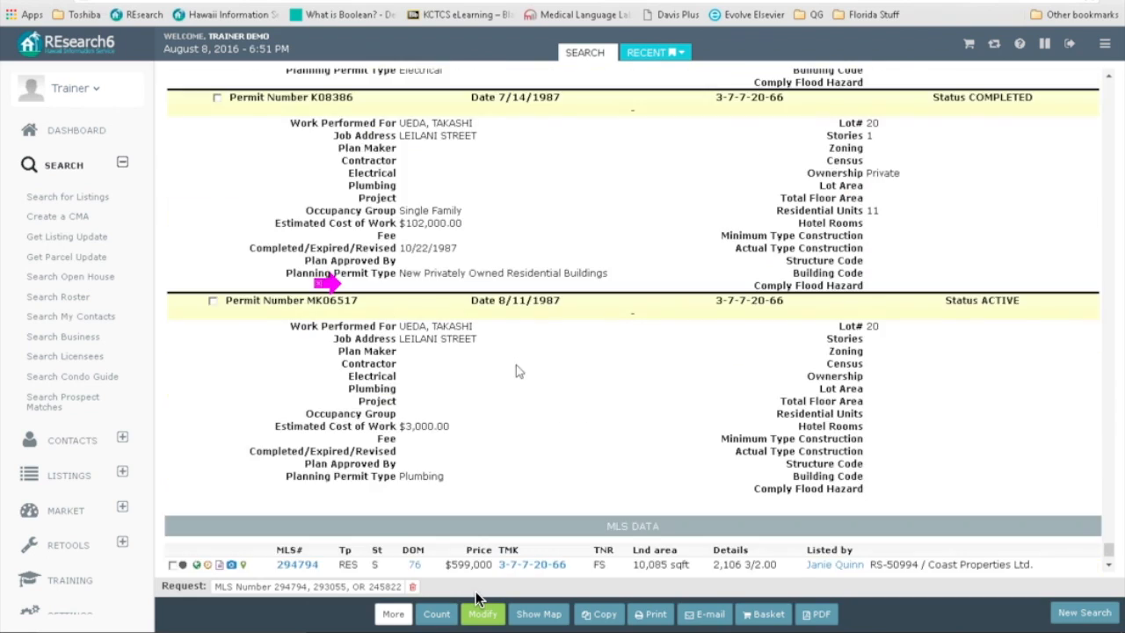
pyautogui.scroll(-2, 517, 370)
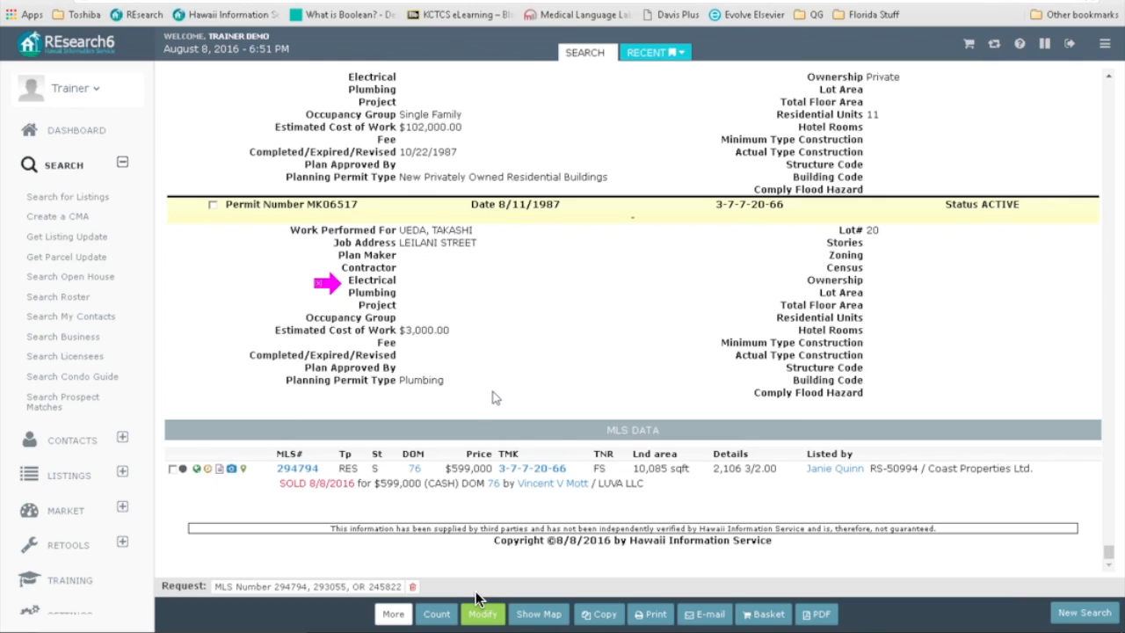
pyautogui.click(480, 612)
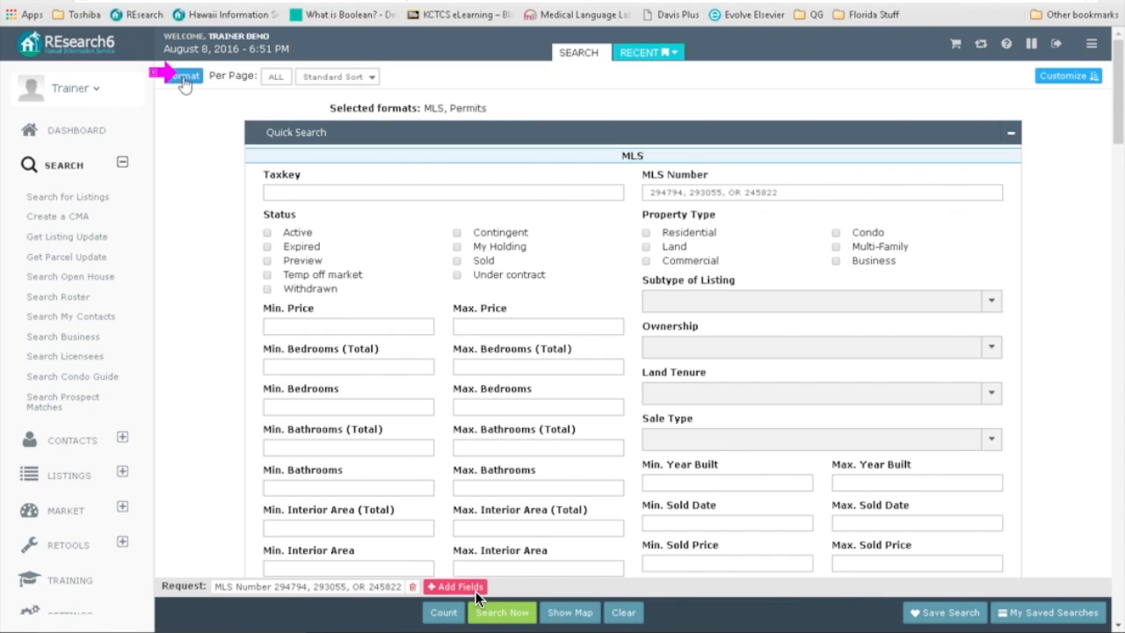
# Step: Replace Permits and MLS with Brand and MLS 1 Photo, enable Customer Format, and search
pyautogui.click(183, 81)
pyautogui.moveTo(376, 502); pyautogui.dragTo(376, 607)
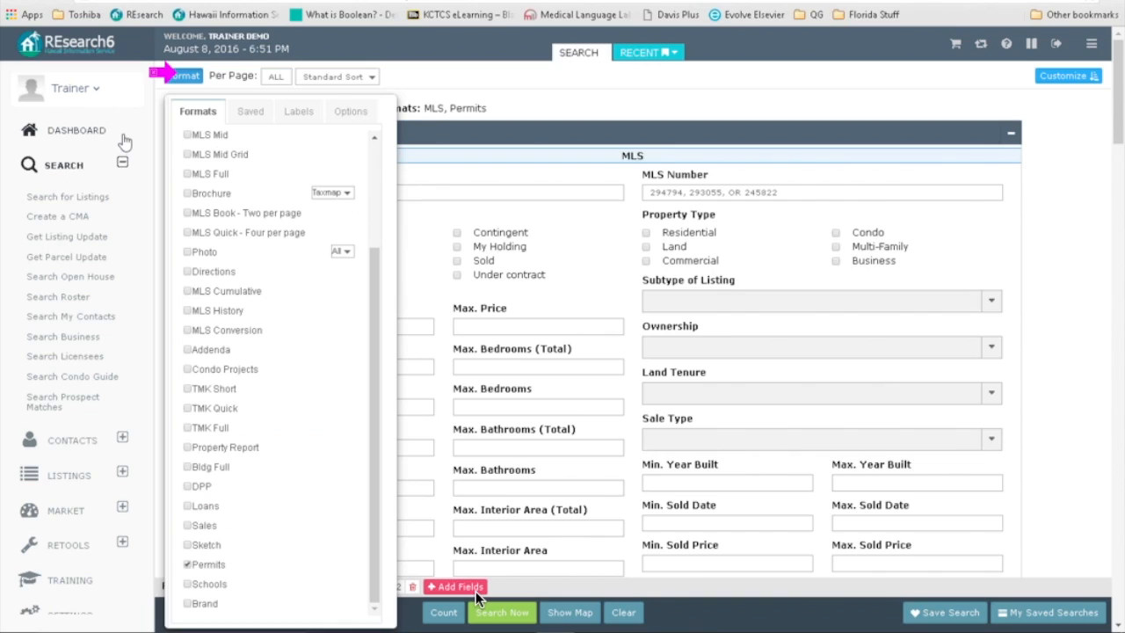
pyautogui.click(187, 567)
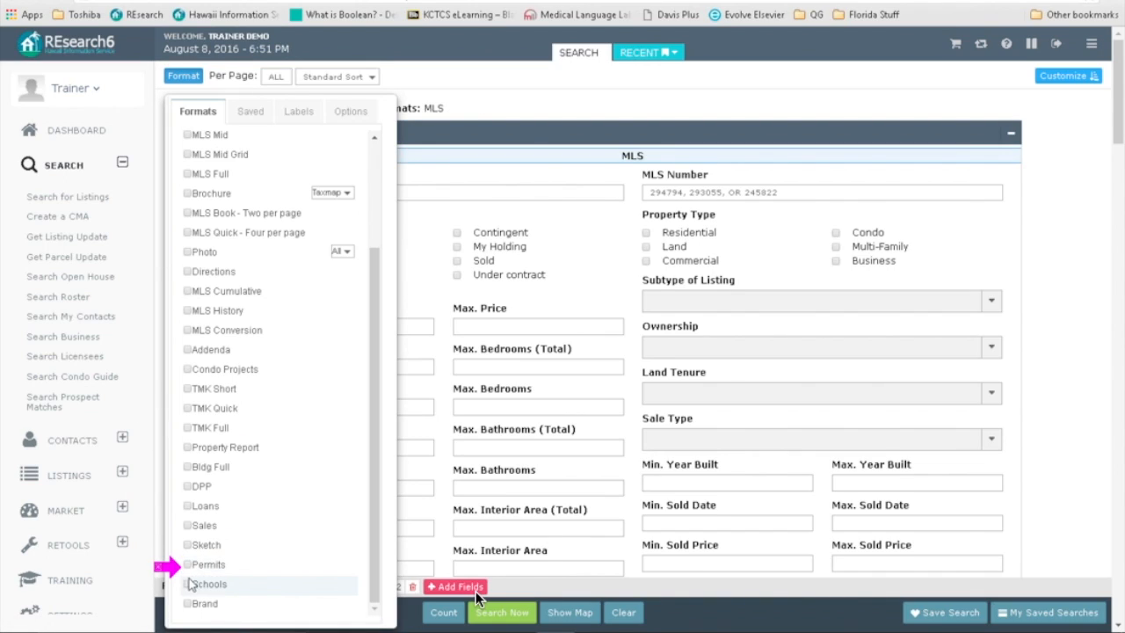
pyautogui.click(187, 604)
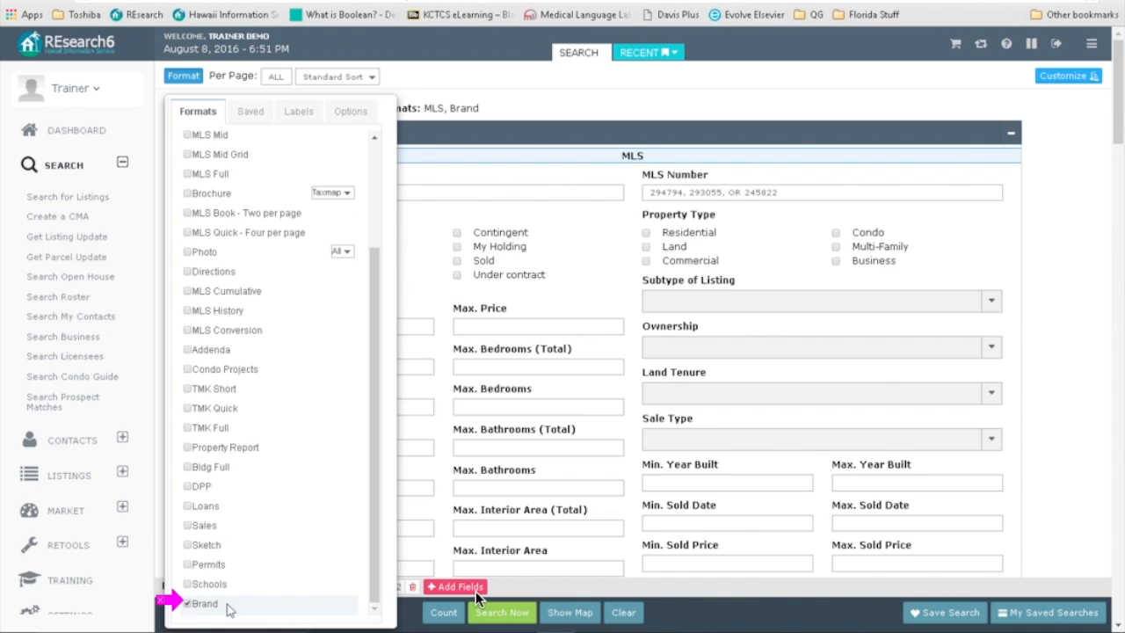
pyautogui.moveTo(376, 589); pyautogui.dragTo(357, 369)
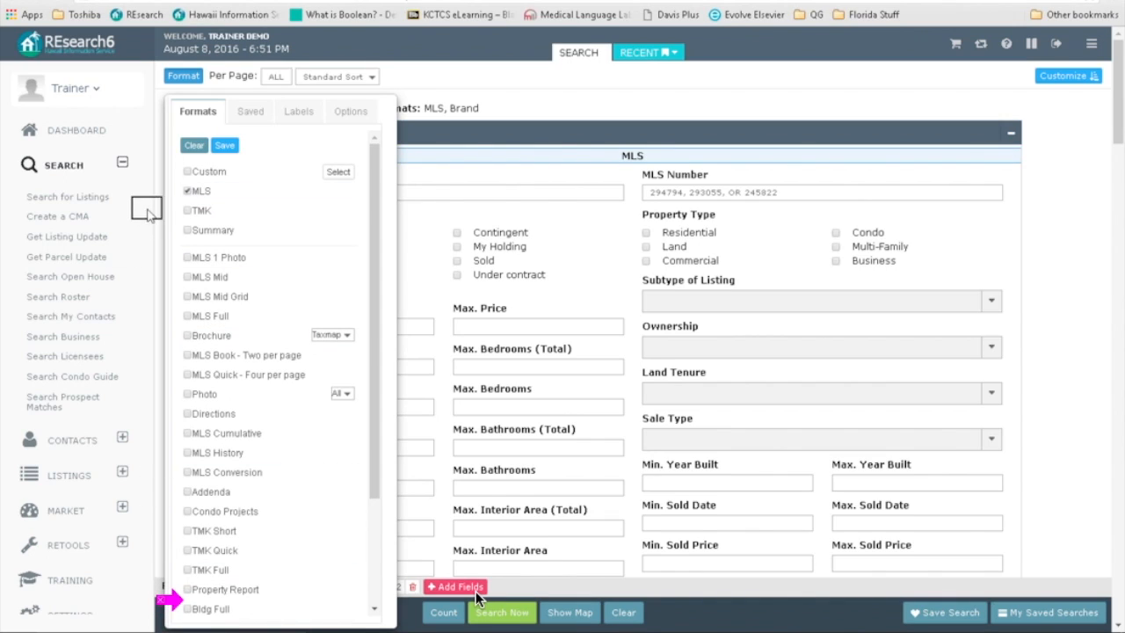
pyautogui.click(187, 192)
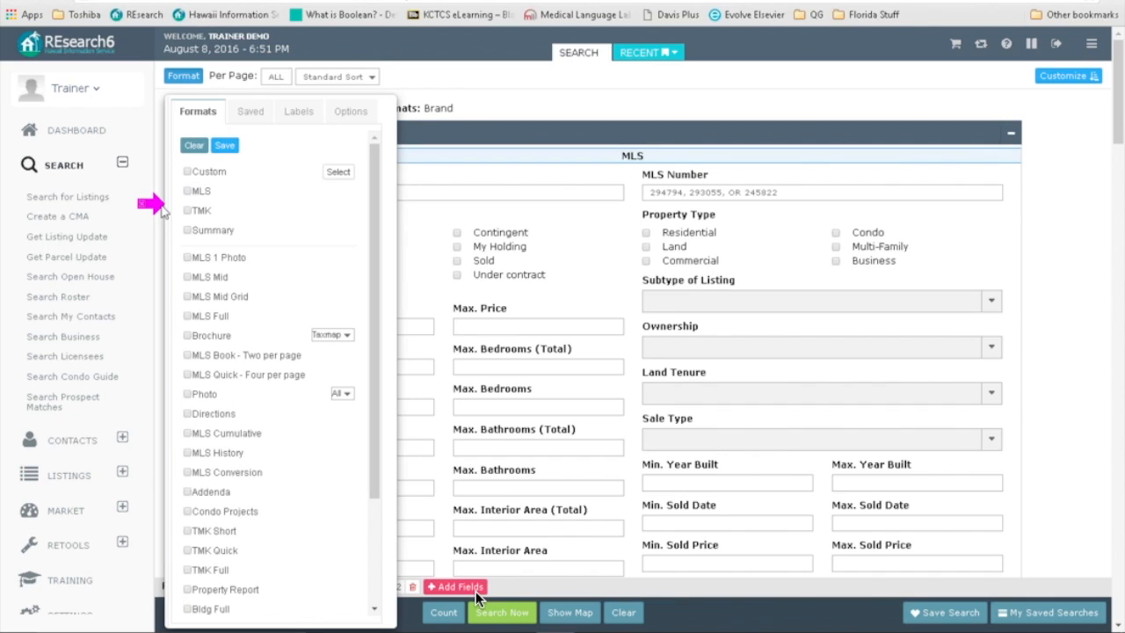
pyautogui.click(187, 260)
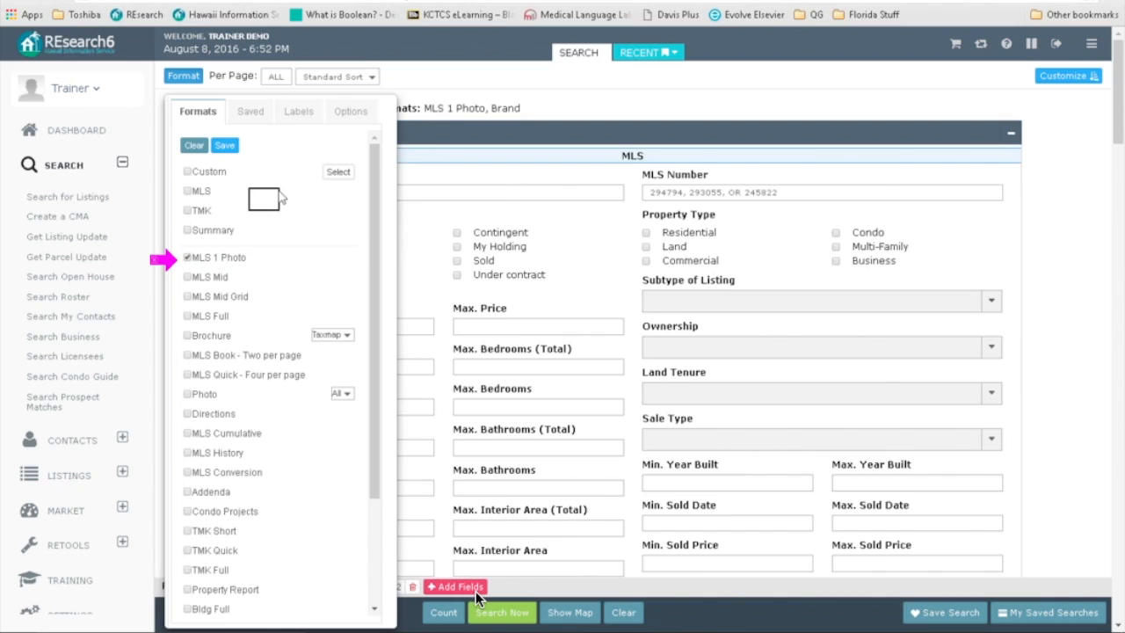
pyautogui.click(352, 113)
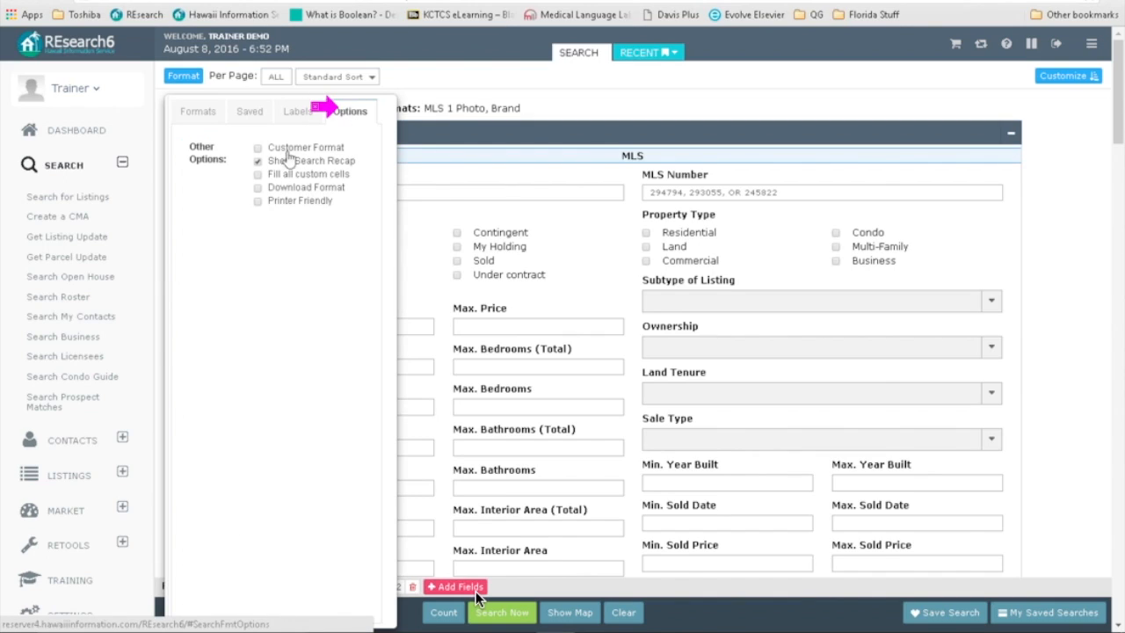
pyautogui.click(258, 150)
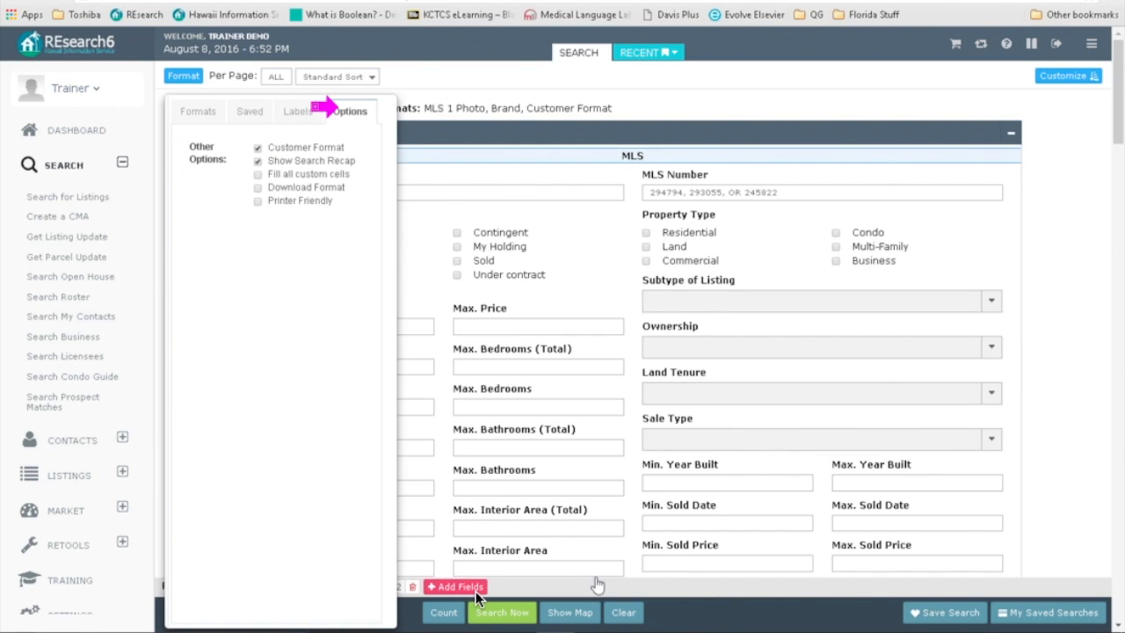
pyautogui.click(515, 616)
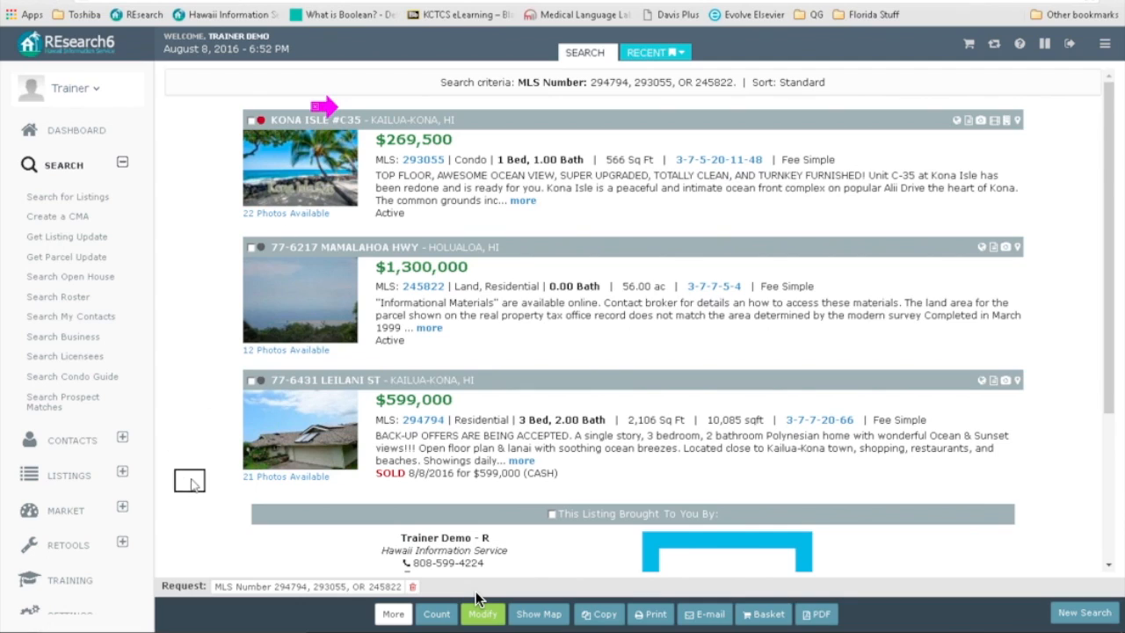
# Step: Review the branding section of the results, then reopen the search form for changes
pyautogui.click(1110, 567)
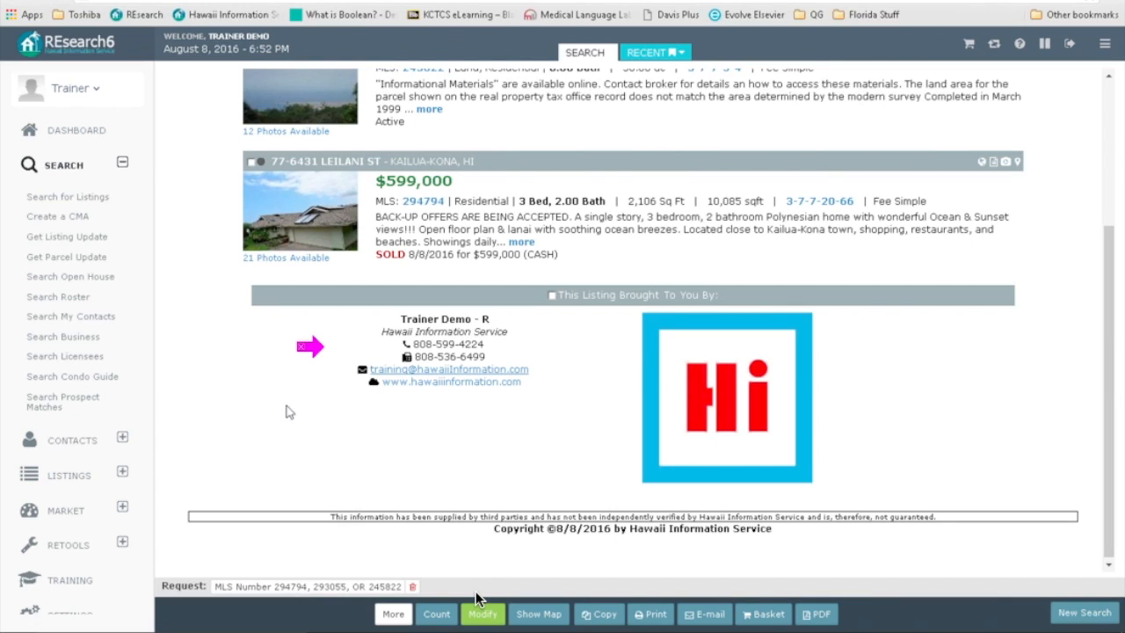
pyautogui.moveTo(323, 344); pyautogui.dragTo(348, 341)
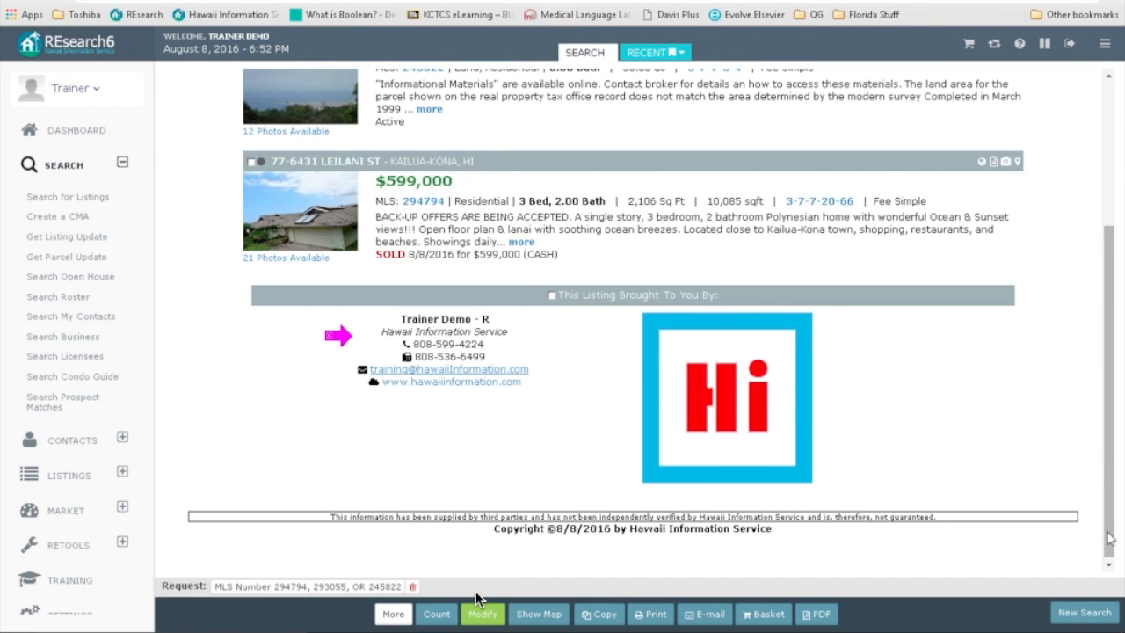
pyautogui.moveTo(1108, 532); pyautogui.dragTo(1114, 507)
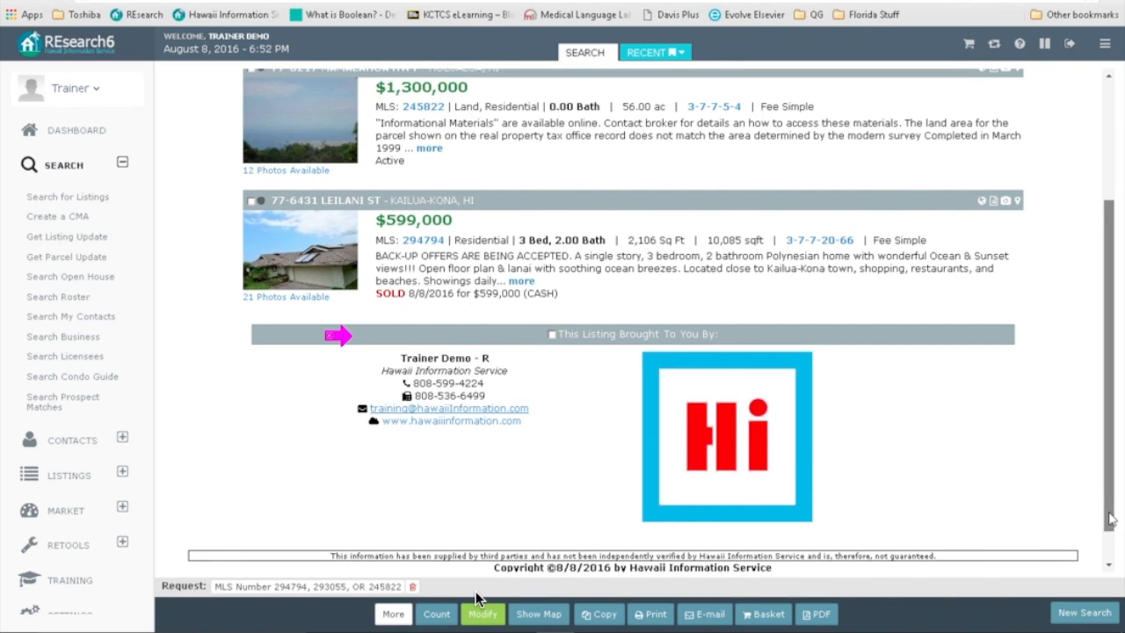
pyautogui.moveTo(1114, 518); pyautogui.dragTo(1114, 391)
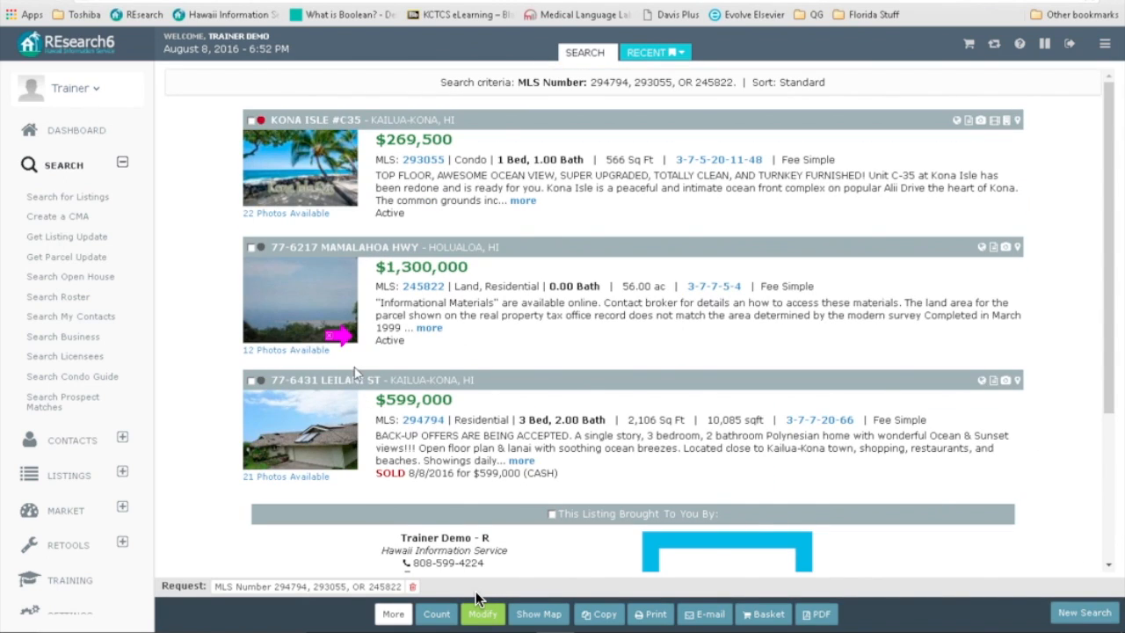
pyautogui.click(483, 613)
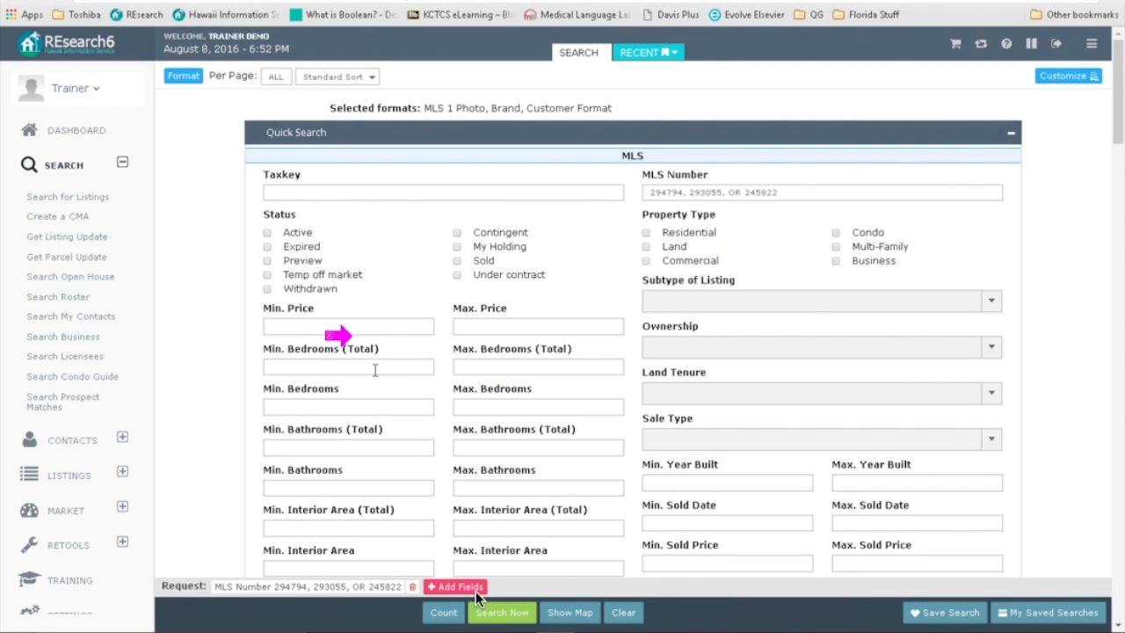
# Step: Replace MLS 1 Photo with MLS in the report formats, run the search, and return to the form
pyautogui.click(175, 81)
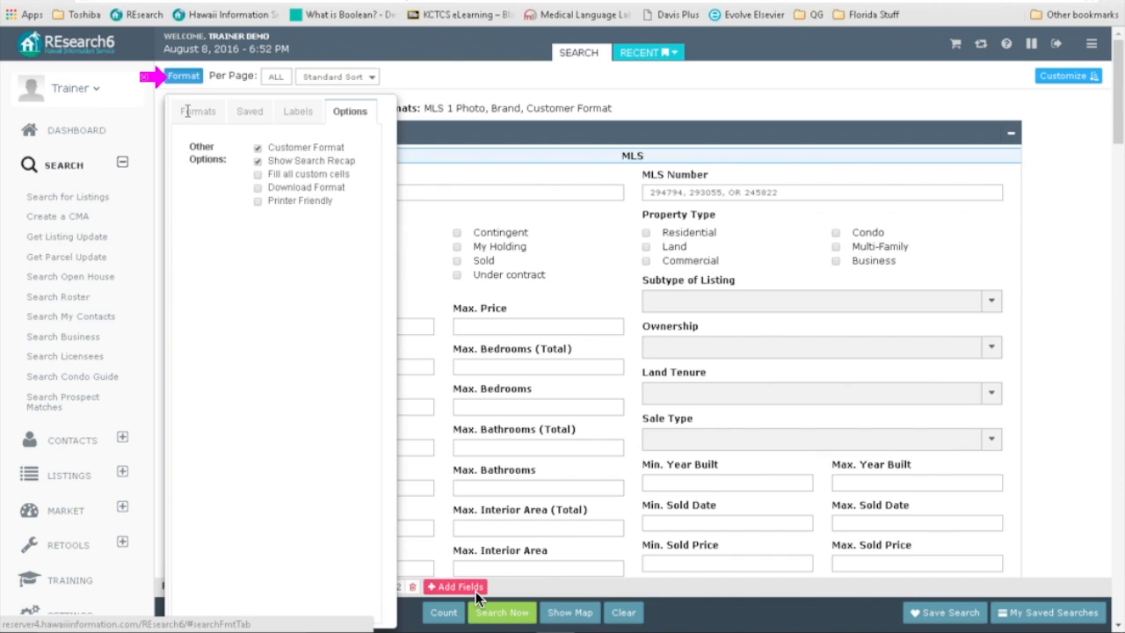
pyautogui.click(186, 112)
pyautogui.click(187, 257)
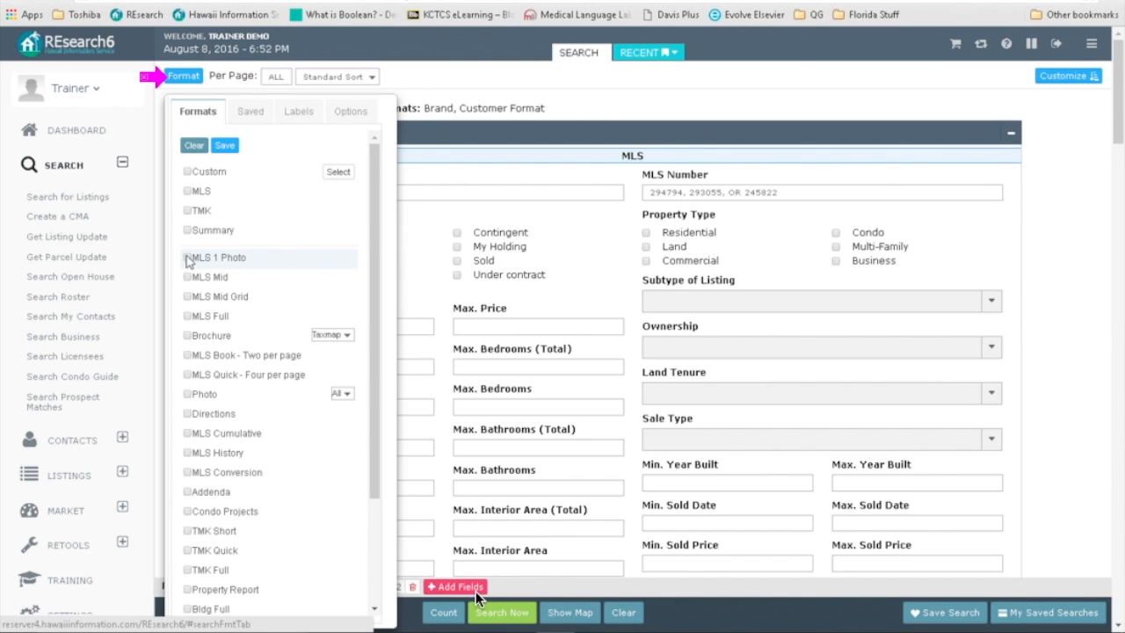
pyautogui.click(187, 193)
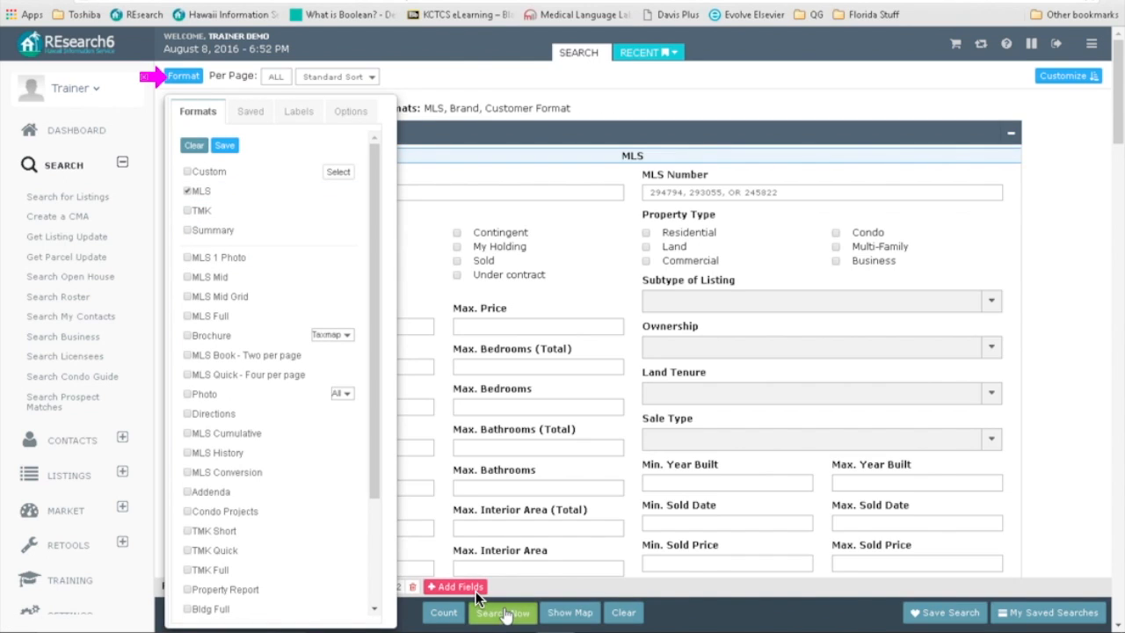
pyautogui.click(508, 613)
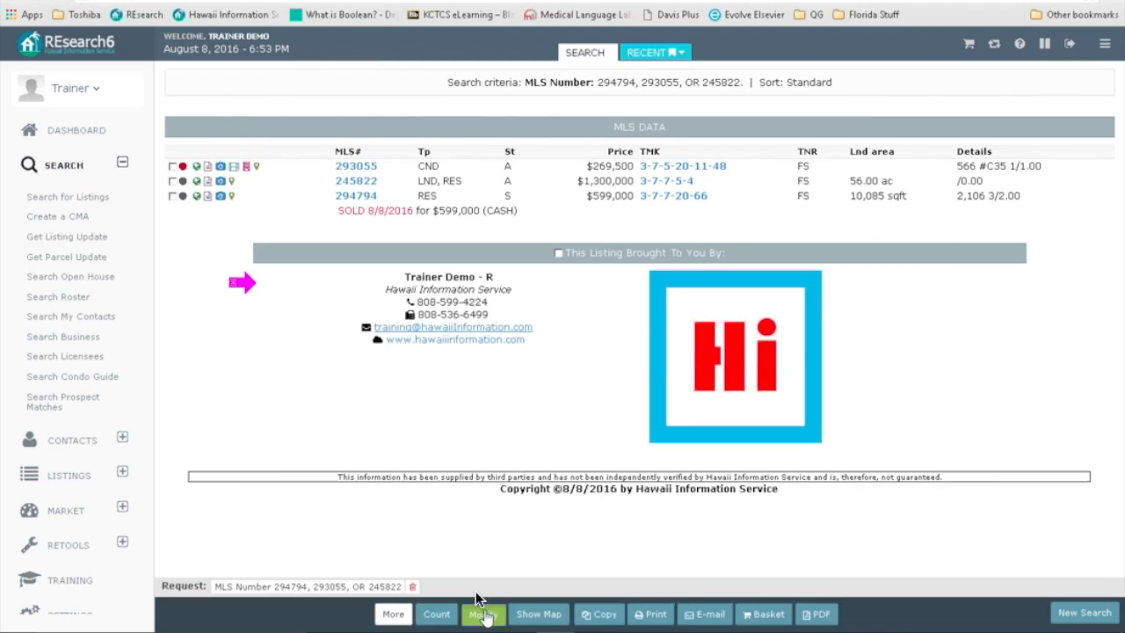
pyautogui.click(485, 613)
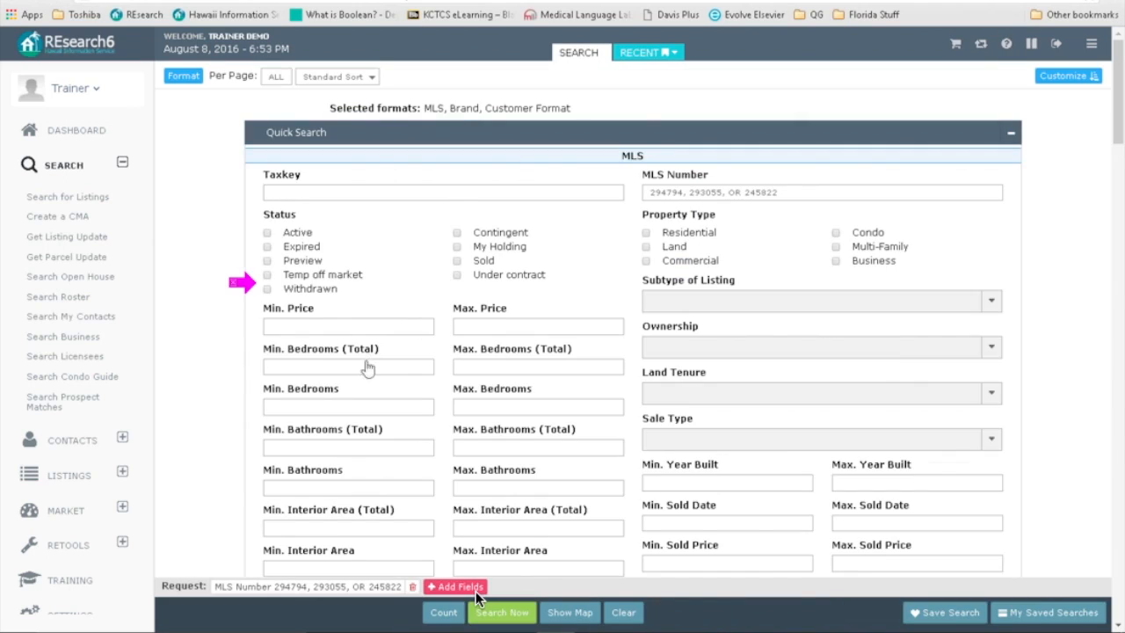
# Step: Add Schools and remove Brand from the selected report formats
pyautogui.click(179, 79)
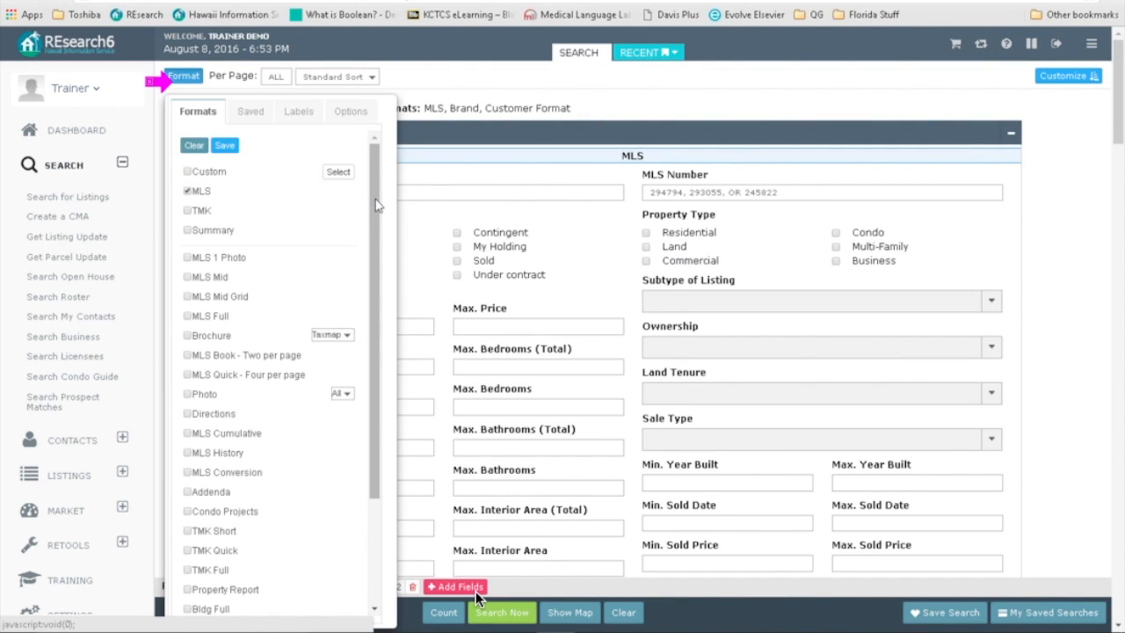
pyautogui.moveTo(376, 211); pyautogui.dragTo(381, 387)
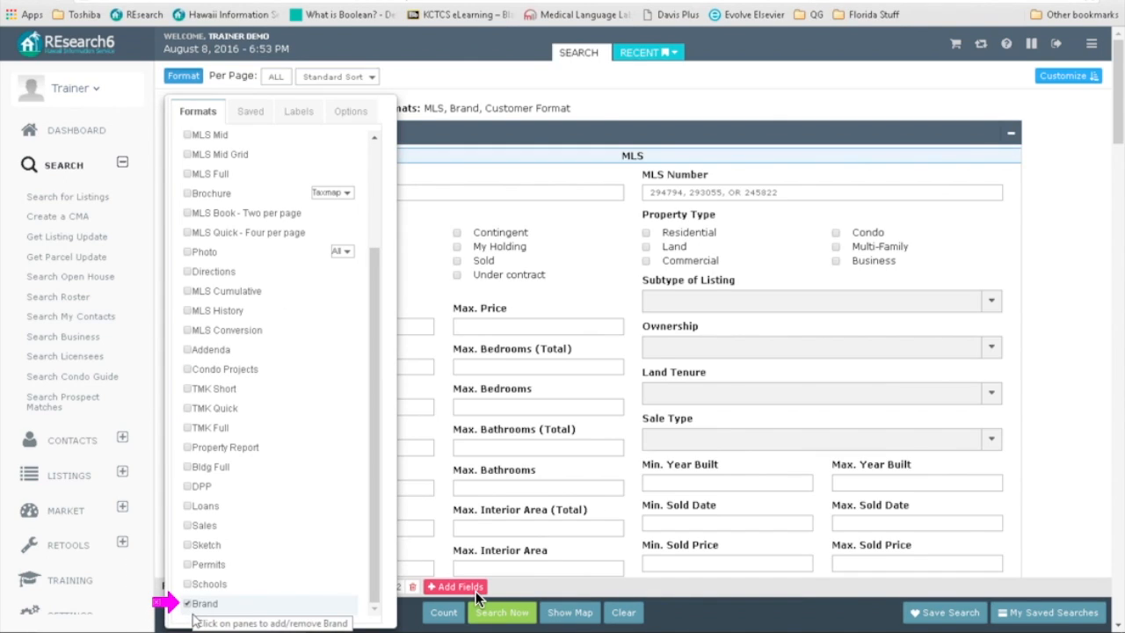
pyautogui.click(199, 586)
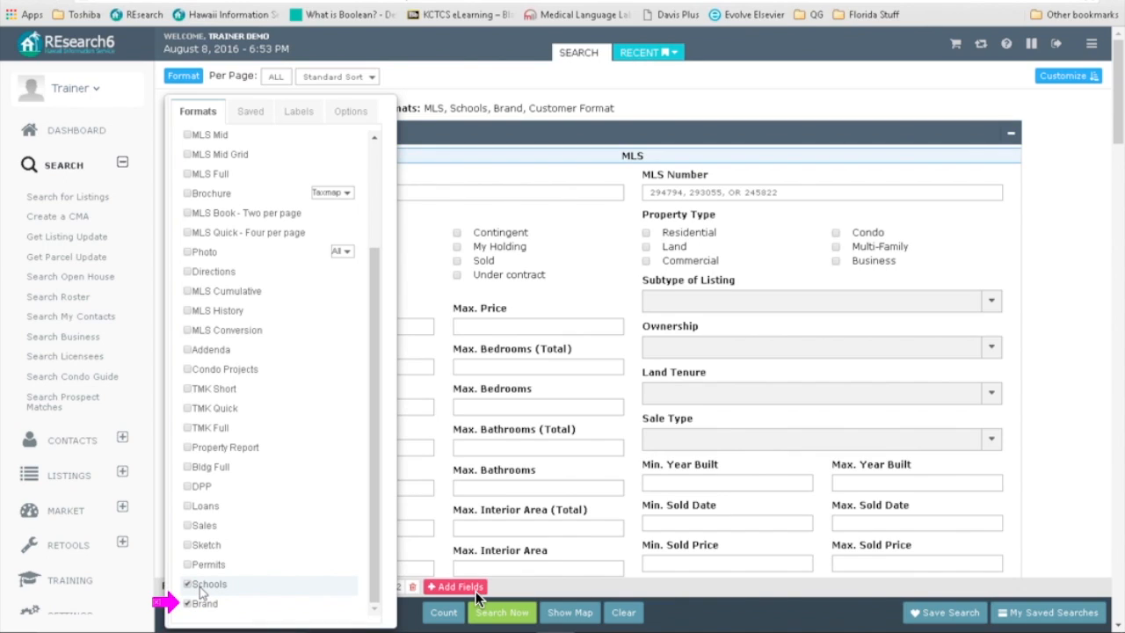
pyautogui.click(190, 606)
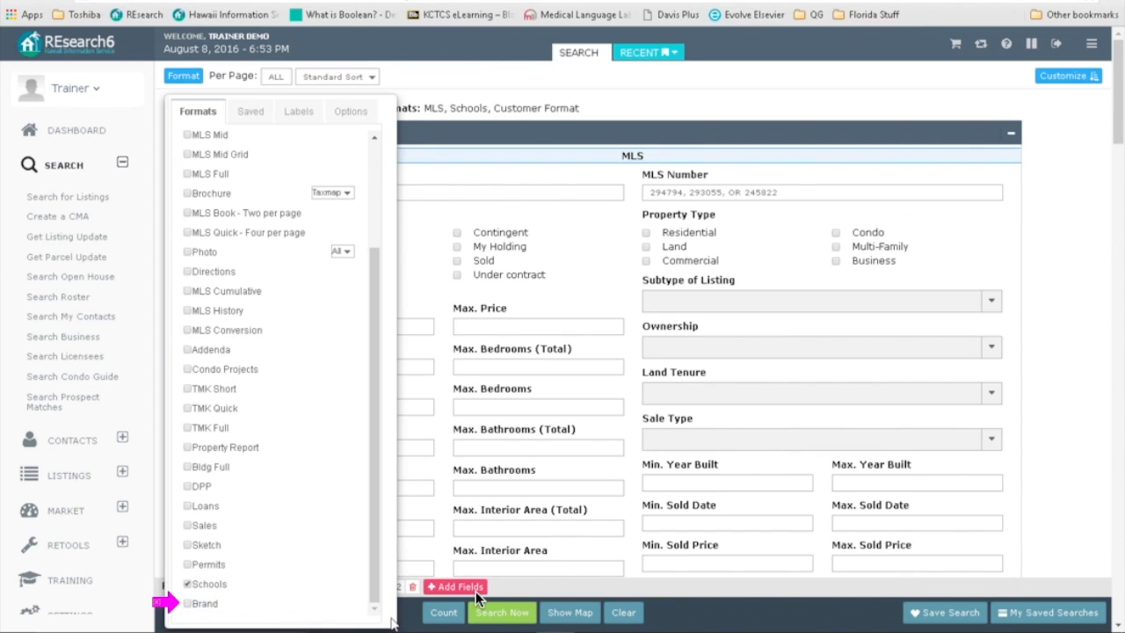
pyautogui.click(433, 99)
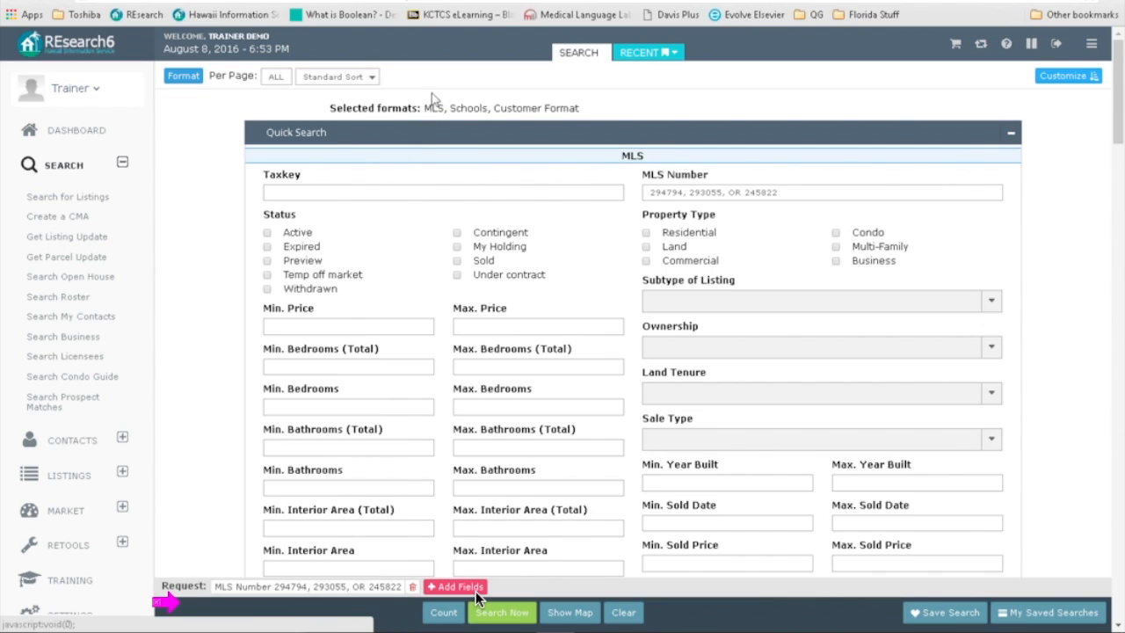
# Step: Show the dashboard and sort today's Listing Activity table by TMK in descending order
pyautogui.click(73, 136)
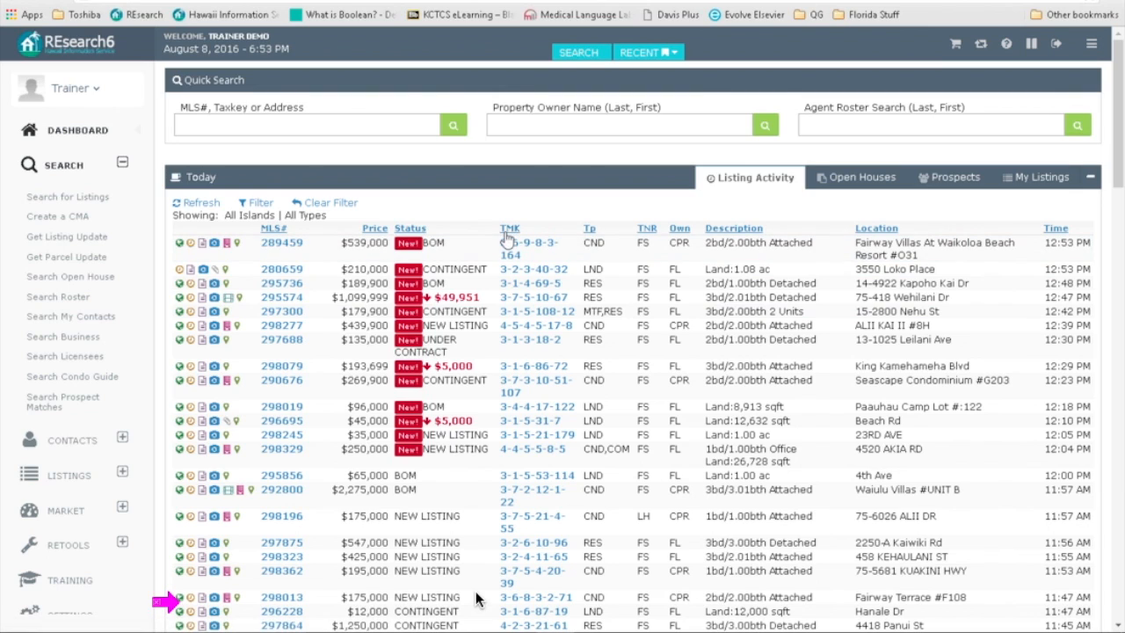
pyautogui.click(508, 230)
pyautogui.click(508, 231)
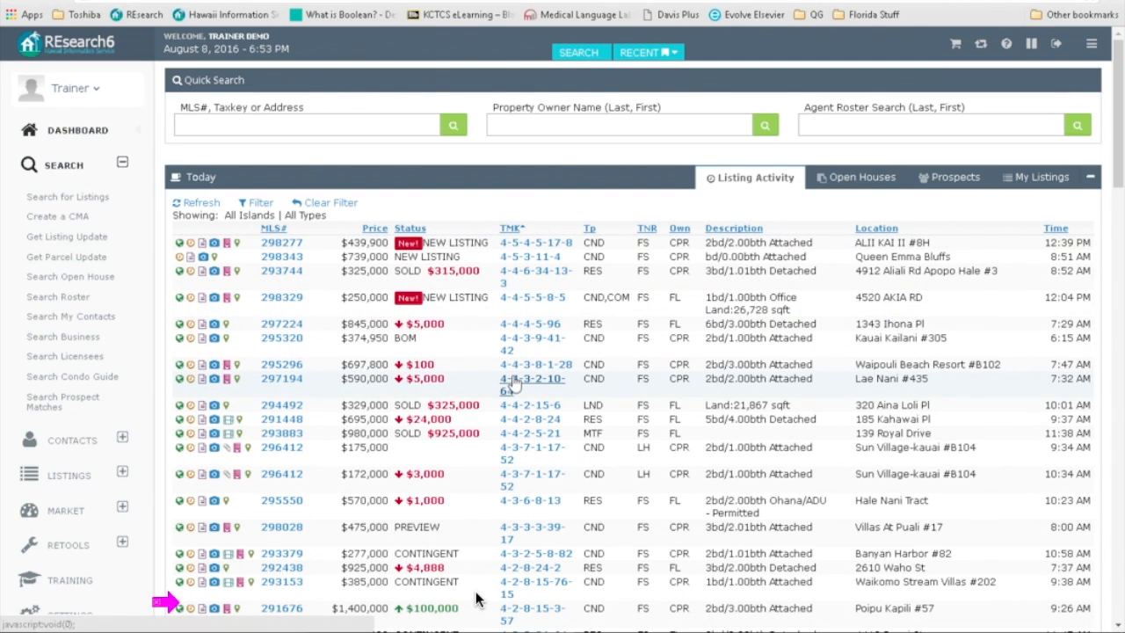
pyautogui.scroll(-4, 514, 384)
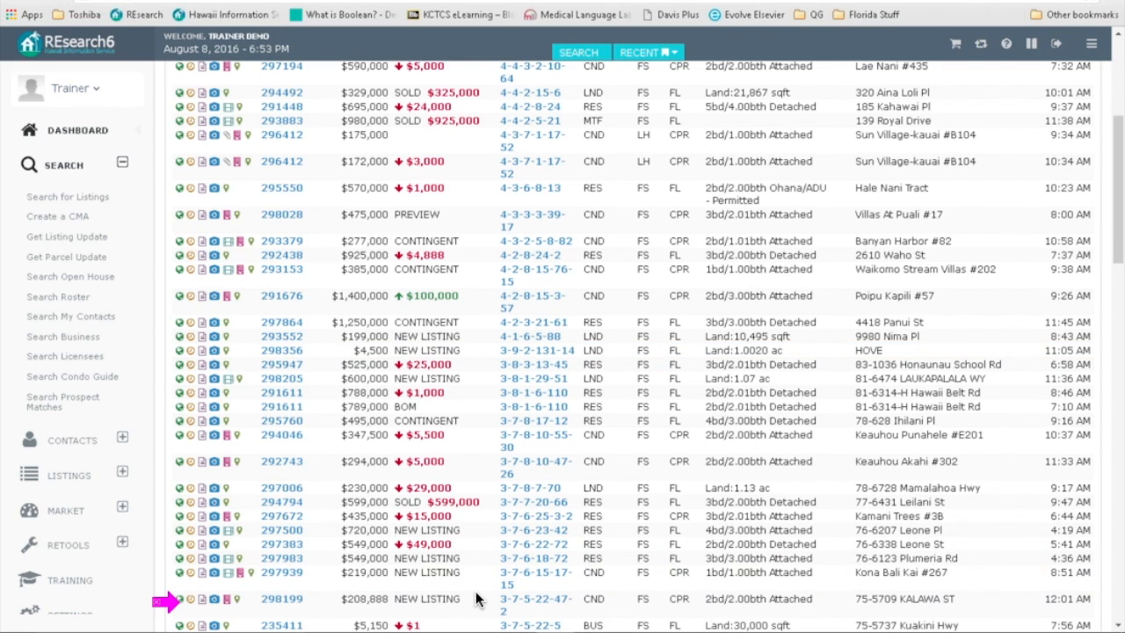
pyautogui.scroll(4, 619, 345)
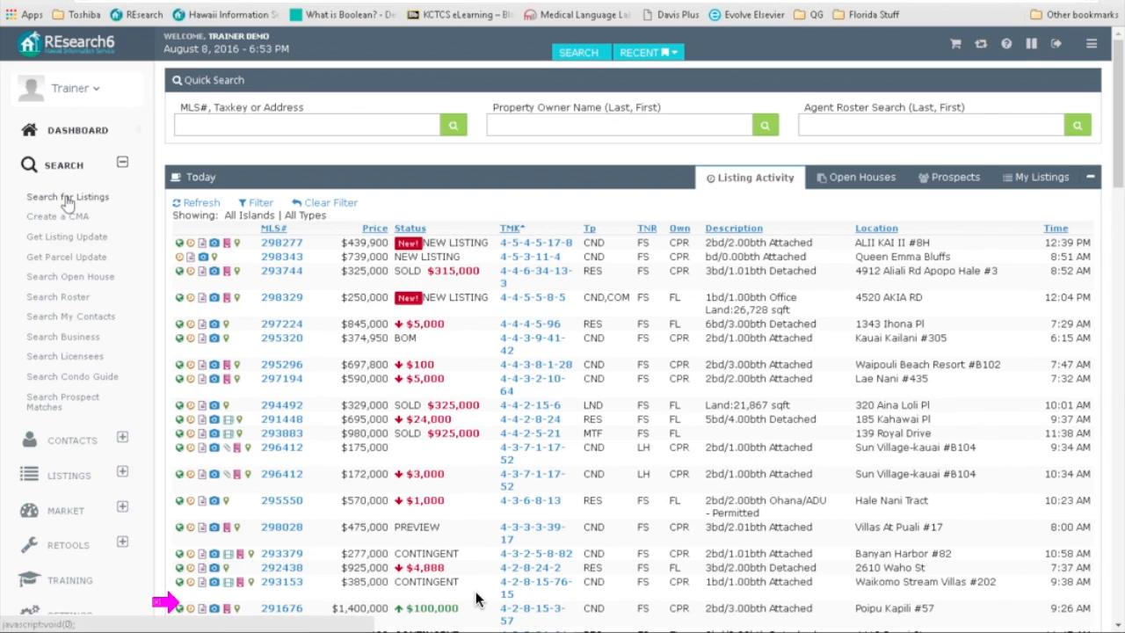
# Step: Search for listings with MLS numbers 294794, 293055, 245822 and 298356
pyautogui.click(264, 204)
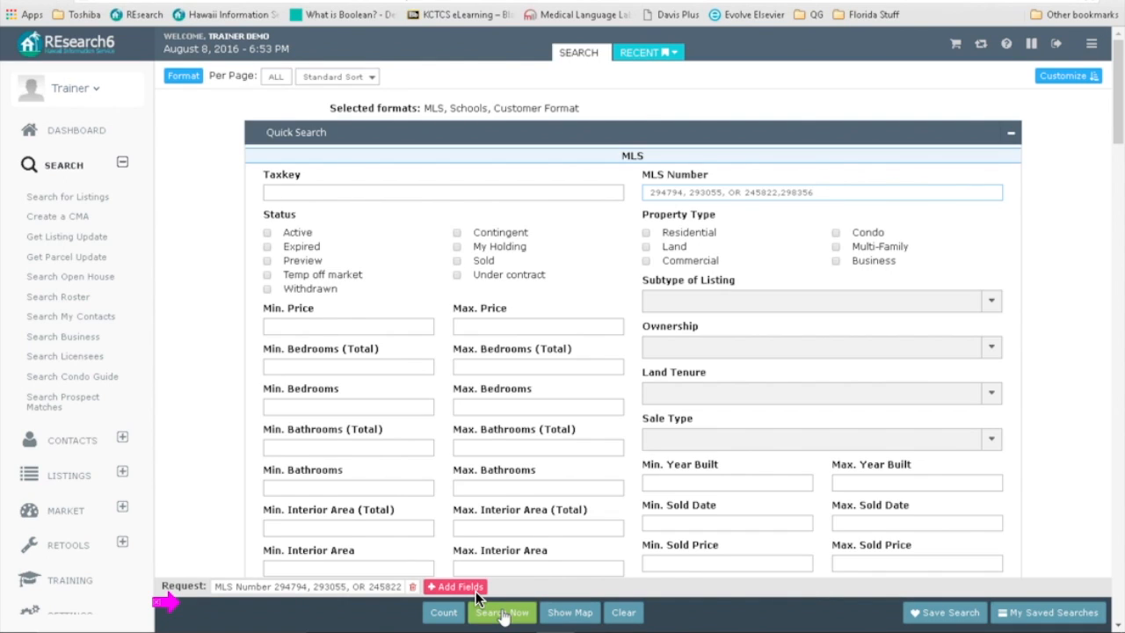
pyautogui.click(503, 612)
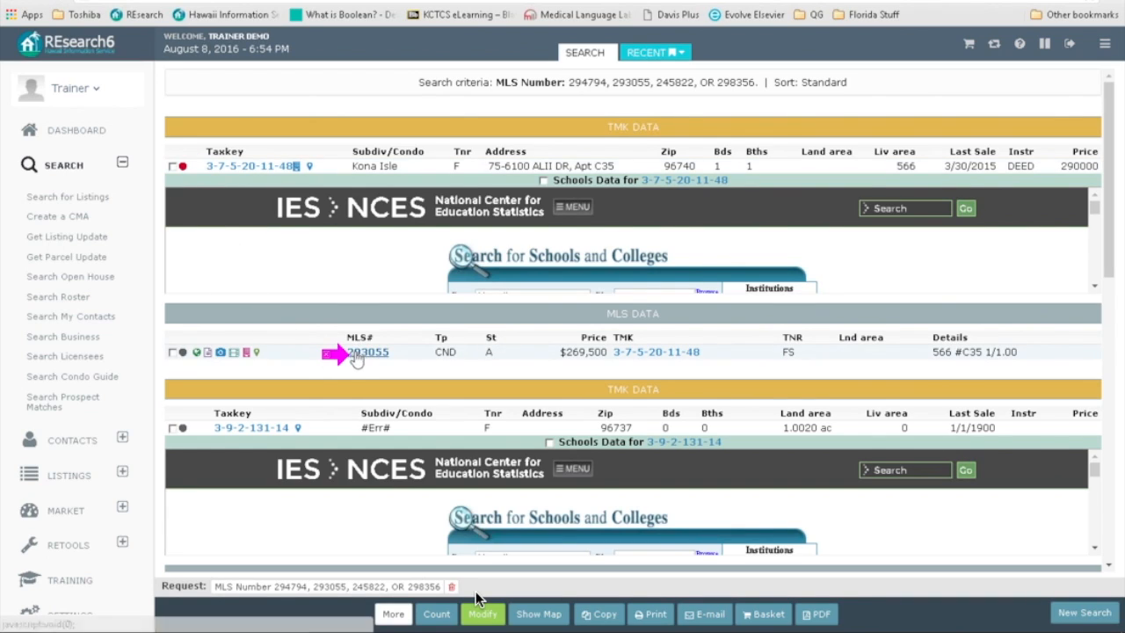
pyautogui.click(1095, 287)
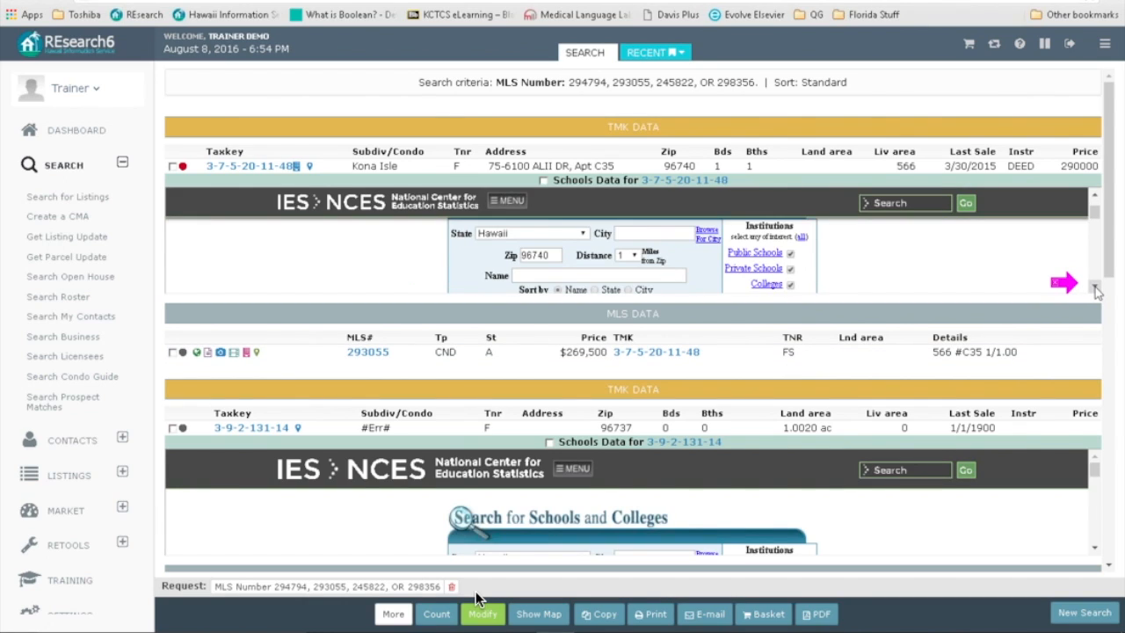
pyautogui.click(1095, 286)
pyautogui.click(1095, 286)
pyautogui.click(1095, 286)
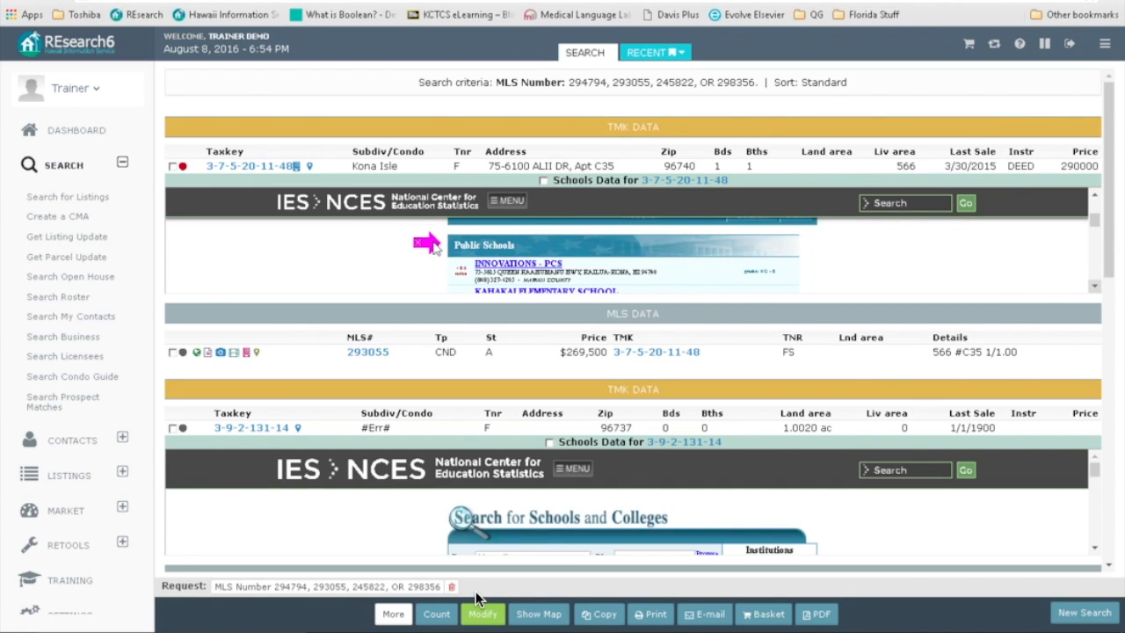
pyautogui.click(1095, 286)
pyautogui.click(1095, 287)
pyautogui.click(1095, 287)
pyautogui.click(1095, 287)
pyautogui.click(1095, 286)
pyautogui.click(1095, 286)
pyautogui.click(1095, 286)
pyautogui.click(1095, 286)
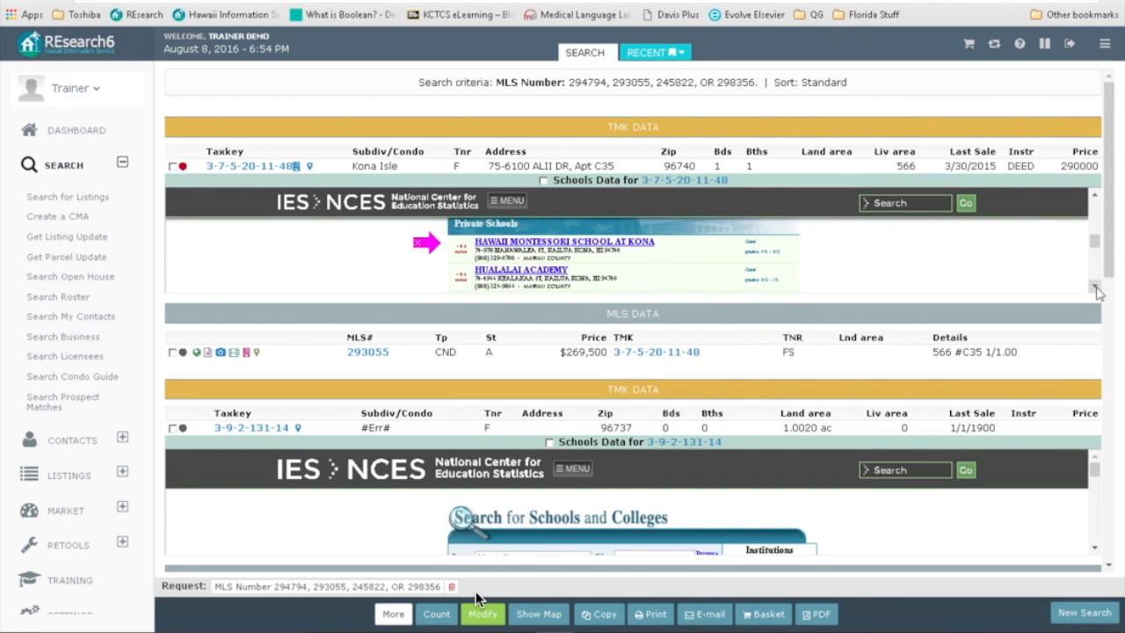
pyautogui.click(1095, 287)
pyautogui.click(1095, 286)
pyautogui.click(1094, 286)
pyautogui.click(1095, 287)
pyautogui.click(1095, 286)
pyautogui.click(1095, 286)
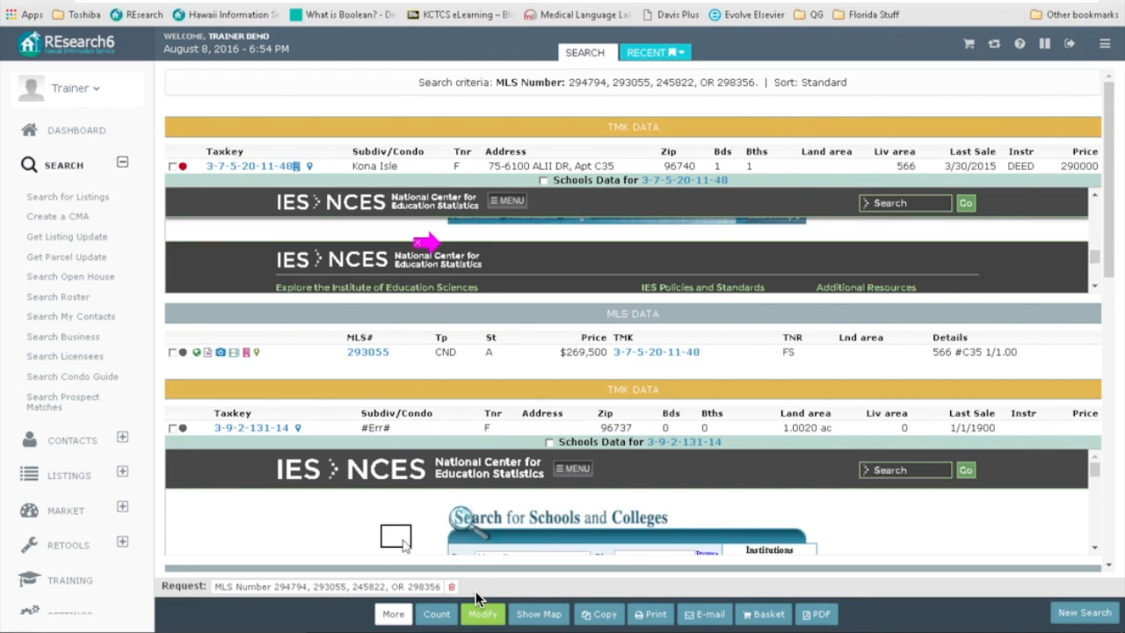
pyautogui.click(1109, 555)
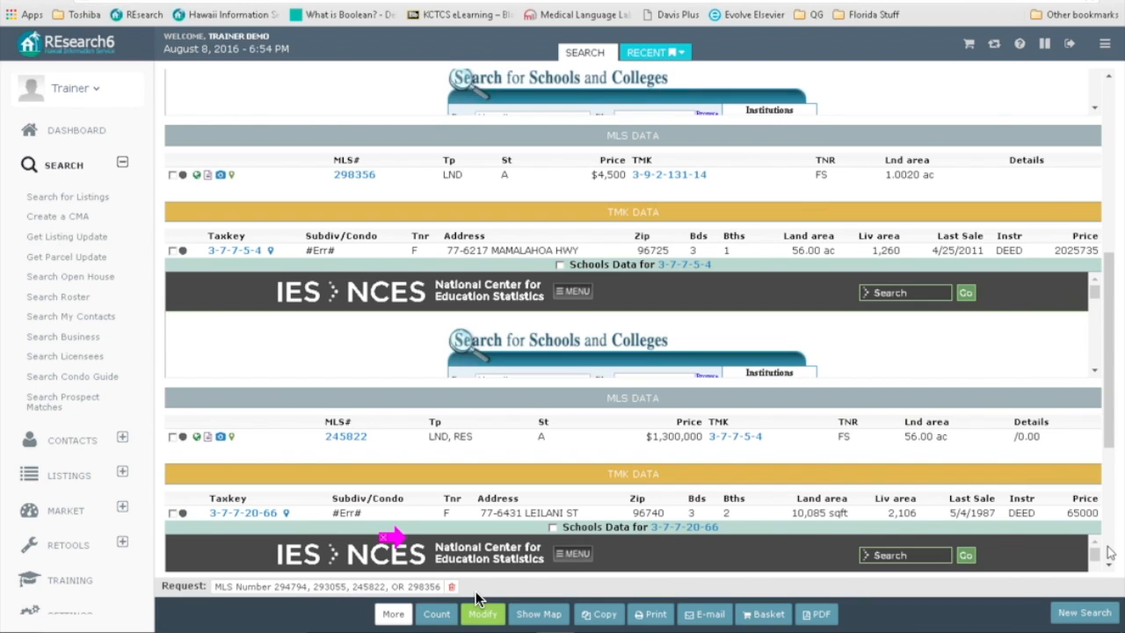
pyautogui.click(1109, 552)
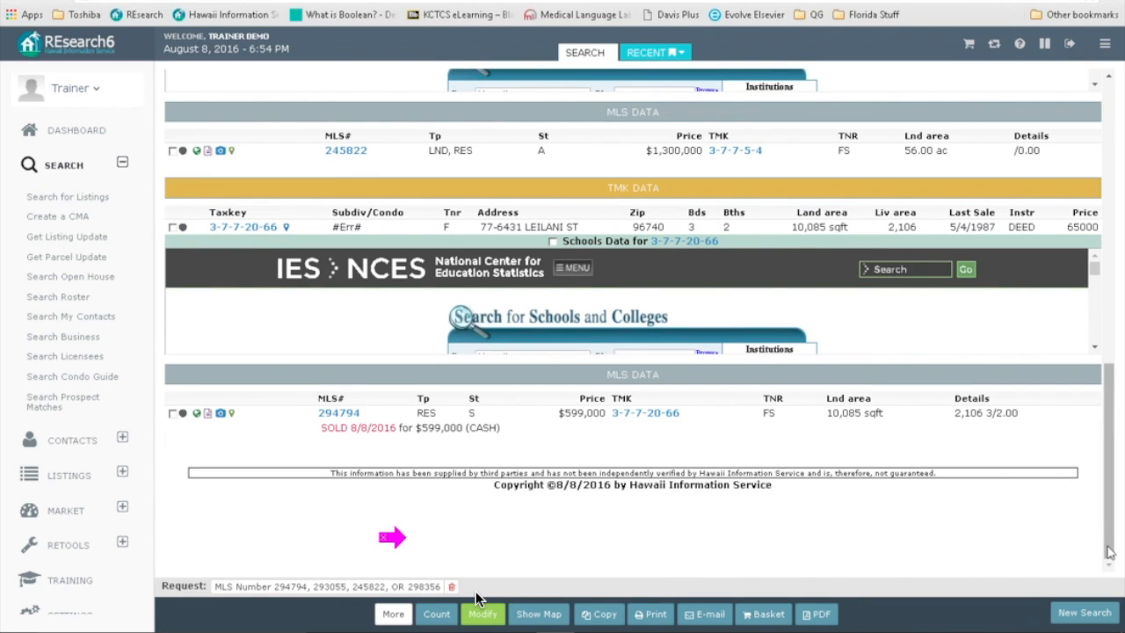
pyautogui.scroll(3, 800, 432)
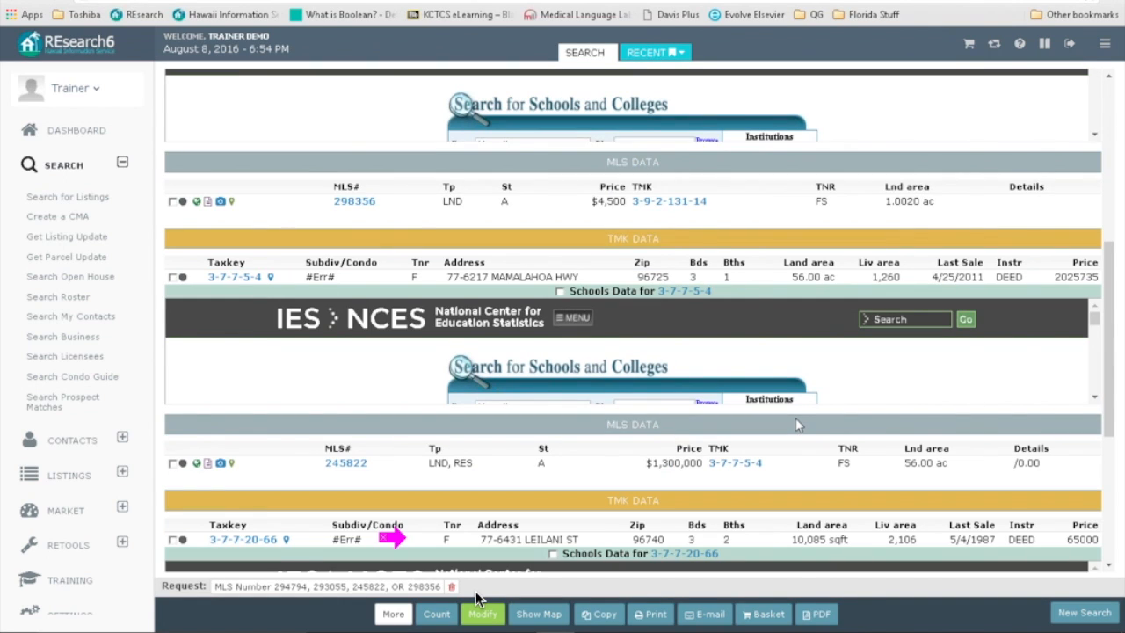
pyautogui.scroll(1, 795, 425)
pyautogui.scroll(1, 796, 425)
pyautogui.scroll(-1, 498, 319)
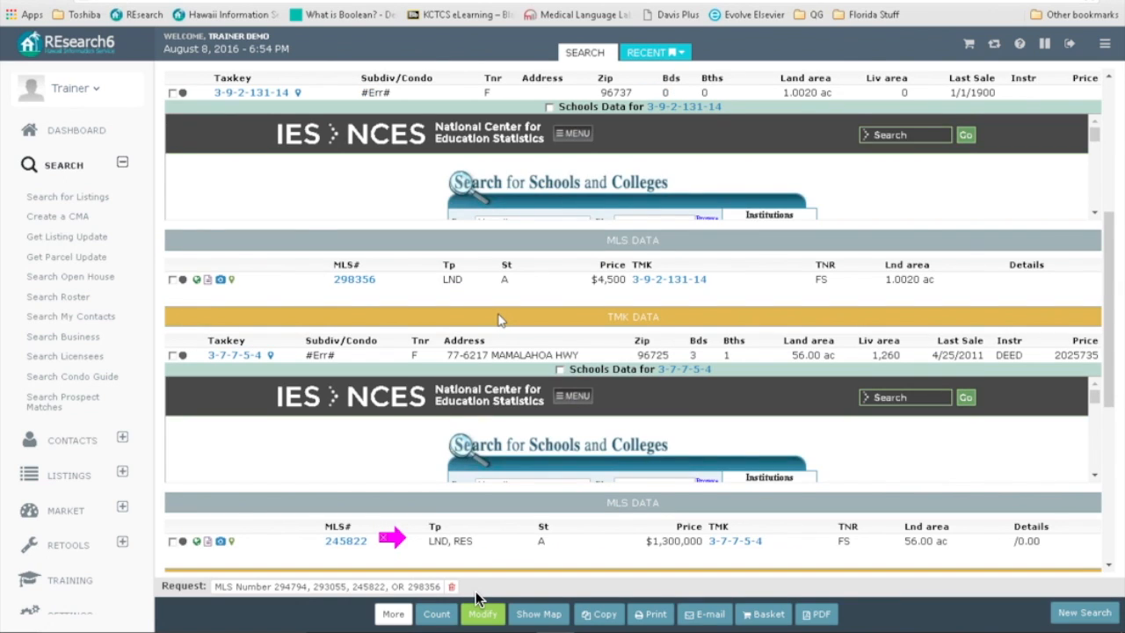
pyautogui.scroll(1, 489, 316)
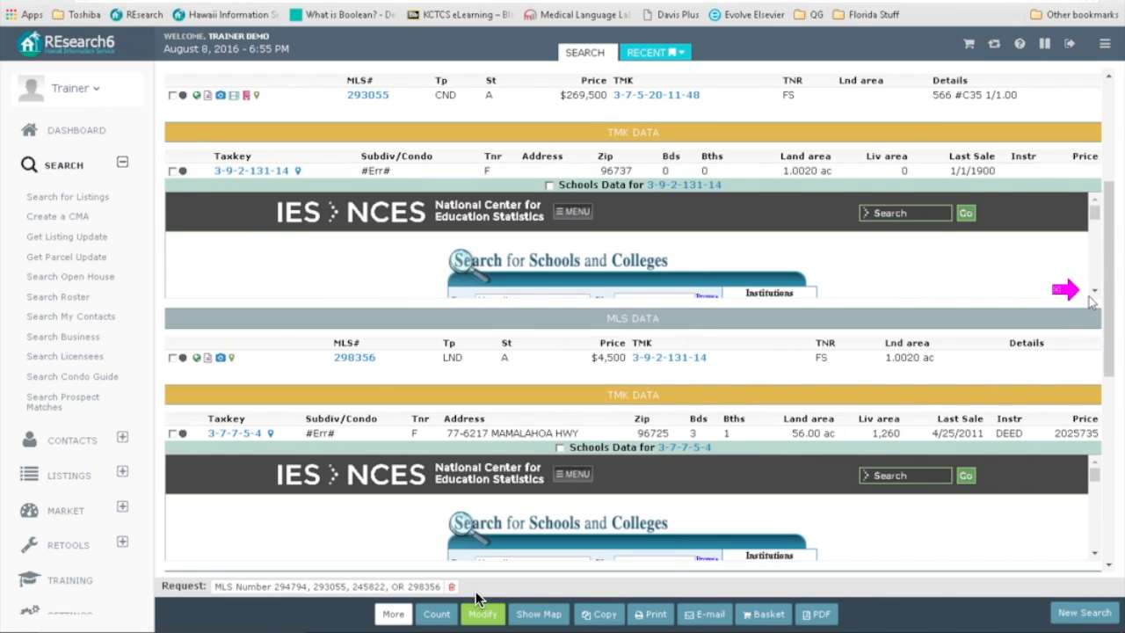
# Step: In the 3-9-2-131-14 frame, search public schools within 30 miles and browse the results
pyautogui.scroll(-5, 1095, 296)
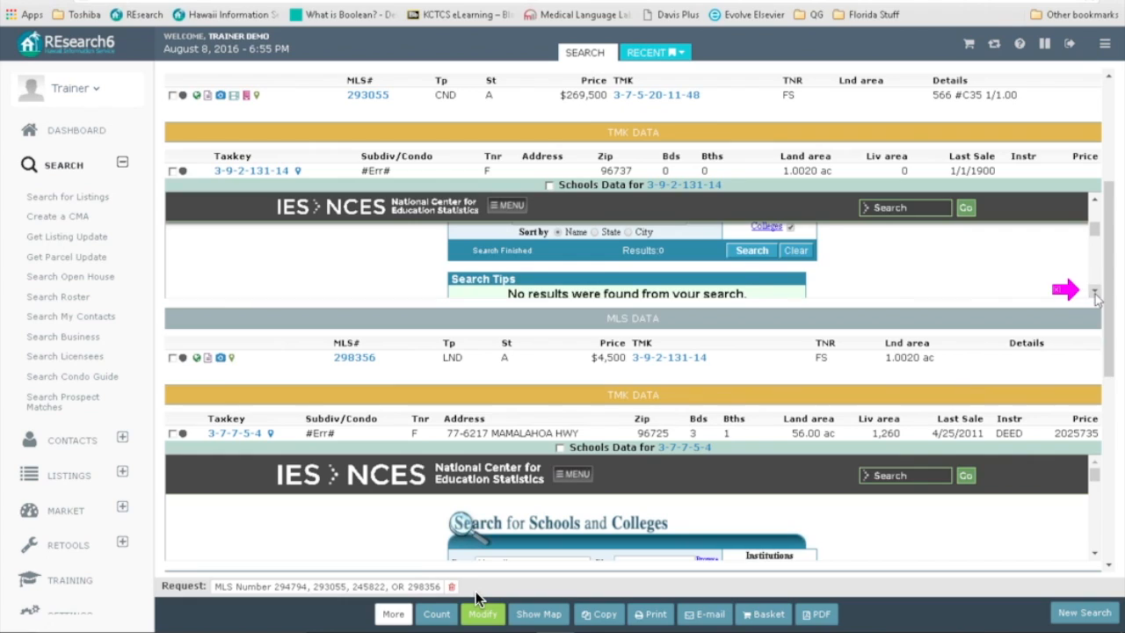
pyautogui.click(1094, 291)
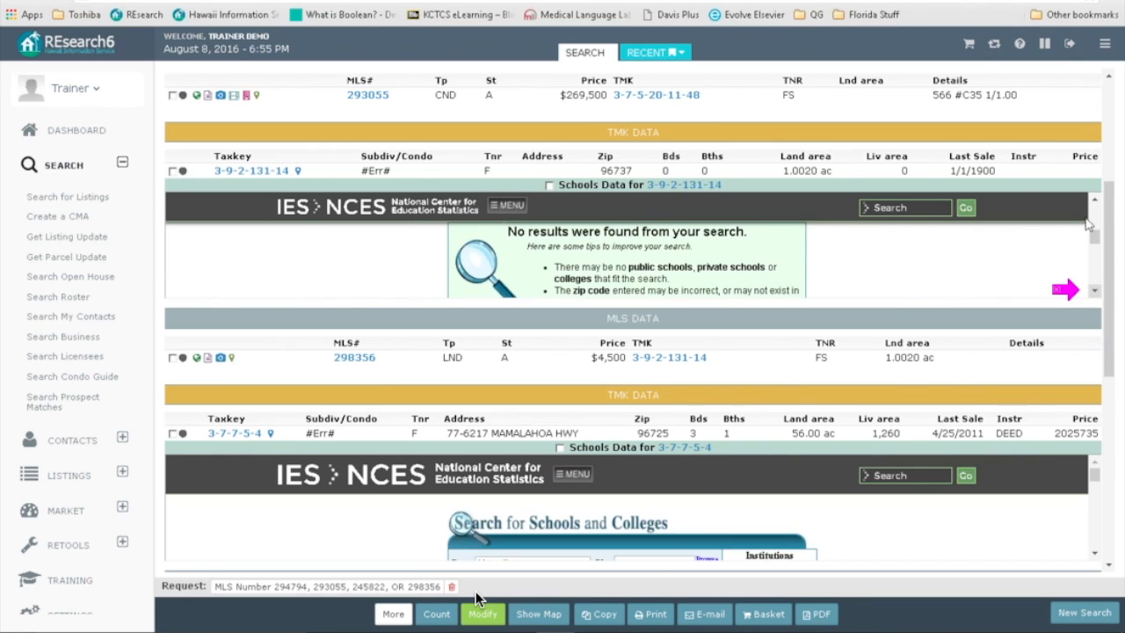
pyautogui.scroll(4, 1096, 205)
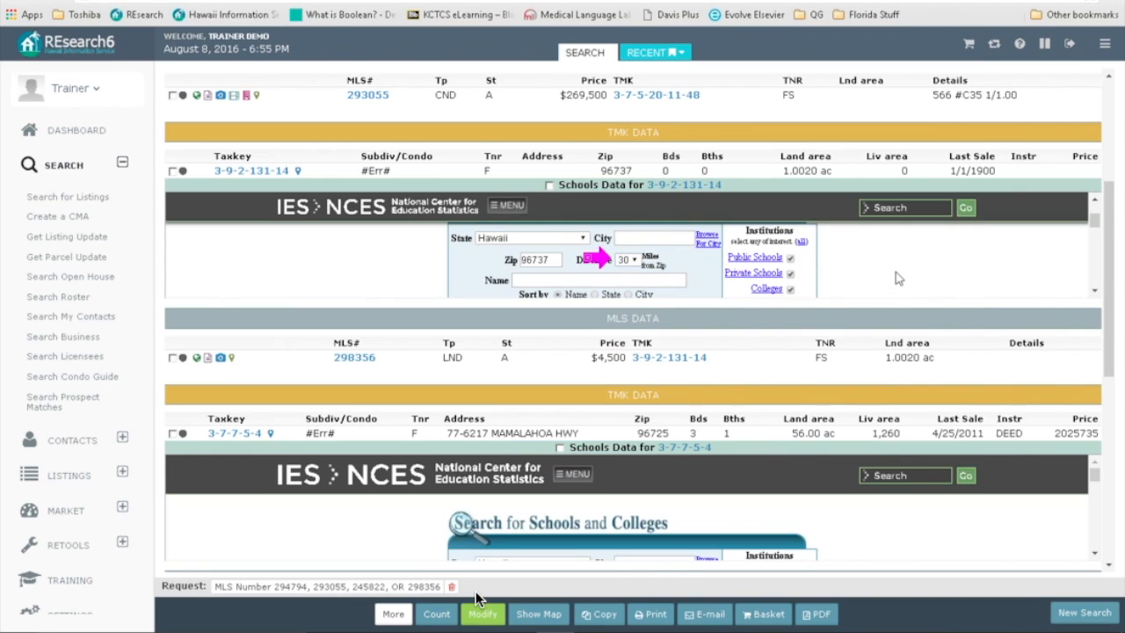
pyautogui.click(1094, 291)
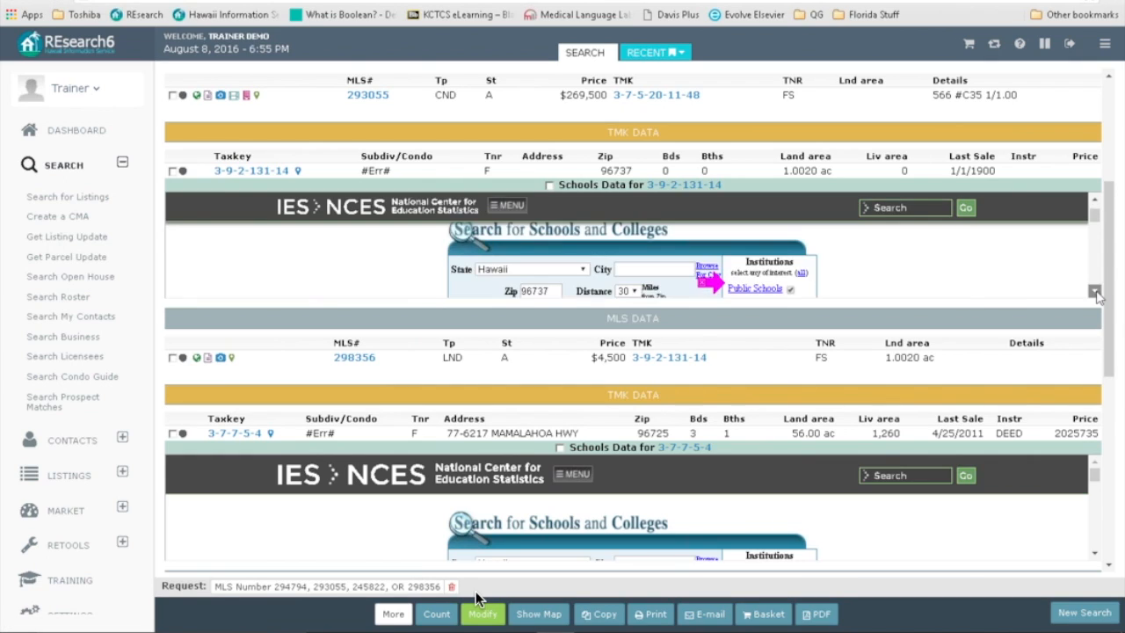
pyautogui.click(1095, 293)
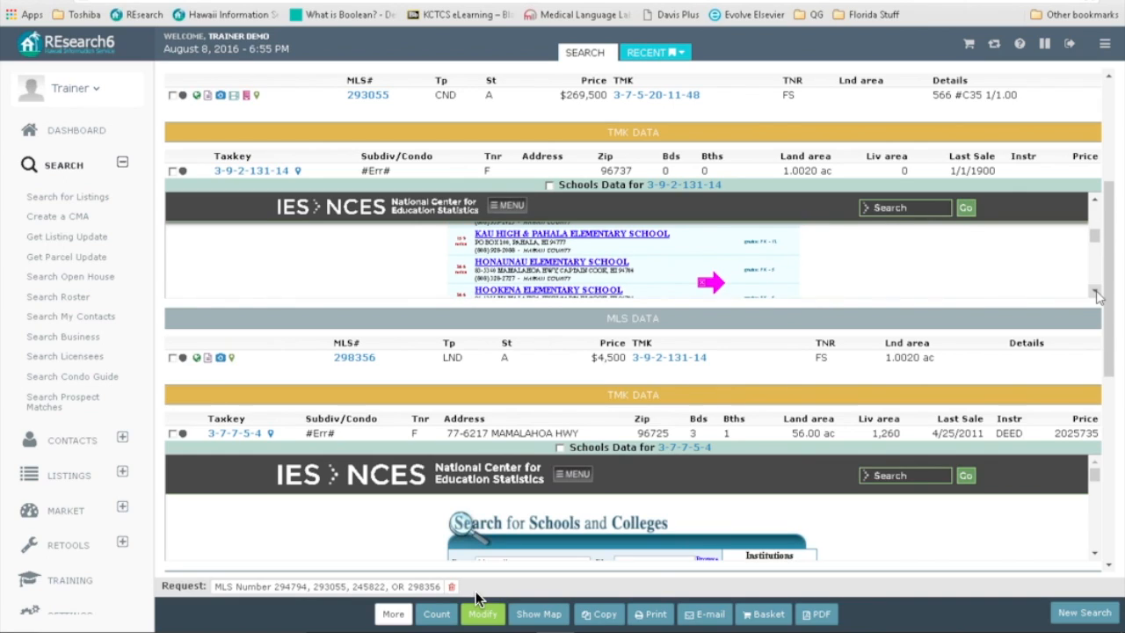
pyautogui.click(1095, 292)
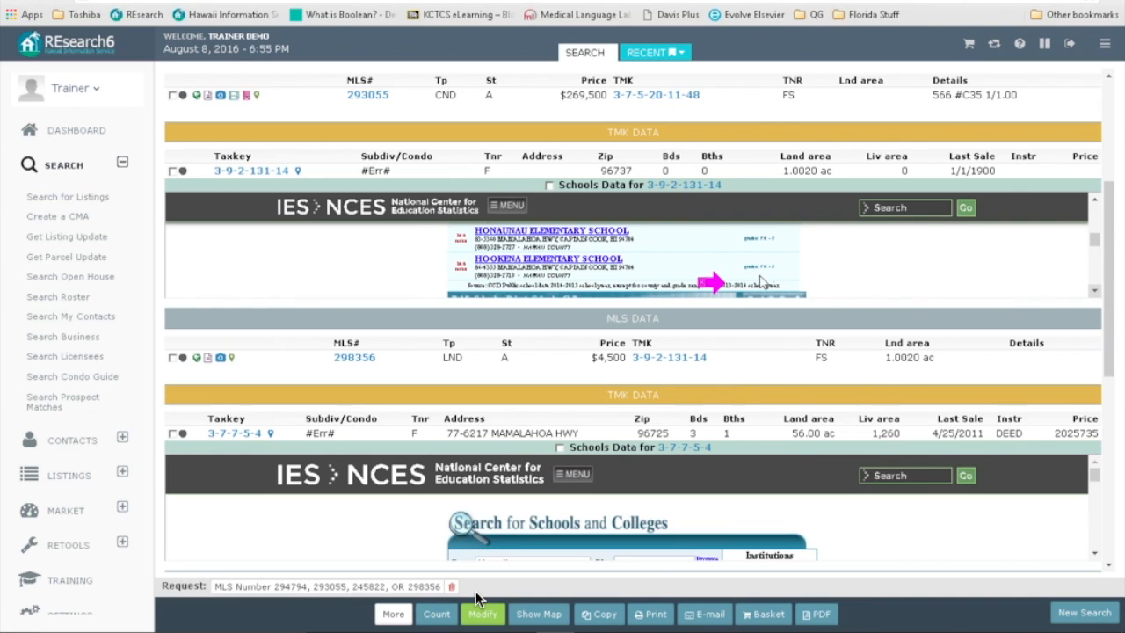
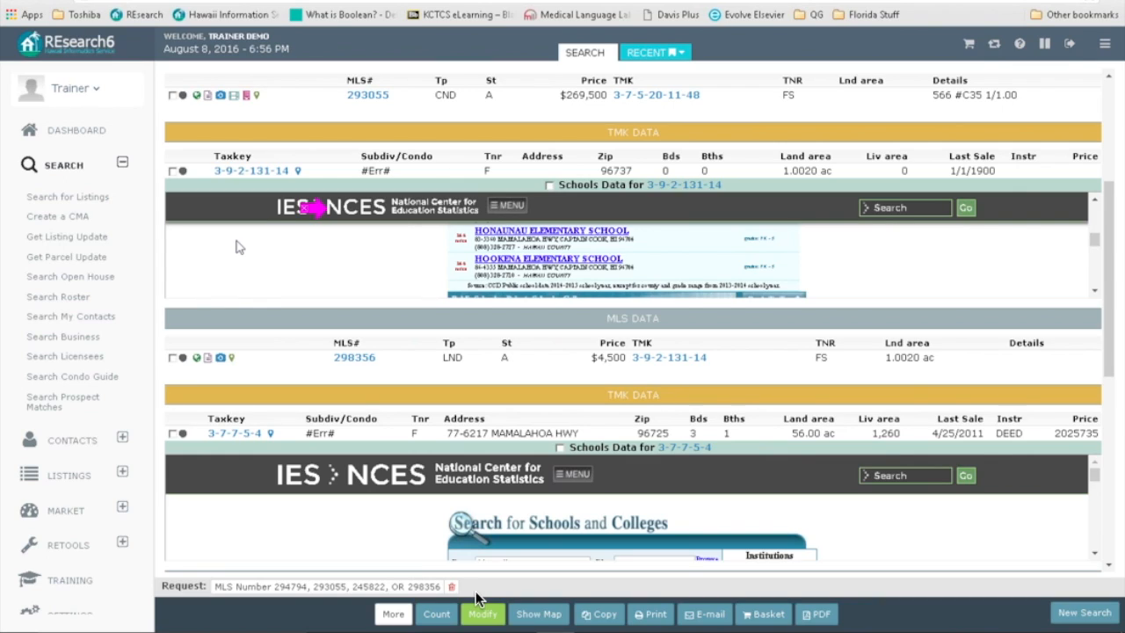
# Step: Reopen the search criteria and switch the search to a new CMA
pyautogui.scroll(-1, 236, 247)
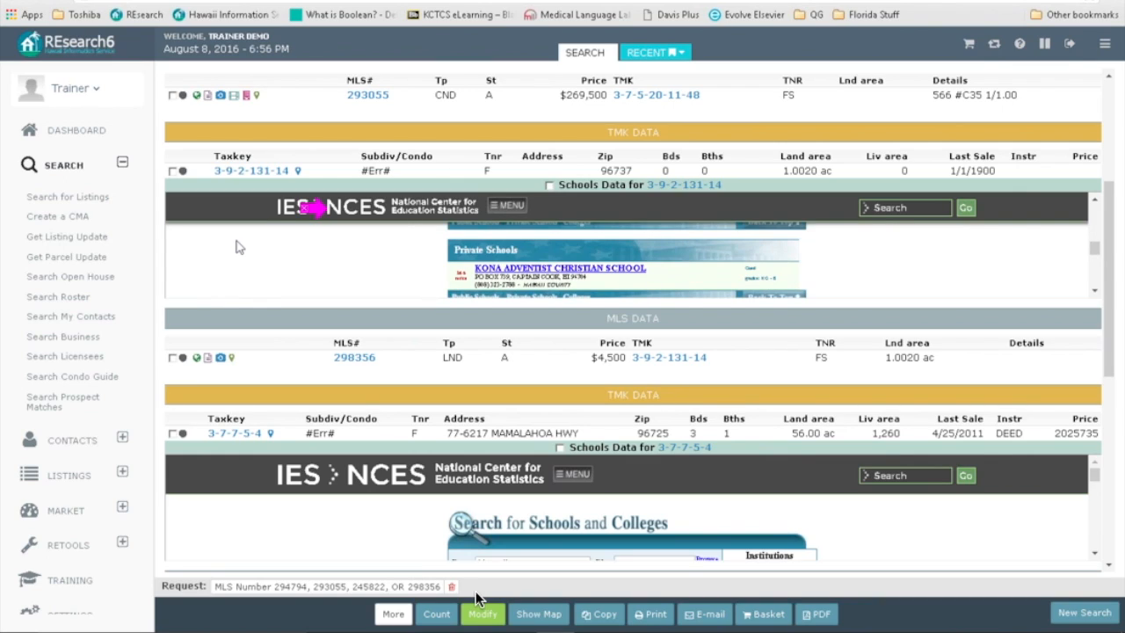
pyautogui.scroll(-1, 236, 246)
pyautogui.scroll(3, 236, 247)
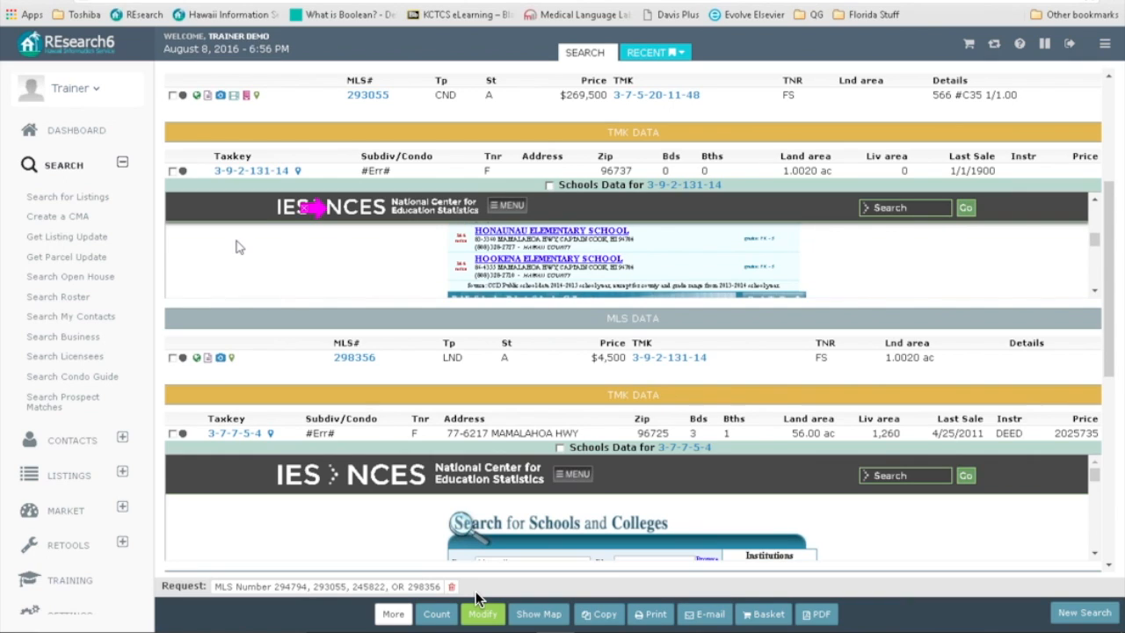
pyautogui.scroll(1, 235, 247)
pyautogui.scroll(-1, 235, 245)
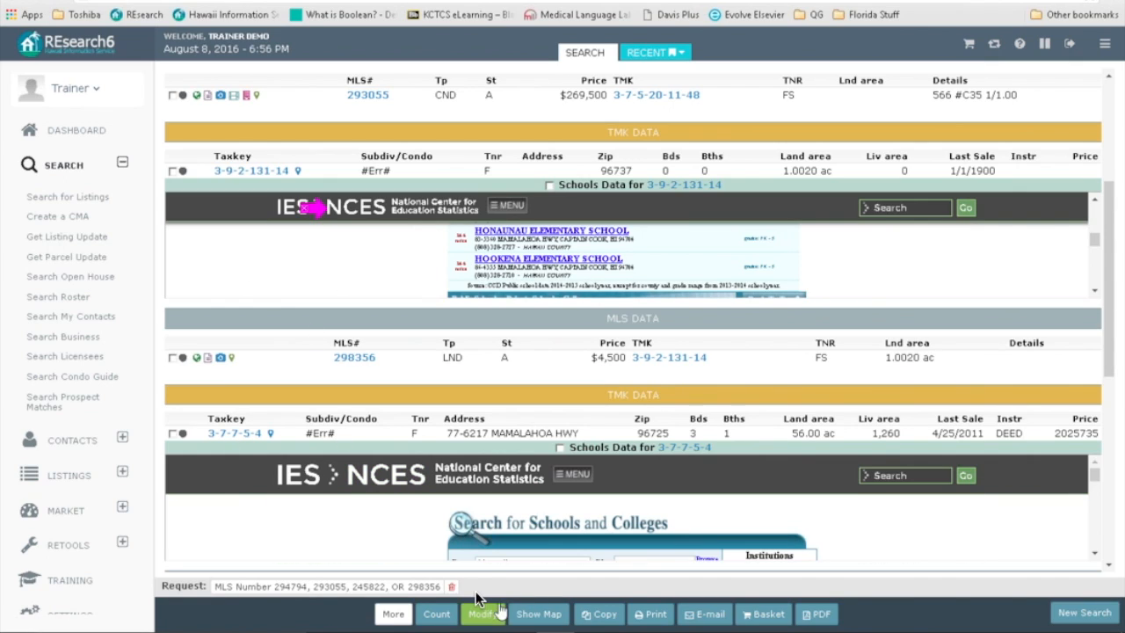
pyautogui.click(482, 613)
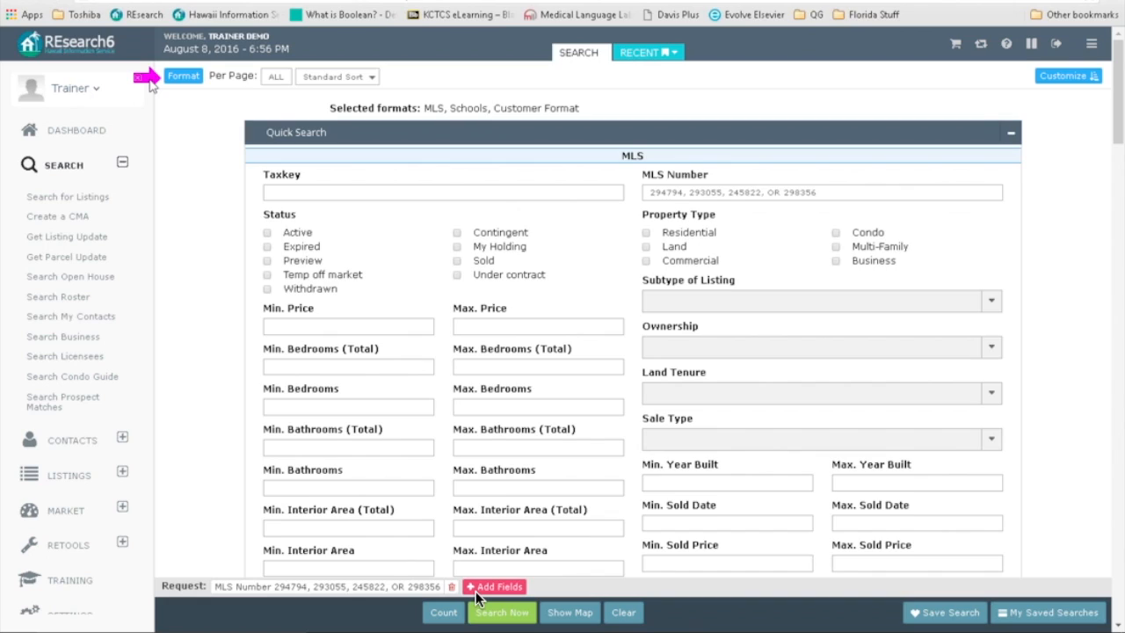
pyautogui.click(55, 219)
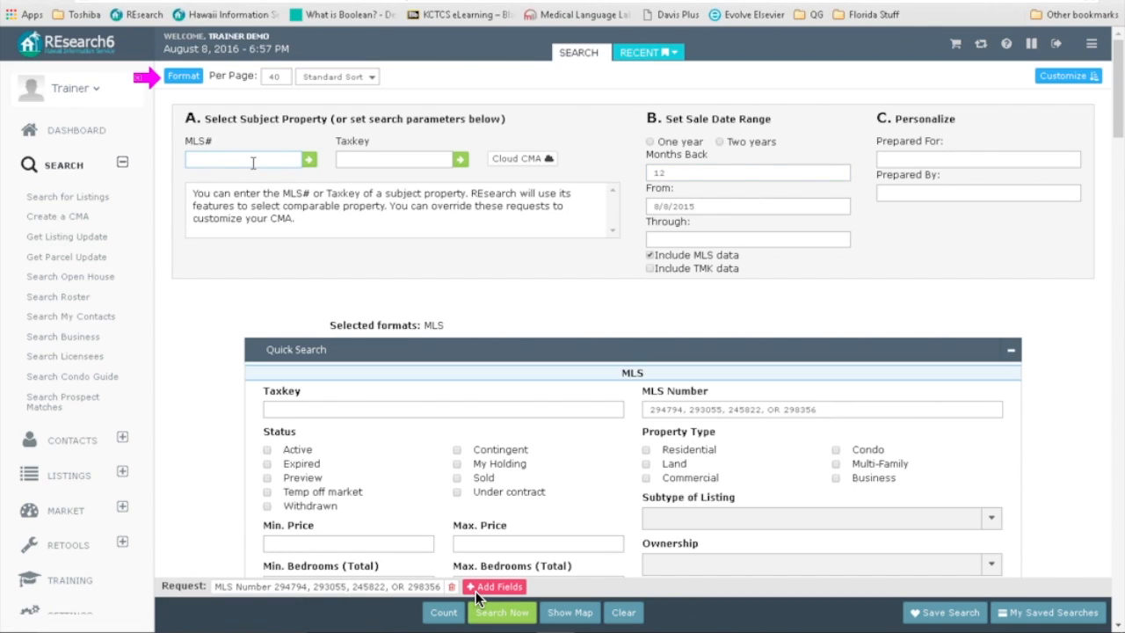
# Step: Set Months Back to 6, covering sales since 2/8/2016
pyautogui.moveTo(679, 176); pyautogui.dragTo(585, 179)
pyautogui.moveTo(677, 172); pyautogui.dragTo(635, 173)
pyautogui.click(900, 270)
# Step: Look up projects matching 'al' in TMK Project and select Alii Lani
pyautogui.scroll(-7, 316, 413)
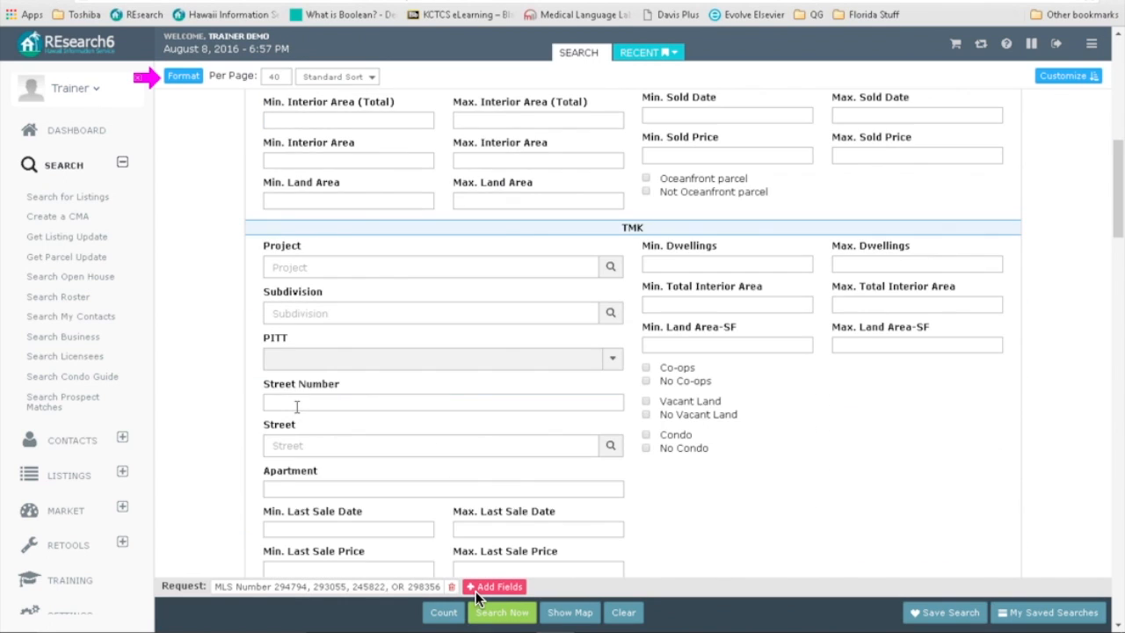
pyautogui.click(291, 273)
pyautogui.write('alii lani')
pyautogui.click(610, 267)
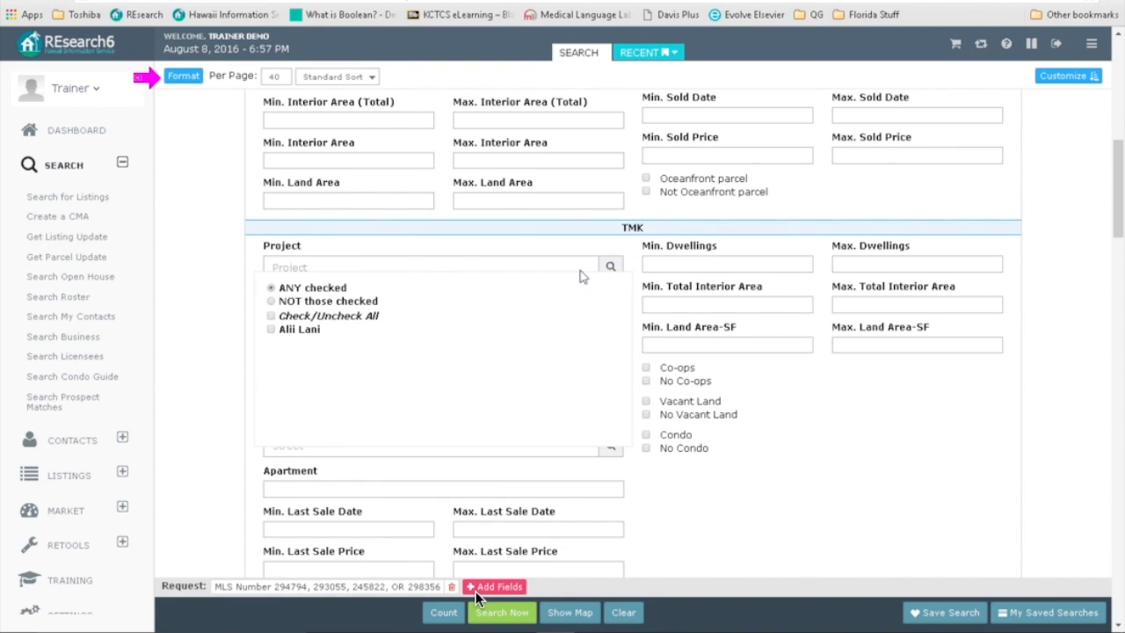
pyautogui.click(272, 330)
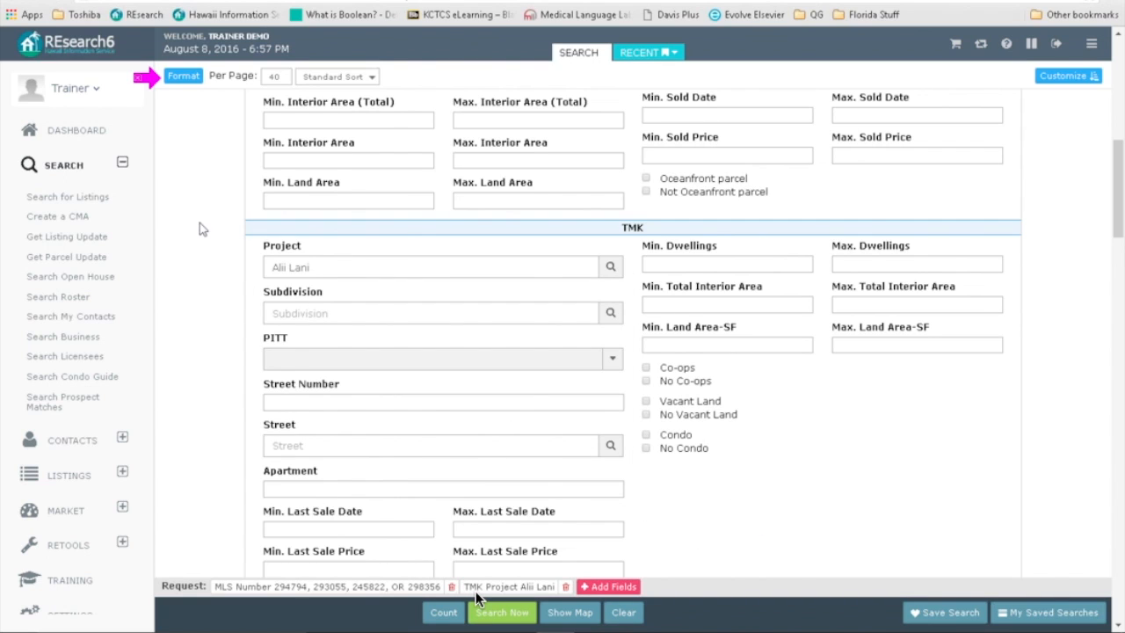
pyautogui.scroll(5, 199, 228)
# Step: Add the Summary format alongside MLS and run the CMA search
pyautogui.click(183, 76)
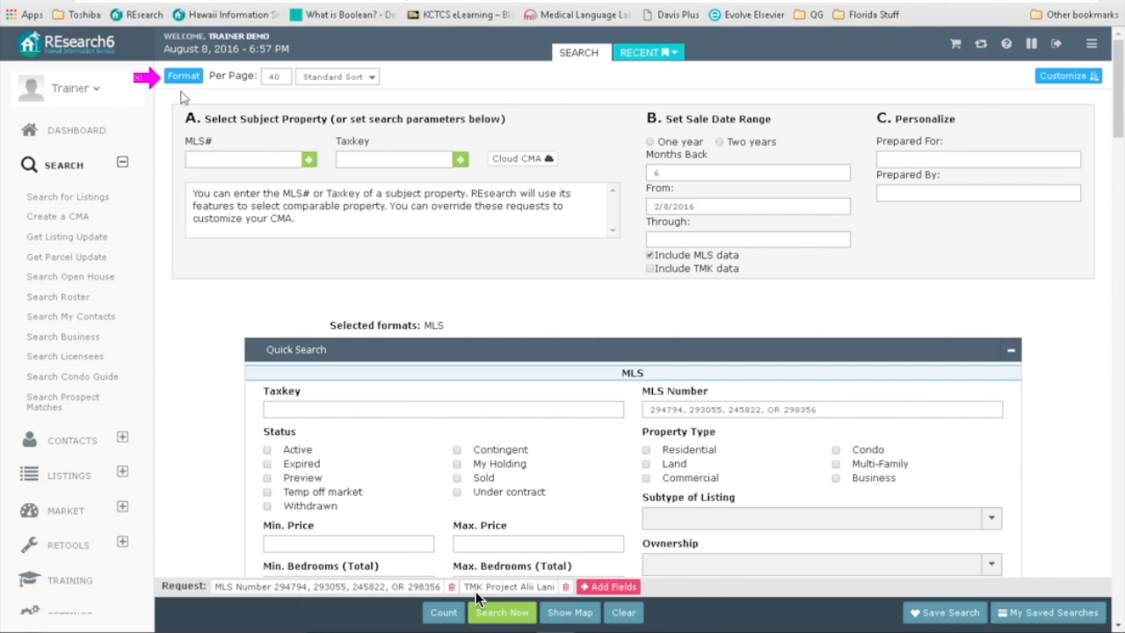
pyautogui.click(183, 78)
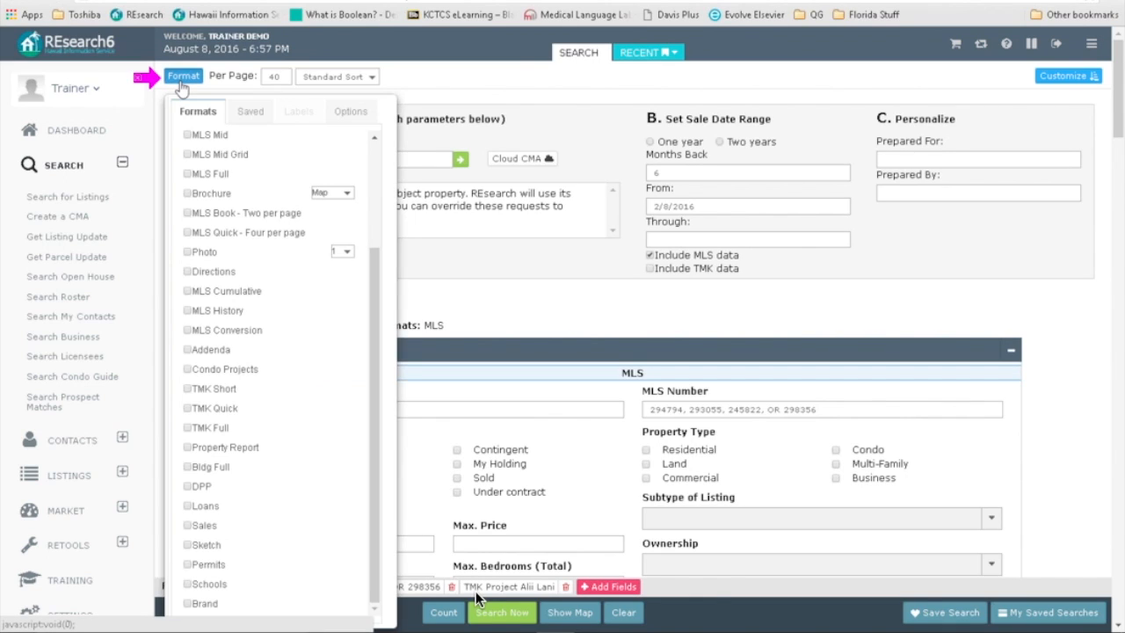
pyautogui.scroll(3, 359, 316)
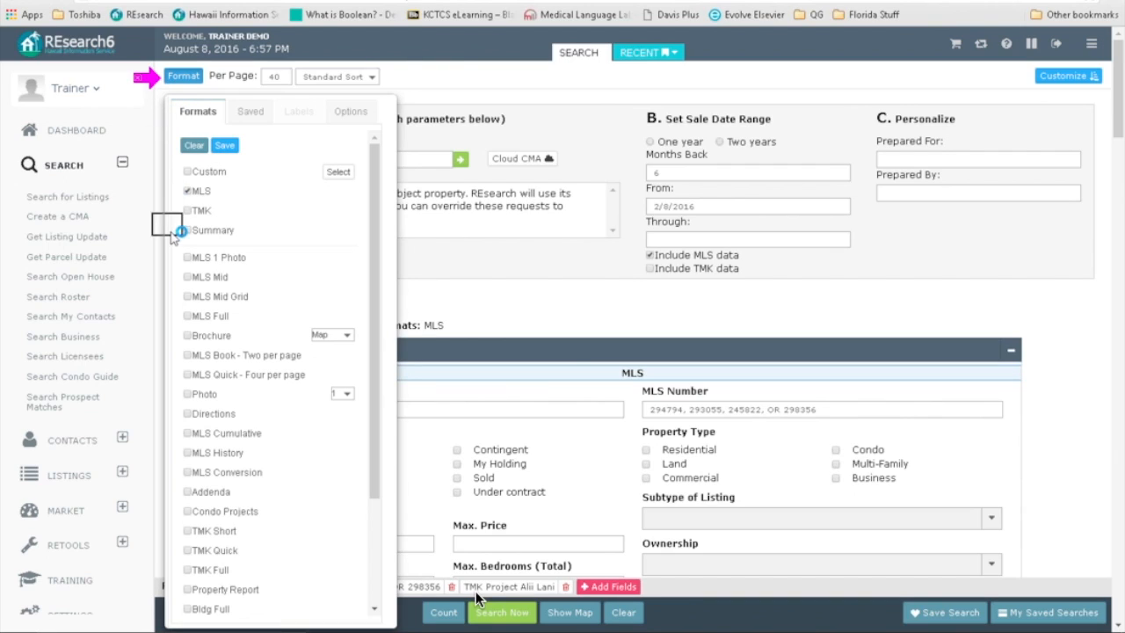
pyautogui.click(189, 230)
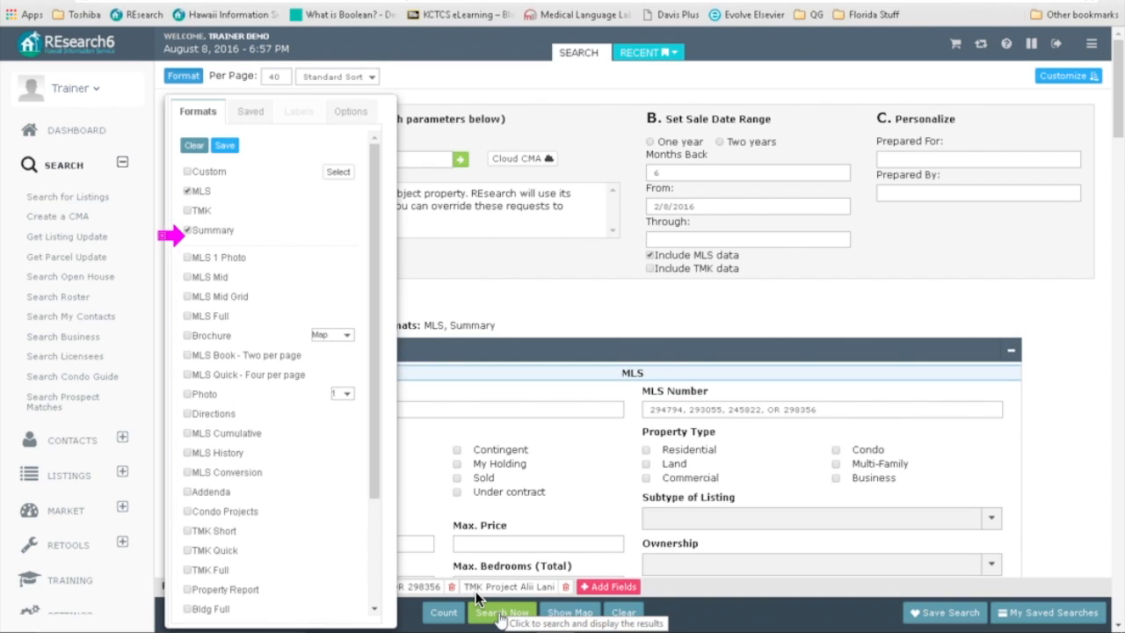
pyautogui.click(499, 612)
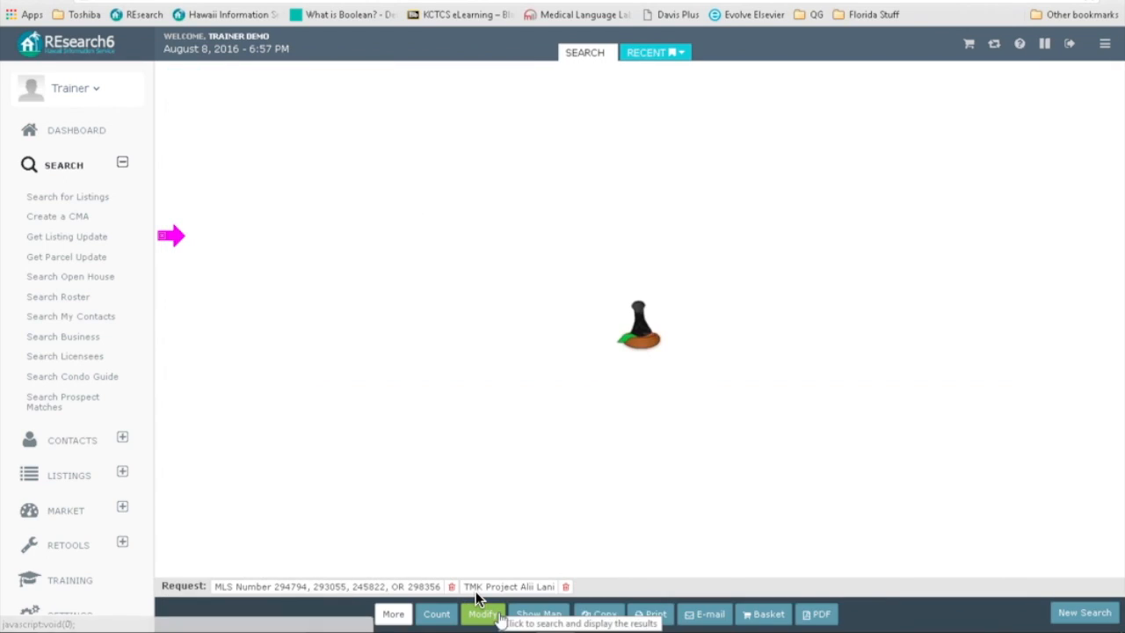
# Step: Return to the criteria and remove the four MLS numbers from the request
pyautogui.click(483, 613)
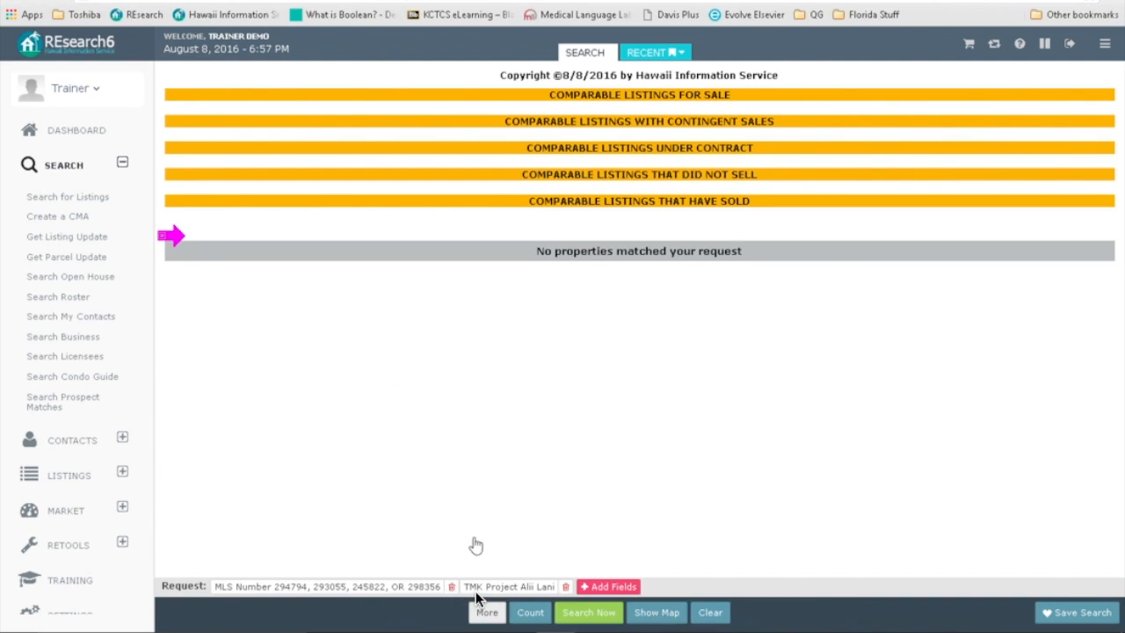
pyautogui.moveTo(830, 412); pyautogui.dragTo(487, 385)
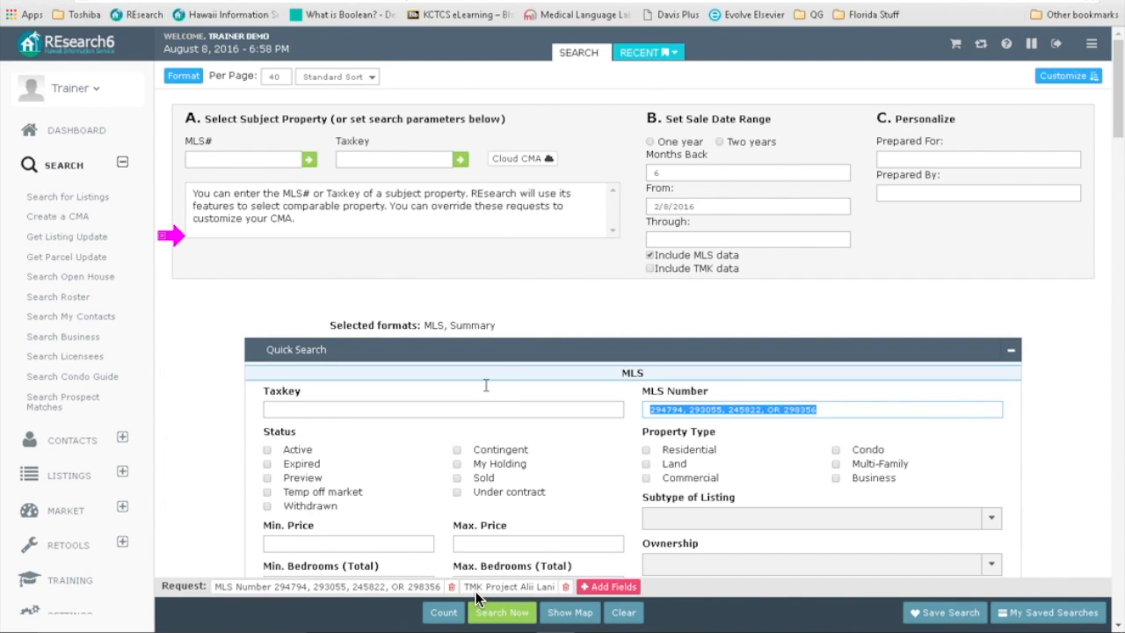
pyautogui.scroll(-1, 487, 392)
pyautogui.press('BackSpace')
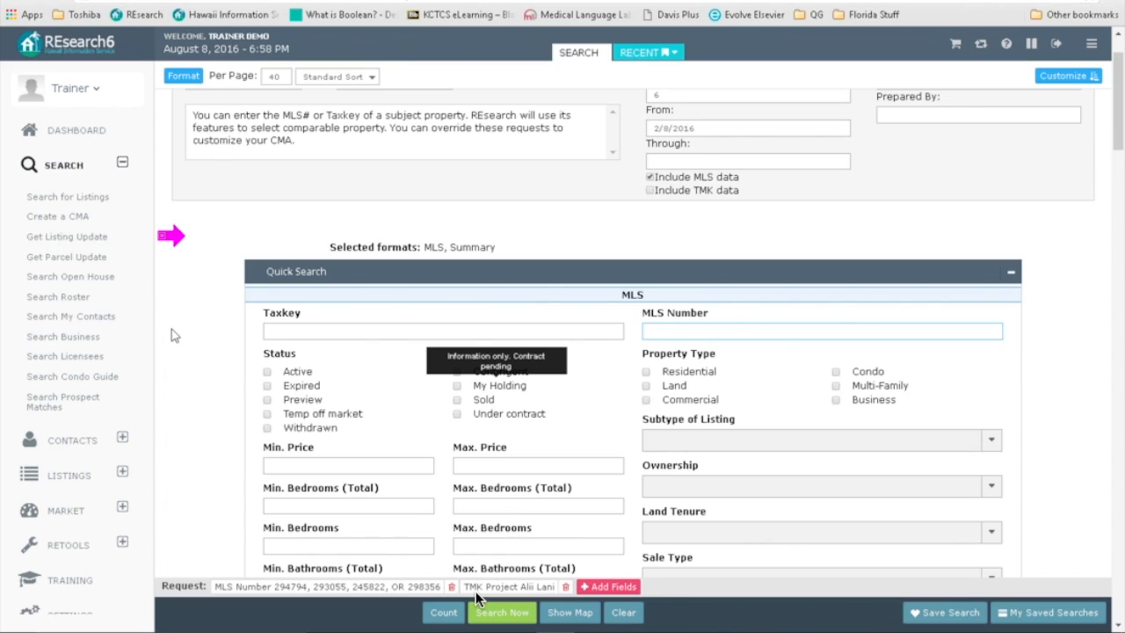
pyautogui.click(207, 365)
# Step: Include Active, Contingent, Sold and Under contract statuses, then rerun the search
pyautogui.scroll(-1, 292, 385)
pyautogui.click(267, 293)
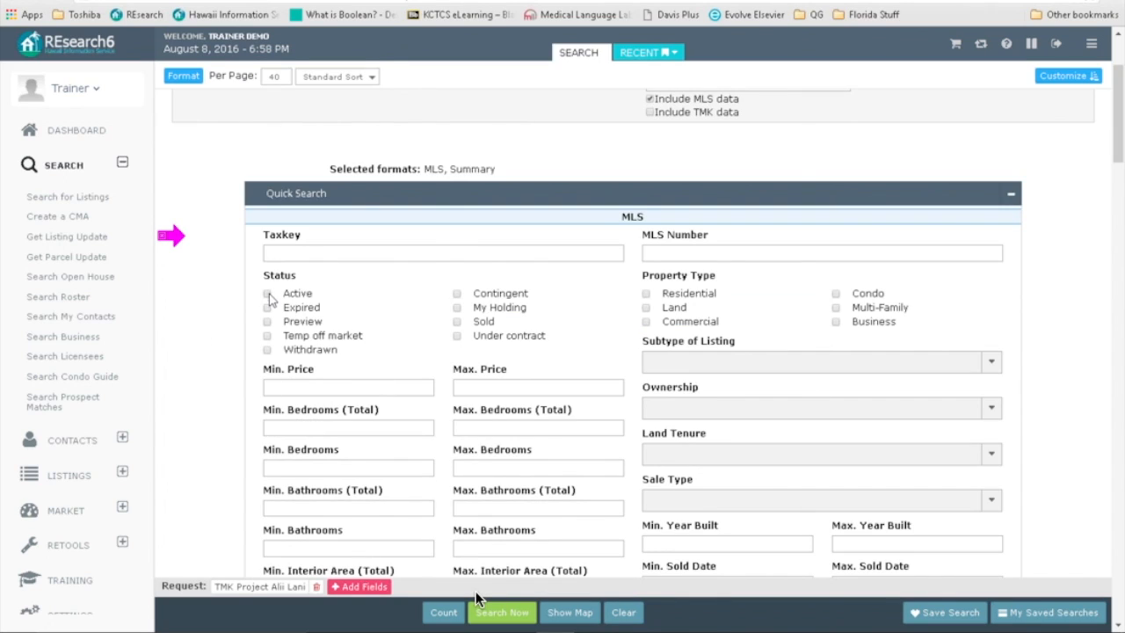
pyautogui.click(456, 293)
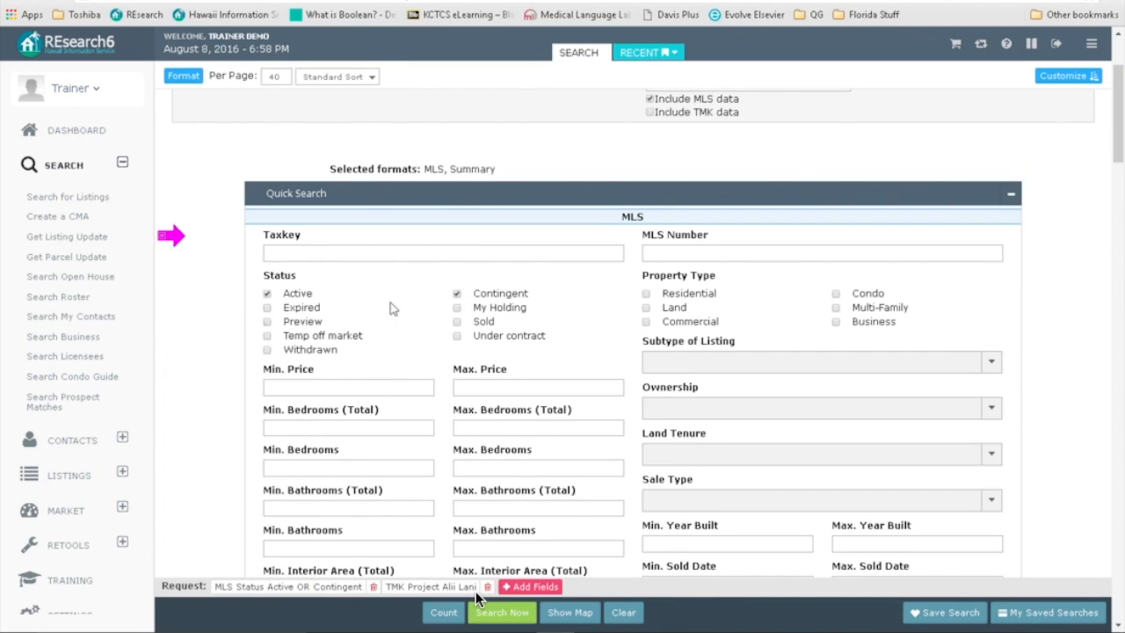
pyautogui.click(456, 321)
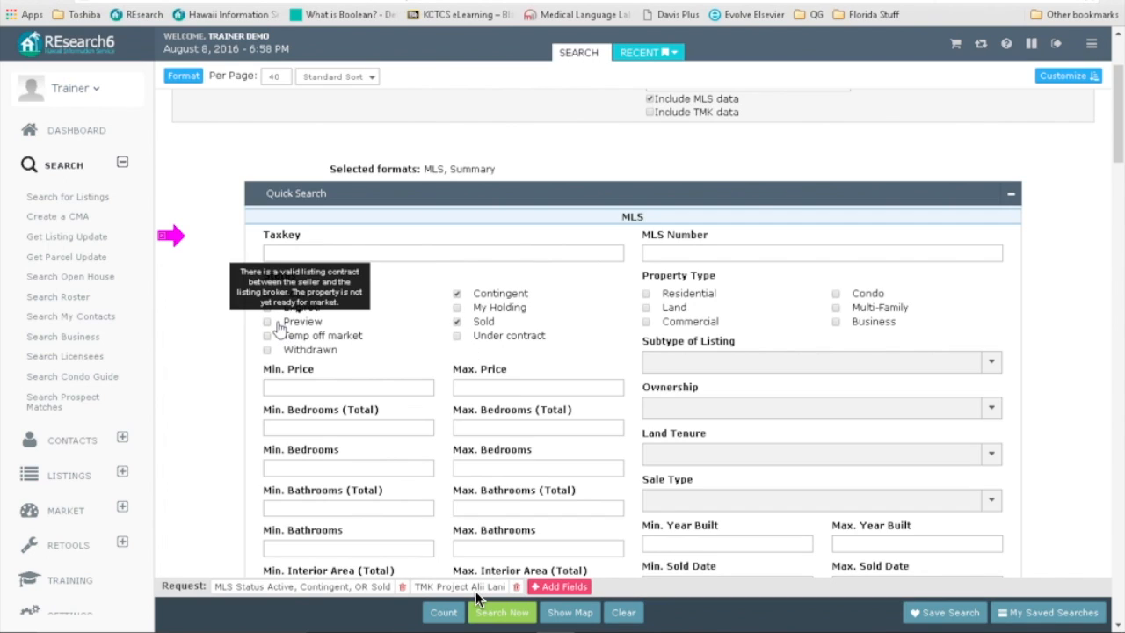
pyautogui.click(457, 336)
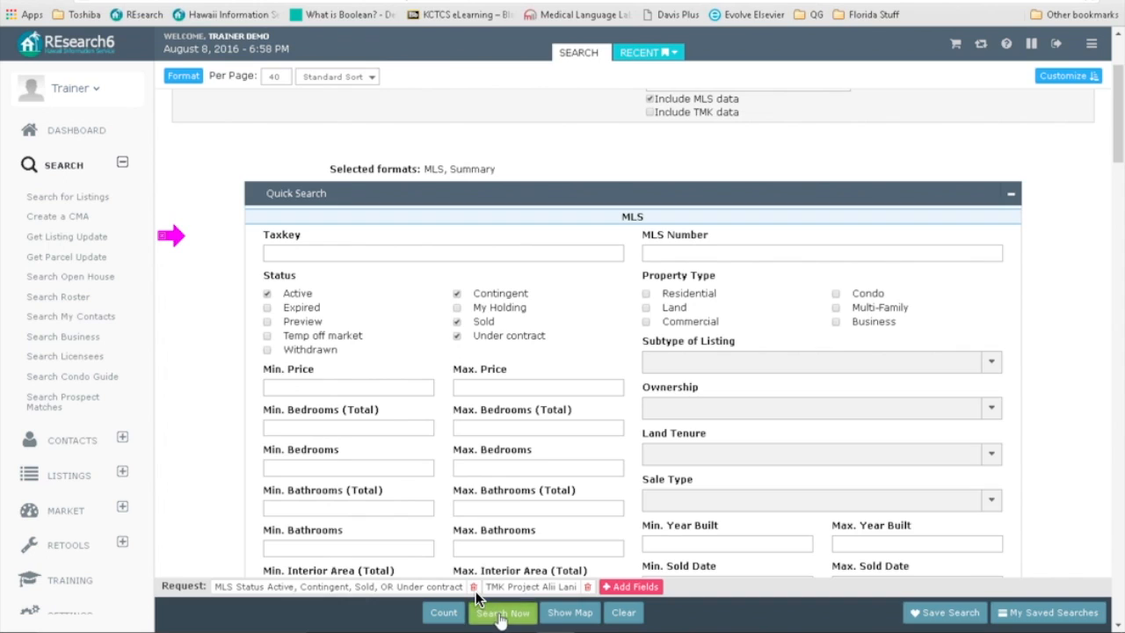
pyautogui.click(517, 612)
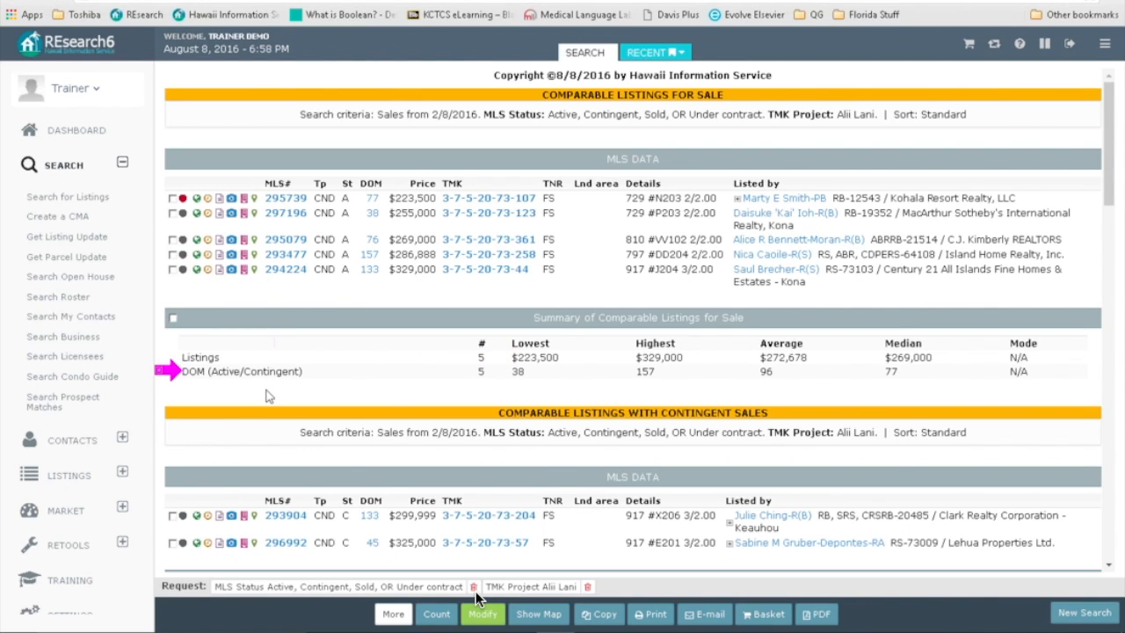
# Step: Scroll through the Alii Lani for-sale, contingent, under-contract and sold groups with their price summaries
pyautogui.scroll(-3, 268, 395)
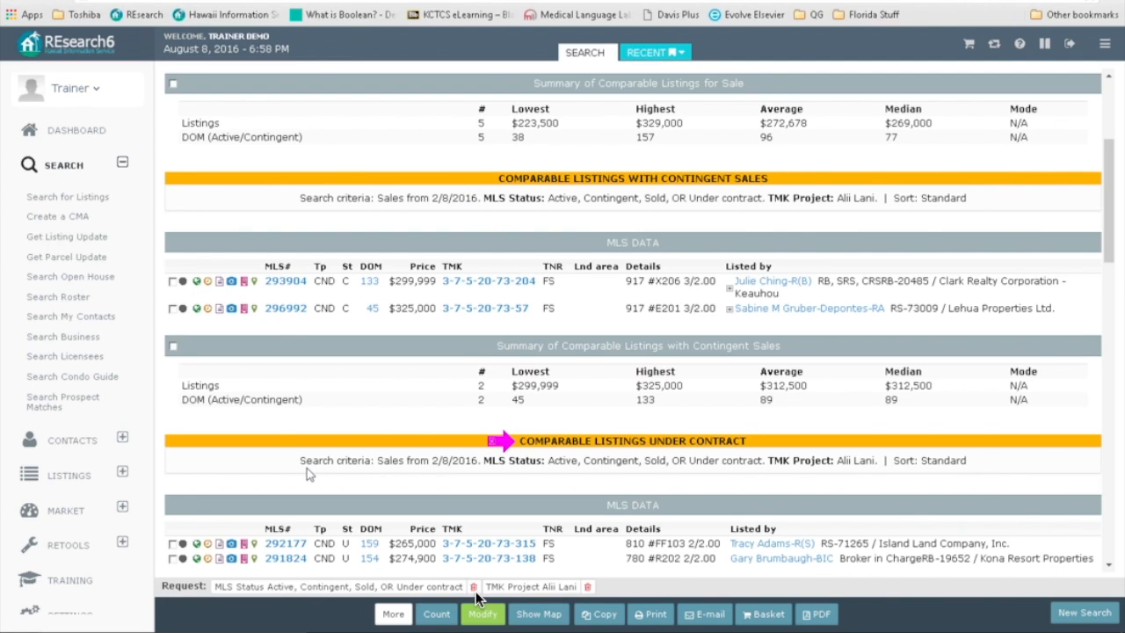
pyautogui.scroll(-3, 307, 474)
pyautogui.scroll(-2, 307, 475)
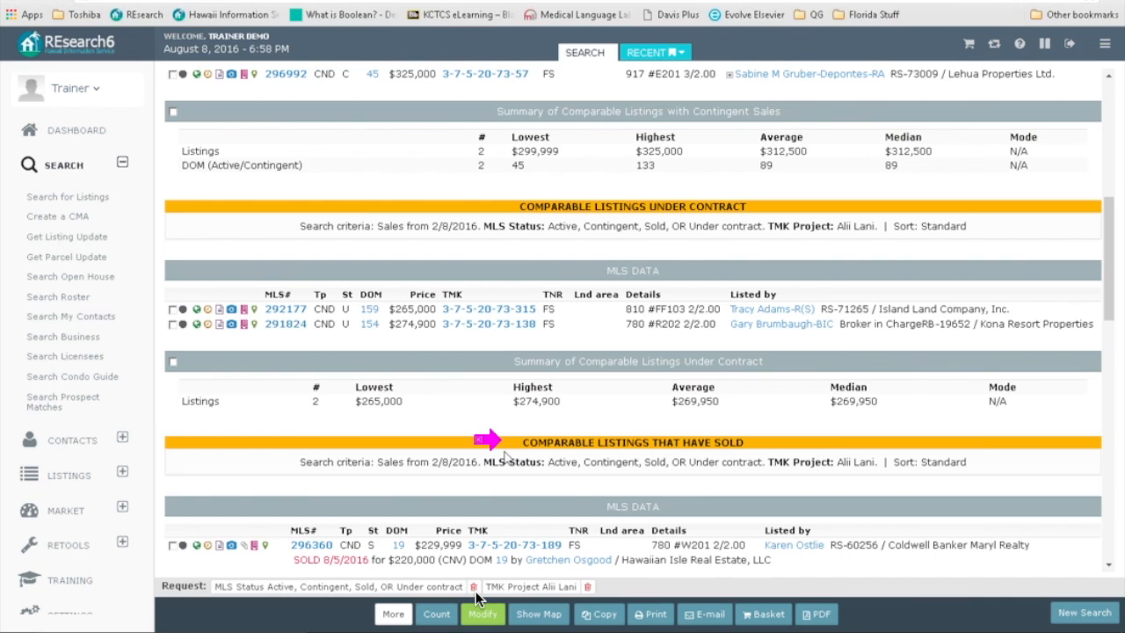
pyautogui.scroll(-12, 505, 455)
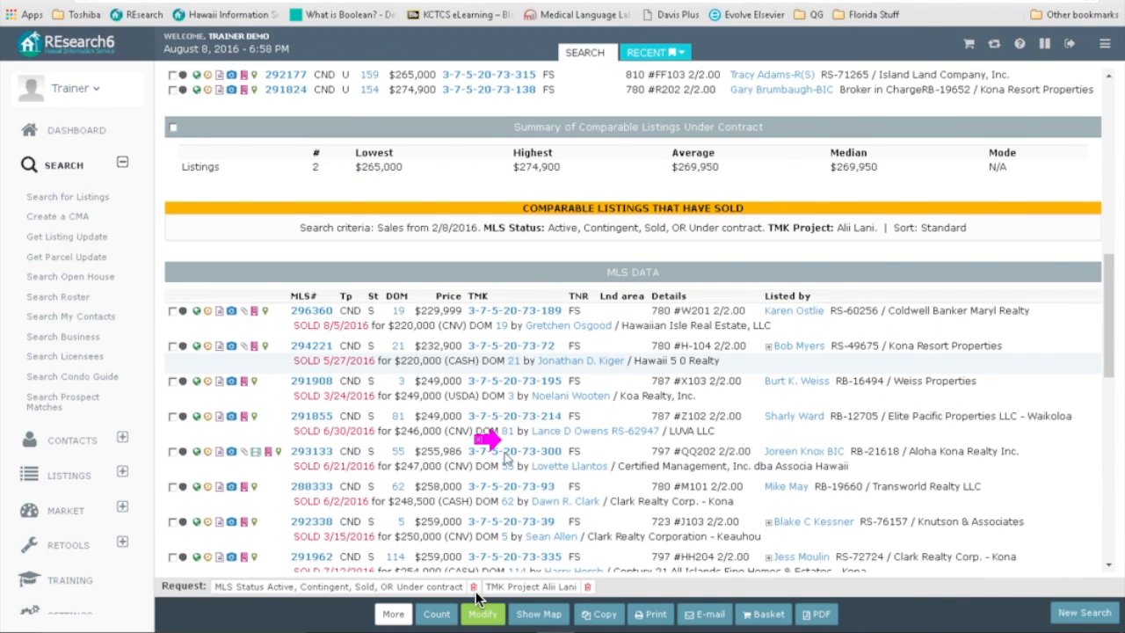
# Step: Review the sold-listings summary statistics, then go back to the CMA criteria form
pyautogui.scroll(-10, 505, 455)
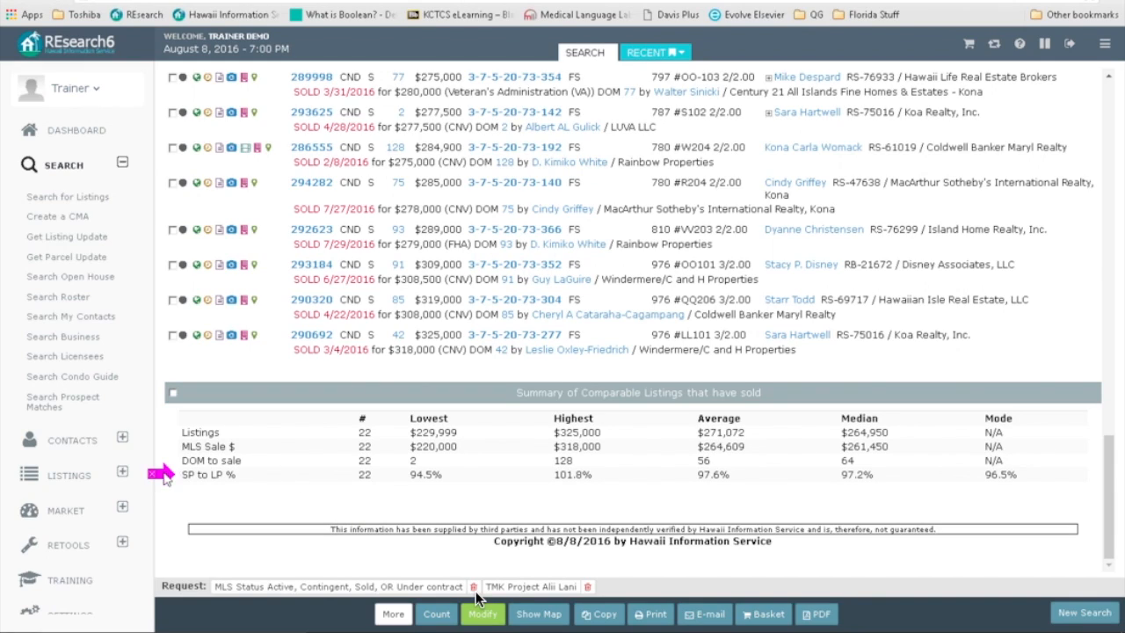
pyautogui.moveTo(451, 425); pyautogui.dragTo(518, 391)
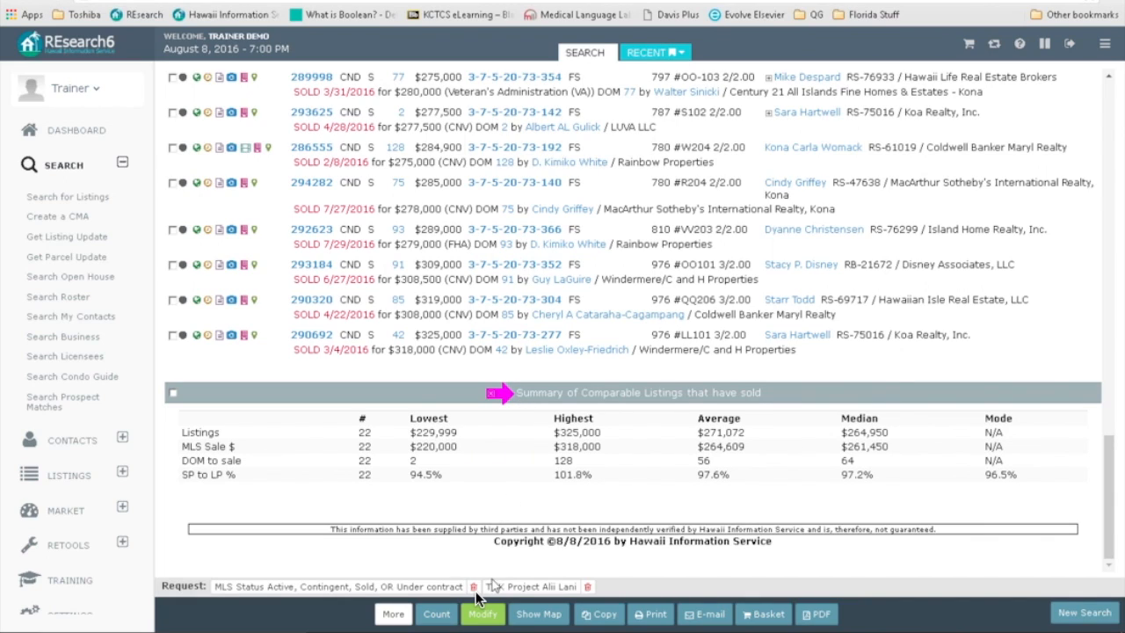
pyautogui.click(480, 608)
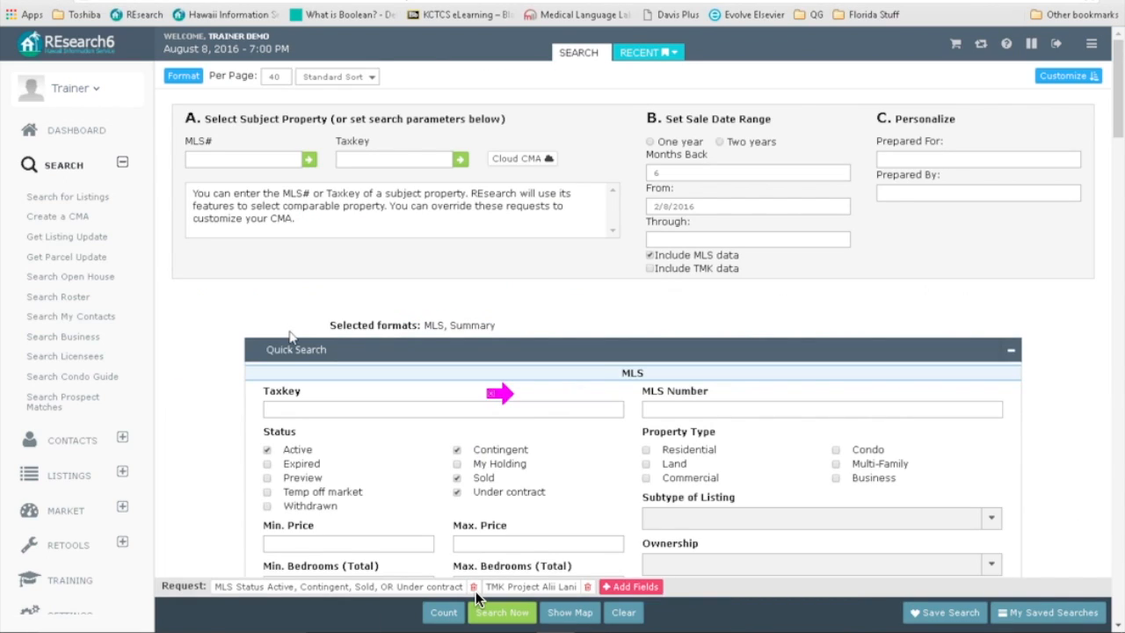